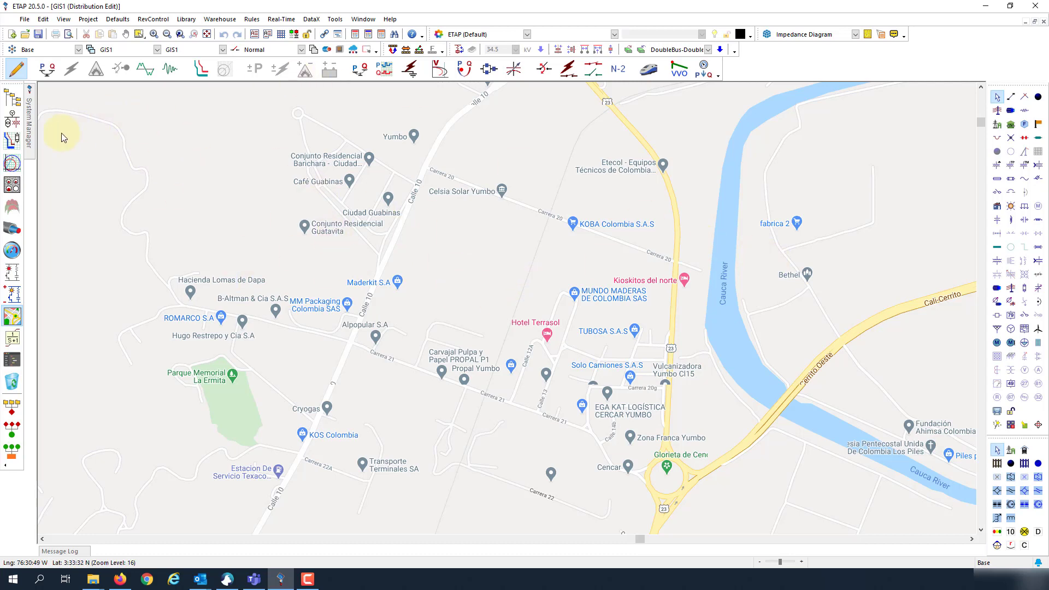
# Step: Bring the GIS1 map back up as a maximized window
pyautogui.click(13, 119)
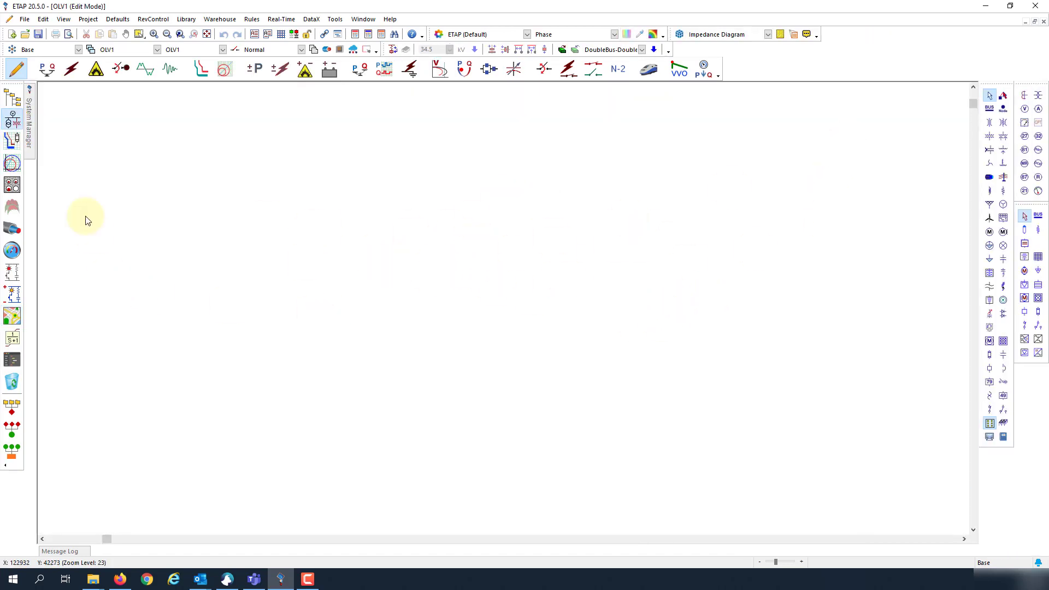
pyautogui.click(12, 316)
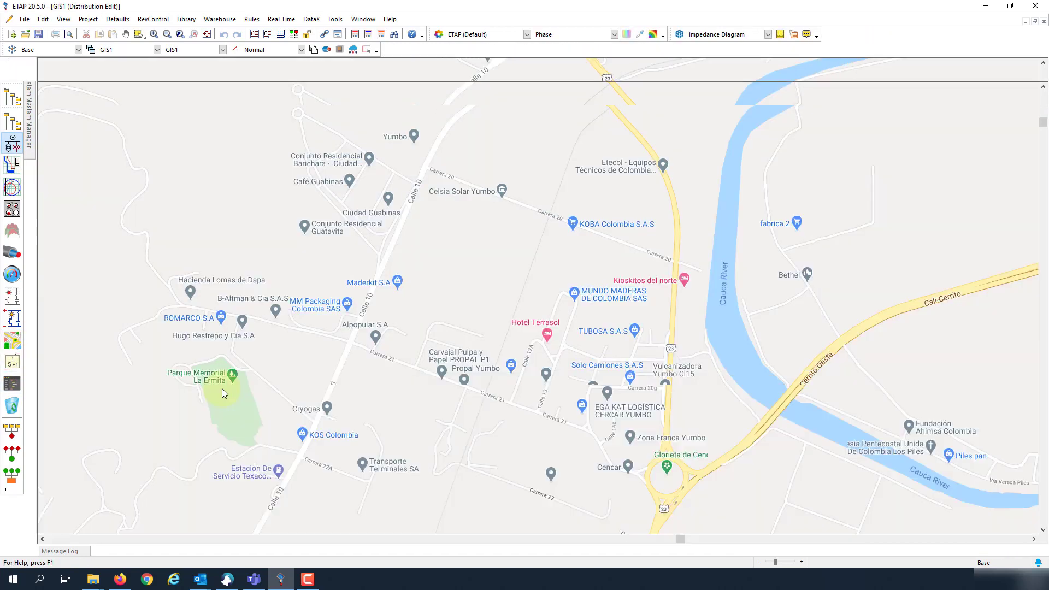
pyautogui.click(1034, 21)
pyautogui.click(861, 149)
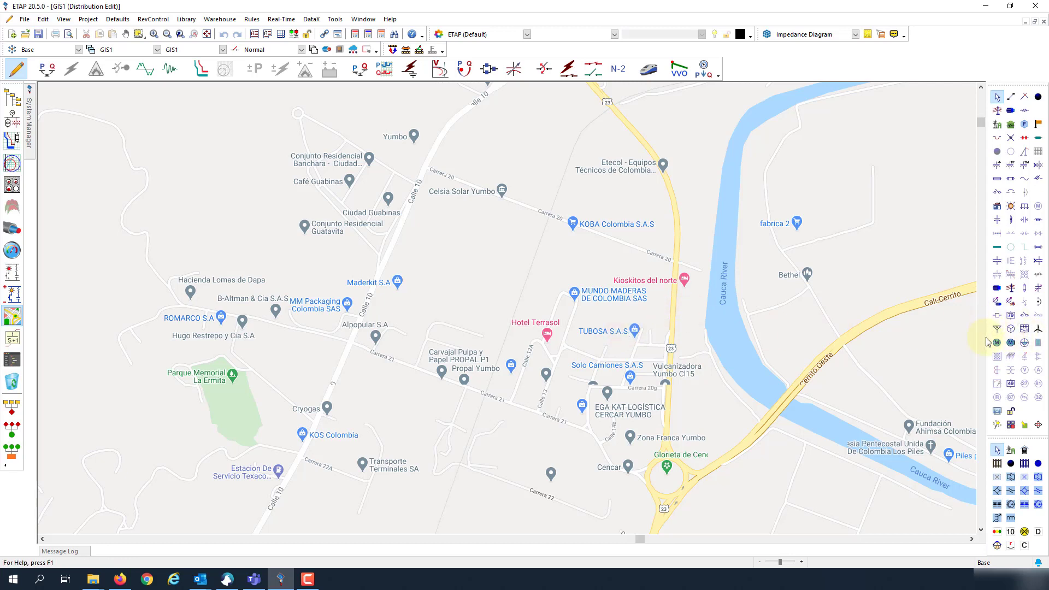
# Step: Draw a shared line from near Celsia Solar Yumbo, bending near Carrera 21, to its southwest end
pyautogui.click(1011, 292)
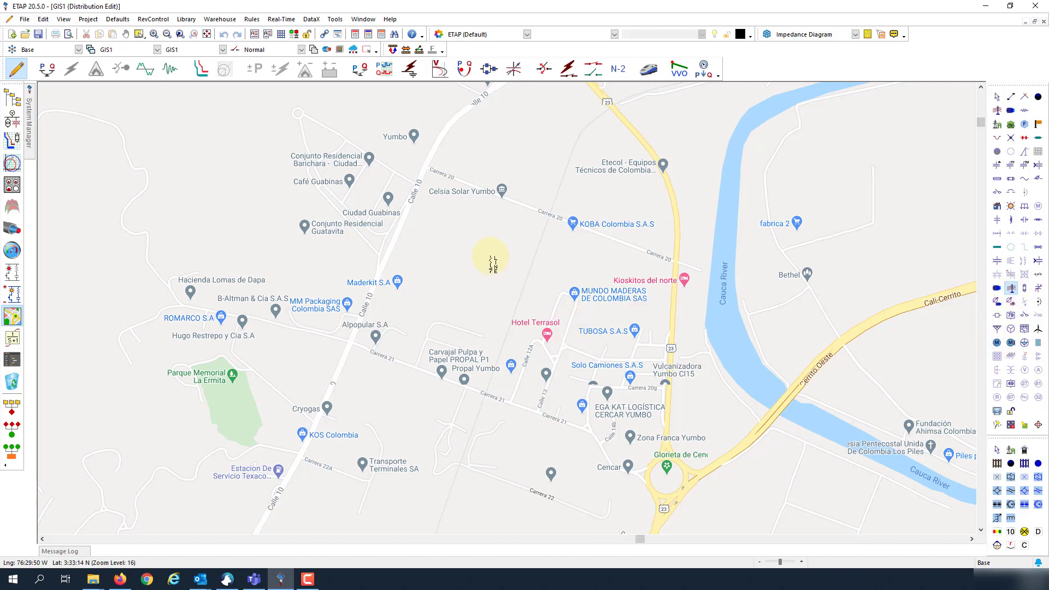
pyautogui.click(481, 203)
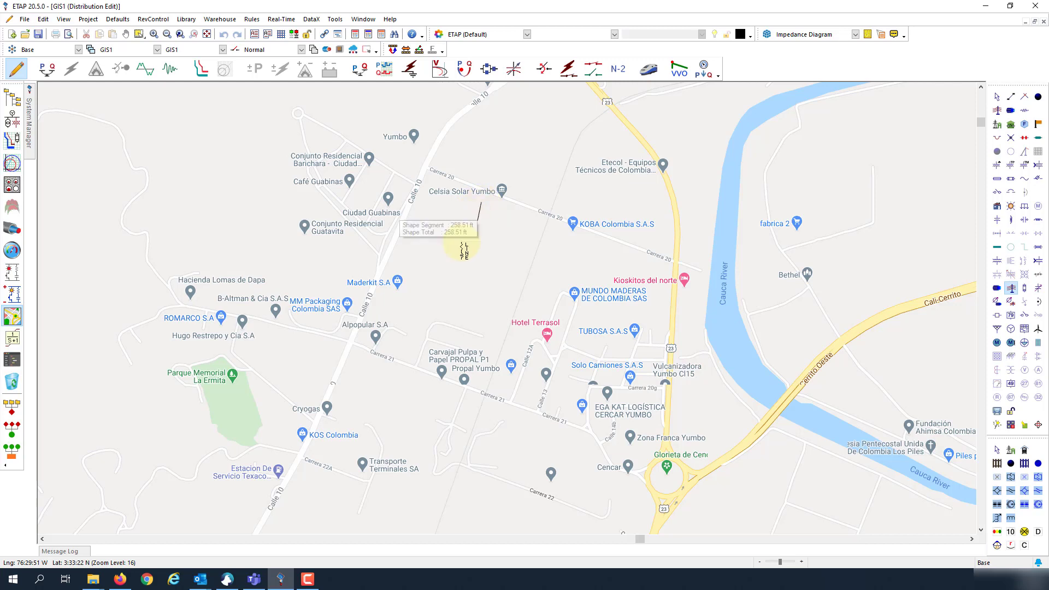
pyautogui.click(384, 394)
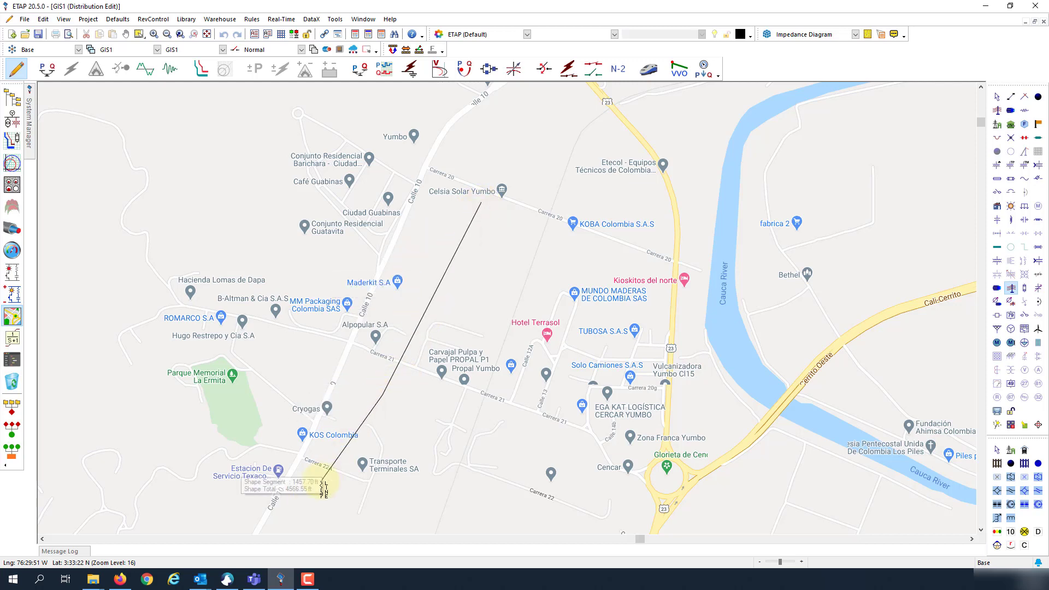
pyautogui.doubleClick(297, 519)
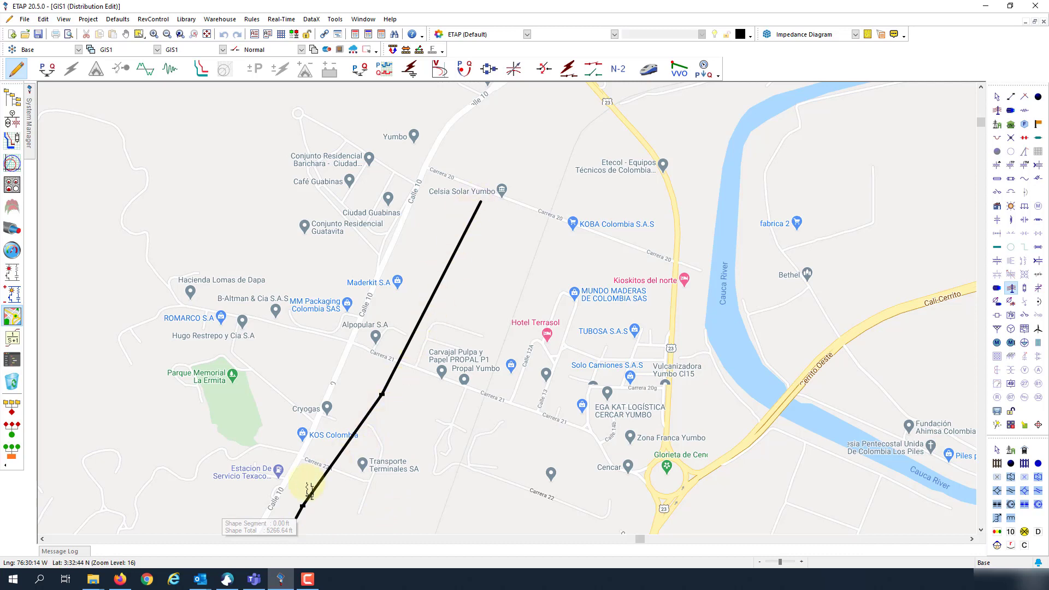
pyautogui.click(326, 477)
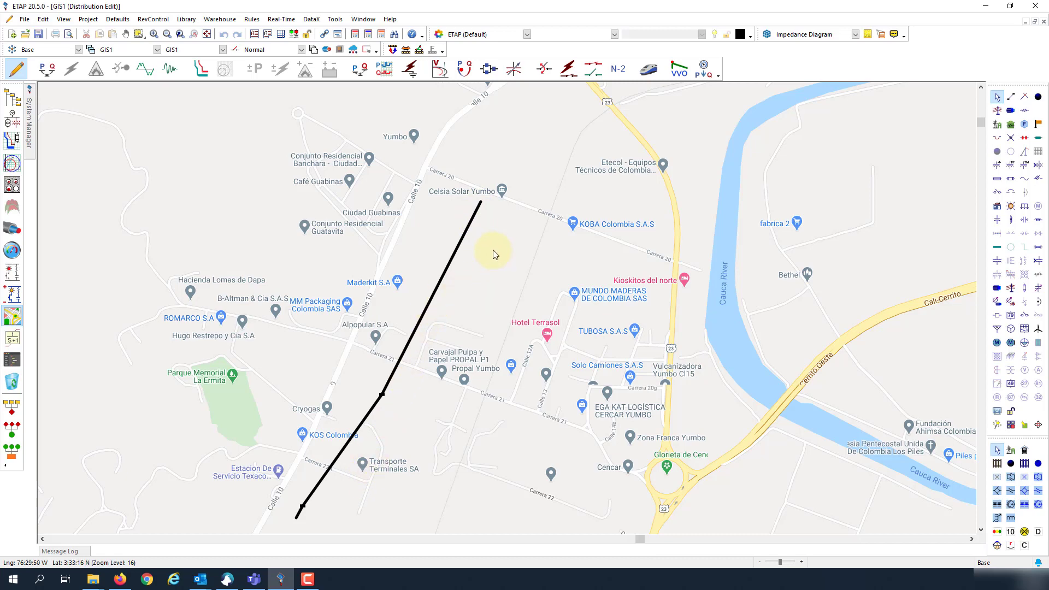
pyautogui.scroll(2, 496, 214)
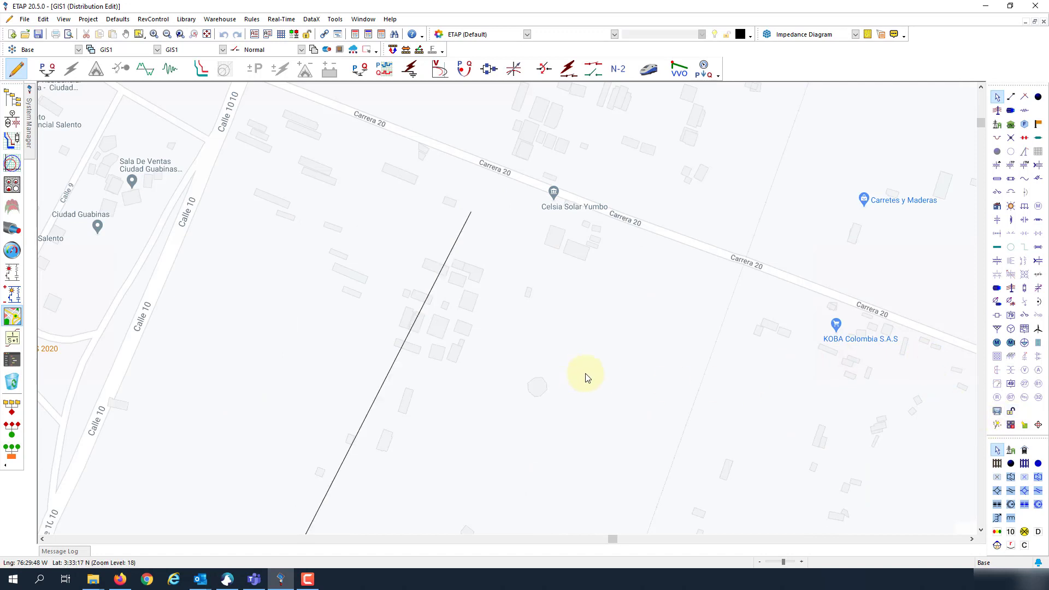
# Step: Add a short extra segment at the shared line's southern end
pyautogui.click(997, 316)
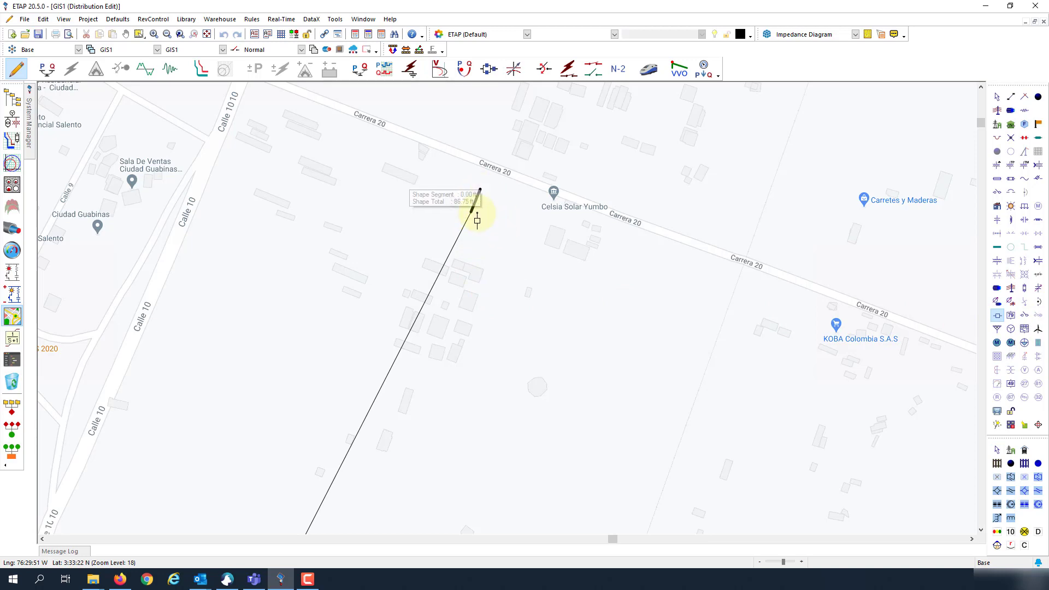
pyautogui.press('Escape')
pyautogui.scroll(3, 478, 207)
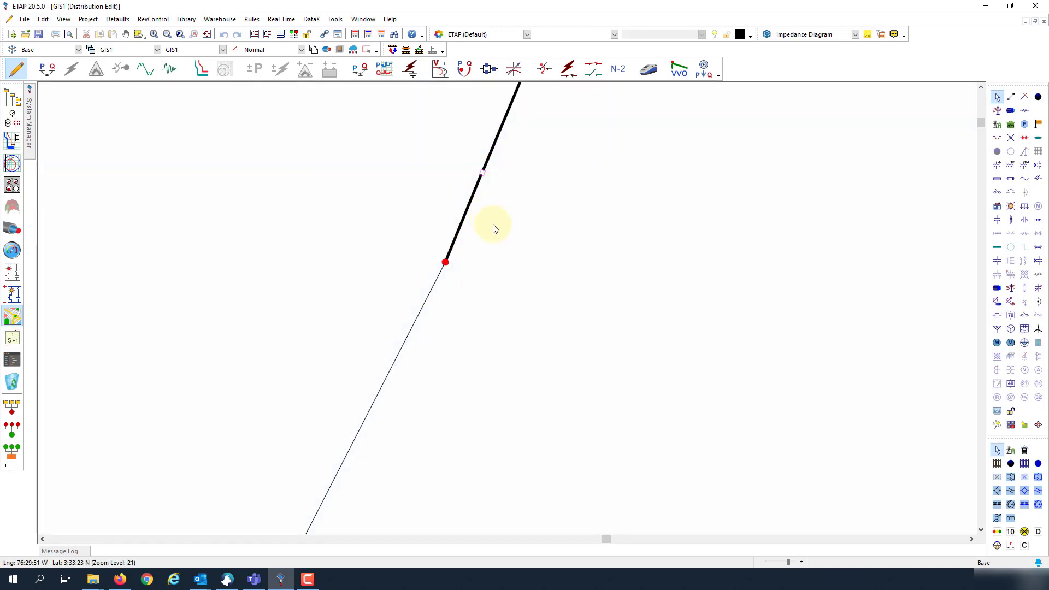
pyautogui.scroll(-5, 529, 221)
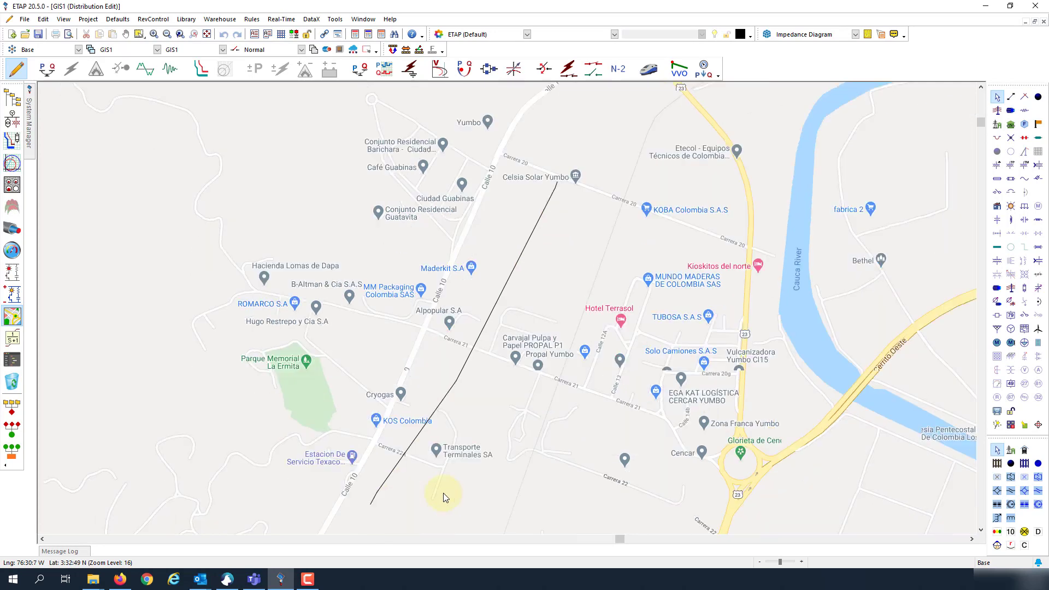
pyautogui.scroll(3, 370, 512)
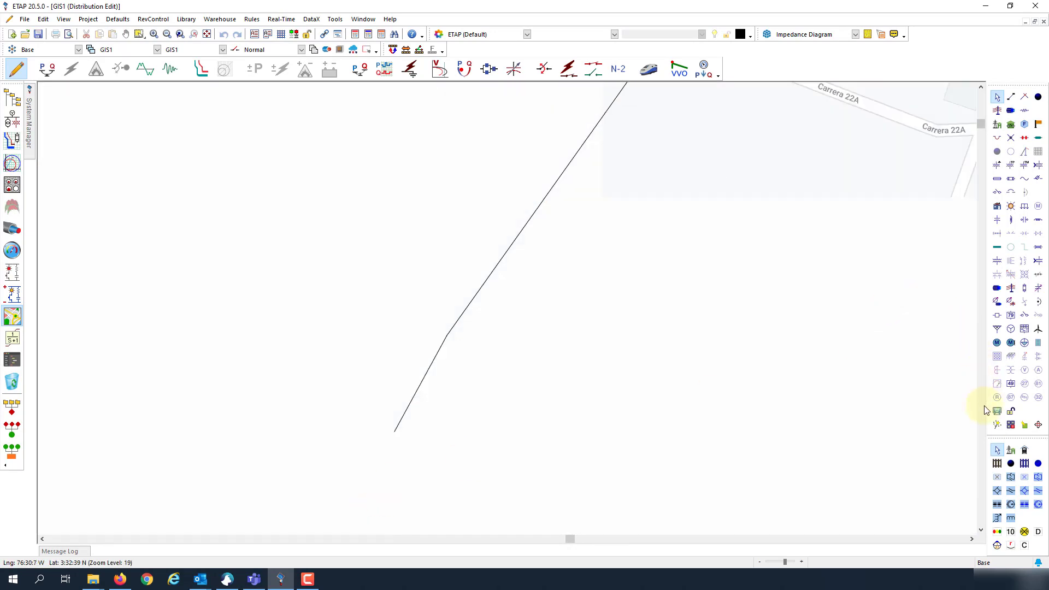
pyautogui.click(997, 315)
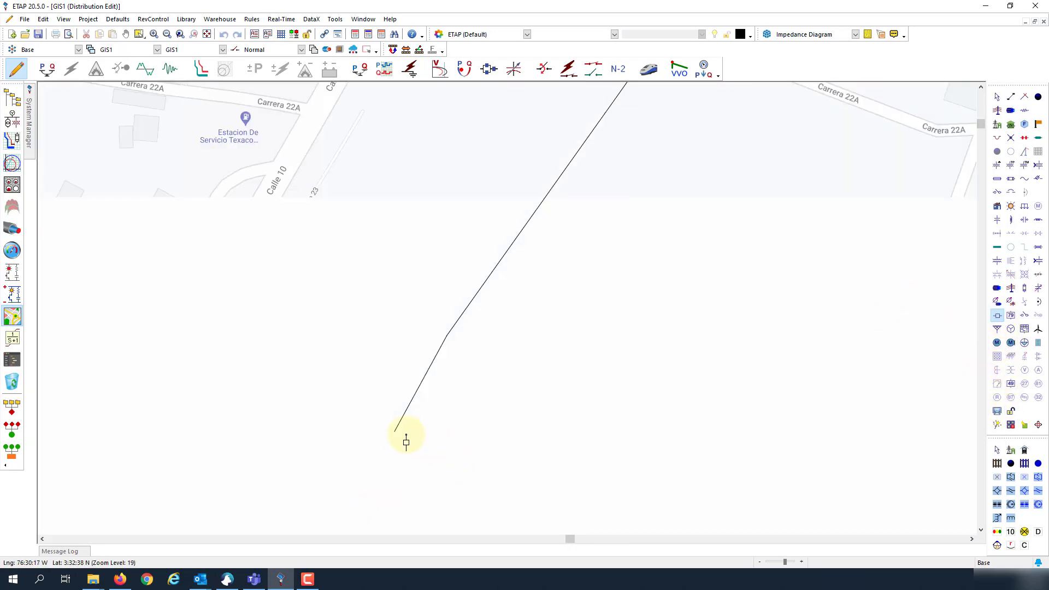
pyautogui.click(363, 460)
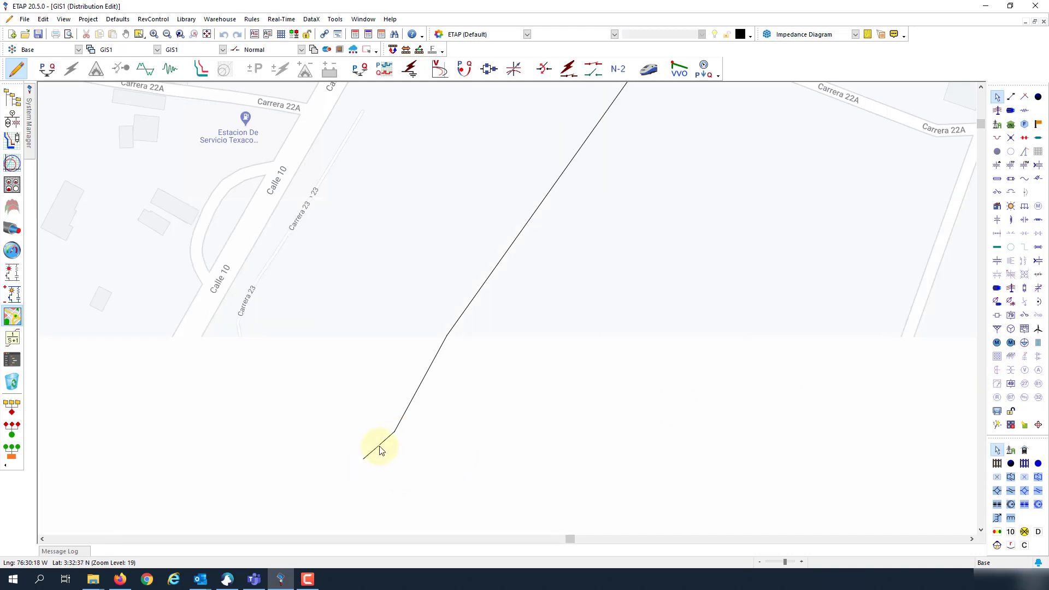
# Step: Zoom out to frame the whole drawn line, then go to the OLV1 one-line diagram
pyautogui.scroll(-1, 517, 428)
pyautogui.scroll(-1, 677, 257)
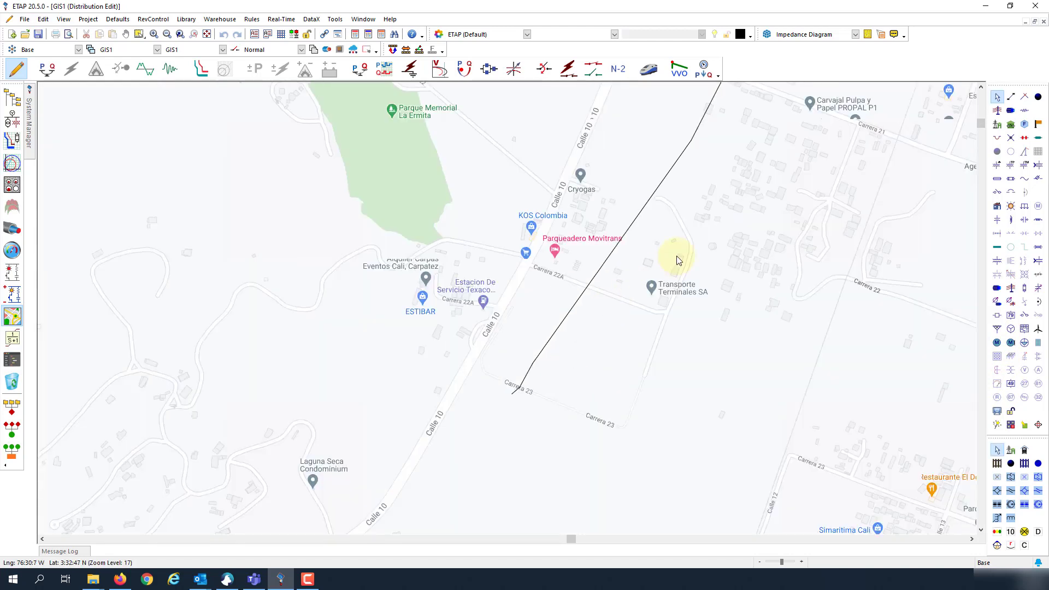
pyautogui.moveTo(676, 257); pyautogui.dragTo(662, 297)
pyautogui.scroll(-1, 604, 377)
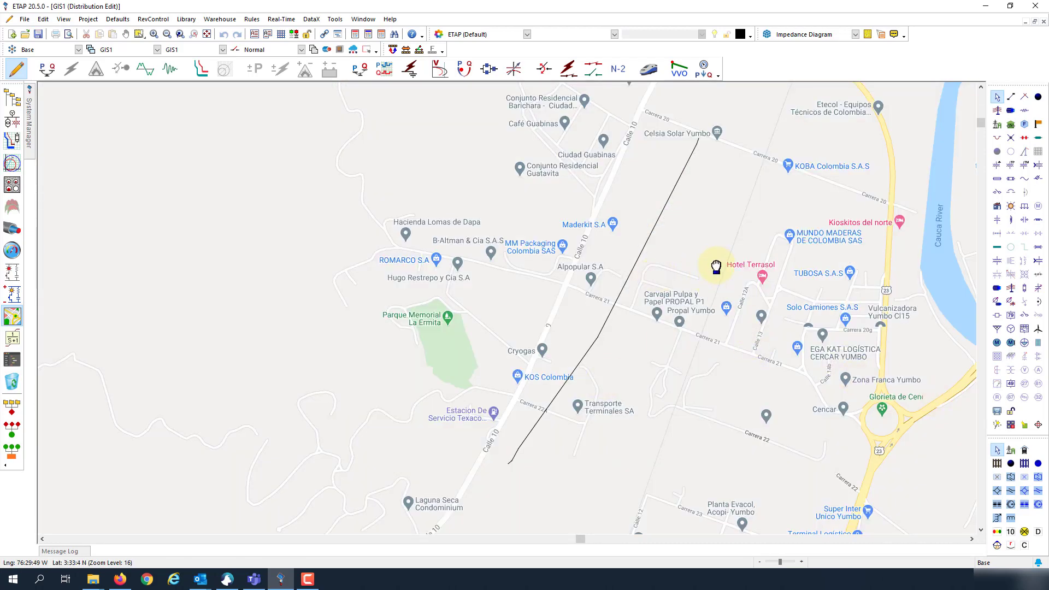
pyautogui.moveTo(715, 267); pyautogui.dragTo(695, 302)
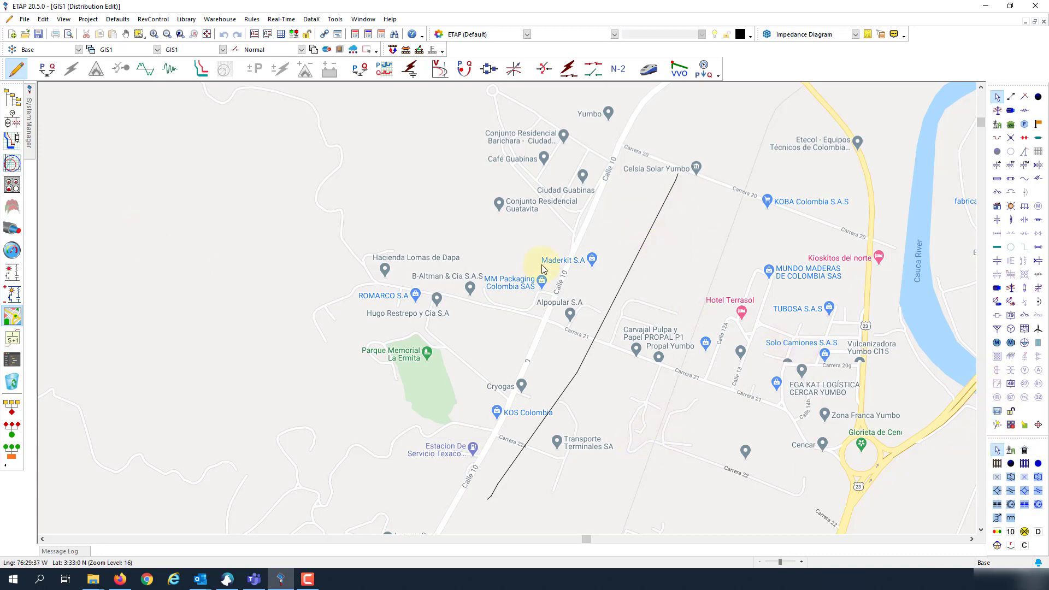
pyautogui.click(12, 98)
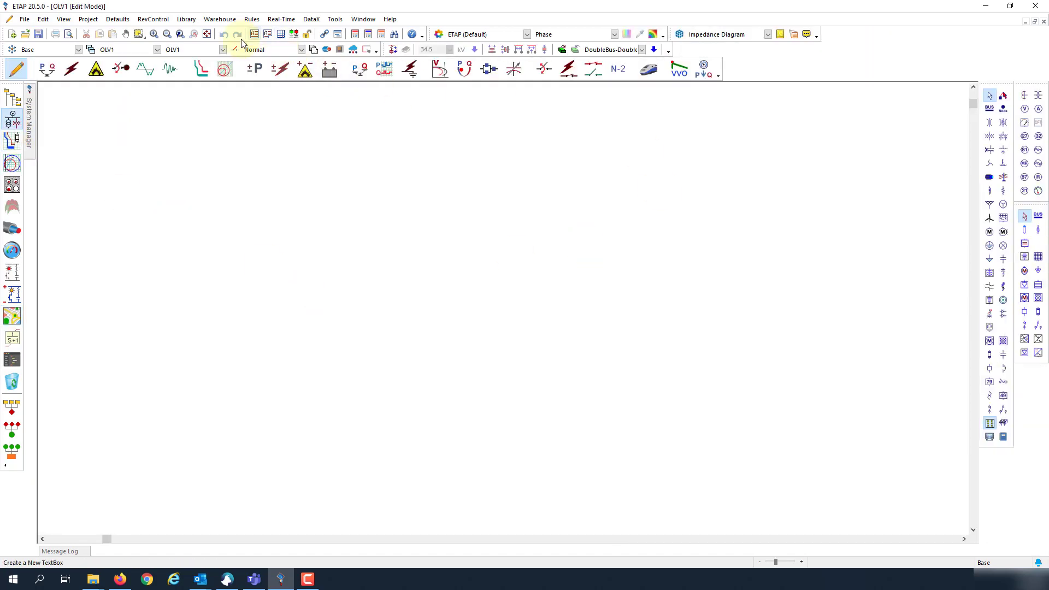
# Step: Place CB2 under Bus_Junction2 and CB1 above Bus_Junction1 on the fitted diagram
pyautogui.click(204, 35)
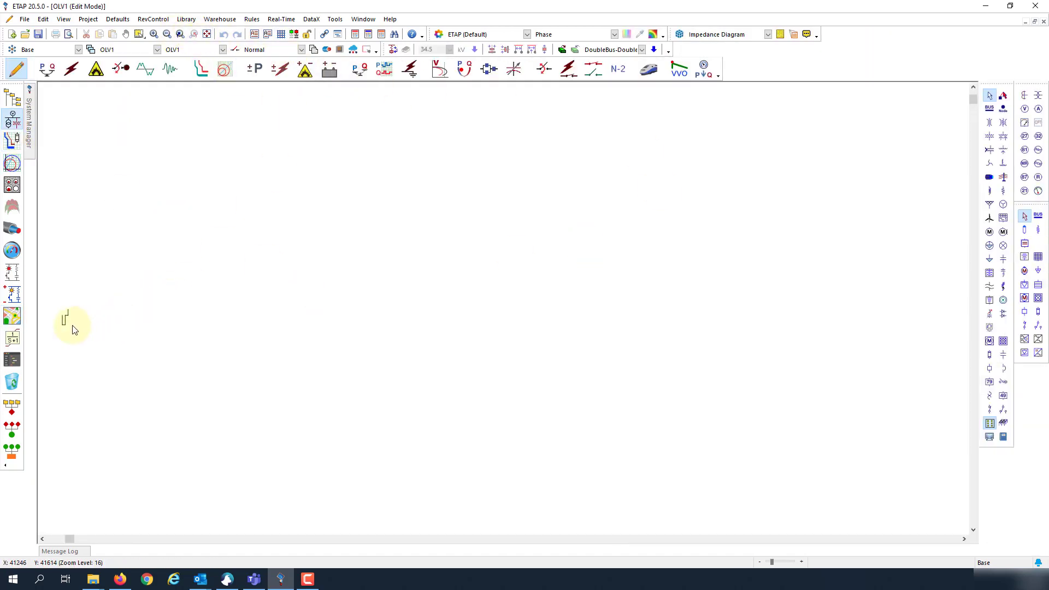
pyautogui.scroll(5, 73, 329)
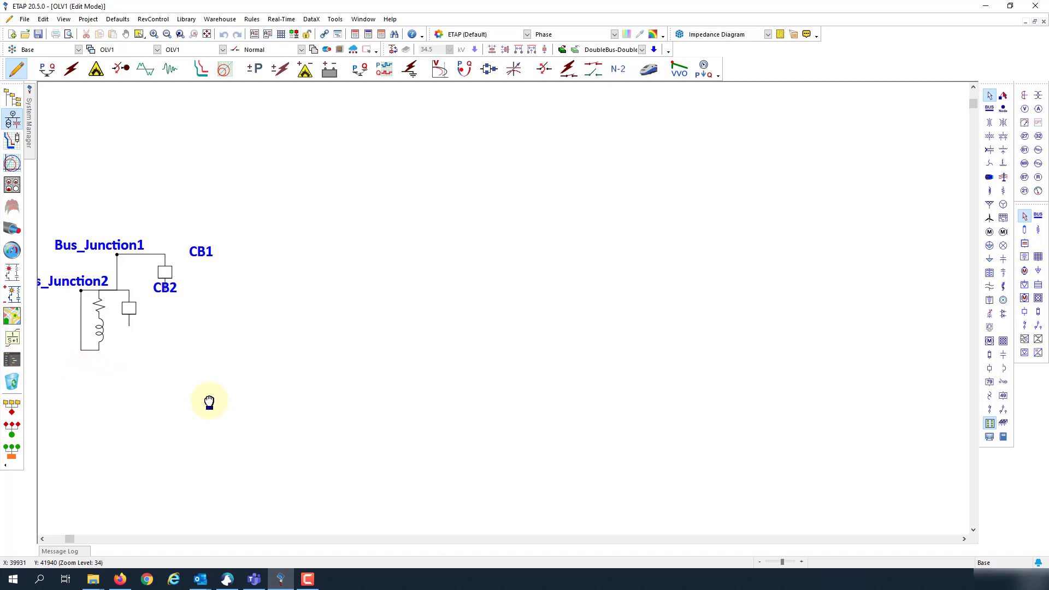
pyautogui.moveTo(210, 403); pyautogui.dragTo(493, 418)
pyautogui.moveTo(416, 331); pyautogui.dragTo(316, 407)
pyautogui.moveTo(365, 312); pyautogui.dragTo(383, 384)
pyautogui.moveTo(315, 409); pyautogui.dragTo(374, 422)
pyautogui.moveTo(446, 295); pyautogui.dragTo(411, 224)
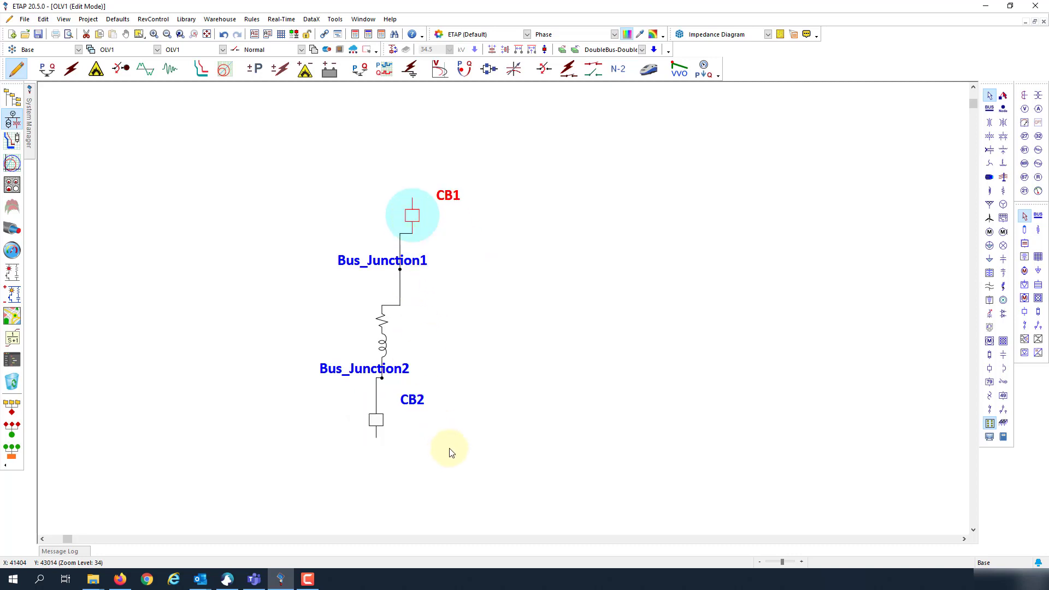
# Step: Align all elements in one vertical column and move the junction labels left of the line
pyautogui.moveTo(449, 452); pyautogui.dragTo(358, 110)
pyautogui.click(491, 49)
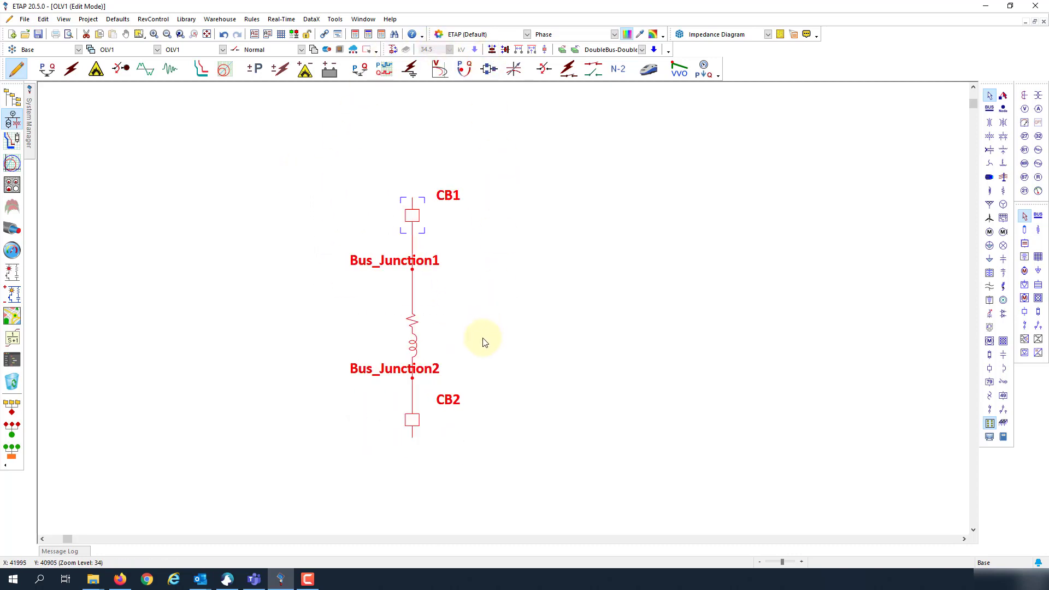
pyautogui.click(482, 342)
pyautogui.moveTo(414, 267); pyautogui.dragTo(355, 276)
pyautogui.moveTo(414, 335); pyautogui.dragTo(412, 322)
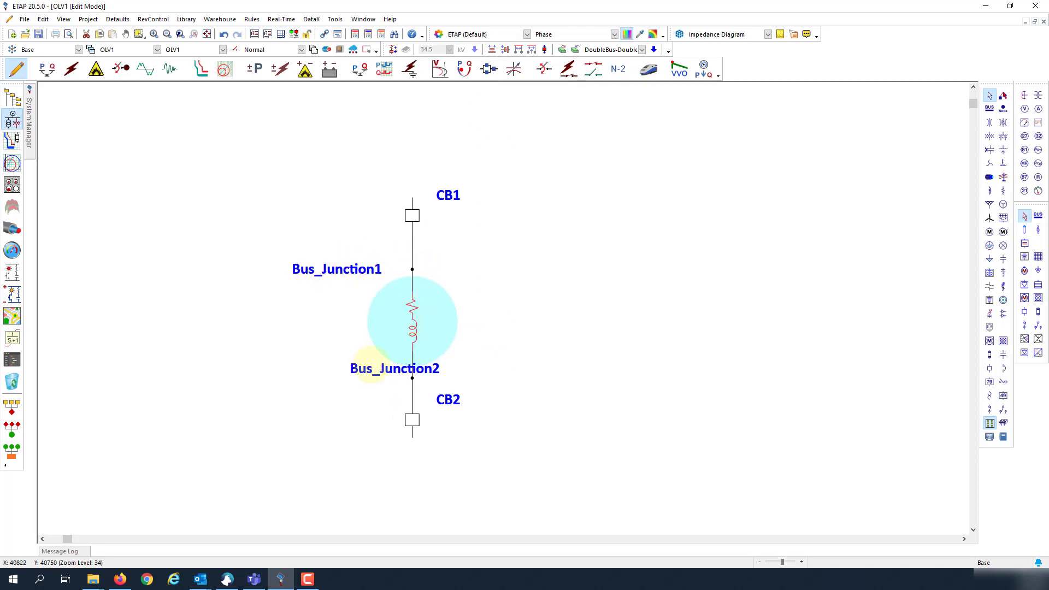
pyautogui.moveTo(360, 368); pyautogui.dragTo(294, 375)
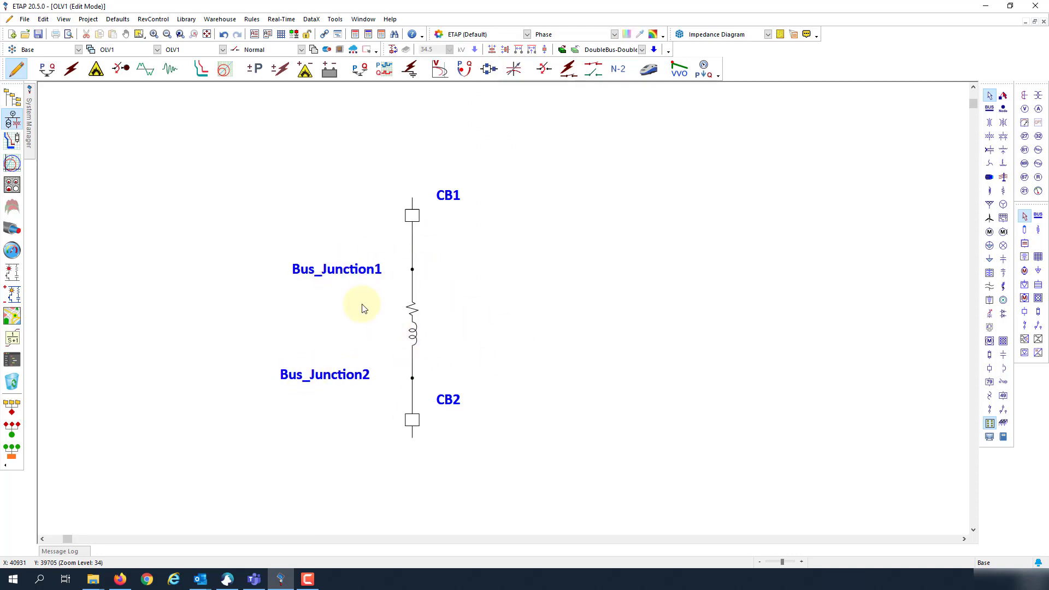
pyautogui.moveTo(412, 215); pyautogui.dragTo(412, 227)
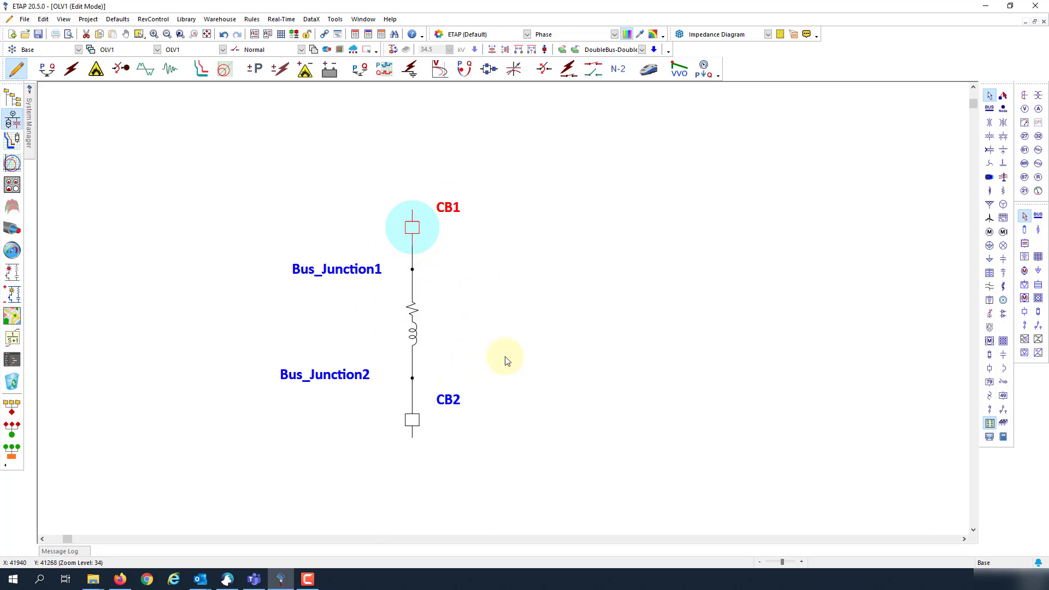
# Step: Open the Transmission Line Editor for Line1
pyautogui.click(475, 301)
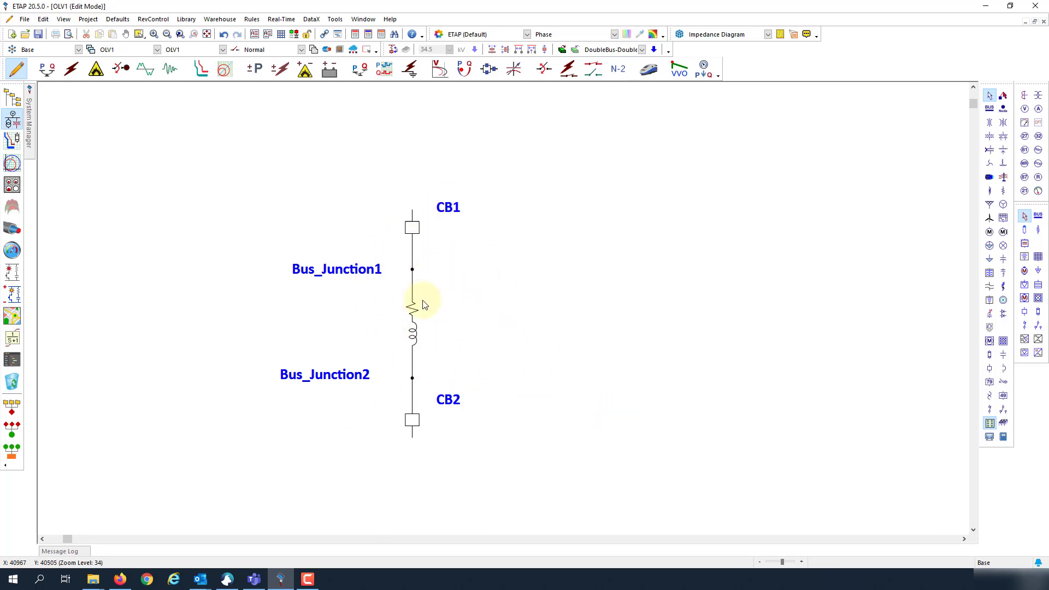
pyautogui.click(413, 325)
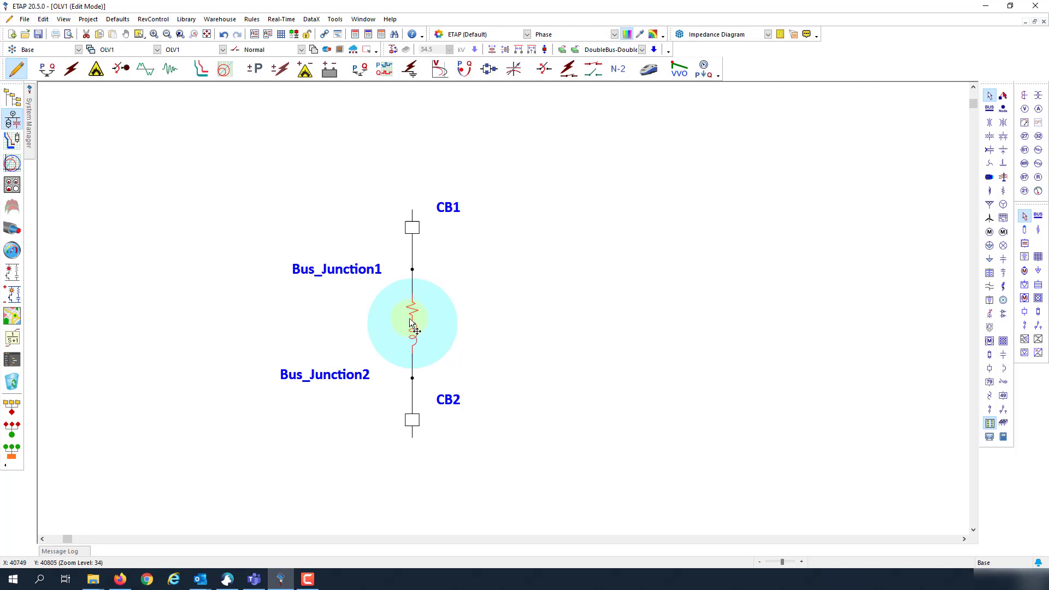
pyautogui.doubleClick(414, 323)
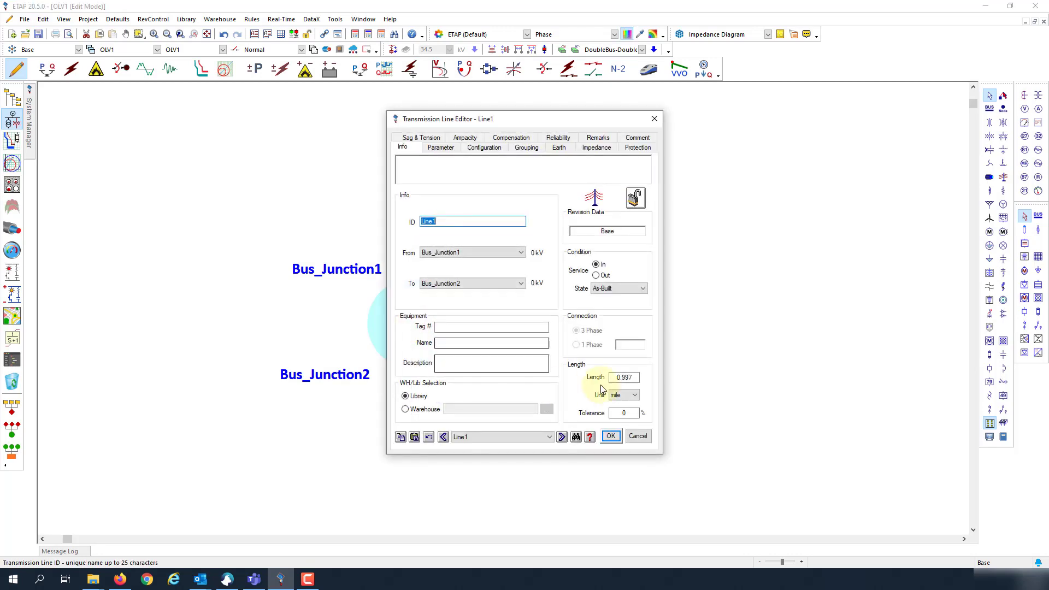
# Step: Close Line1's editor without changes and return to the maximized GIS1 map
pyautogui.doubleClick(624, 377)
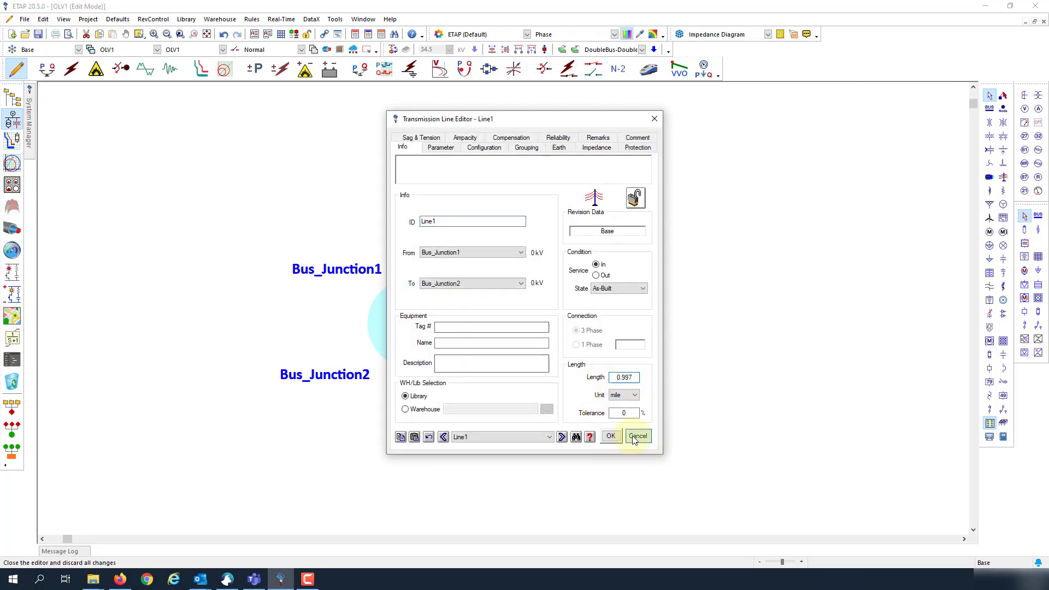
pyautogui.click(637, 437)
pyautogui.click(12, 316)
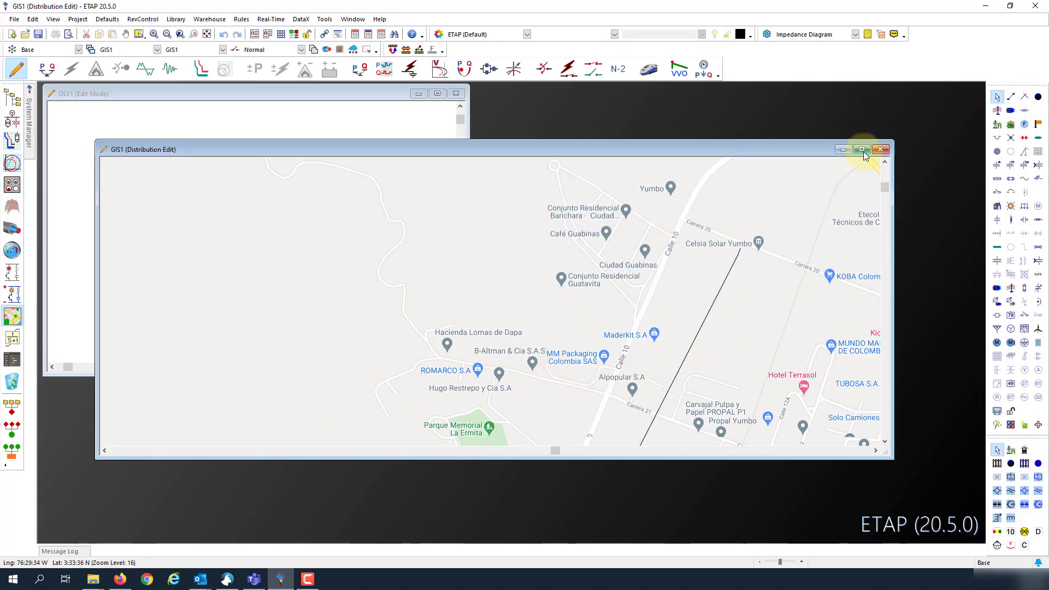
pyautogui.click(862, 149)
# Step: Bend the map line near Carrera 21, then locate it in the one-line view
pyautogui.click(589, 365)
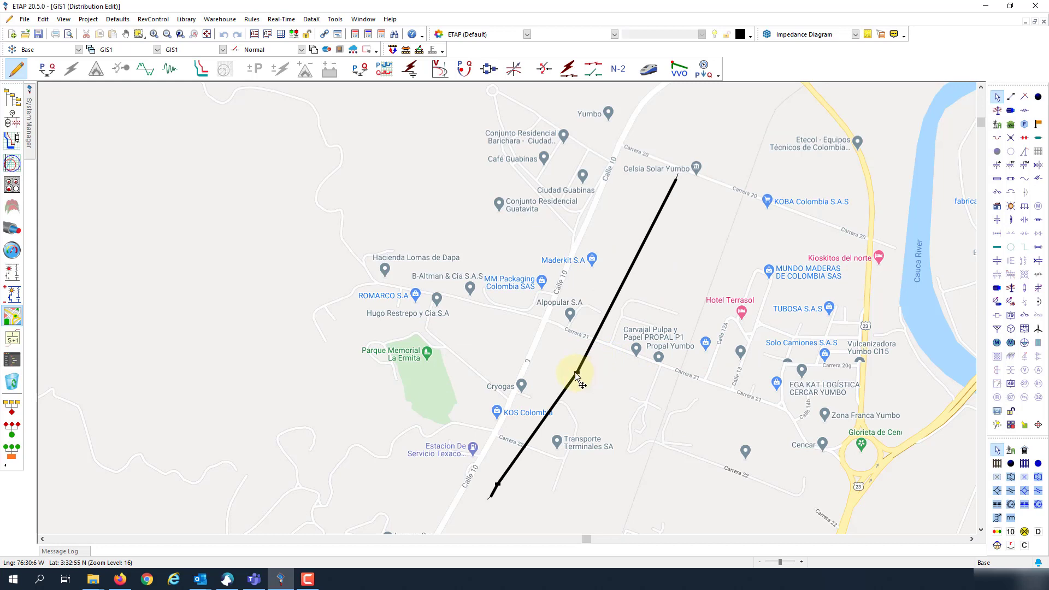
pyautogui.moveTo(575, 372); pyautogui.dragTo(594, 381)
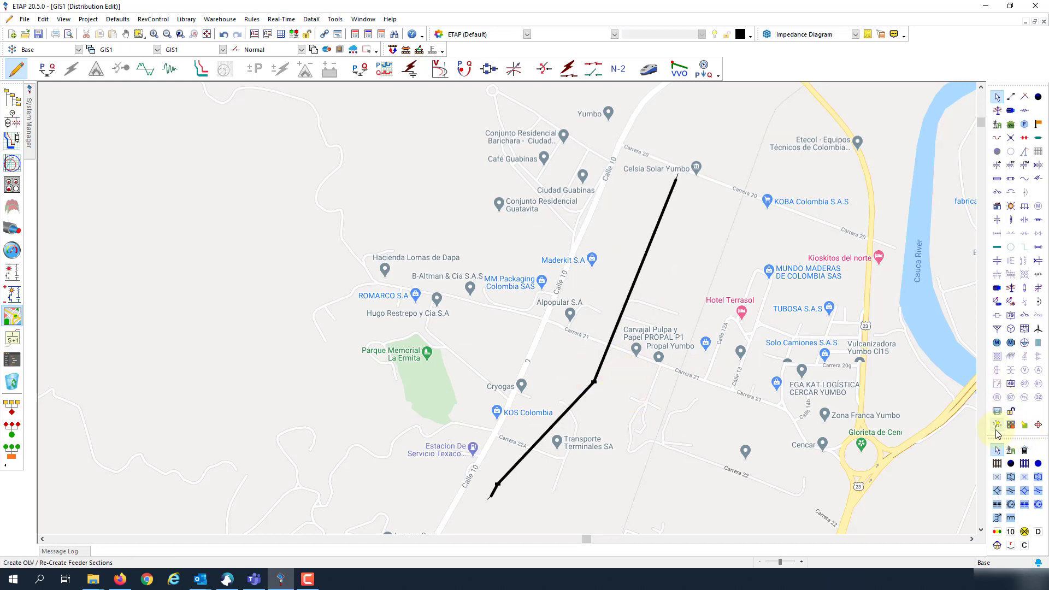
pyautogui.click(601, 445)
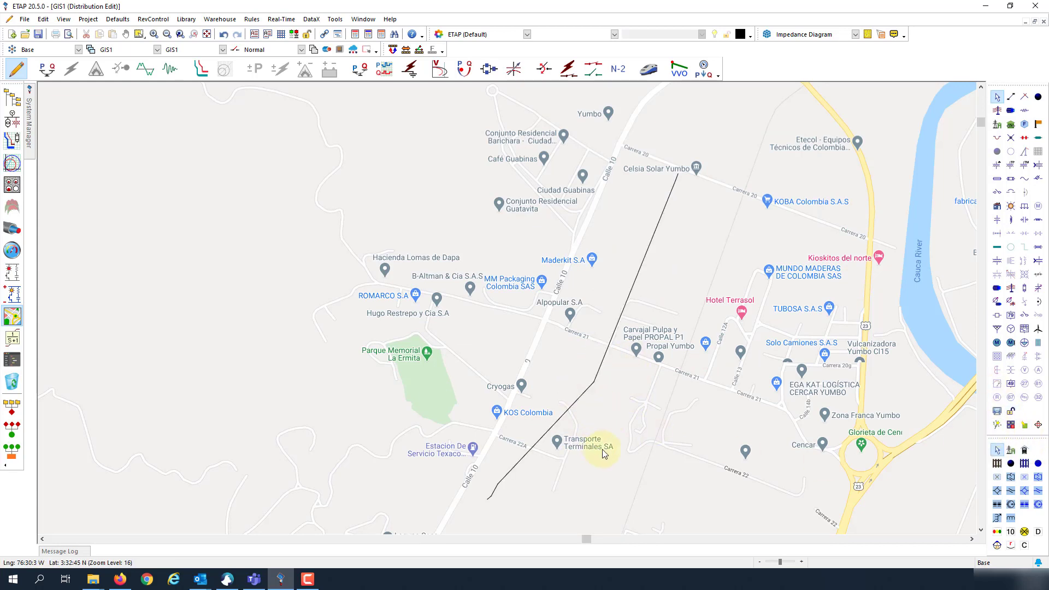
pyautogui.rightClick(605, 353)
pyautogui.click(655, 414)
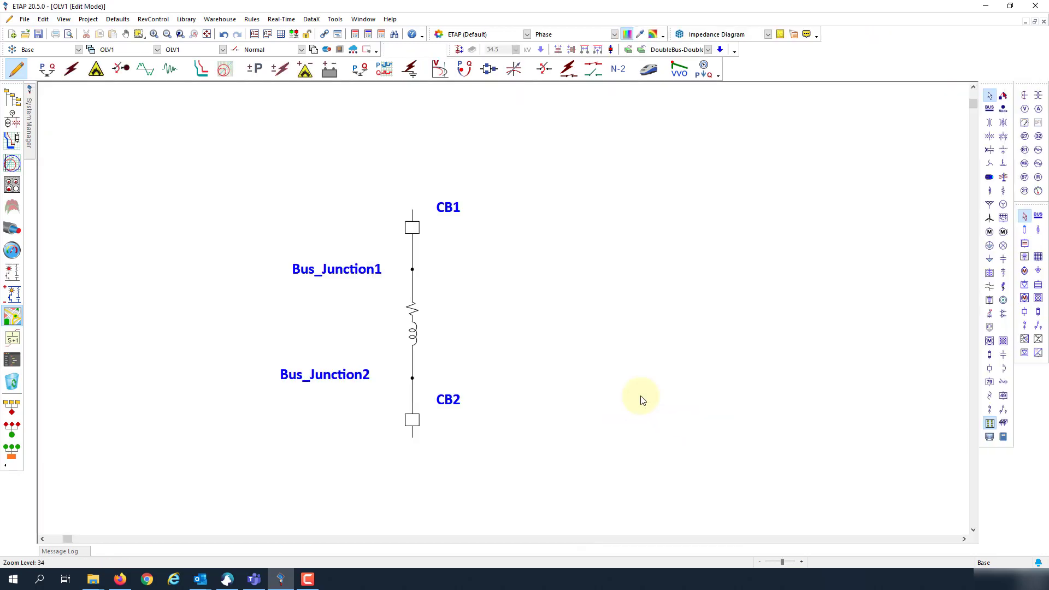
# Step: Check Line1's 0.997 mile length and close its editor unchanged
pyautogui.doubleClick(417, 331)
pyautogui.moveTo(637, 378); pyautogui.dragTo(620, 379)
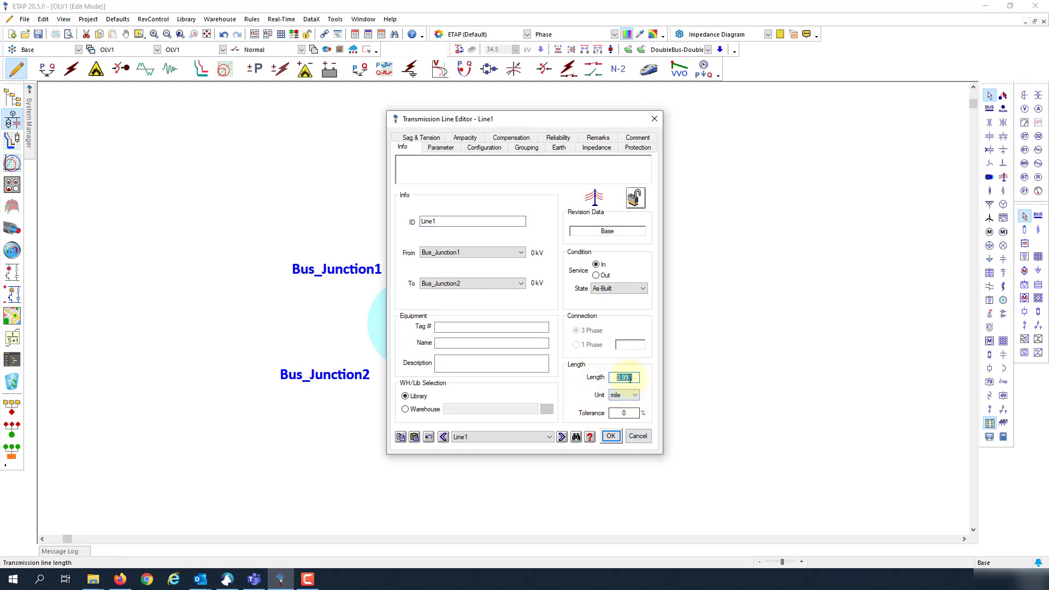
pyautogui.click(638, 435)
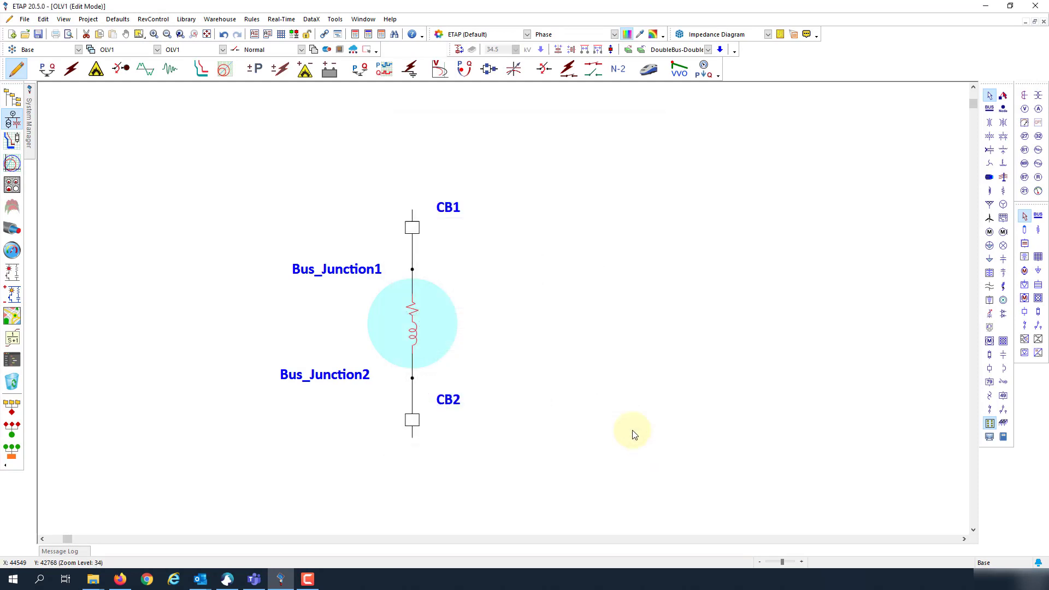
# Step: Assign the CARACAL ACSR conductor to Line1 from the conductor library
pyautogui.doubleClick(416, 331)
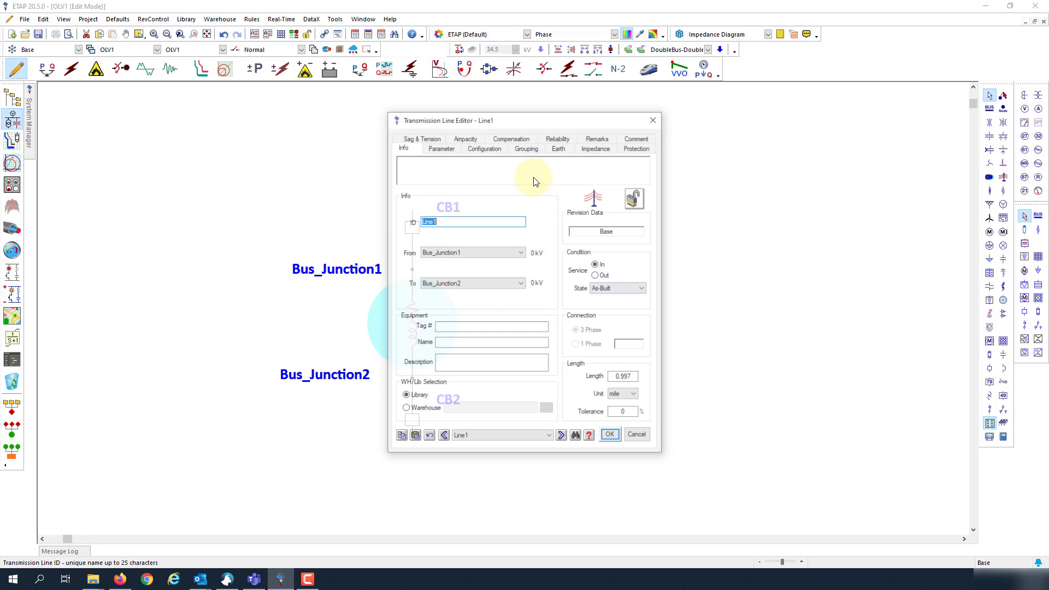
pyautogui.click(441, 147)
pyautogui.click(601, 209)
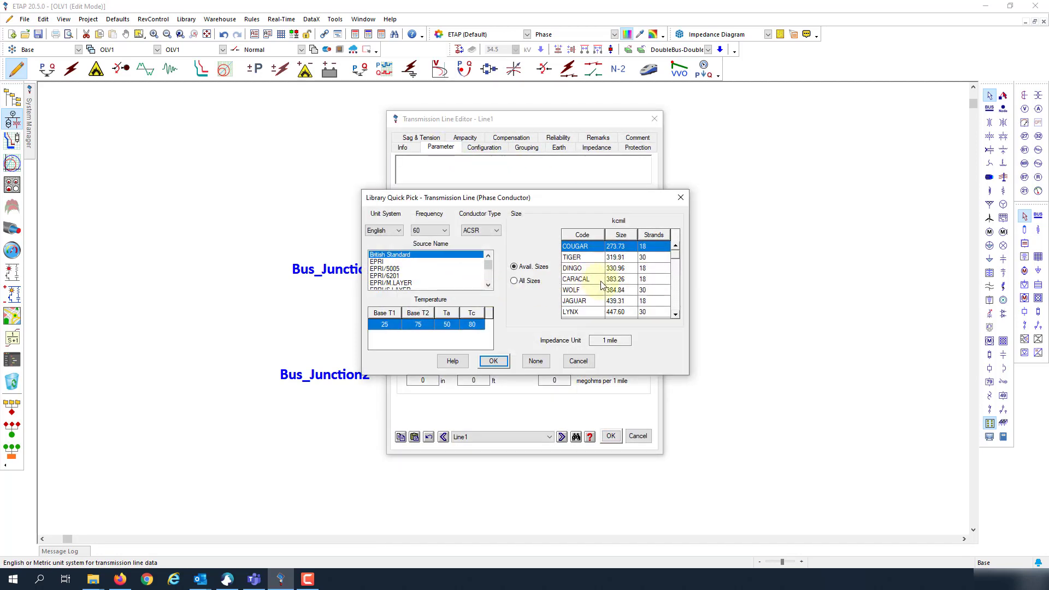
pyautogui.click(601, 279)
pyautogui.click(496, 362)
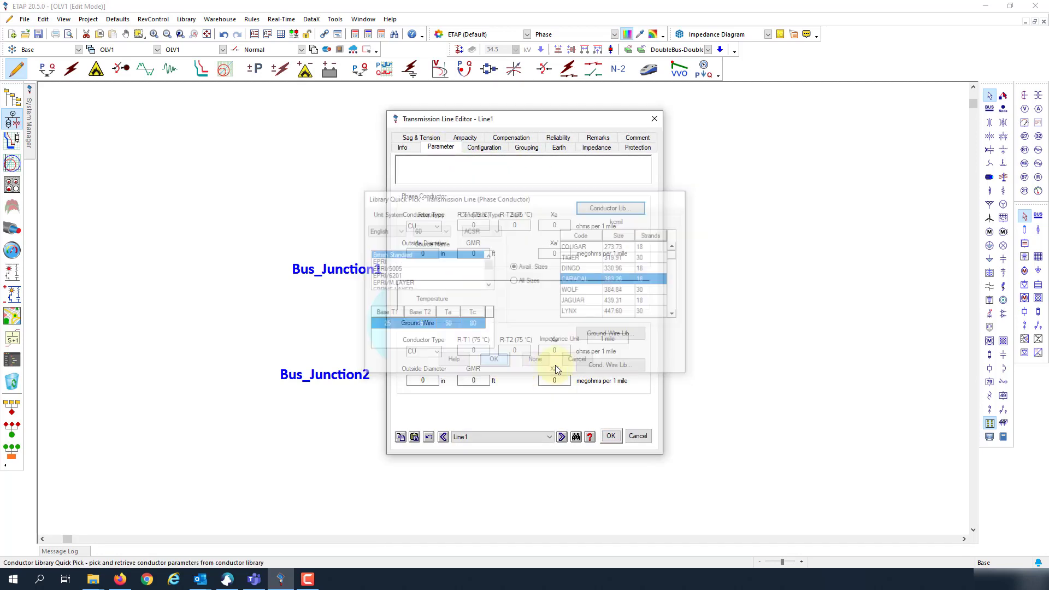
# Step: Set Line1's configuration to 10 ft height with 3 ft phase spacings and save
pyautogui.click(480, 147)
pyautogui.click(437, 249)
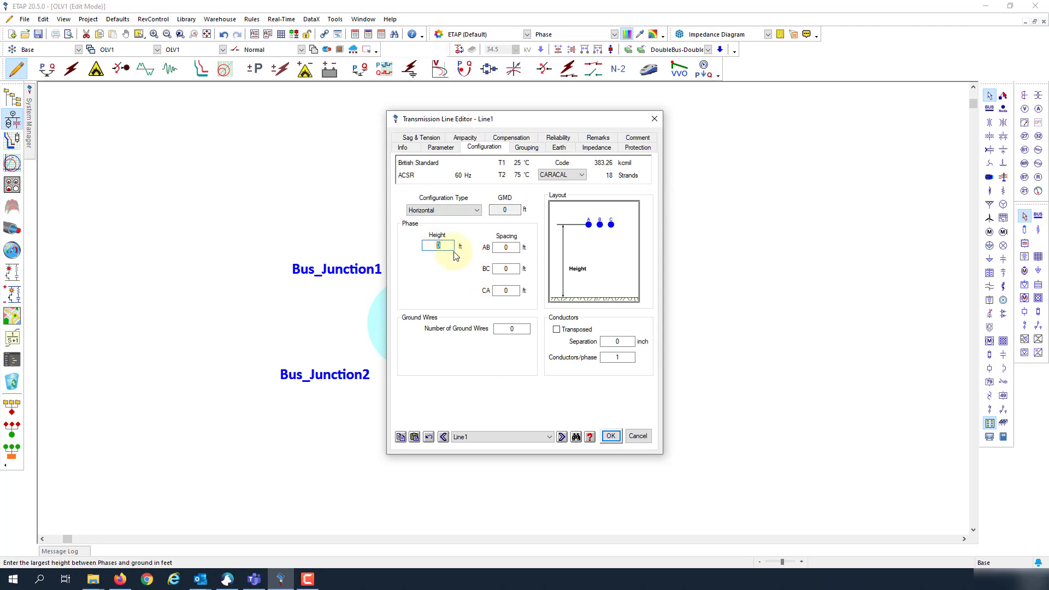
pyautogui.click(494, 247)
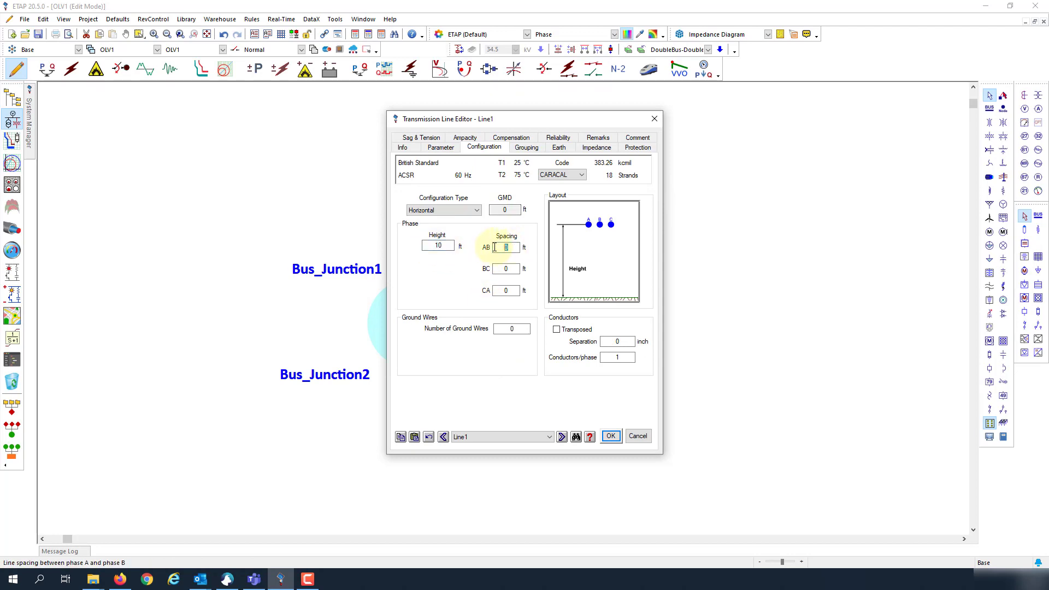
pyautogui.write('3')
pyautogui.press('Tab')
pyautogui.write('3')
pyautogui.click(585, 152)
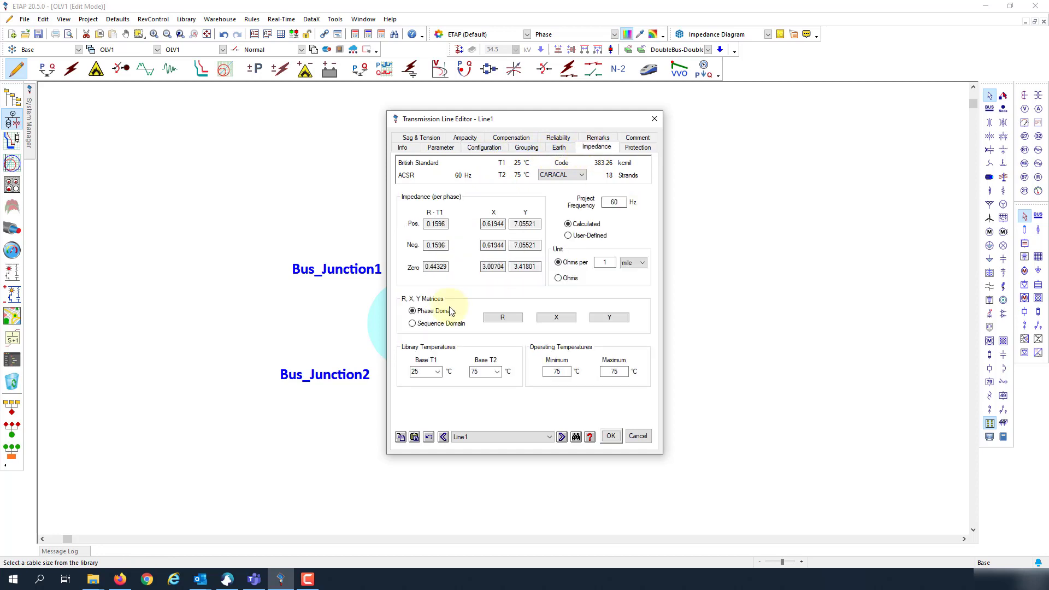
pyautogui.click(612, 435)
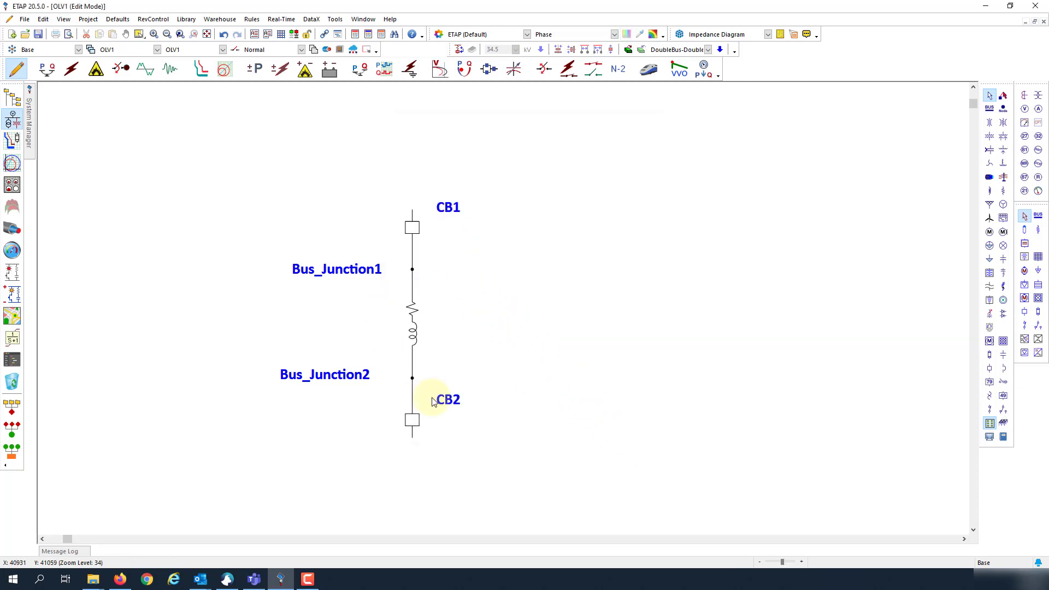
# Step: Move CB1's label and place composite network Network1 above CB1
pyautogui.moveTo(449, 207); pyautogui.dragTo(467, 222)
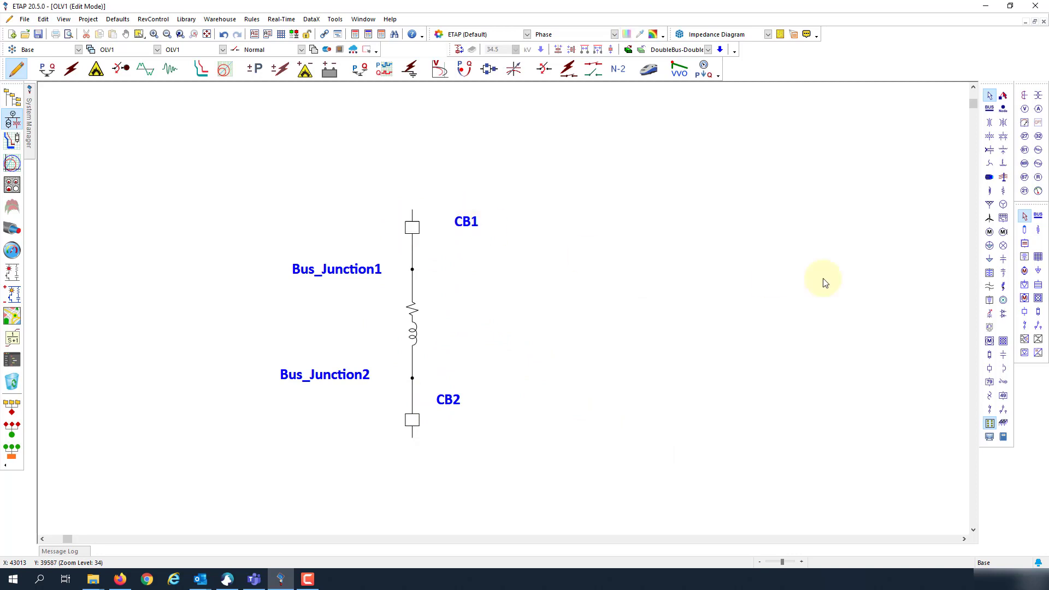
pyautogui.click(1003, 341)
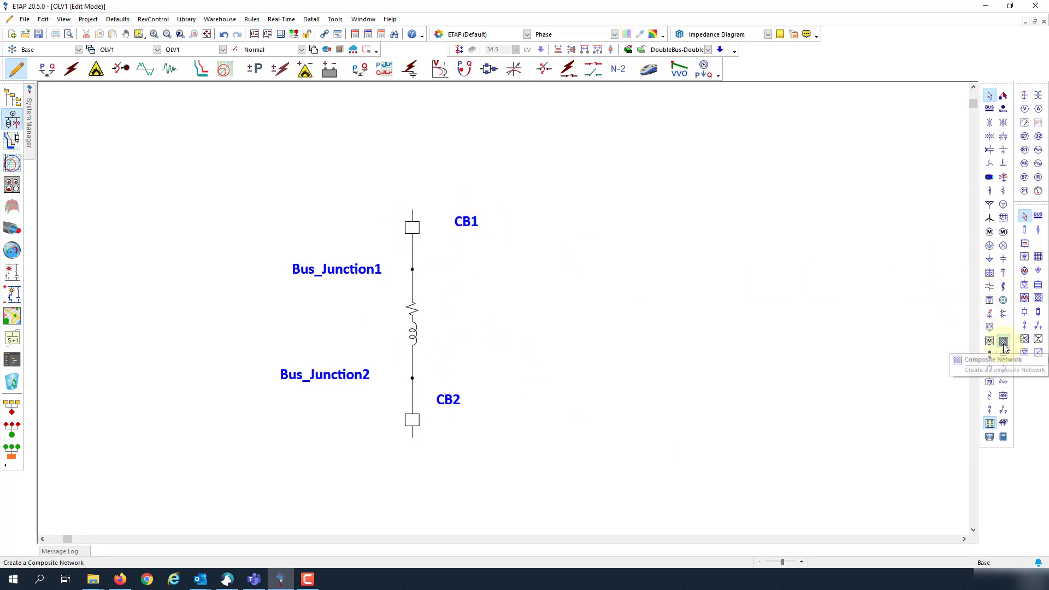
pyautogui.click(412, 148)
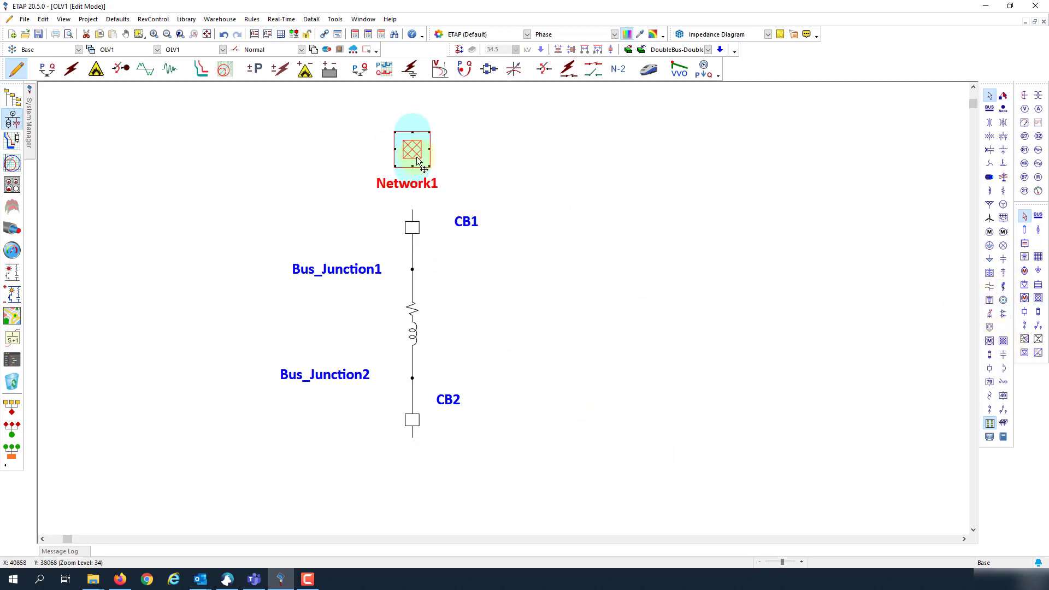
pyautogui.moveTo(418, 180); pyautogui.dragTo(418, 113)
# Step: Rename Network1 to 'Celsia Solar' and open its internal diagram containing Bus_Junction1
pyautogui.rightClick(415, 169)
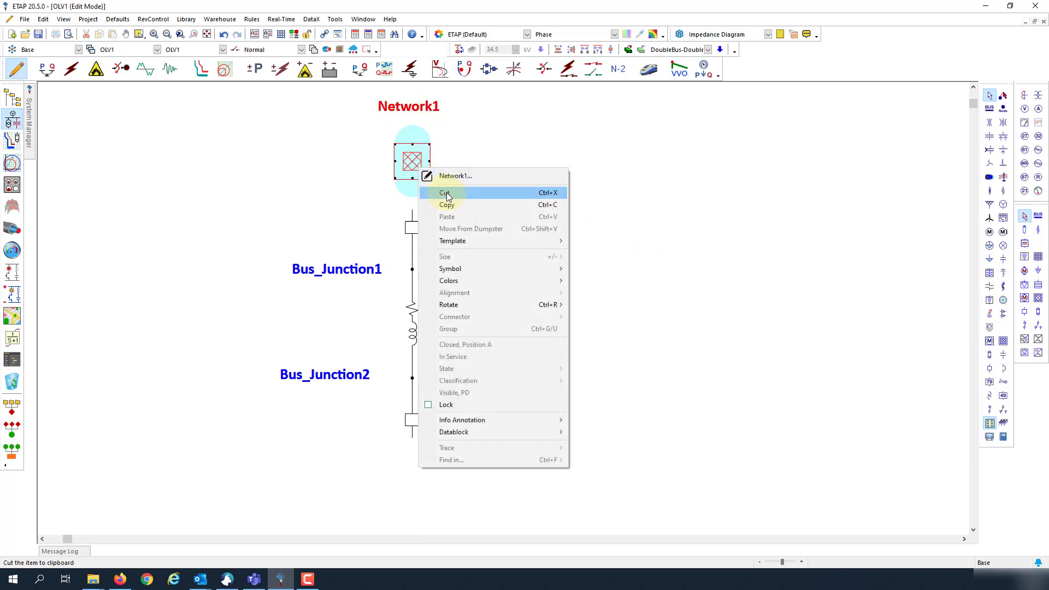
pyautogui.click(454, 179)
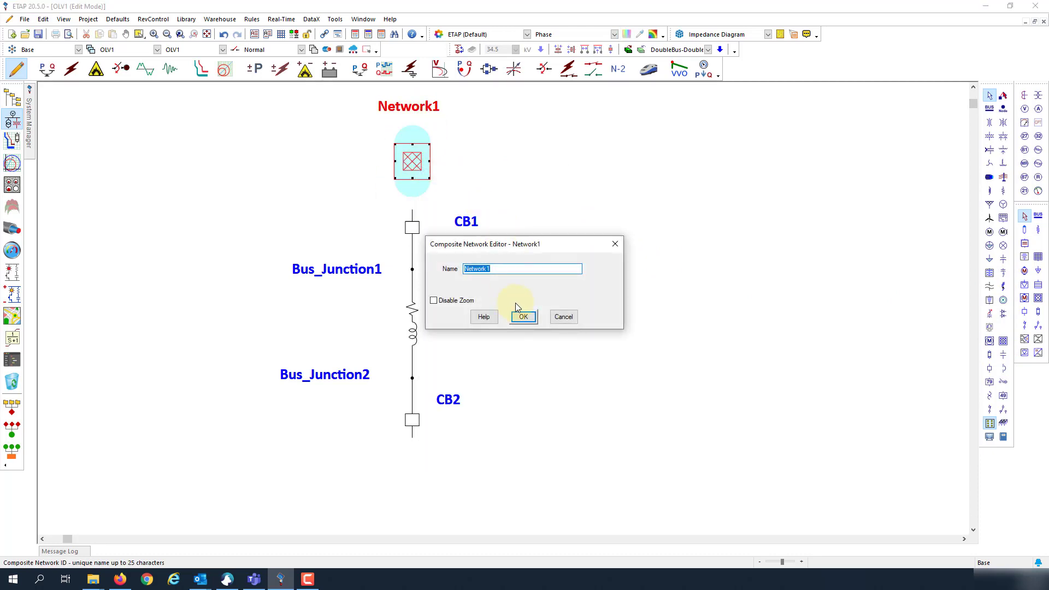
pyautogui.write('Celsia Solar')
pyautogui.click(523, 319)
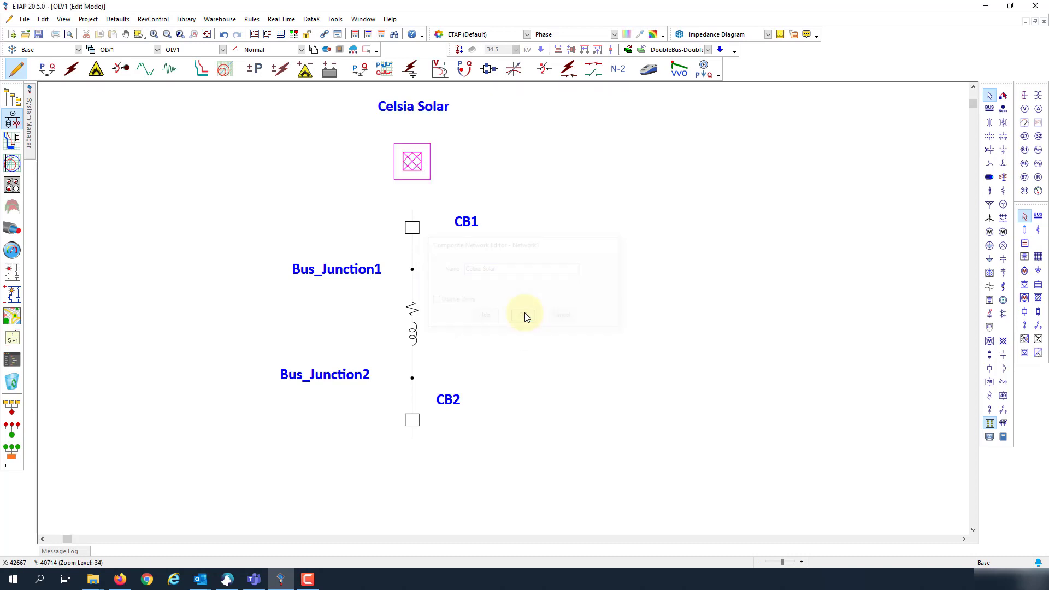
pyautogui.doubleClick(417, 176)
# Step: Close the Celsia Solar settings and browse the ANSI templates, previewing IEEE 14 BUS
pyautogui.doubleClick(112, 290)
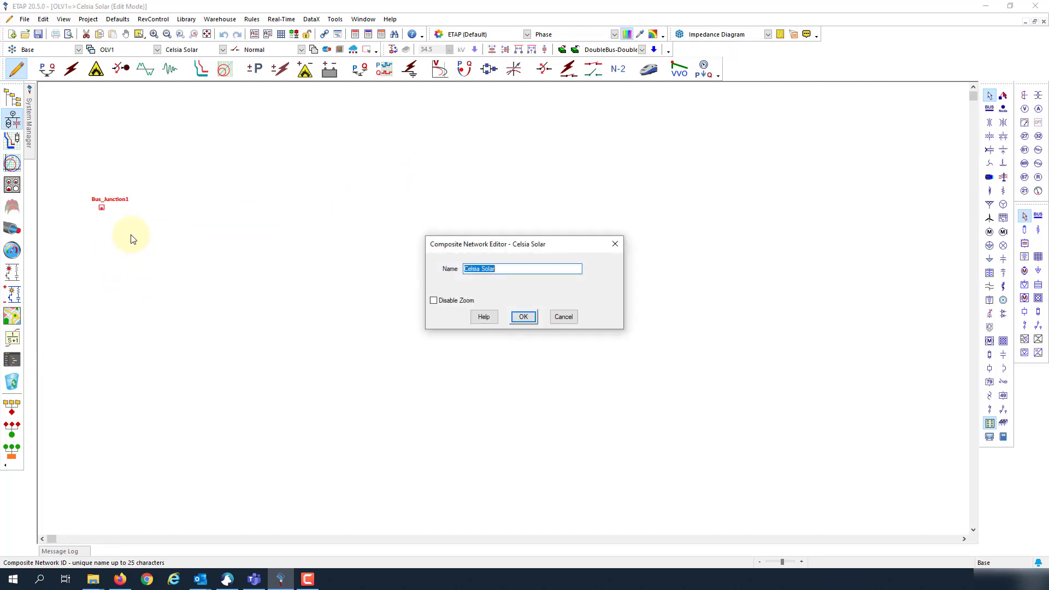
pyautogui.click(523, 317)
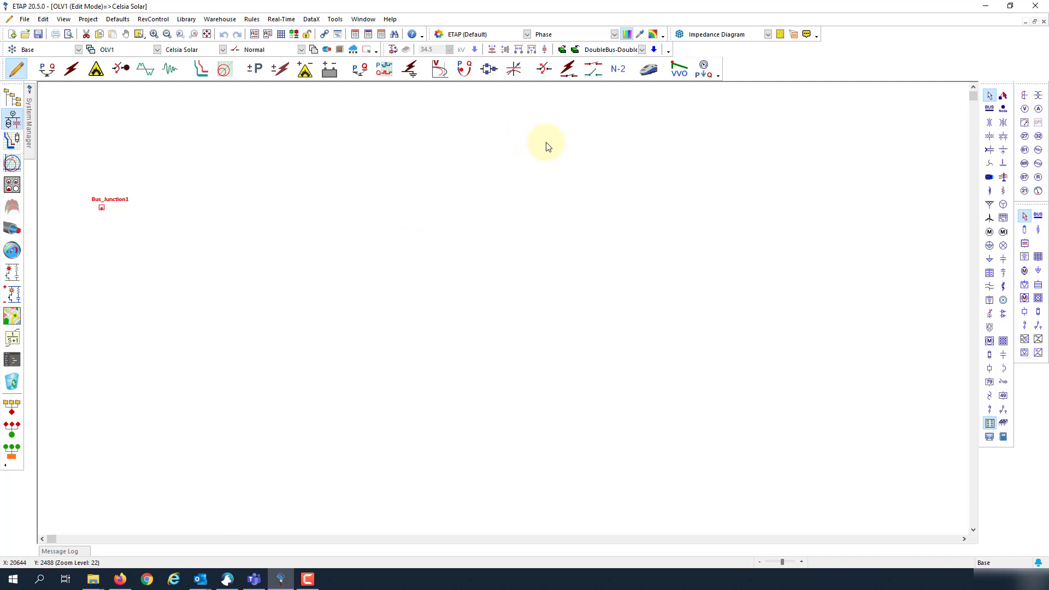
pyautogui.click(571, 50)
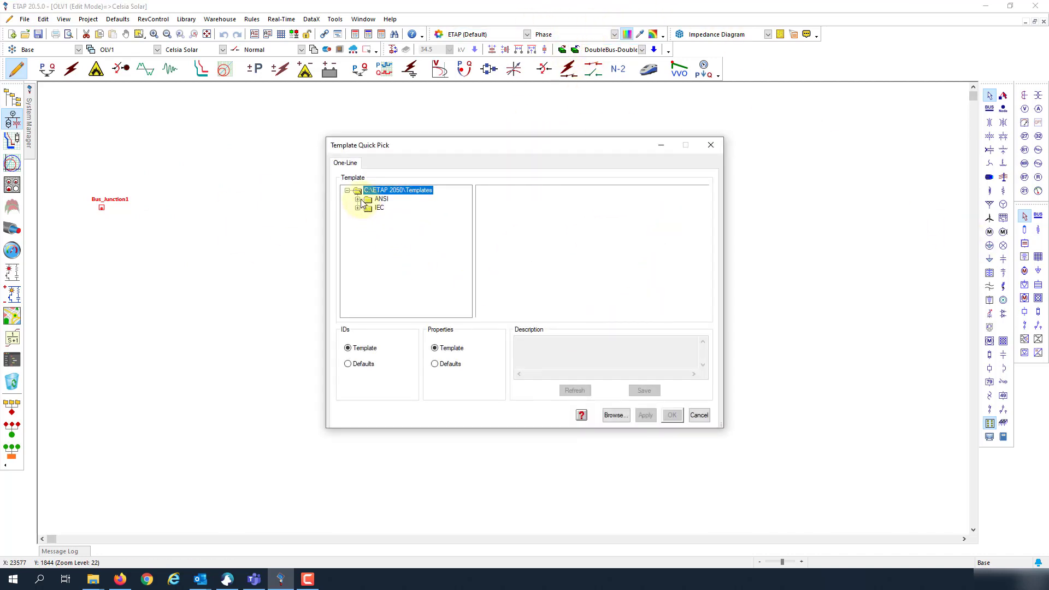
pyautogui.click(357, 198)
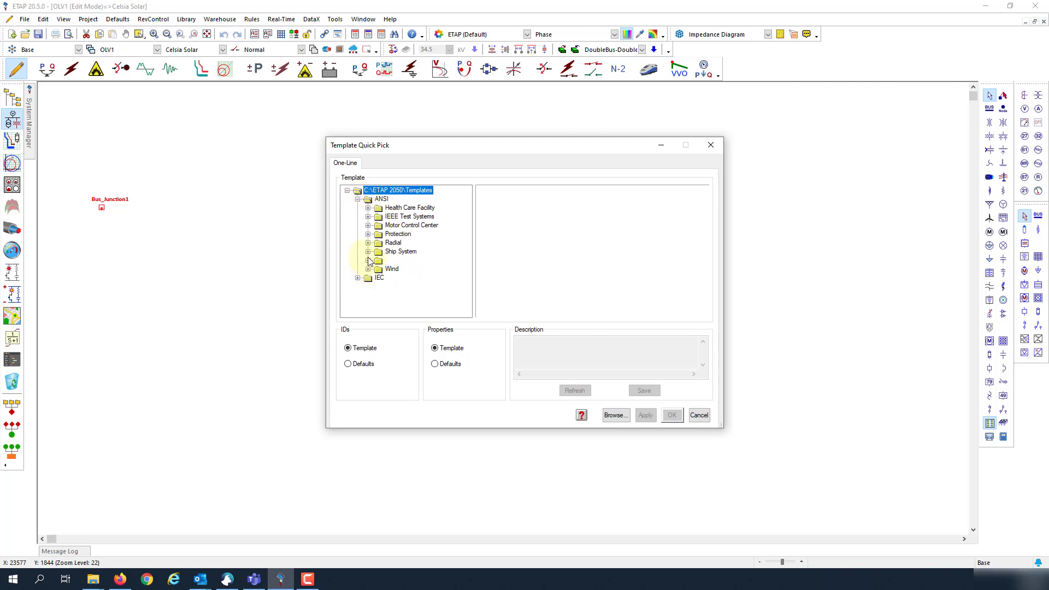
pyautogui.click(368, 217)
pyautogui.click(395, 226)
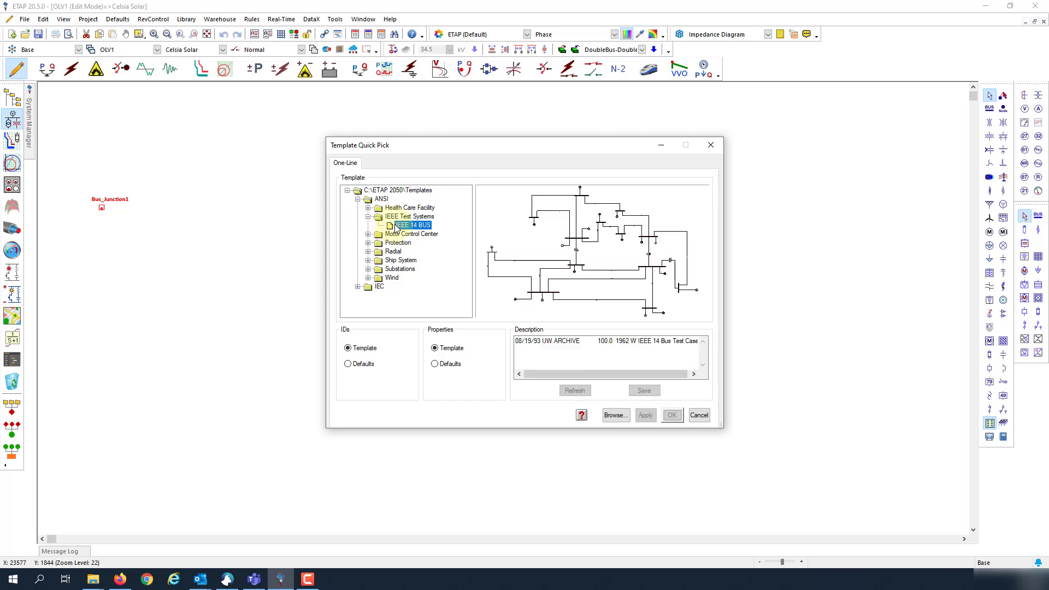
# Step: Select the ANSI Wind WindFarm-CollectorSystem template and insert it
pyautogui.click(368, 208)
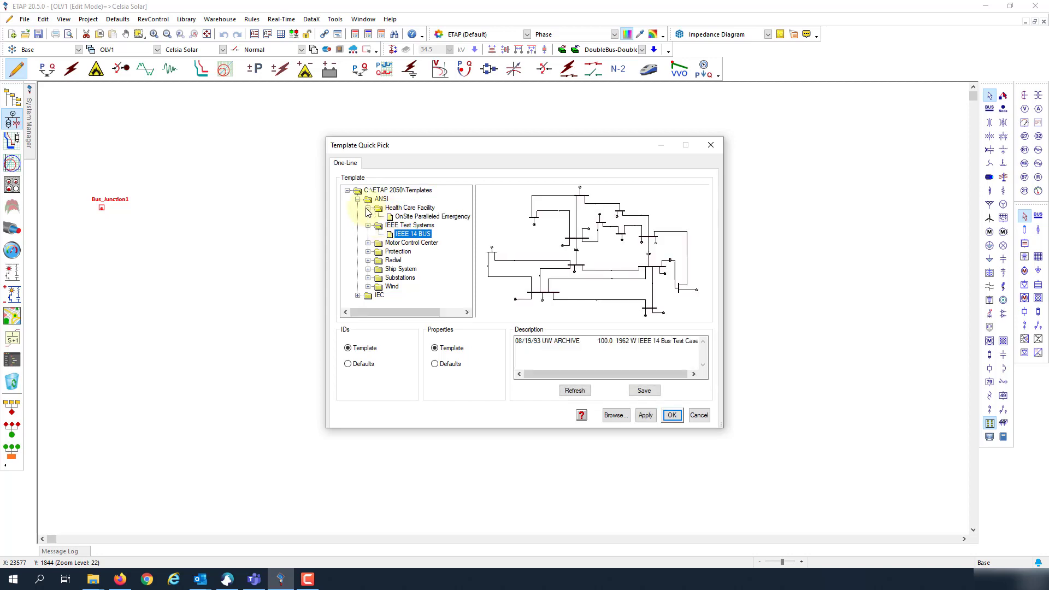
pyautogui.click(368, 269)
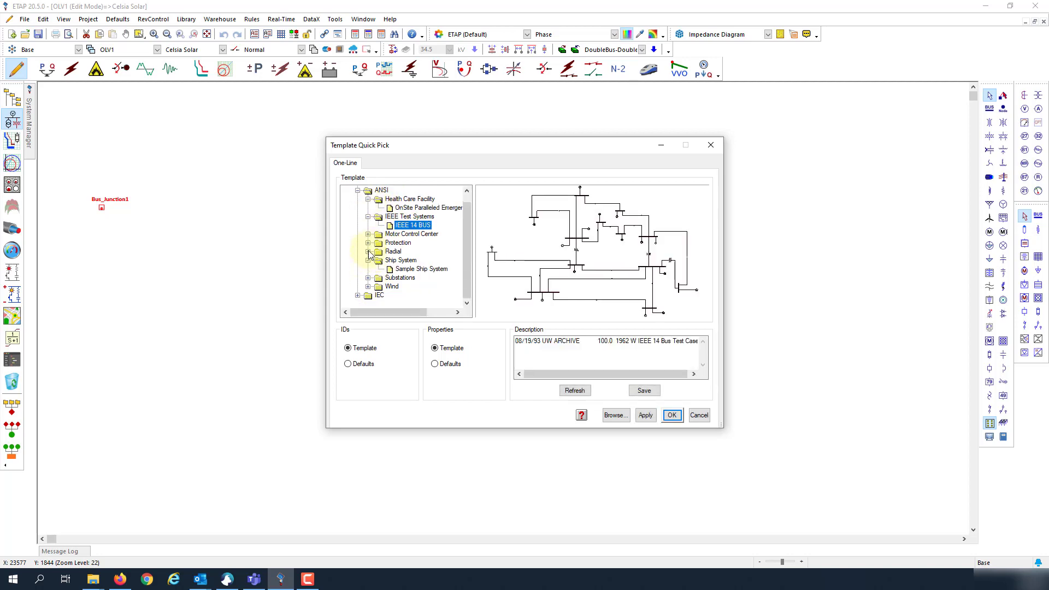
pyautogui.click(368, 286)
pyautogui.click(424, 295)
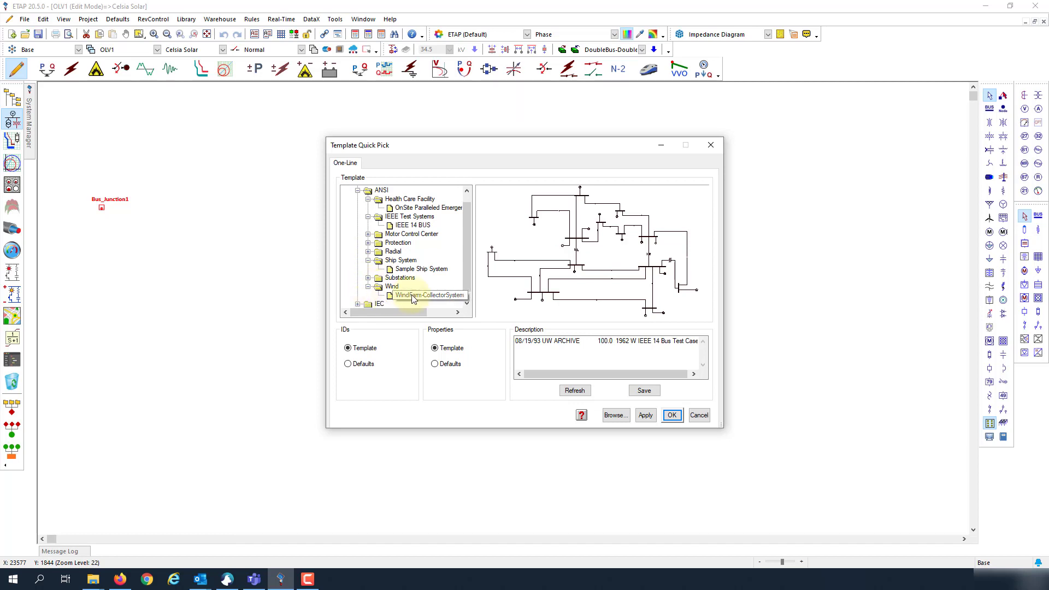
pyautogui.click(672, 416)
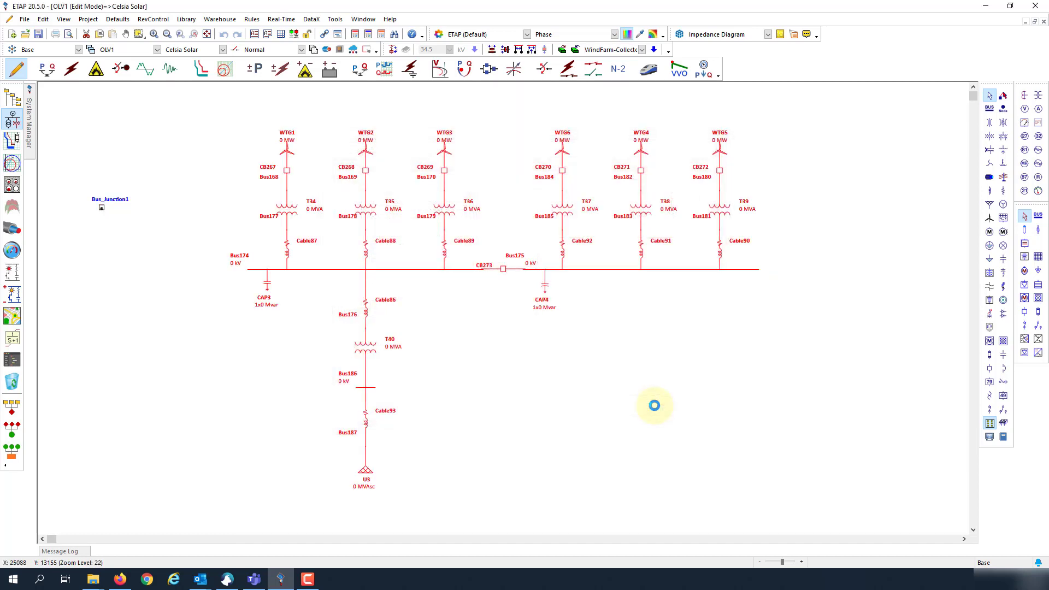
# Step: Place the wind-farm network, connect Bus_Junction1 to Bus174, and return to OLV1
pyautogui.click(102, 208)
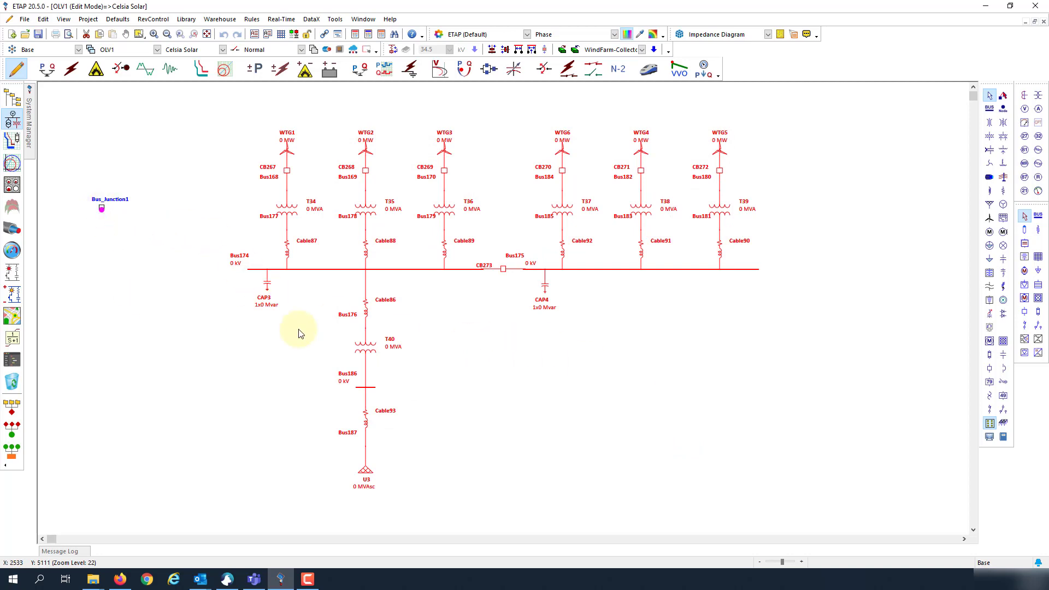
pyautogui.moveTo(101, 212); pyautogui.dragTo(256, 269)
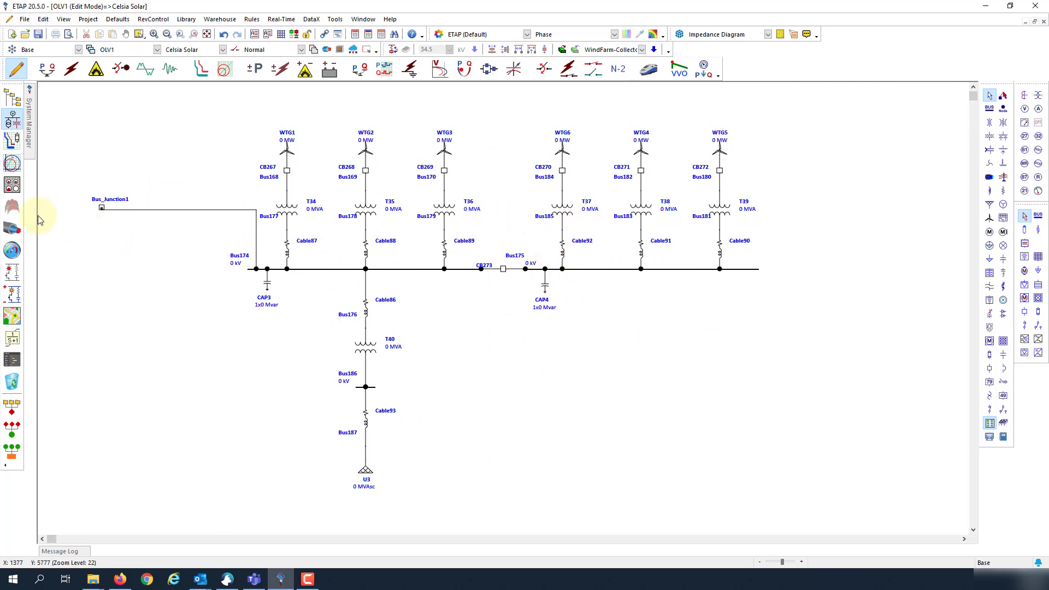
pyautogui.moveTo(104, 206); pyautogui.dragTo(165, 236)
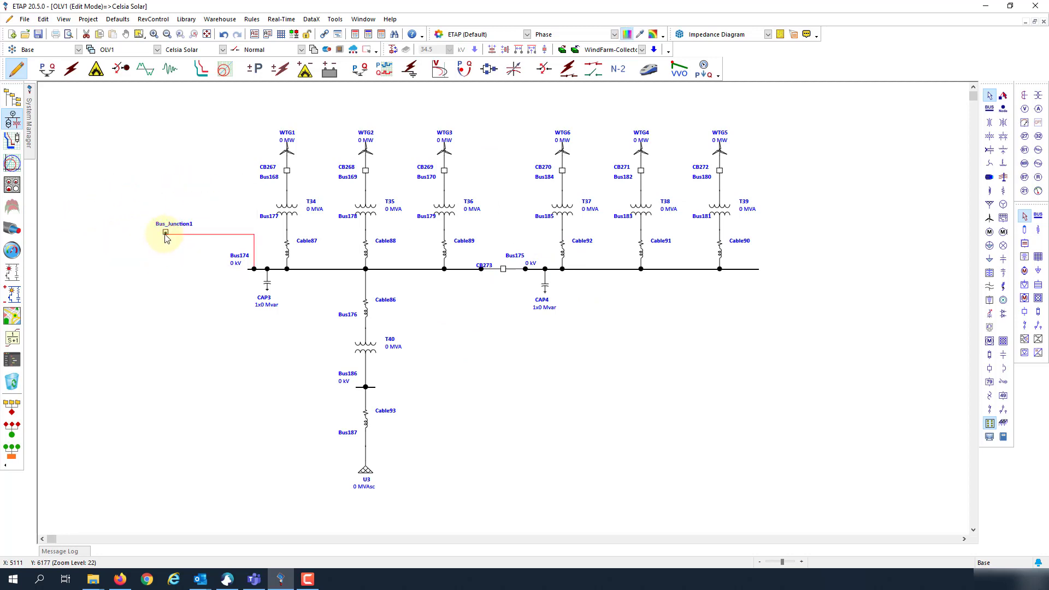
pyautogui.click(168, 256)
pyautogui.doubleClick(165, 233)
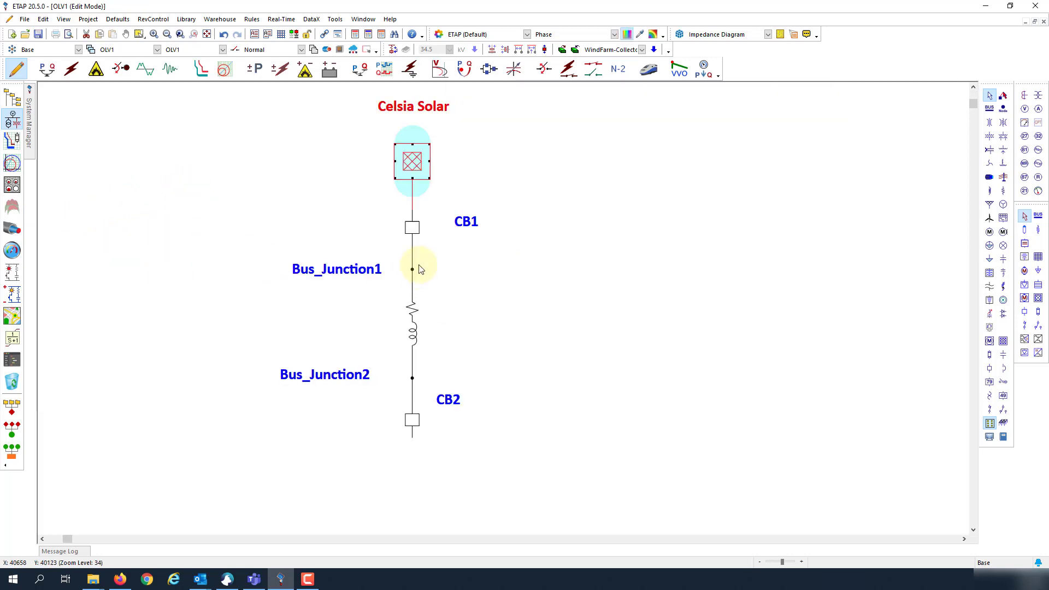
# Step: Show CB1 in the GIS distribution map at the Celsia Solar Yumbo end of the line
pyautogui.click(412, 230)
pyautogui.rightClick(410, 232)
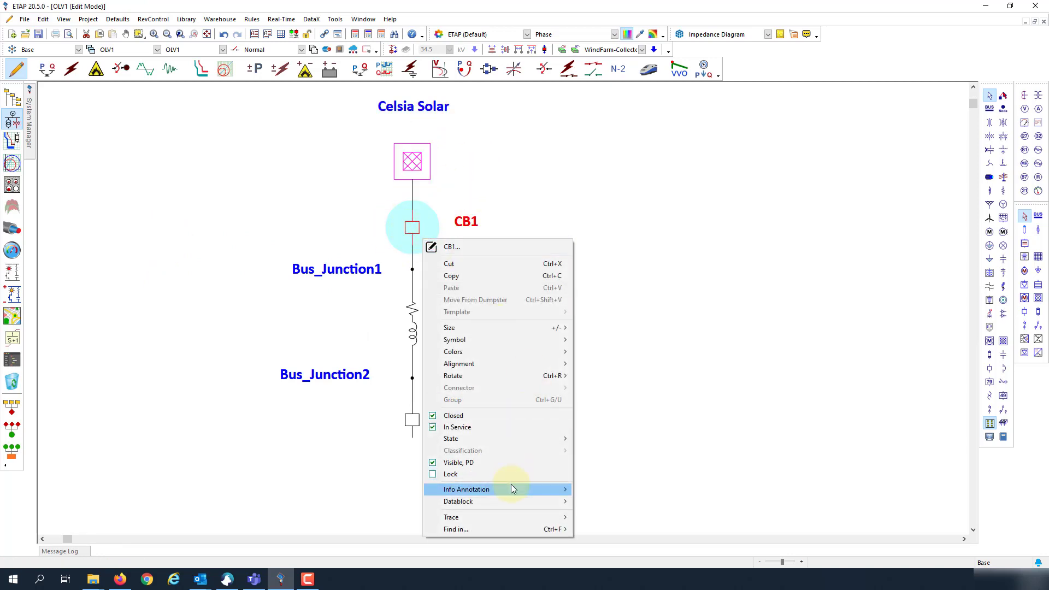
pyautogui.moveTo(535, 532)
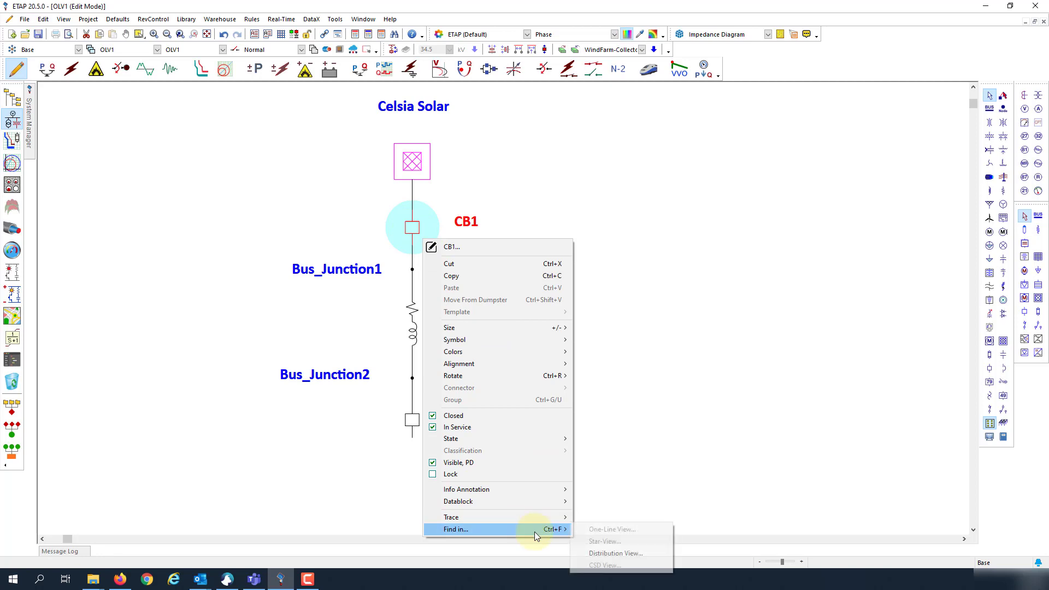
pyautogui.click(605, 553)
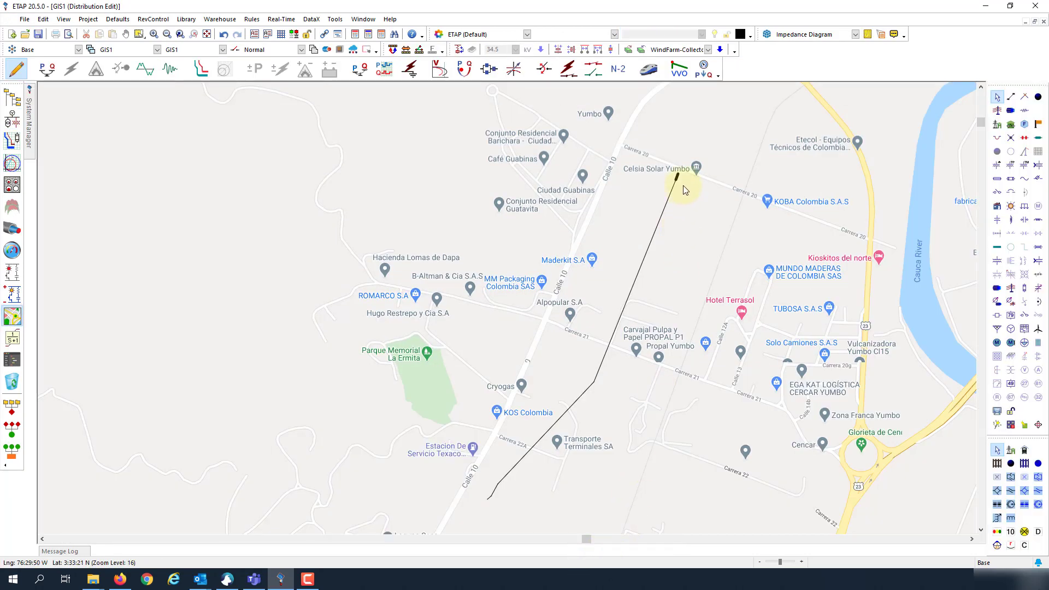
# Step: Add a PV array at the end of an 80.02 ft branch from the feeder's lower end
pyautogui.scroll(3, 683, 180)
pyautogui.scroll(-3, 673, 248)
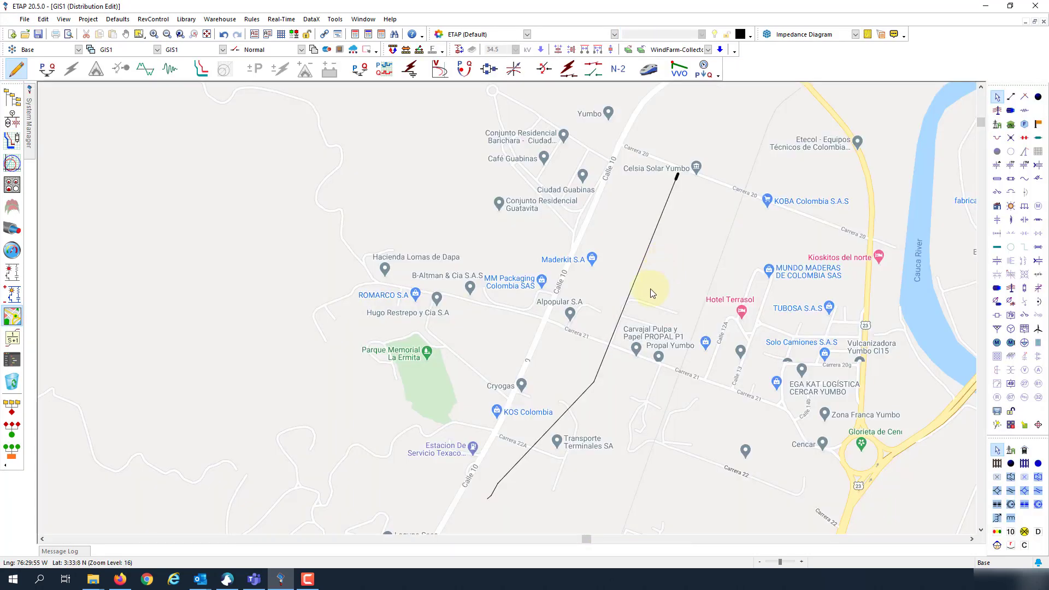
pyautogui.click(612, 346)
pyautogui.scroll(1, 503, 511)
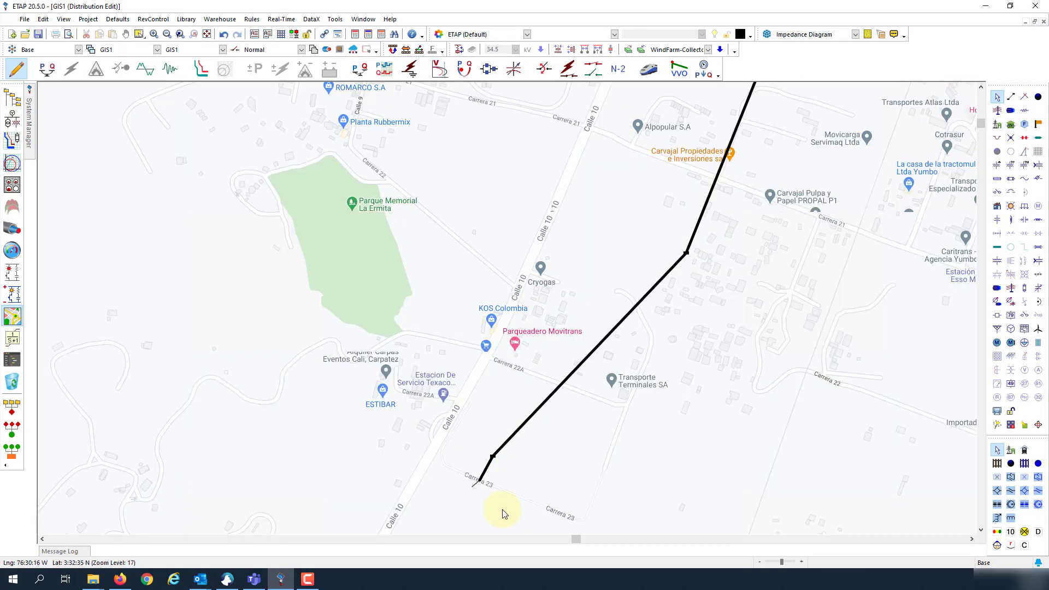
pyautogui.scroll(1, 501, 508)
pyautogui.scroll(2, 464, 485)
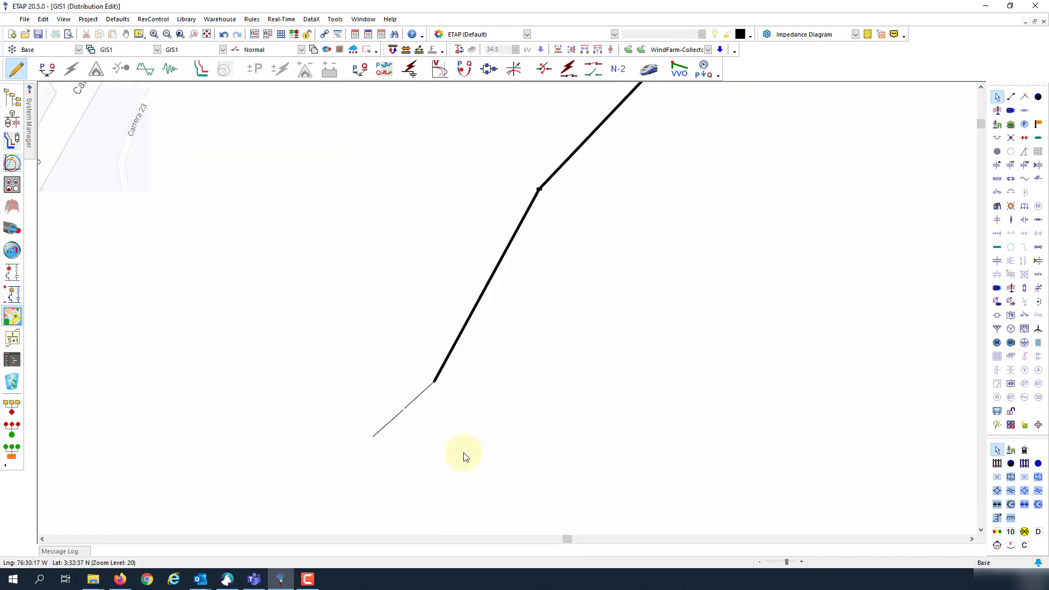
pyautogui.click(465, 456)
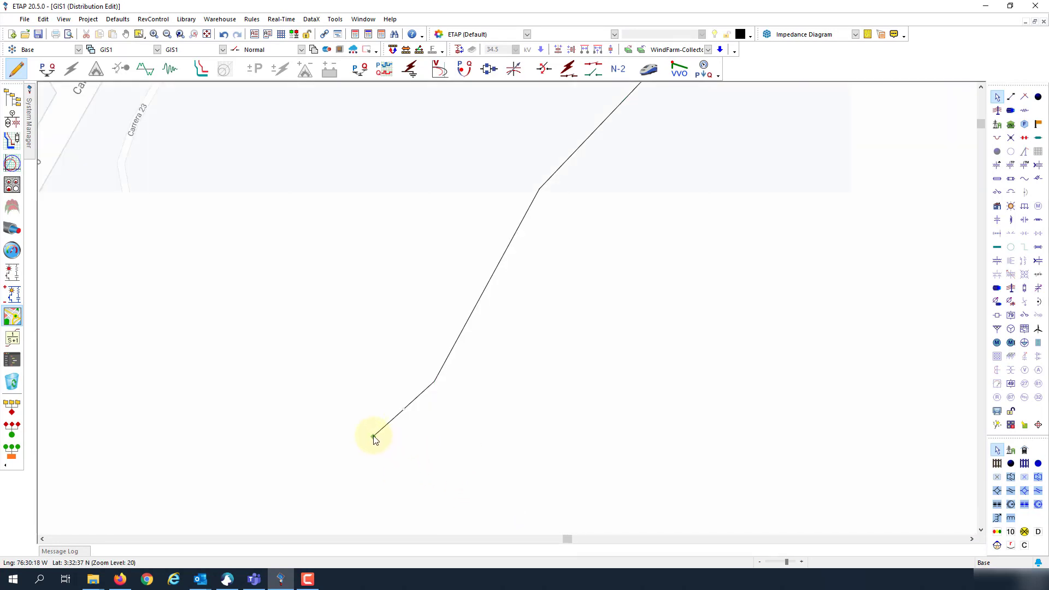
pyautogui.click(1025, 330)
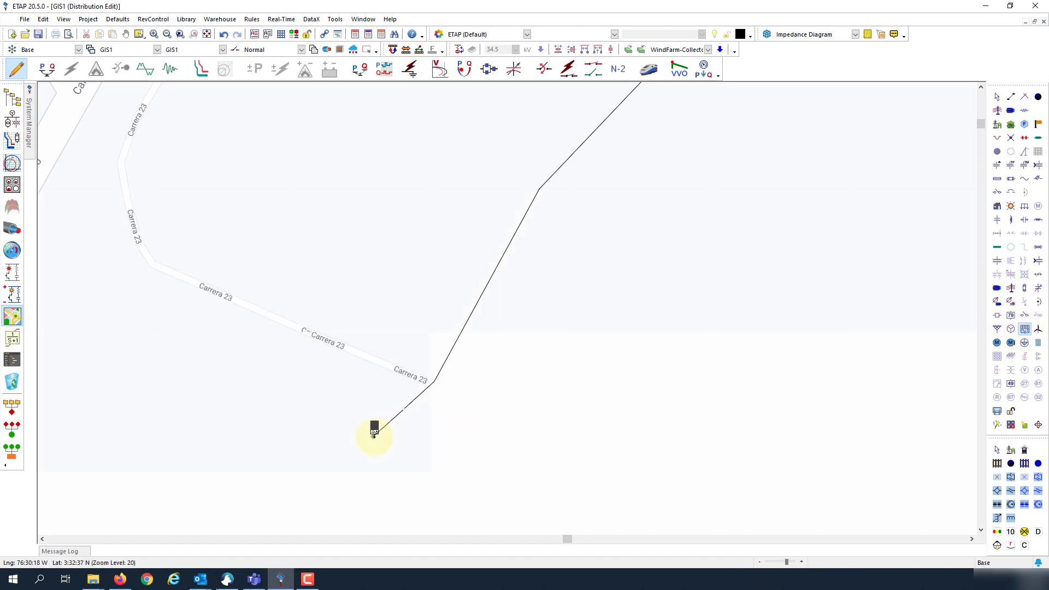
pyautogui.click(374, 436)
pyautogui.doubleClick(460, 453)
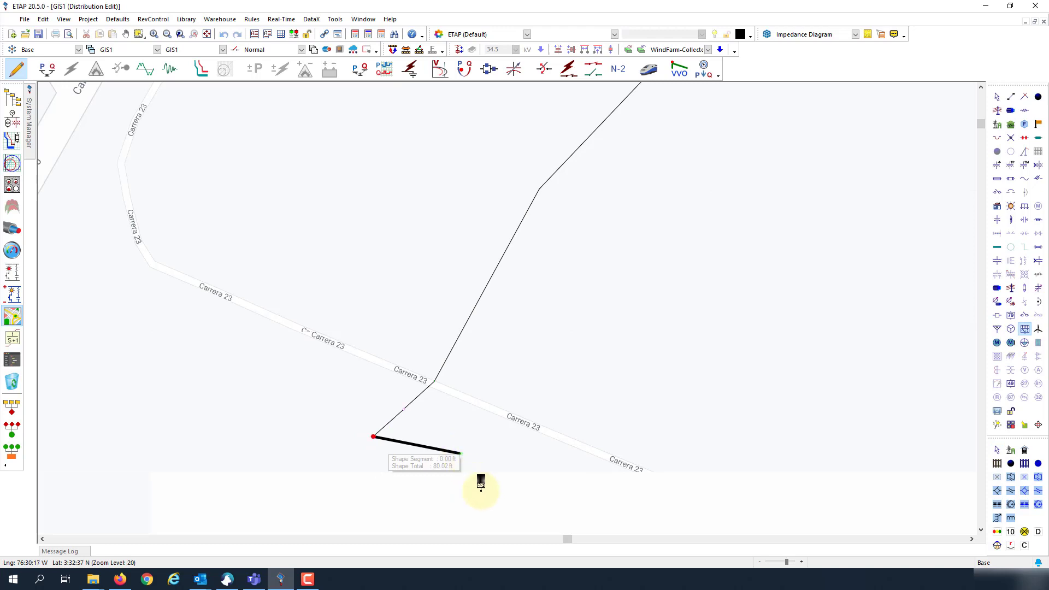
# Step: Find PV array PVA1 in the OLV1 one-line diagram, attached via Bus_Junction3
pyautogui.scroll(2, 454, 460)
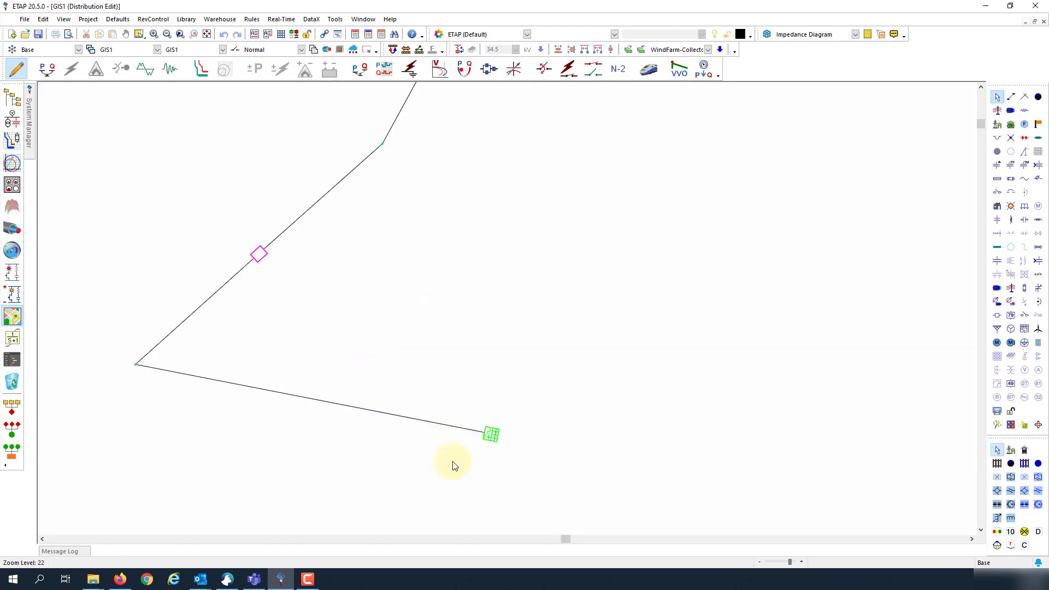
pyautogui.click(490, 436)
pyautogui.scroll(-2, 343, 364)
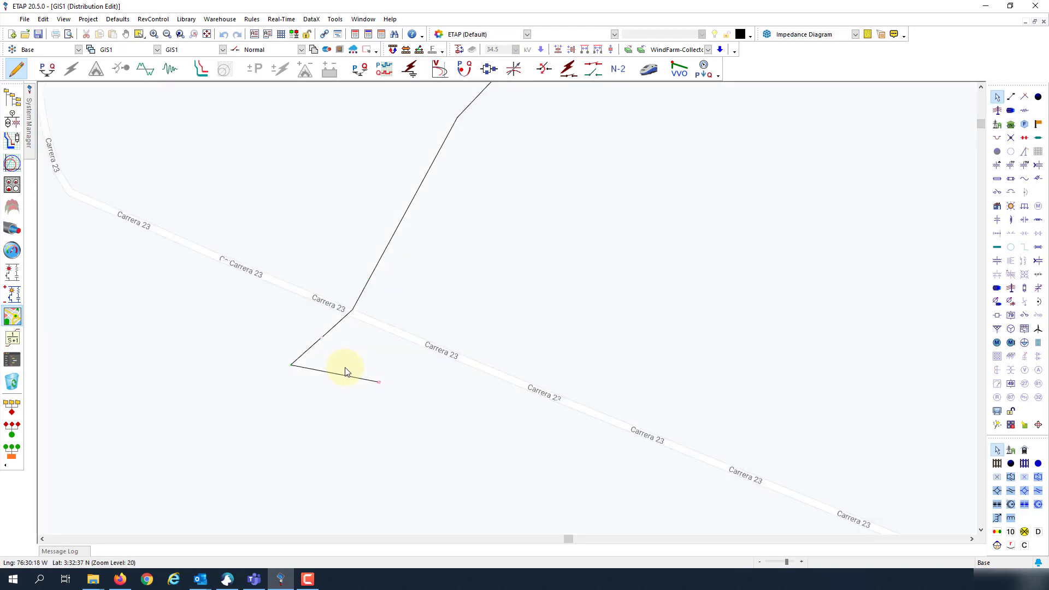
pyautogui.scroll(4, 288, 381)
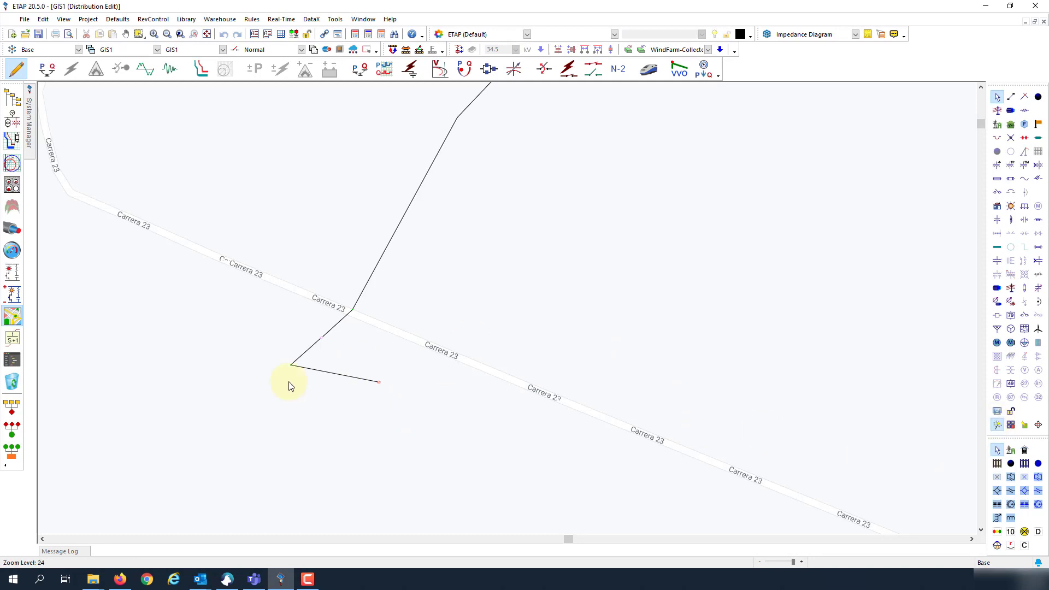
pyautogui.rightClick(380, 382)
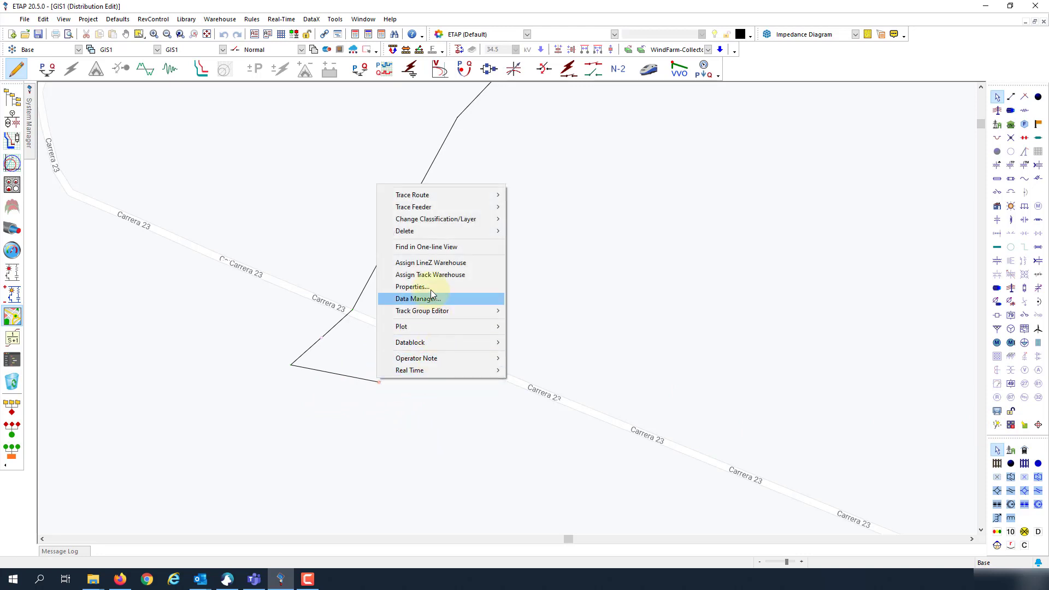
pyautogui.click(423, 251)
# Step: Move Bus_Junction3 just below CB2 and place PVA1 directly beneath it, label below
pyautogui.moveTo(431, 287); pyautogui.dragTo(269, 330)
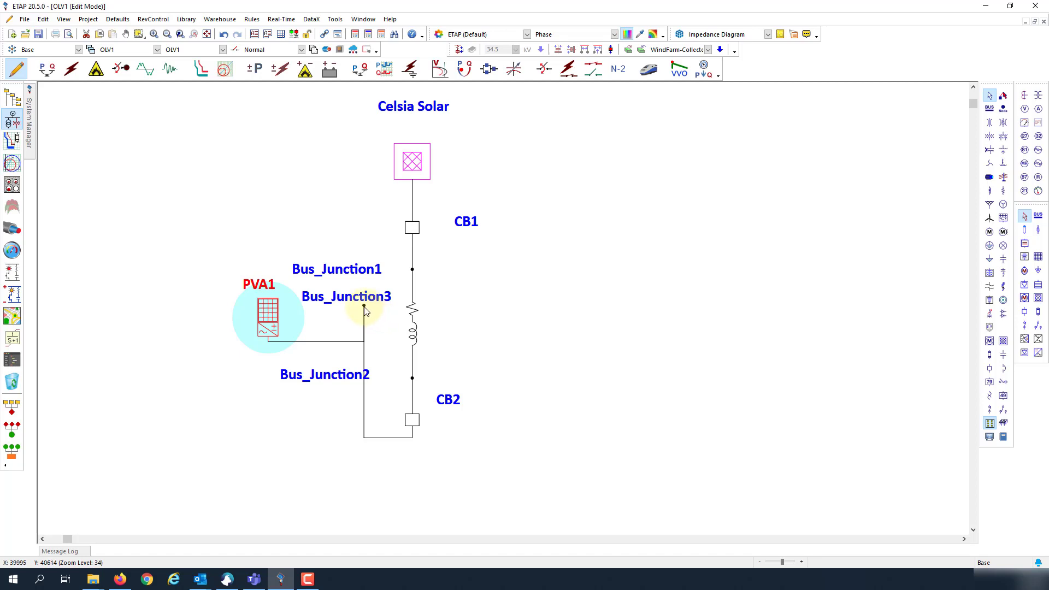
pyautogui.moveTo(364, 311); pyautogui.dragTo(410, 463)
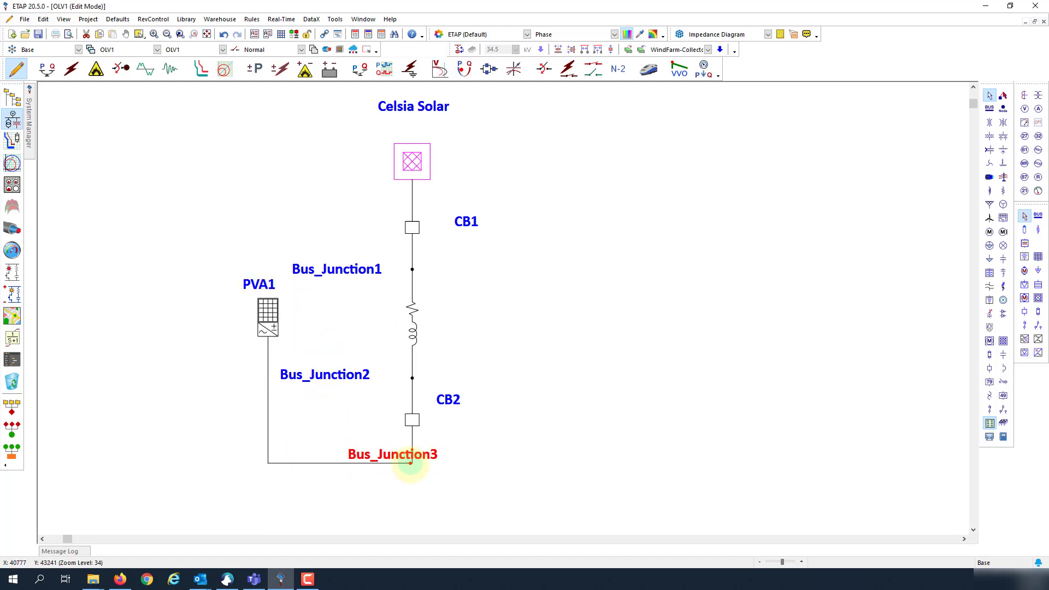
pyautogui.moveTo(268, 314); pyautogui.dragTo(402, 508)
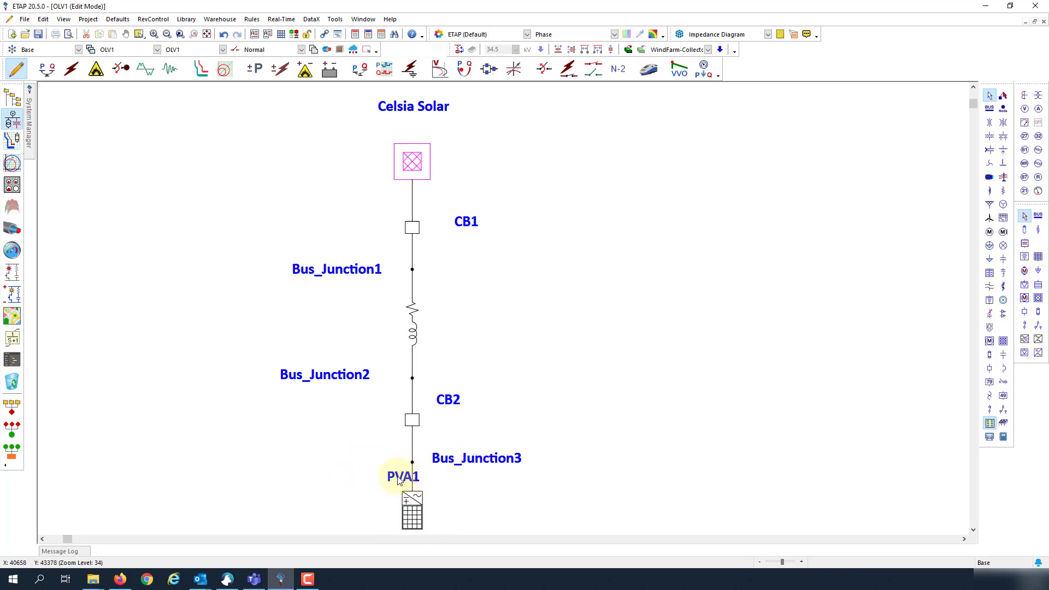
pyautogui.scroll(-1, 403, 437)
pyautogui.click(410, 438)
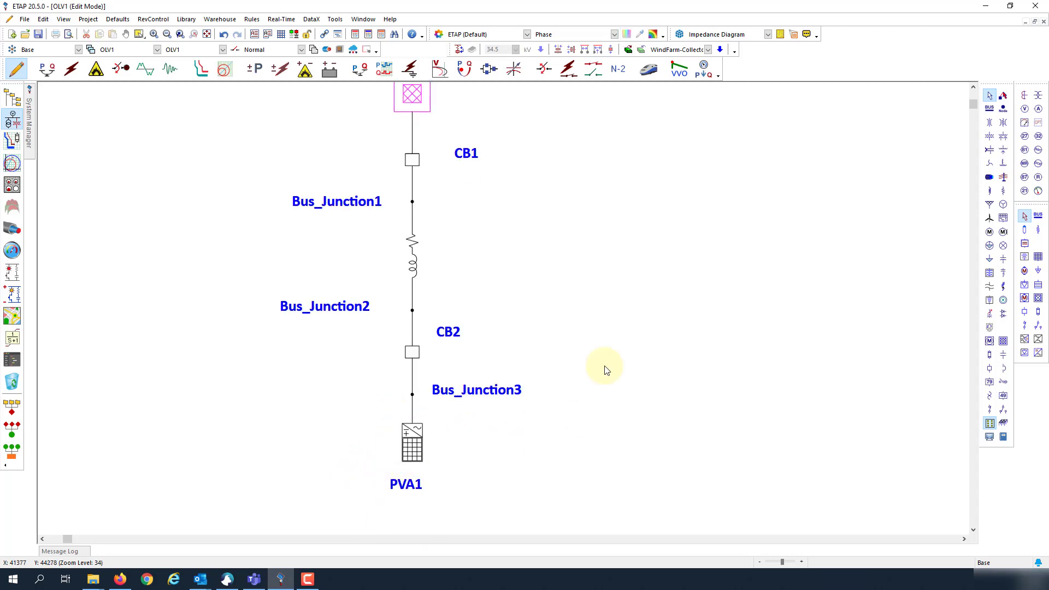
# Step: Line up the Celsia Solar and Bus_Junction2 labels, then select the impedance between the junctions
pyautogui.scroll(-2, 468, 399)
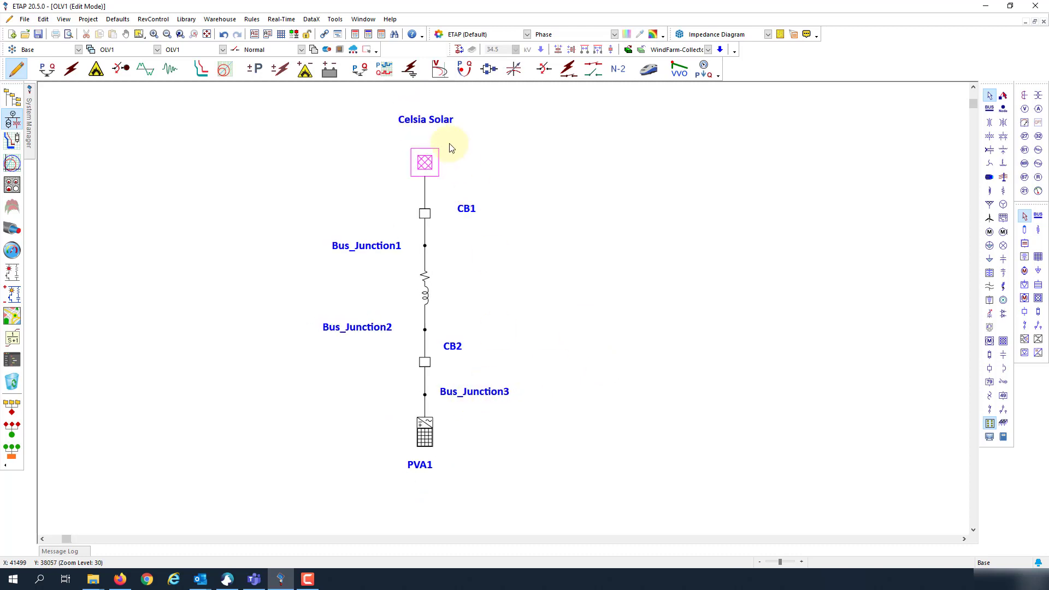
pyautogui.click(431, 160)
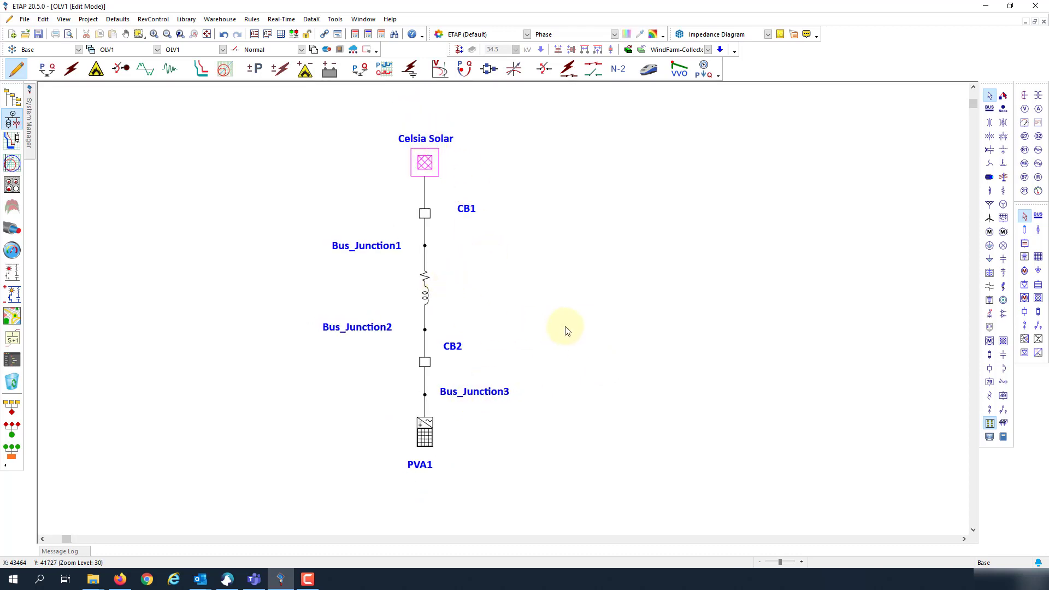
pyautogui.moveTo(346, 327); pyautogui.dragTo(362, 330)
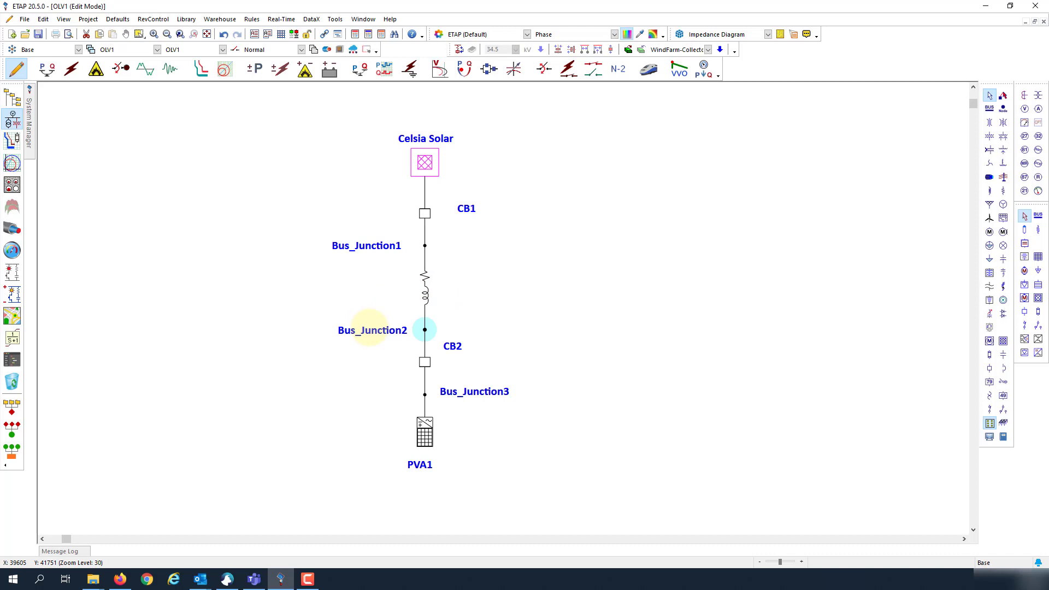
pyautogui.click(425, 288)
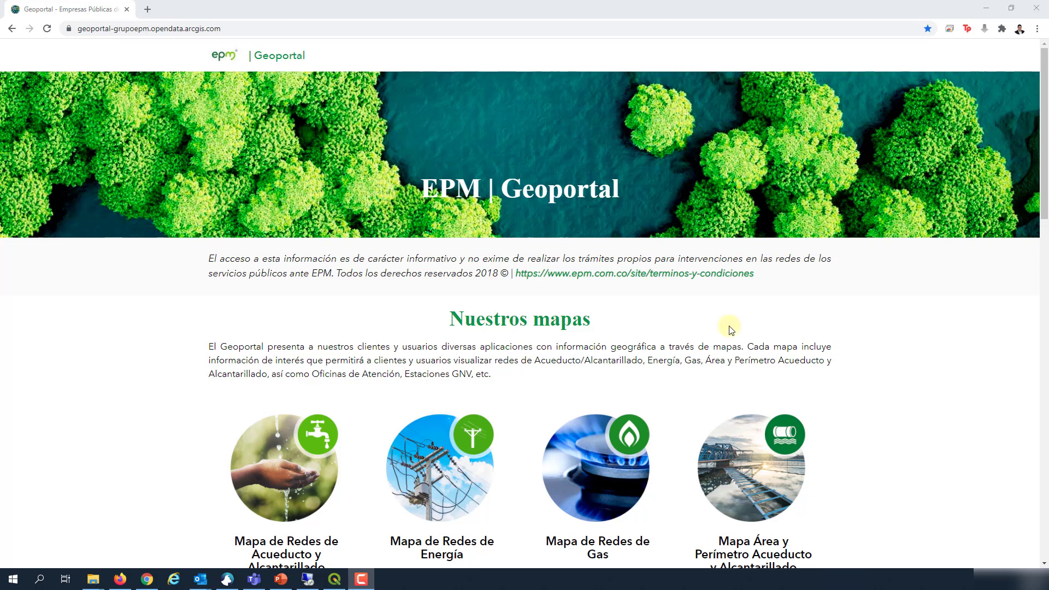
# Step: Browse the EPM Geoportal map list and open Ver Mapa for Mapa de Redes de Energía
pyautogui.click(724, 354)
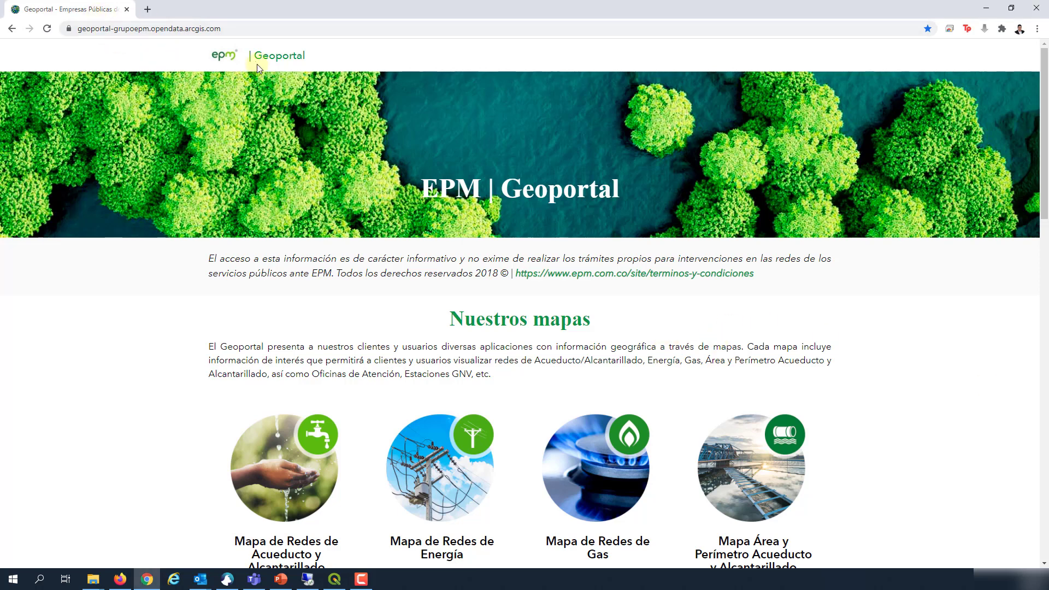
pyautogui.scroll(-2, 534, 303)
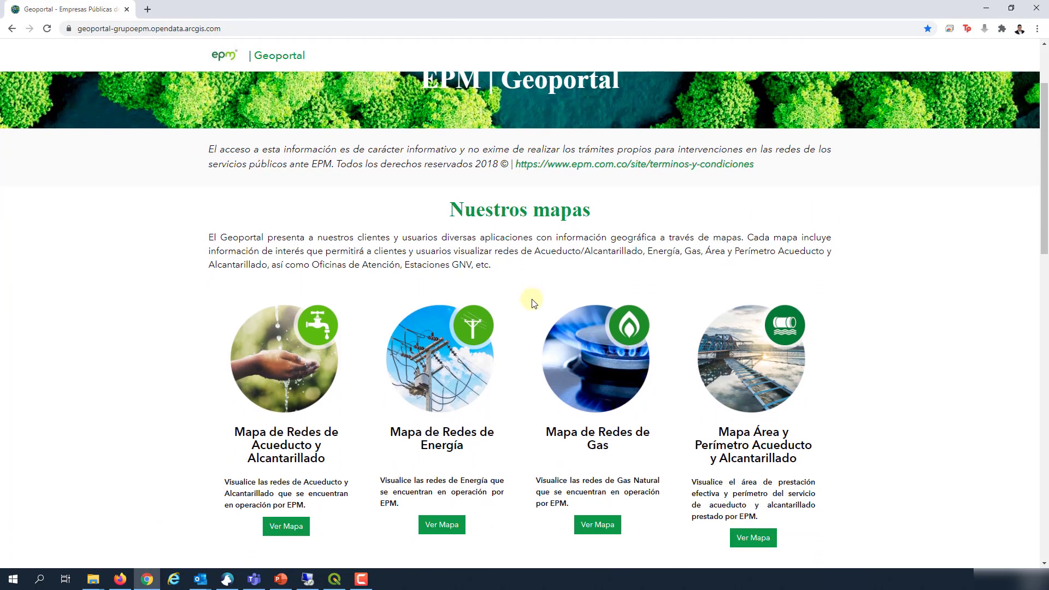
pyautogui.scroll(-8, 534, 304)
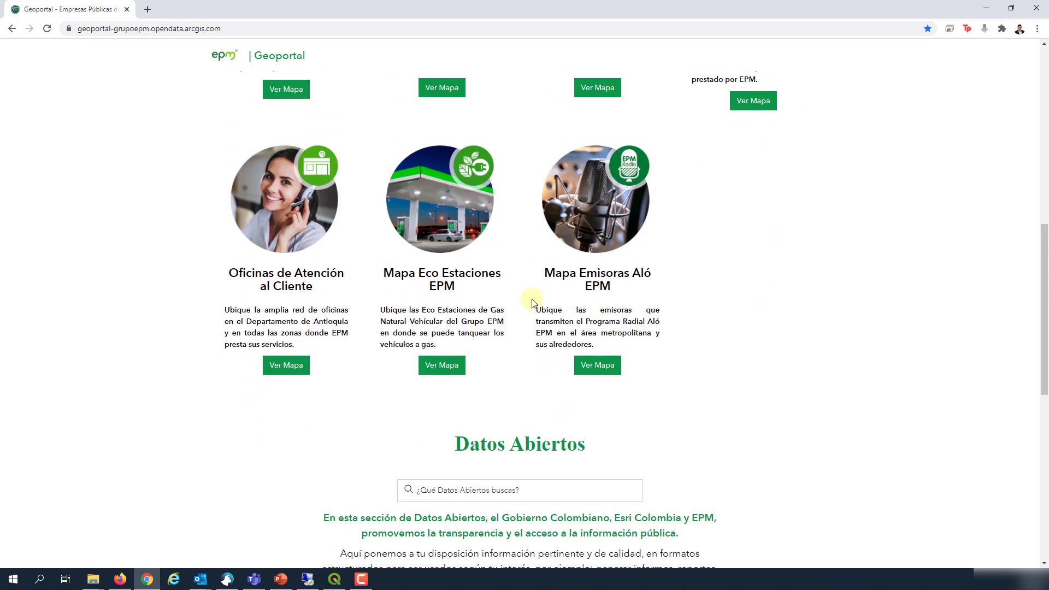
pyautogui.scroll(-1, 534, 303)
pyautogui.scroll(-1, 534, 304)
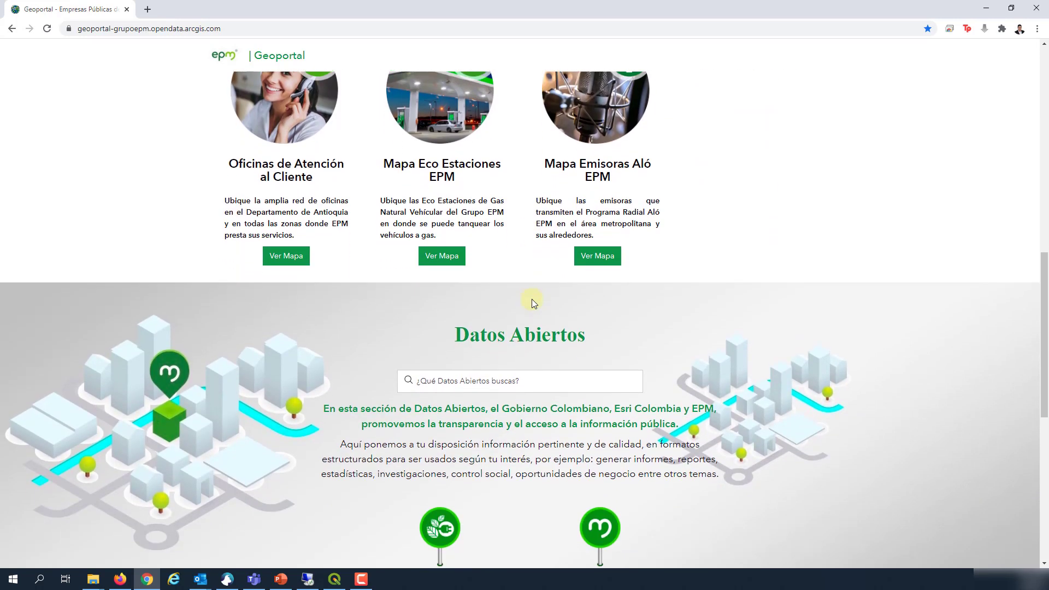
pyautogui.scroll(1, 534, 286)
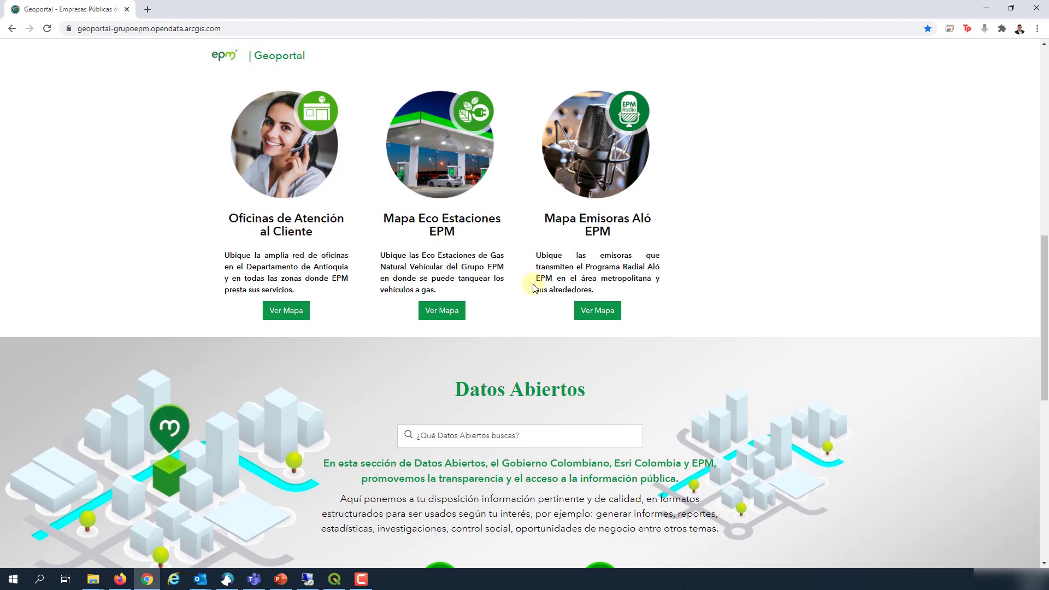
pyautogui.scroll(7, 533, 288)
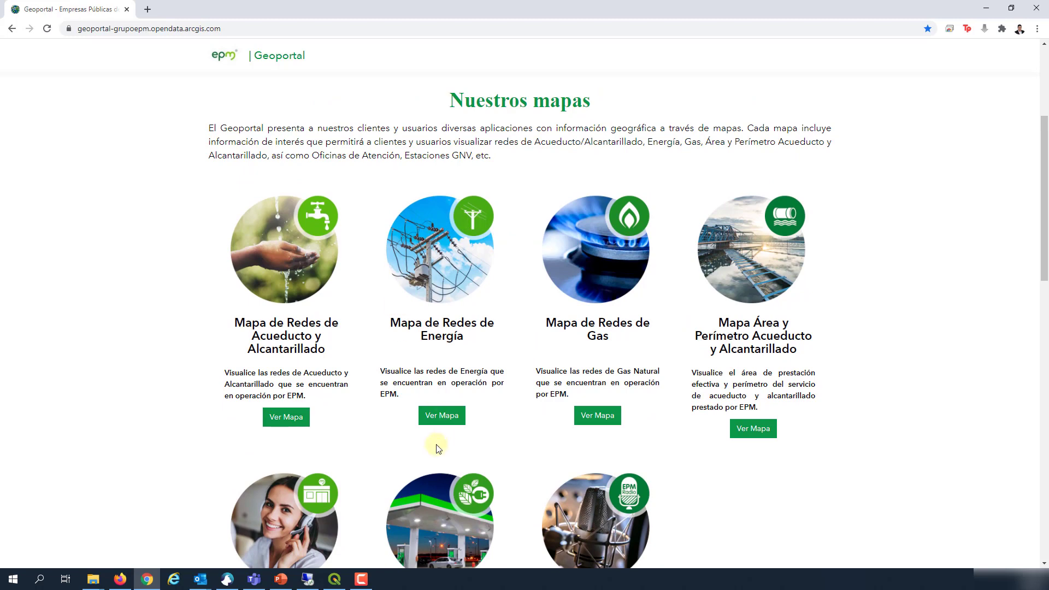
pyautogui.click(441, 405)
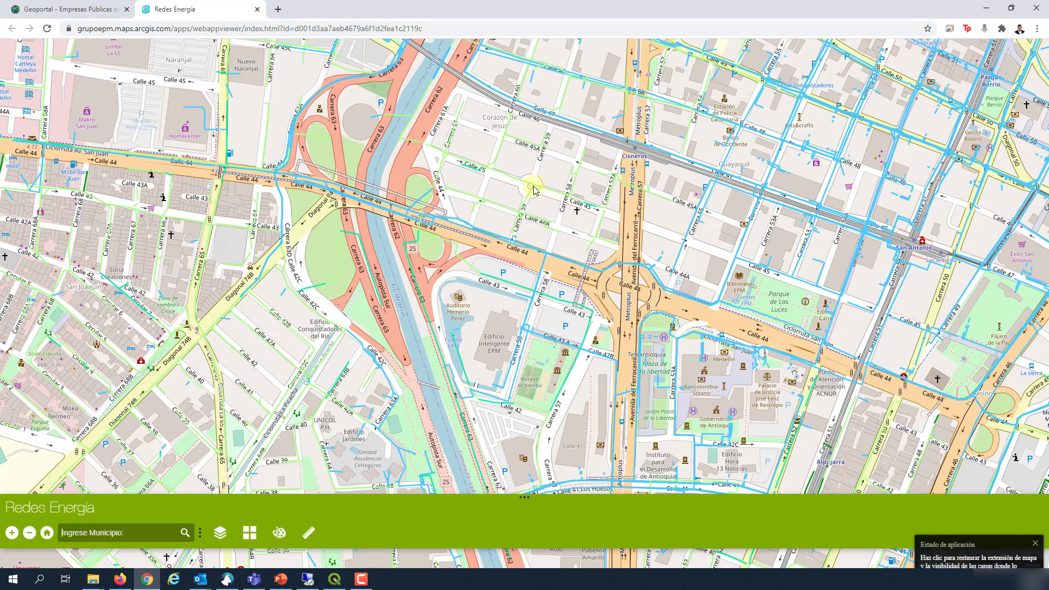
# Step: Inspect the attributes of three conductors on the Redes Energía map, including an underground one
pyautogui.click(556, 259)
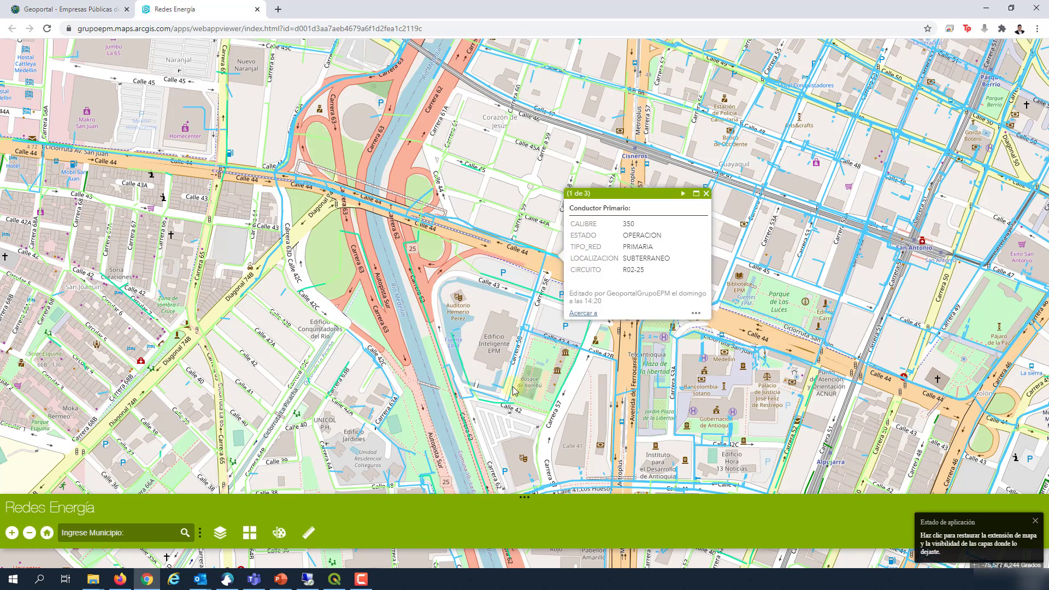
pyautogui.click(221, 343)
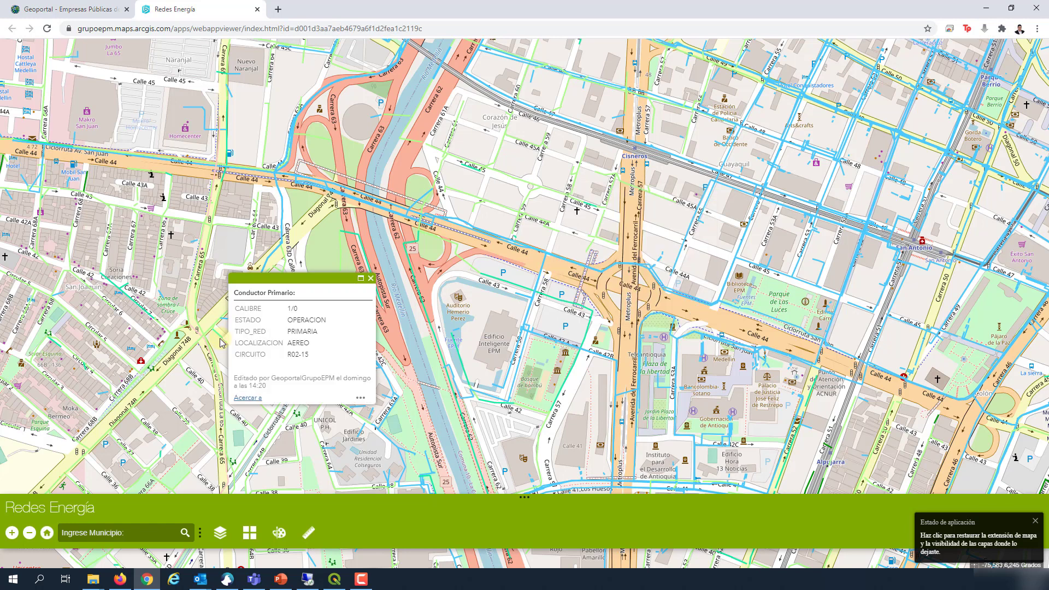
pyautogui.click(639, 407)
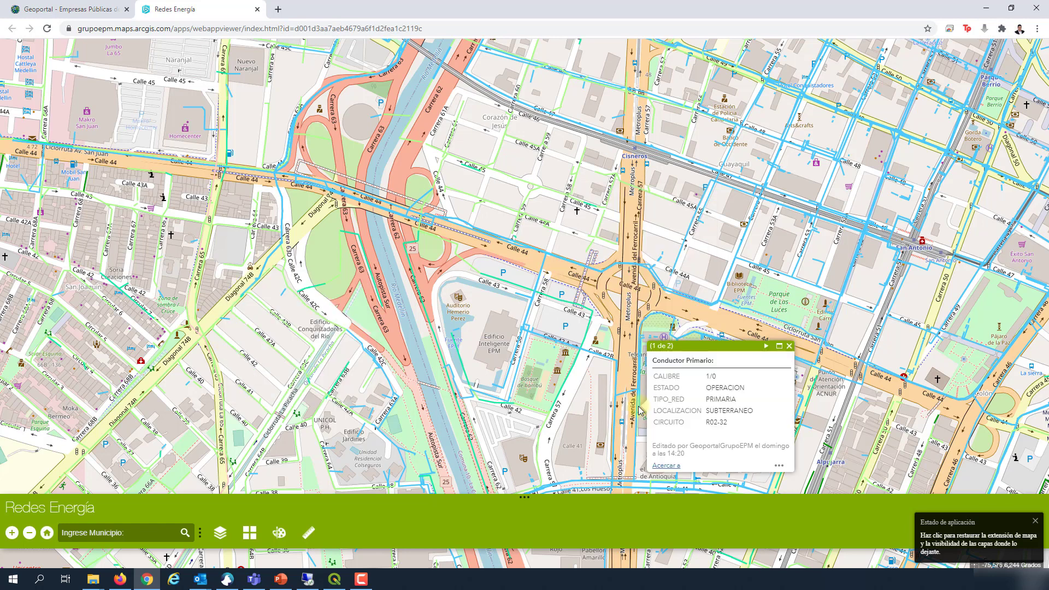
# Step: In Lista de capas, apply Desactivar todas las capas and re-enable only Conductor Primario
pyautogui.click(225, 535)
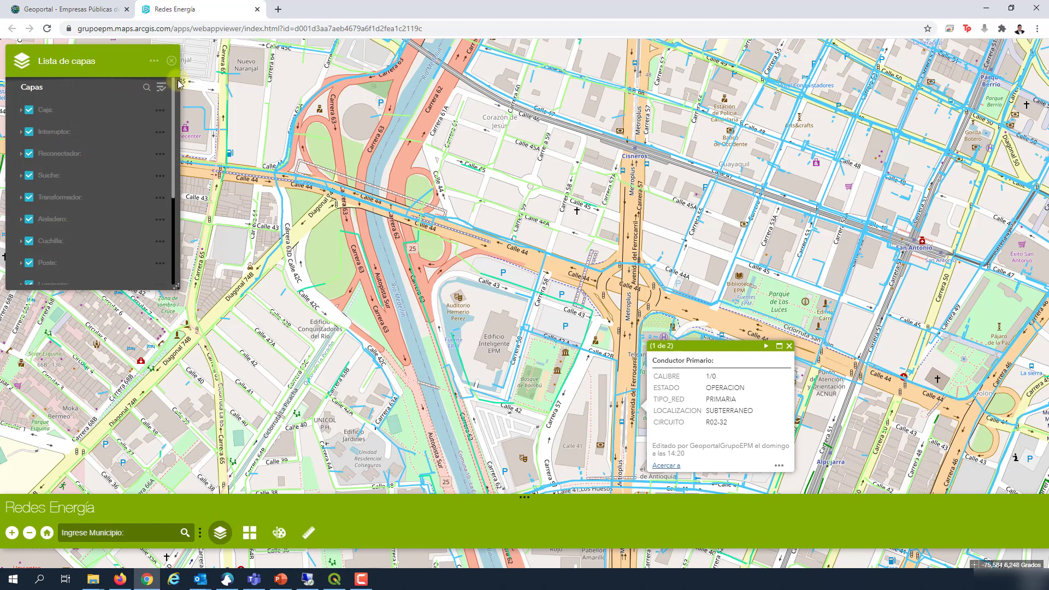
pyautogui.click(166, 88)
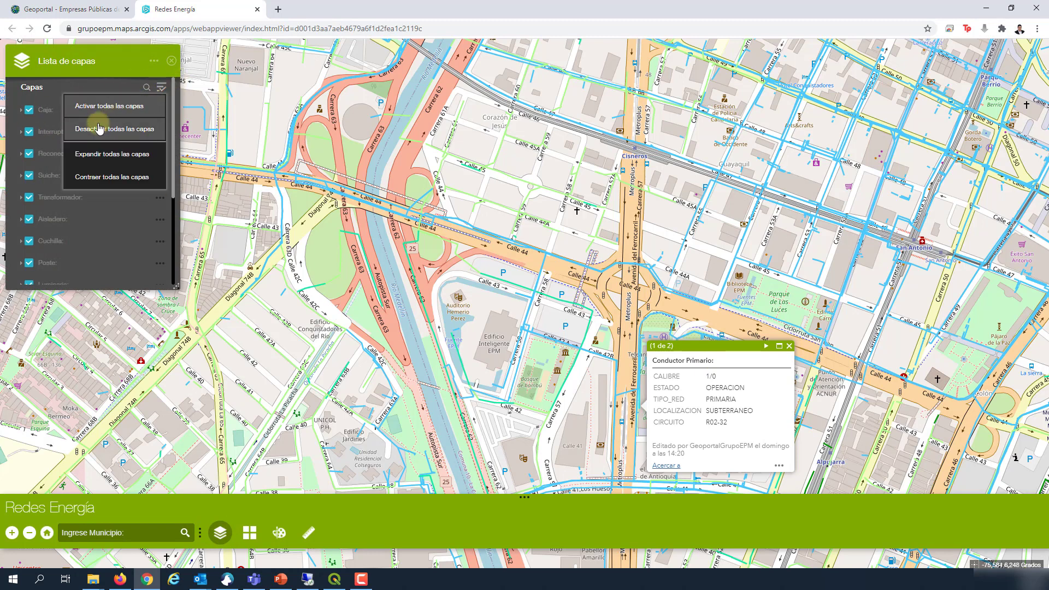
pyautogui.click(98, 127)
pyautogui.scroll(-3, 77, 201)
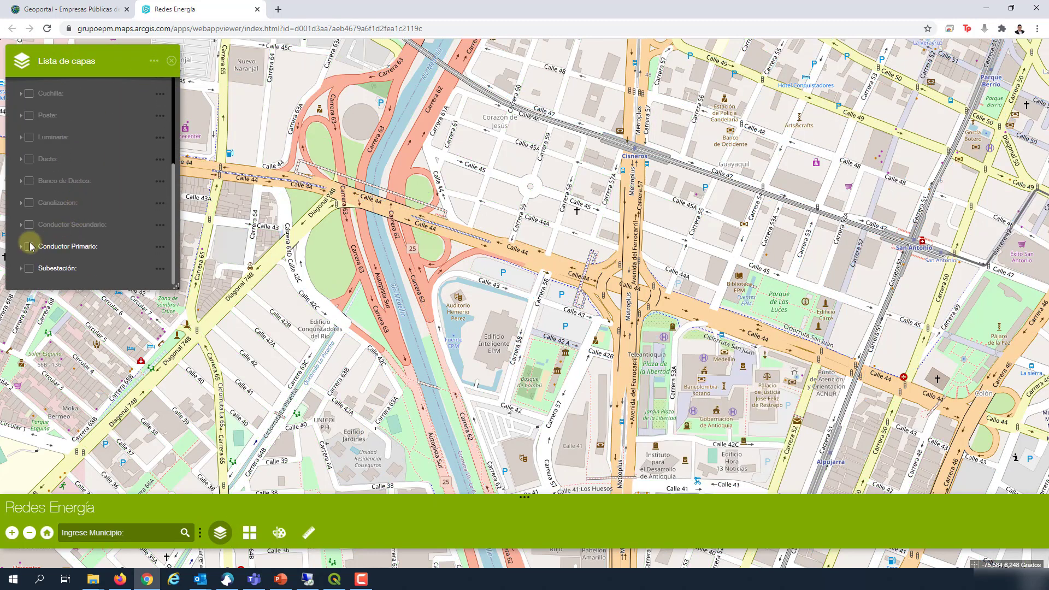
pyautogui.click(29, 246)
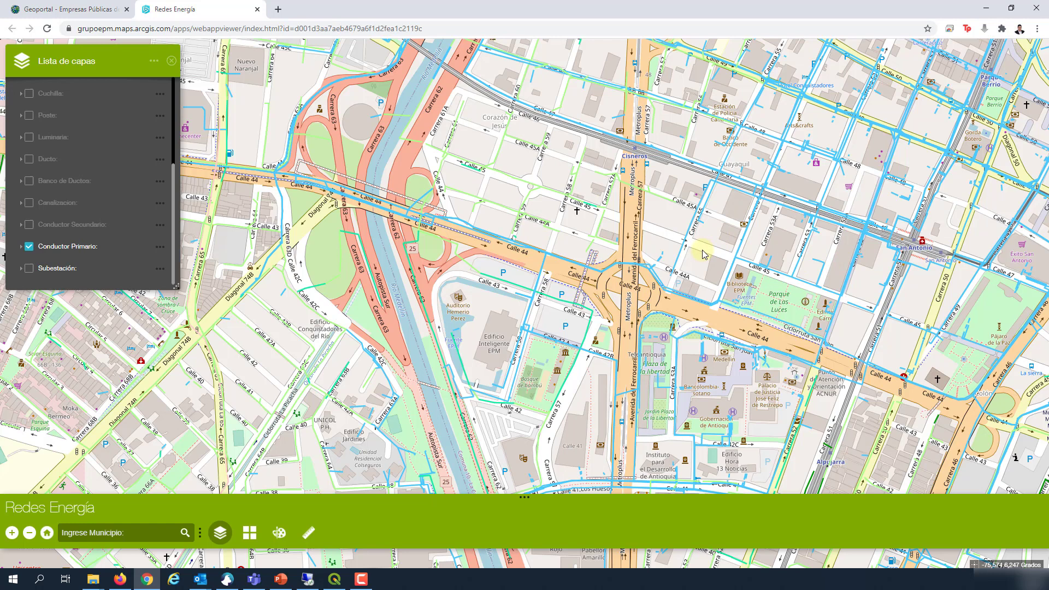
# Step: Open Chrome DevTools with F12 and toggle Conductor Primario off and on to capture its queries
pyautogui.press('F12')
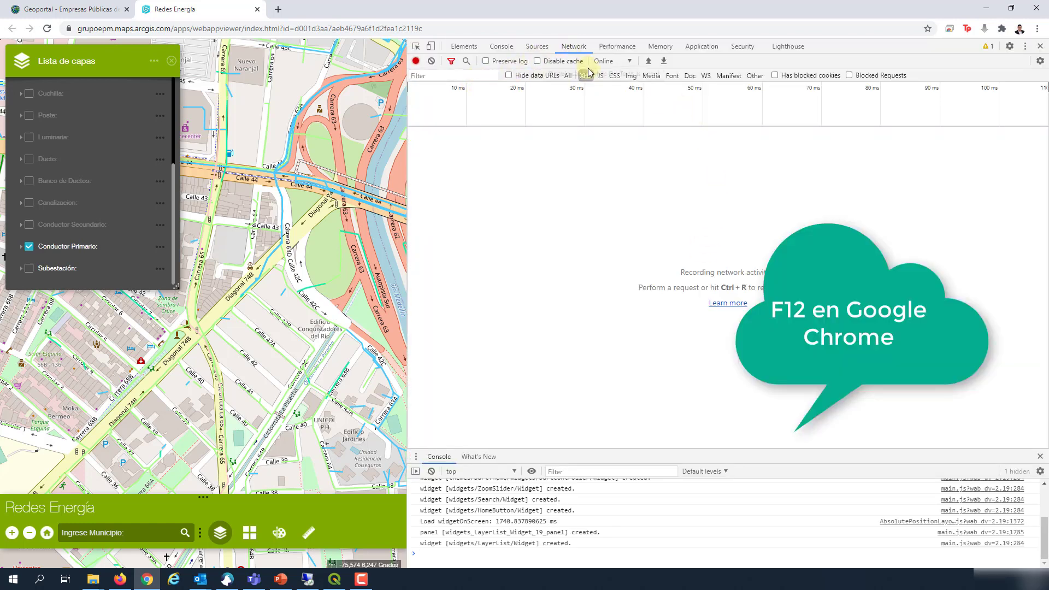
pyautogui.click(29, 247)
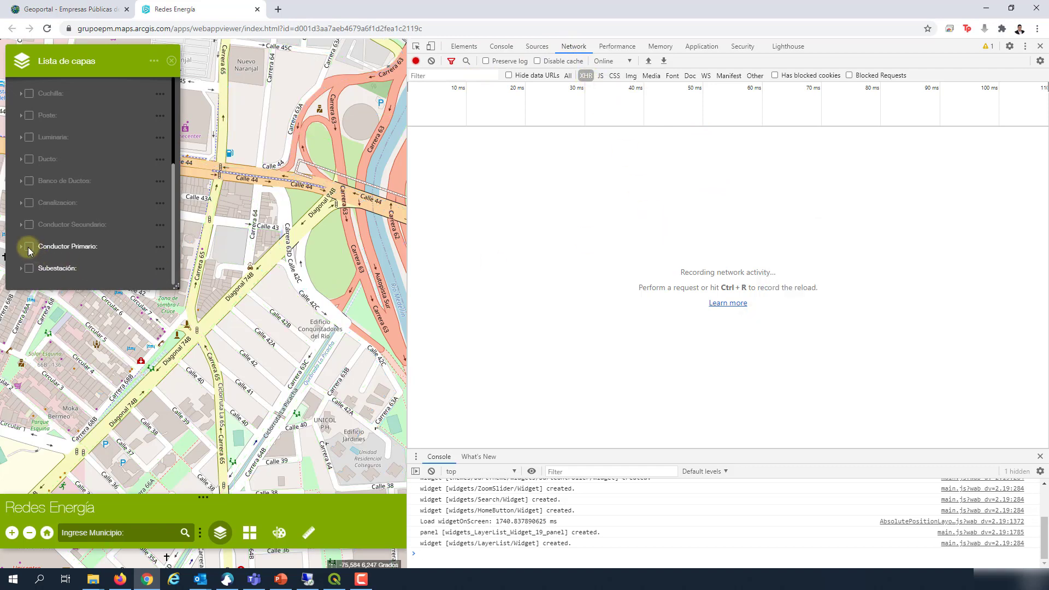
pyautogui.click(30, 248)
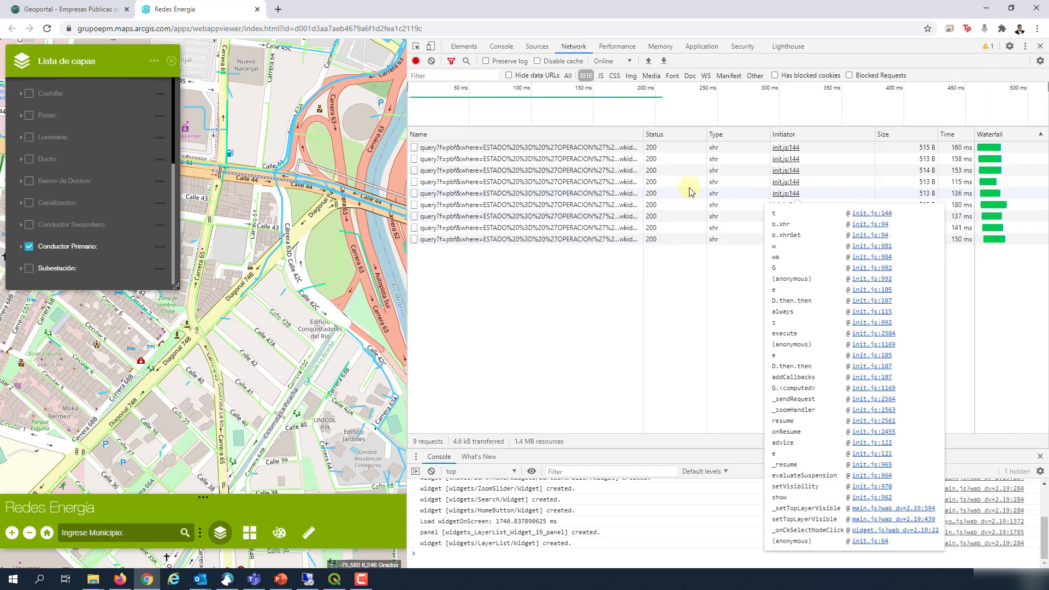
# Step: Copy the full P_Redes_Energia FeatureServer Request URL from one query's headers
pyautogui.click(479, 209)
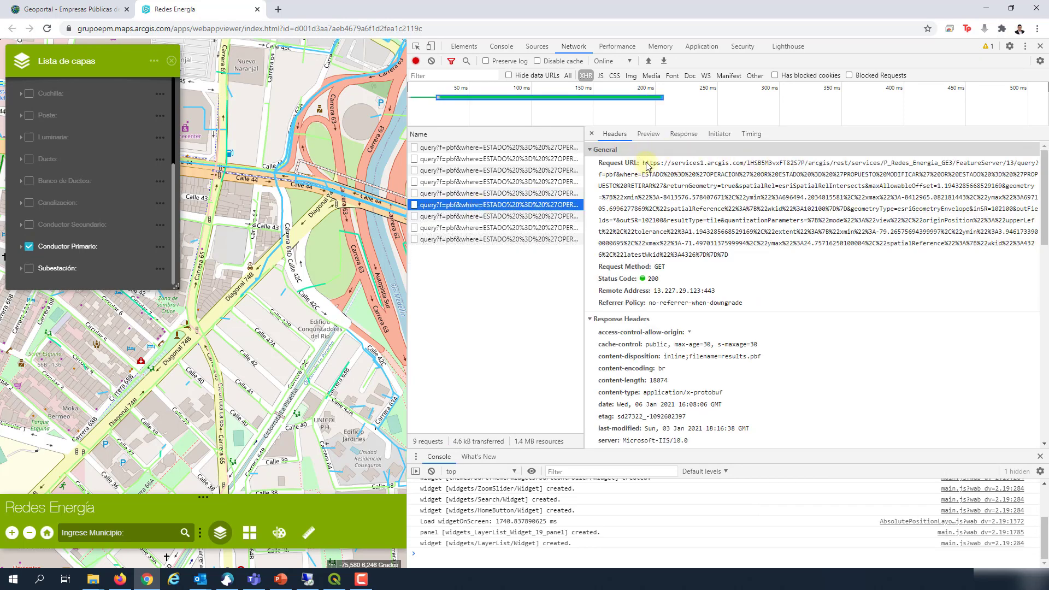
pyautogui.tripleClick(660, 165)
pyautogui.moveTo(724, 171); pyautogui.dragTo(1004, 167)
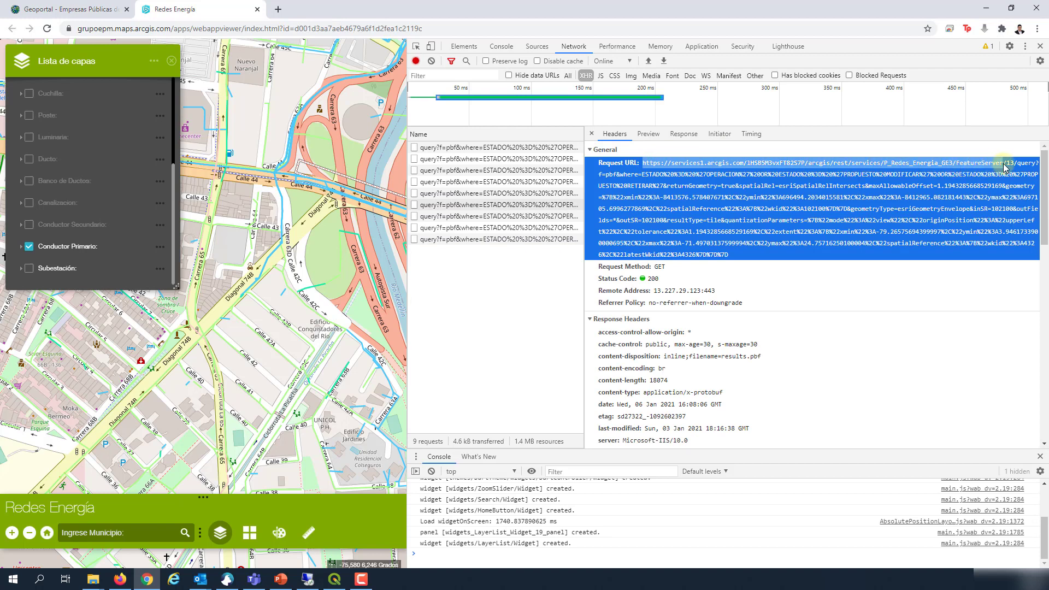
pyautogui.rightClick(1004, 168)
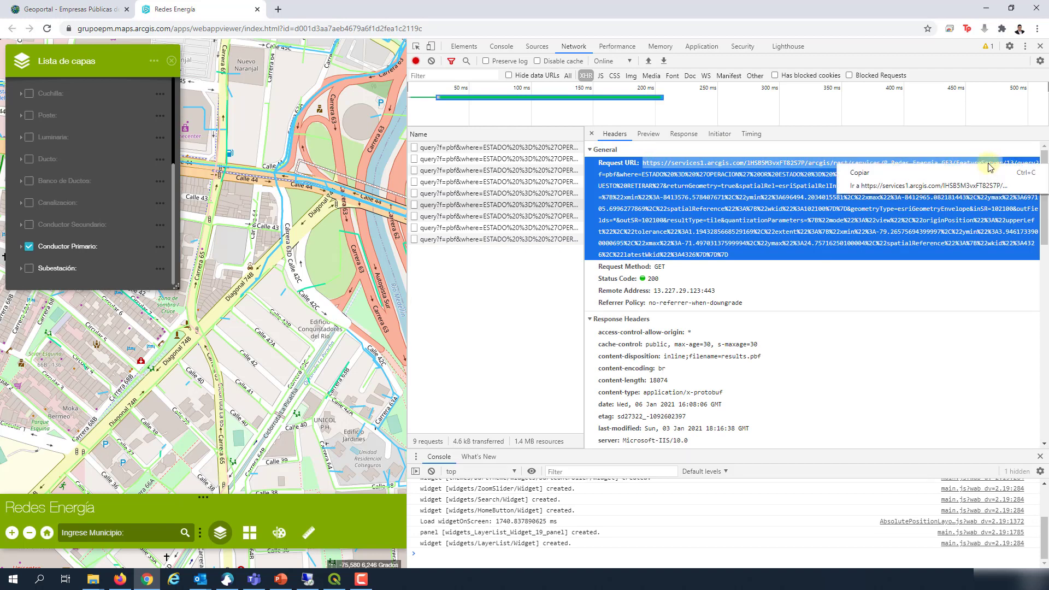
pyautogui.click(858, 174)
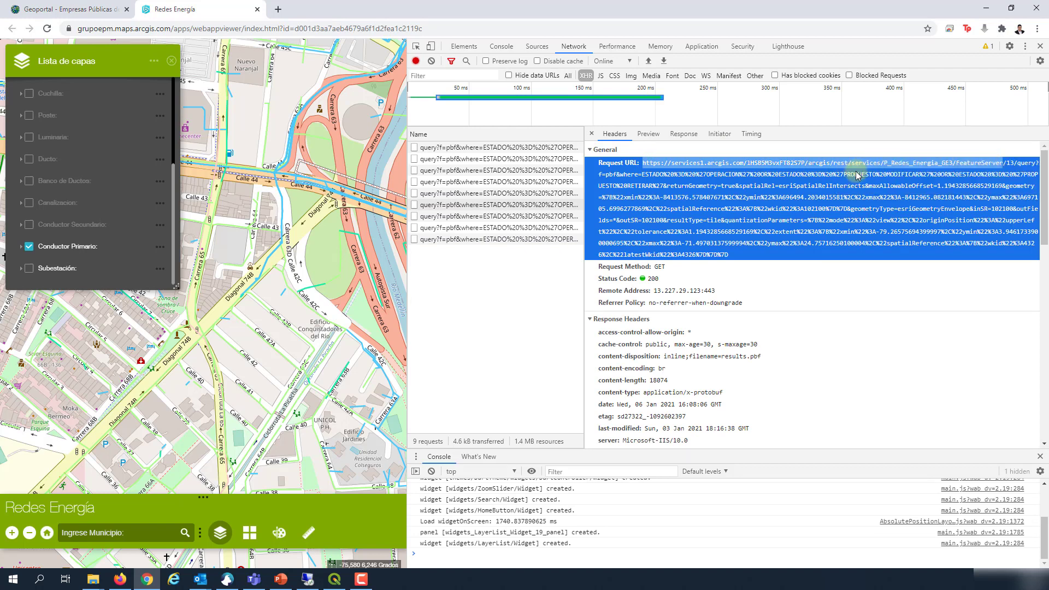
pyautogui.click(335, 580)
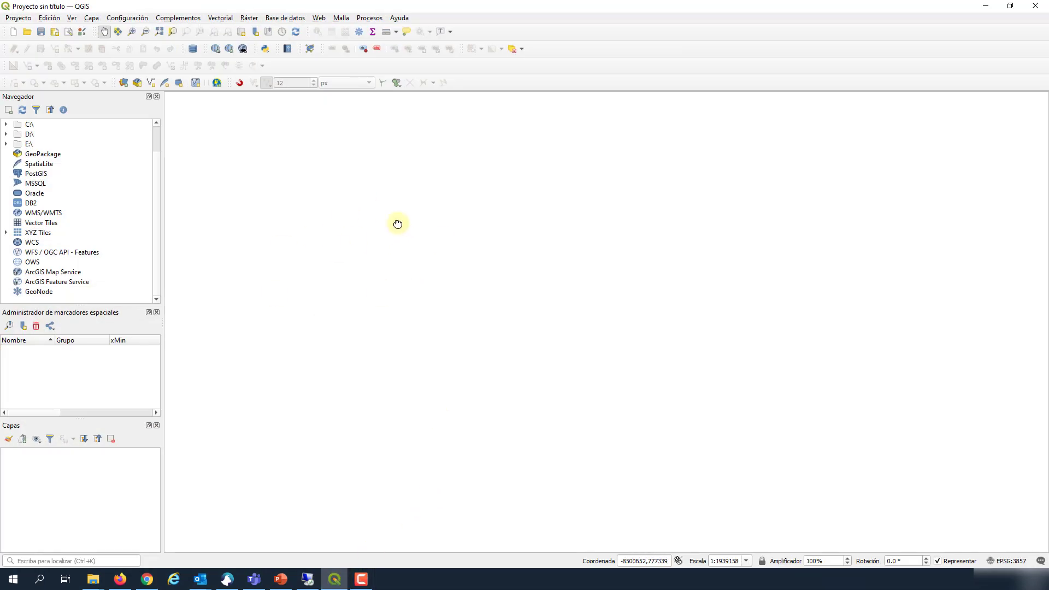
# Step: Set the QGIS project CRS to WGS 84 / Pseudo-Mercator (EPSG:3857)
pyautogui.moveTo(398, 224); pyautogui.dragTo(592, 300)
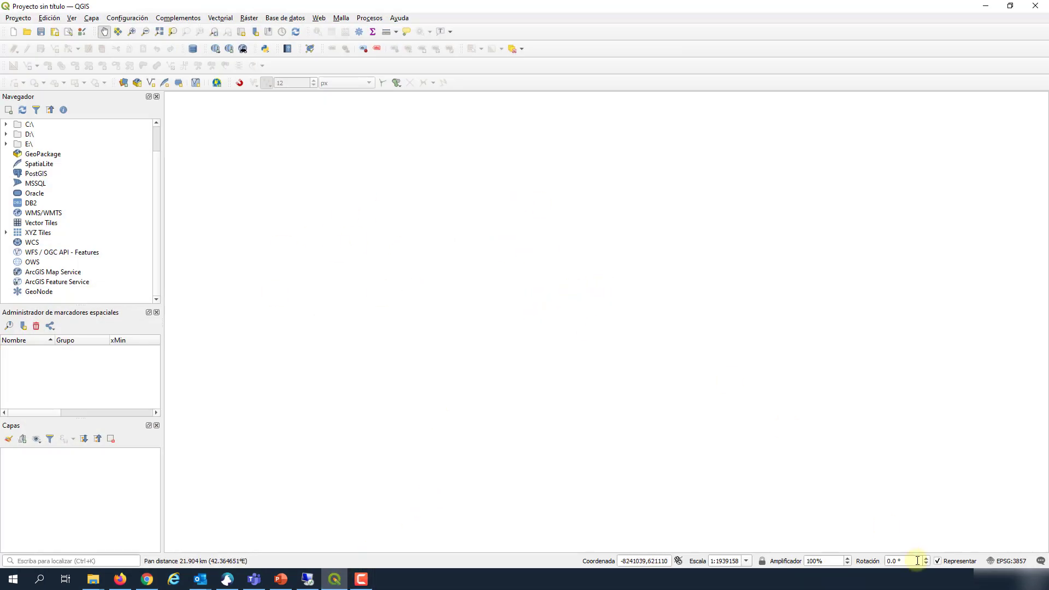
pyautogui.click(1013, 561)
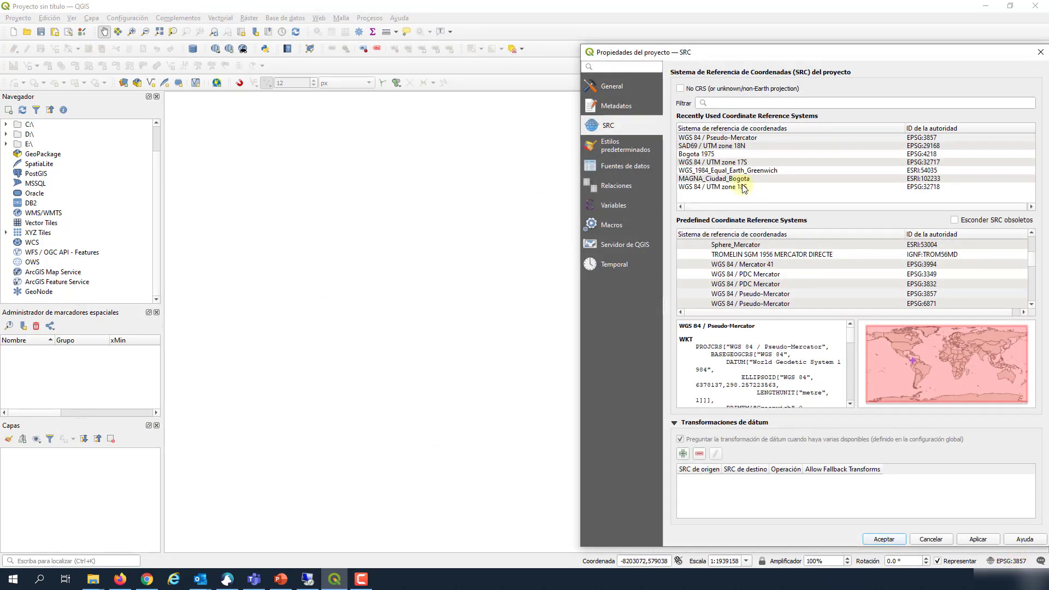
pyautogui.click(703, 138)
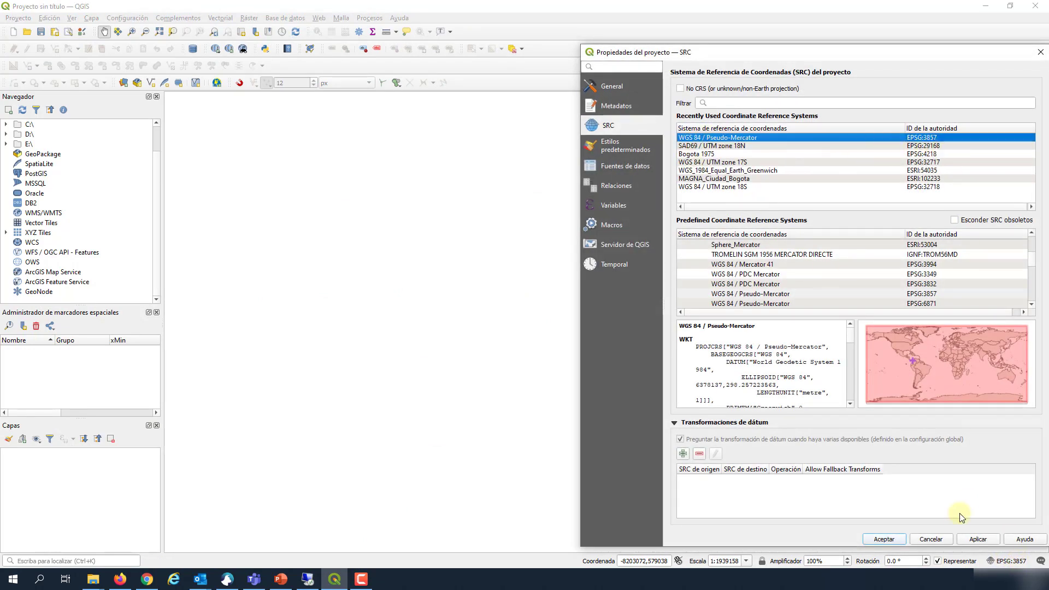
pyautogui.click(896, 543)
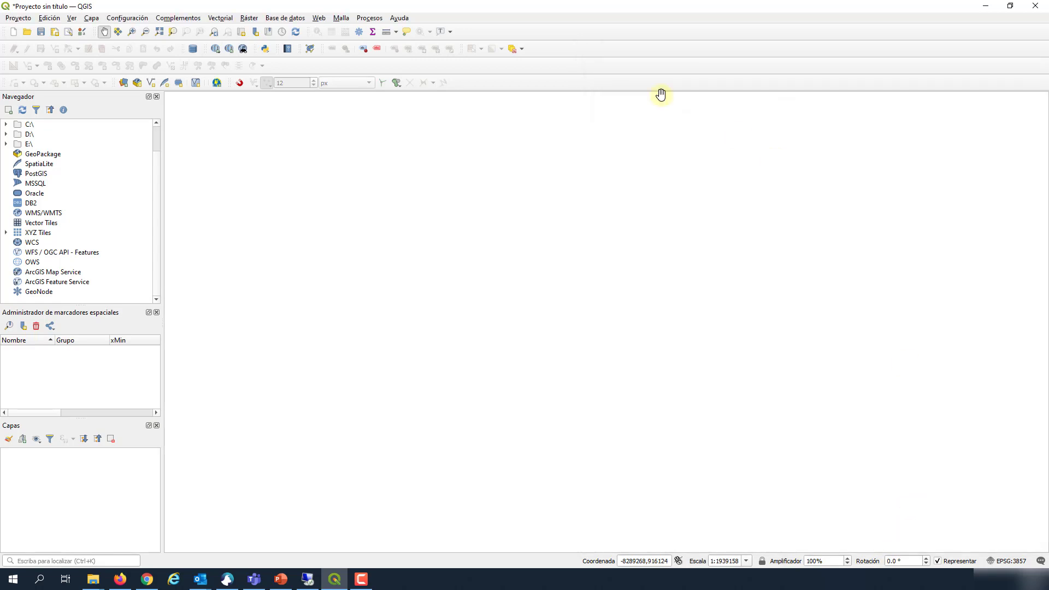
# Step: Save the project as TESTGIS in the ARCHIVOS QGIS folder
pyautogui.click(18, 17)
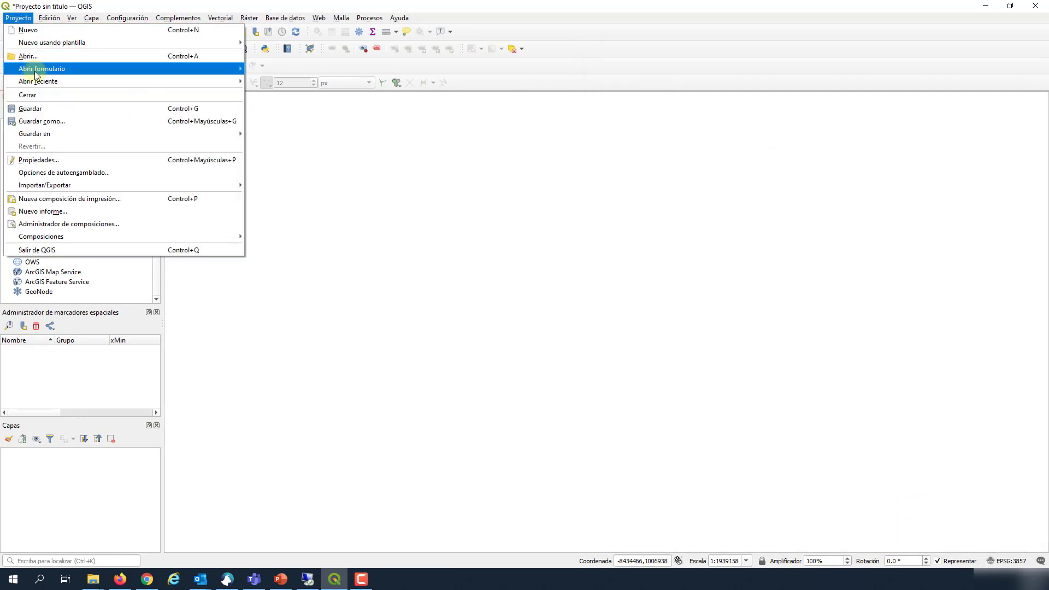
pyautogui.click(47, 121)
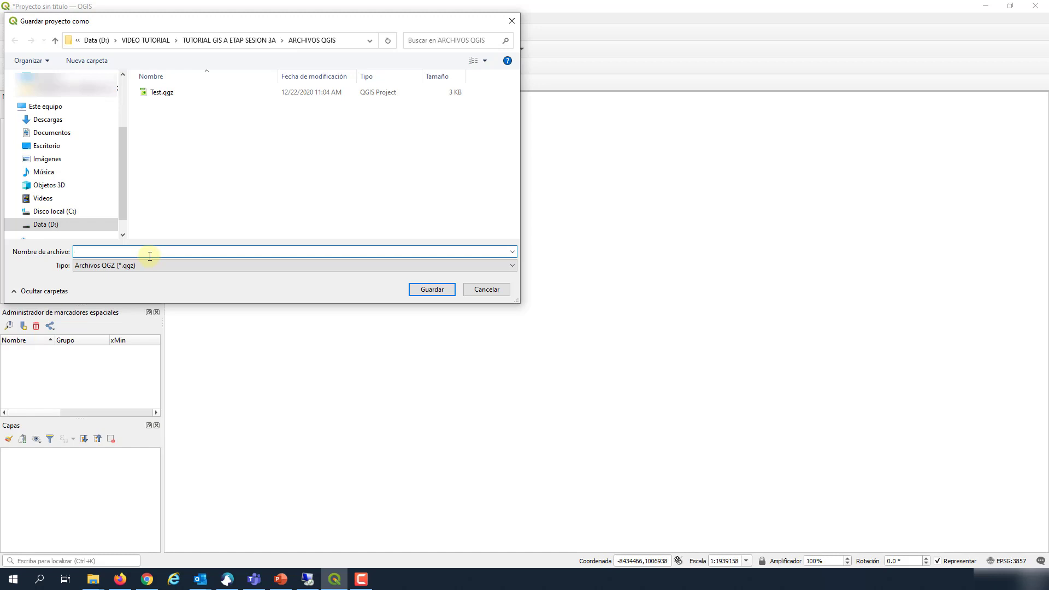
pyautogui.write('TEST')
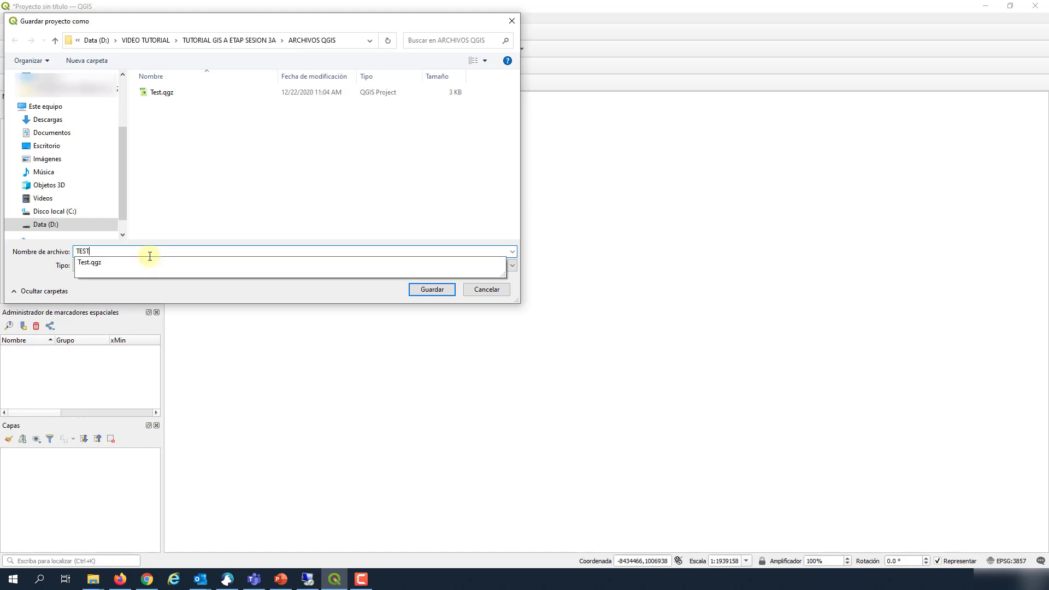
pyautogui.write('GIS')
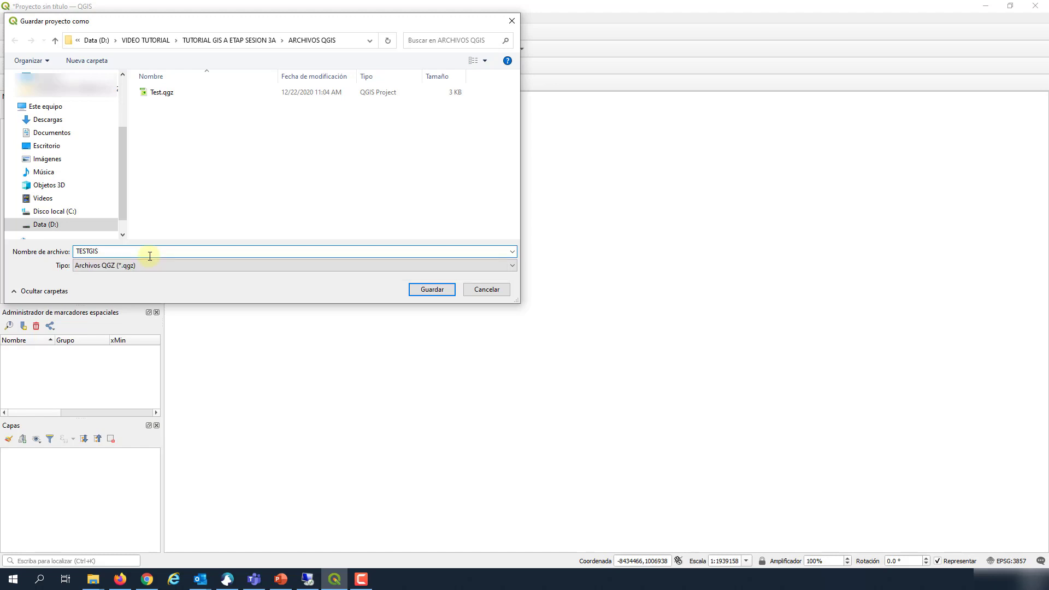
pyautogui.click(431, 290)
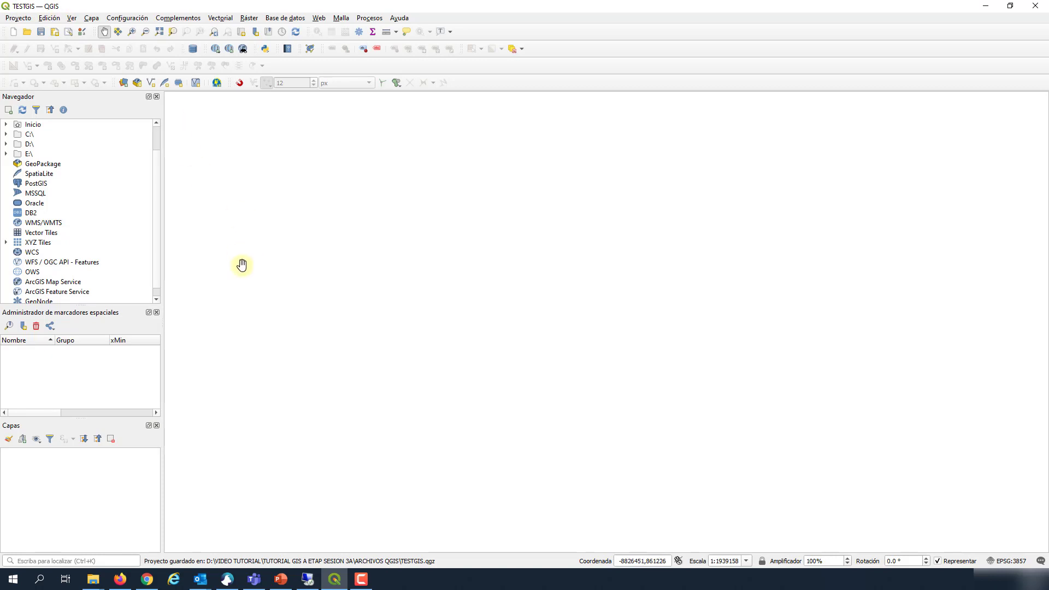
pyautogui.scroll(-1, 103, 269)
# Step: Create a new ArcGIS Feature Service connection named EPM using the pasted FeatureServer URL
pyautogui.rightClick(54, 282)
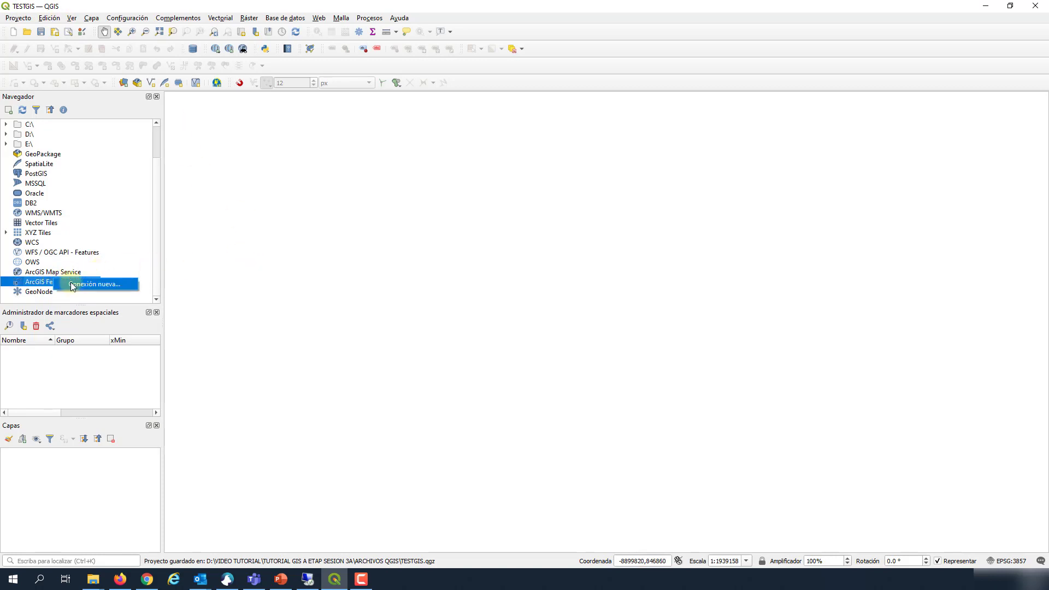
pyautogui.click(87, 284)
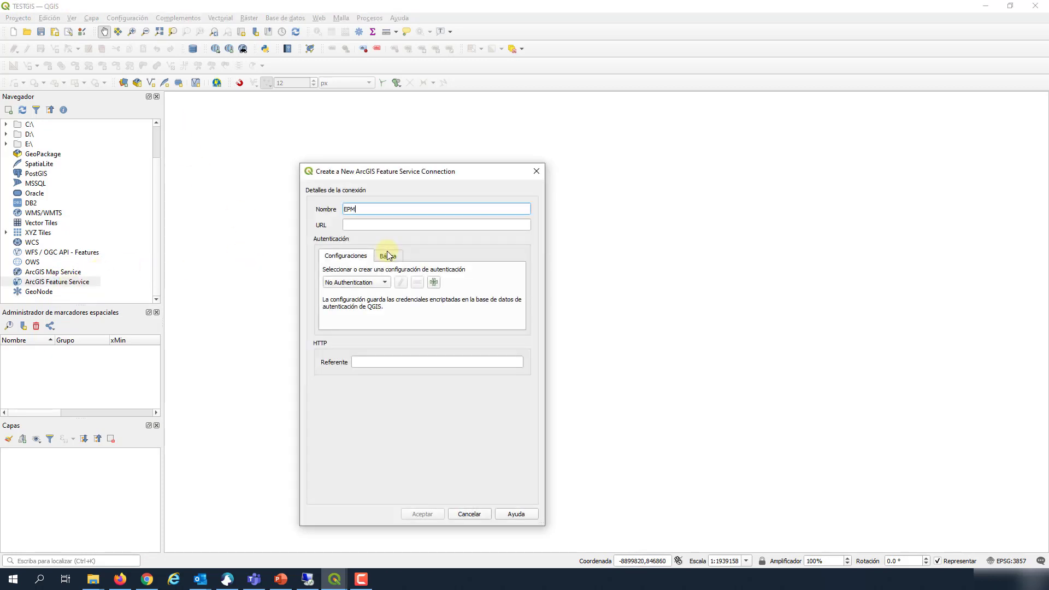
pyautogui.click(375, 226)
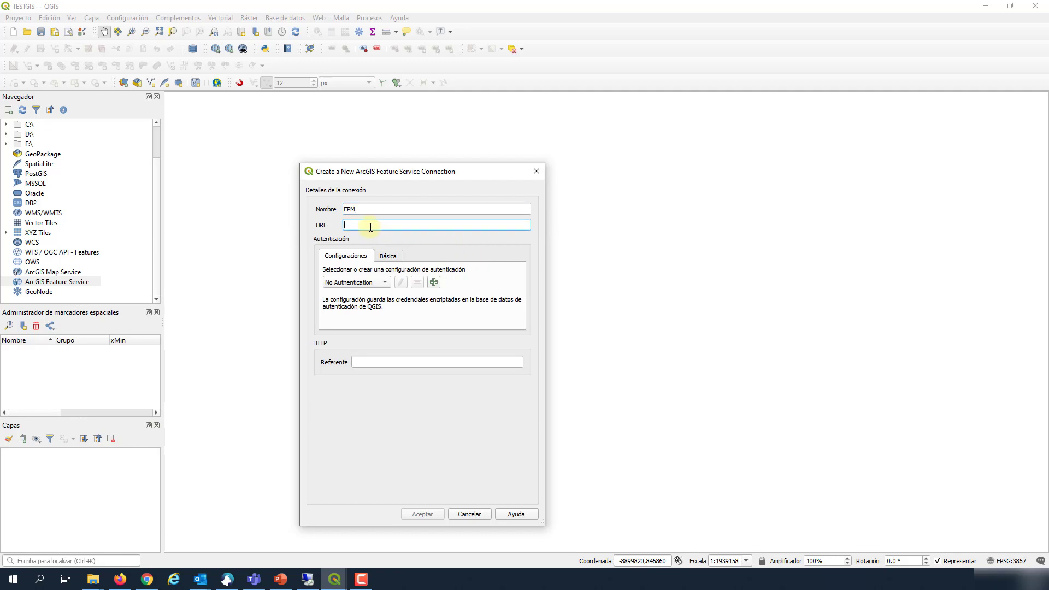
pyautogui.rightClick(375, 227)
pyautogui.click(392, 284)
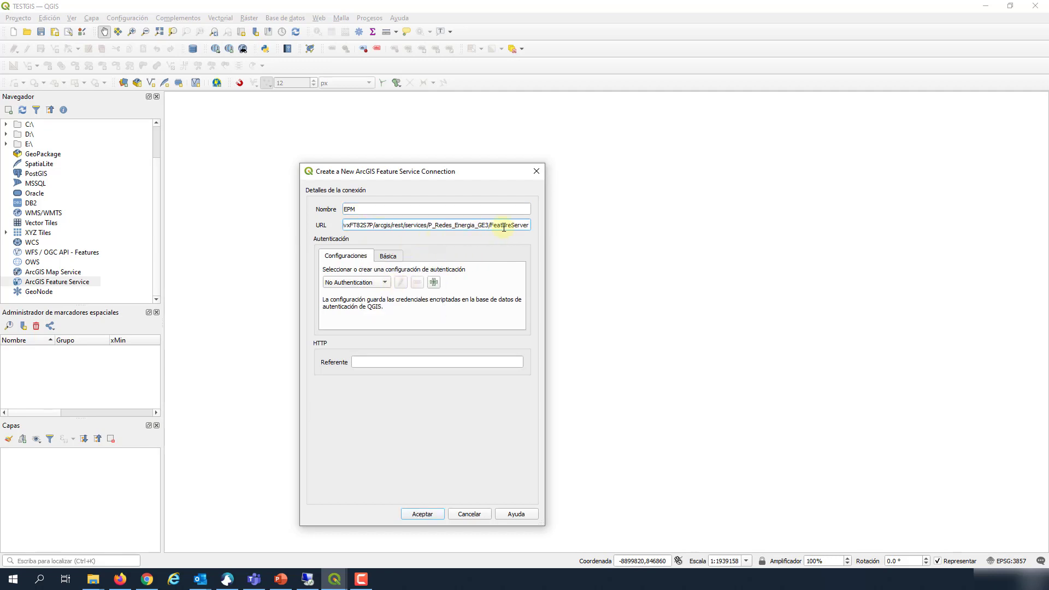
pyautogui.click(423, 514)
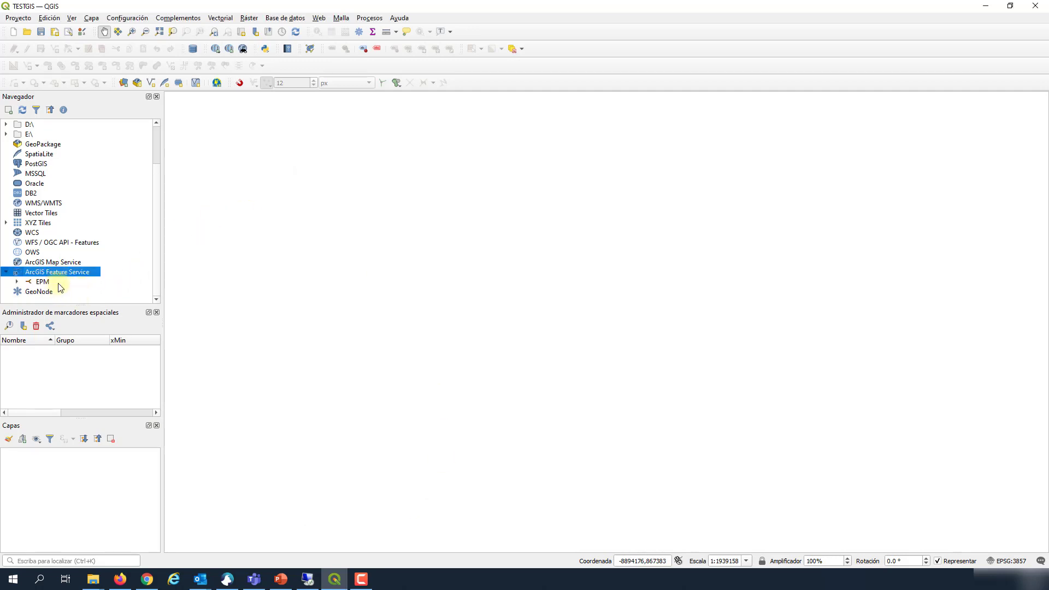
# Step: Expand the EPM connection to list layers like Aisladero, Conductor Primario and Poste
pyautogui.click(18, 284)
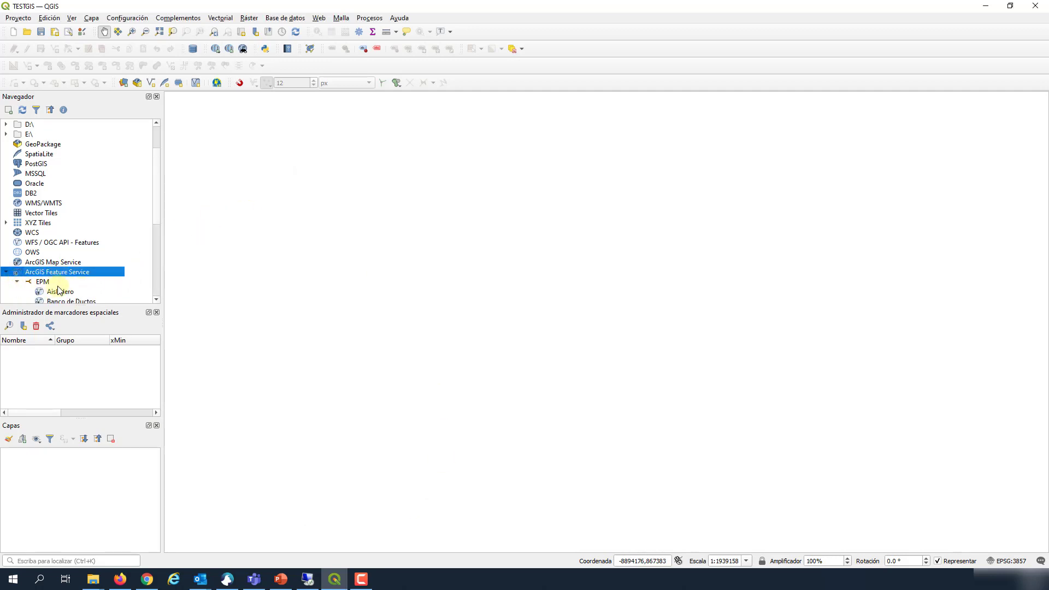
pyautogui.scroll(-5, 134, 282)
pyautogui.scroll(-2, 91, 244)
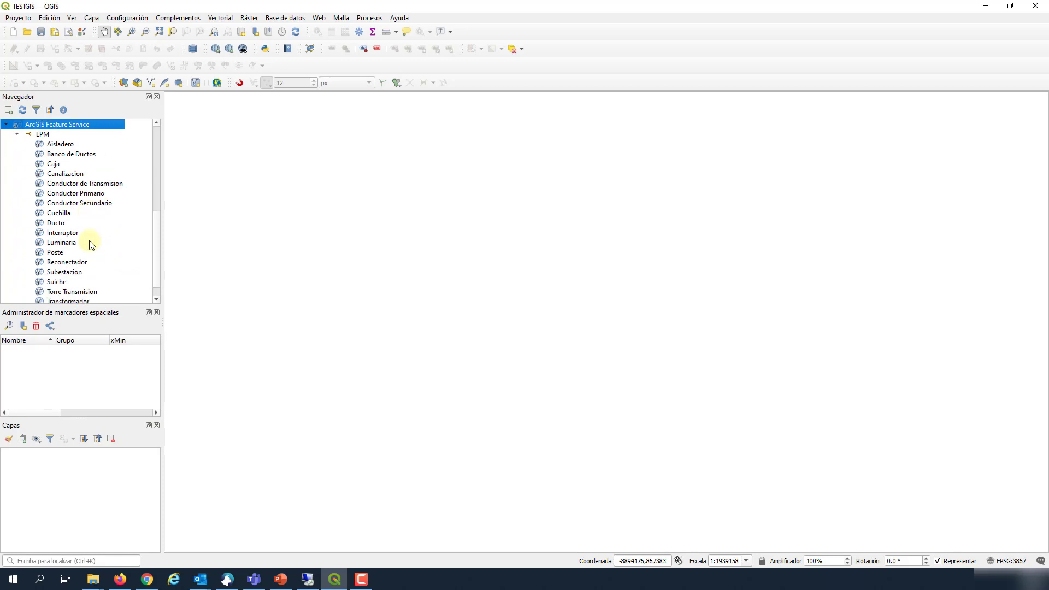
pyautogui.scroll(-1, 65, 280)
pyautogui.scroll(1, 67, 285)
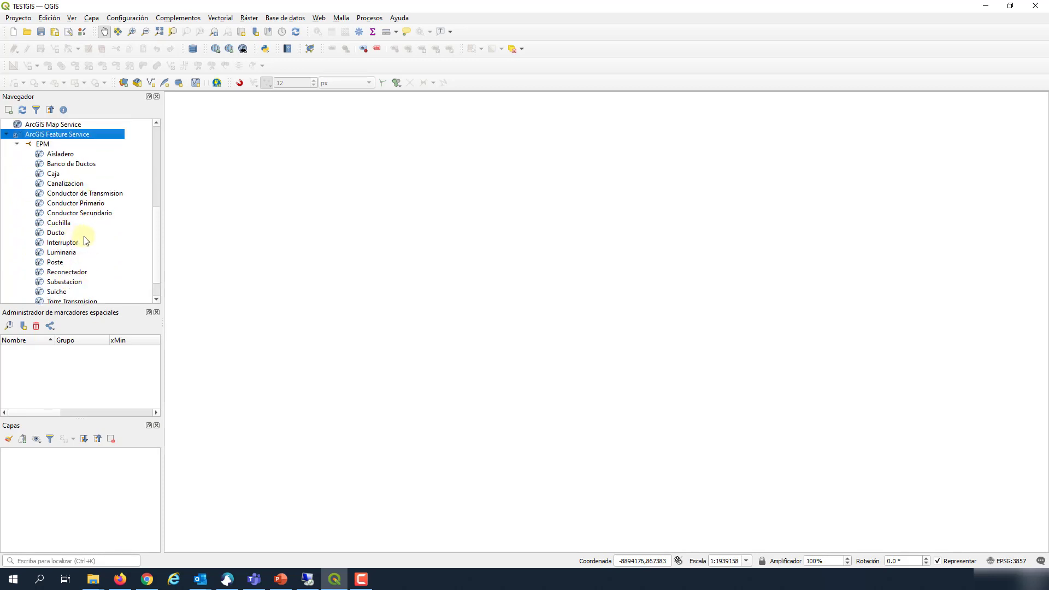
# Step: Open the layer properties of Conductor de Transmision from its context menu
pyautogui.click(81, 194)
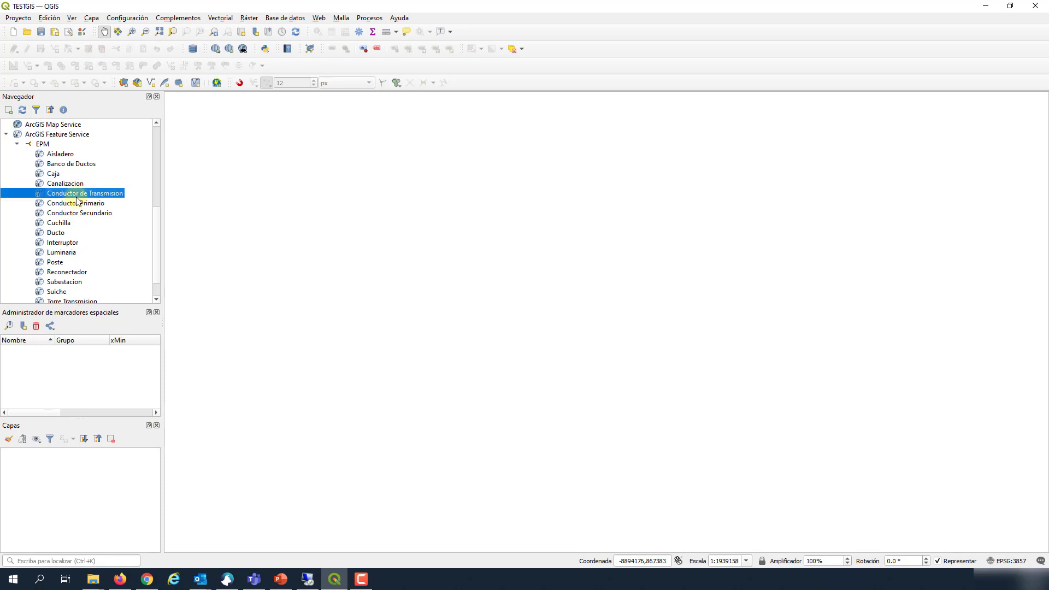
pyautogui.rightClick(75, 195)
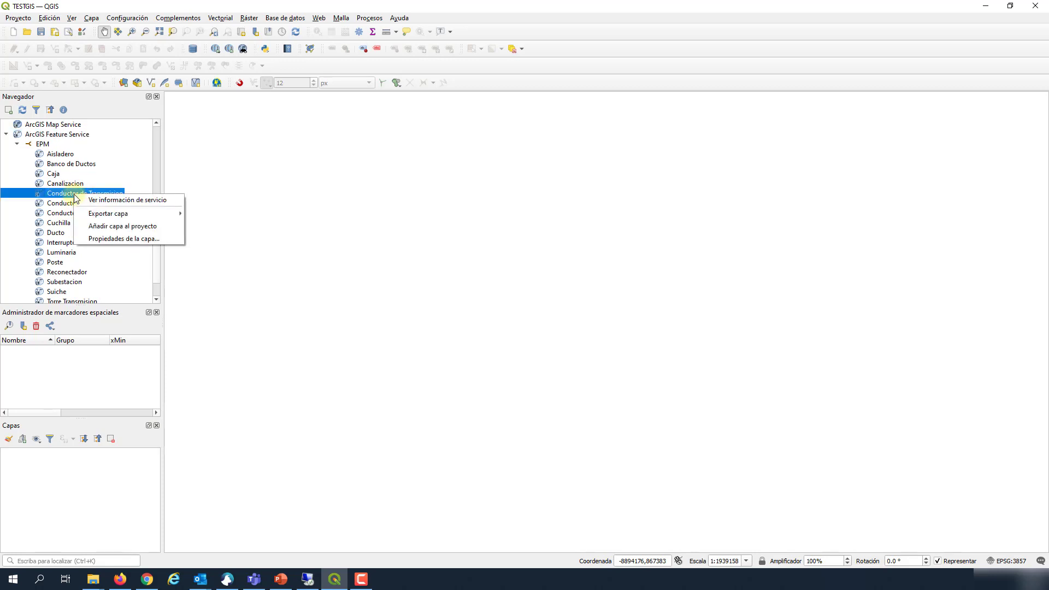
pyautogui.moveTo(122, 216)
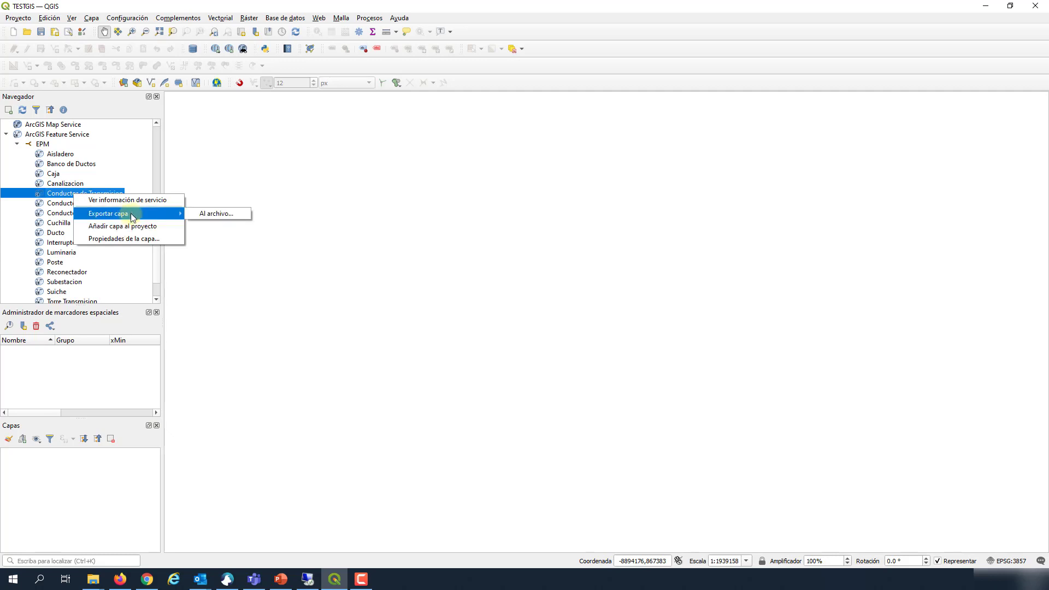
pyautogui.click(113, 239)
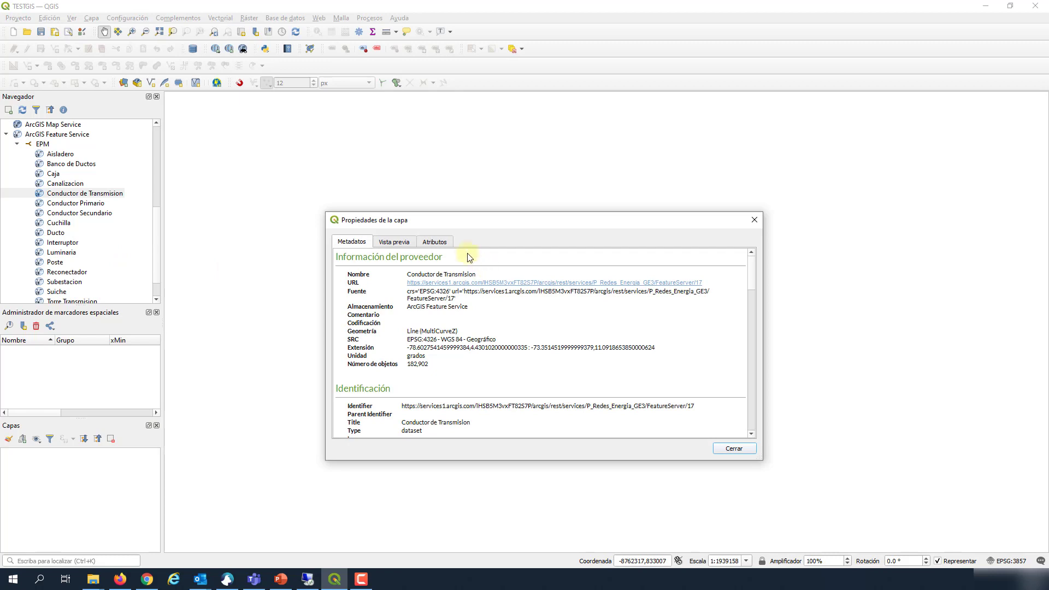
# Step: Browse the Atributos columns such as CIRCUITO_CONN and TENSION_CONN, then close the properties
pyautogui.click(441, 245)
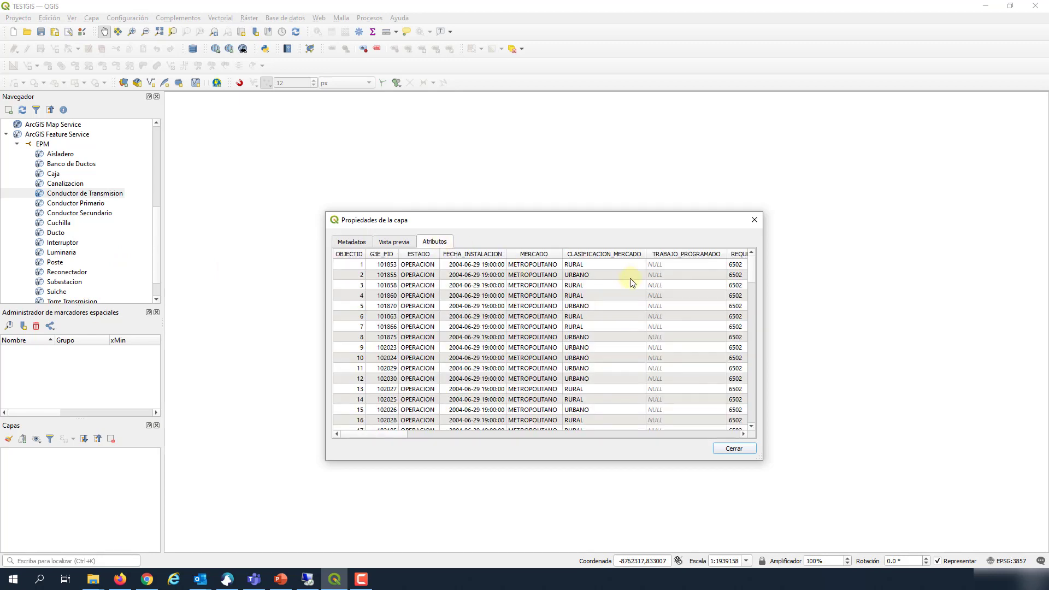
pyautogui.moveTo(372, 436); pyautogui.dragTo(592, 438)
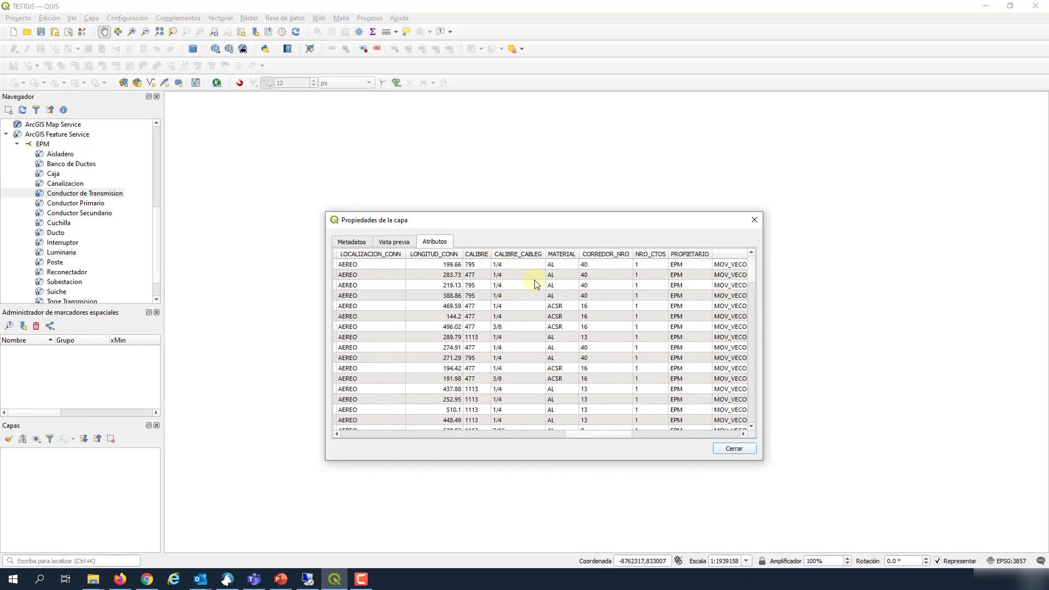
pyautogui.scroll(-4, 604, 316)
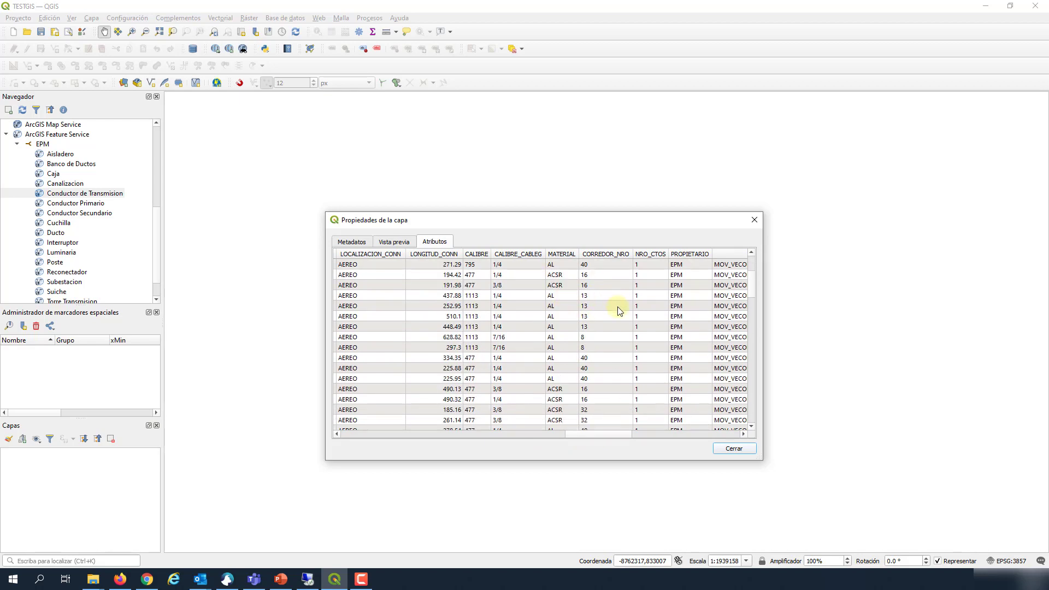
pyautogui.moveTo(596, 436); pyautogui.dragTo(667, 431)
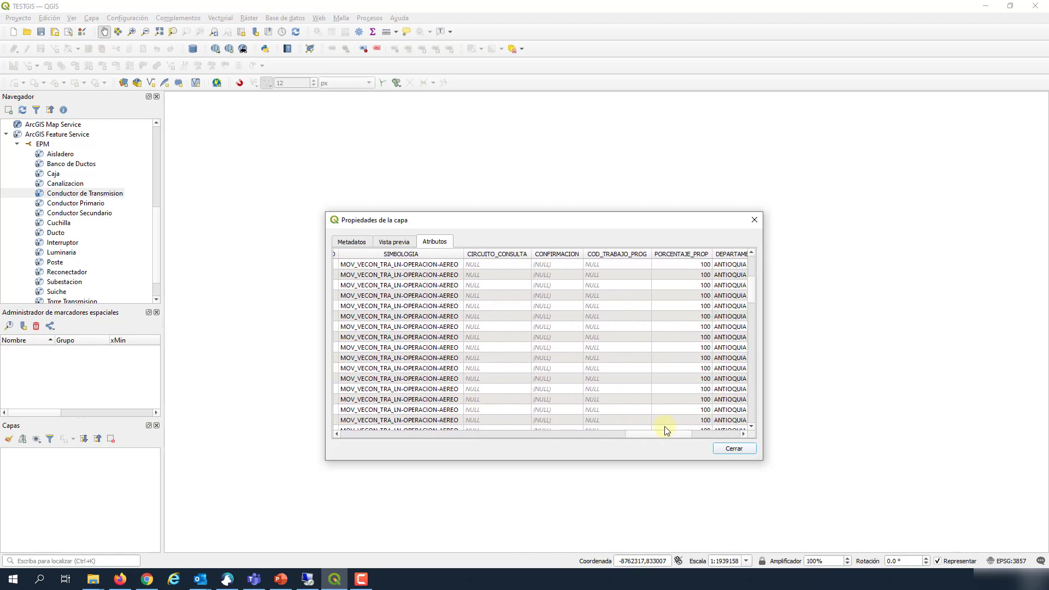
pyautogui.click(736, 448)
# Step: Start Exportar capa > Al archivo with output LINEASTRANSMISION.shp in the ARCHIVOS SHP folder
pyautogui.rightClick(85, 195)
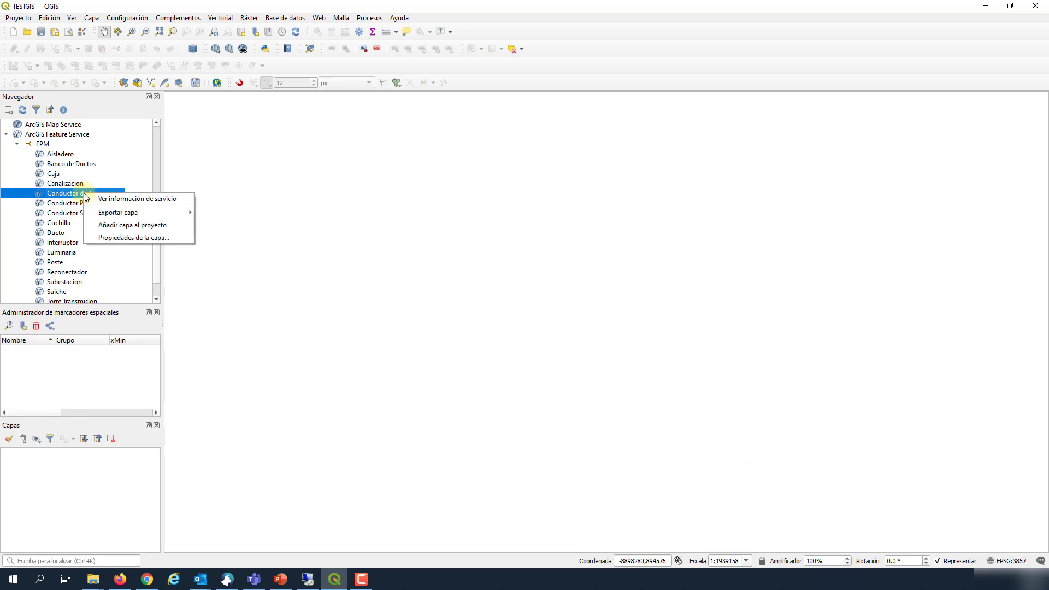
pyautogui.moveTo(164, 213)
pyautogui.click(218, 212)
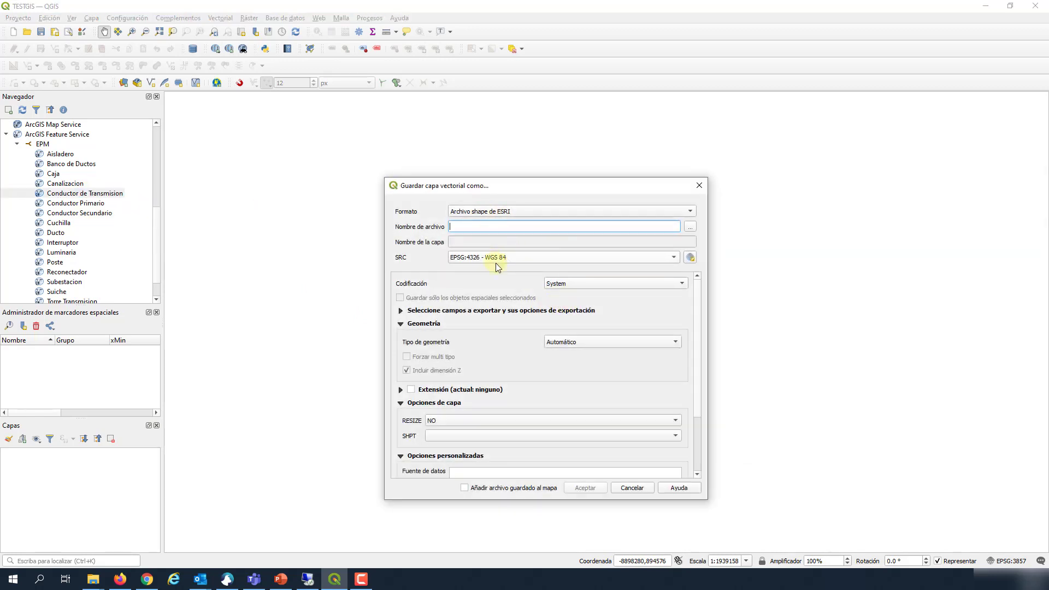
pyautogui.click(689, 228)
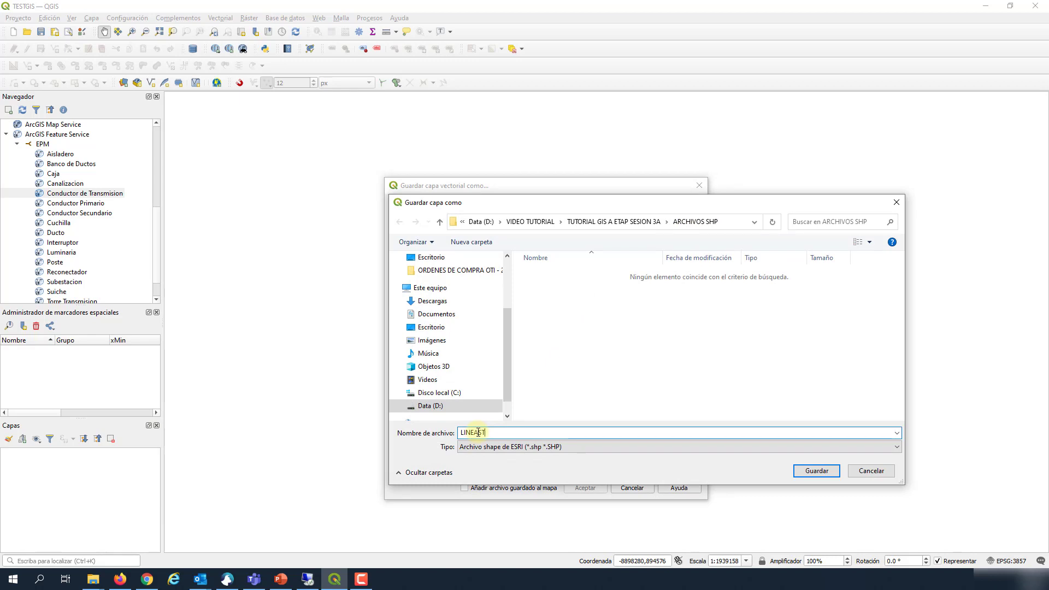
pyautogui.click(800, 471)
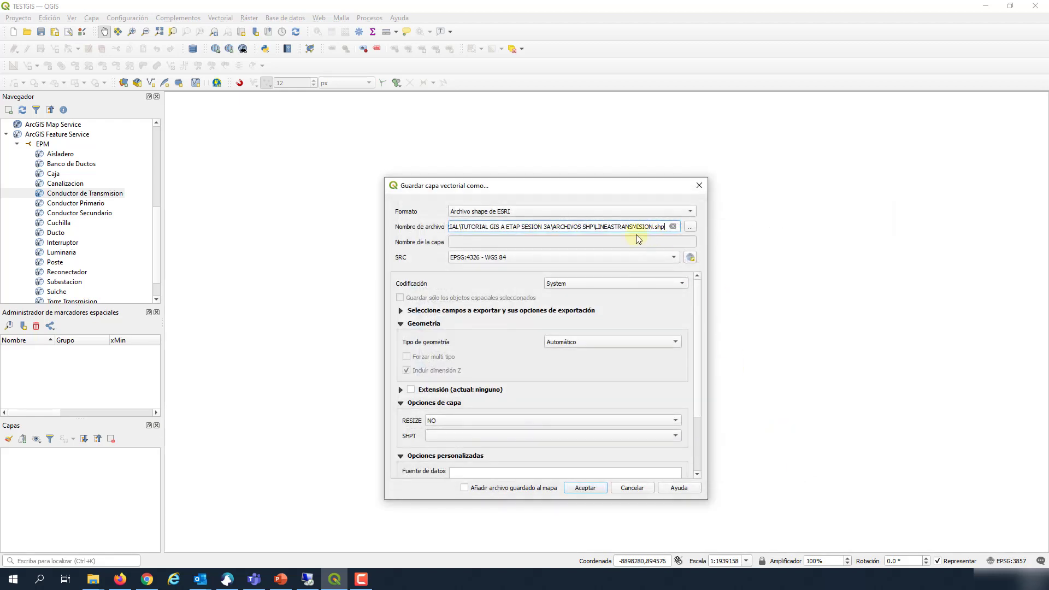
# Step: Set the export CRS to project EPSG:3857, drop Z values, add to map, and run it
pyautogui.click(545, 257)
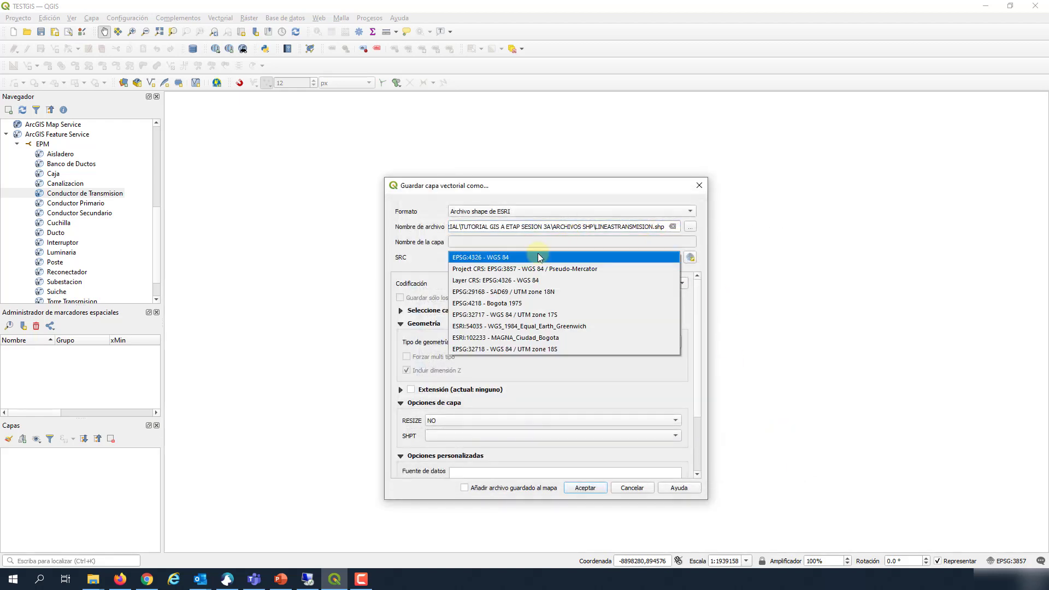
pyautogui.click(467, 270)
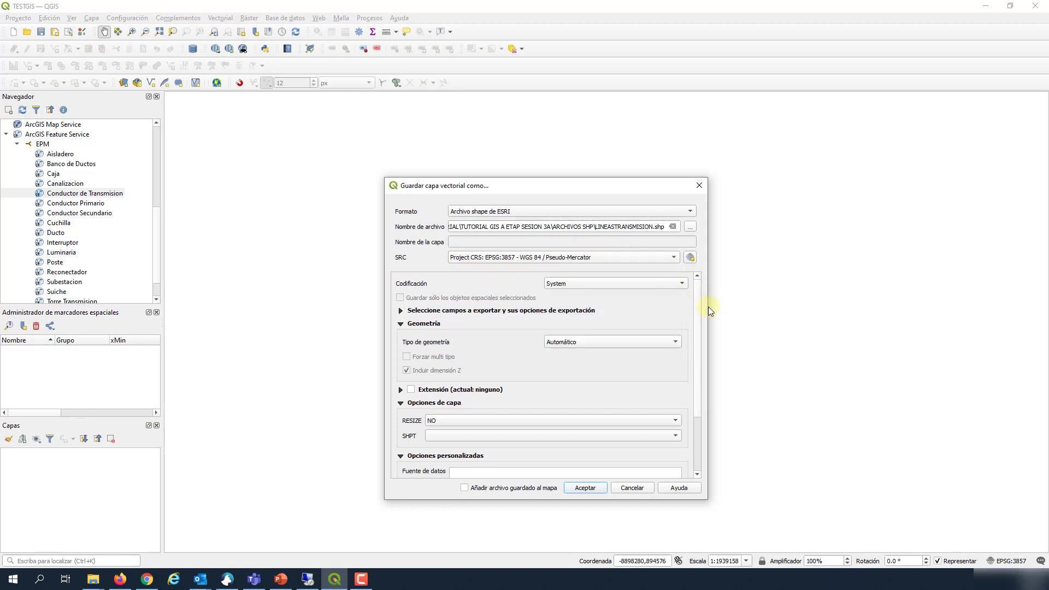
pyautogui.scroll(-1, 664, 342)
pyautogui.scroll(1, 664, 343)
pyautogui.scroll(-3, 664, 388)
pyautogui.scroll(2, 667, 393)
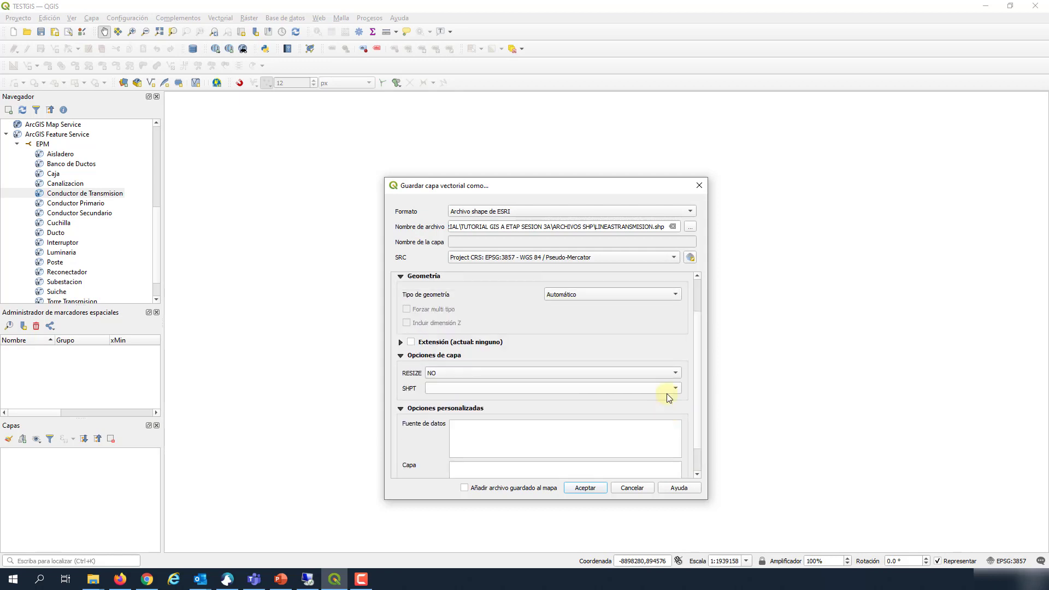
pyautogui.scroll(-2, 667, 394)
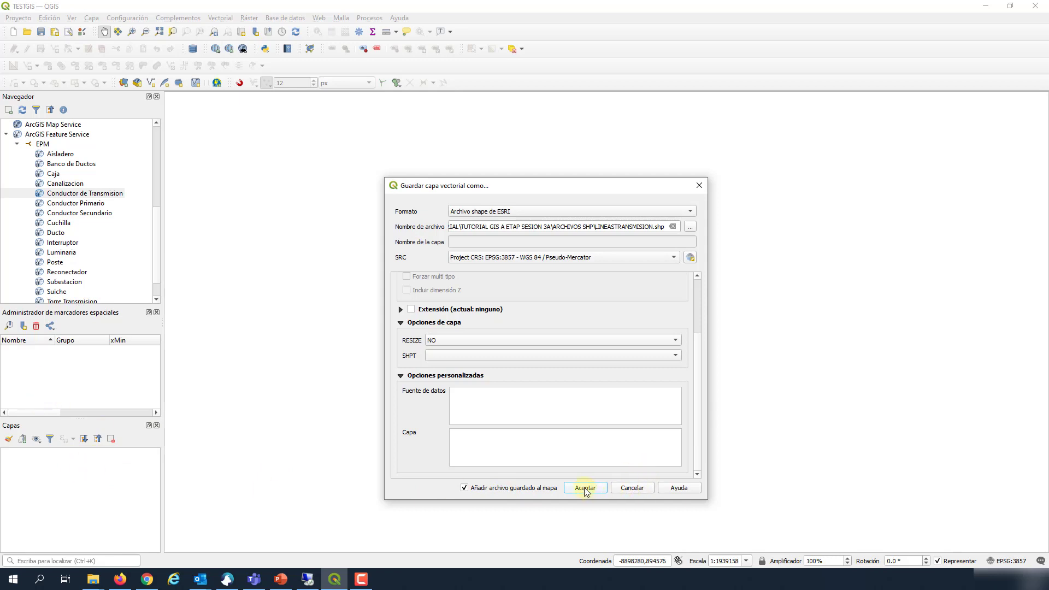
pyautogui.moveTo(701, 361); pyautogui.dragTo(701, 296)
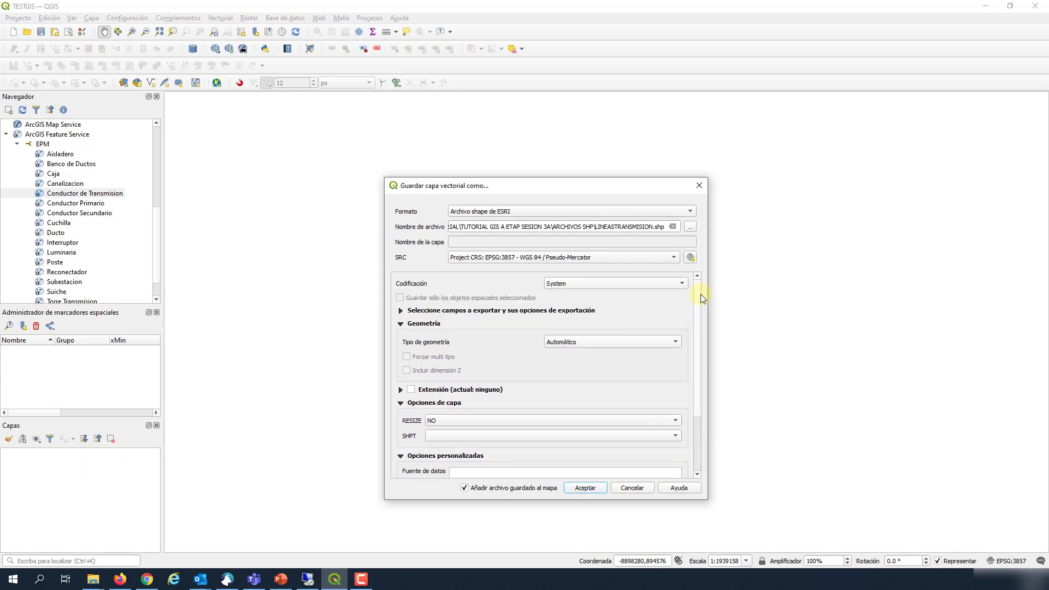
pyautogui.click(585, 488)
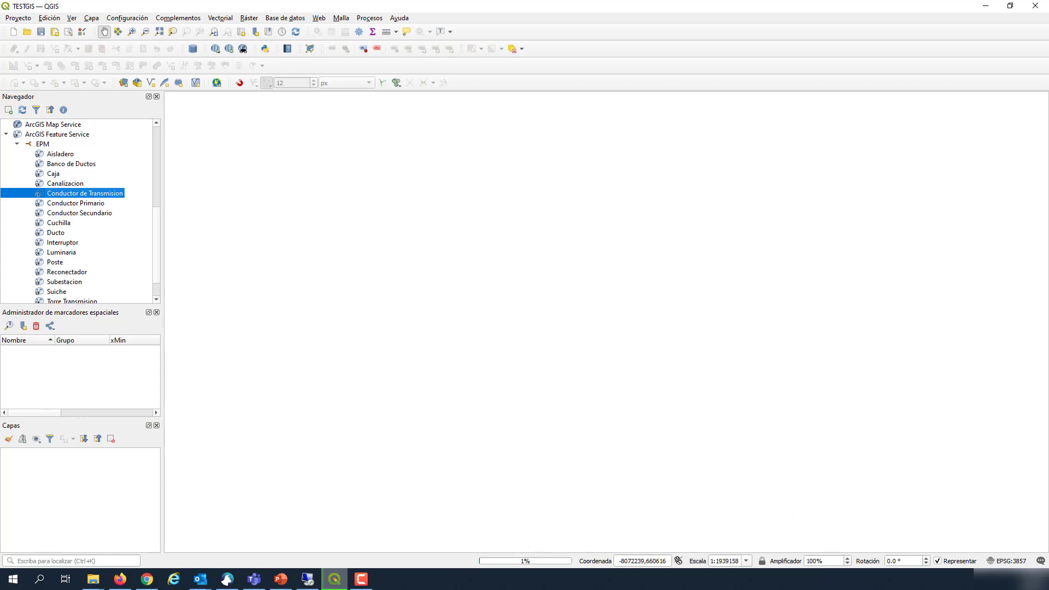
# Step: Pan and zoom across the exported LINEASTRANSMISION transmission line network
pyautogui.moveTo(769, 385); pyautogui.dragTo(703, 375)
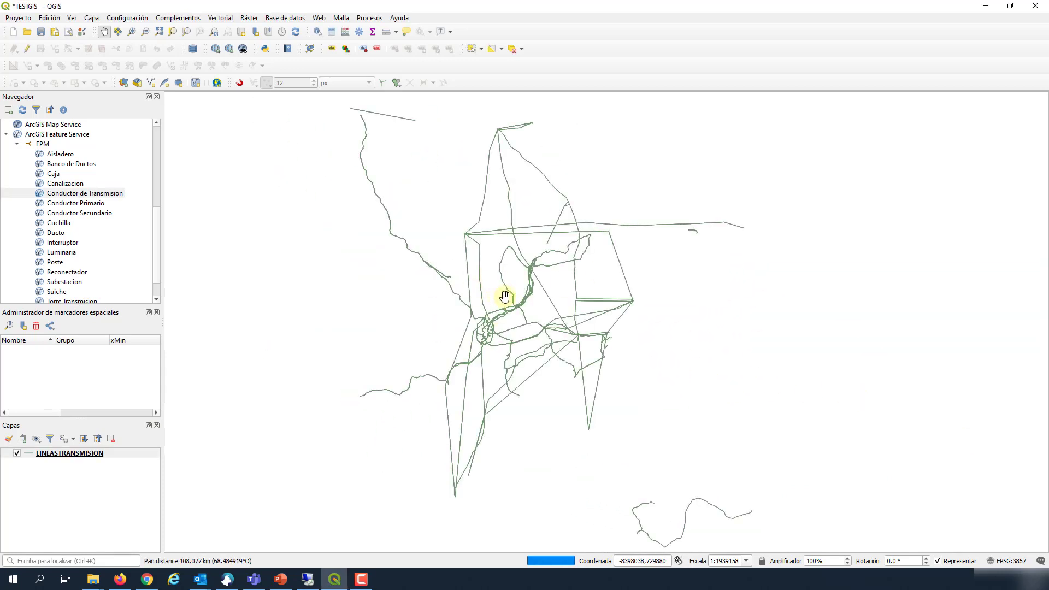
pyautogui.scroll(1, 508, 315)
pyautogui.scroll(1, 546, 331)
pyautogui.scroll(-1, 545, 330)
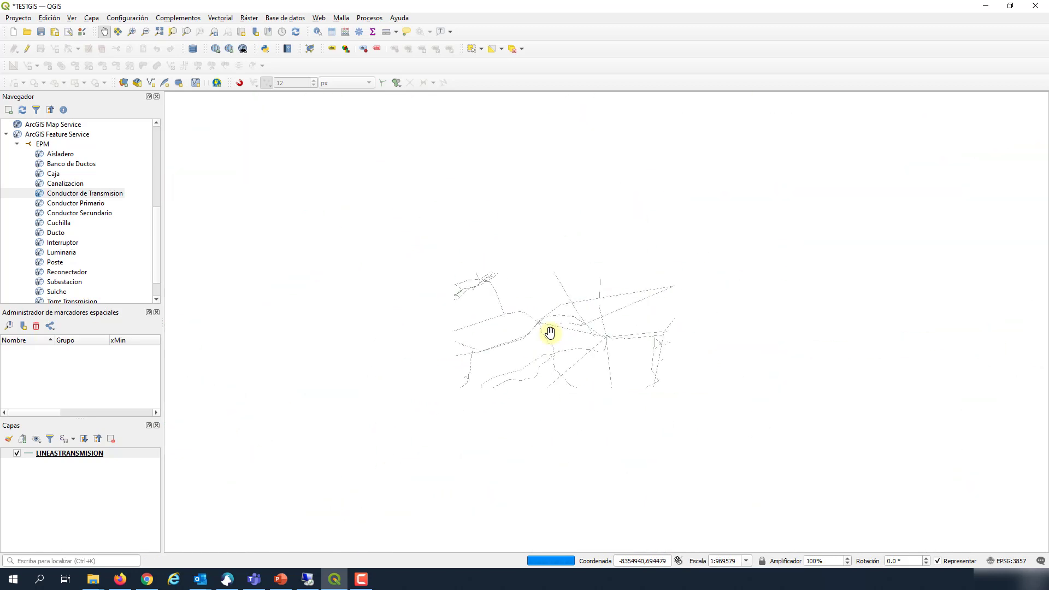
pyautogui.scroll(-2, 505, 316)
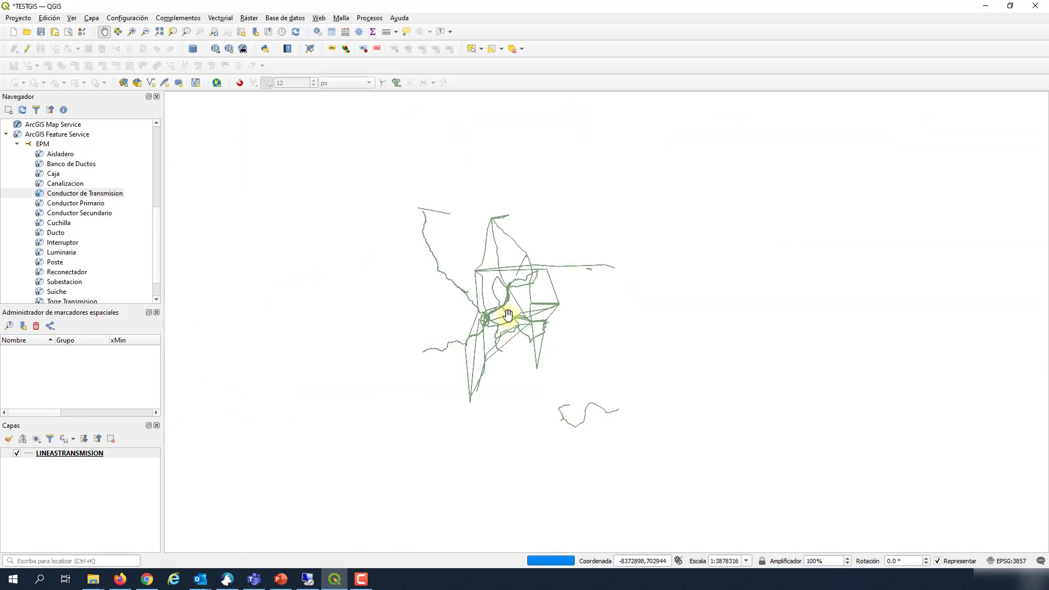
pyautogui.scroll(2, 499, 285)
pyautogui.scroll(4, 575, 379)
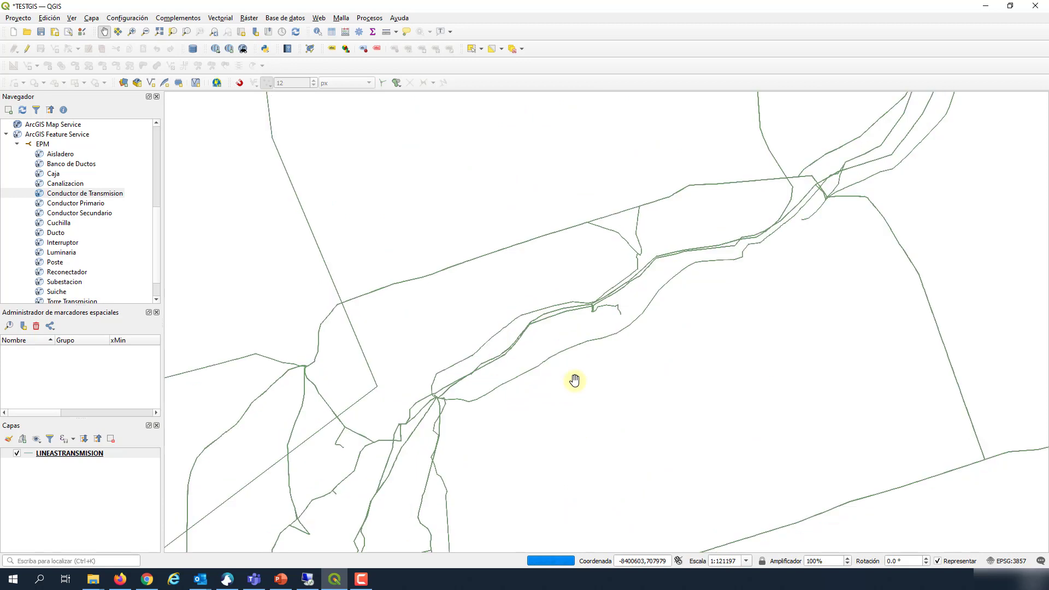
pyautogui.scroll(-1, 576, 378)
pyautogui.scroll(2, 578, 292)
pyautogui.scroll(2, 684, 375)
pyautogui.scroll(2, 671, 449)
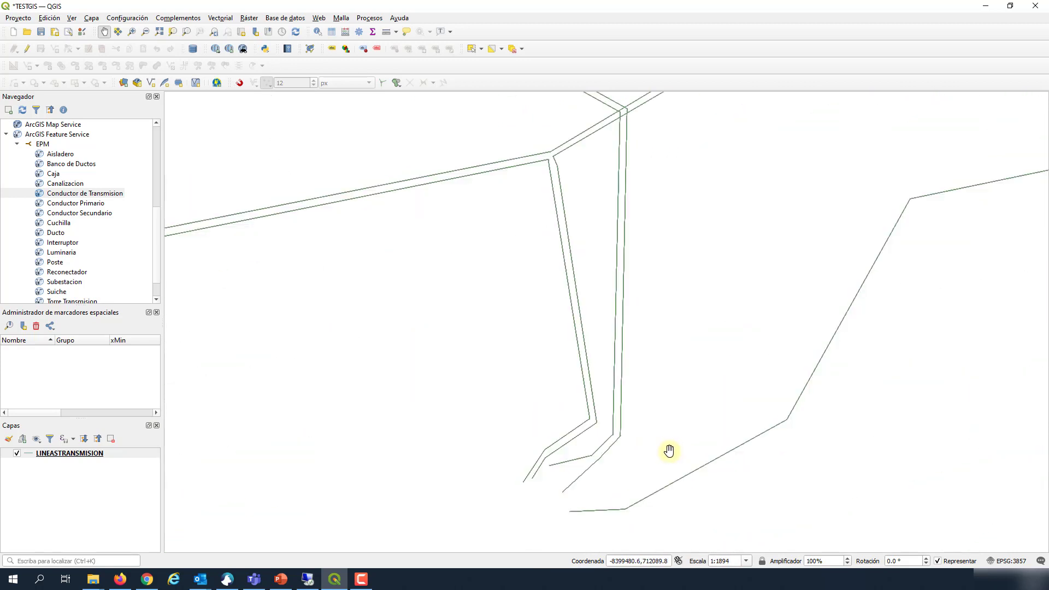
pyautogui.scroll(-2, 725, 447)
pyautogui.moveTo(724, 447); pyautogui.dragTo(468, 352)
pyautogui.scroll(-3, 613, 321)
pyautogui.scroll(4, 457, 339)
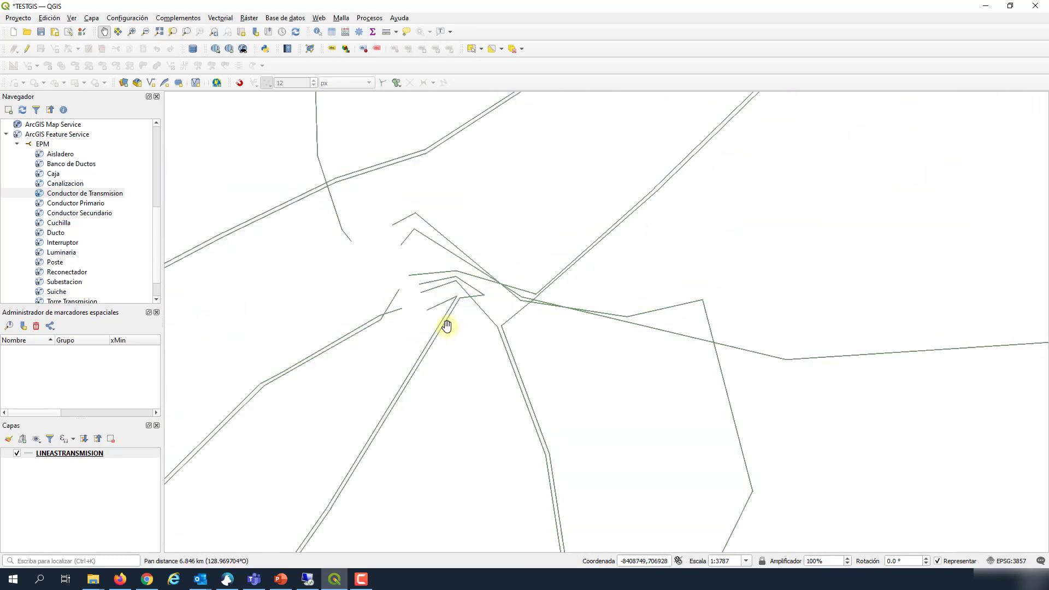
pyautogui.scroll(-4, 447, 327)
pyautogui.scroll(-2, 453, 341)
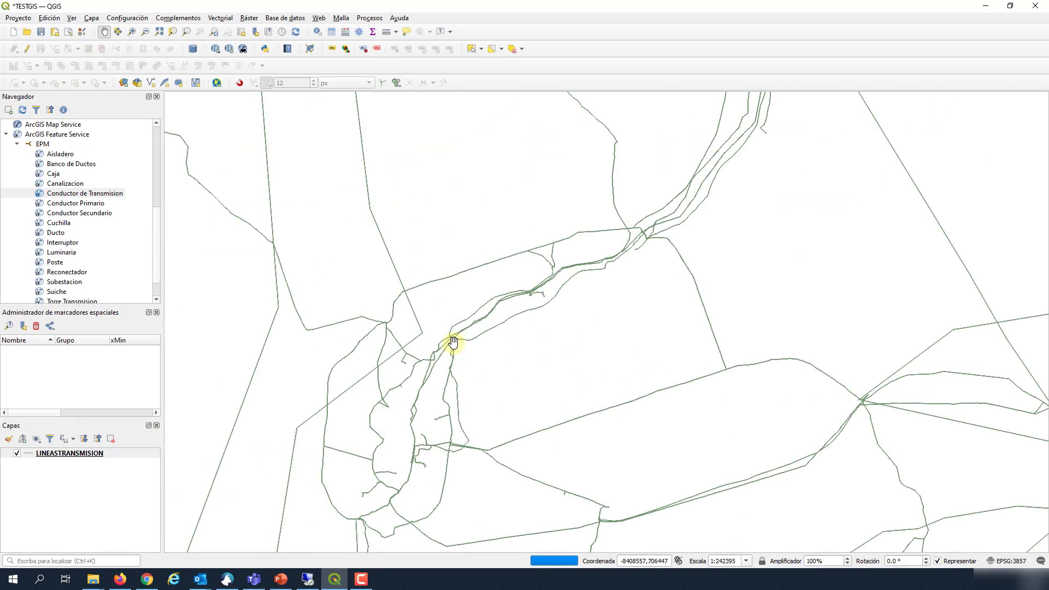
pyautogui.scroll(-2, 456, 339)
pyautogui.scroll(-2, 456, 339)
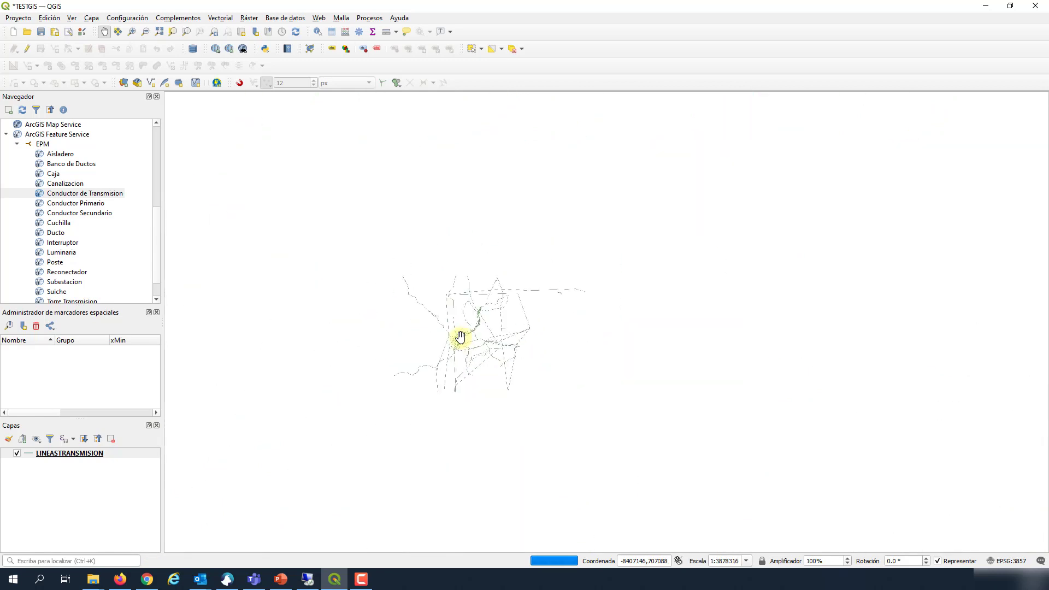
pyautogui.scroll(1, 448, 347)
pyautogui.scroll(1, 464, 339)
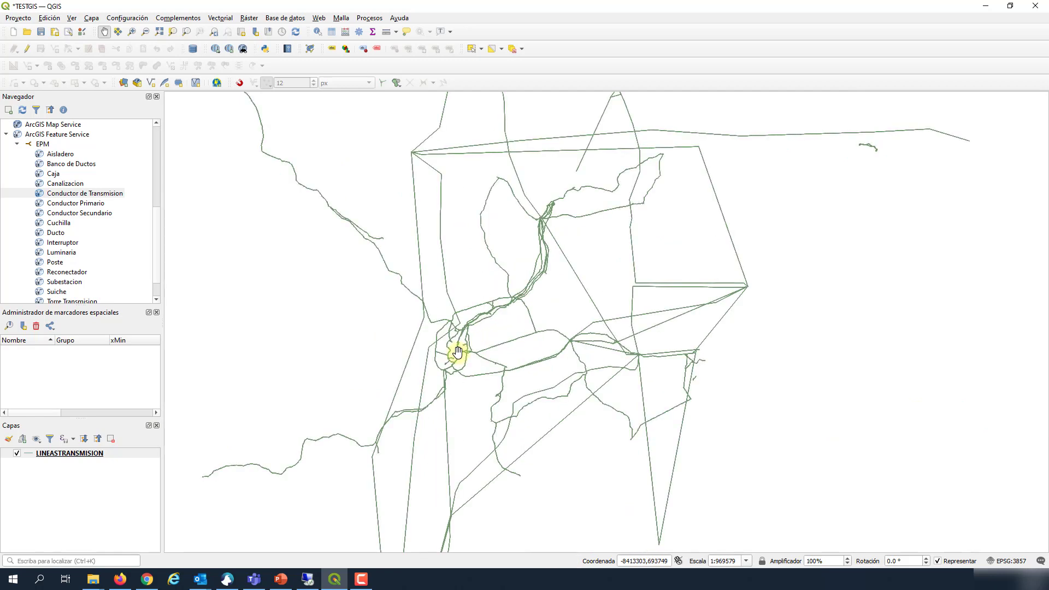
pyautogui.scroll(1, 458, 352)
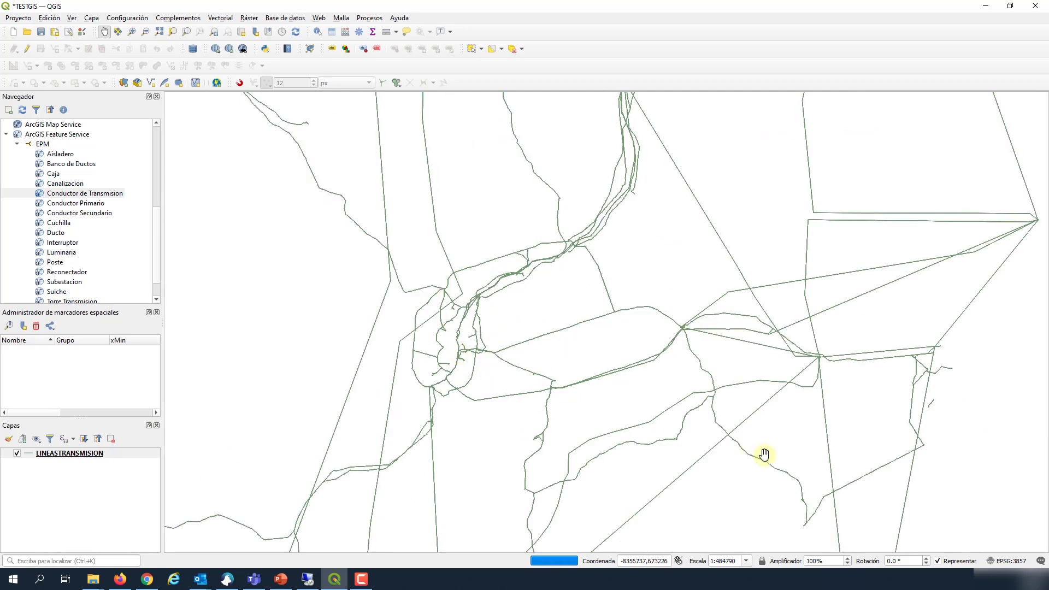
pyautogui.moveTo(761, 456); pyautogui.dragTo(691, 323)
pyautogui.scroll(-1, 698, 330)
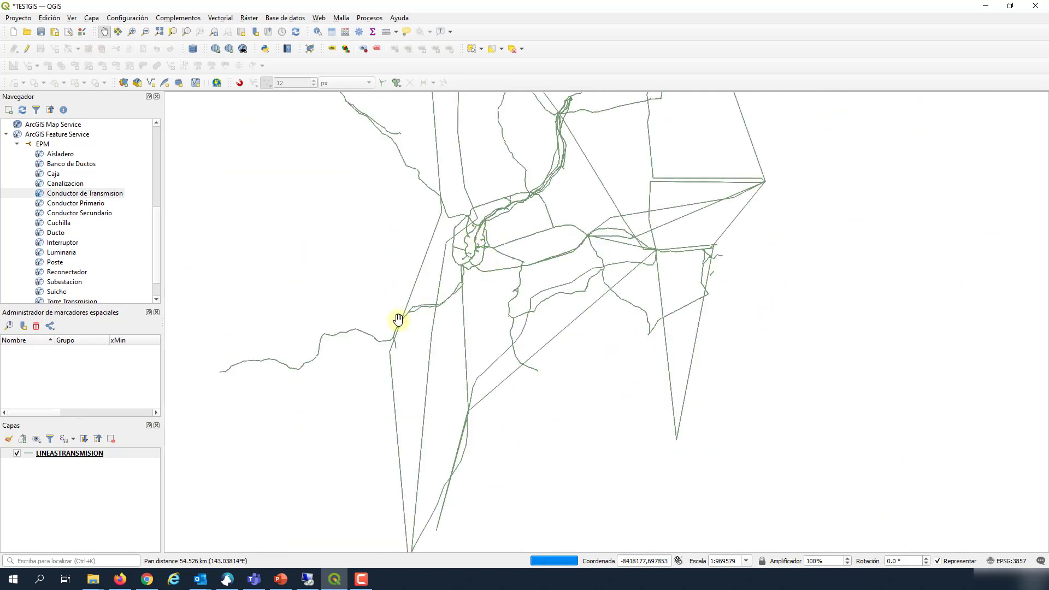
pyautogui.scroll(3, 481, 236)
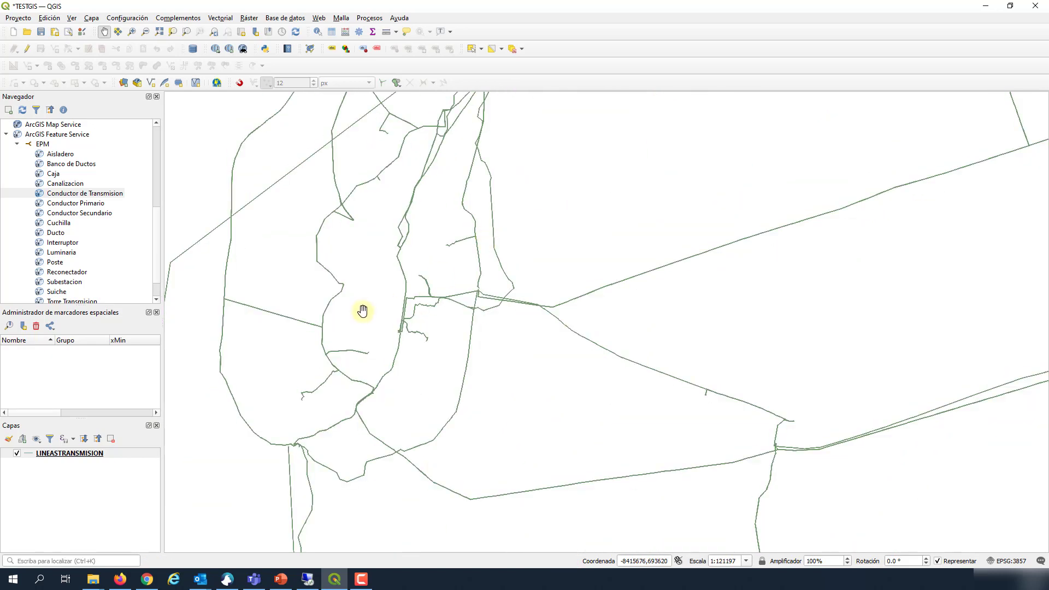
pyautogui.scroll(1, 364, 310)
pyautogui.moveTo(503, 279); pyautogui.dragTo(550, 450)
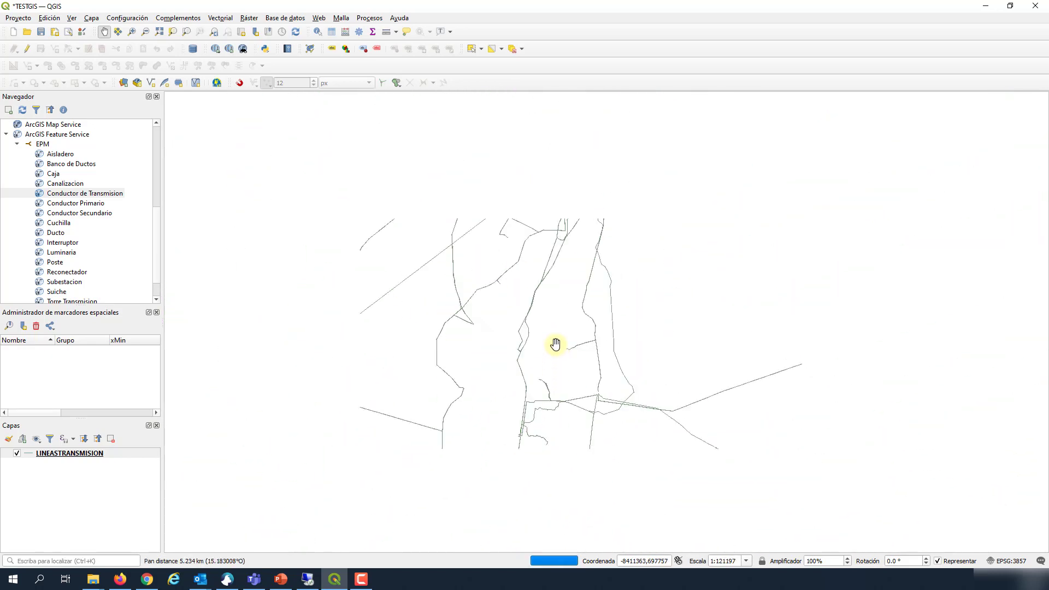
pyautogui.moveTo(577, 295); pyautogui.dragTo(567, 409)
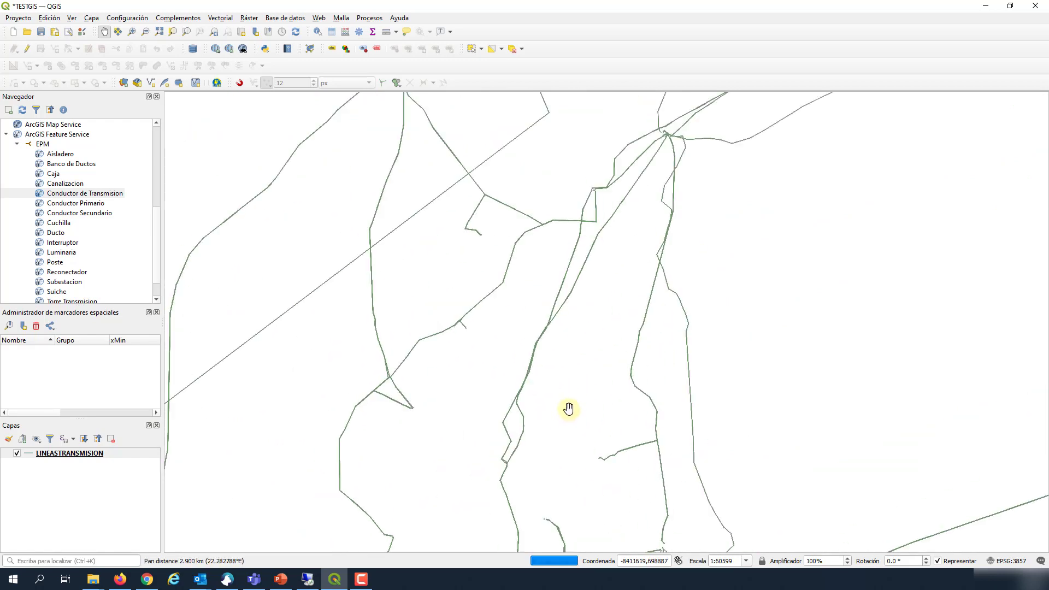
pyautogui.moveTo(598, 193); pyautogui.dragTo(590, 367)
pyautogui.scroll(5, 591, 368)
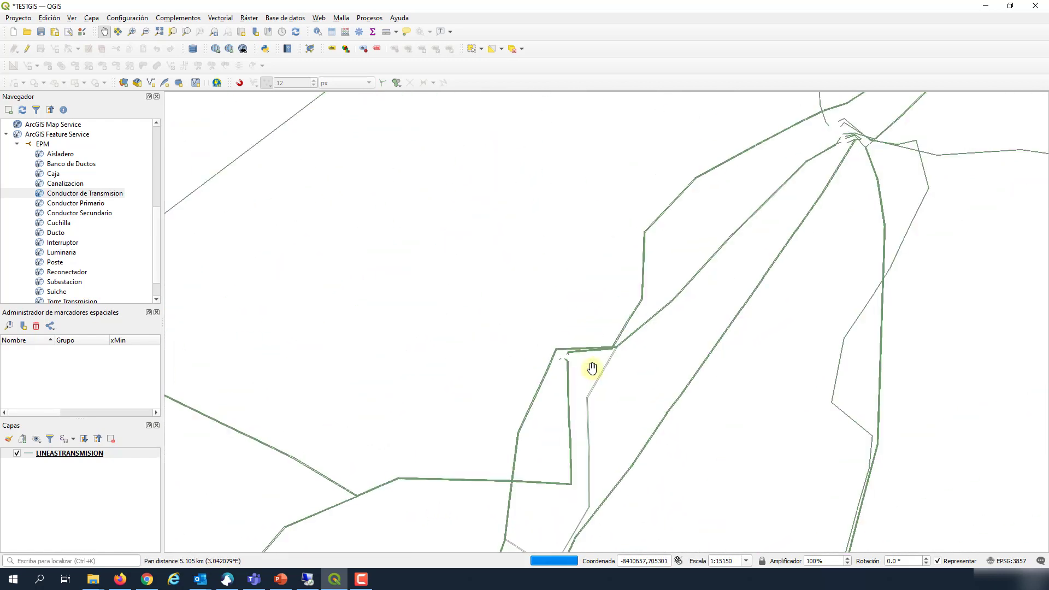
pyautogui.scroll(-6, 571, 385)
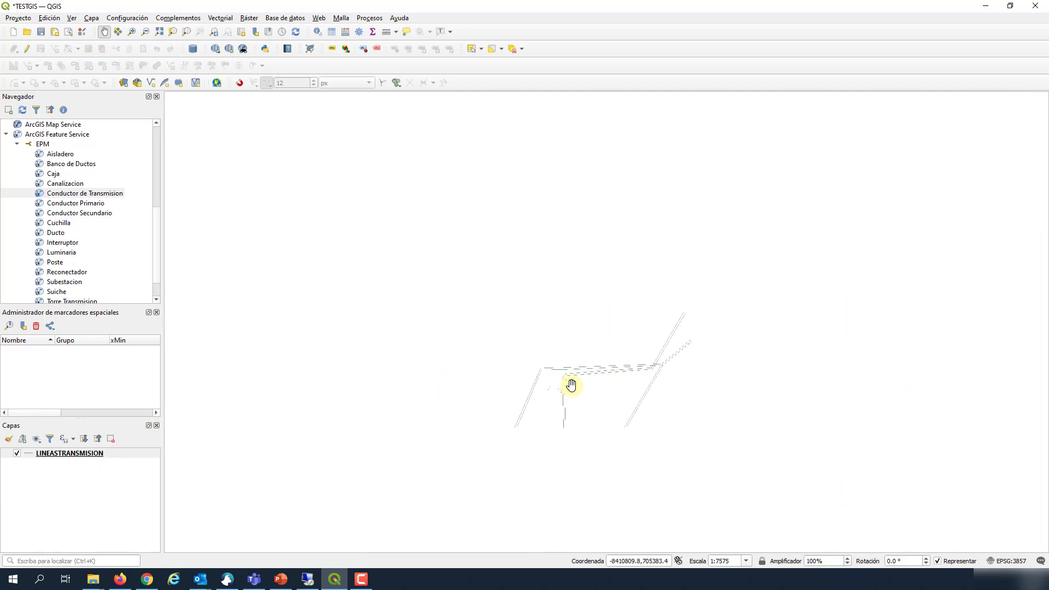
pyautogui.scroll(-4, 600, 394)
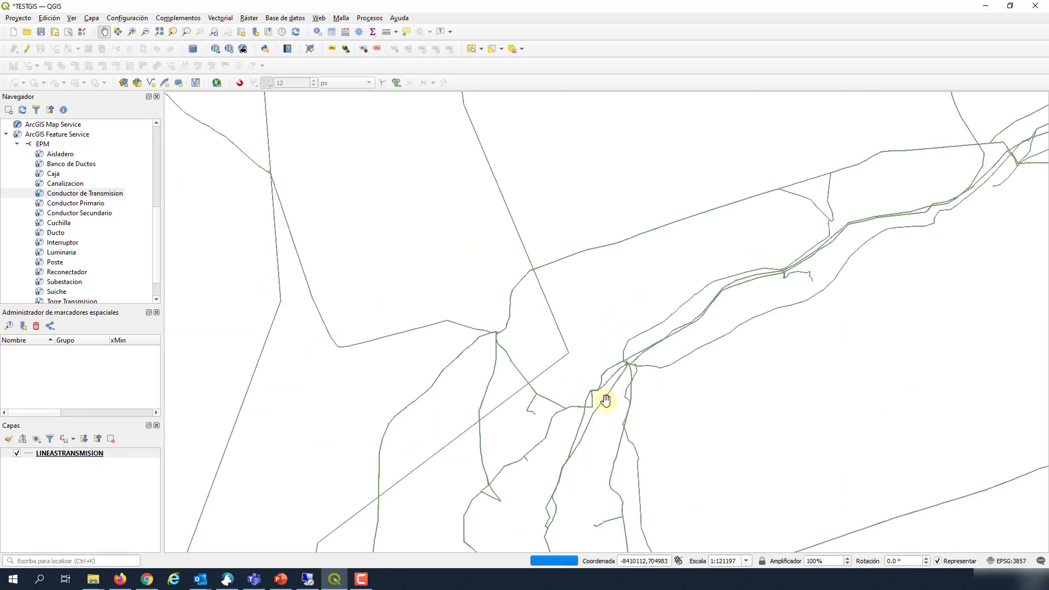
pyautogui.scroll(-2, 609, 403)
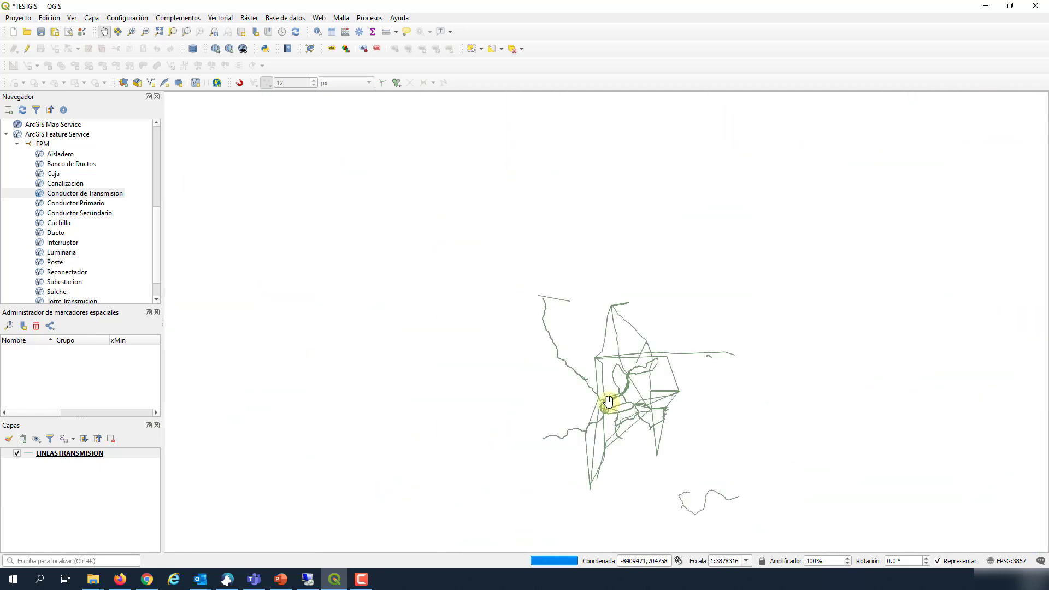
# Step: Zoom back in and centre the view on a small junction of transmission lines
pyautogui.moveTo(649, 448); pyautogui.dragTo(588, 417)
pyautogui.click(589, 416)
pyautogui.moveTo(601, 316); pyautogui.dragTo(536, 326)
pyautogui.scroll(3, 530, 322)
pyautogui.scroll(4, 529, 323)
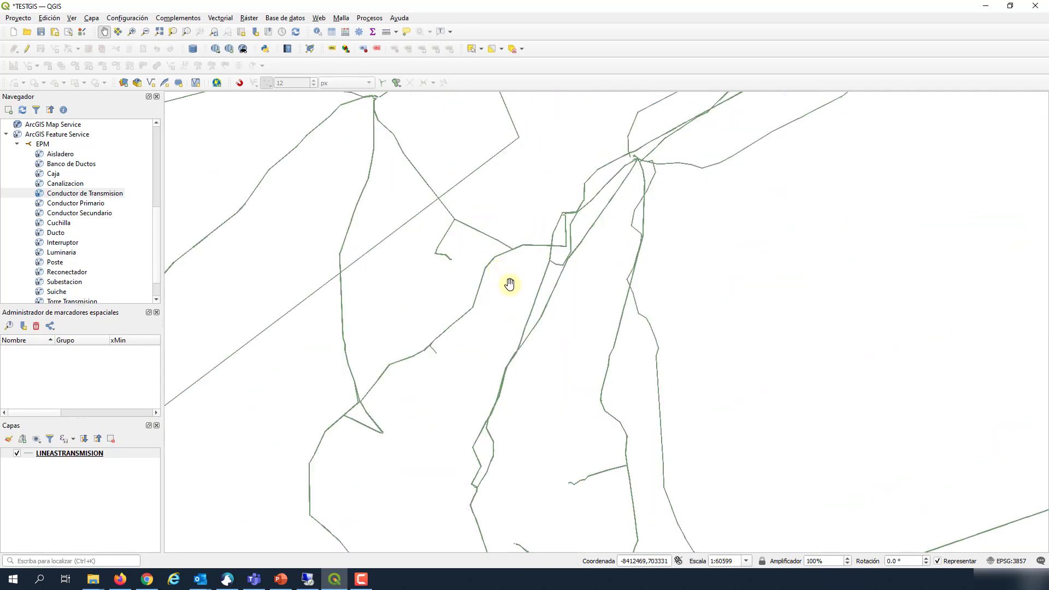
pyautogui.scroll(1, 501, 325)
pyautogui.moveTo(383, 437); pyautogui.dragTo(503, 392)
pyautogui.scroll(1, 384, 364)
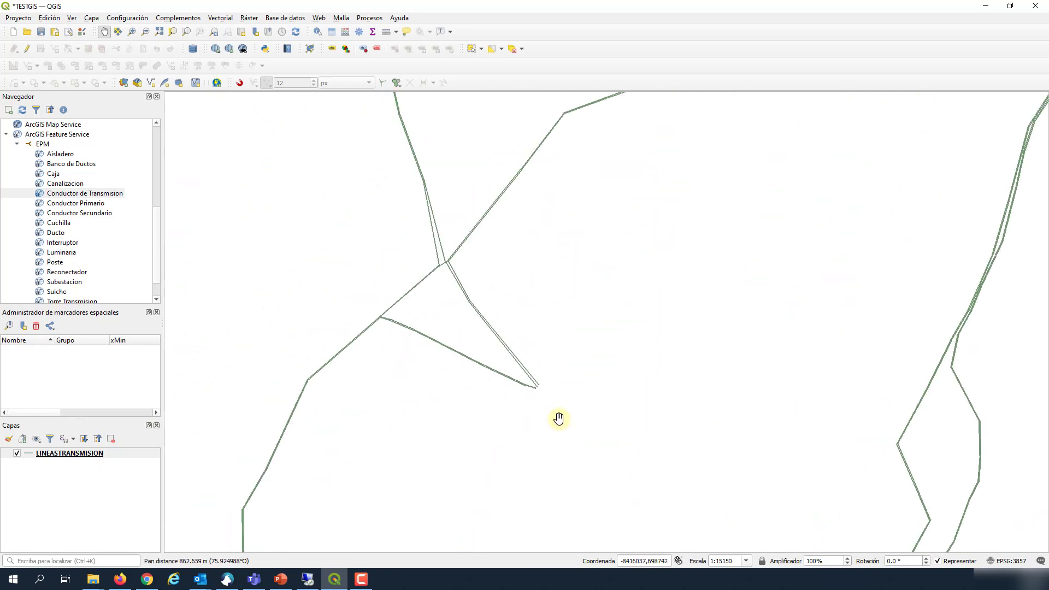
pyautogui.scroll(-1, 559, 416)
pyautogui.moveTo(595, 422); pyautogui.dragTo(558, 402)
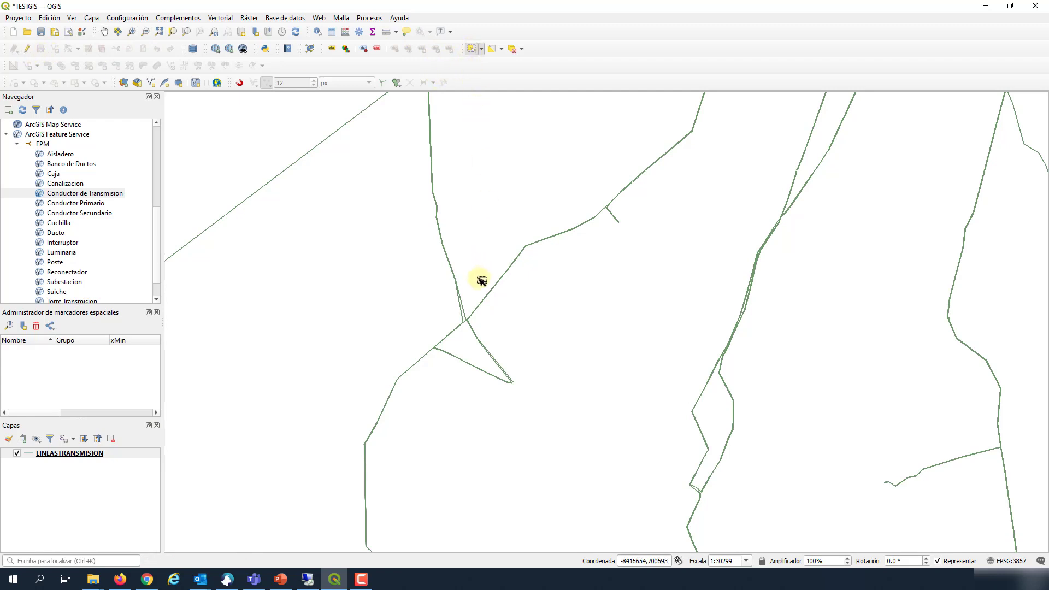
# Step: Drag a selection rectangle over the junction, highlighting 812 LINEASTRANSMISION features
pyautogui.click(481, 50)
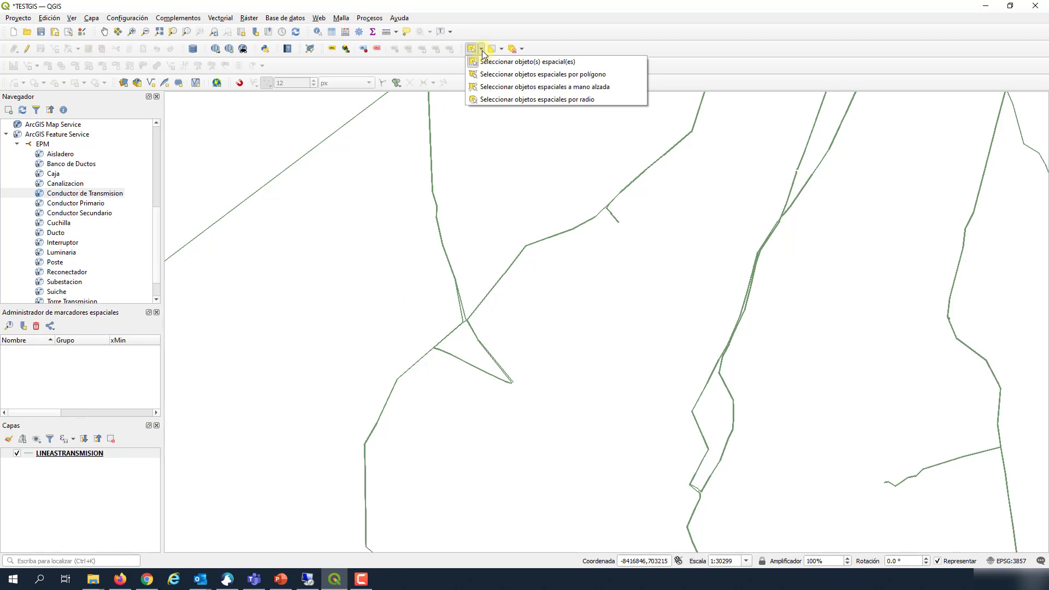
pyautogui.click(501, 50)
pyautogui.click(502, 50)
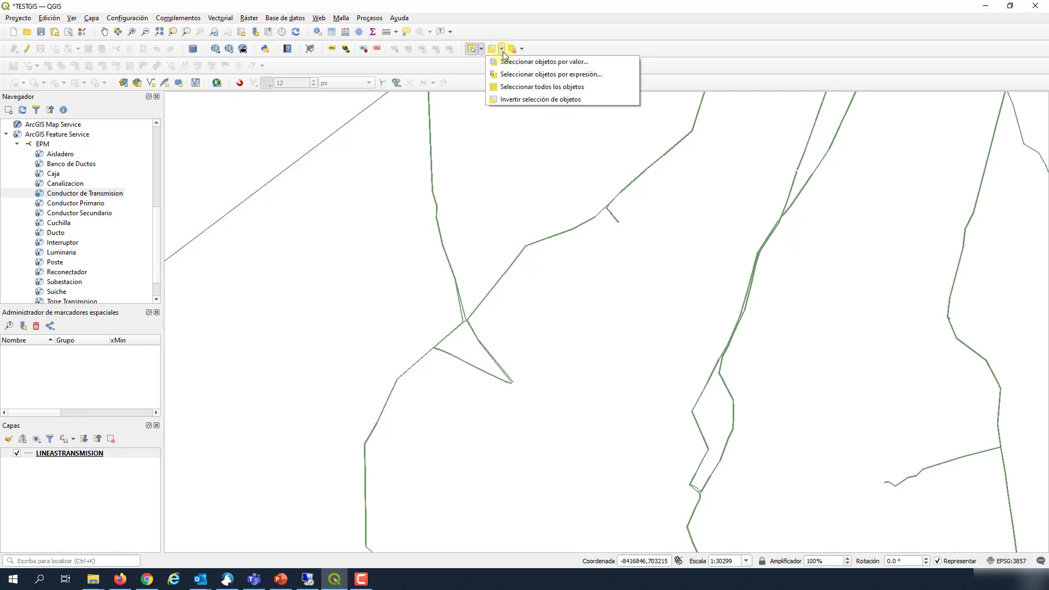
pyautogui.click(501, 50)
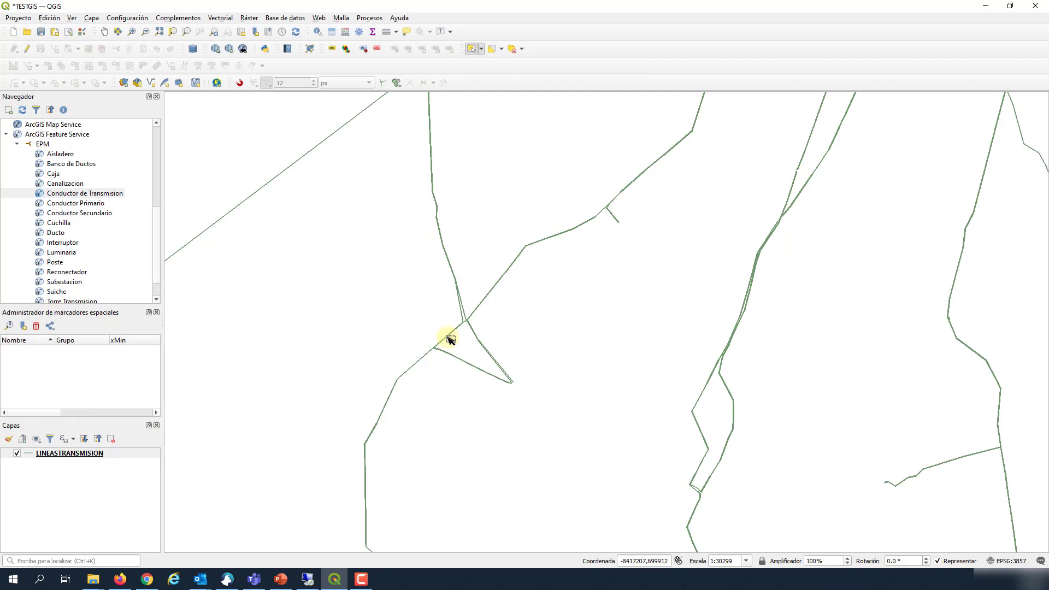
pyautogui.scroll(1, 467, 368)
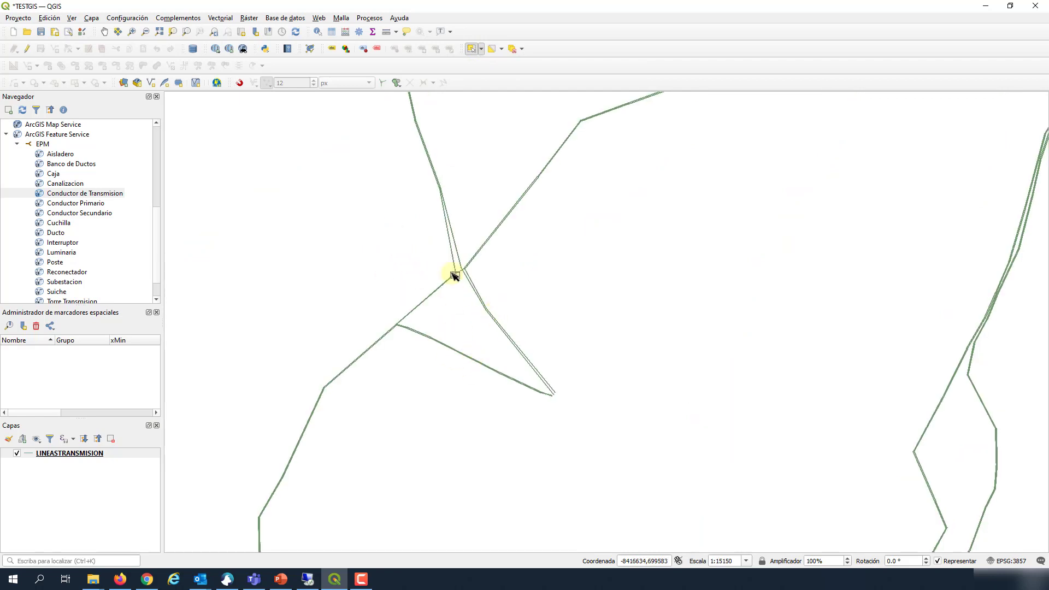
pyautogui.moveTo(308, 141); pyautogui.dragTo(646, 447)
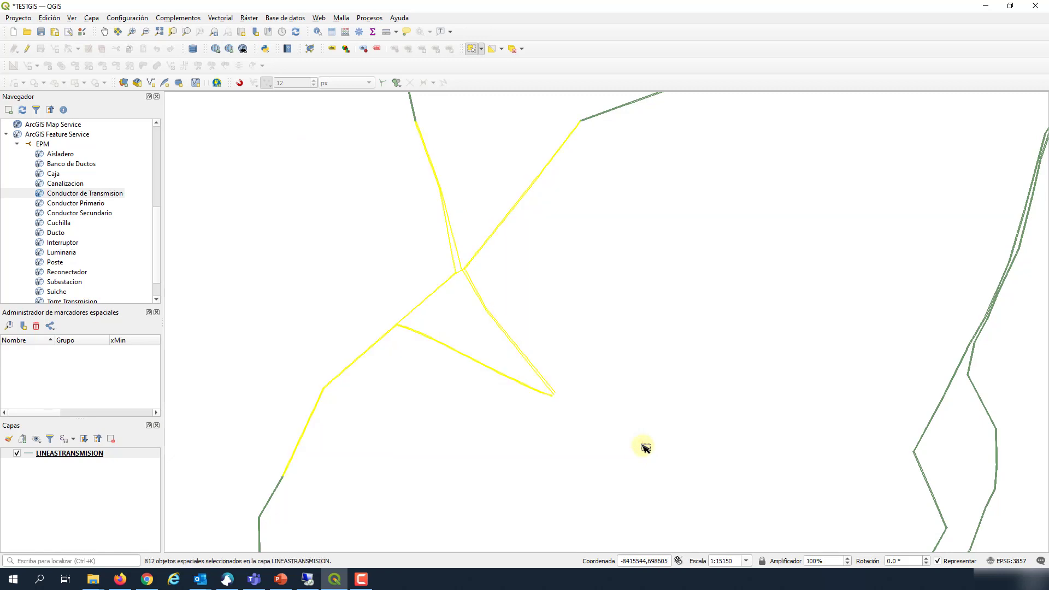
pyautogui.click(501, 49)
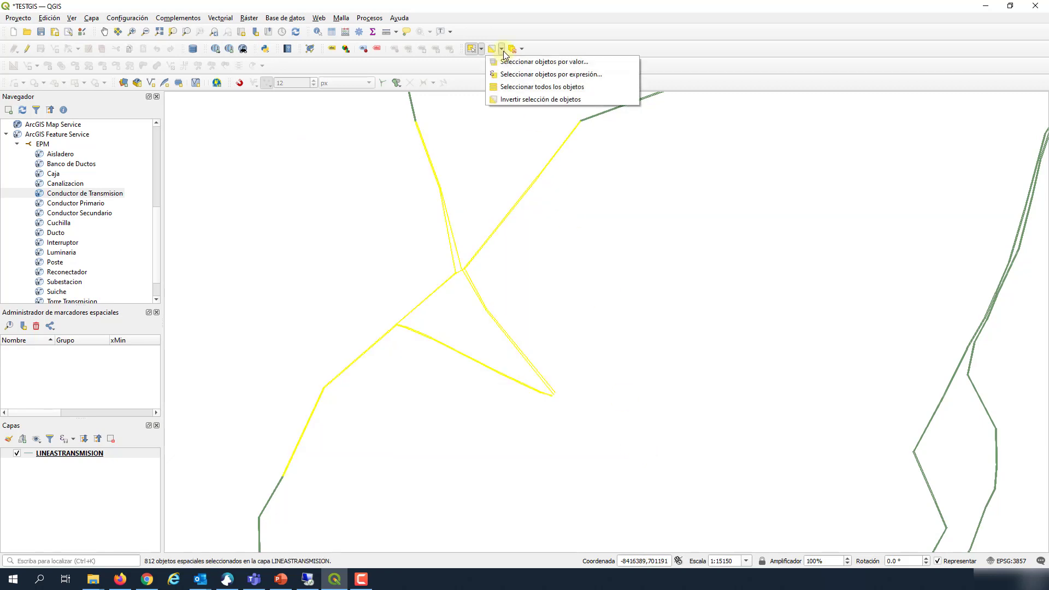
# Step: Invert the selection and delete the 182090 other transmission lines, keeping the junction lines
pyautogui.click(518, 100)
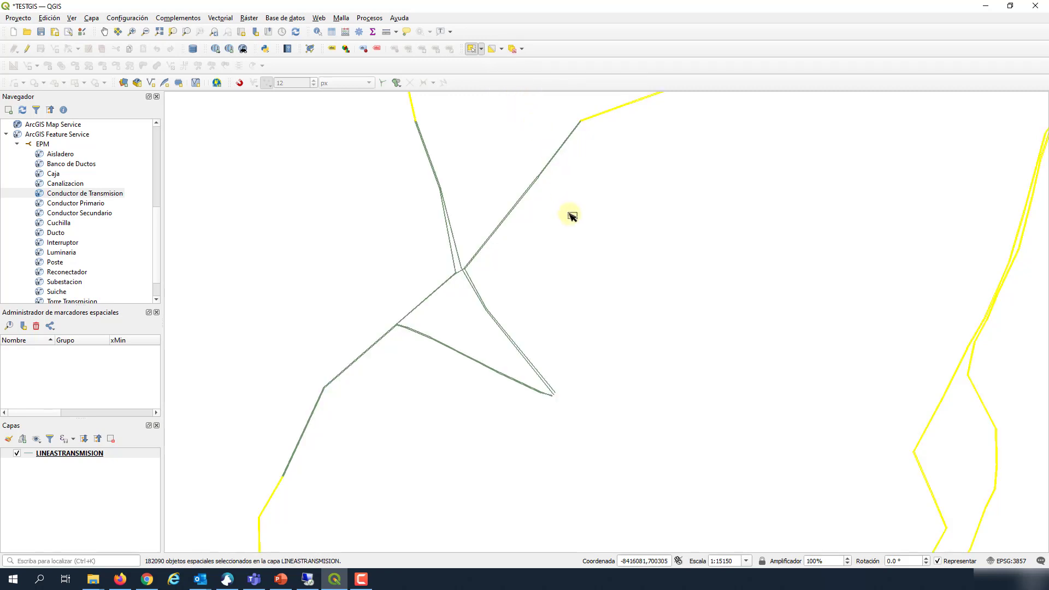
pyautogui.click(27, 50)
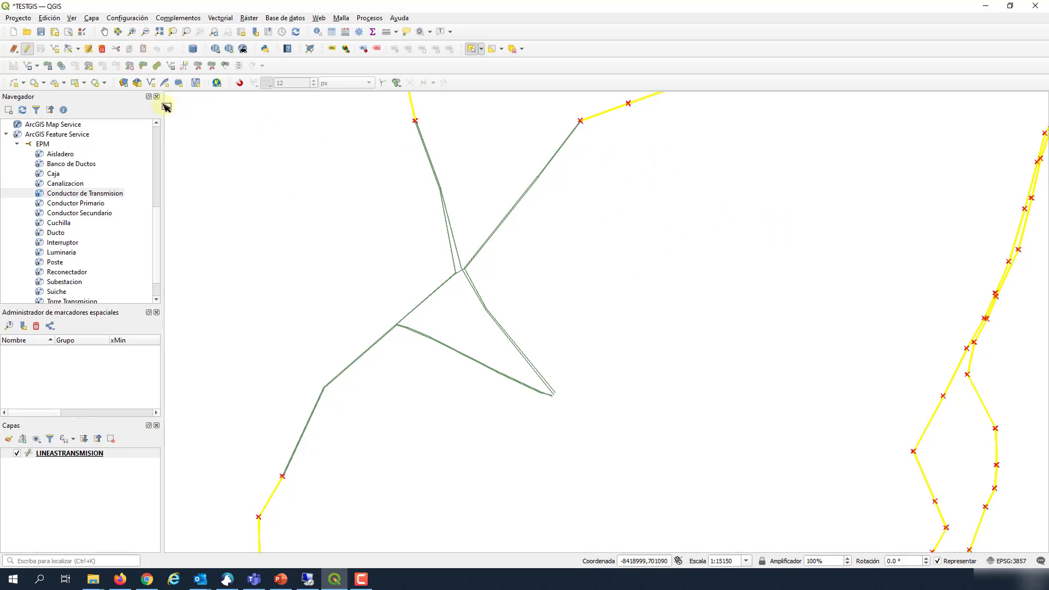
pyautogui.click(102, 50)
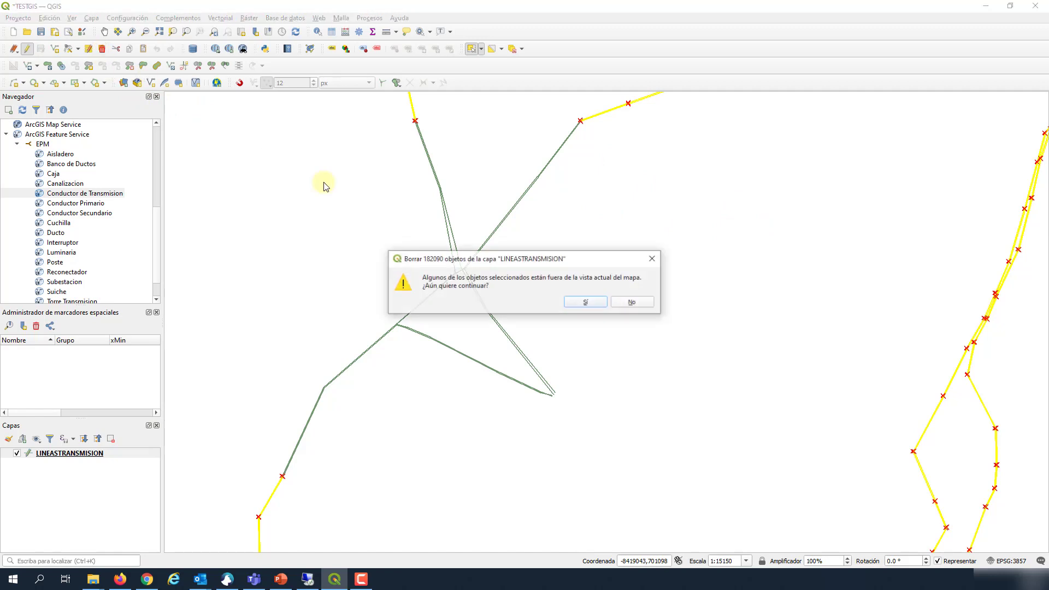
pyautogui.click(586, 304)
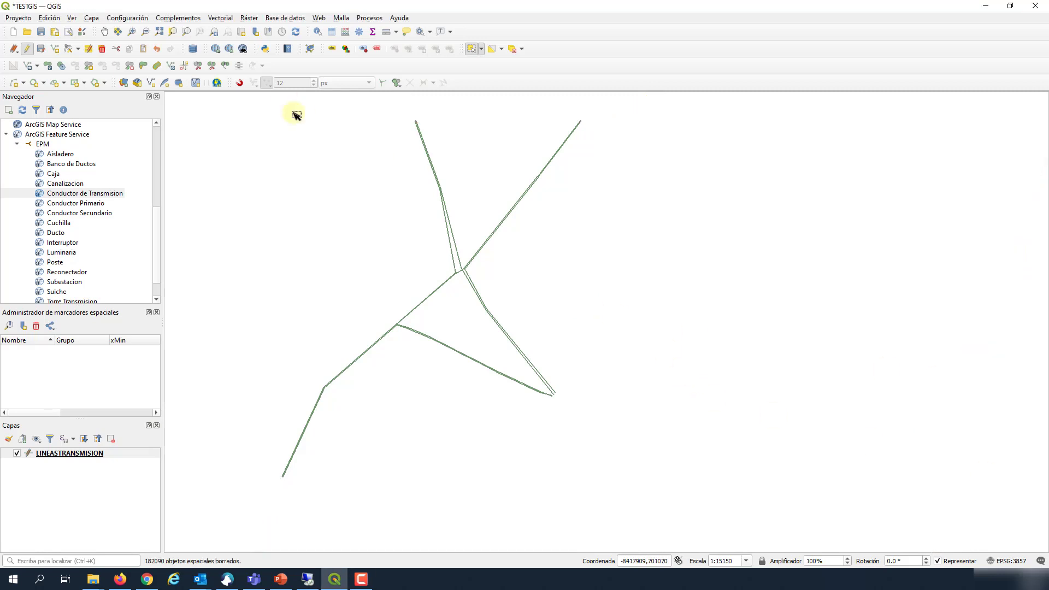
# Step: Stop editing and save the deletions to the LINEASTRANSMISION layer
pyautogui.hotkey('alt', 'Tab')
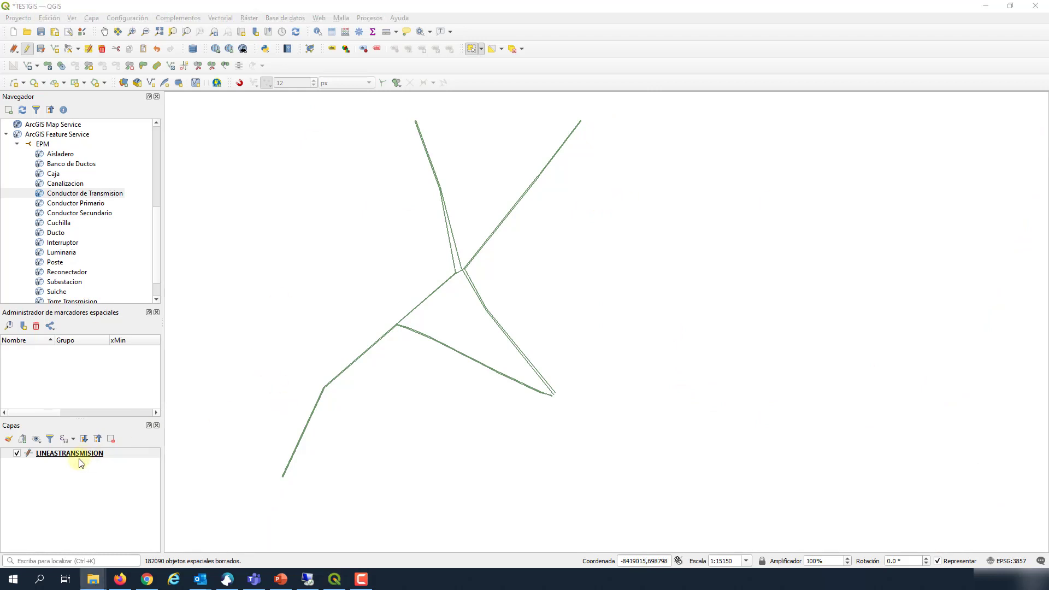
pyautogui.click(26, 49)
pyautogui.click(512, 298)
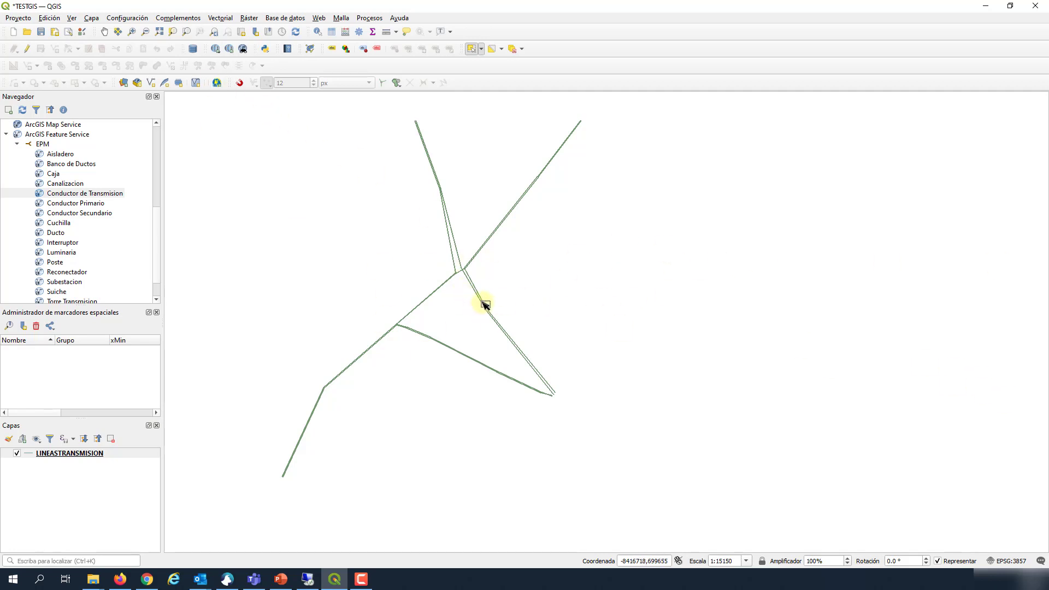
pyautogui.click(486, 308)
# Step: Check the LINEASTRANSMISION .shp and .dbf files in ARCHIVOS SHP, then save the TESTGIS project in QGIS
pyautogui.moveTo(1048, 218); pyautogui.dragTo(437, 1)
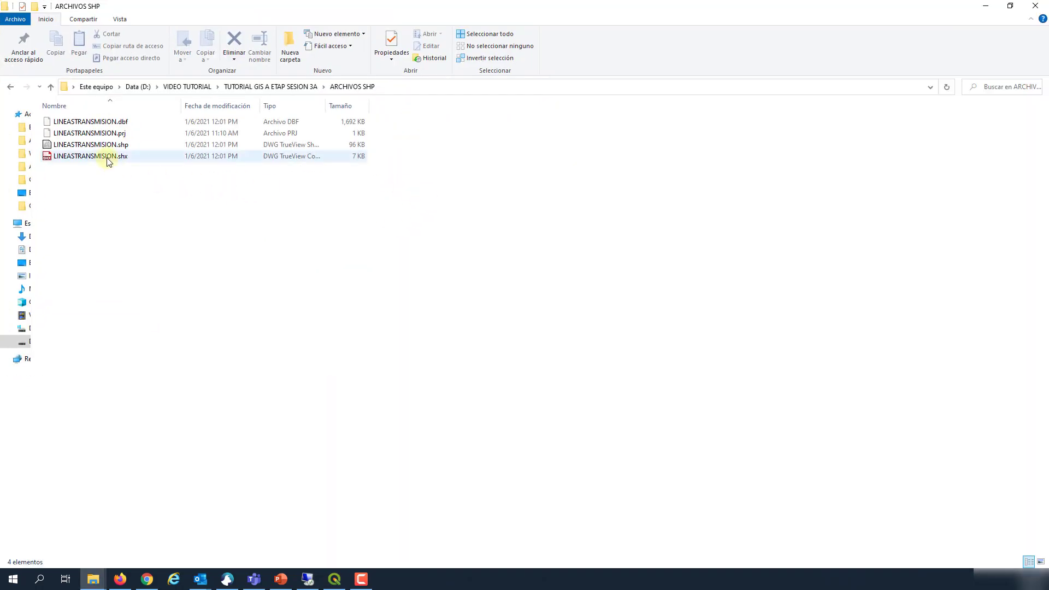
pyautogui.click(104, 145)
pyautogui.click(103, 121)
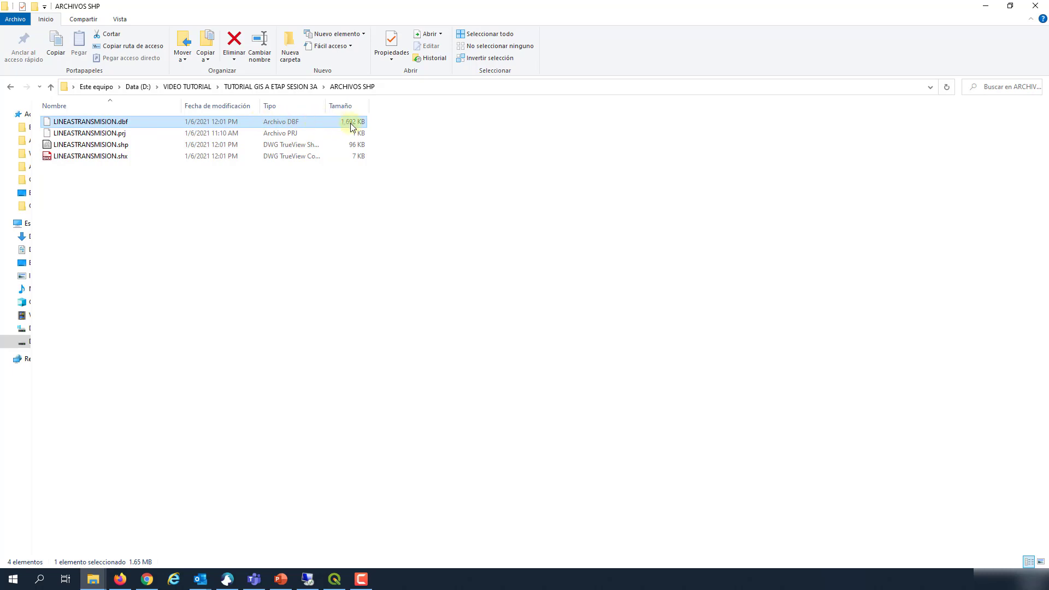
pyautogui.click(989, 8)
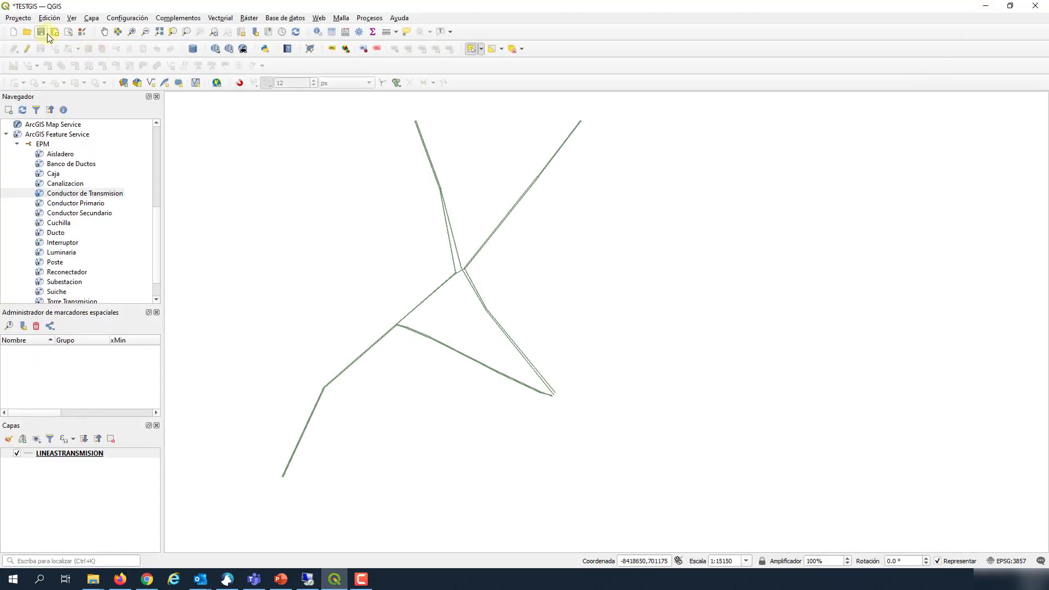
pyautogui.click(41, 33)
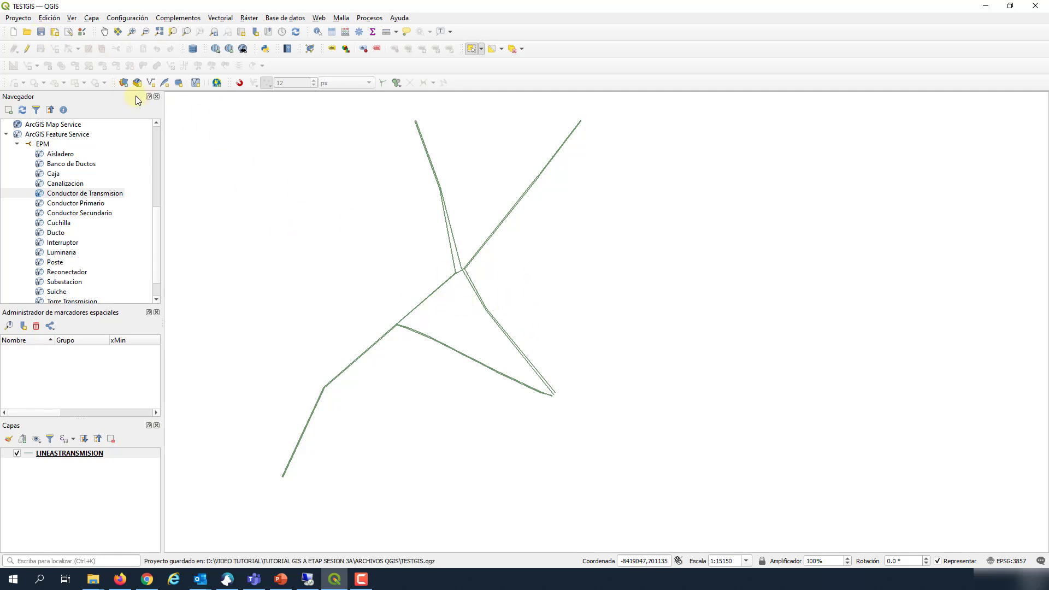
# Step: Review the LINEASTRANSMISION attribute table, then save the TESTGIS project
pyautogui.rightClick(67, 453)
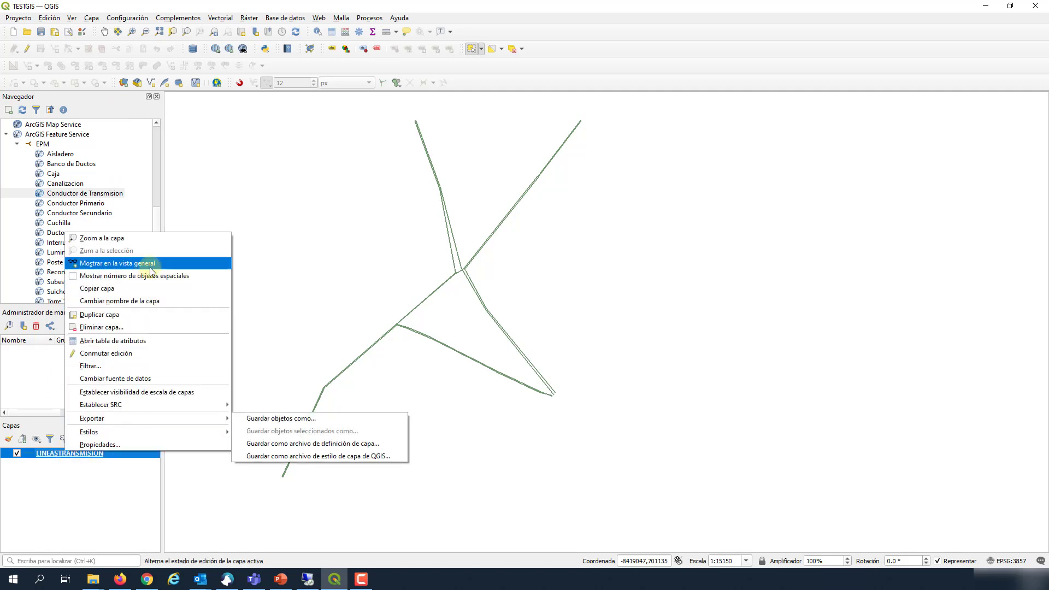
pyautogui.click(126, 343)
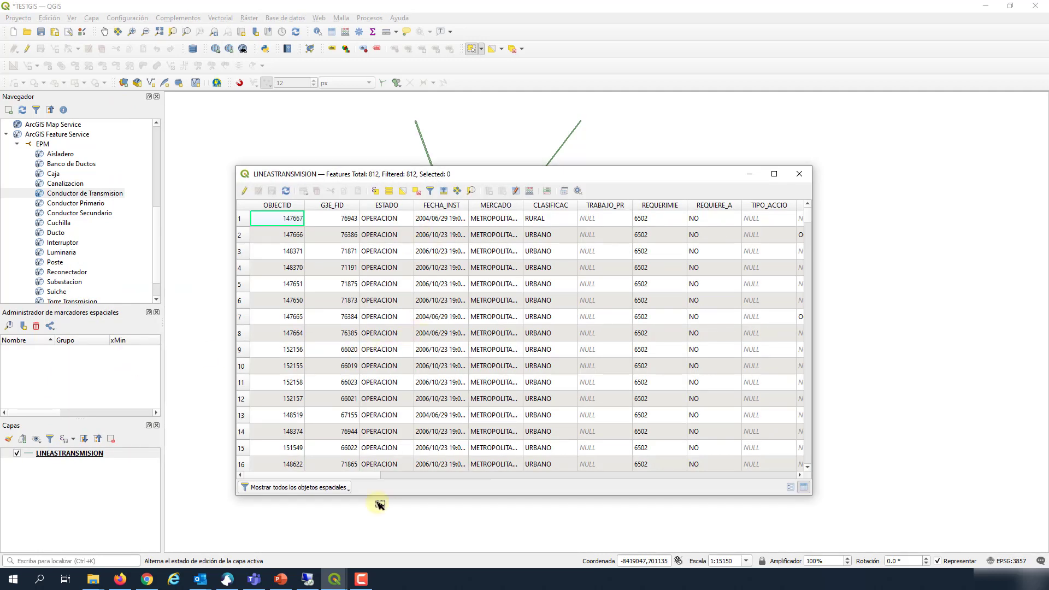
pyautogui.moveTo(345, 477); pyautogui.dragTo(266, 470)
pyautogui.click(799, 174)
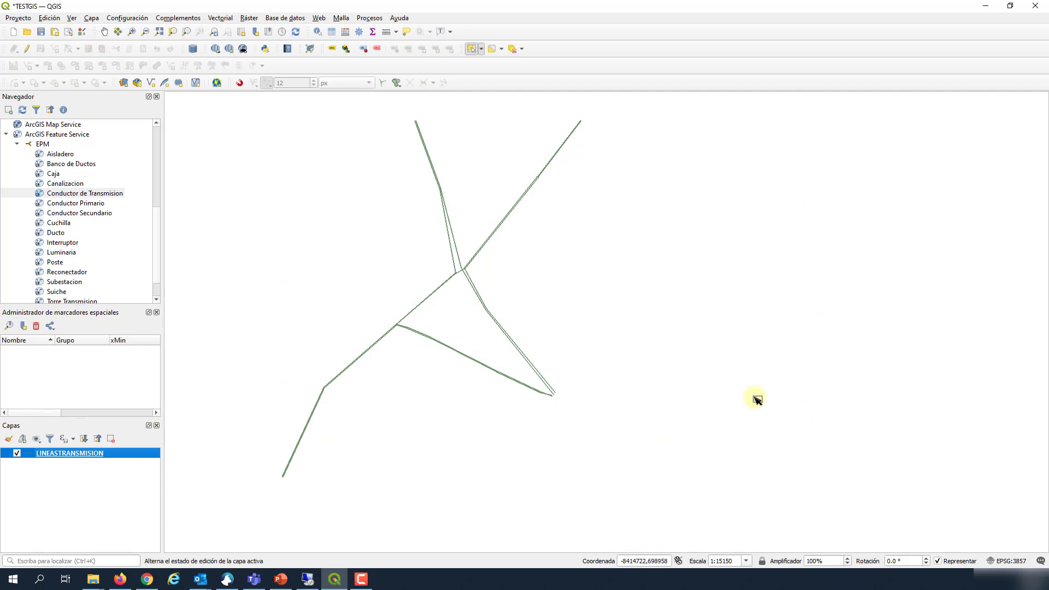
pyautogui.click(41, 31)
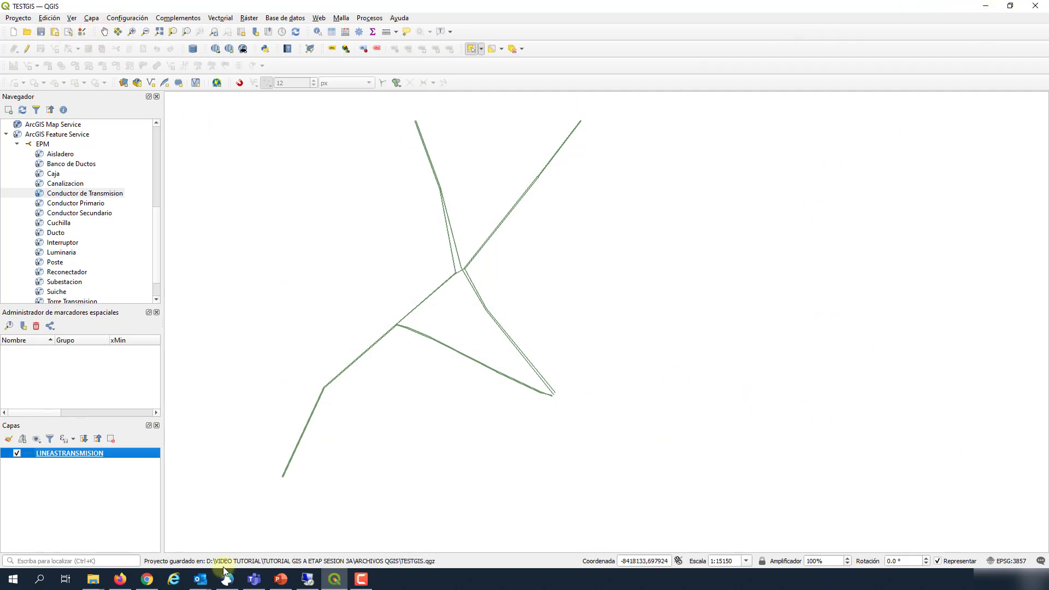
# Step: Close QGIS and select all four LINEASTRANSMISION files in the ARCHIVOS SHP folder
pyautogui.moveTo(101, 584)
pyautogui.click(64, 557)
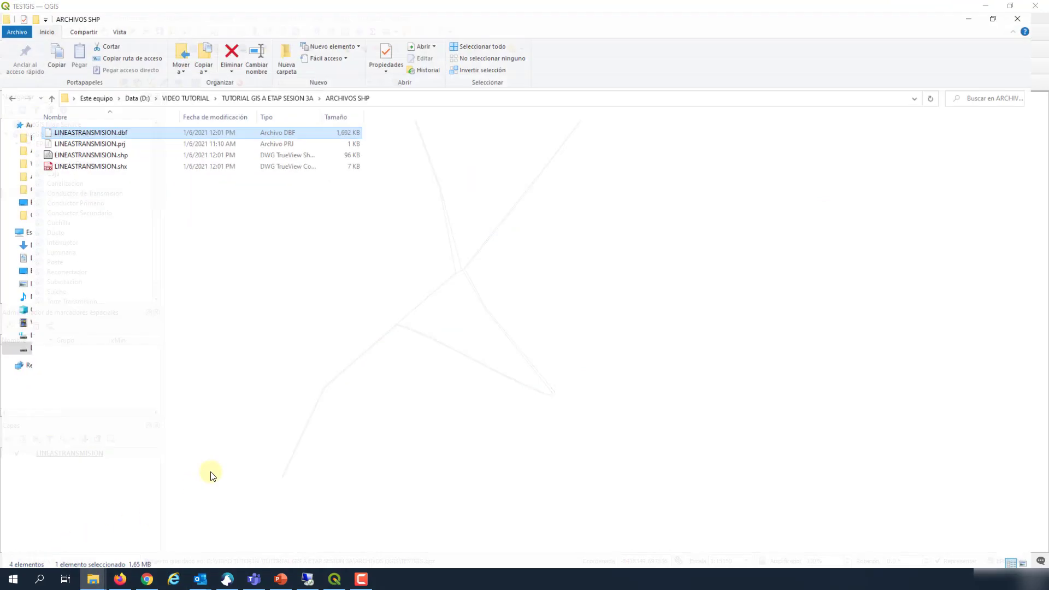
pyautogui.click(334, 579)
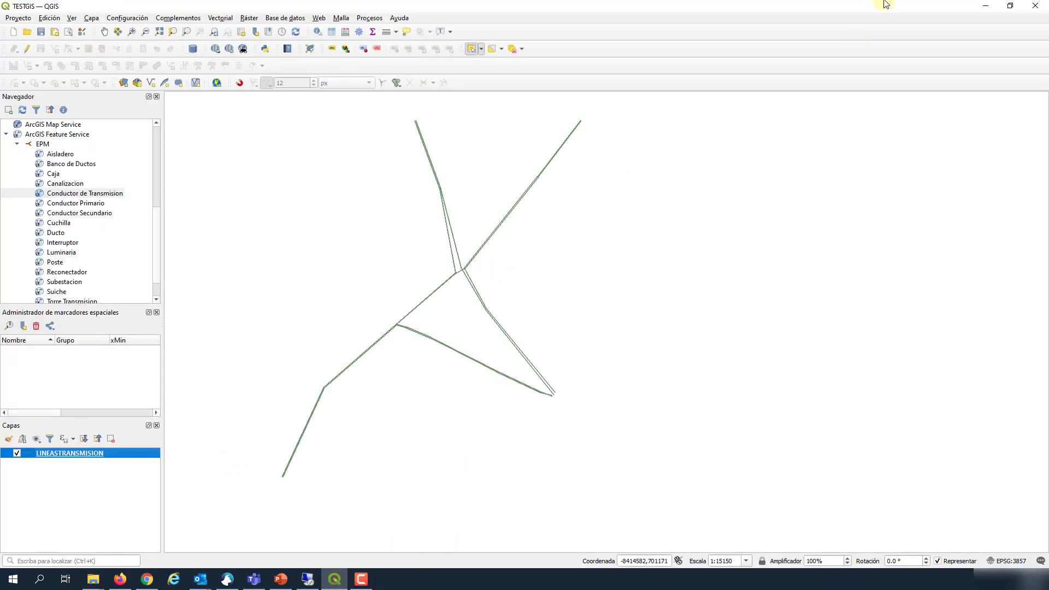
pyautogui.click(1035, 8)
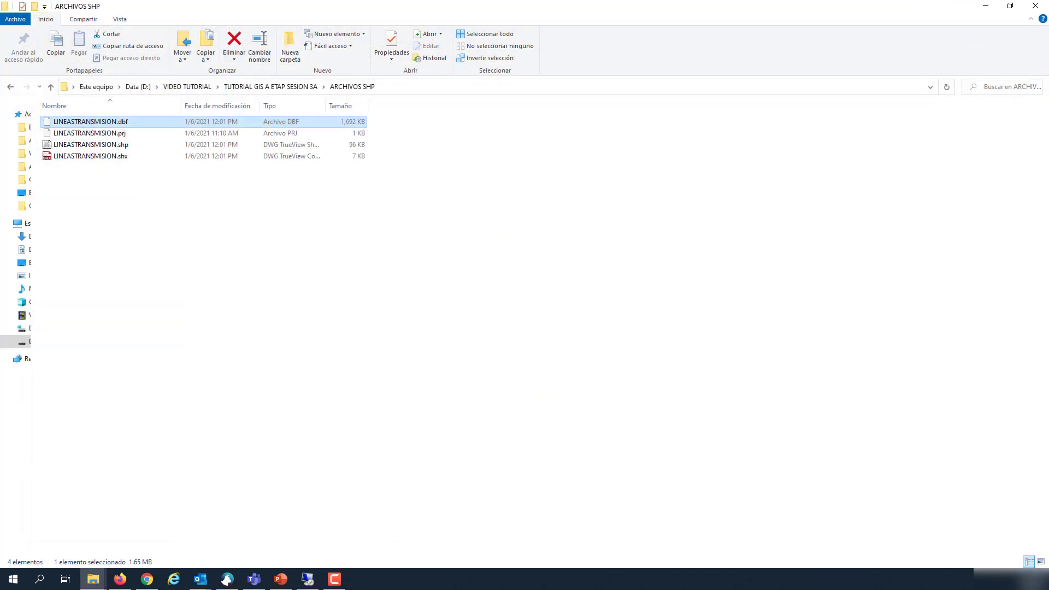
pyautogui.click(180, 164)
pyautogui.moveTo(134, 211); pyautogui.dragTo(78, 124)
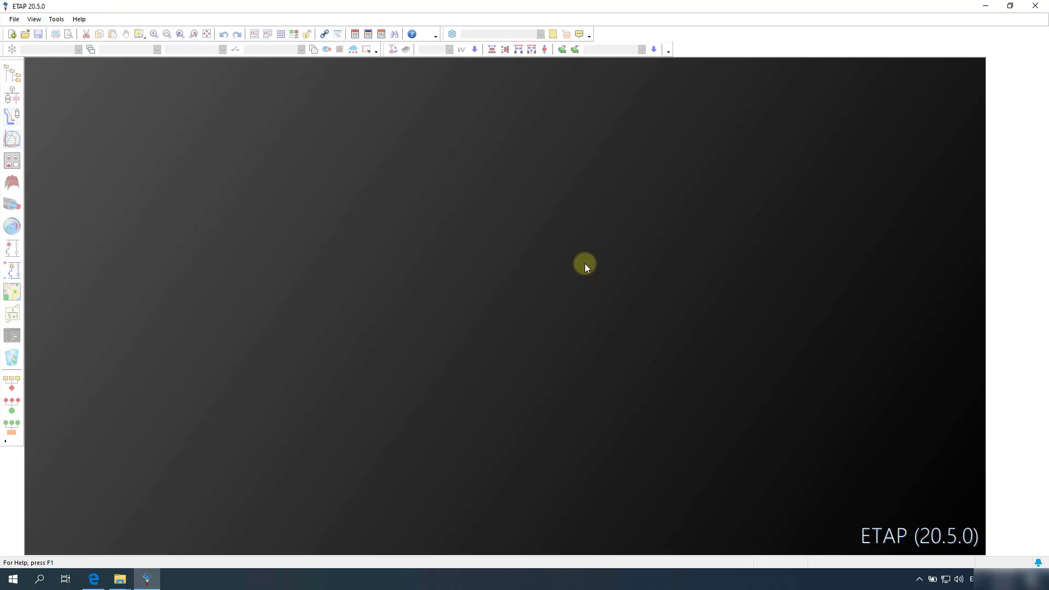
# Step: Start a new ETAP project named GISTRANSMISION in the TUTORIAL GIS SESION 3A folder
pyautogui.click(14, 19)
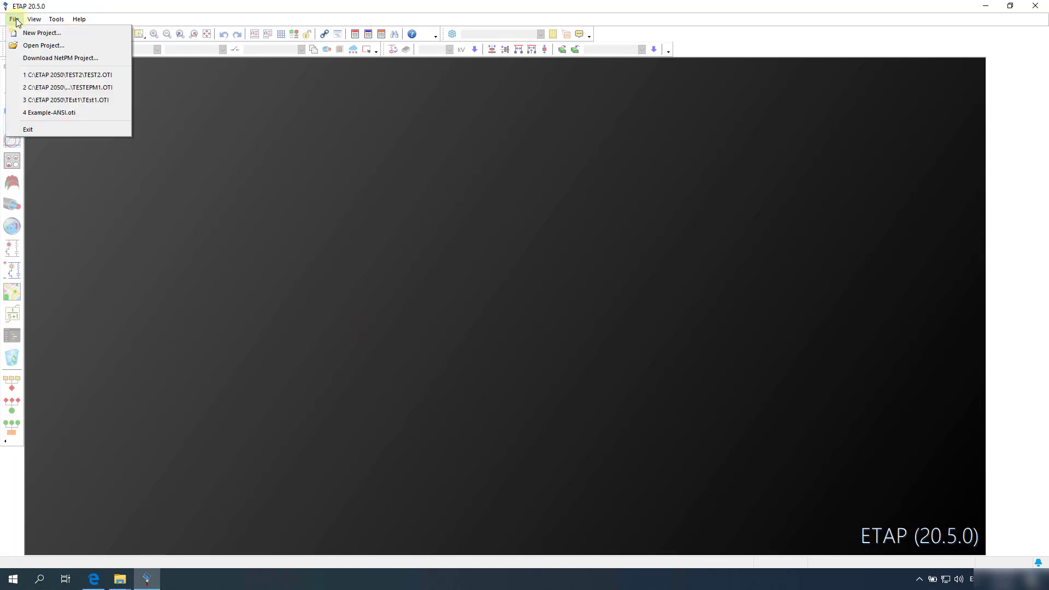
pyautogui.click(38, 32)
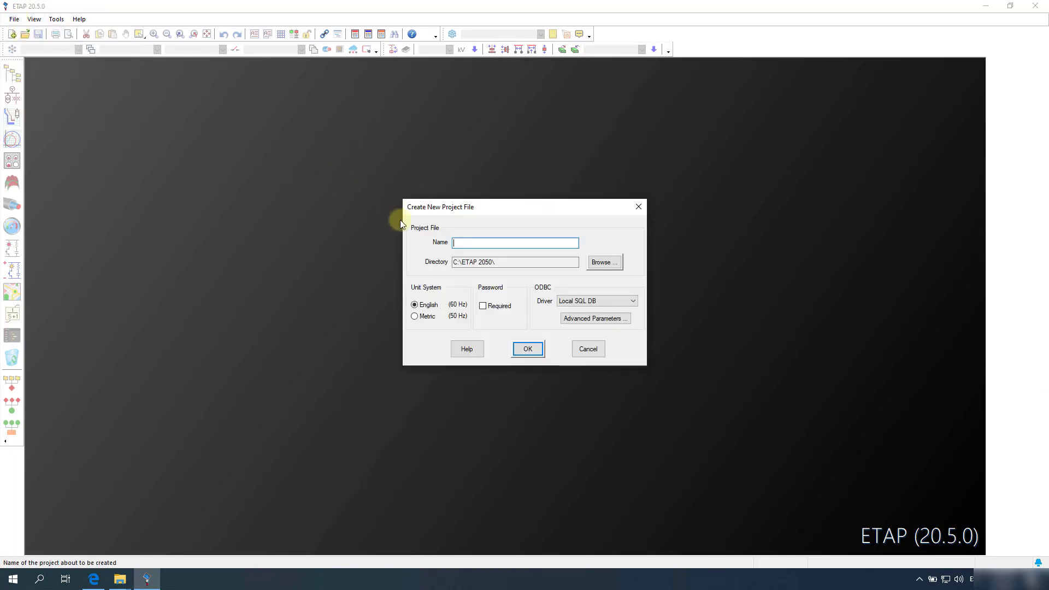
pyautogui.click(604, 262)
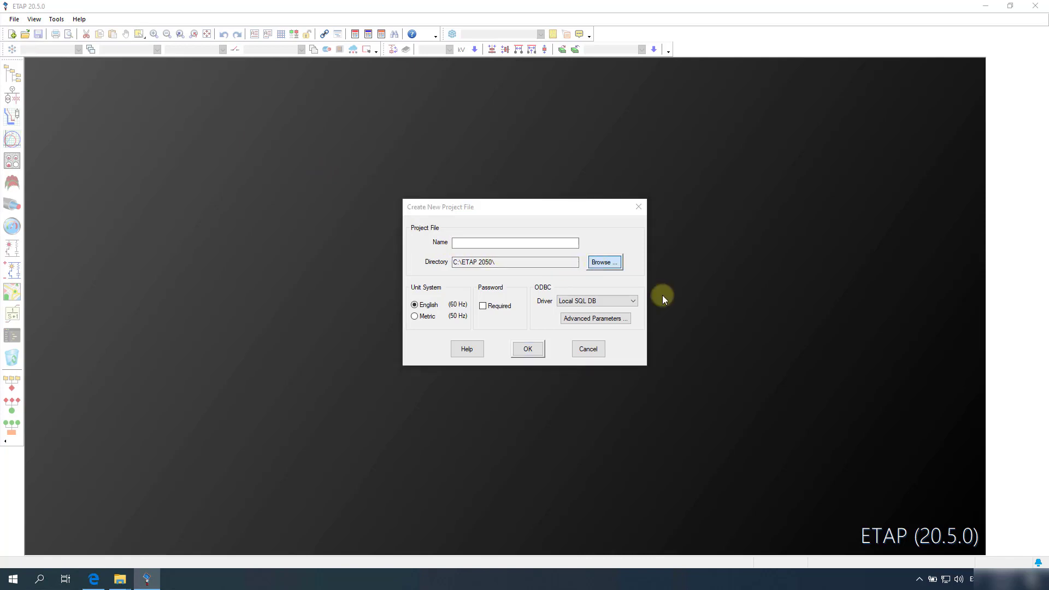
pyautogui.scroll(4, 150, 230)
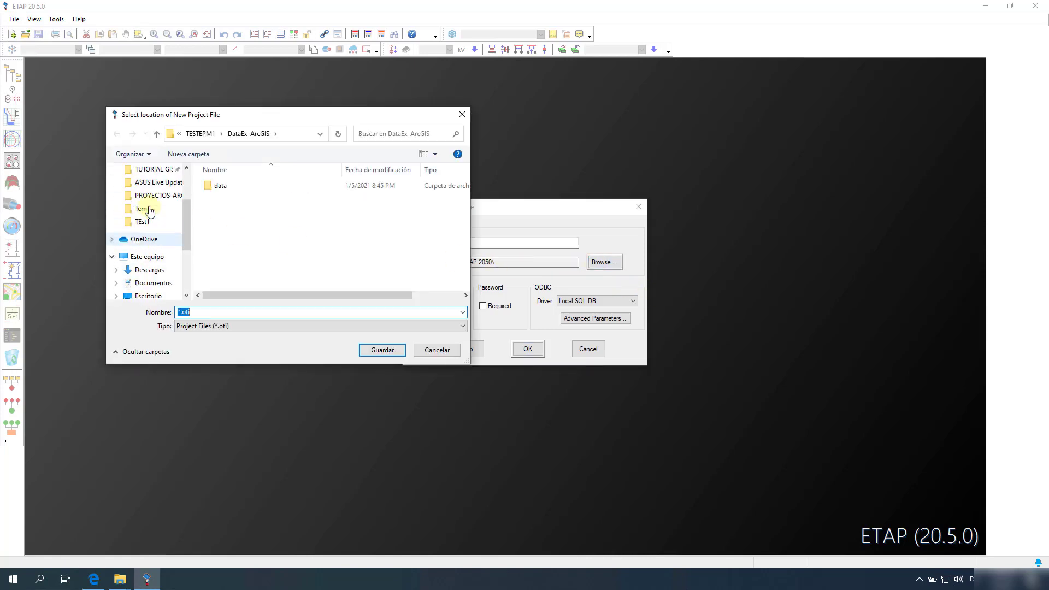
pyautogui.click(148, 224)
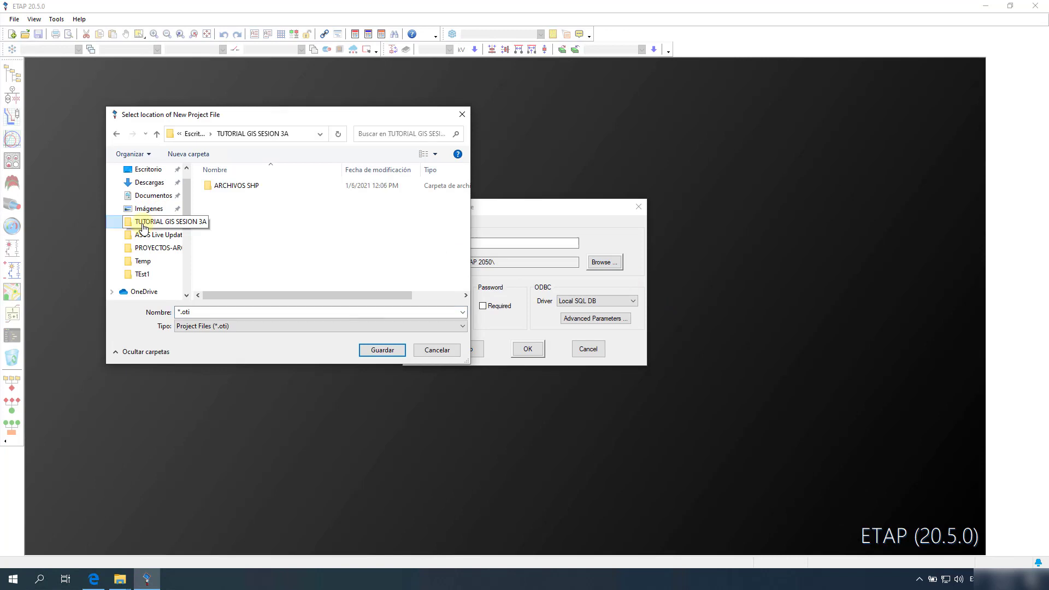
pyautogui.click(181, 315)
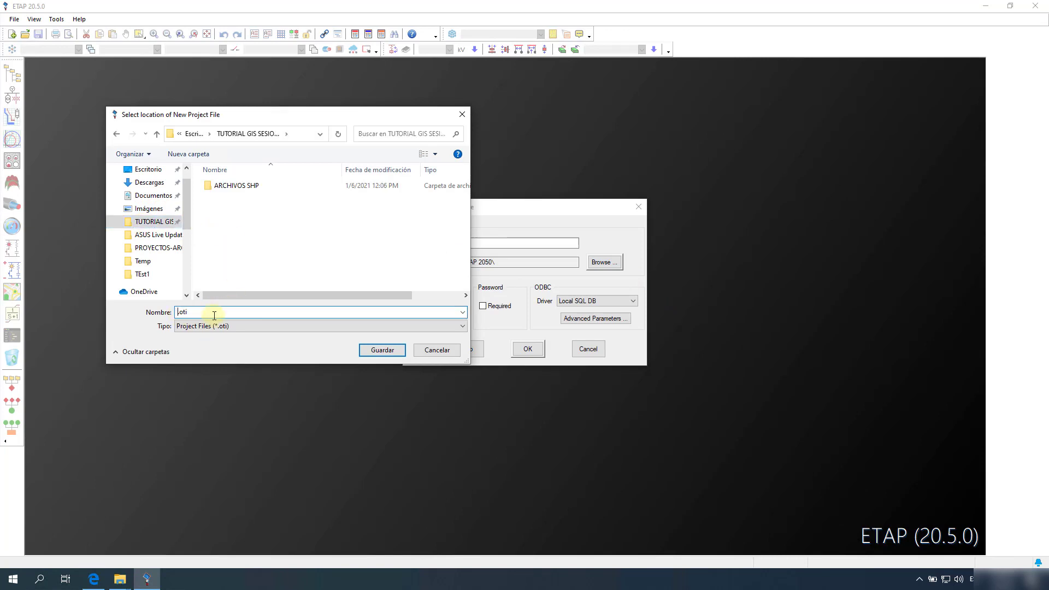
pyautogui.write('GISTRANSMISION')
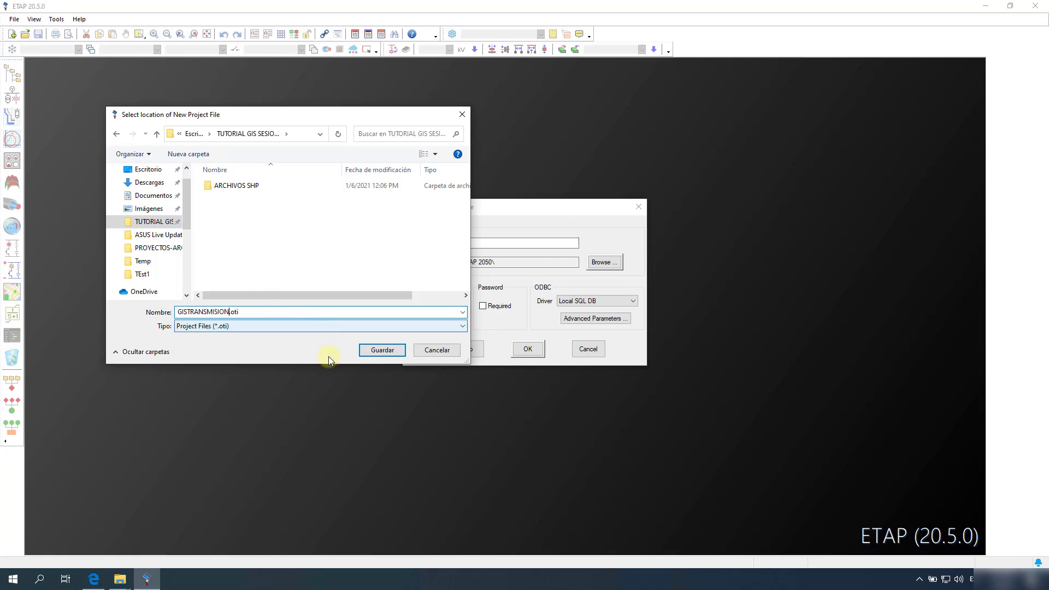
pyautogui.click(376, 352)
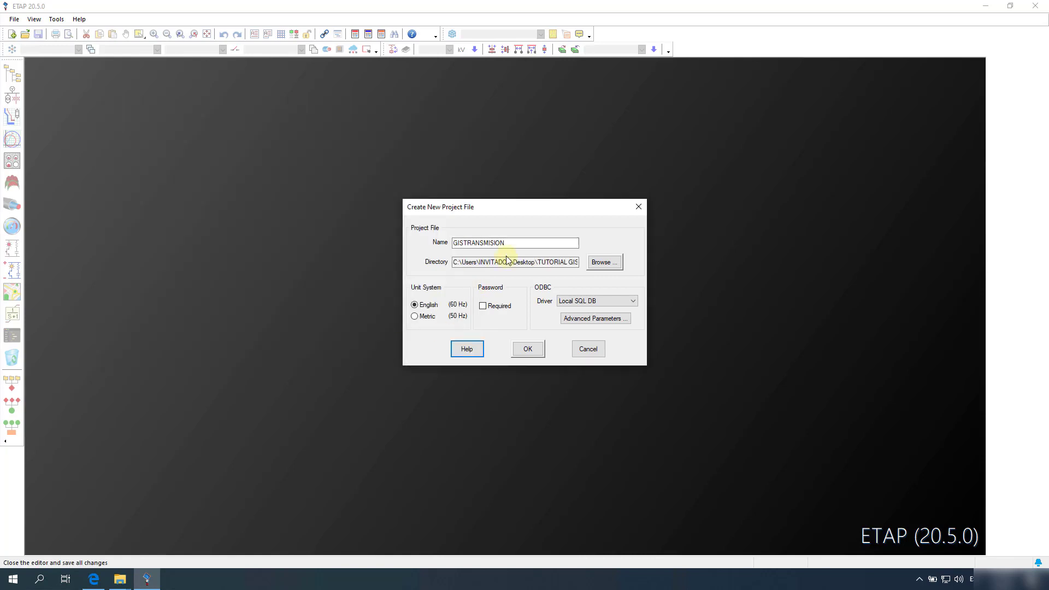
# Step: Create the project and log in with Project Master & Editor access
pyautogui.click(528, 350)
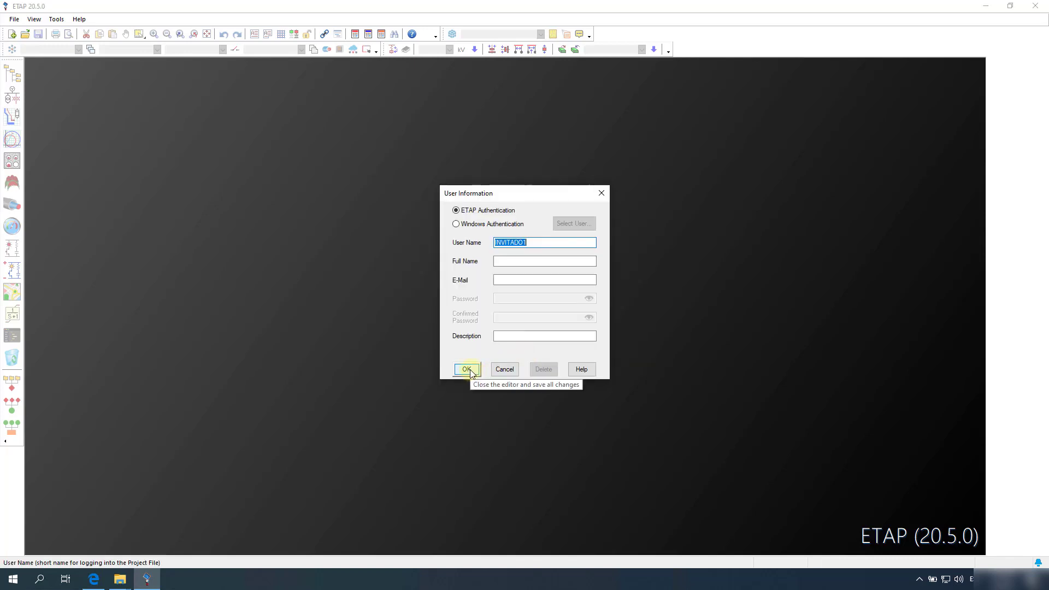
pyautogui.click(473, 372)
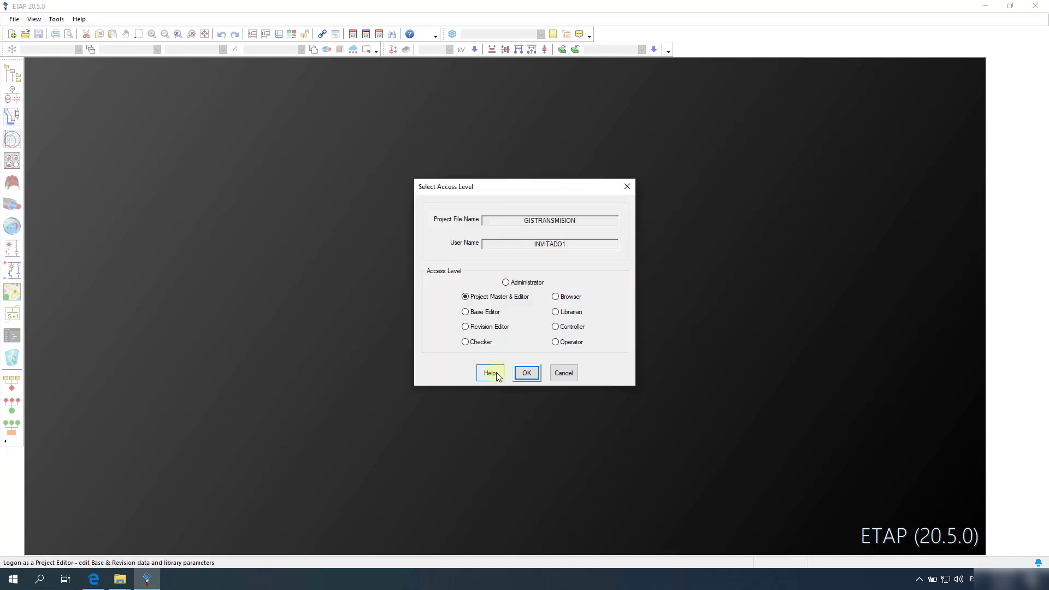
pyautogui.click(526, 373)
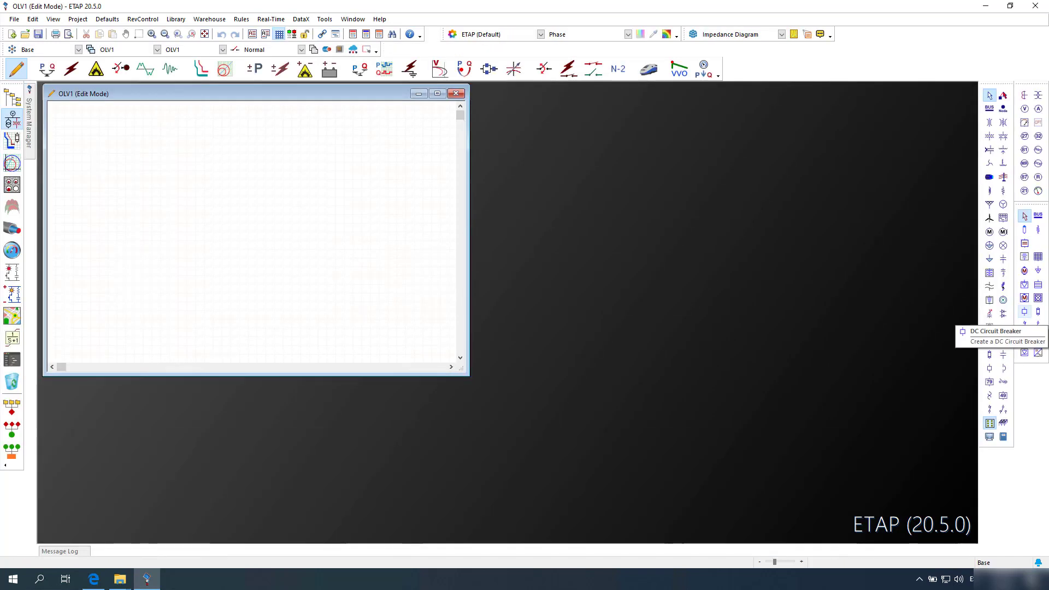
# Step: Maximize OLV1, save the project, and add an empty GIS map presentation with ID GIS1
pyautogui.click(437, 95)
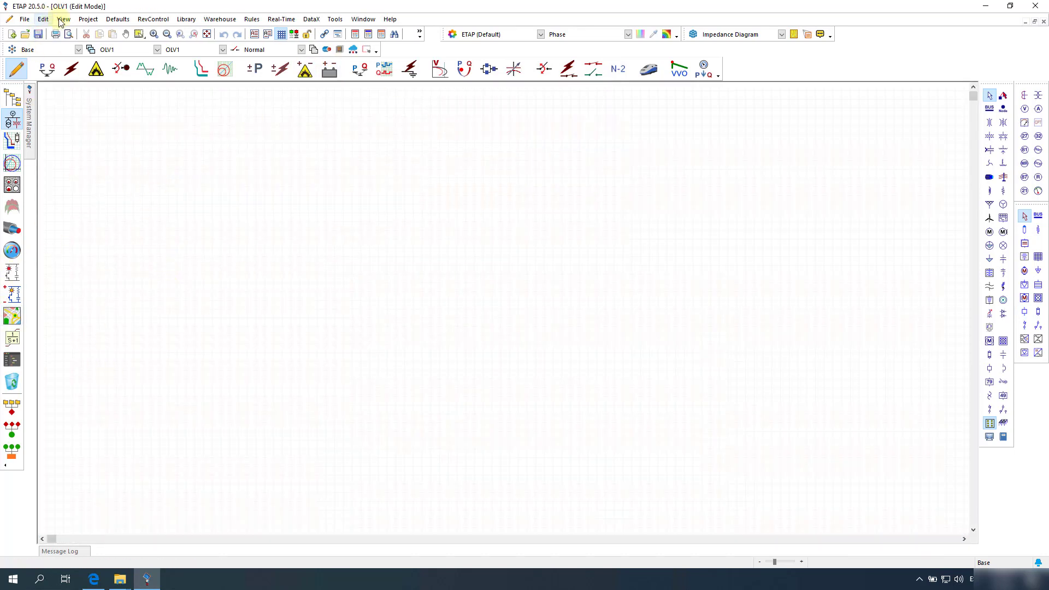
pyautogui.click(39, 34)
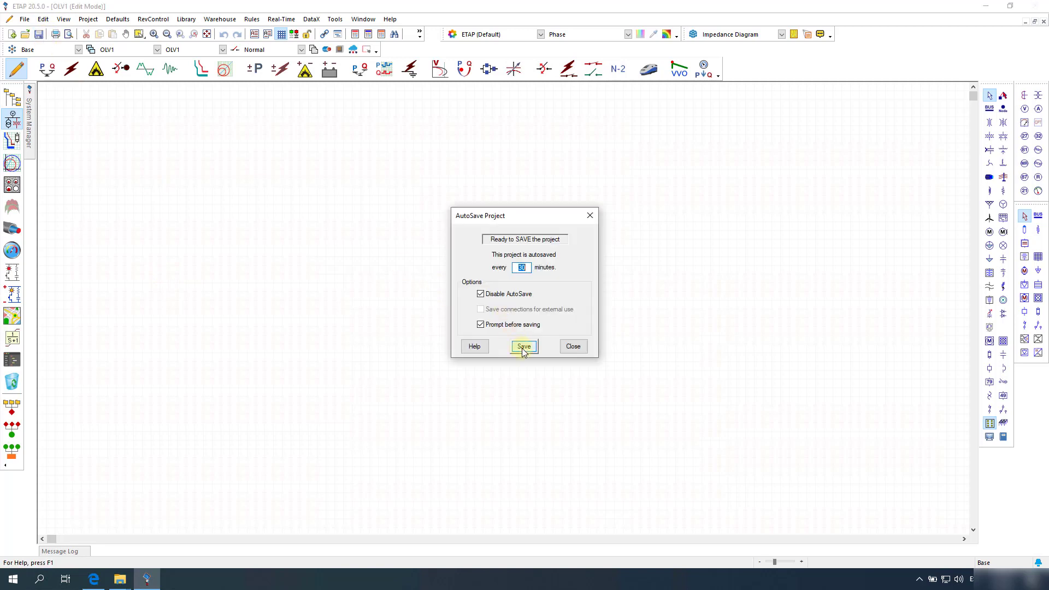
pyautogui.click(525, 345)
pyautogui.click(12, 316)
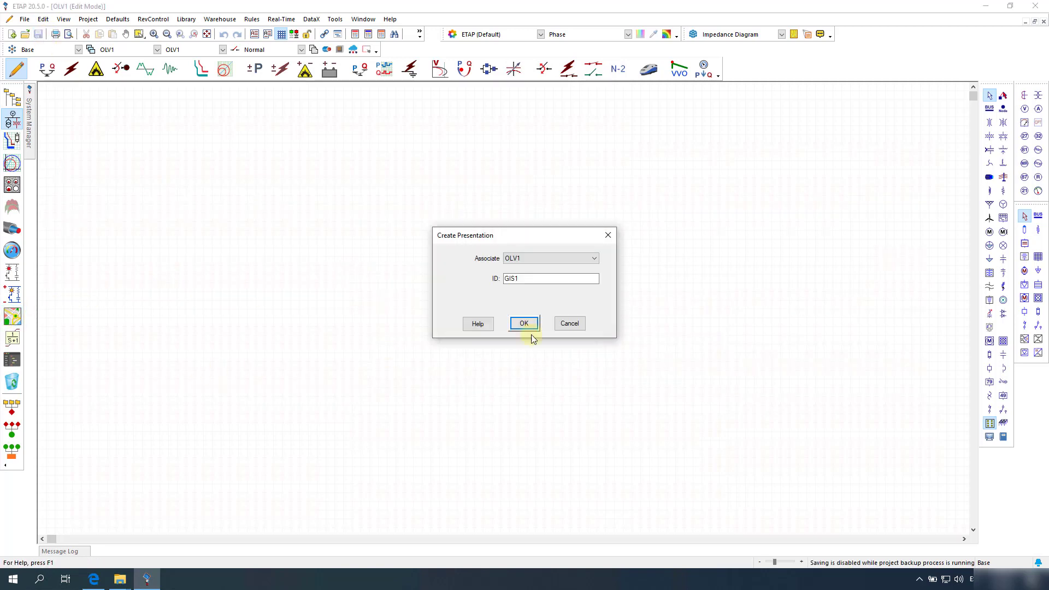
pyautogui.click(524, 324)
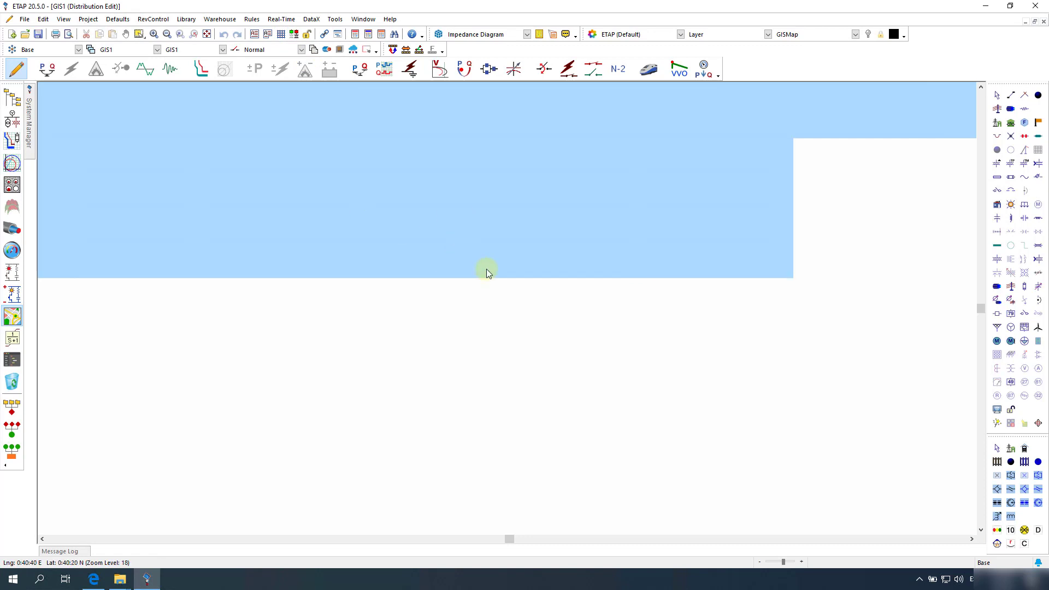
# Step: Open DataX > Import ESRI and cancel the map-file selection without loading any file
pyautogui.click(310, 19)
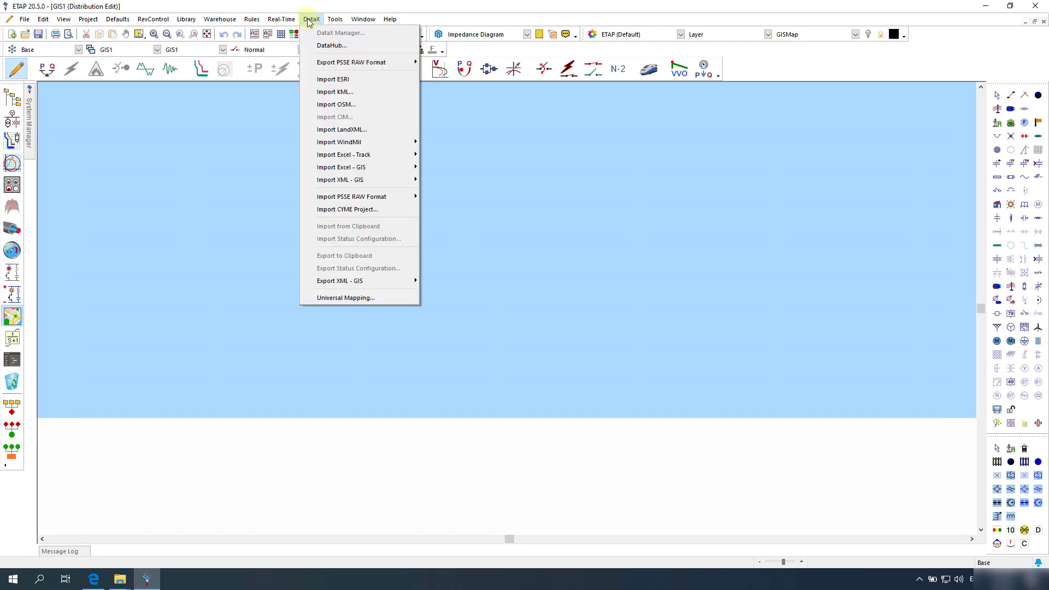
pyautogui.click(330, 78)
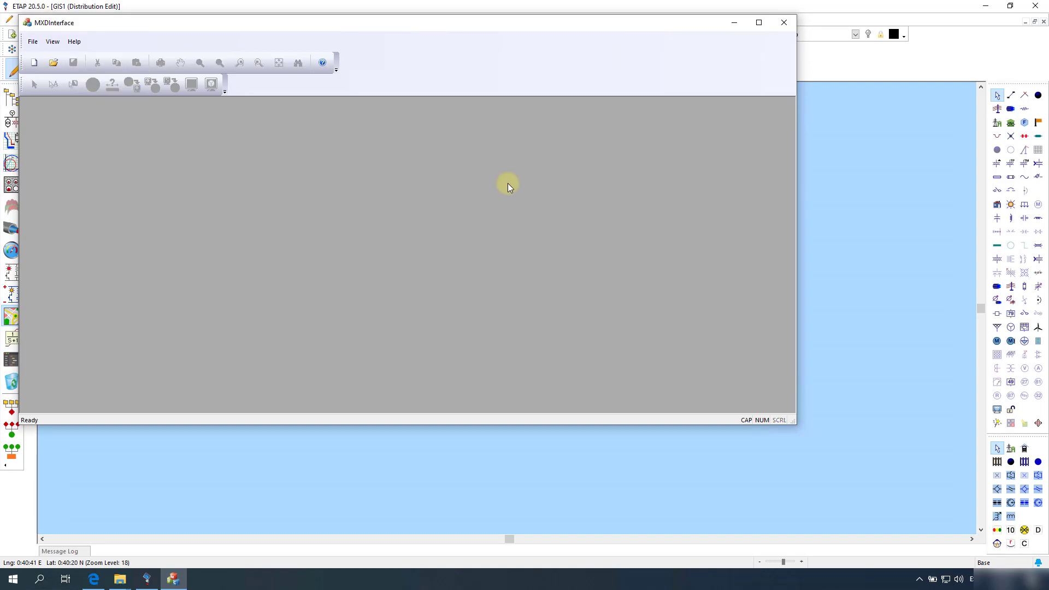
pyautogui.click(35, 65)
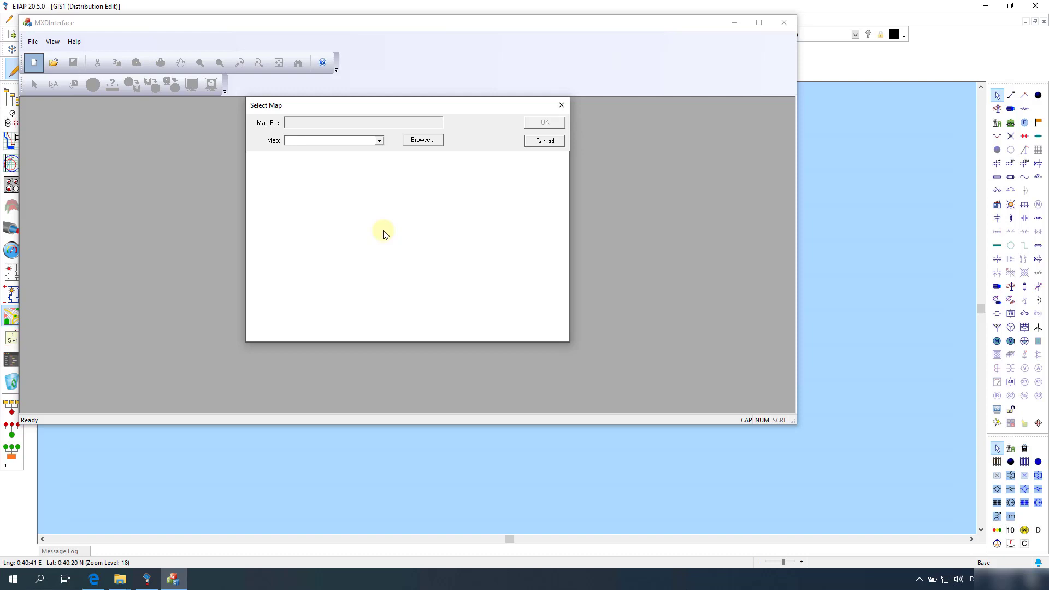
pyautogui.click(428, 143)
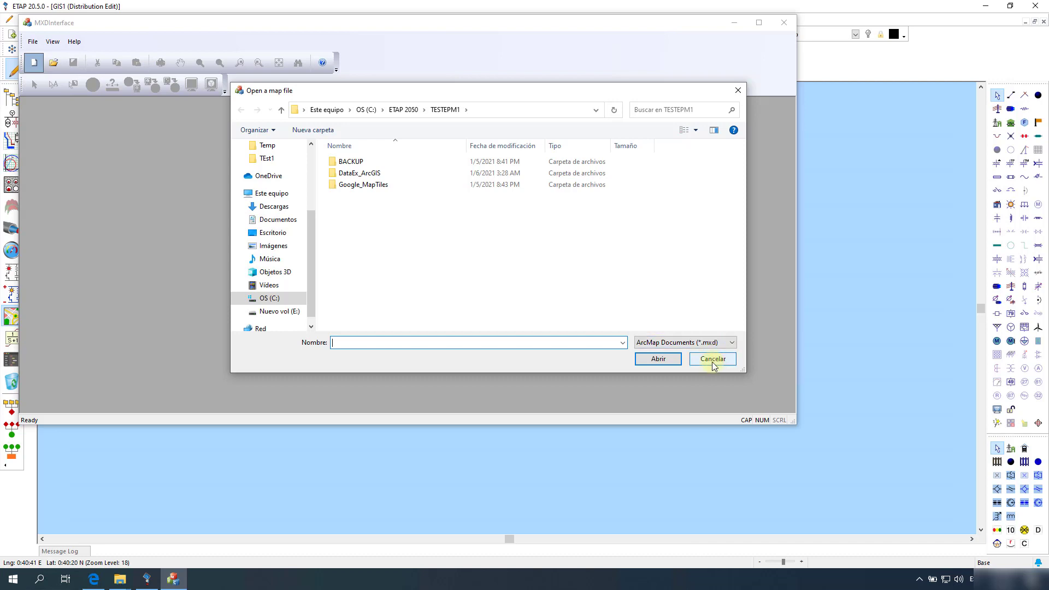
pyautogui.click(712, 360)
pyautogui.click(544, 141)
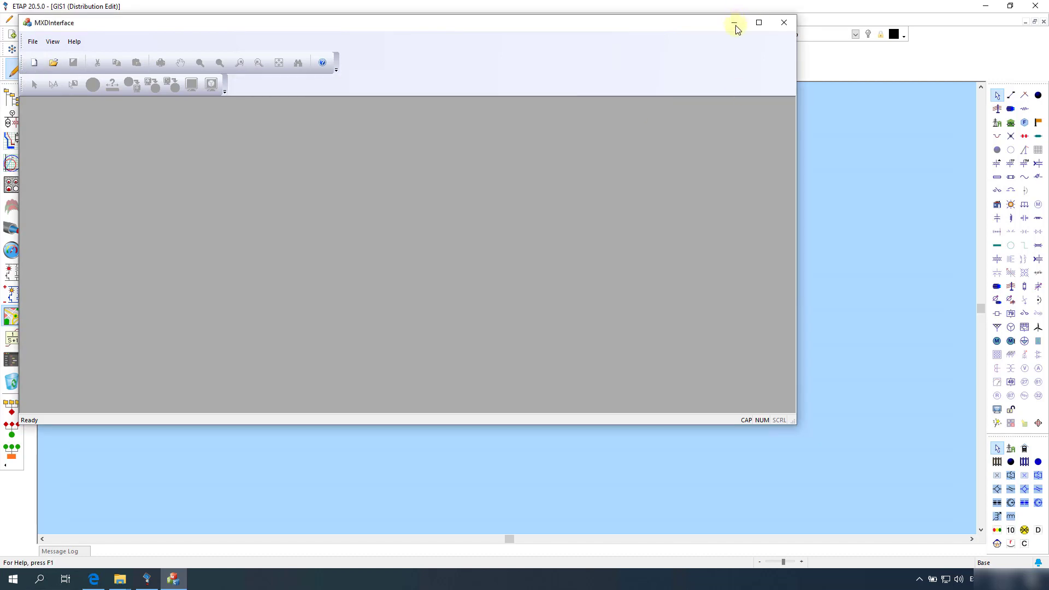
# Step: Close the MXDInterface window and save the project with the empty GIS1 map
pyautogui.click(784, 22)
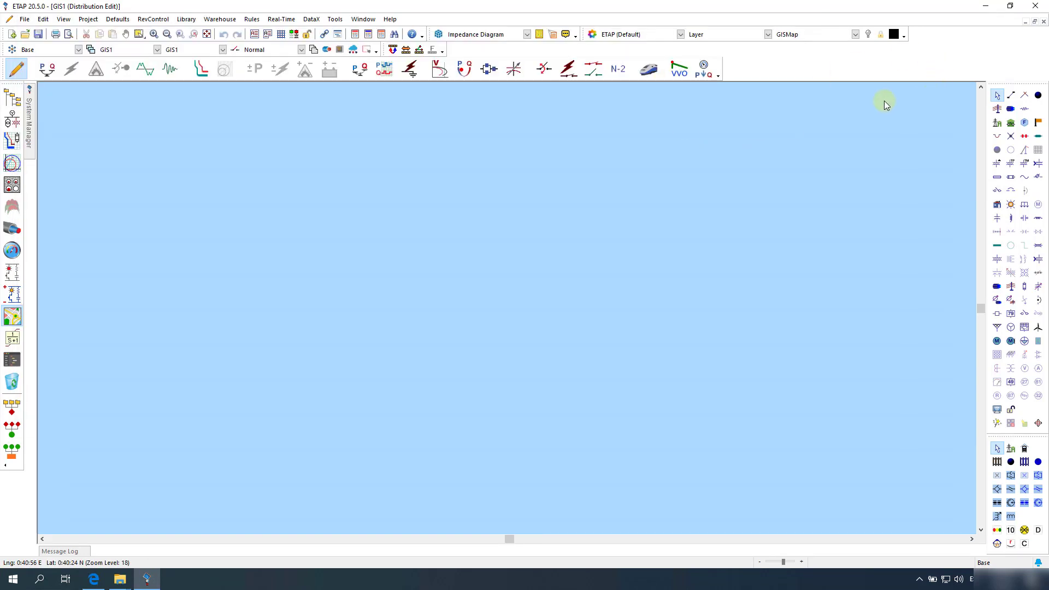
pyautogui.click(40, 35)
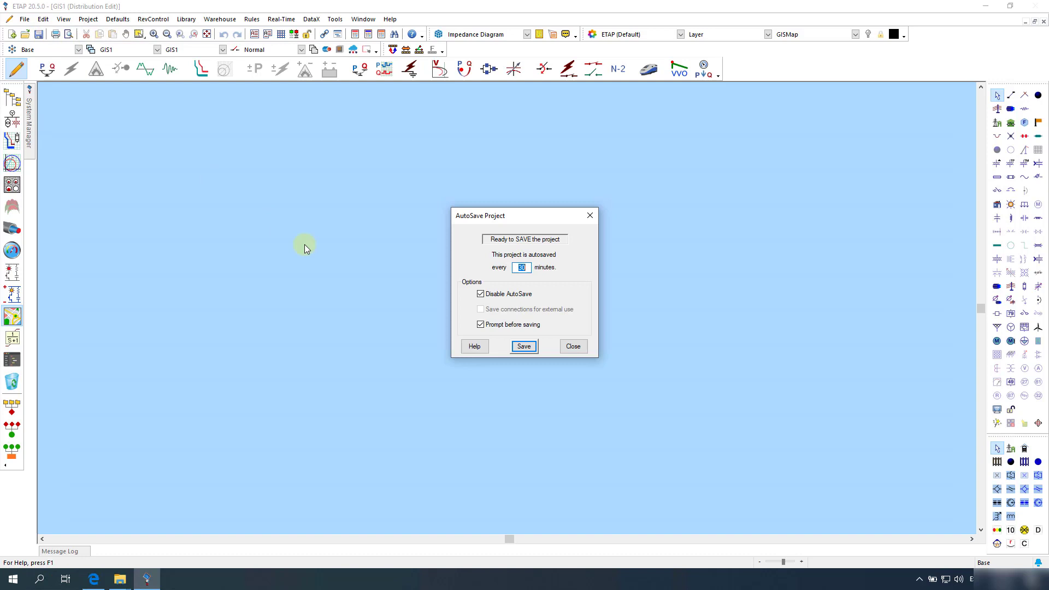
pyautogui.click(563, 350)
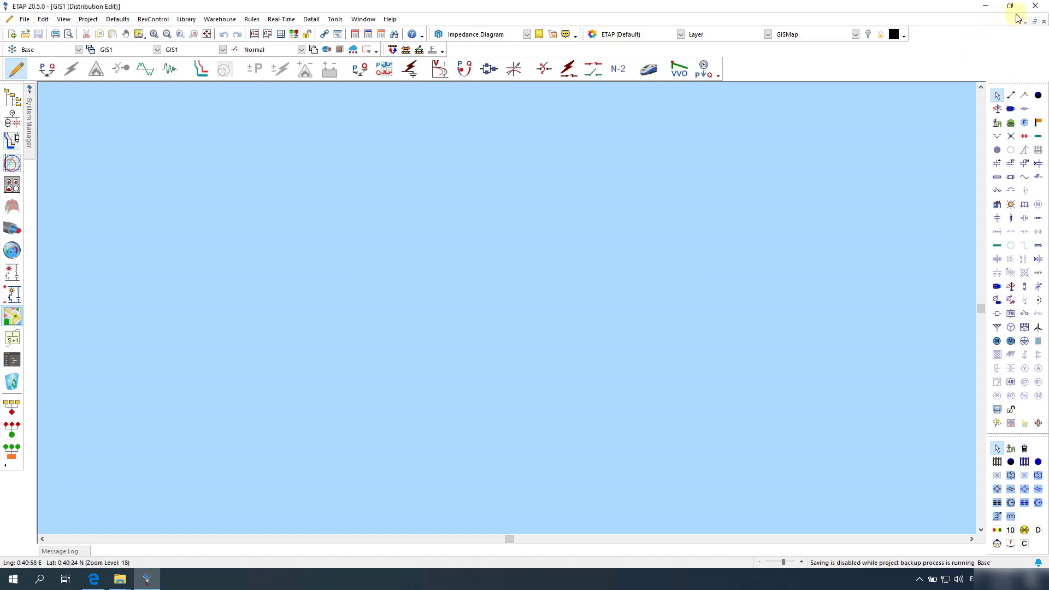
# Step: Save the empty ArcMap document as GISTRANS.mxd in Desktop > ARCHIVOS ARCGIS
pyautogui.click(1042, 12)
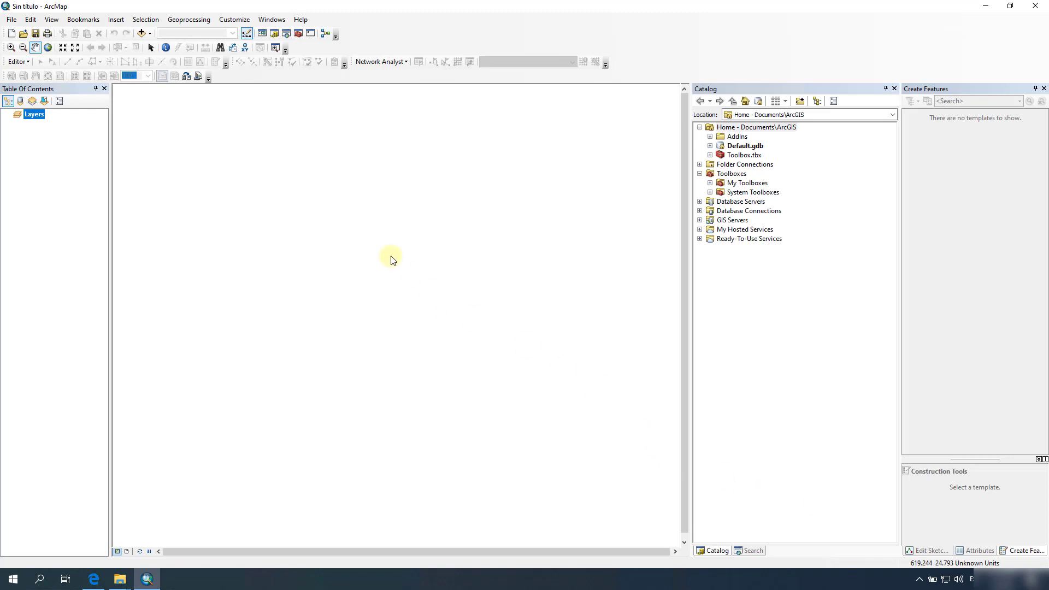
pyautogui.click(11, 19)
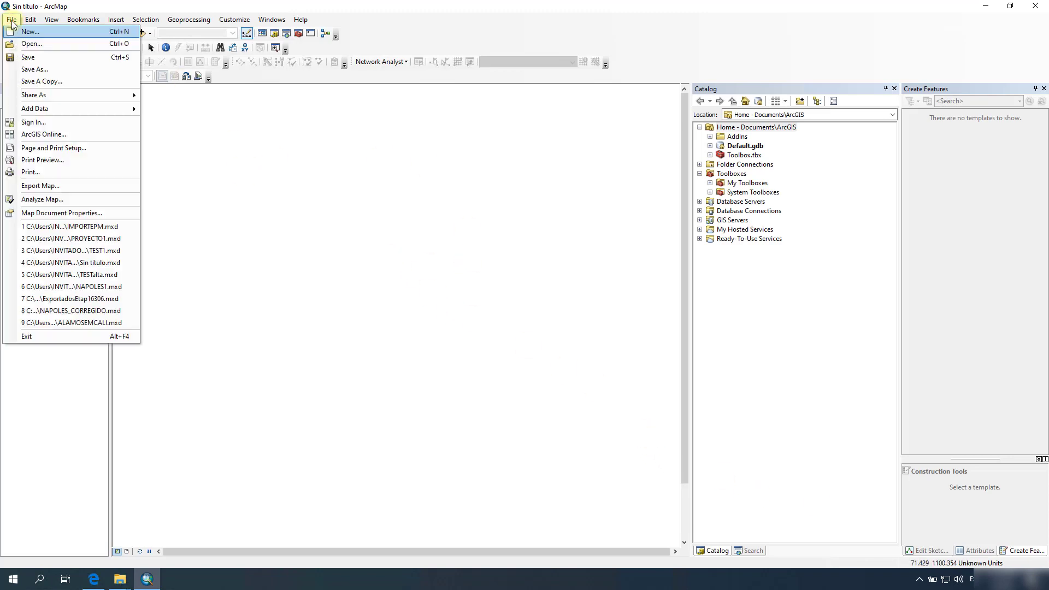
pyautogui.click(34, 70)
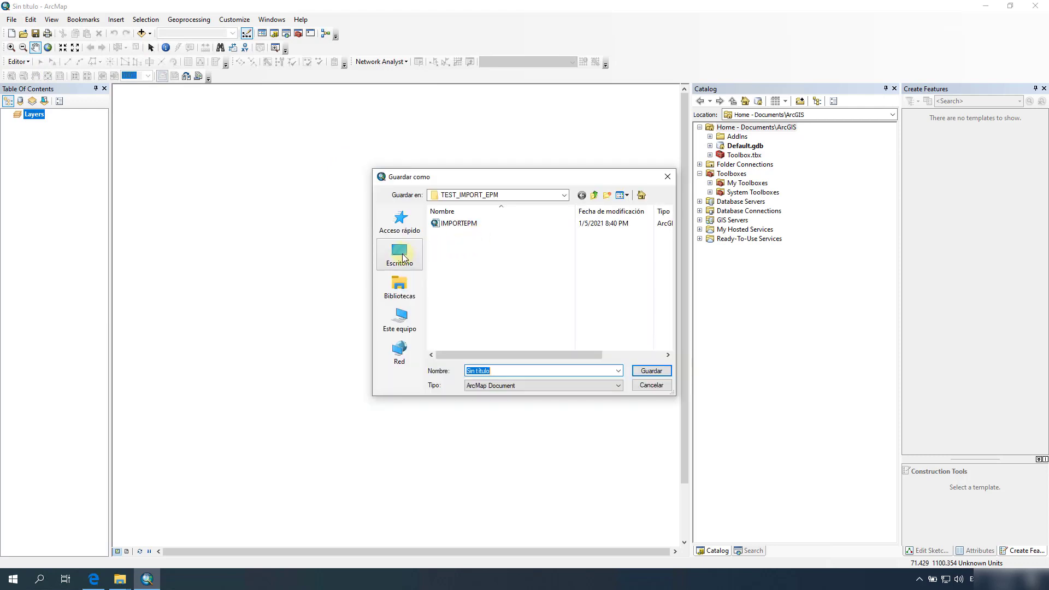
pyautogui.click(402, 256)
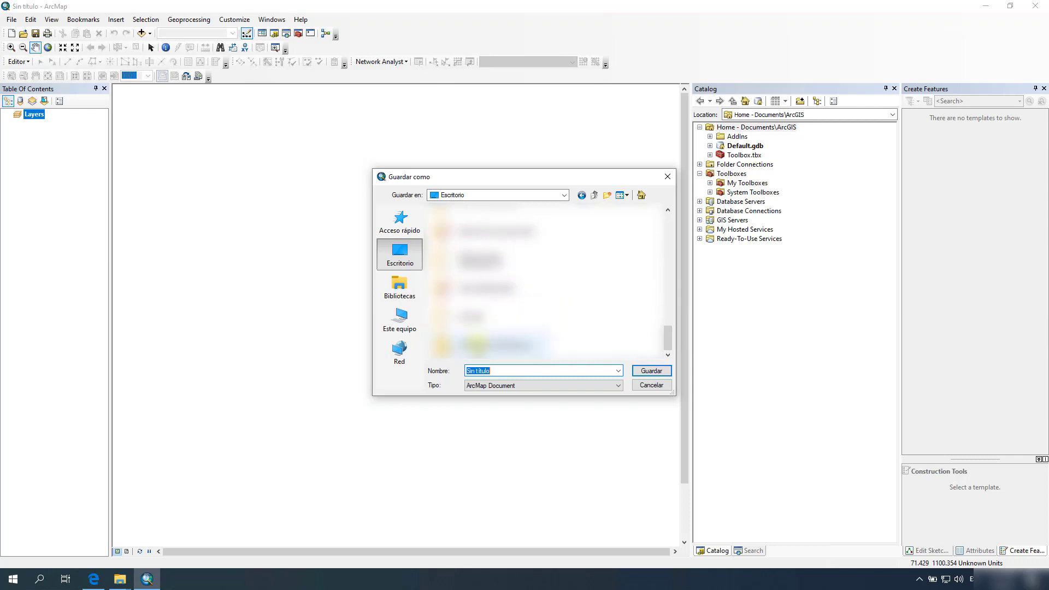
pyautogui.click(470, 356)
pyautogui.doubleClick(470, 358)
pyautogui.doubleClick(461, 227)
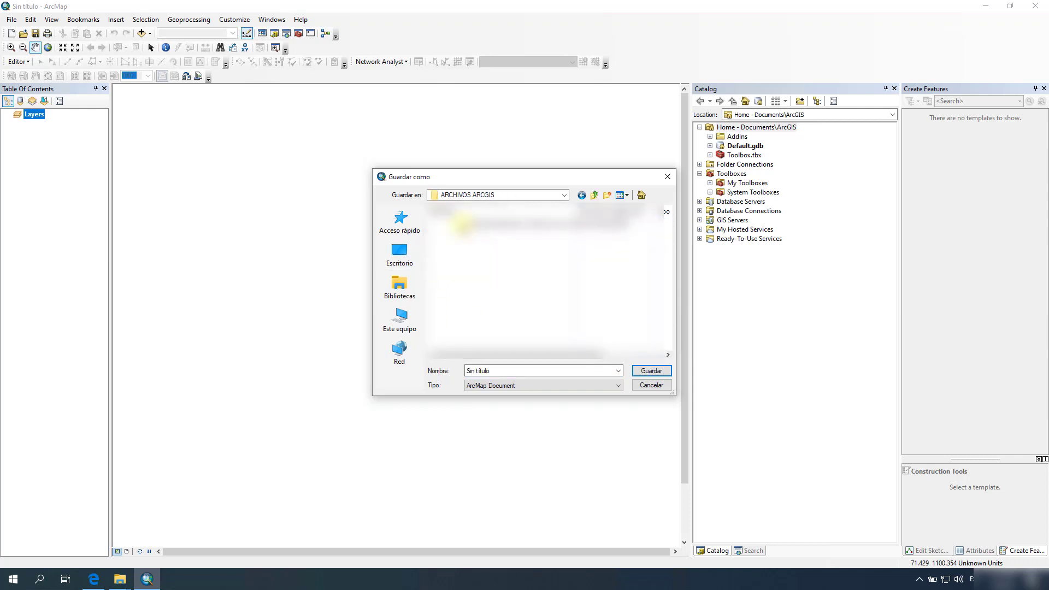
pyautogui.click(513, 370)
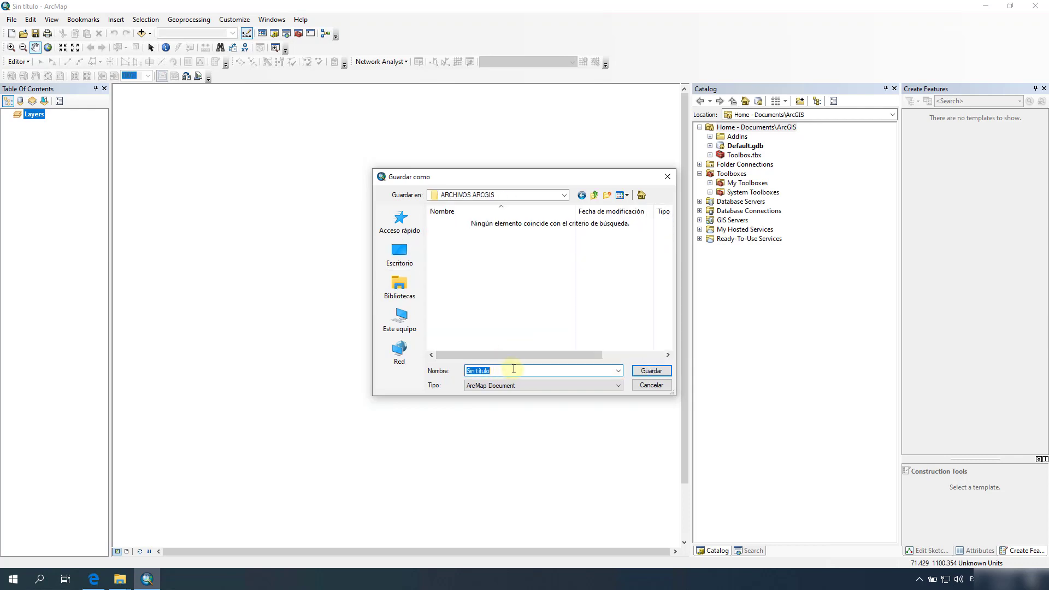
pyautogui.write('GISTRANS')
pyautogui.click(651, 373)
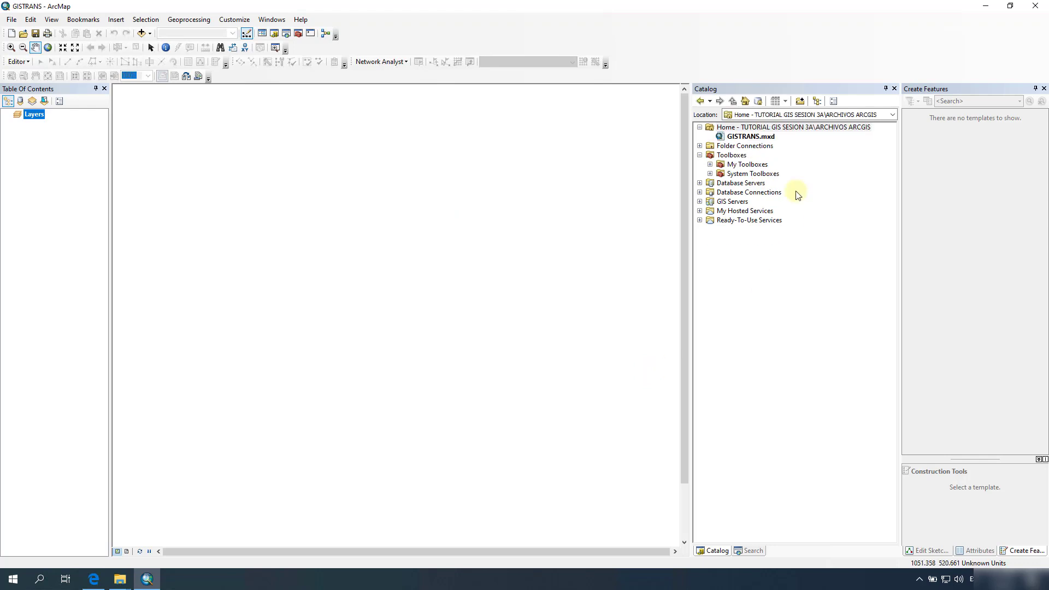
# Step: Create a new personal geodatabase named GISTRANS.mdb in the ARCHIVOS ARCGIS home folder via Catalog
pyautogui.click(743, 140)
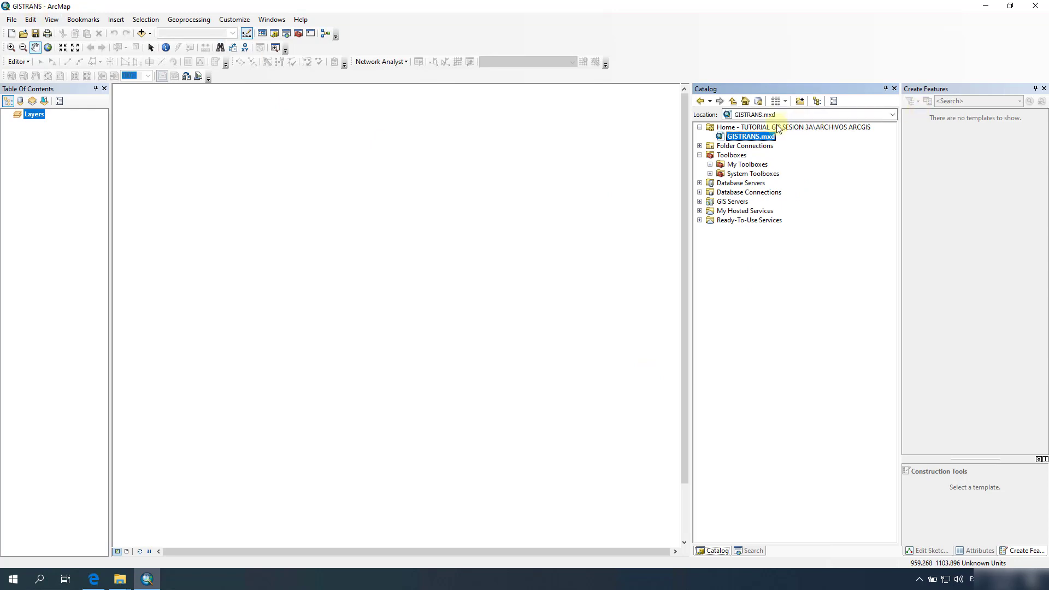
pyautogui.rightClick(746, 130)
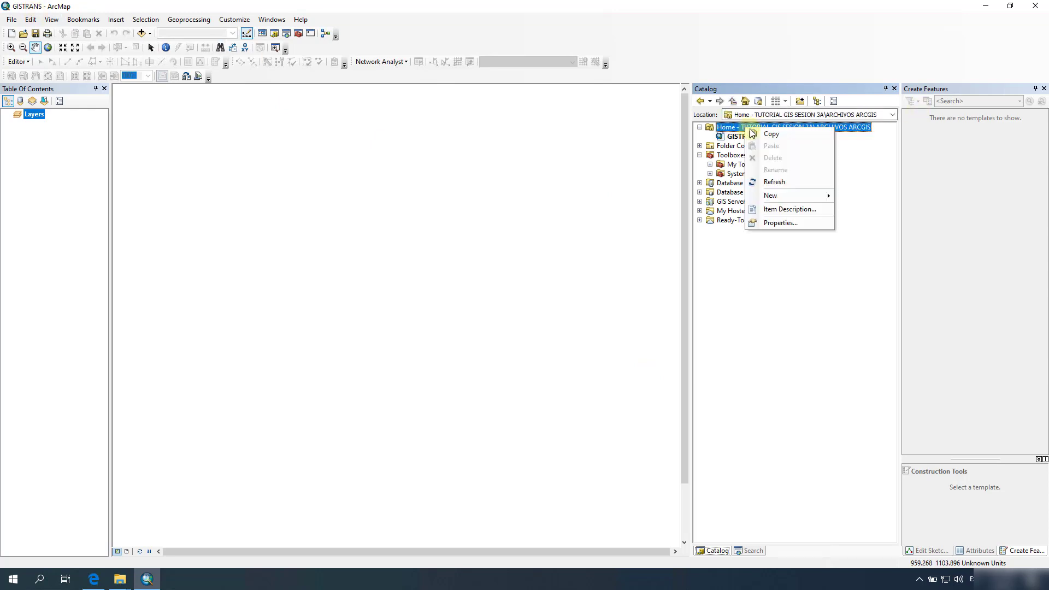
pyautogui.moveTo(798, 194)
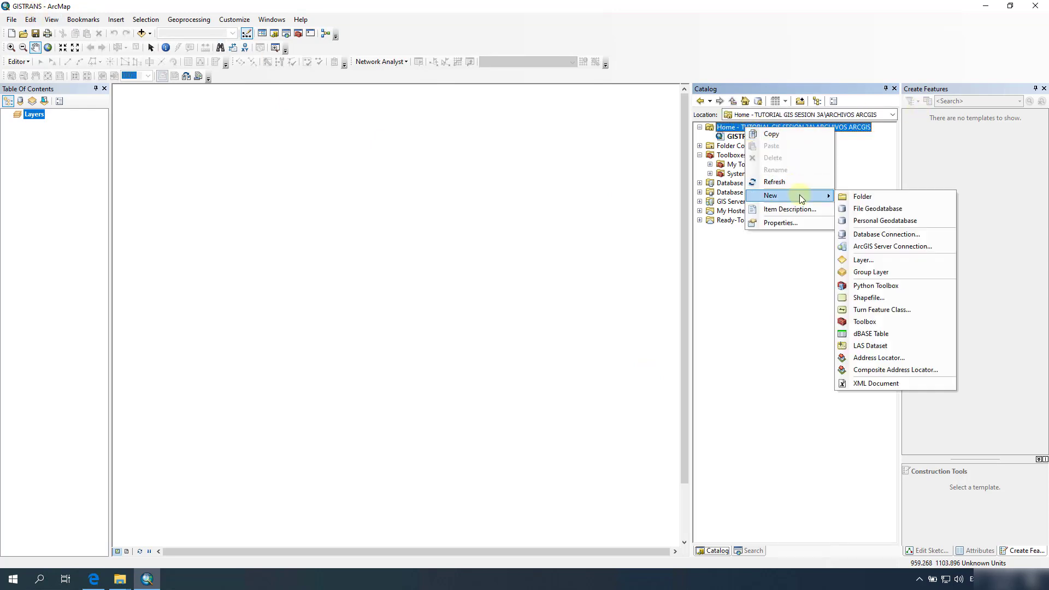
pyautogui.click(873, 219)
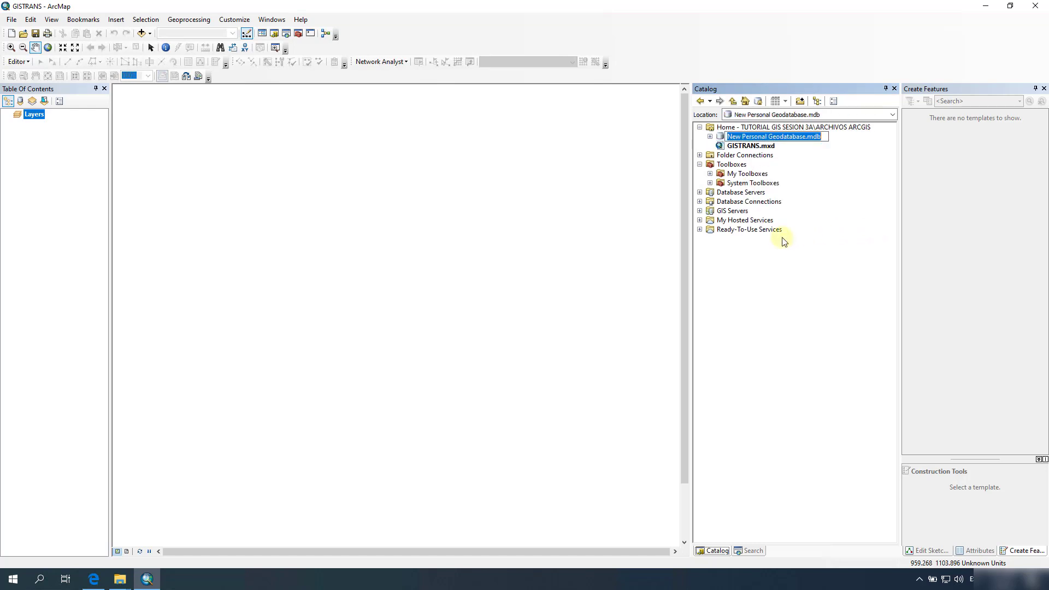
pyautogui.write('GIS')
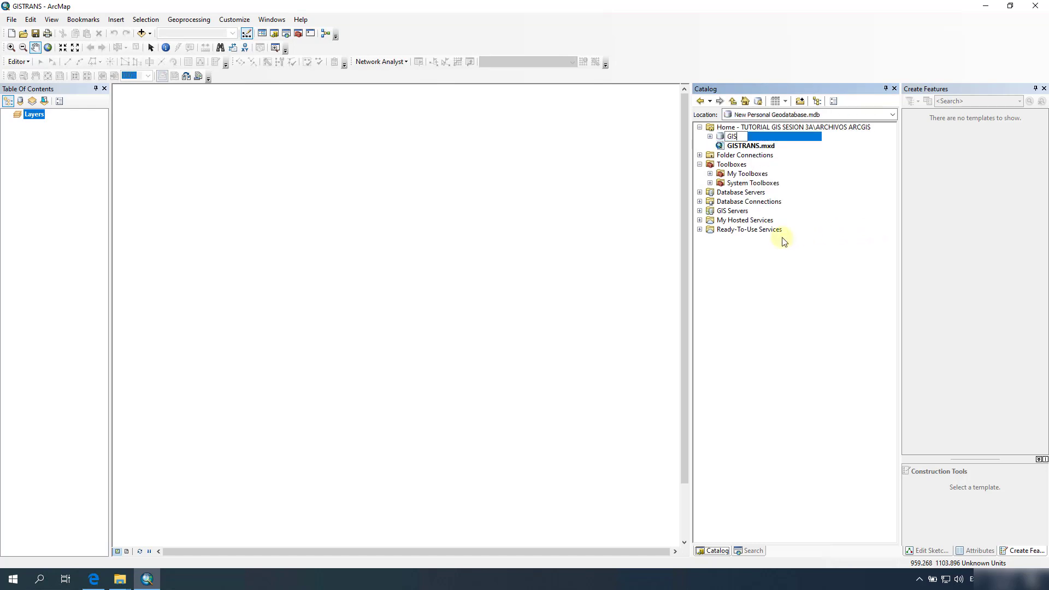
pyautogui.write('TRANS')
pyautogui.press('Return')
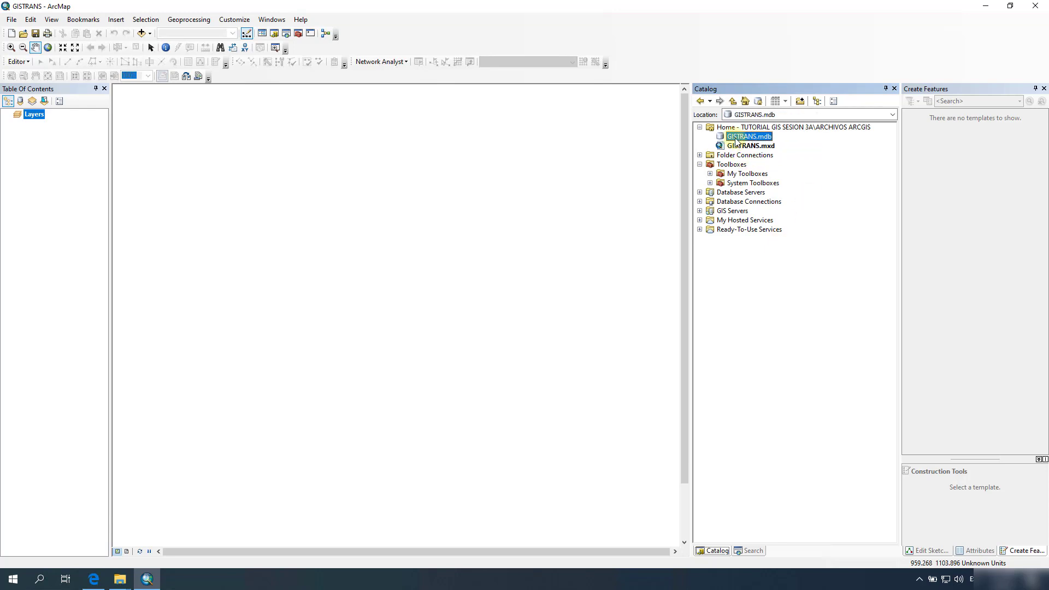
pyautogui.rightClick(745, 139)
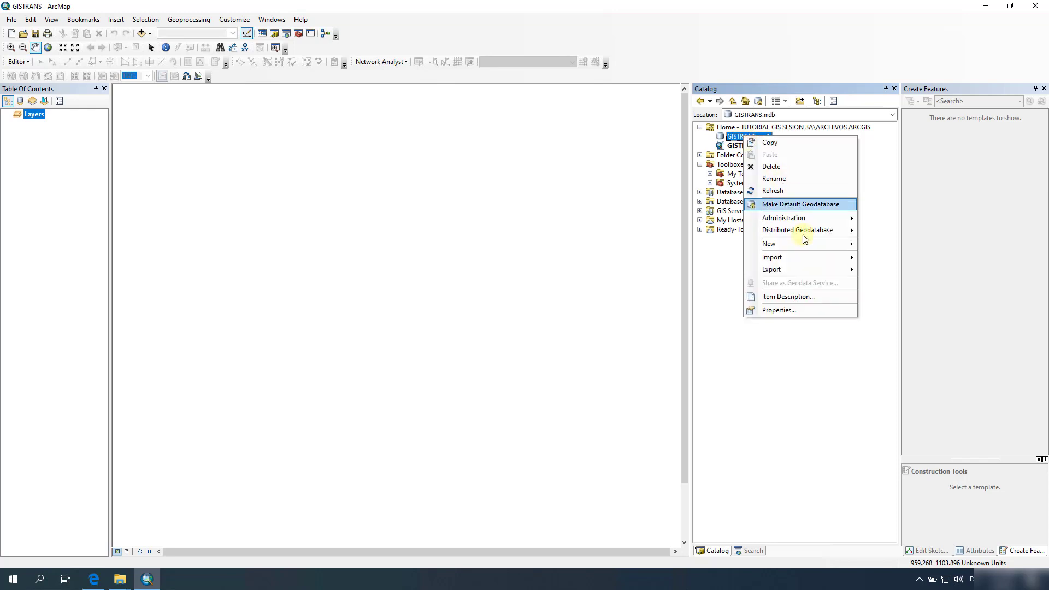
# Step: Create the REDELECTRICA feature dataset using WGS 1984 Web Mercator (auxiliary sphere) coordinates
pyautogui.moveTo(850, 241)
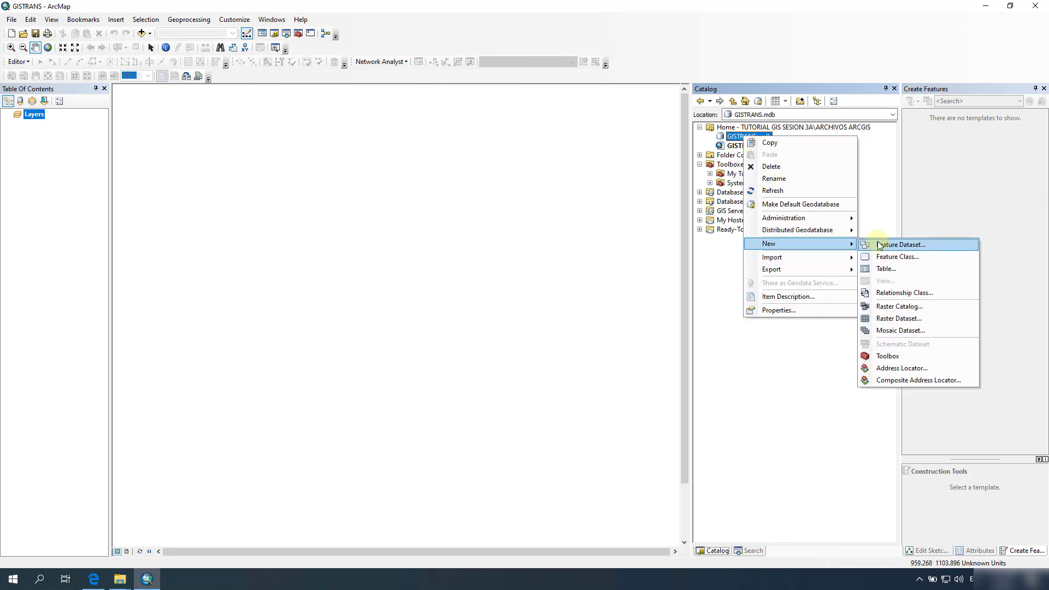
pyautogui.click(900, 245)
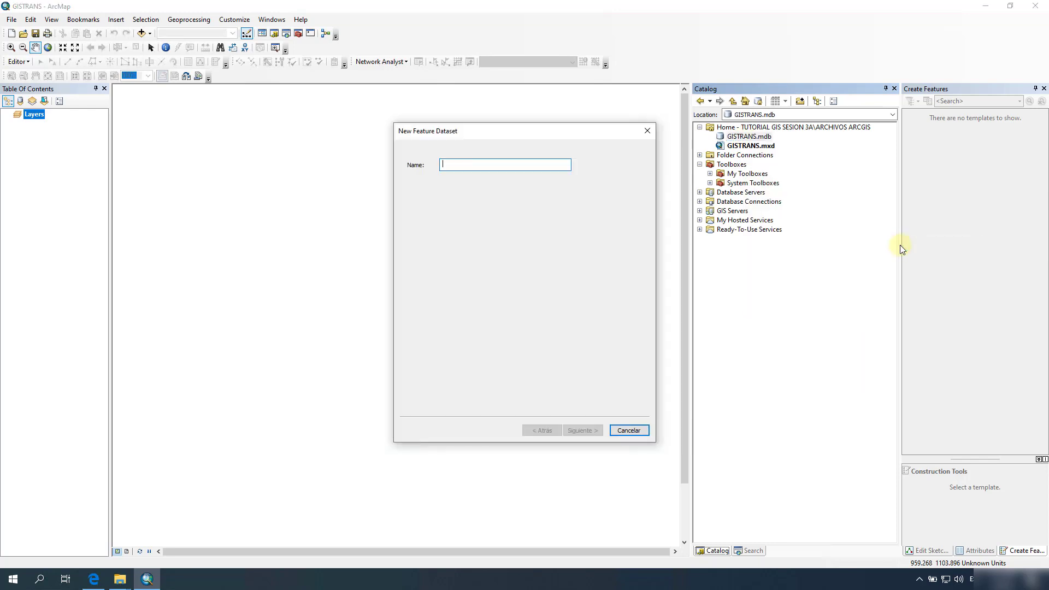
pyautogui.write('REDE')
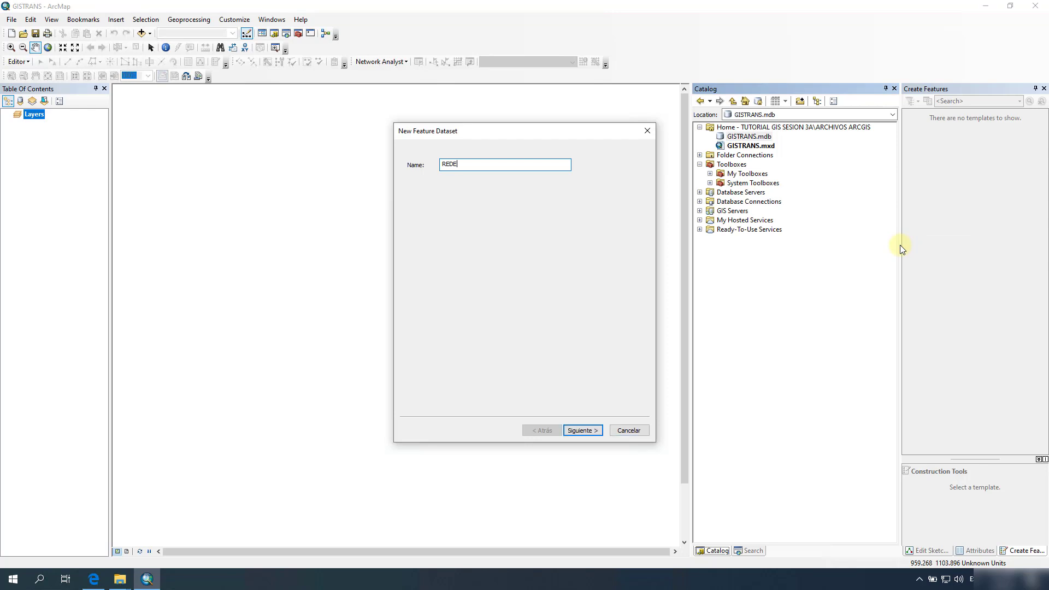
pyautogui.write('LECTRICA')
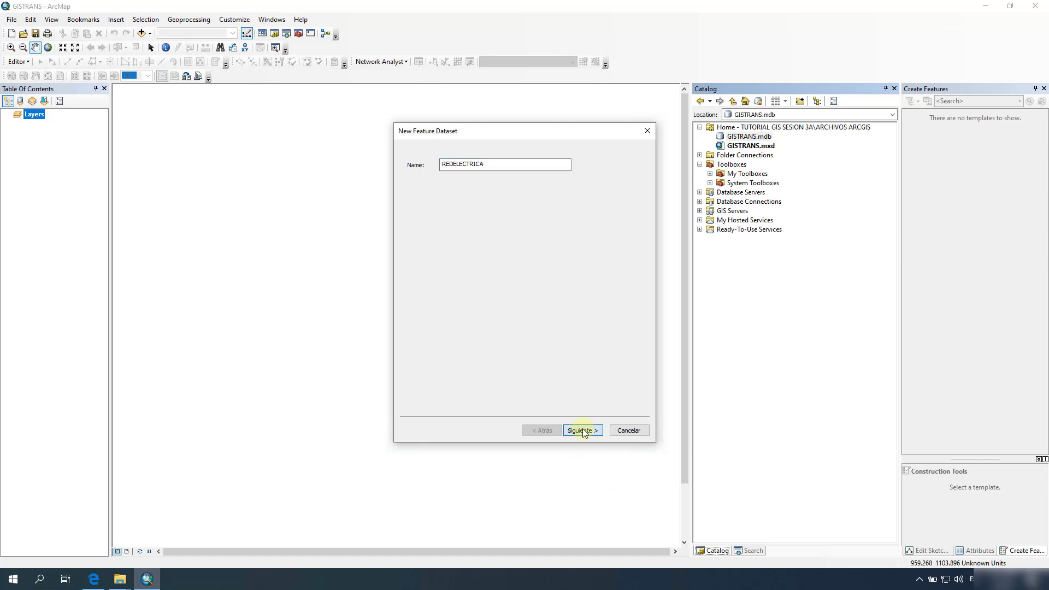
pyautogui.click(584, 431)
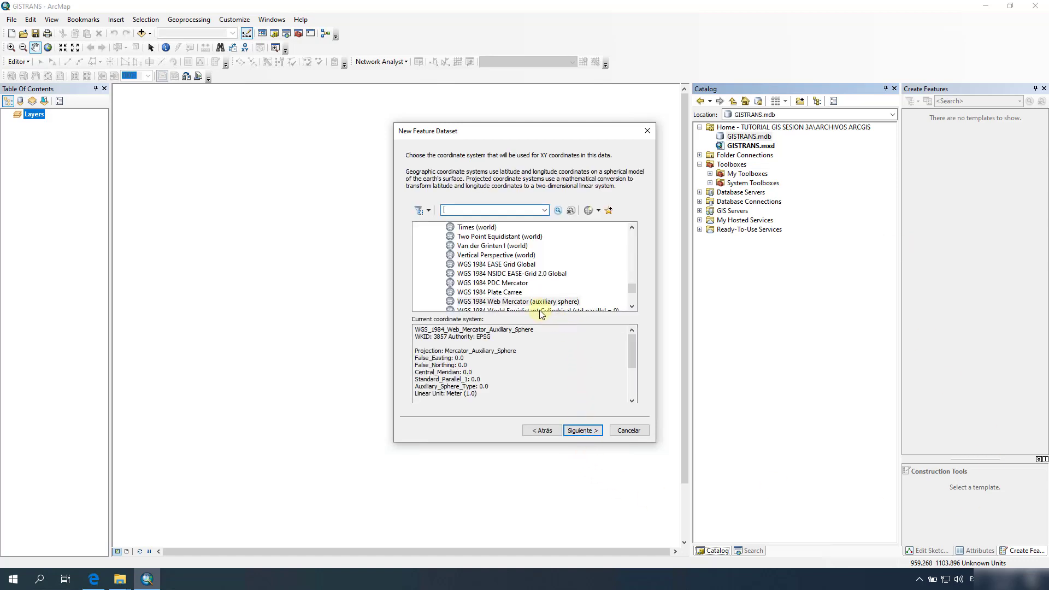
pyautogui.click(505, 302)
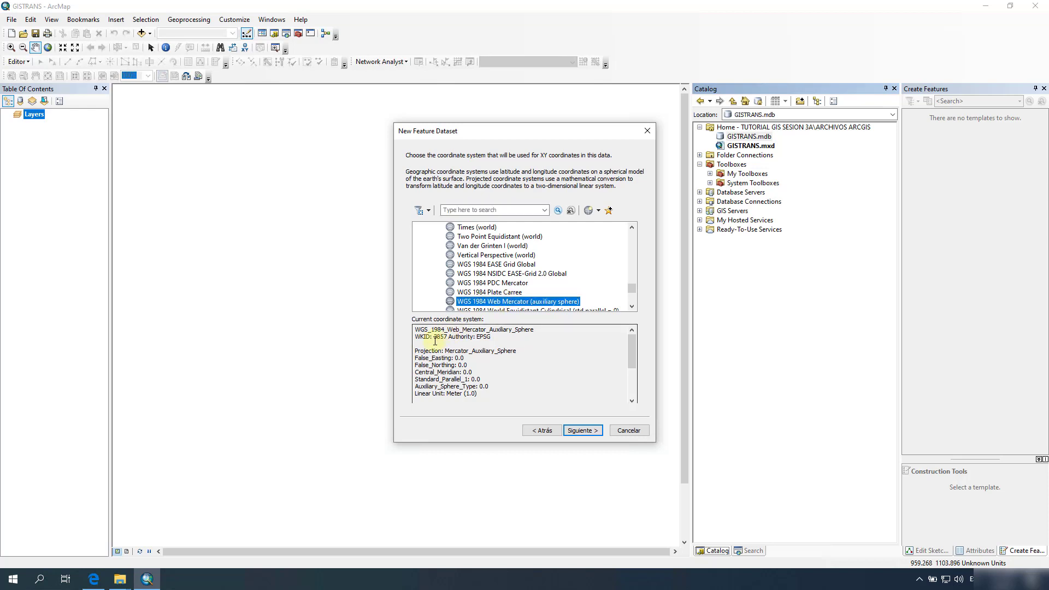
pyautogui.moveTo(435, 337); pyautogui.dragTo(445, 337)
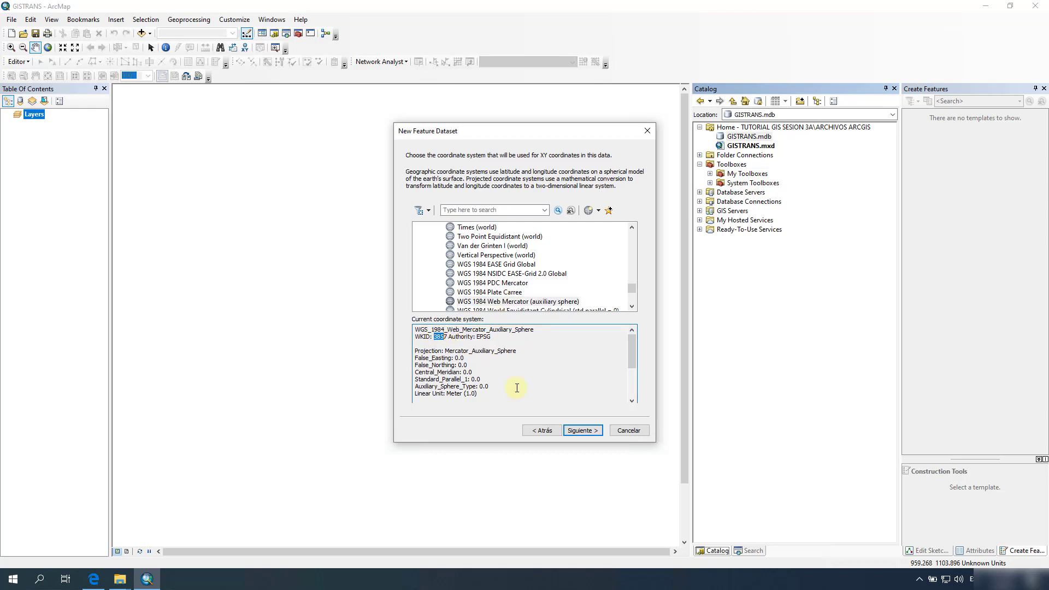
pyautogui.click(583, 431)
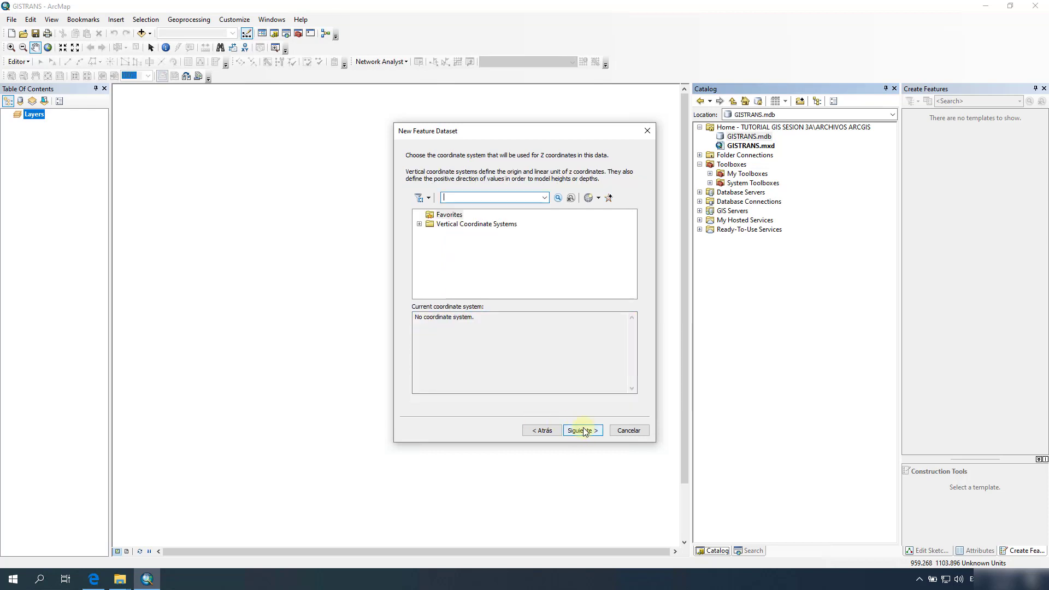
pyautogui.click(583, 431)
pyautogui.click(583, 431)
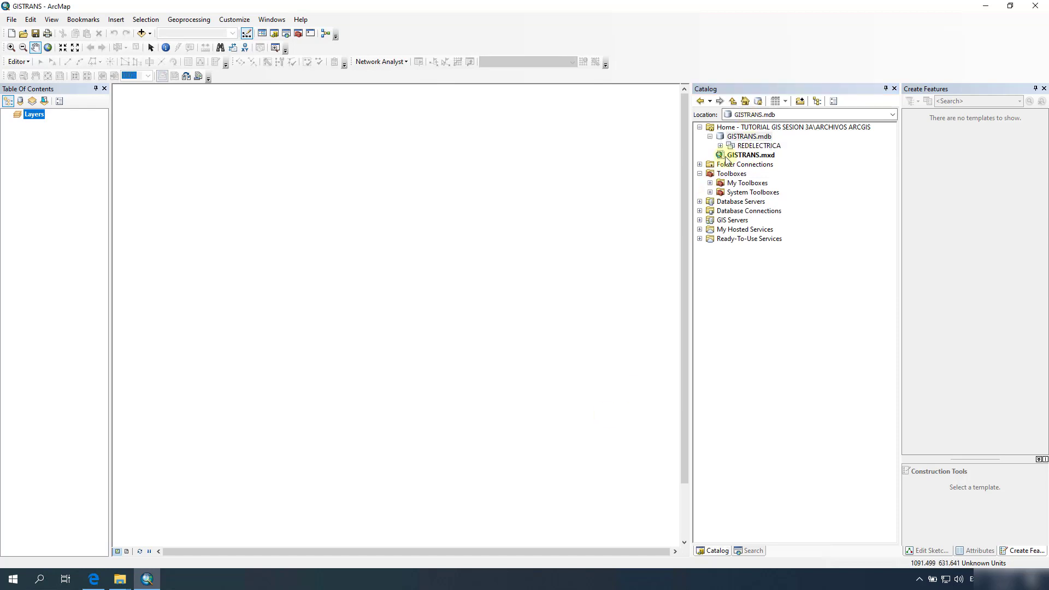
# Step: Open REDELECTRICA and start importing a single feature class into it
pyautogui.click(754, 146)
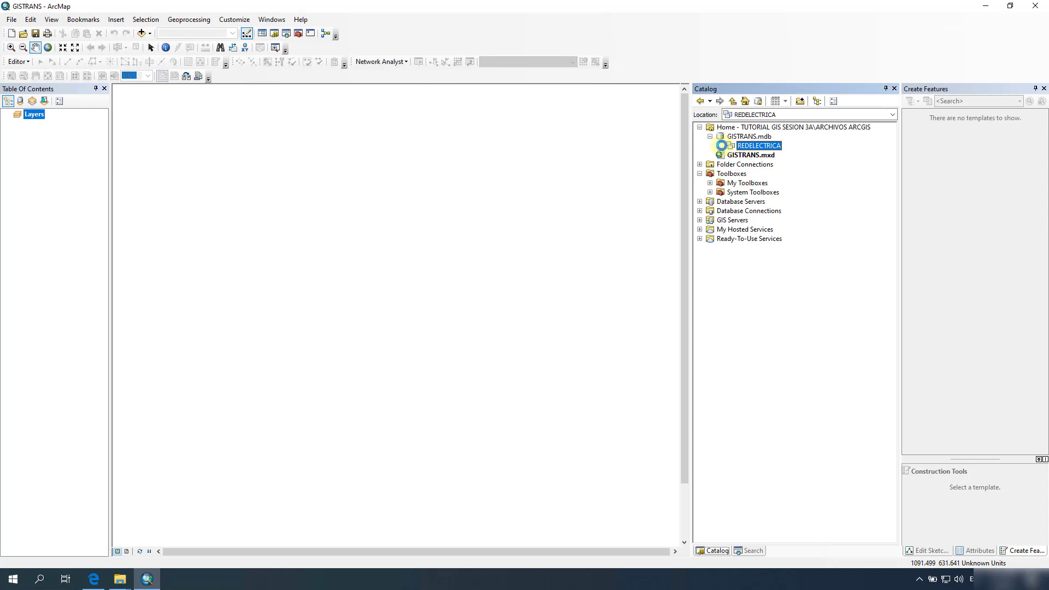
pyautogui.doubleClick(759, 147)
pyautogui.rightClick(761, 149)
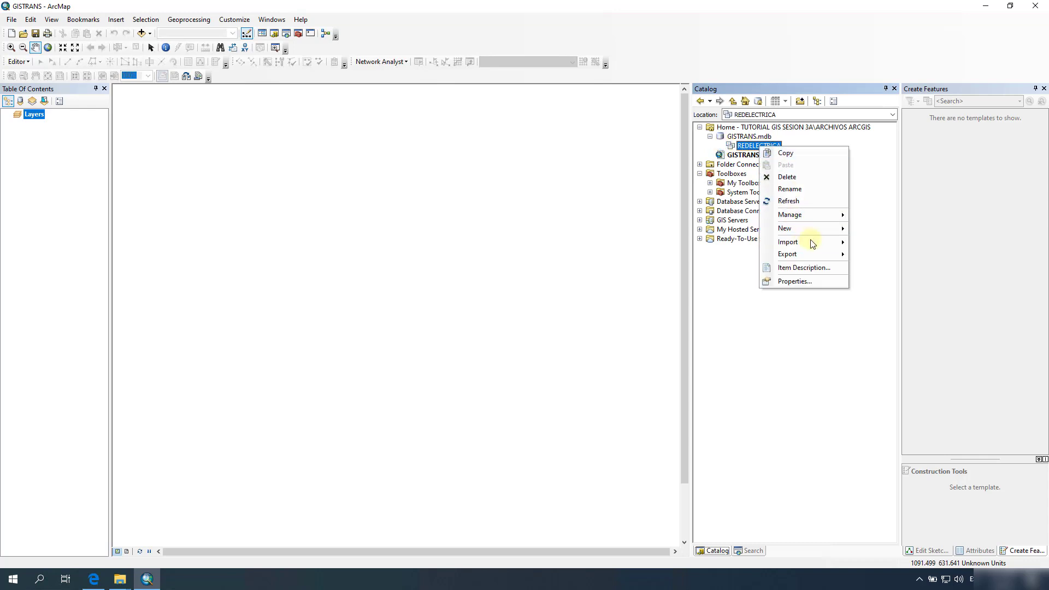
pyautogui.moveTo(815, 243)
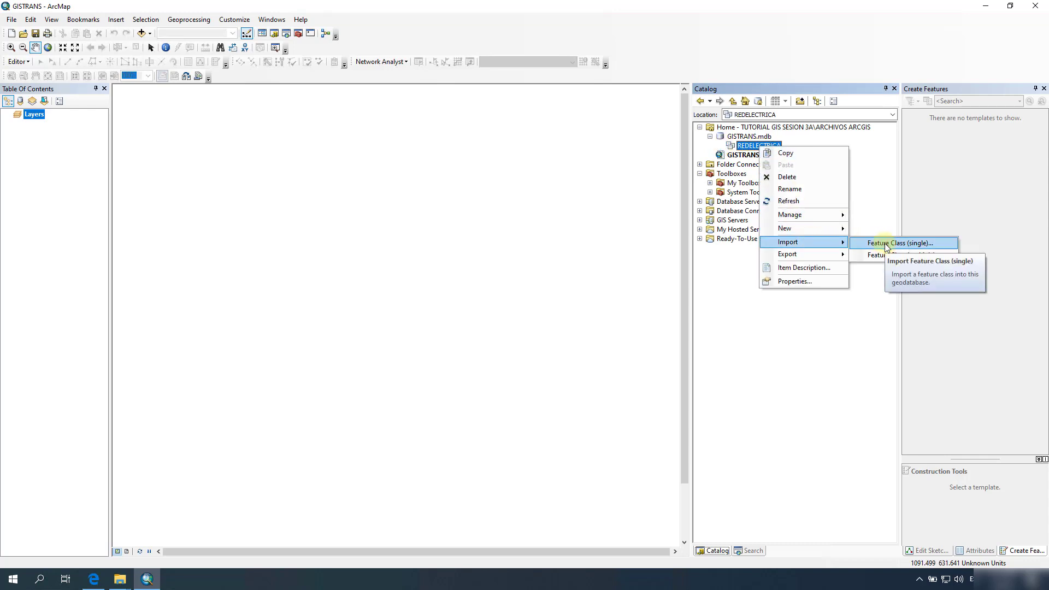
pyautogui.click(886, 243)
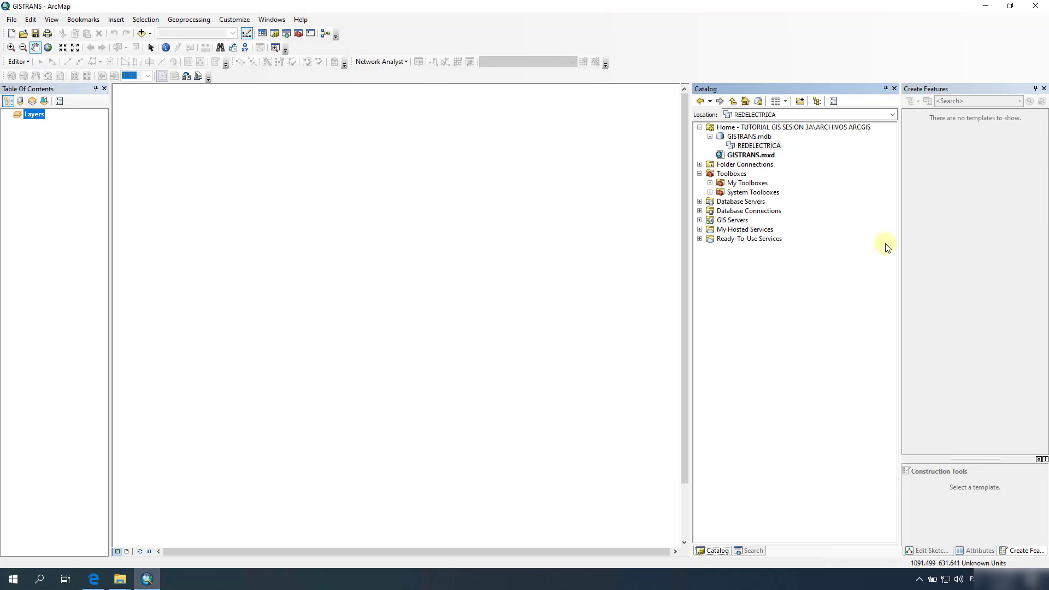
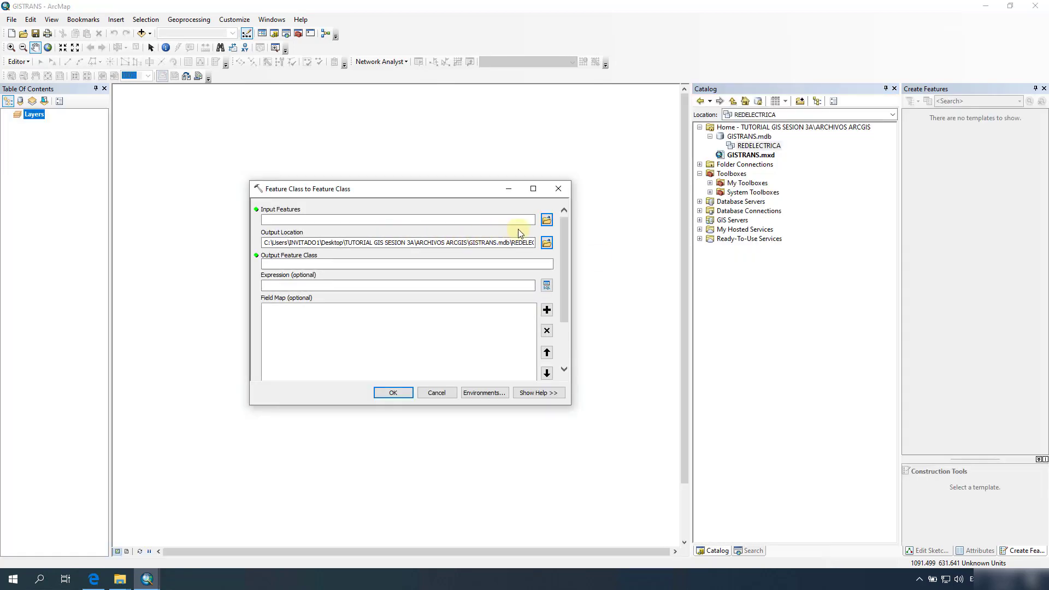
# Step: Set ARCHIVOS SHP\LINEASTRANSMISION.shp as the input features for the conversion
pyautogui.click(546, 219)
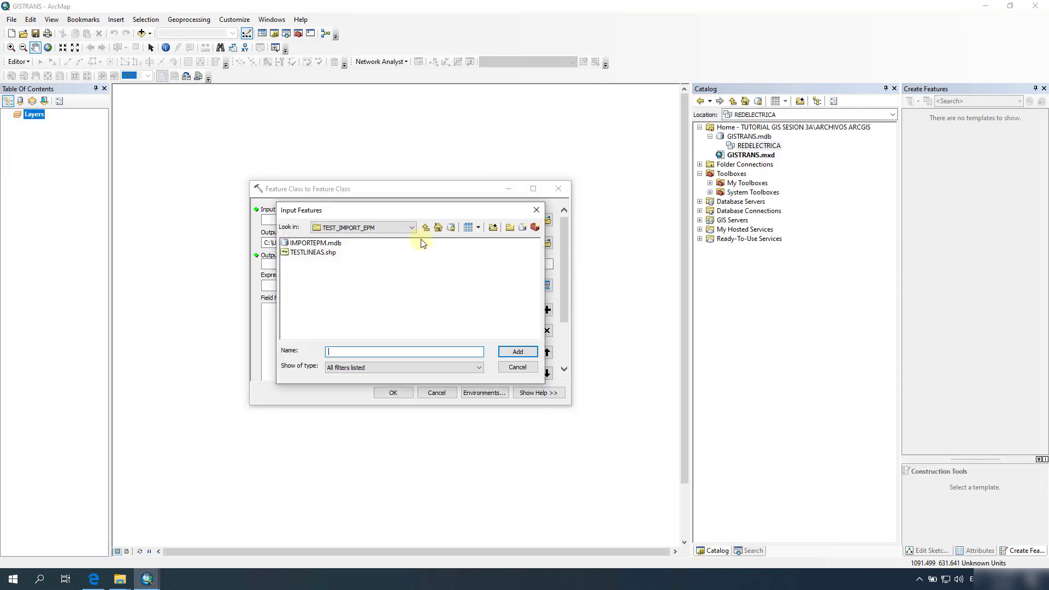
pyautogui.click(426, 228)
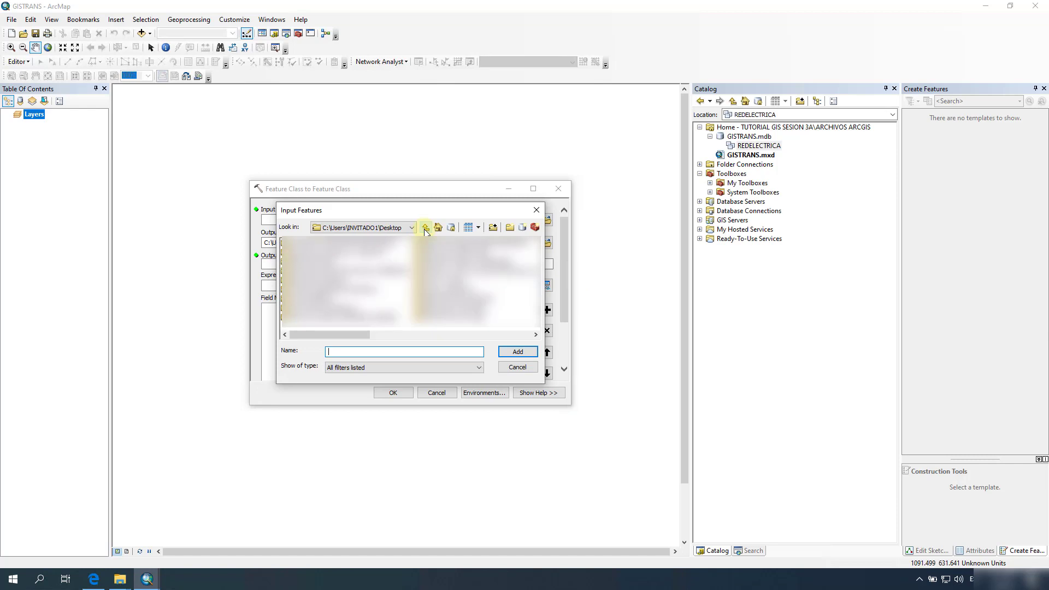
pyautogui.moveTo(349, 333); pyautogui.dragTo(457, 333)
pyautogui.doubleClick(449, 292)
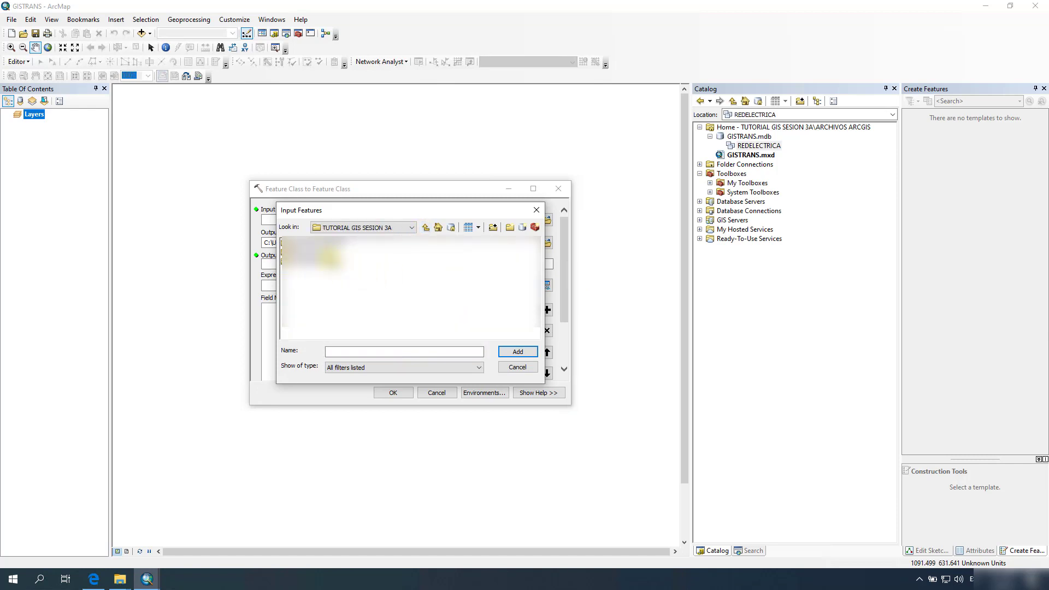
pyautogui.doubleClick(315, 244)
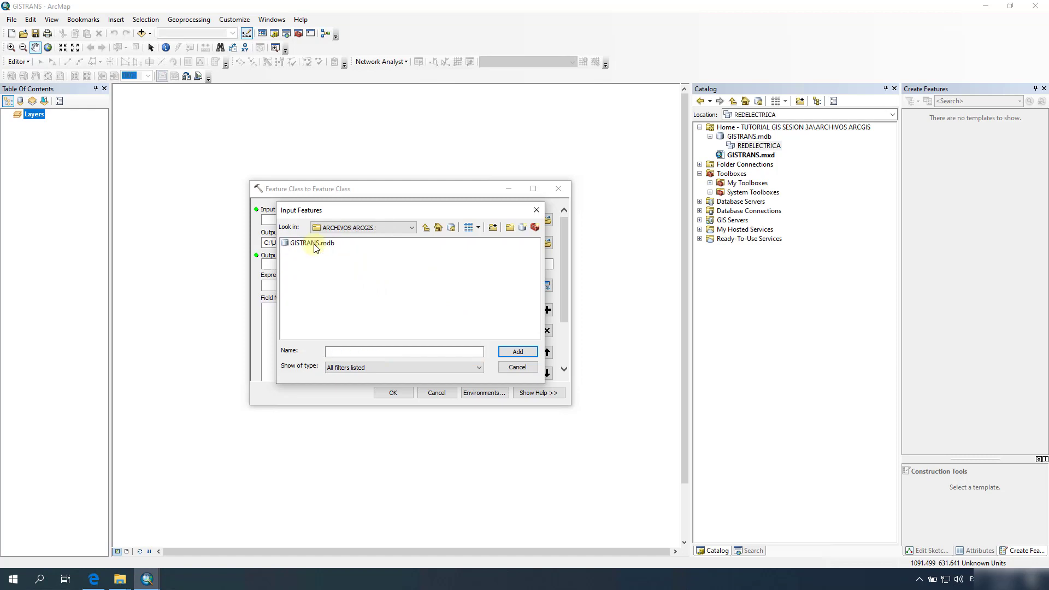
pyautogui.click(426, 227)
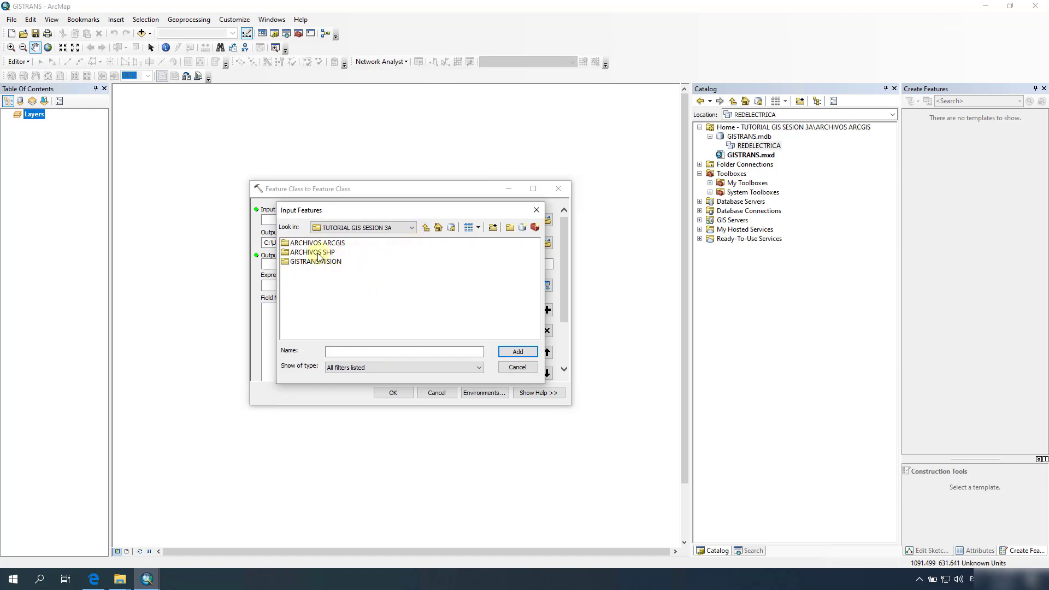
pyautogui.doubleClick(315, 252)
pyautogui.click(327, 243)
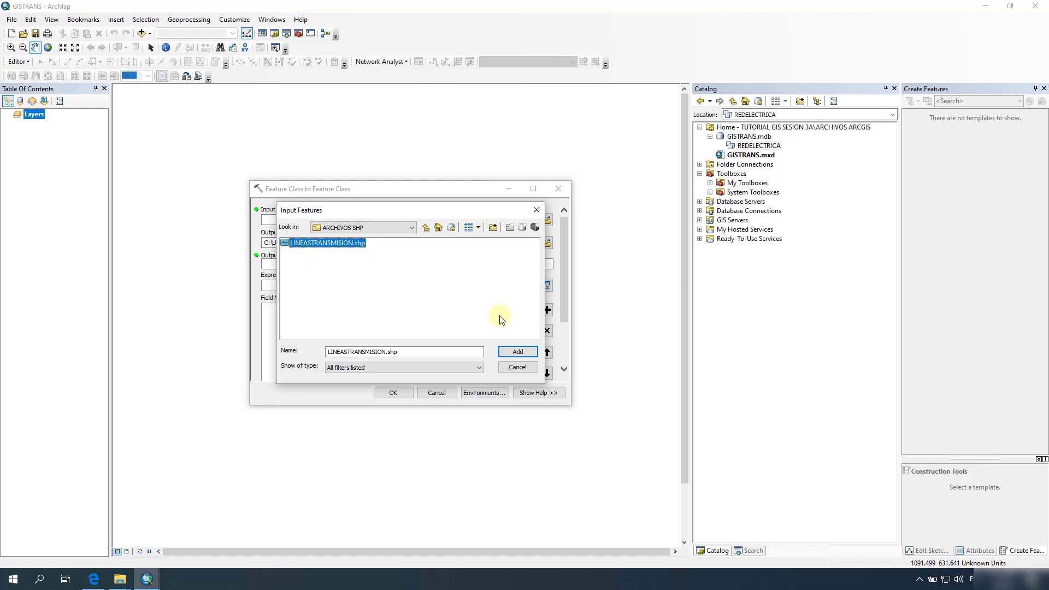
pyautogui.click(516, 352)
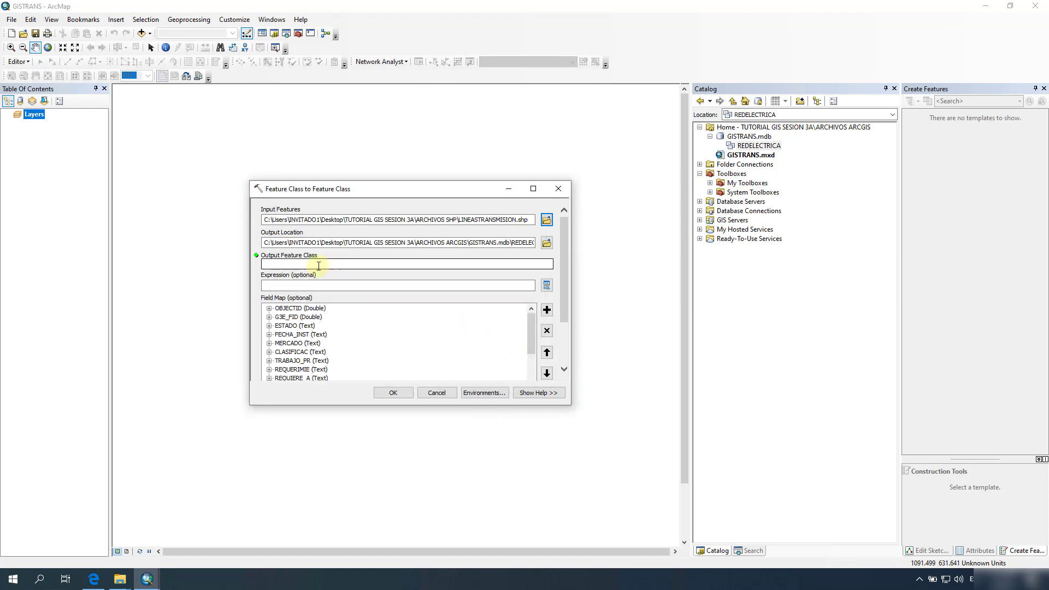
# Step: Name the output LINEASTRANSMISIONETAP in GISTRANS.mdb and run the conversion
pyautogui.click(312, 265)
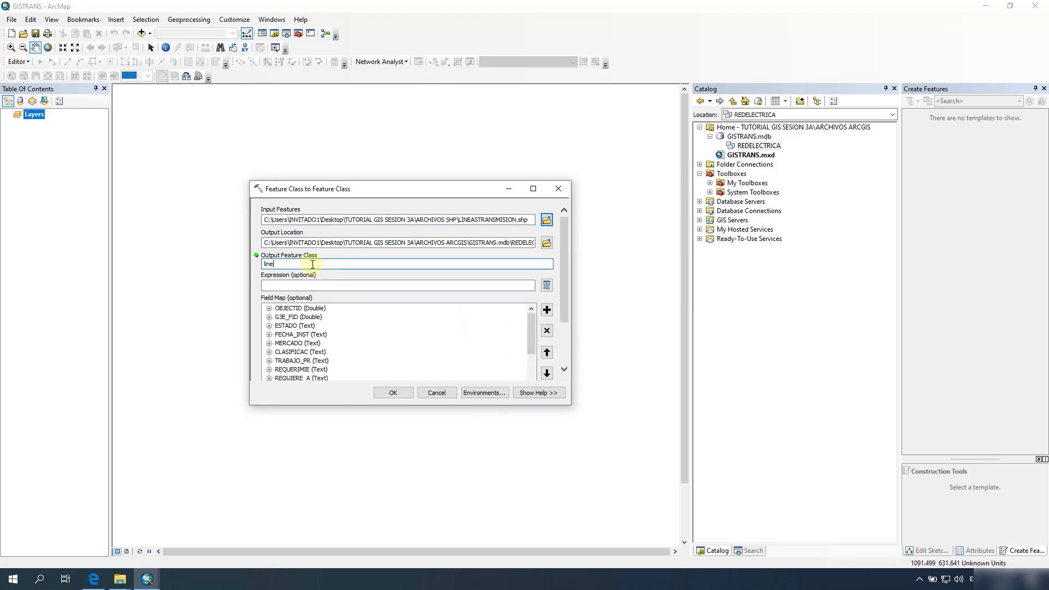
pyautogui.write('lineas')
pyautogui.press('BackSpace')
pyautogui.press('BackSpace')
pyautogui.write('ASTRANSMISIONETAP')
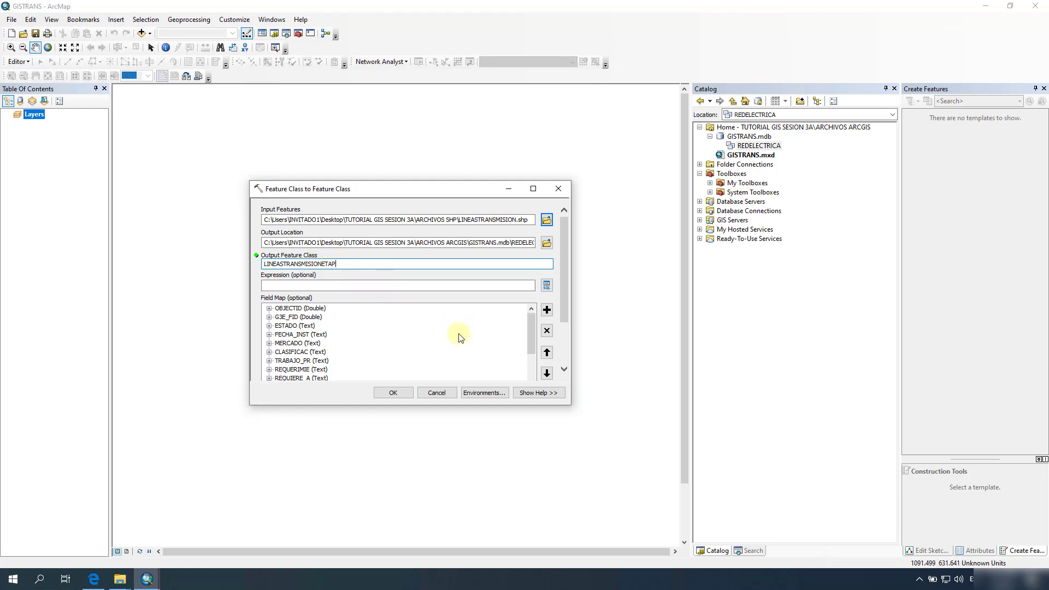
pyautogui.moveTo(530, 337); pyautogui.dragTo(541, 311)
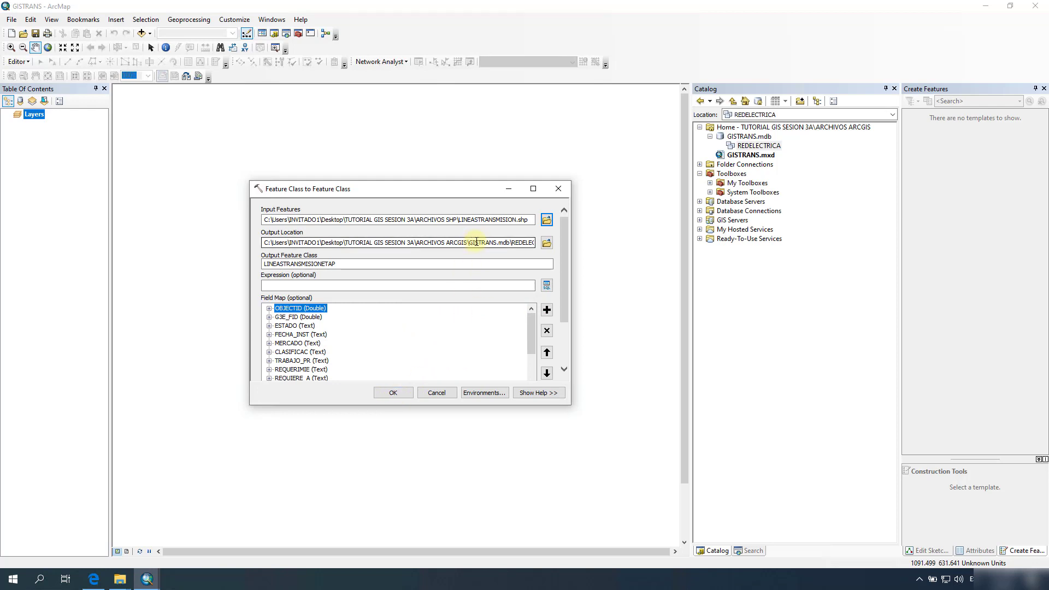
pyautogui.moveTo(511, 243); pyautogui.dragTo(469, 242)
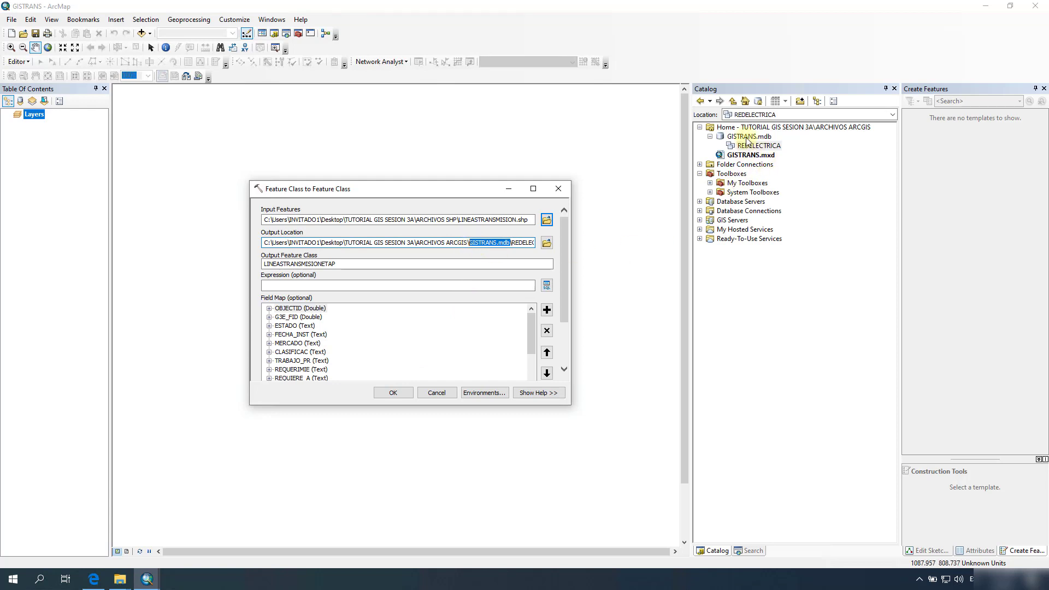
pyautogui.click(392, 394)
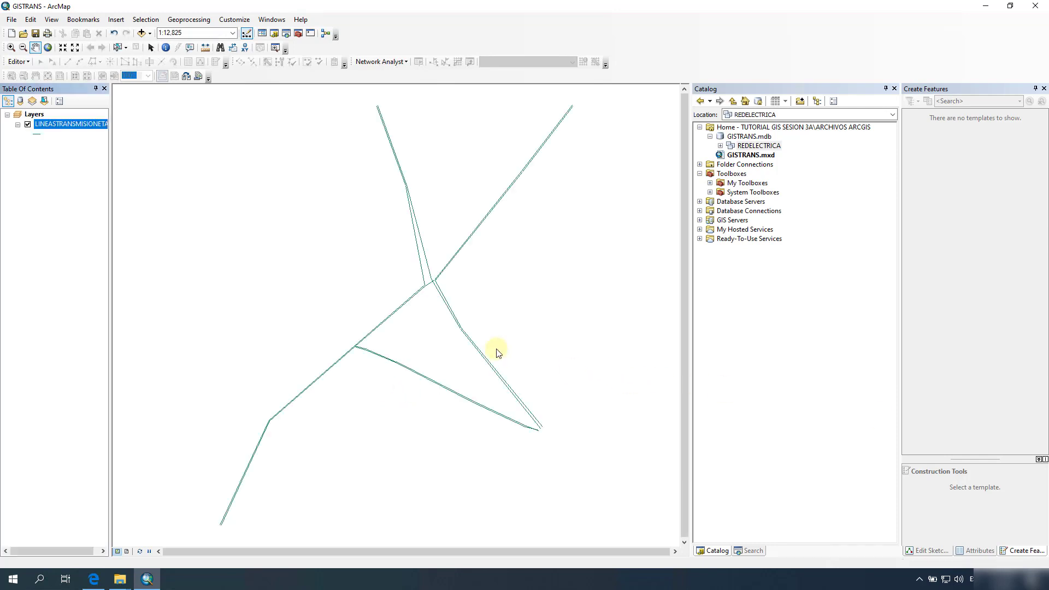
# Step: Frame the LINEASTRANSMISIONETAP lines on the map and expand REDELECTRICA in the Catalog
pyautogui.moveTo(611, 242); pyautogui.dragTo(514, 255)
pyautogui.scroll(2, 514, 255)
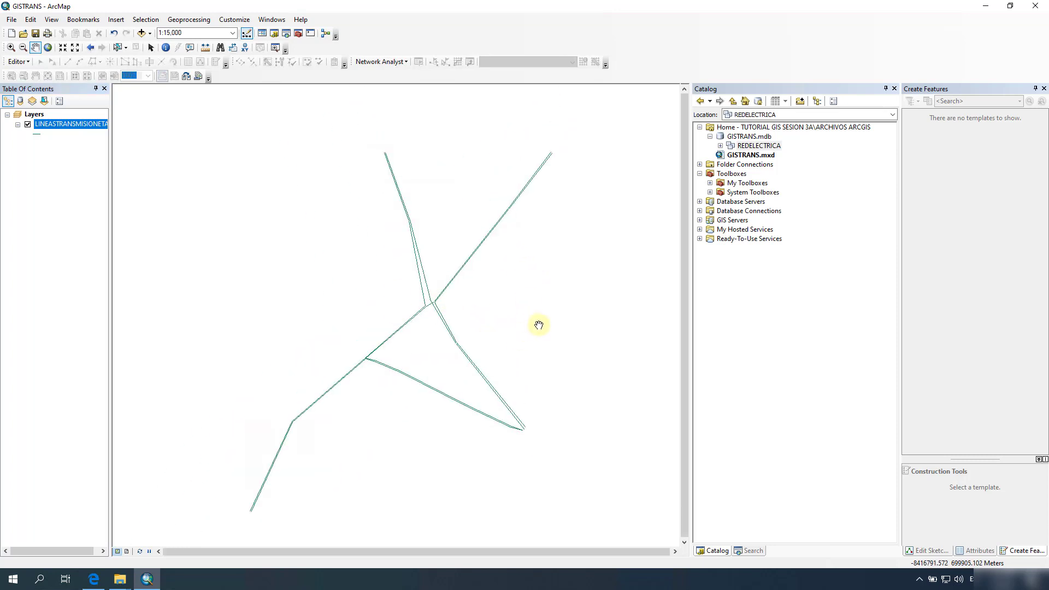
pyautogui.moveTo(539, 324); pyautogui.dragTo(474, 321)
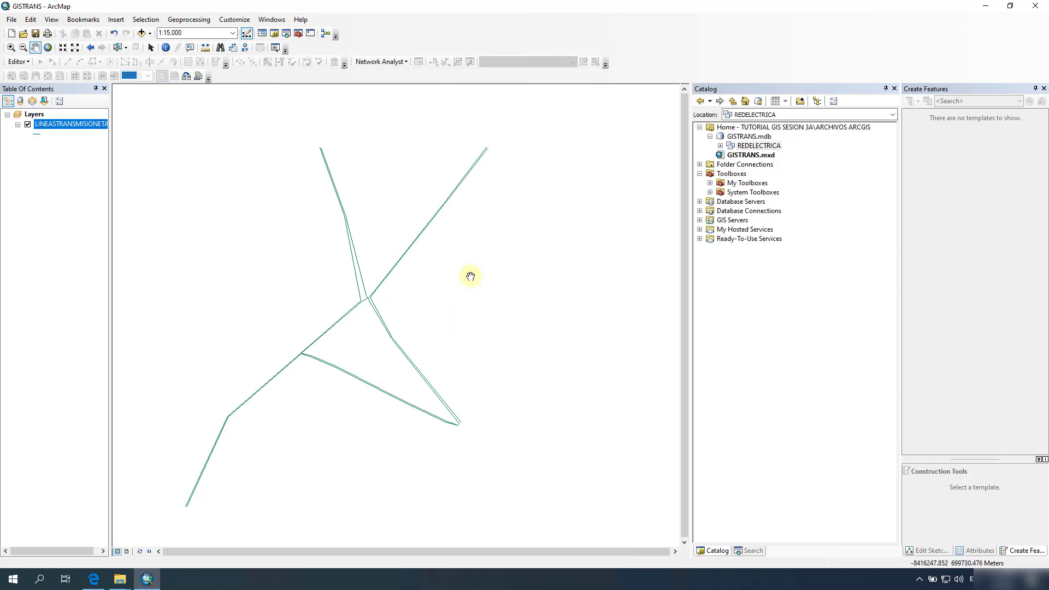
pyautogui.moveTo(558, 337); pyautogui.dragTo(557, 319)
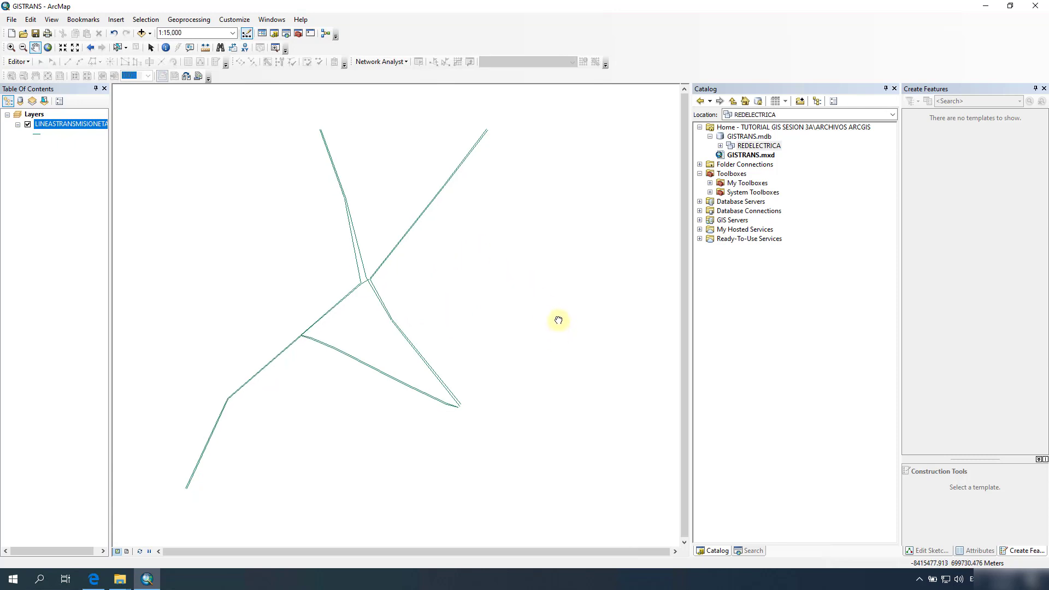
pyautogui.click(720, 146)
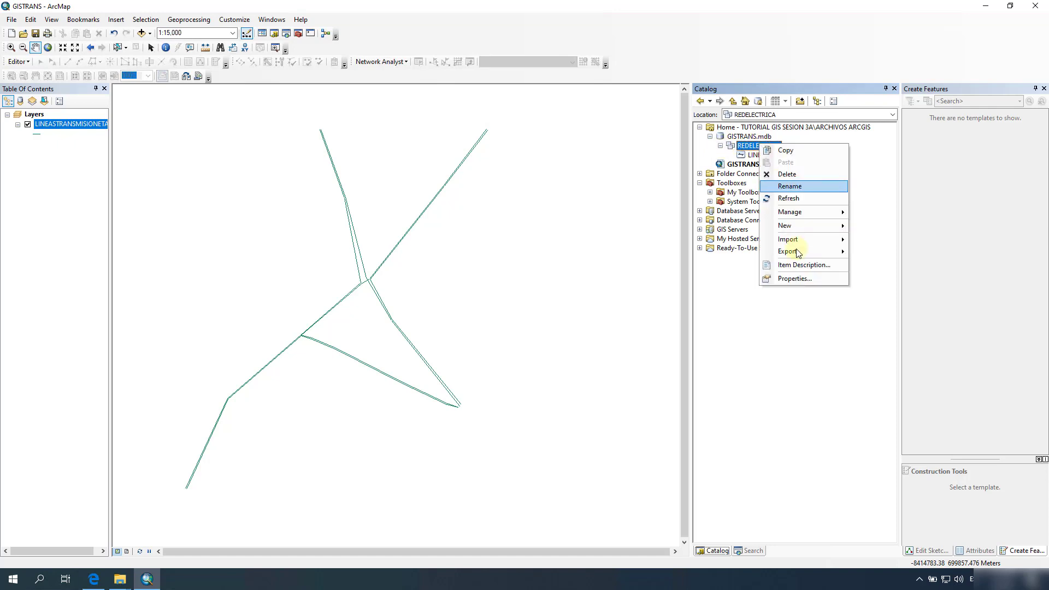
# Step: Build the REDGEOMETRICA network from LINEASTRANSMISIONETAP as simple edges with default connectivity and weights
pyautogui.moveTo(806, 232)
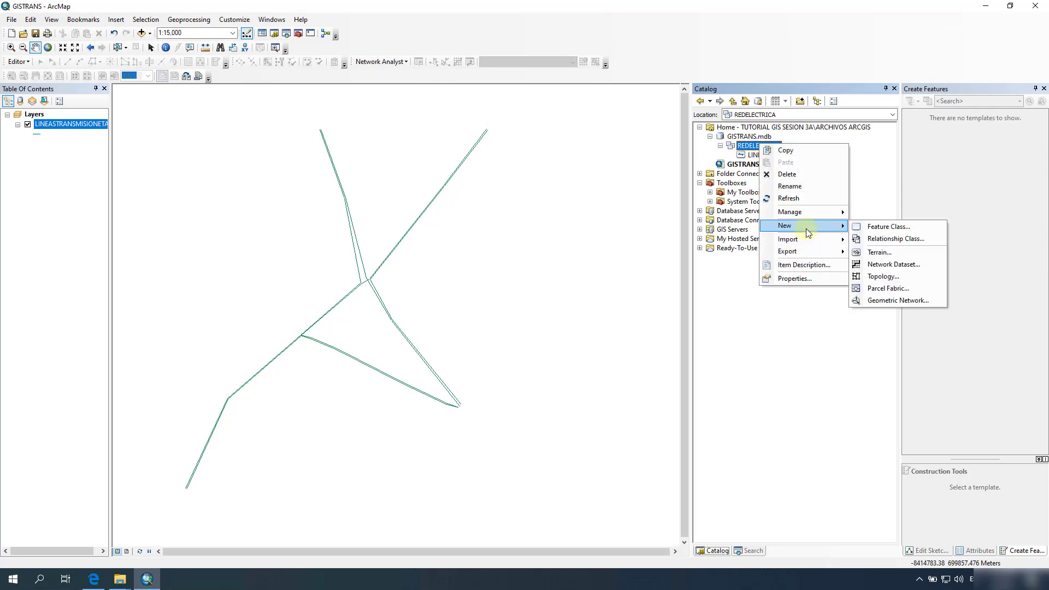
pyautogui.click(878, 302)
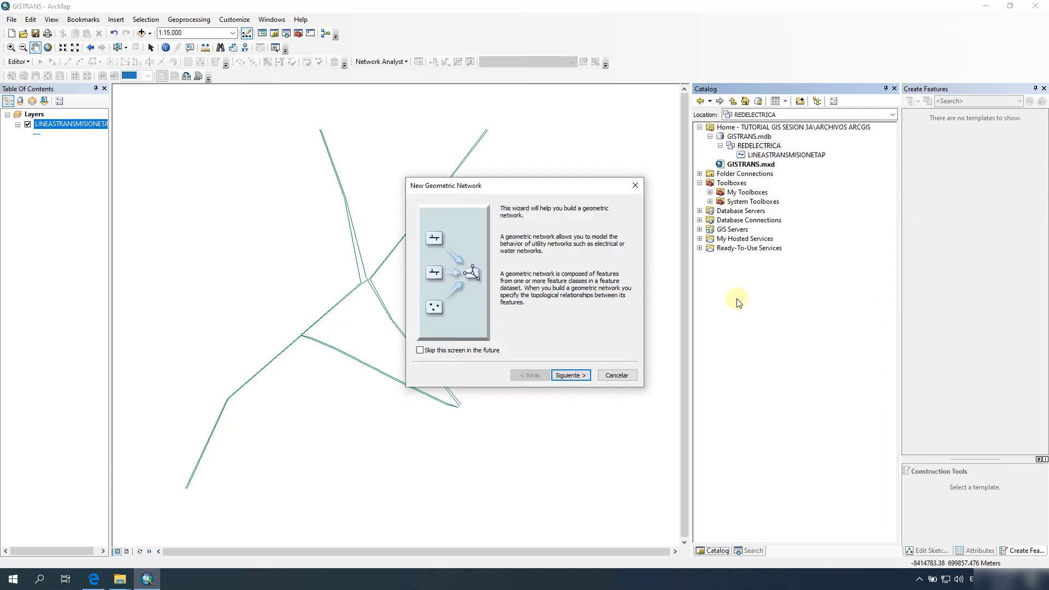
pyautogui.click(571, 375)
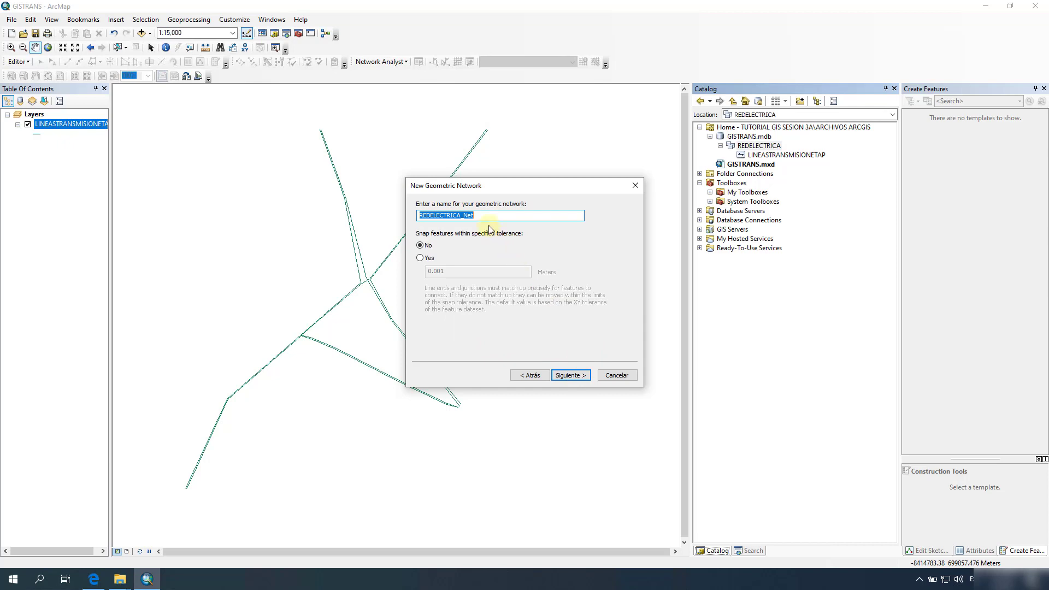
pyautogui.moveTo(484, 218); pyautogui.dragTo(426, 210)
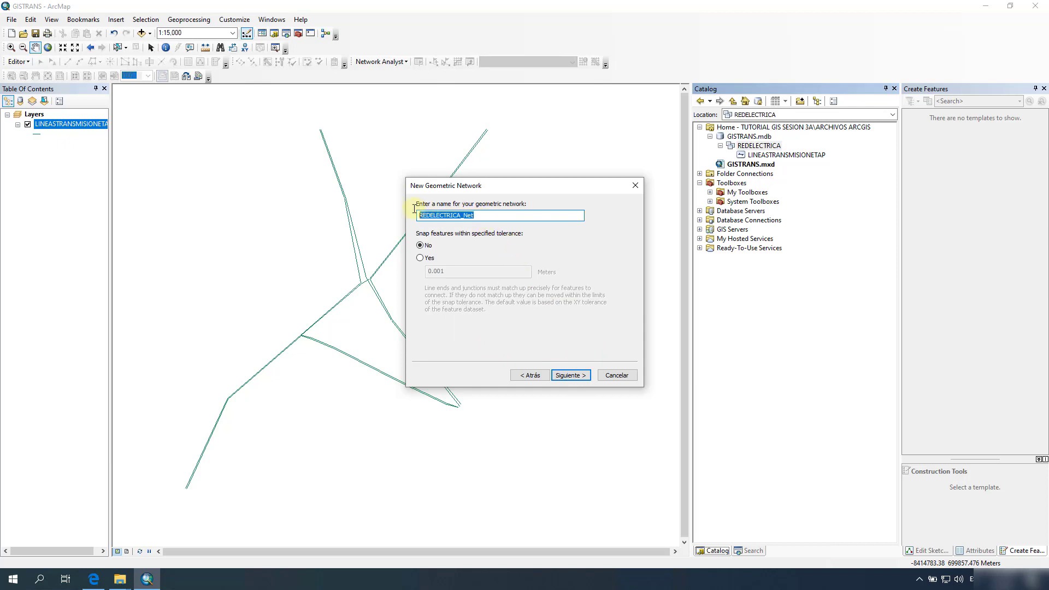
pyautogui.write('RED')
pyautogui.click(569, 376)
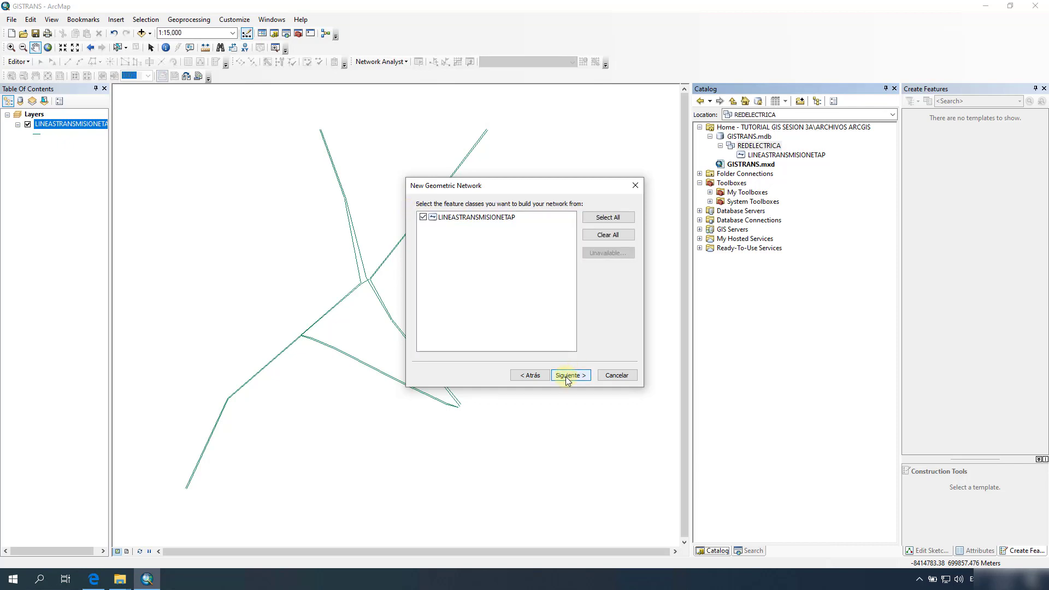
pyautogui.click(568, 377)
pyautogui.click(568, 377)
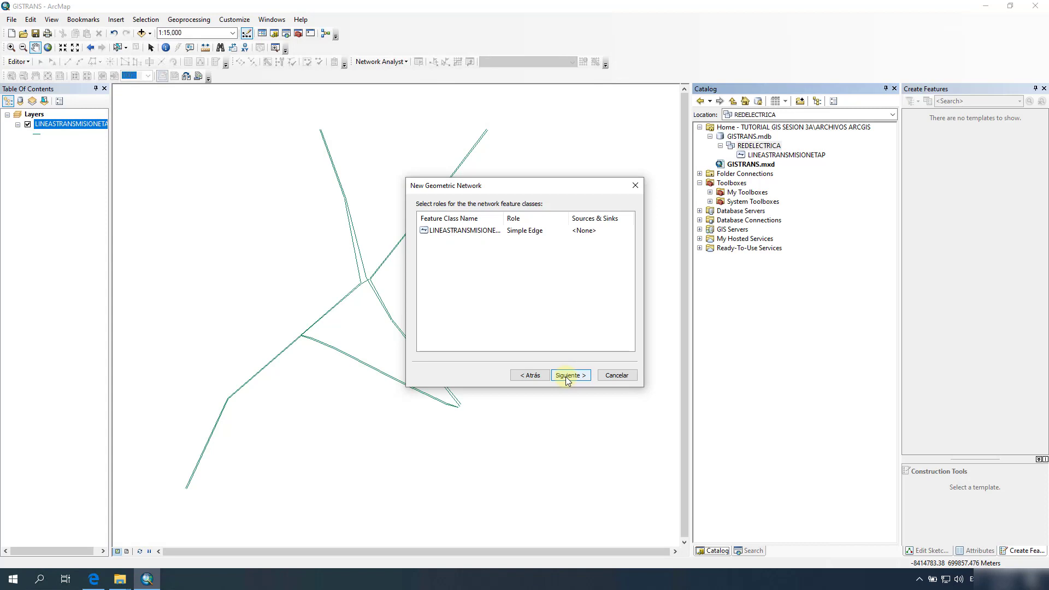
pyautogui.click(568, 376)
pyautogui.click(568, 375)
pyautogui.click(568, 376)
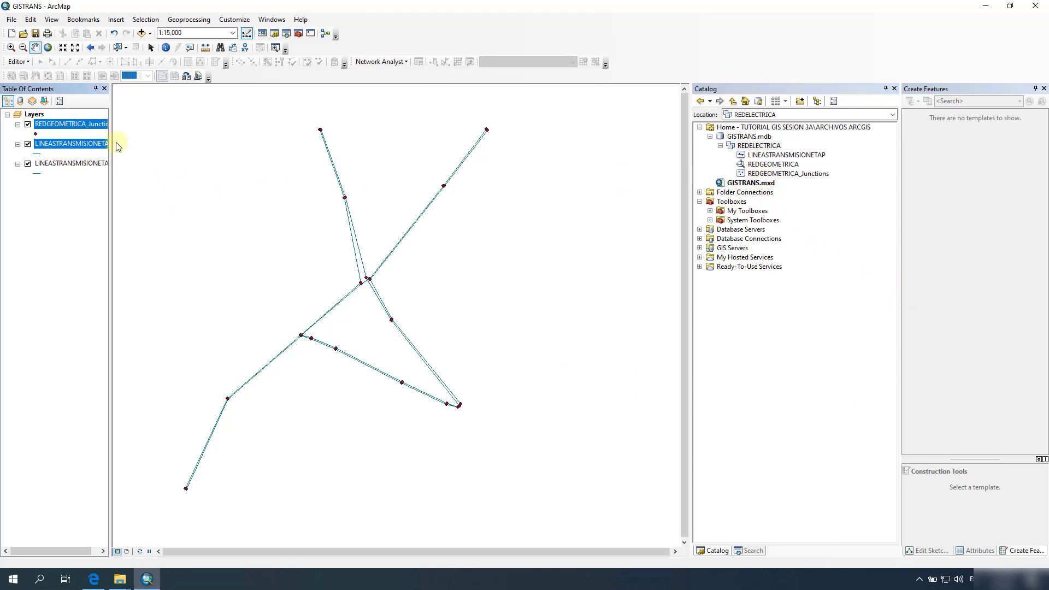
# Step: Pan and zoom around the network to inspect its junction points
pyautogui.moveTo(529, 271)
pyautogui.mouseDown()
pyautogui.moveTo(399, 320)
pyautogui.moveTo(520, 287)
pyautogui.mouseUp()
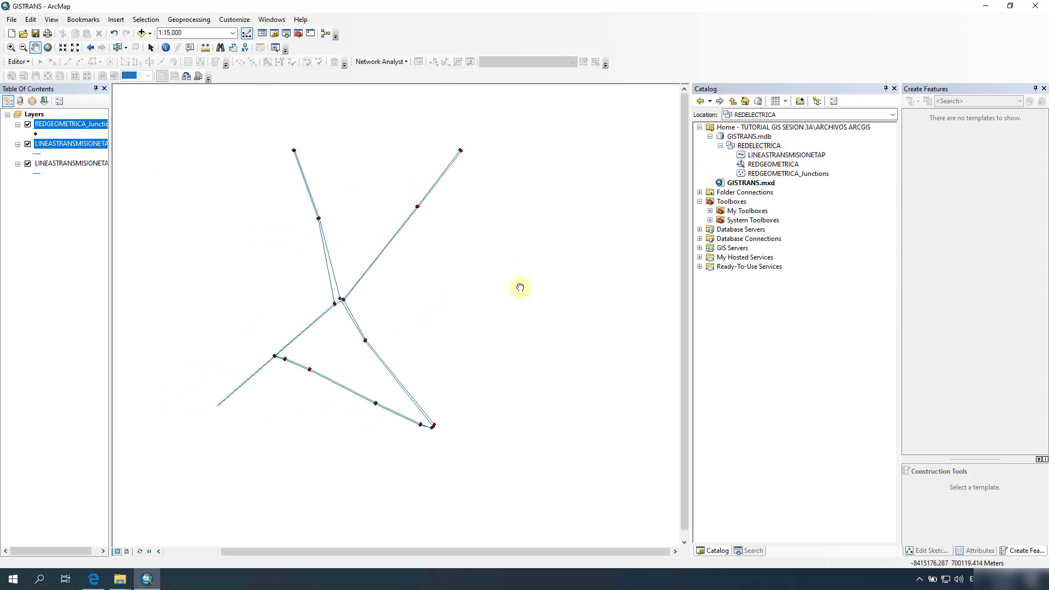
pyautogui.scroll(4, 213, 507)
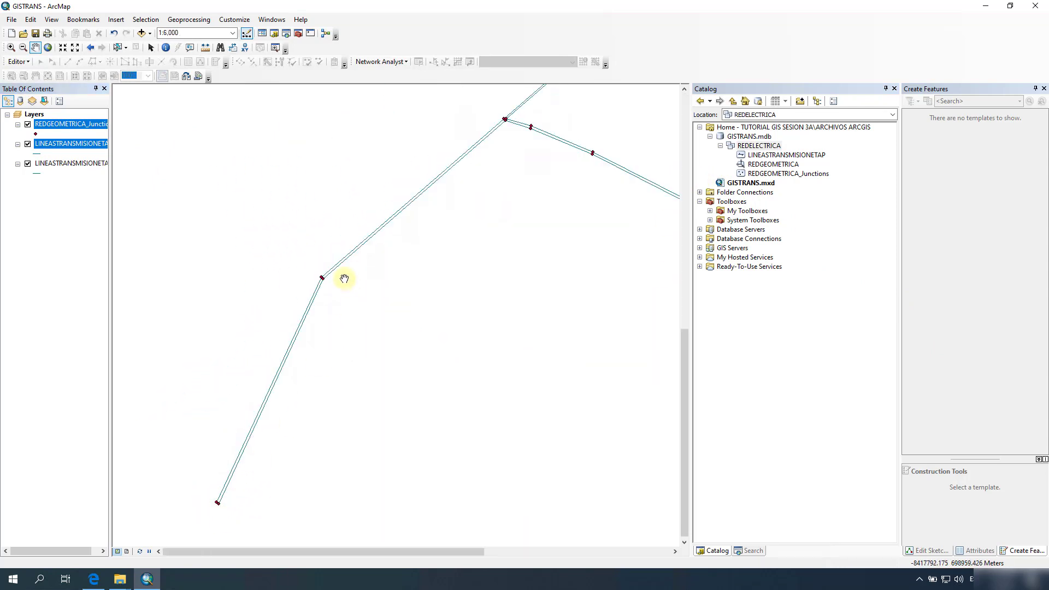
pyautogui.scroll(-2, 323, 280)
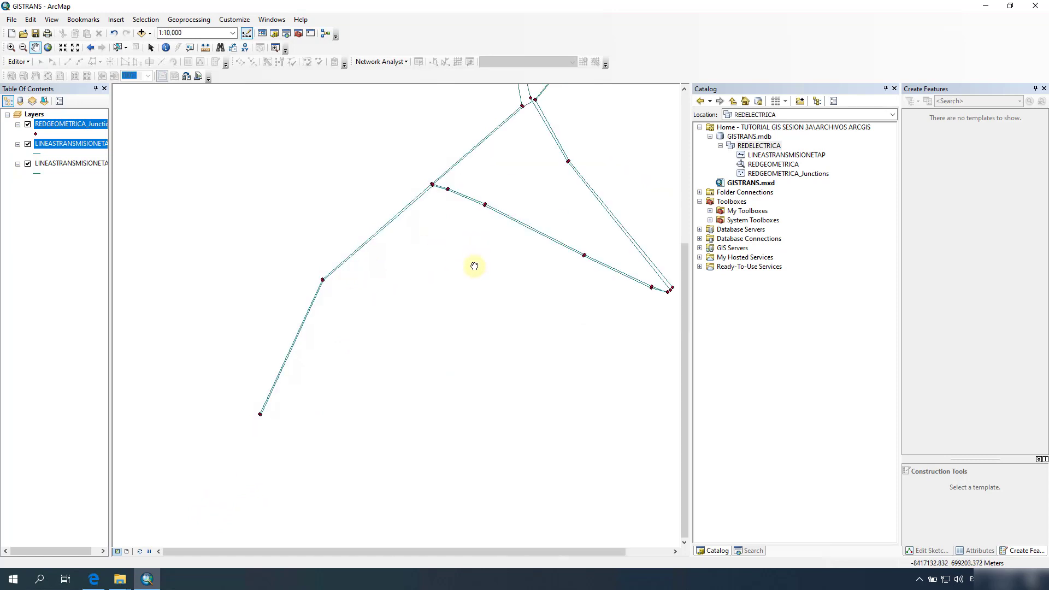
pyautogui.moveTo(476, 265); pyautogui.dragTo(417, 410)
pyautogui.scroll(1, 538, 248)
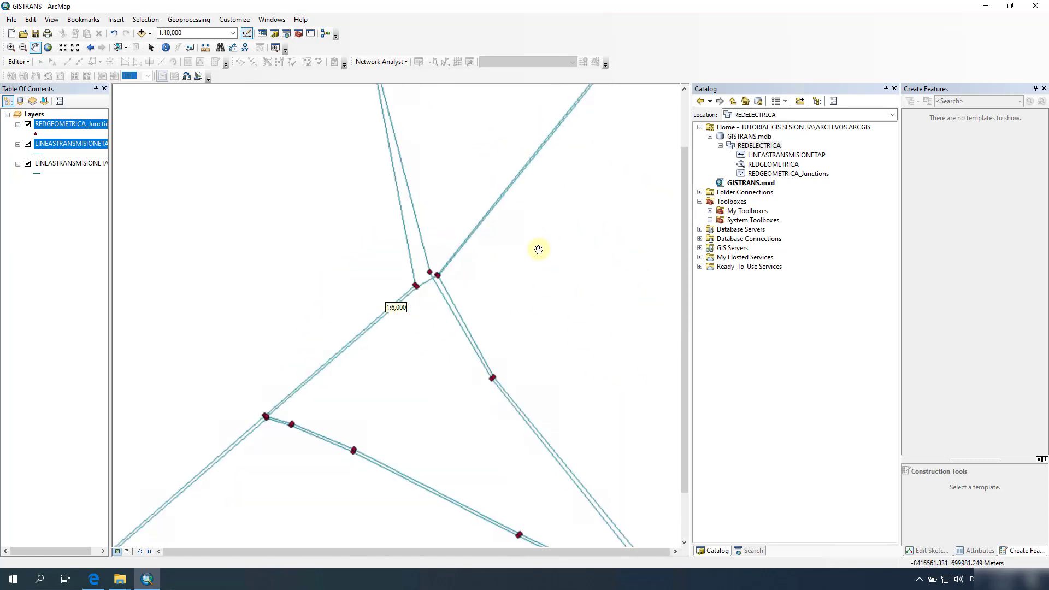
pyautogui.scroll(-4, 537, 249)
pyautogui.moveTo(603, 255); pyautogui.dragTo(524, 311)
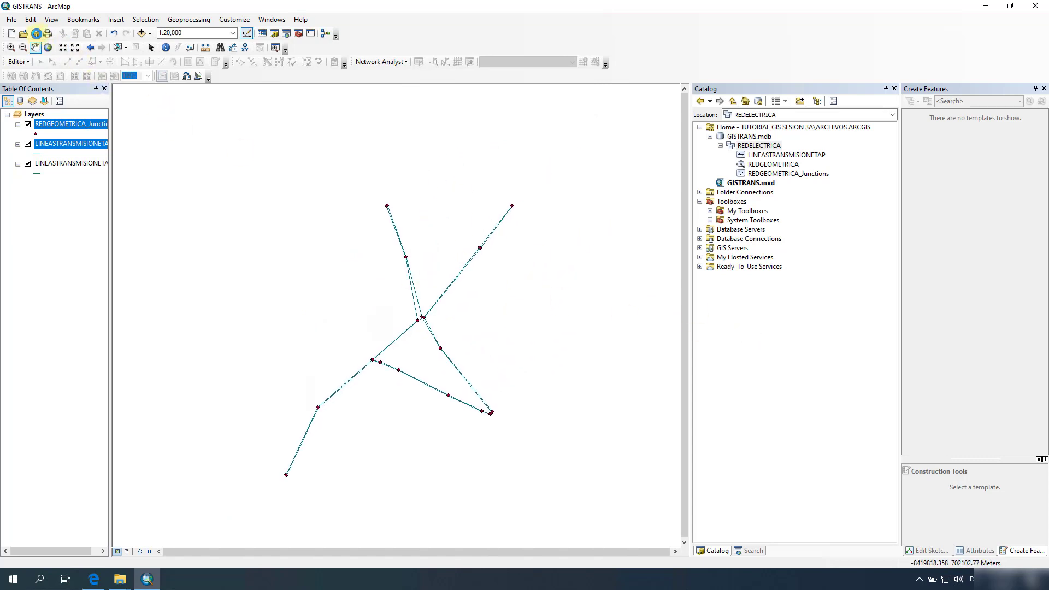
# Step: Save the map document and remove the duplicate LINEASTRANSMISIONETAP layer, keeping the original visible
pyautogui.click(35, 33)
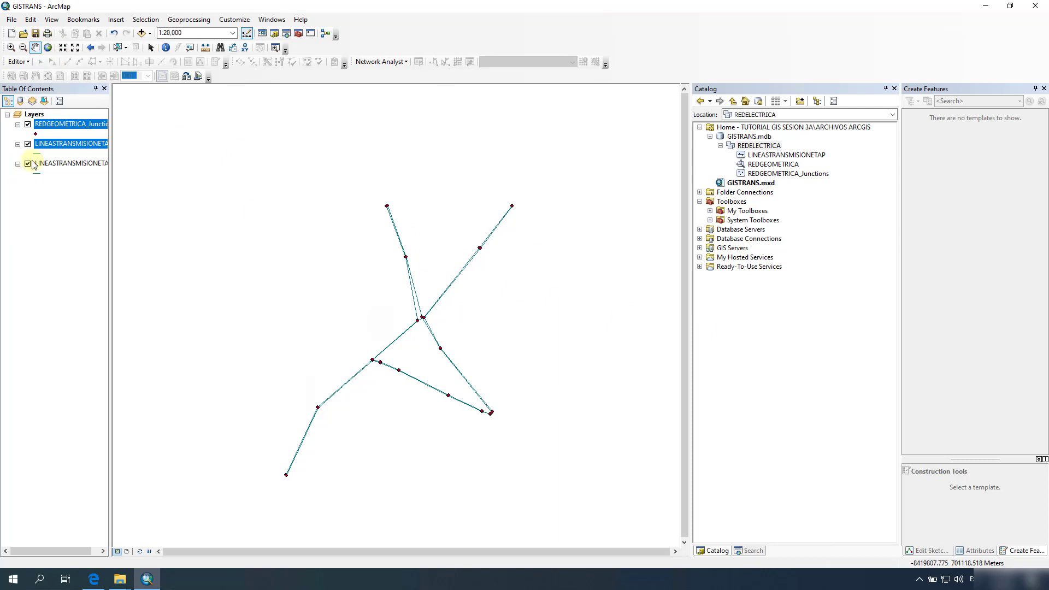
pyautogui.click(49, 167)
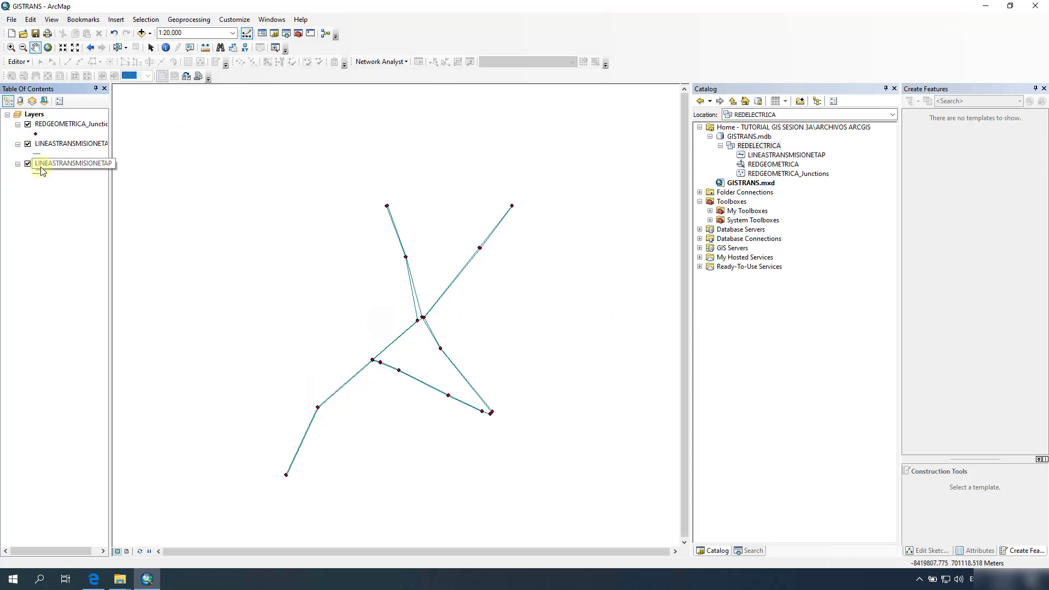
pyautogui.rightClick(82, 166)
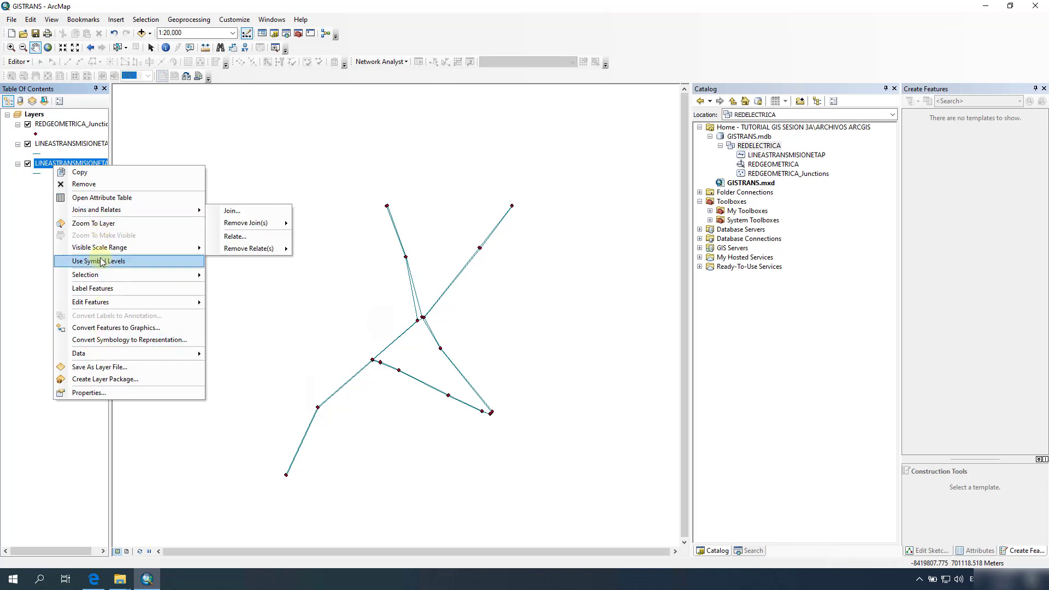
pyautogui.click(83, 184)
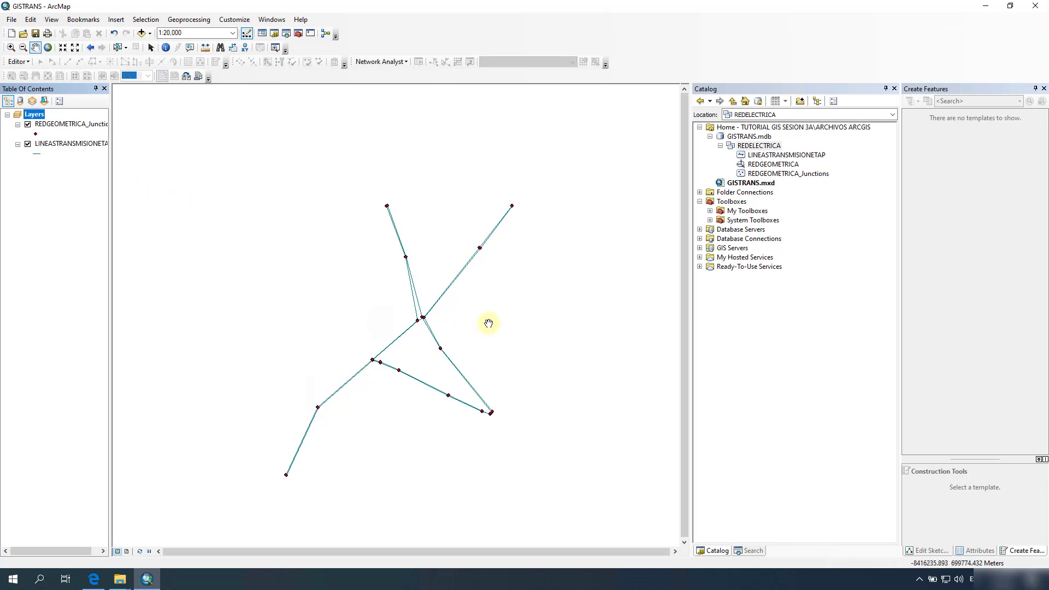
pyautogui.click(28, 144)
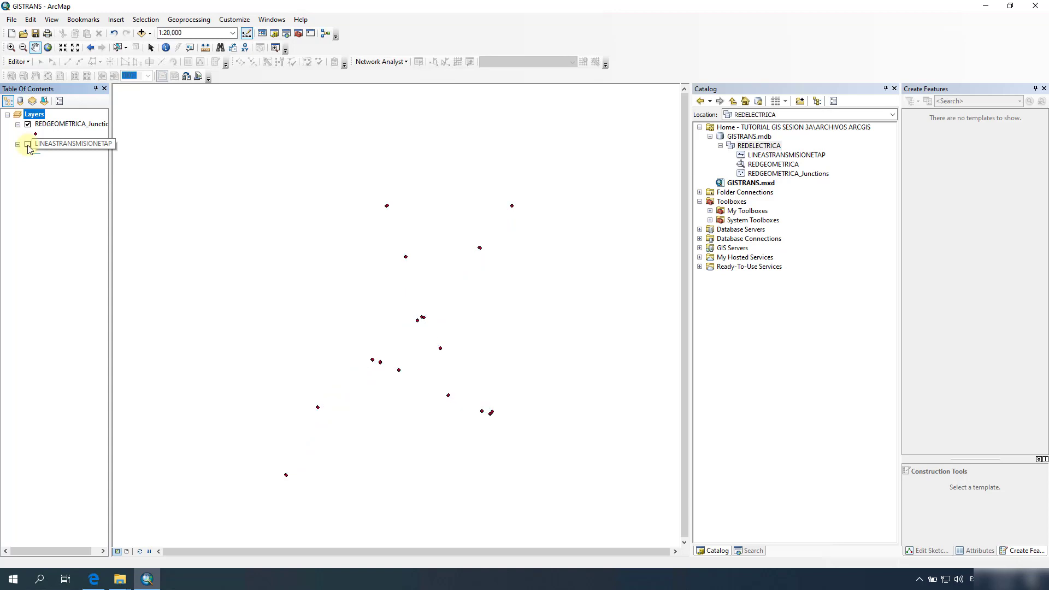
pyautogui.click(28, 144)
# Step: Review GISTRANS.mdb, GISTRANS.mxd, REDGEOMETRICA and REDGEOMETRICA_Junctions in the Catalog
pyautogui.moveTo(494, 295); pyautogui.dragTo(398, 314)
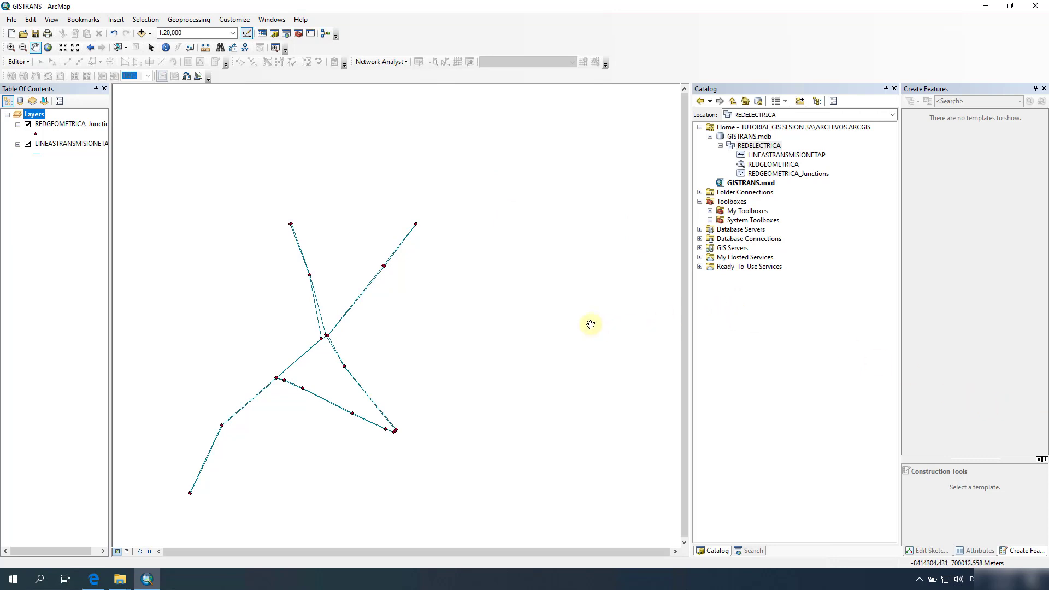
pyautogui.click(746, 136)
pyautogui.click(754, 183)
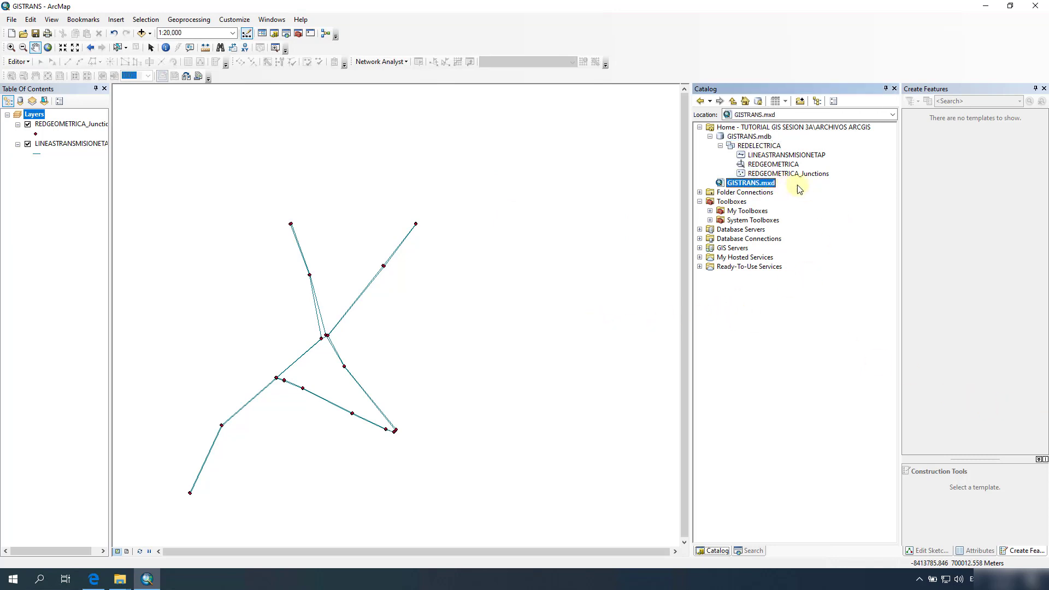
pyautogui.click(767, 167)
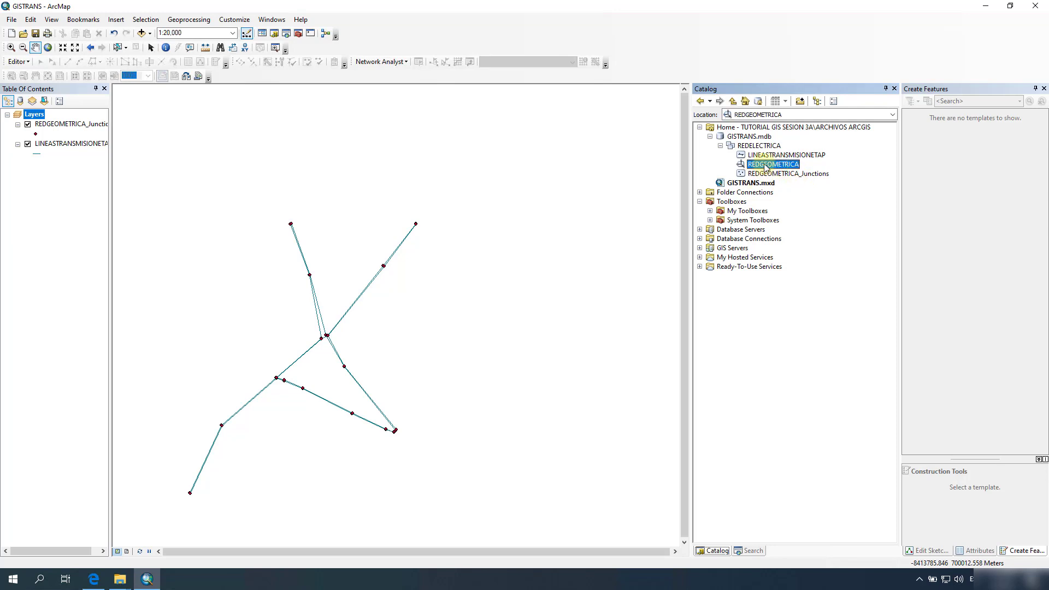
pyautogui.click(771, 173)
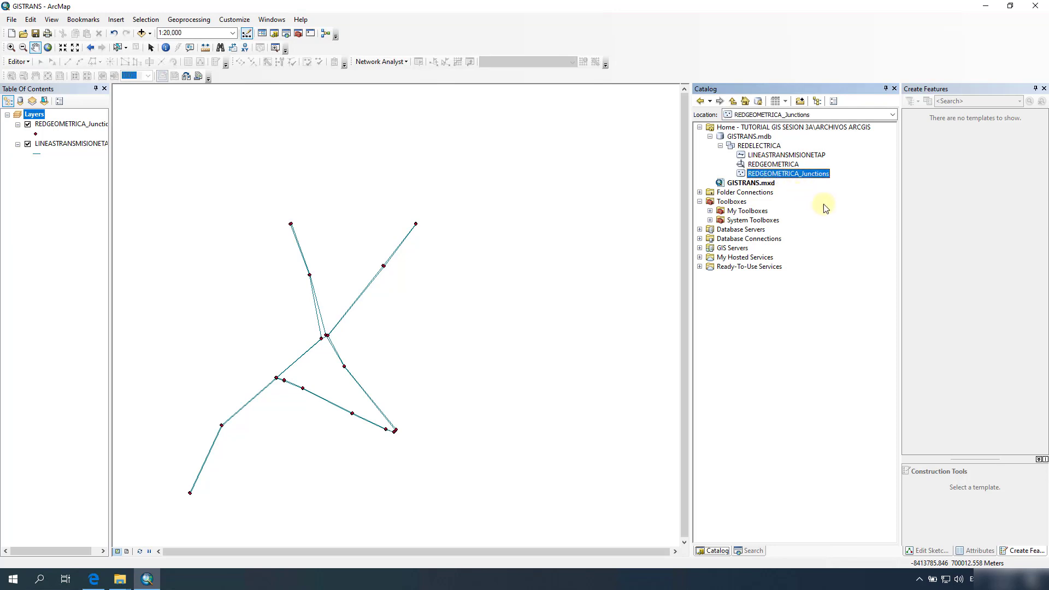
pyautogui.moveTo(600, 406); pyautogui.dragTo(523, 333)
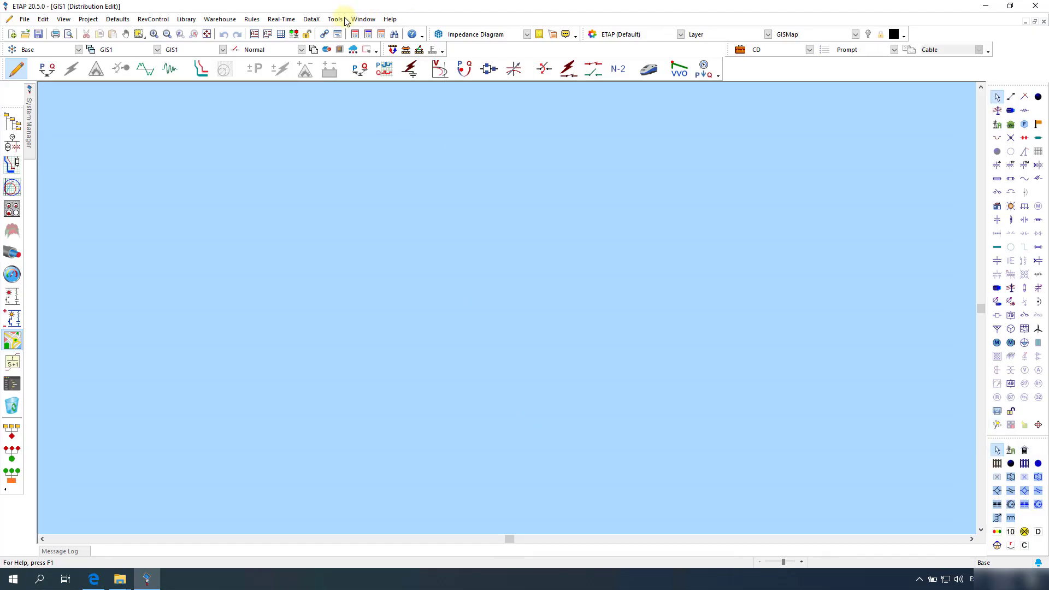
# Step: Import ESRI data into a new map from ARCHIVOS ARCGIS\GISTRANS.mxd, loading its Layers map
pyautogui.click(312, 21)
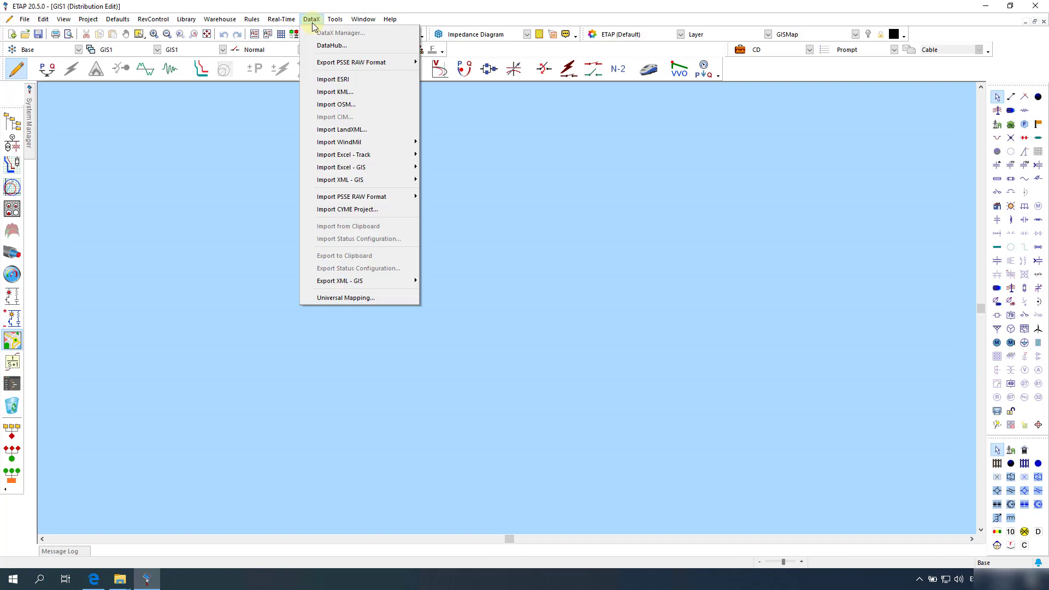
pyautogui.click(351, 81)
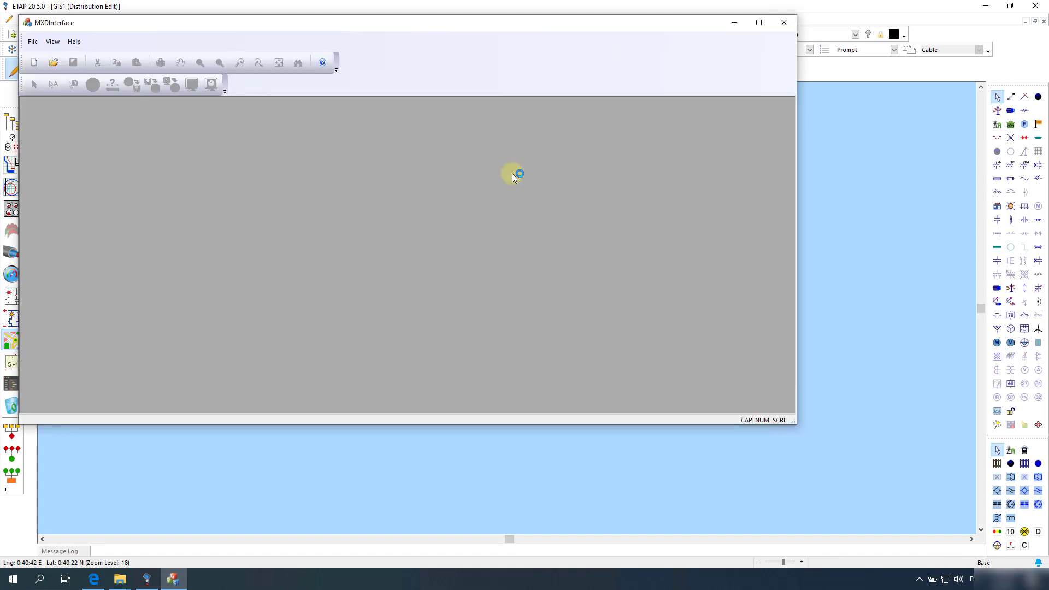
pyautogui.click(36, 66)
pyautogui.click(422, 140)
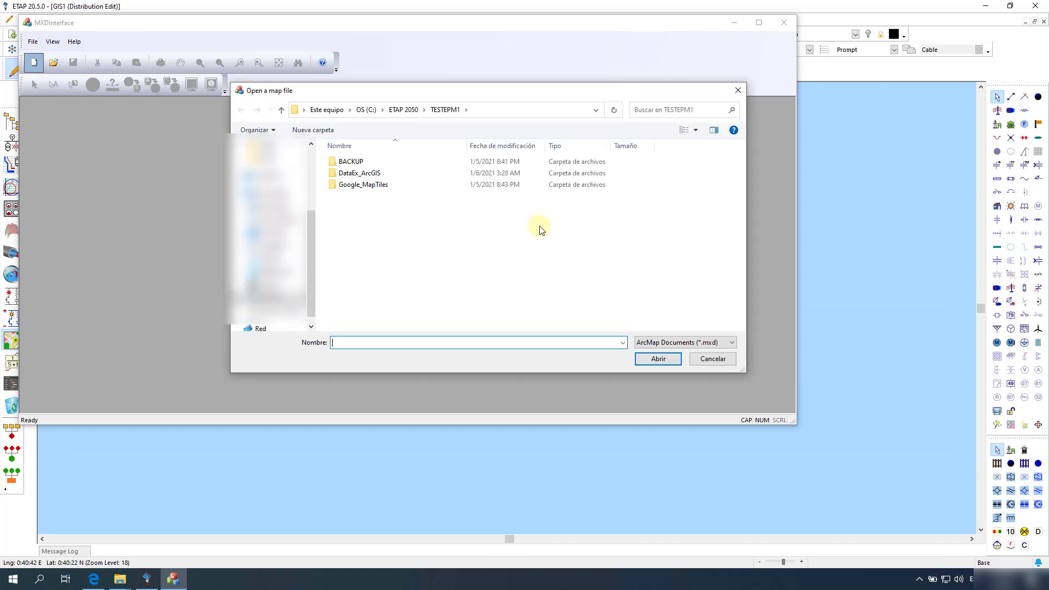
pyautogui.moveTo(313, 256); pyautogui.dragTo(311, 139)
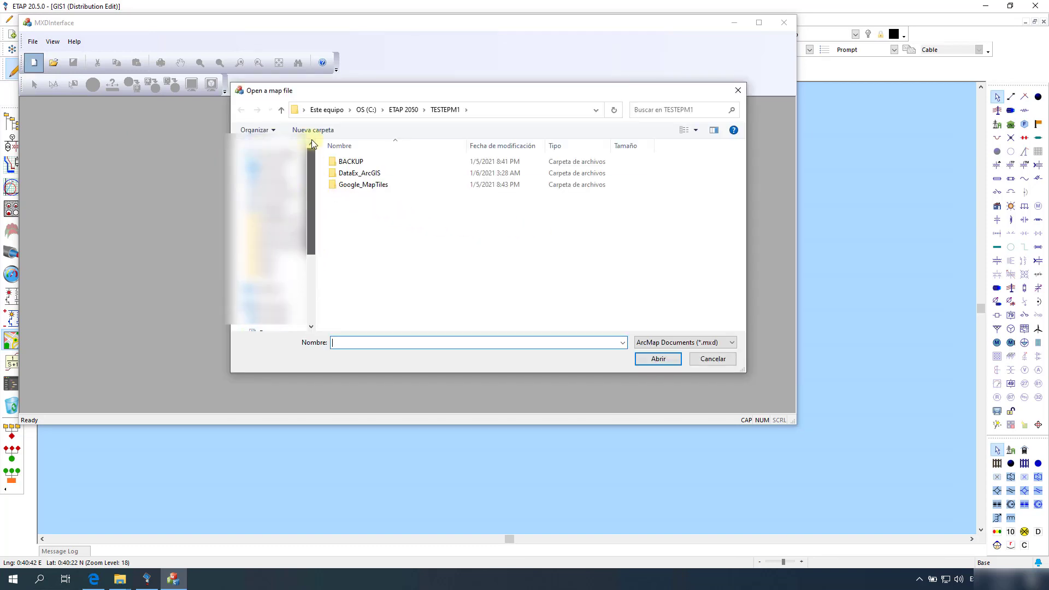
pyautogui.click(276, 217)
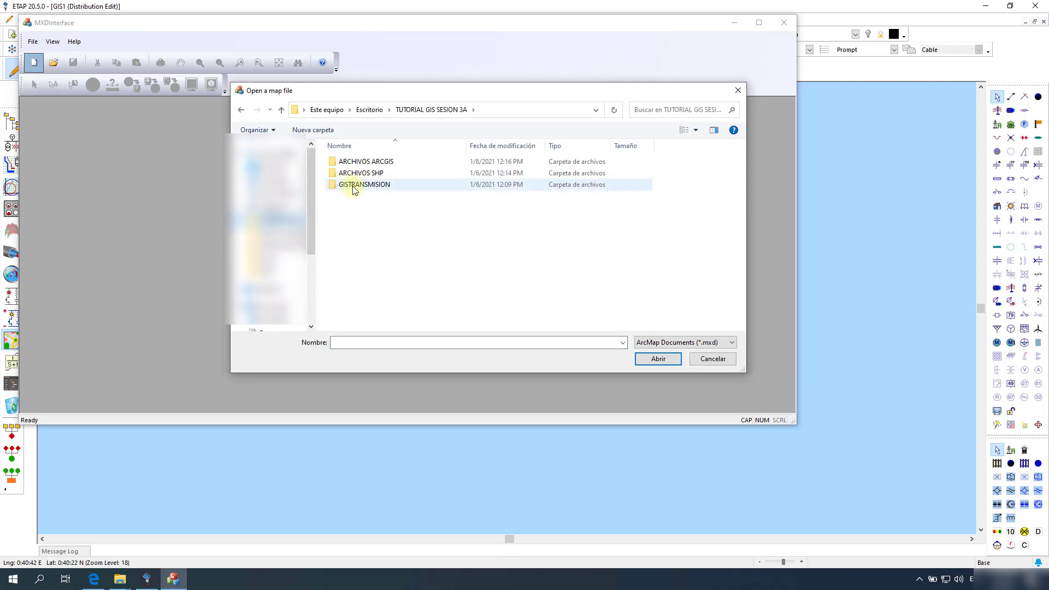
pyautogui.doubleClick(363, 161)
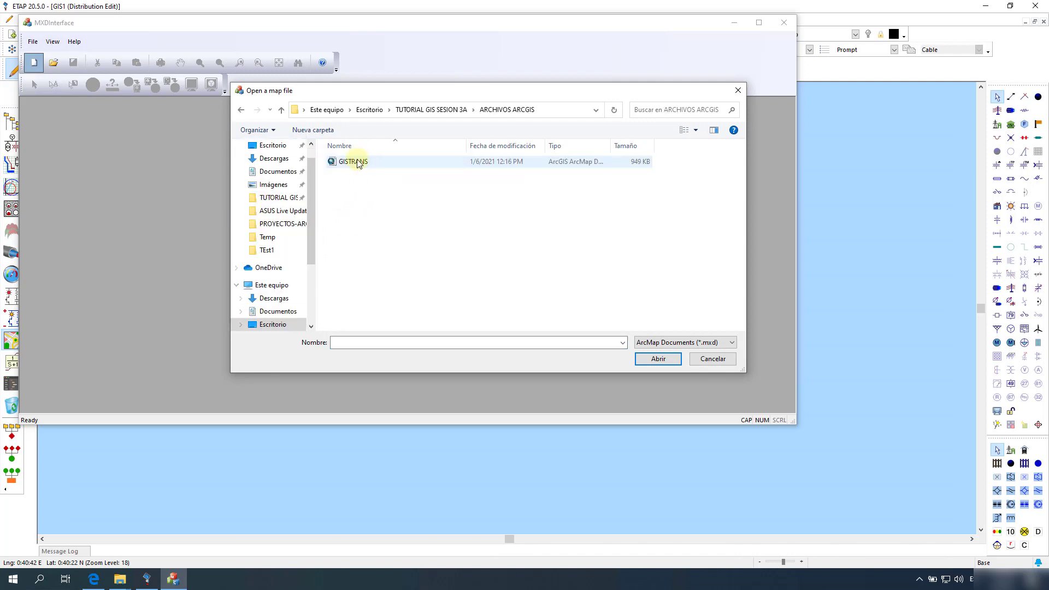
pyautogui.click(363, 161)
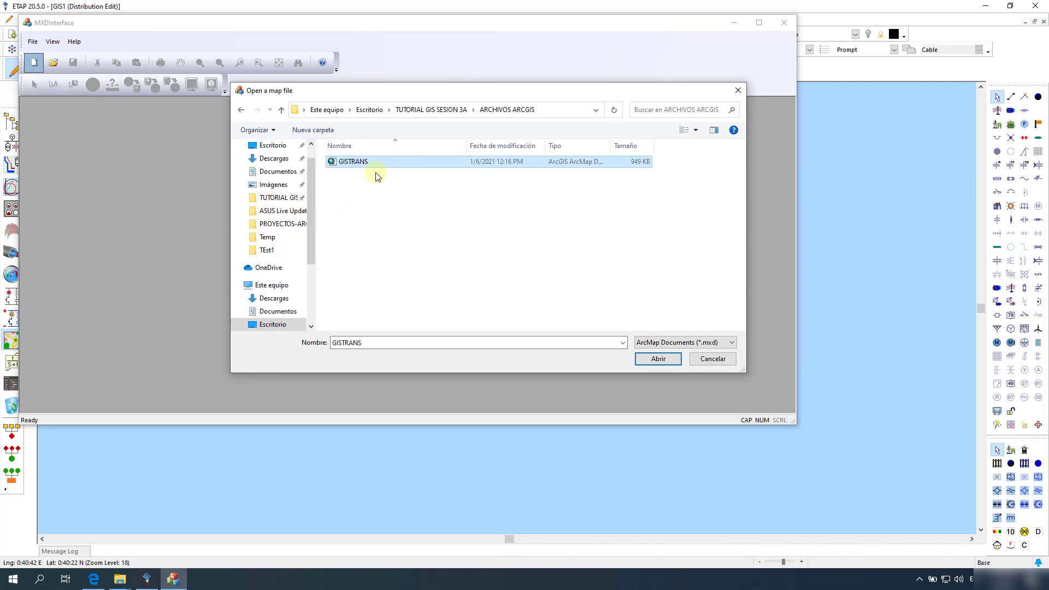
pyautogui.click(658, 358)
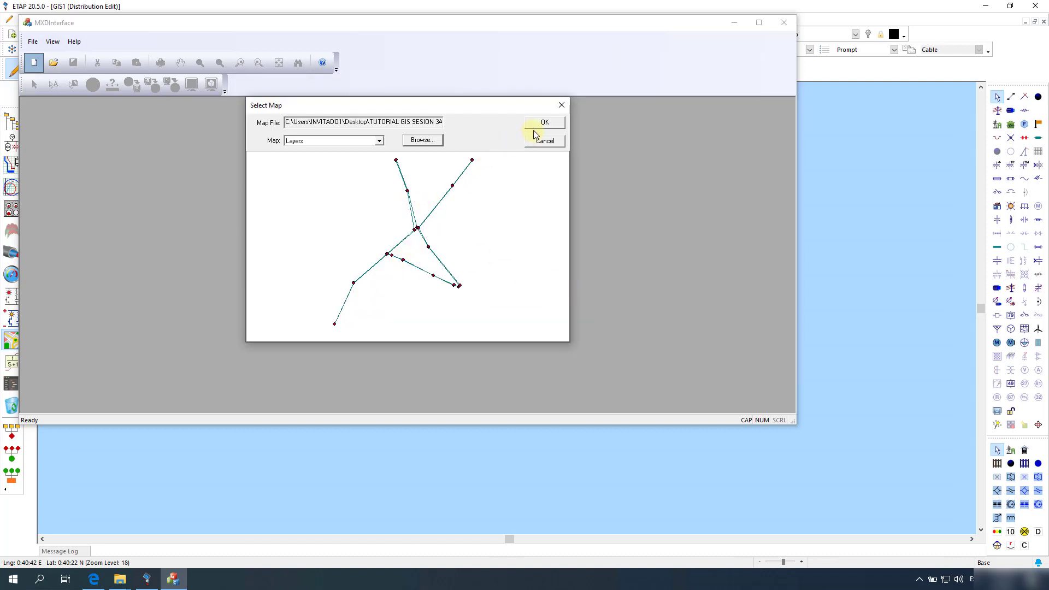
pyautogui.click(548, 124)
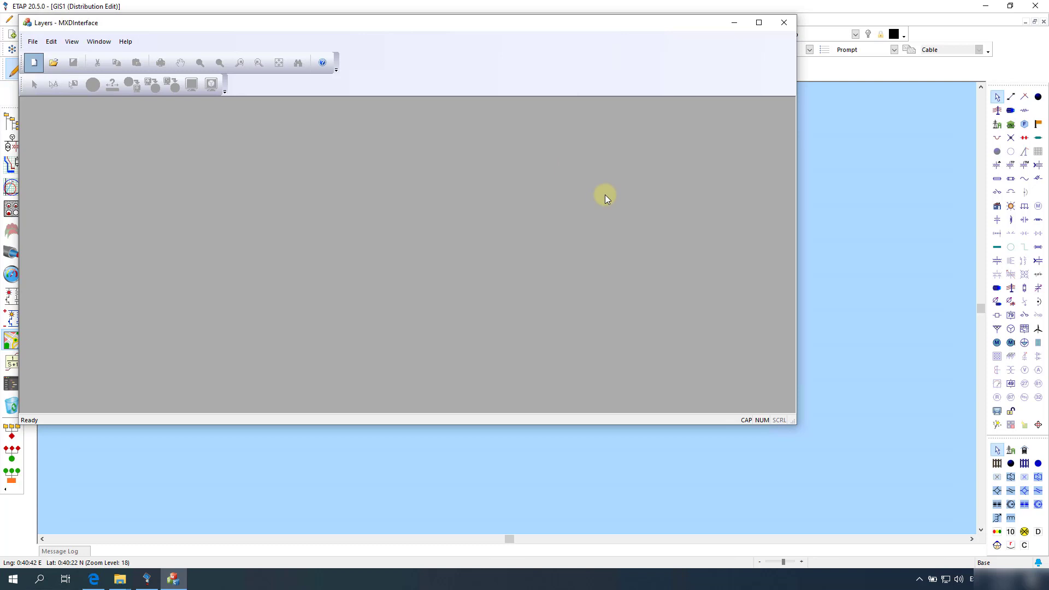
# Step: Transfer all features of the Layers map using the REDGEOMETRICA geometric network
pyautogui.click(663, 108)
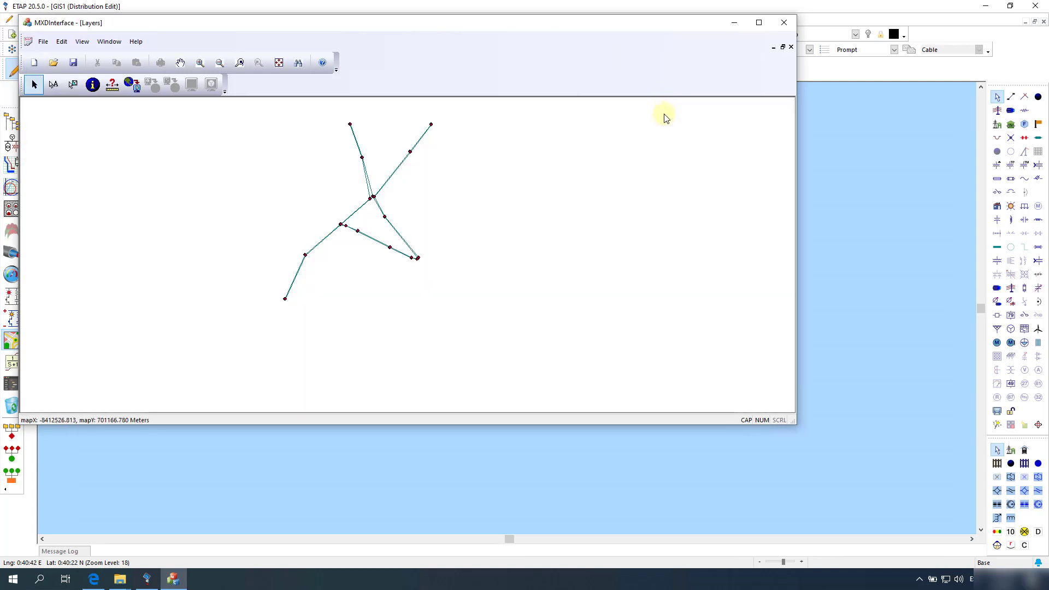
pyautogui.click(136, 92)
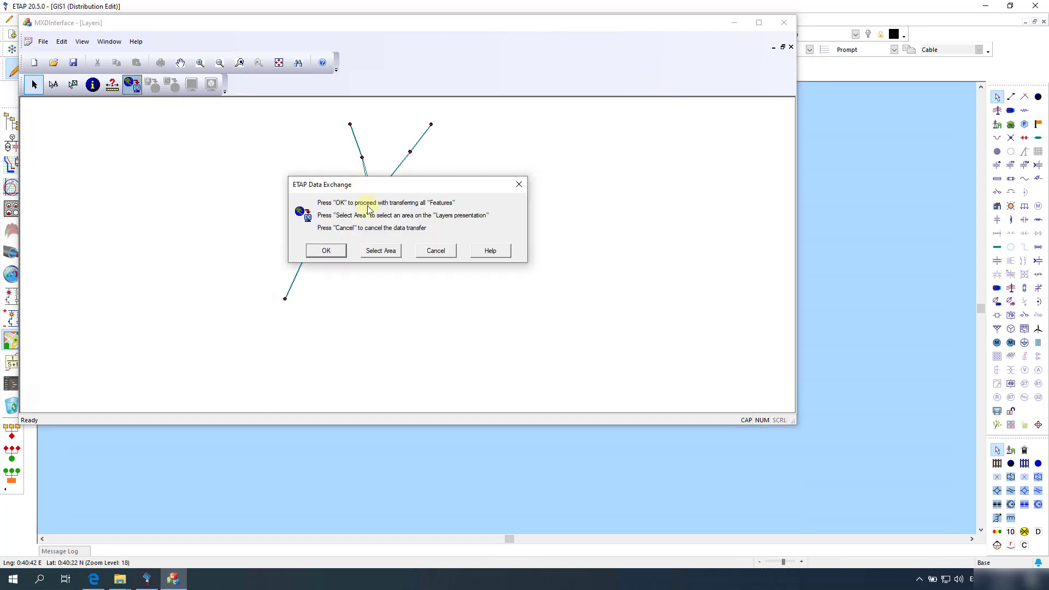
pyautogui.click(328, 252)
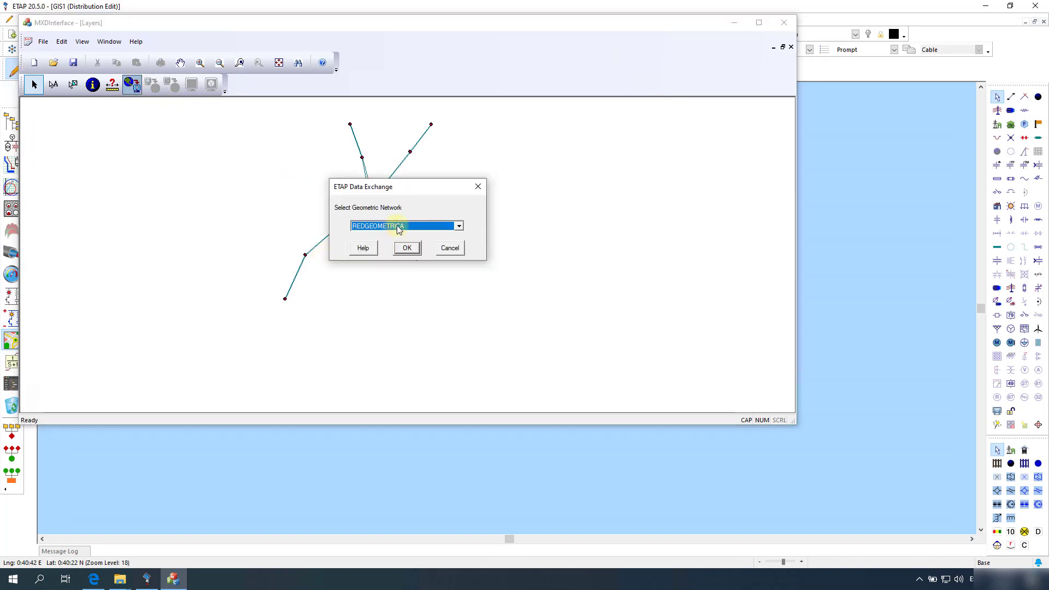
pyautogui.click(407, 249)
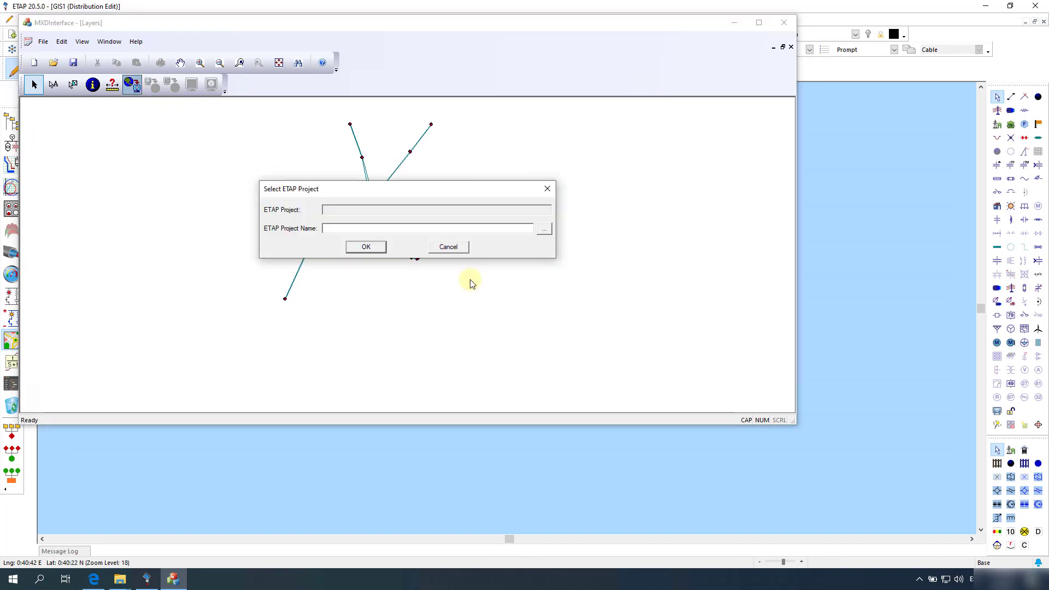
# Step: Target the GISTRANSMISION.OTI project and accept the default template database
pyautogui.click(543, 230)
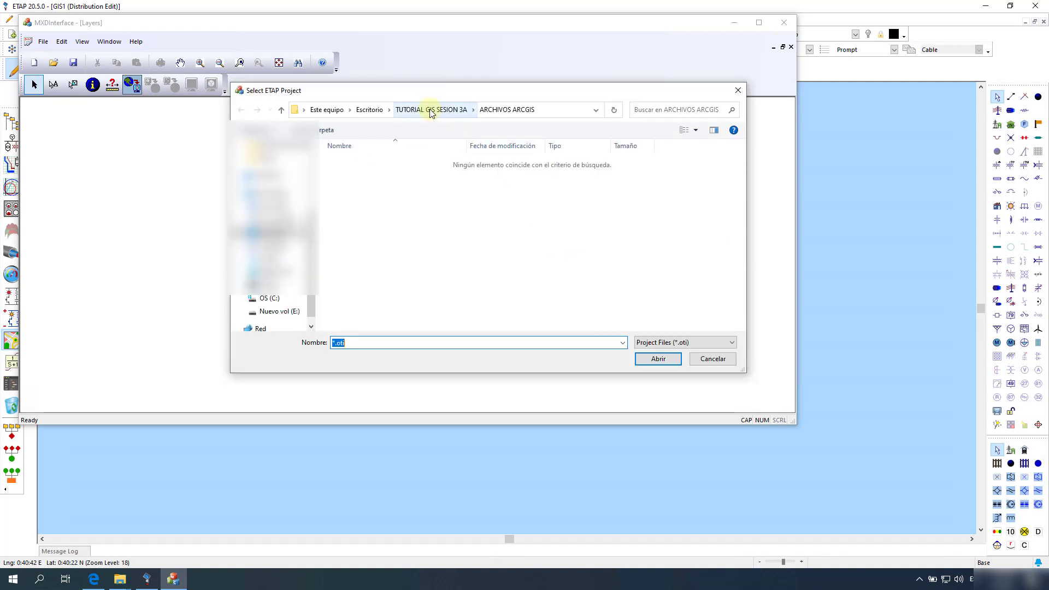
pyautogui.click(431, 111)
pyautogui.doubleClick(379, 185)
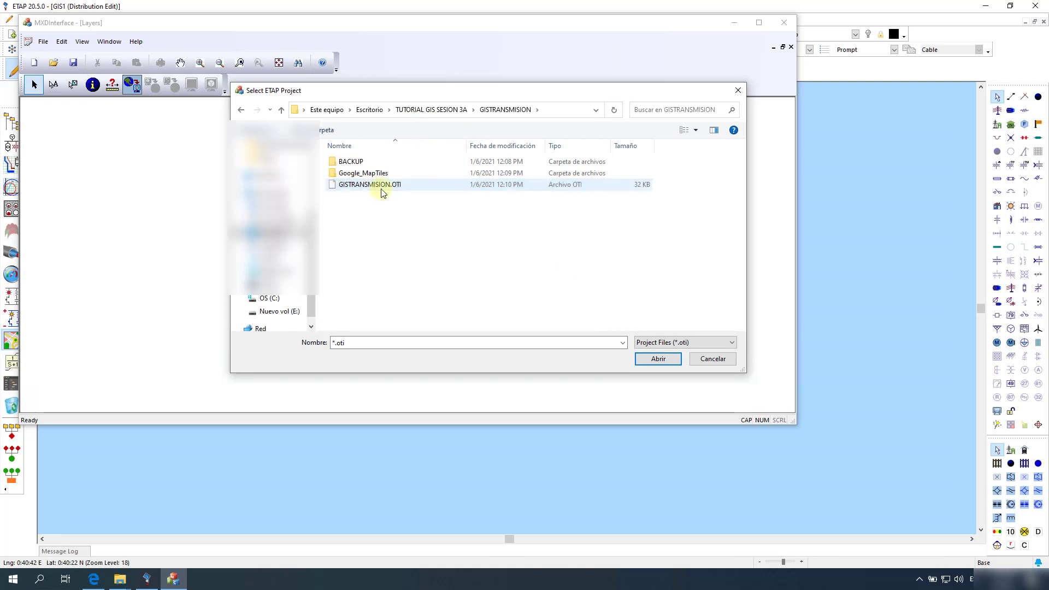
pyautogui.click(373, 188)
pyautogui.click(656, 365)
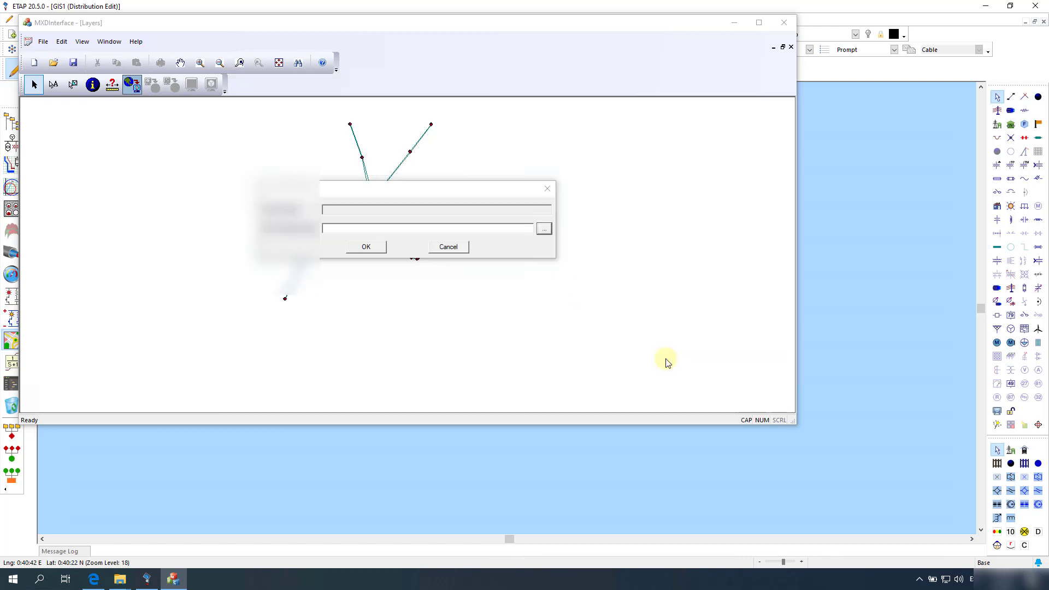
pyautogui.click(366, 247)
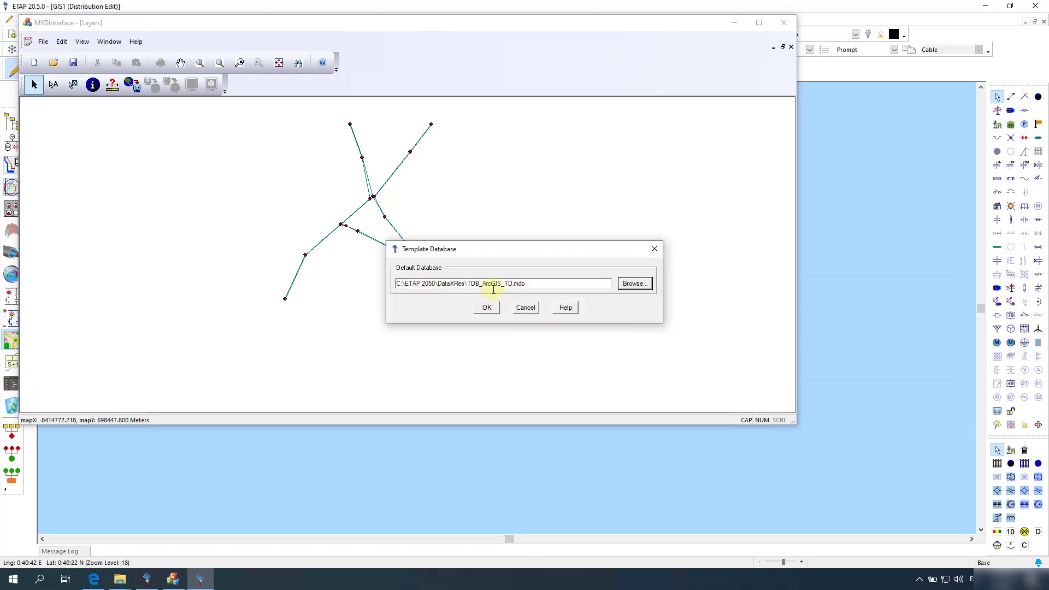
pyautogui.click(487, 308)
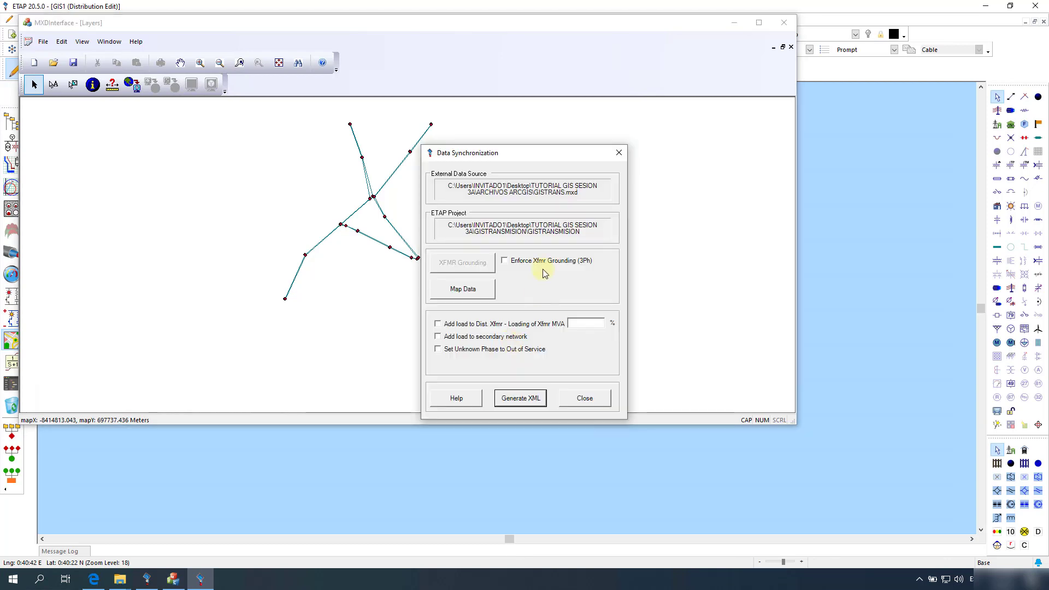
# Step: In GIS Mapping, assign the line segments to the Transmission Line element
pyautogui.click(459, 292)
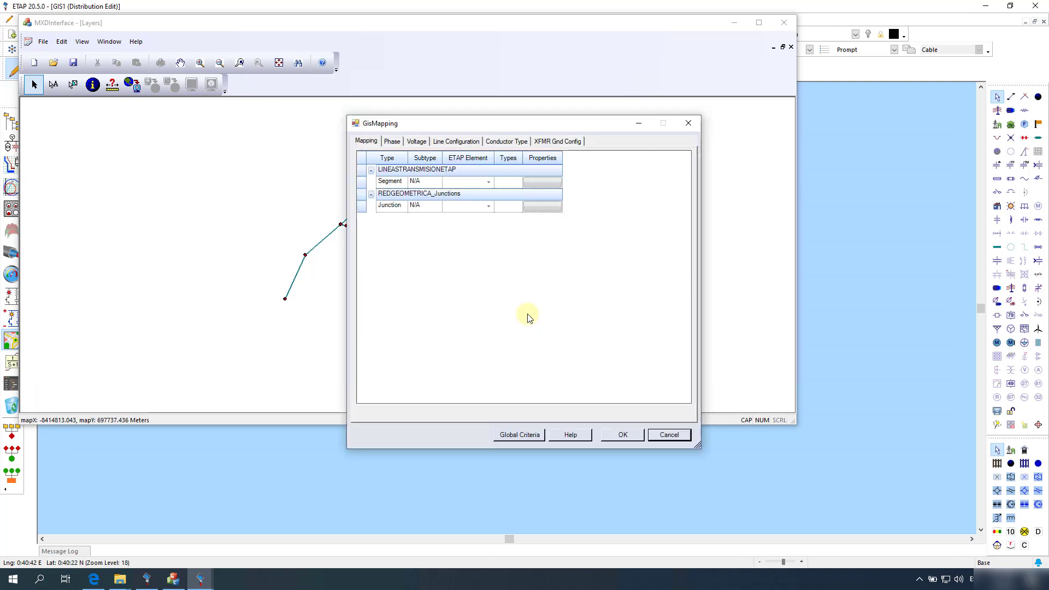
pyautogui.click(488, 183)
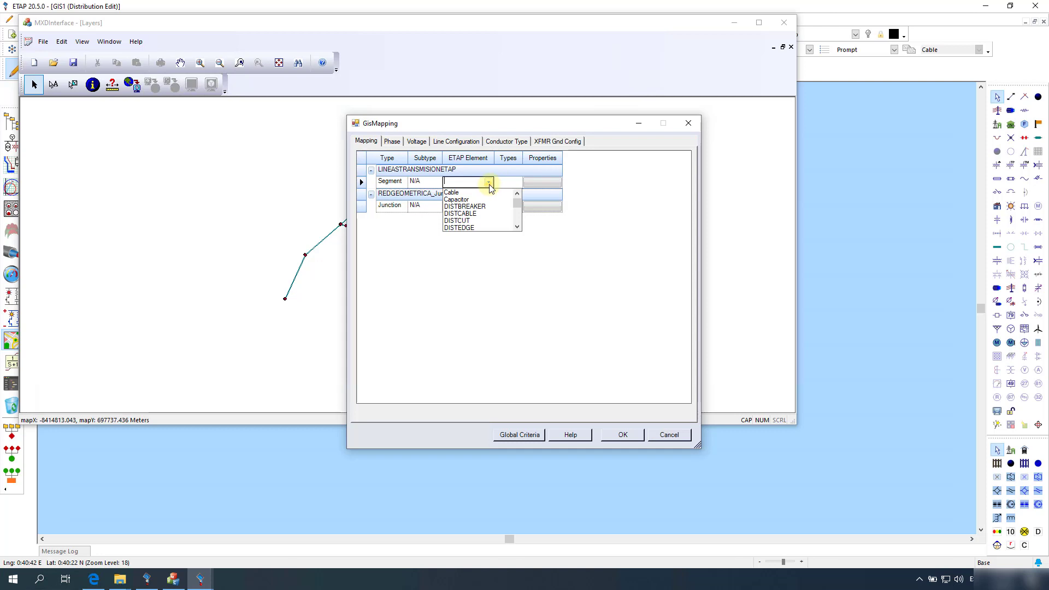
pyautogui.scroll(-4, 476, 218)
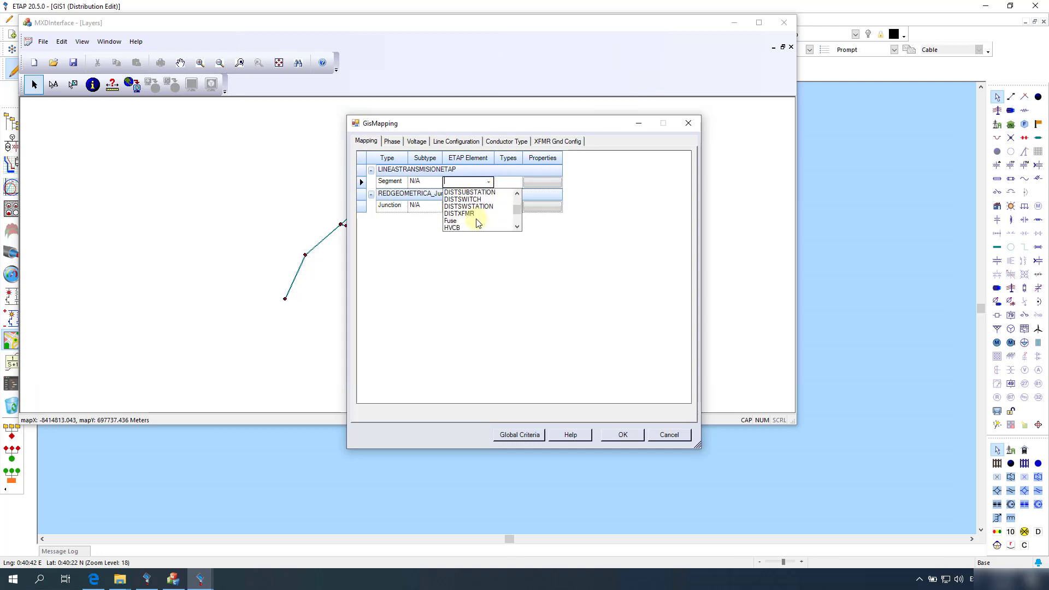
pyautogui.scroll(-3, 476, 223)
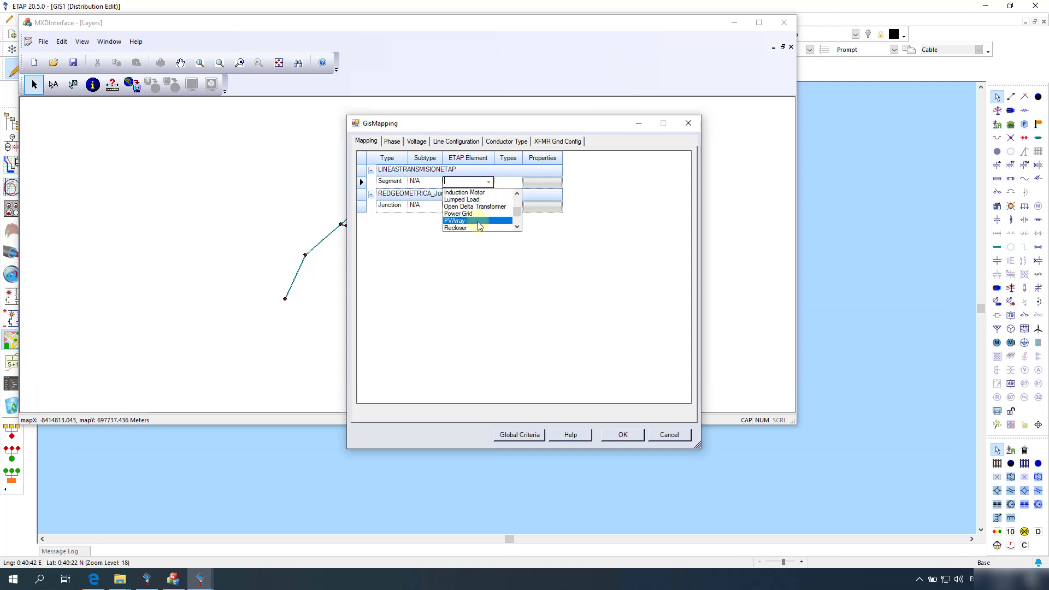
pyautogui.scroll(4, 479, 226)
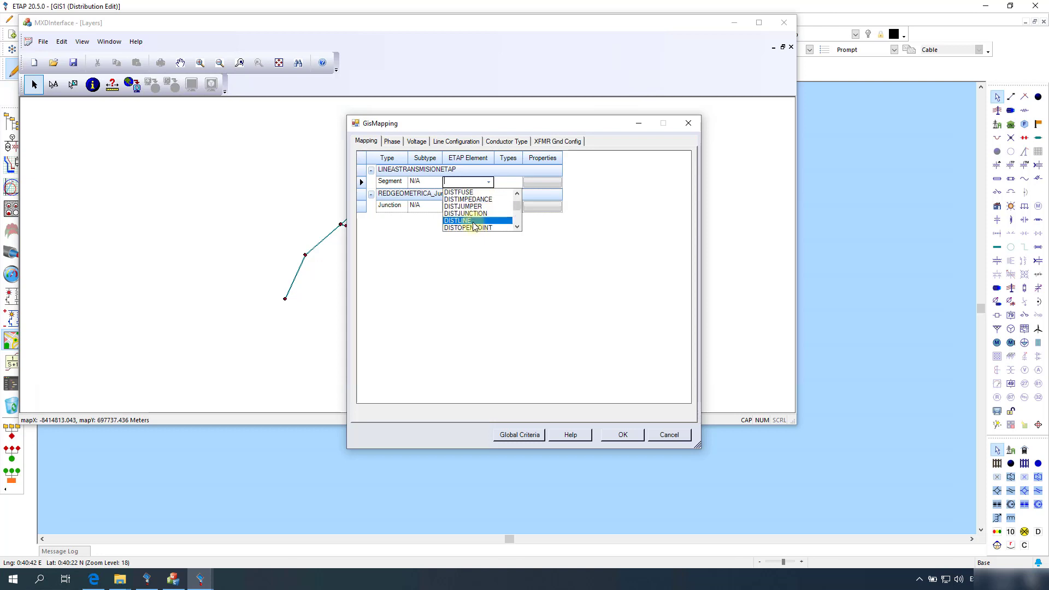
pyautogui.click(474, 220)
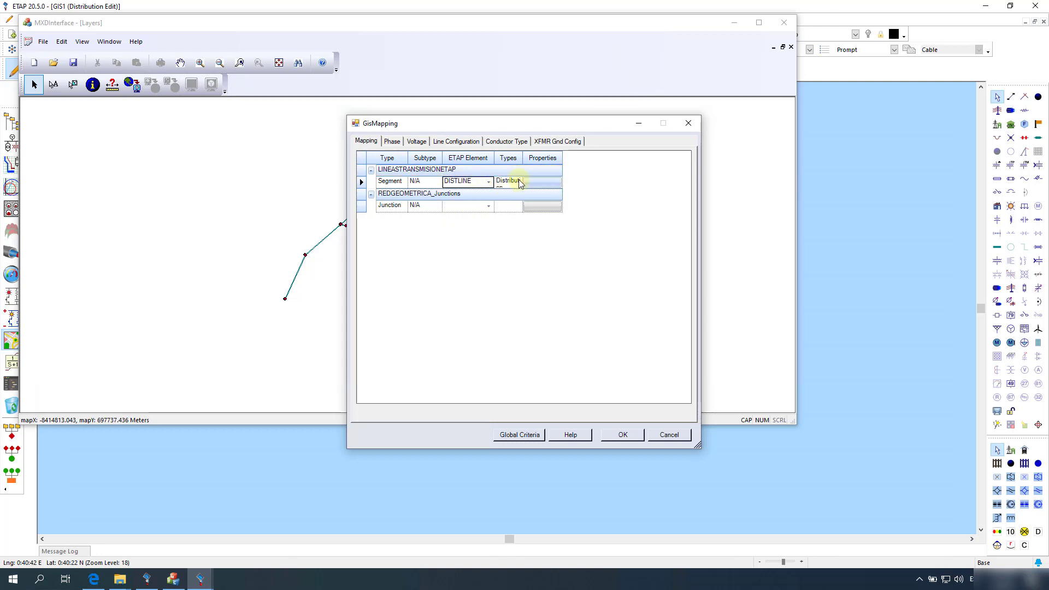
pyautogui.moveTo(523, 158); pyautogui.dragTo(587, 158)
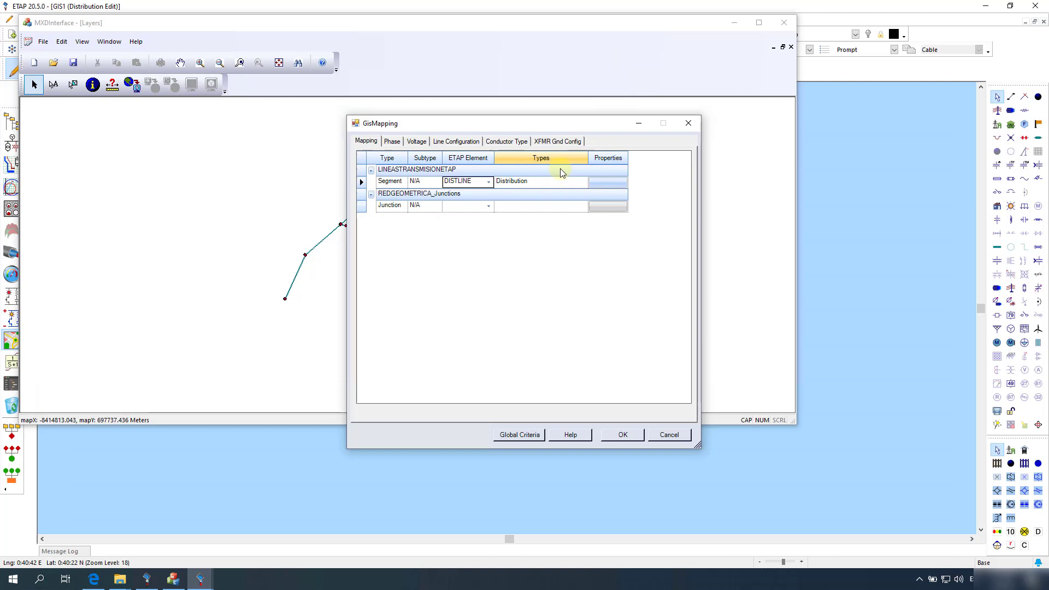
pyautogui.click(490, 181)
pyautogui.scroll(-3, 482, 217)
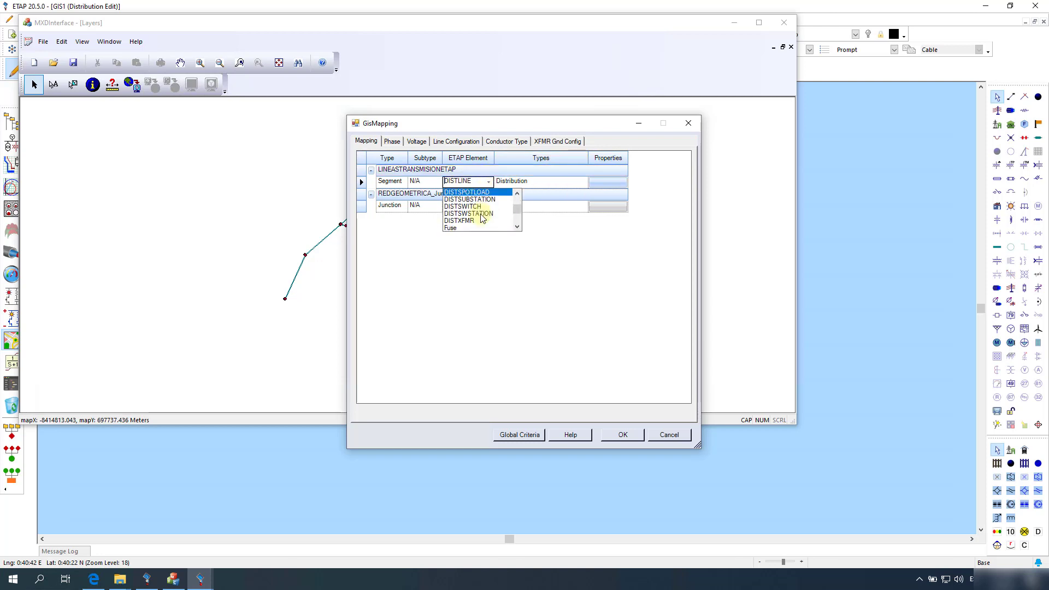
pyautogui.scroll(-3, 482, 218)
pyautogui.scroll(-3, 482, 217)
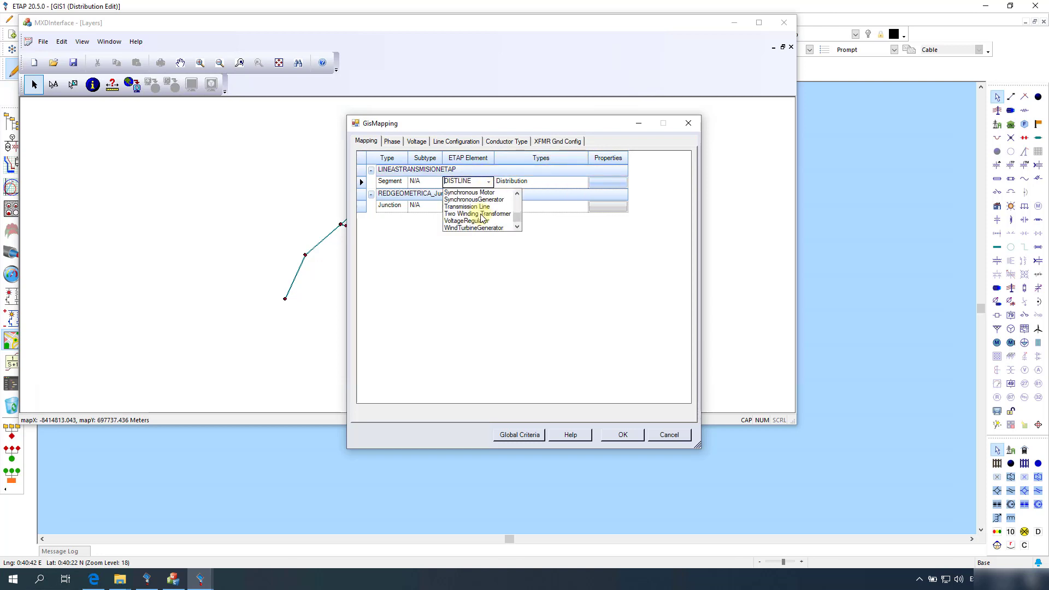
pyautogui.click(473, 206)
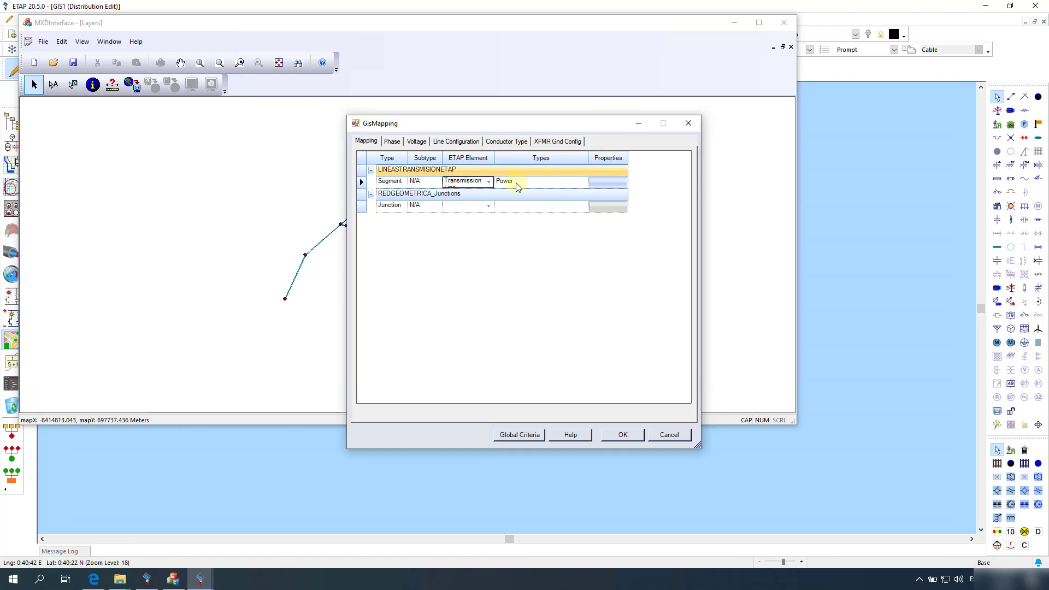
# Step: Map junctions to DISTJUNCTION and review the segment property mapping without changes
pyautogui.click(489, 206)
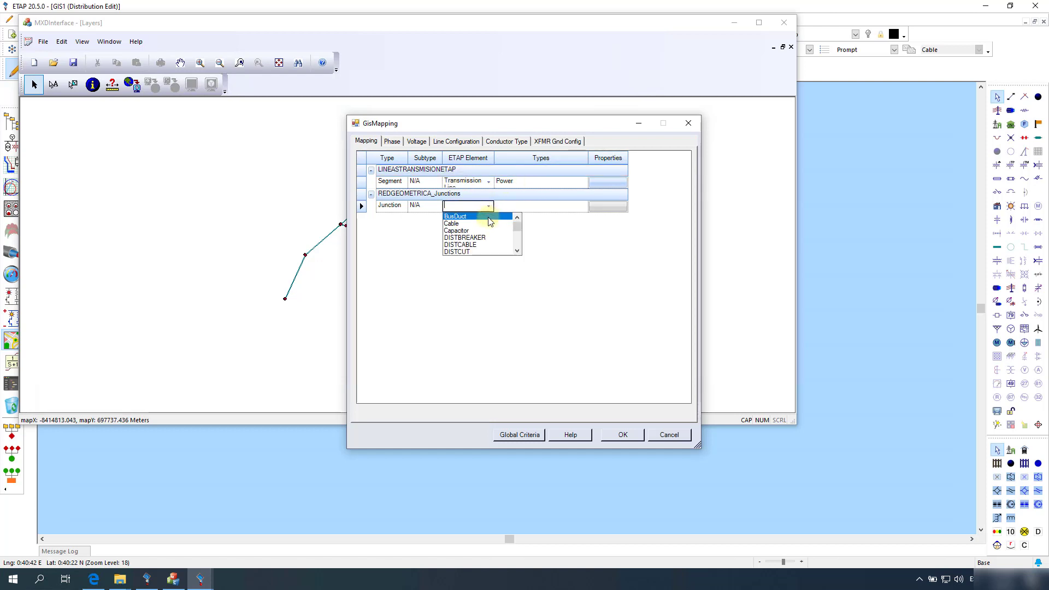
pyautogui.scroll(-2, 486, 229)
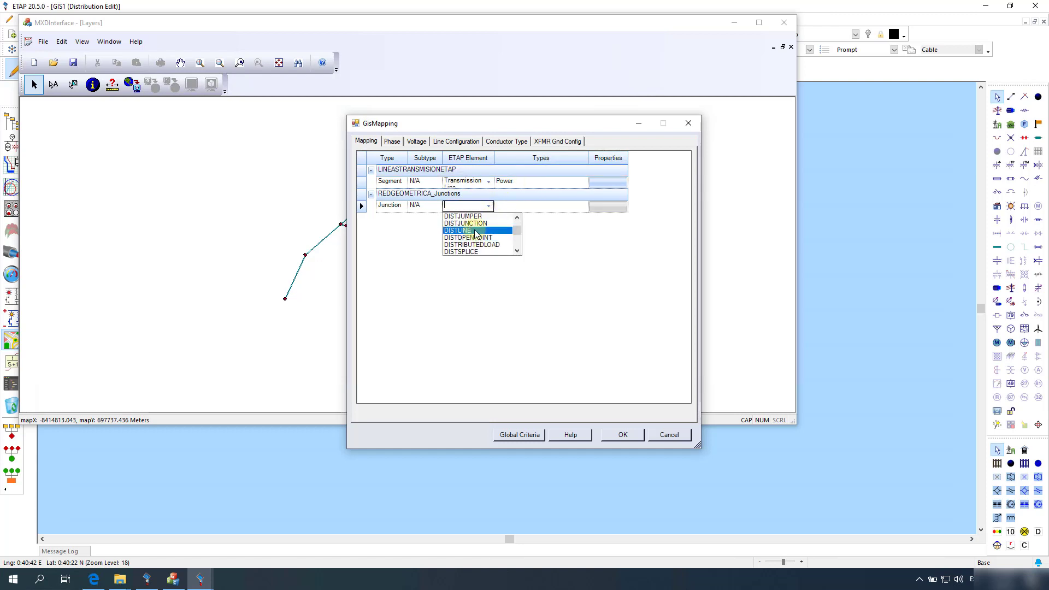
pyautogui.click(482, 244)
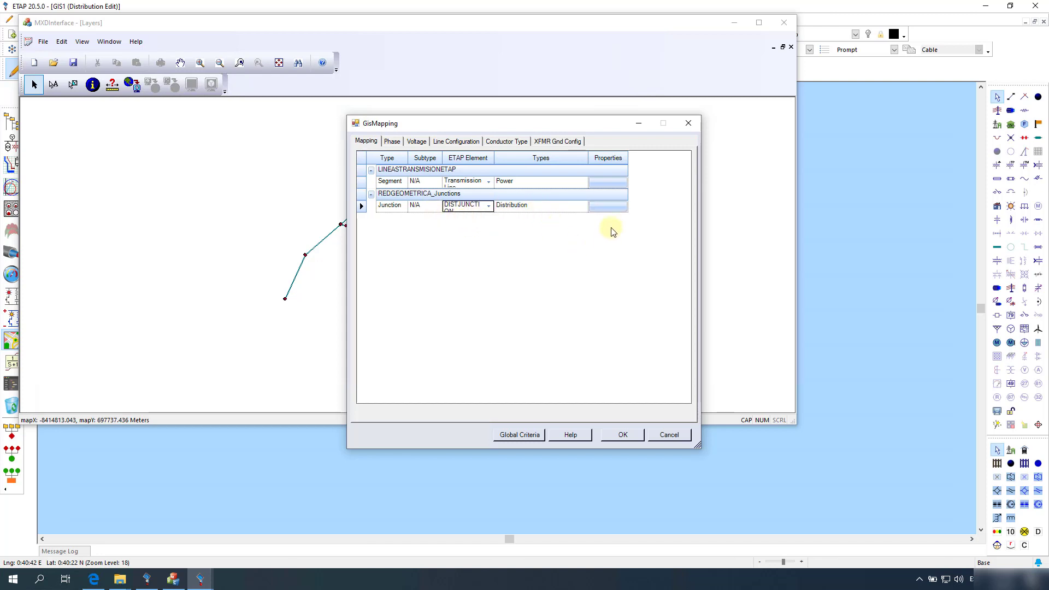
pyautogui.click(604, 184)
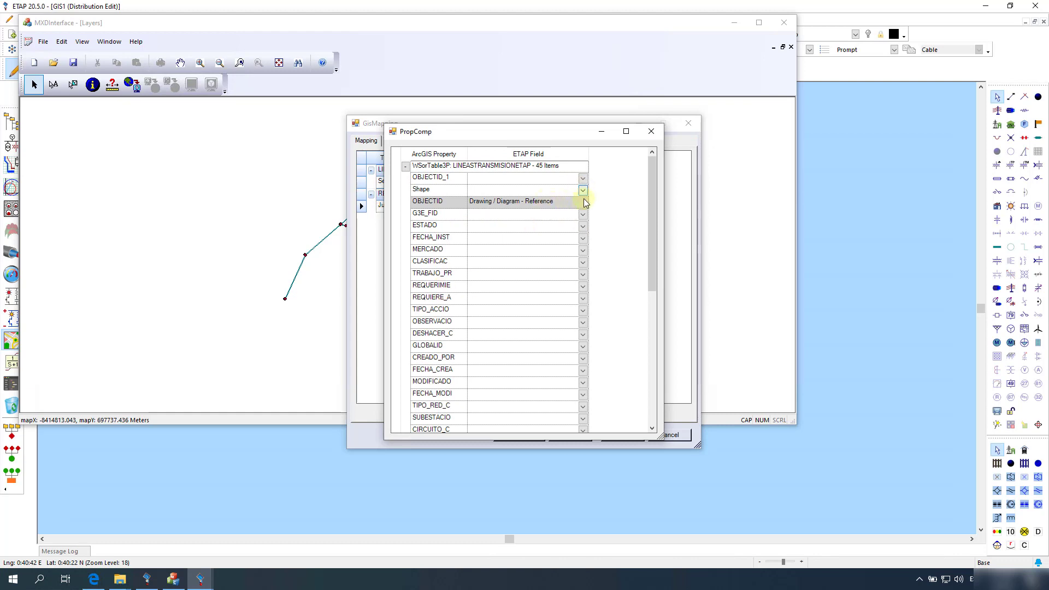
pyautogui.scroll(-3, 462, 347)
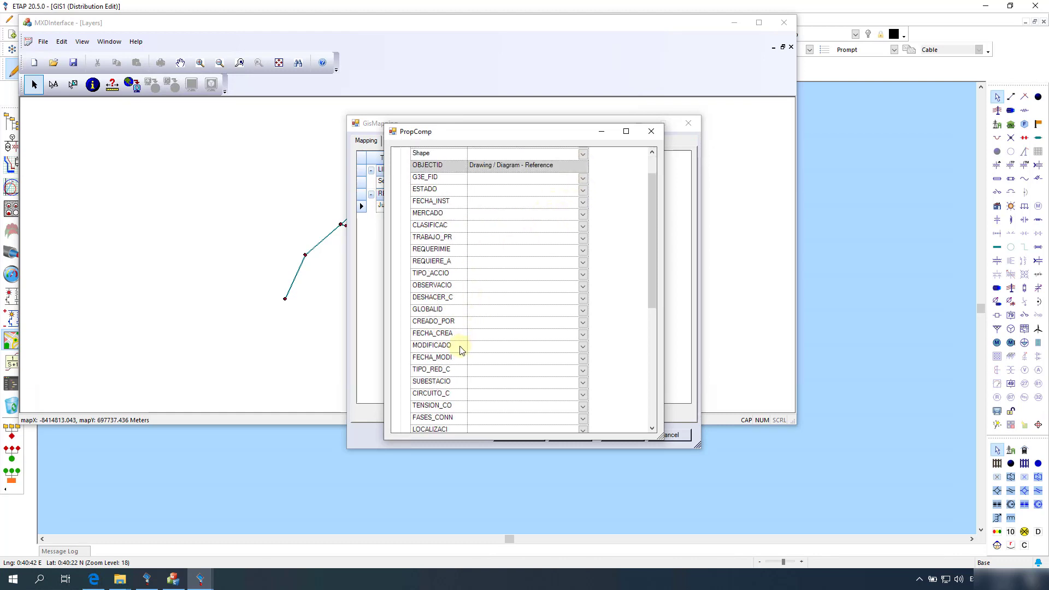
pyautogui.click(584, 311)
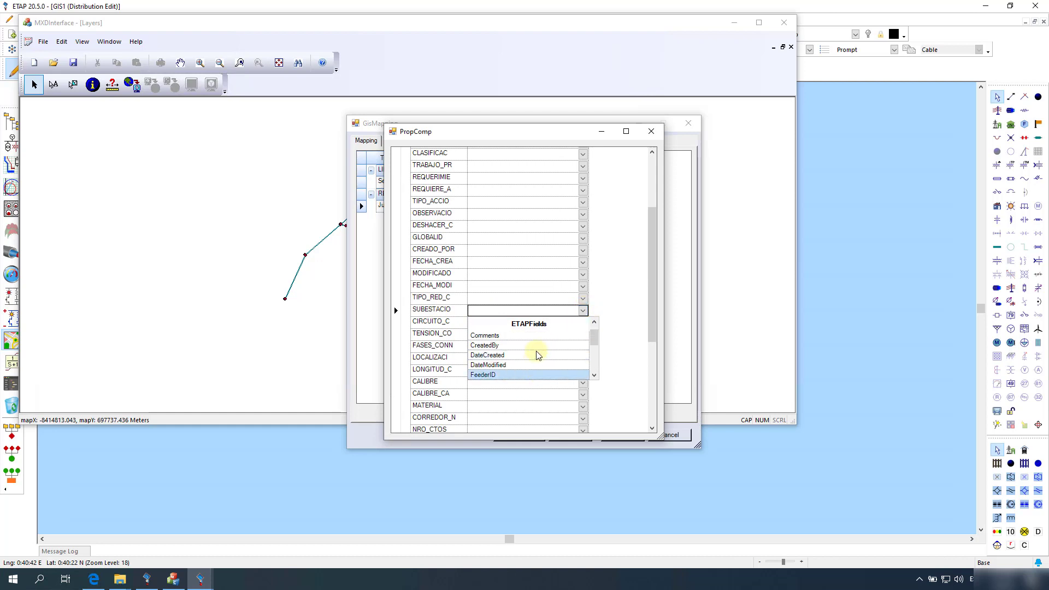
pyautogui.scroll(-2, 574, 344)
pyautogui.moveTo(592, 335); pyautogui.dragTo(594, 377)
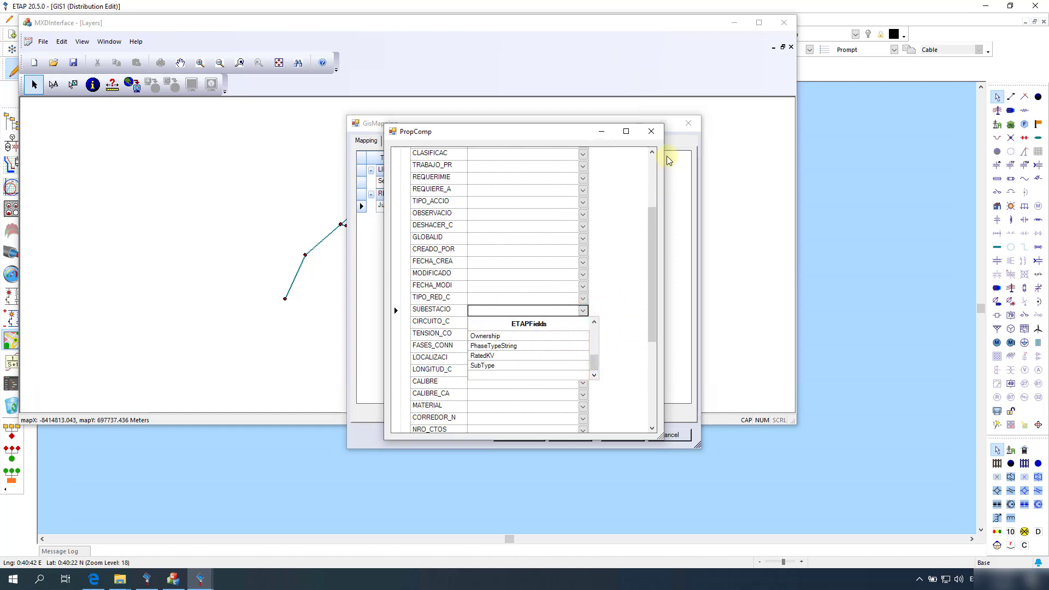
pyautogui.click(647, 136)
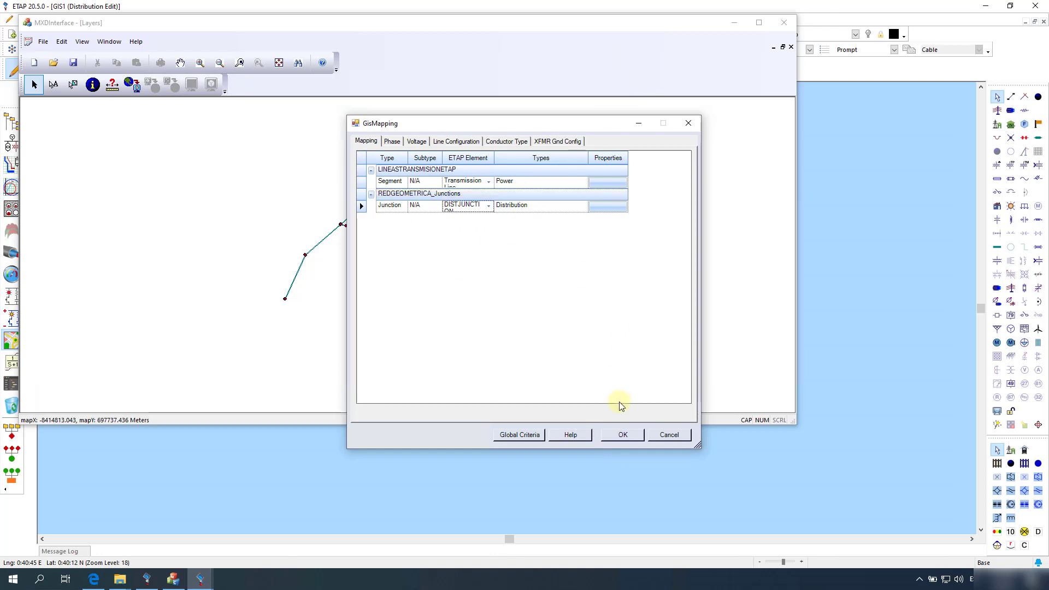
# Step: Confirm the GIS mapping, generate the XML exchange file, and acknowledge Process Complete
pyautogui.click(620, 434)
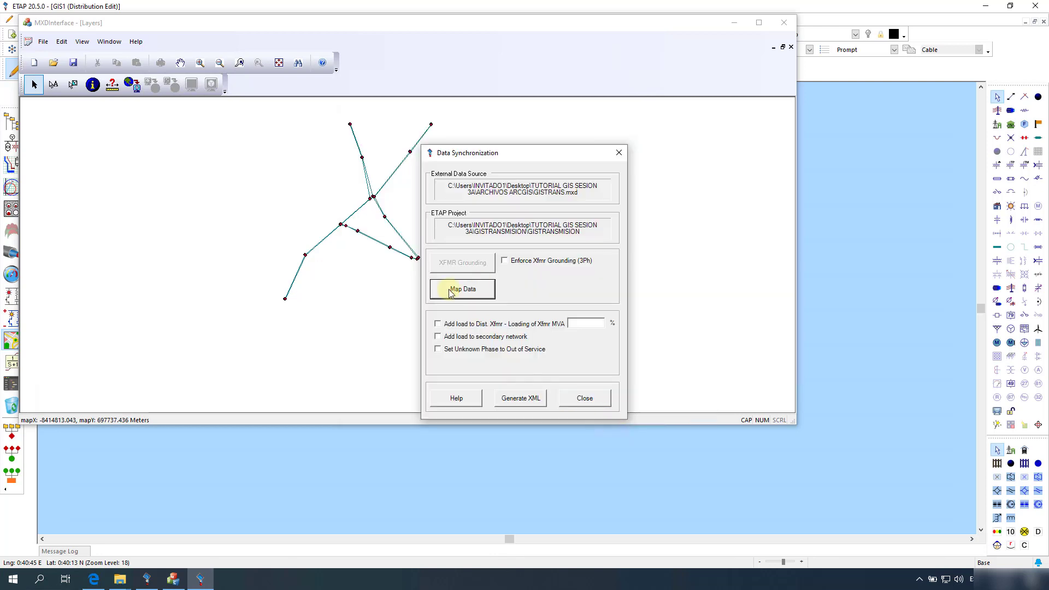
pyautogui.click(515, 399)
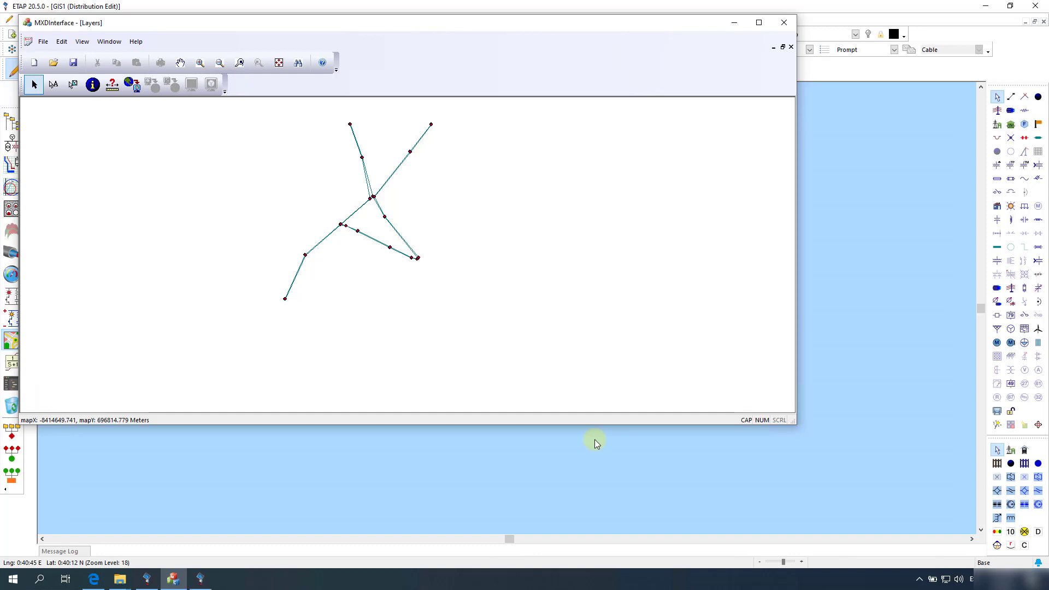
pyautogui.click(205, 579)
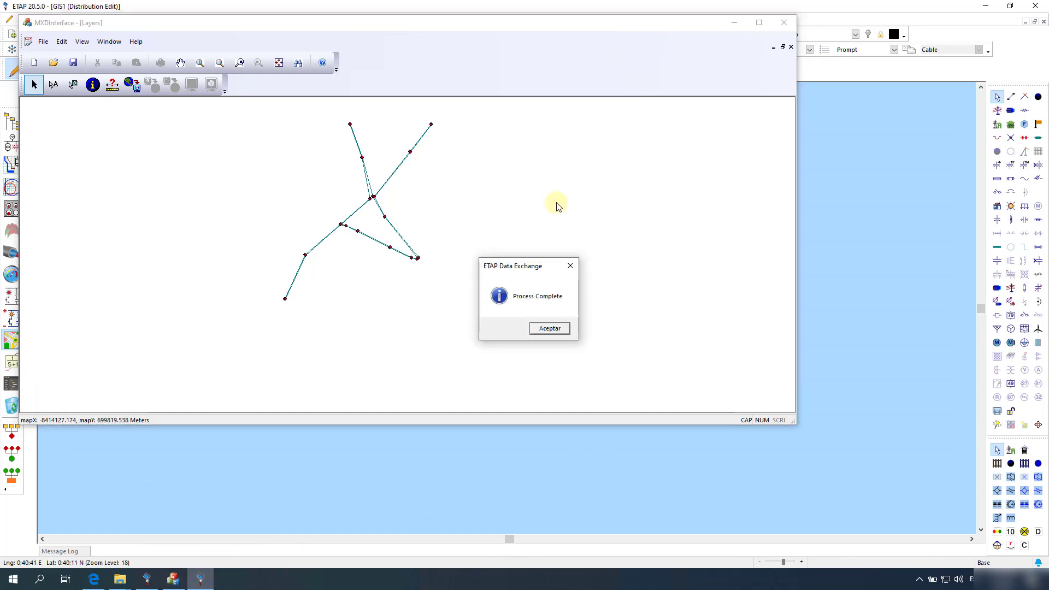
pyautogui.click(549, 329)
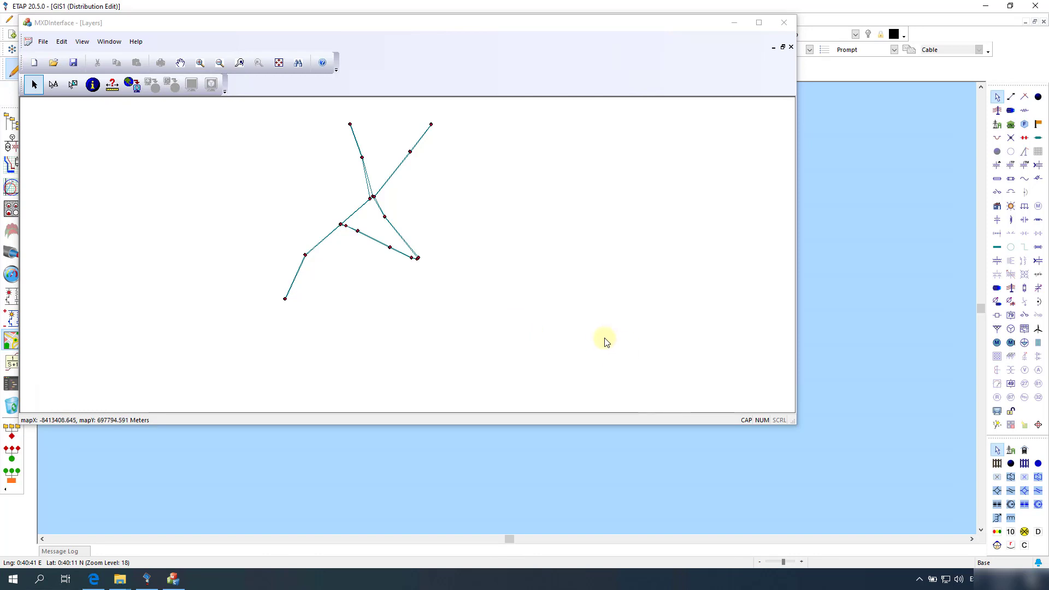
# Step: Close MXDInterface and import GISTRANSMISION_TD_DataEx_PDC from DataEx_ArcGIS via Import XML - GIS
pyautogui.click(785, 23)
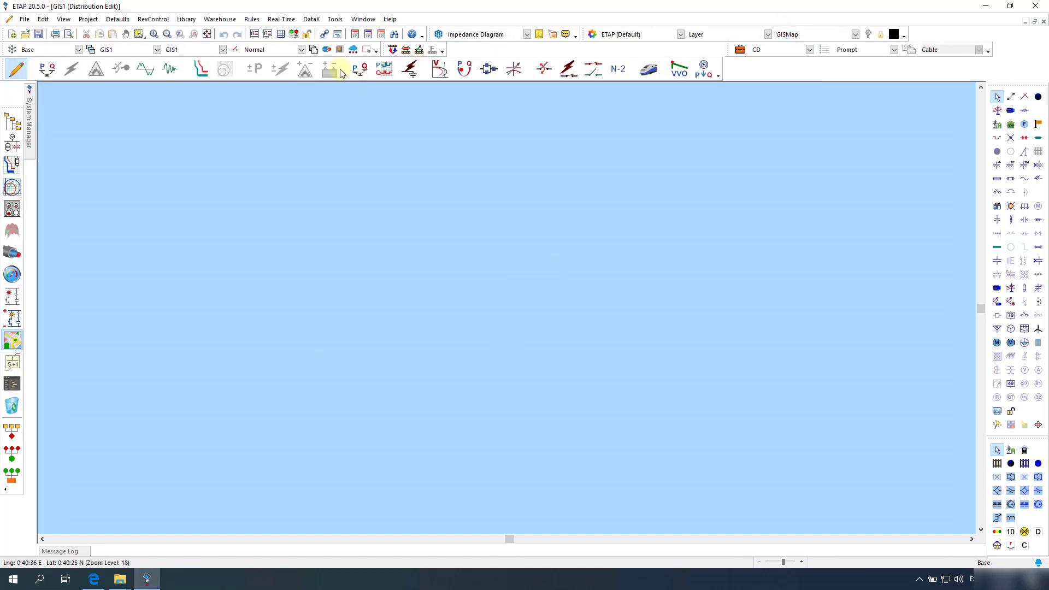
pyautogui.click(311, 21)
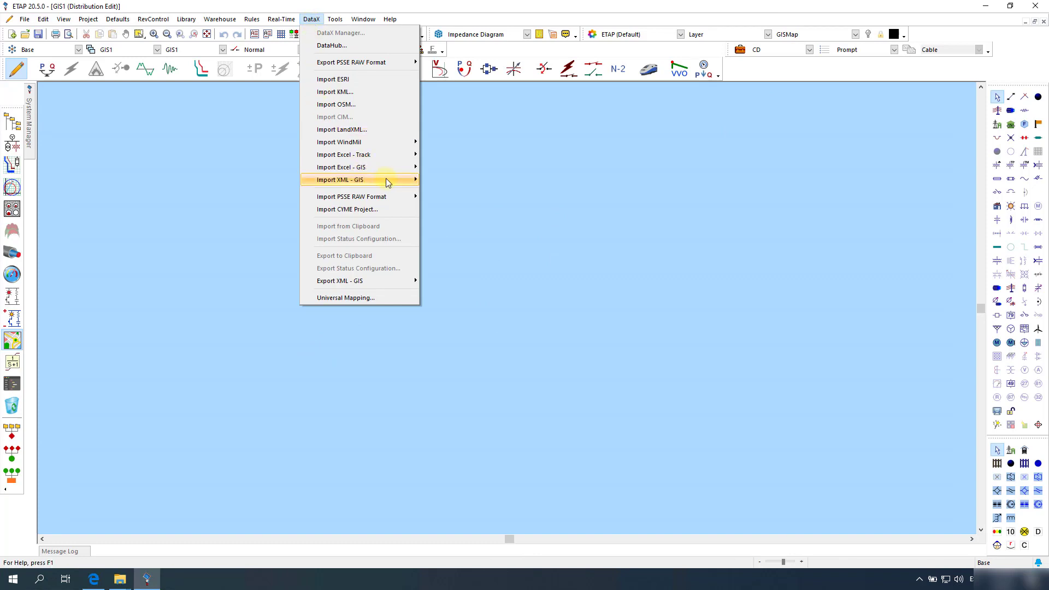
pyautogui.moveTo(386, 178)
pyautogui.click(444, 180)
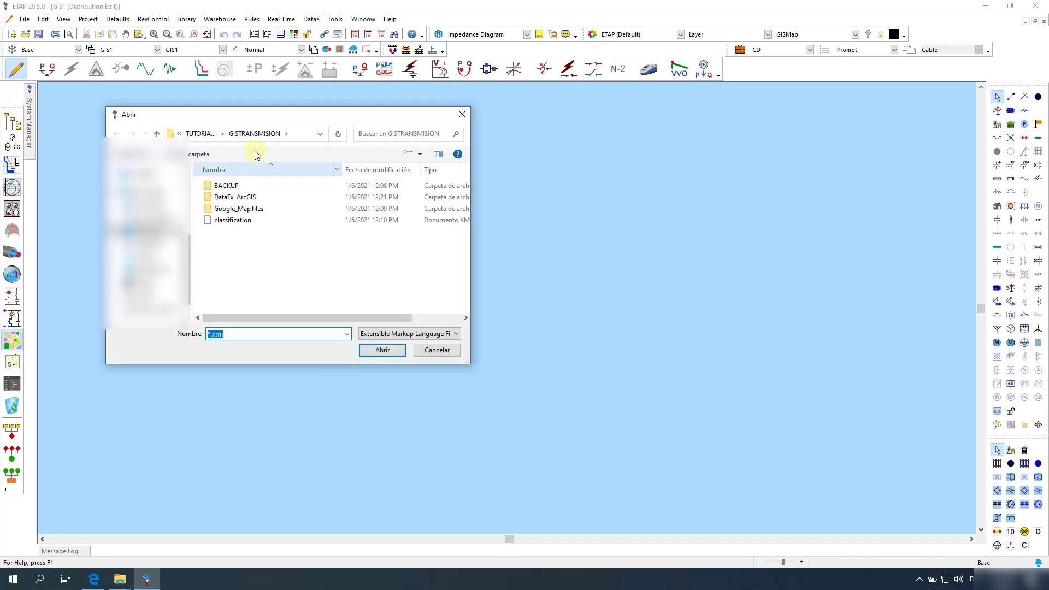
pyautogui.click(200, 134)
pyautogui.doubleClick(237, 209)
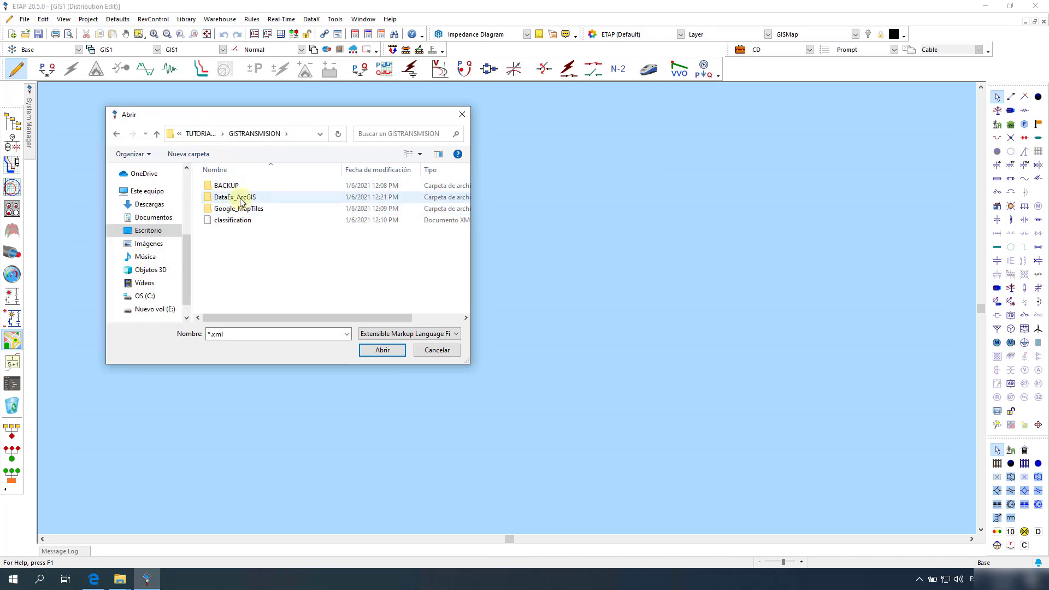
pyautogui.doubleClick(240, 199)
pyautogui.click(235, 198)
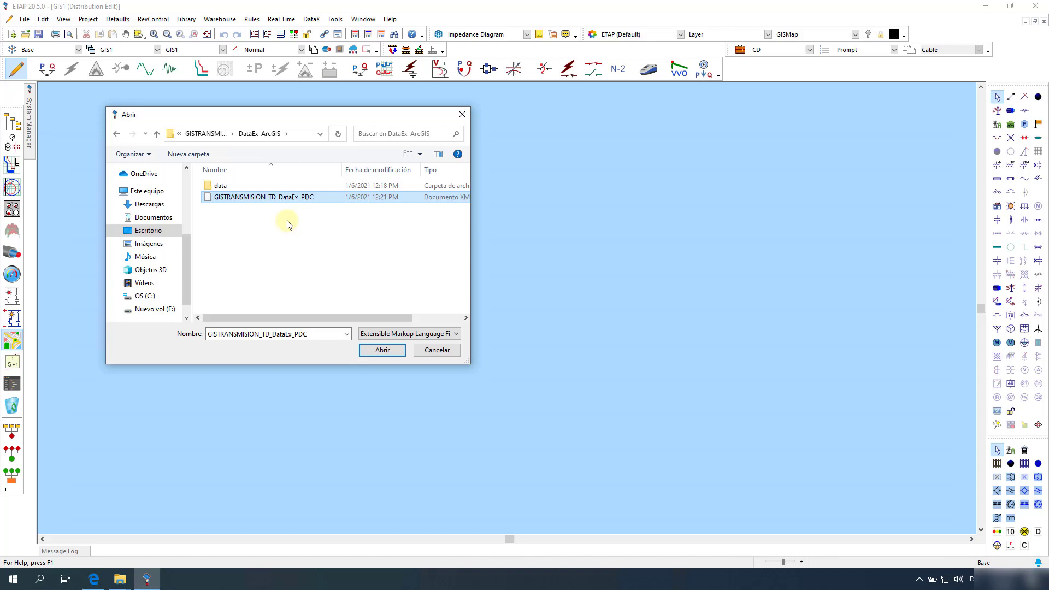
pyautogui.click(377, 355)
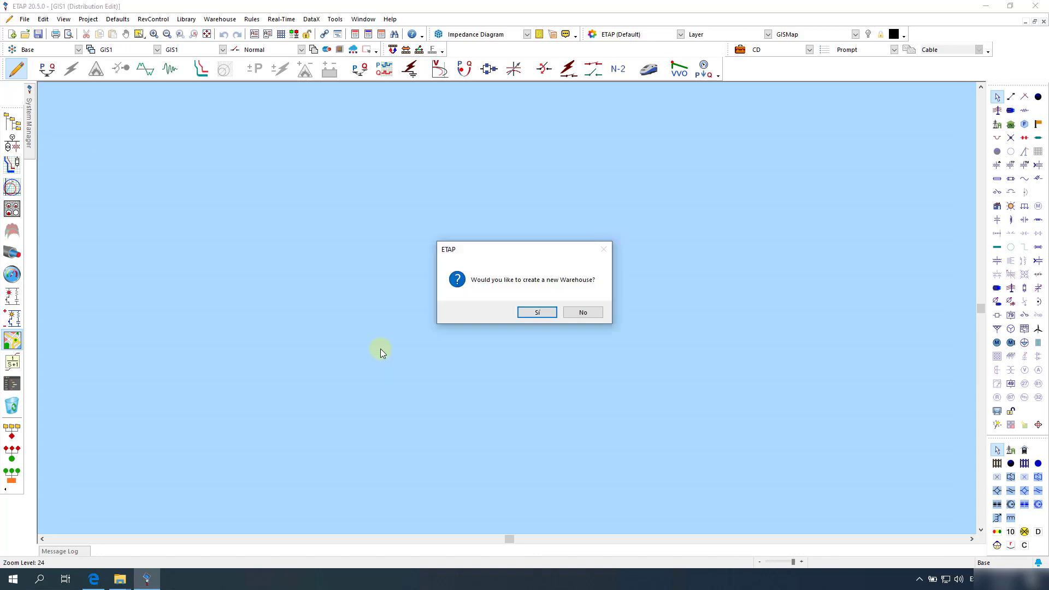
# Step: Decline a new warehouse and use the existing etapwh2050.wh warehouse
pyautogui.click(582, 312)
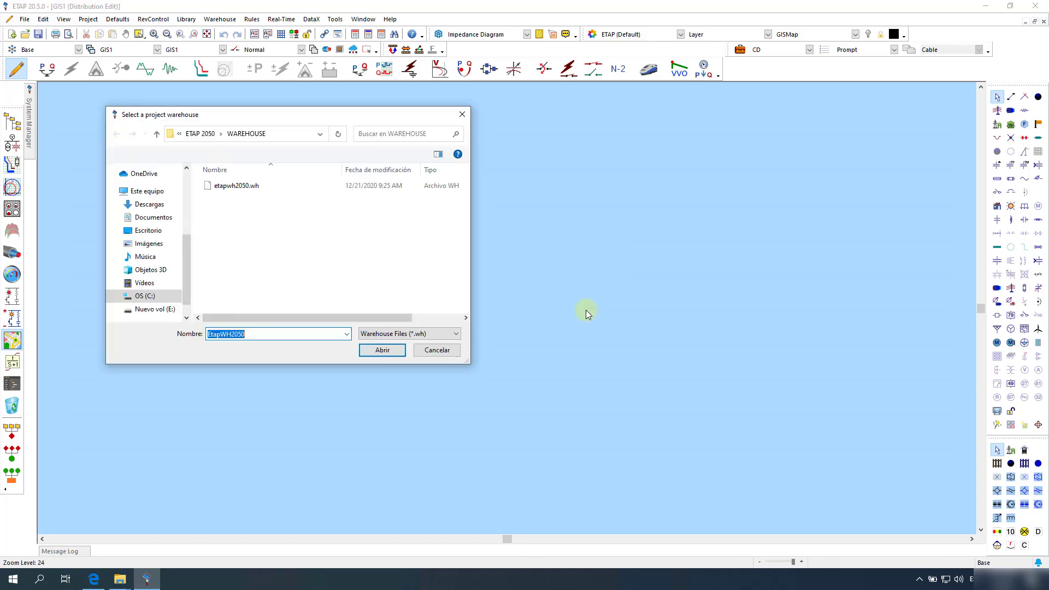
pyautogui.click(377, 353)
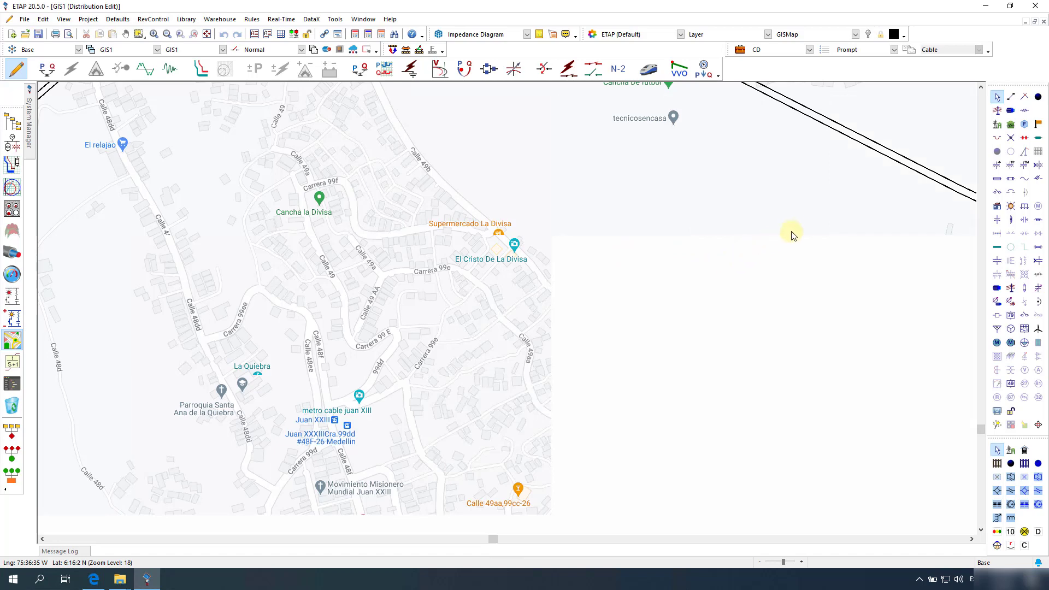
# Step: Frame the full transmission network toward Subestacion Colombia over the street map, and open the display theme list
pyautogui.moveTo(688, 288); pyautogui.dragTo(581, 328)
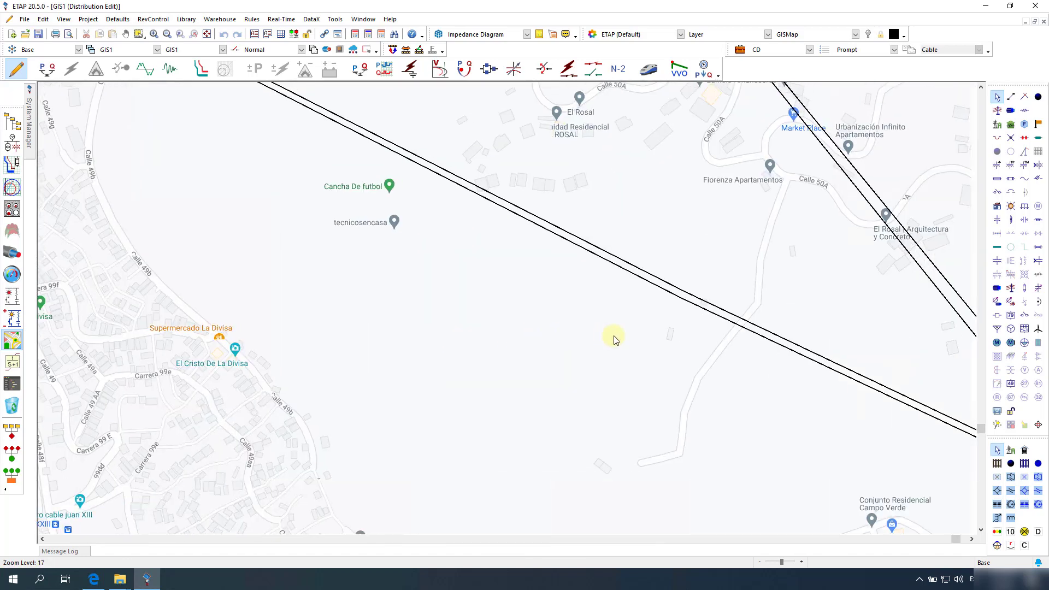
pyautogui.moveTo(764, 373); pyautogui.dragTo(410, 321)
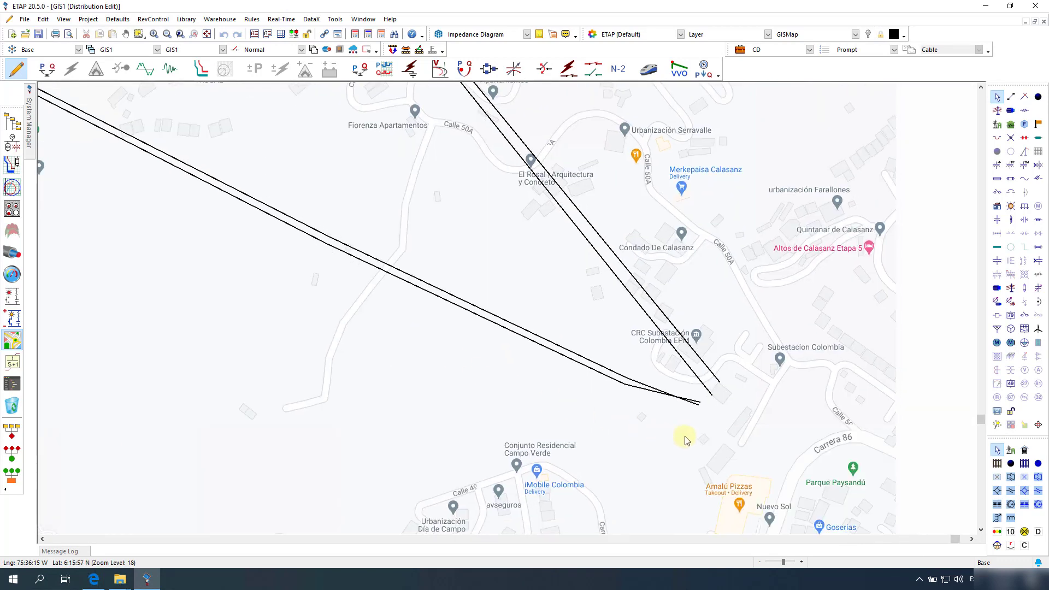
pyautogui.scroll(-2, 686, 440)
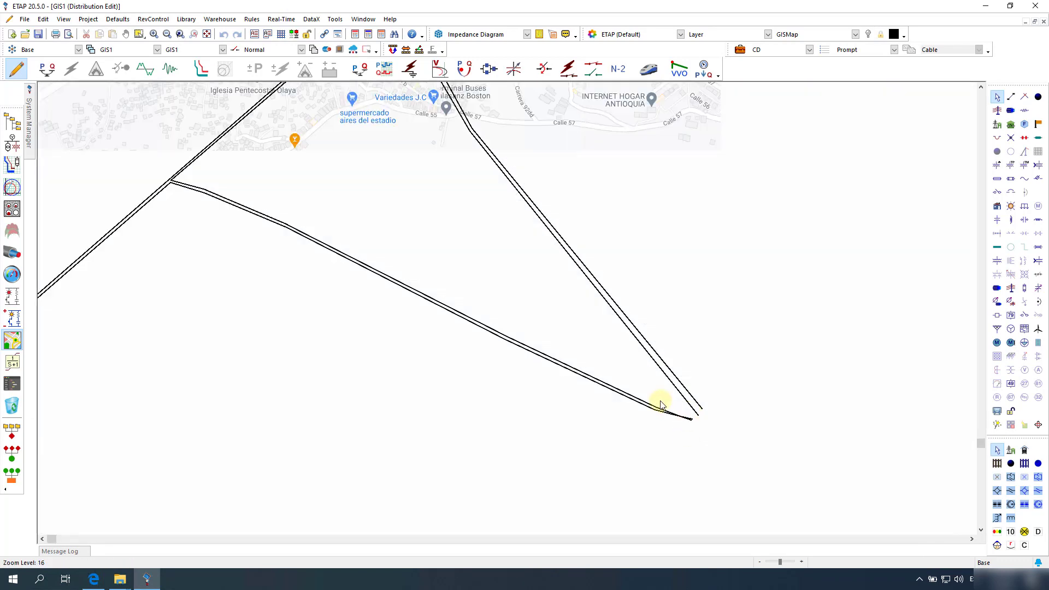
pyautogui.scroll(-1, 661, 405)
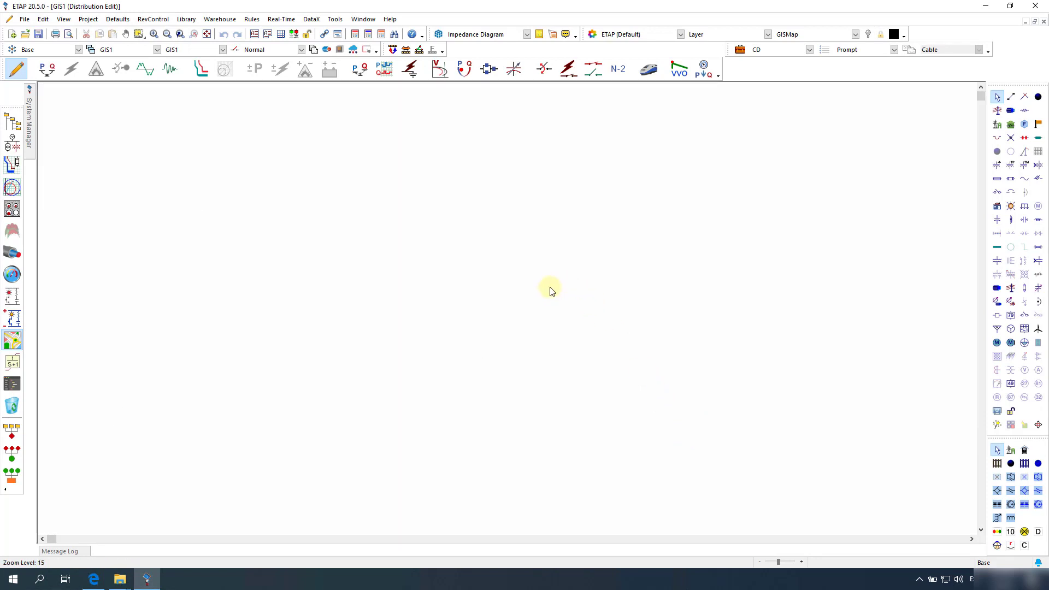
pyautogui.scroll(1, 203, 244)
pyautogui.moveTo(330, 236); pyautogui.dragTo(583, 307)
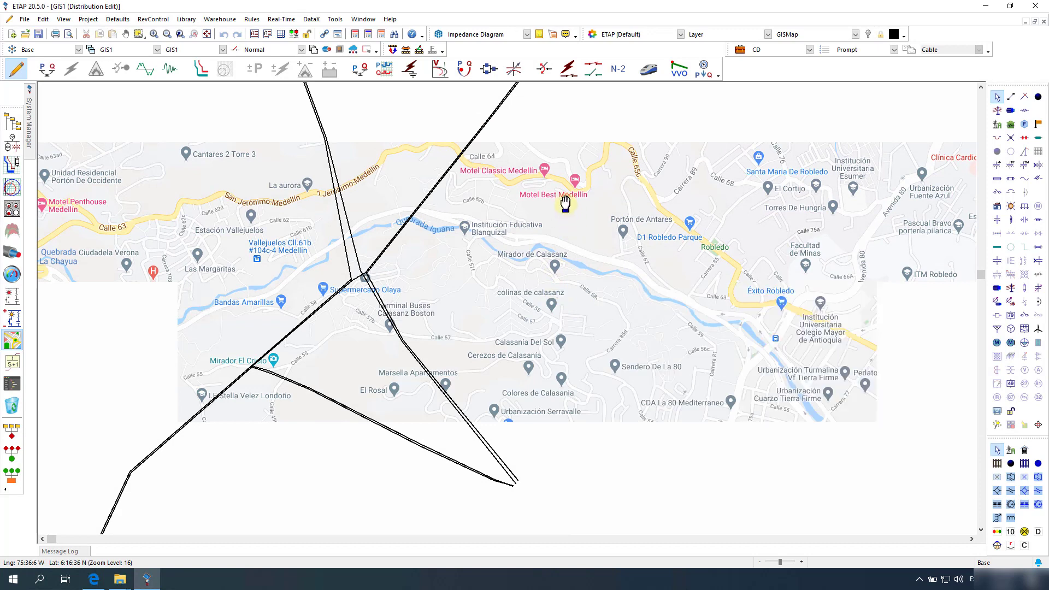
pyautogui.moveTo(565, 203); pyautogui.dragTo(564, 334)
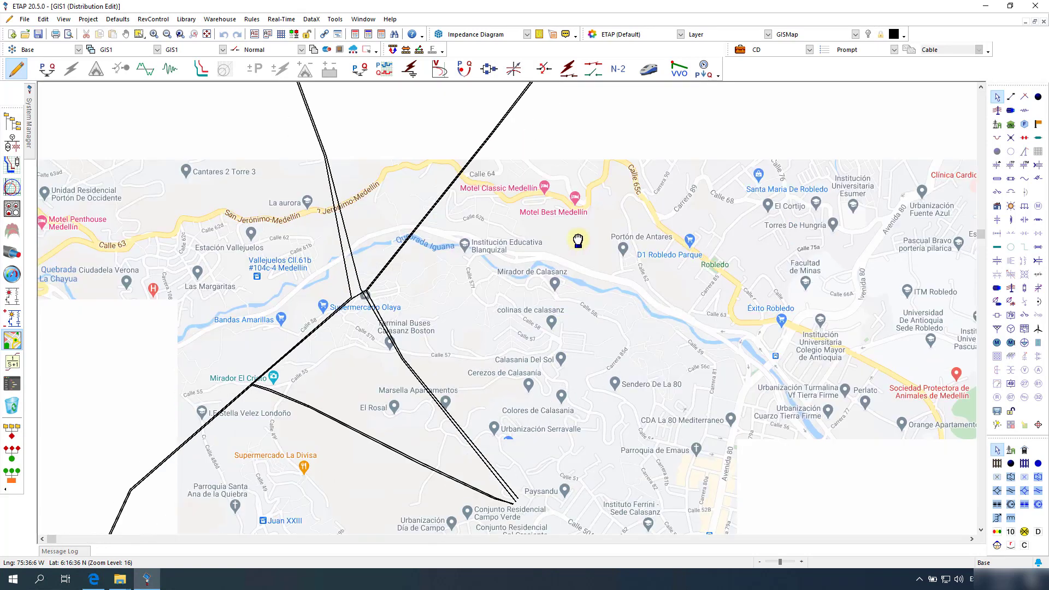
pyautogui.click(635, 35)
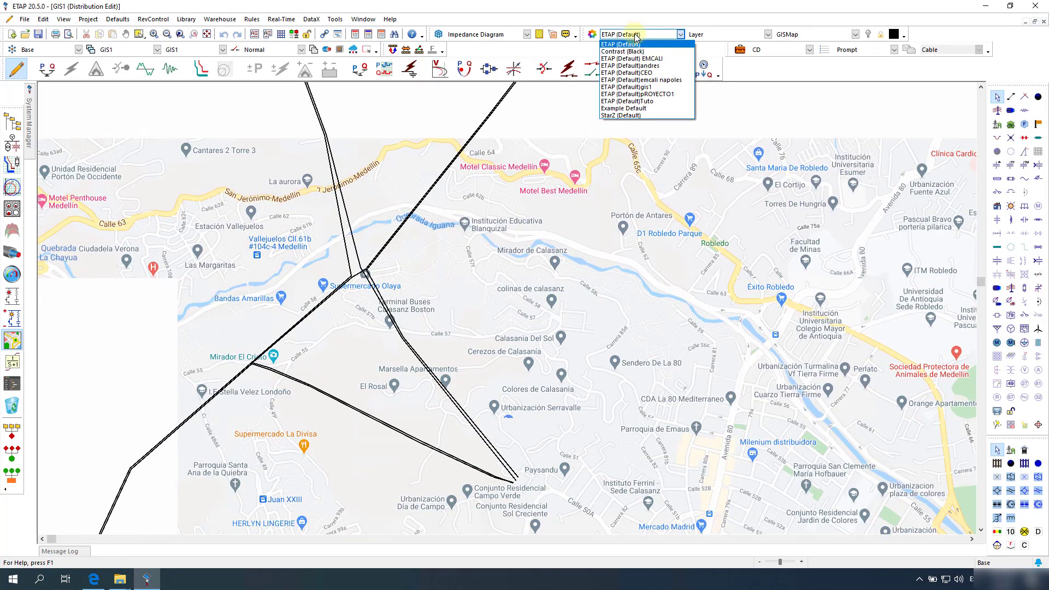
# Step: Switch the theme to ETAP (Default)andres and reclassify the junction cables to the Transmission layer
pyautogui.click(630, 65)
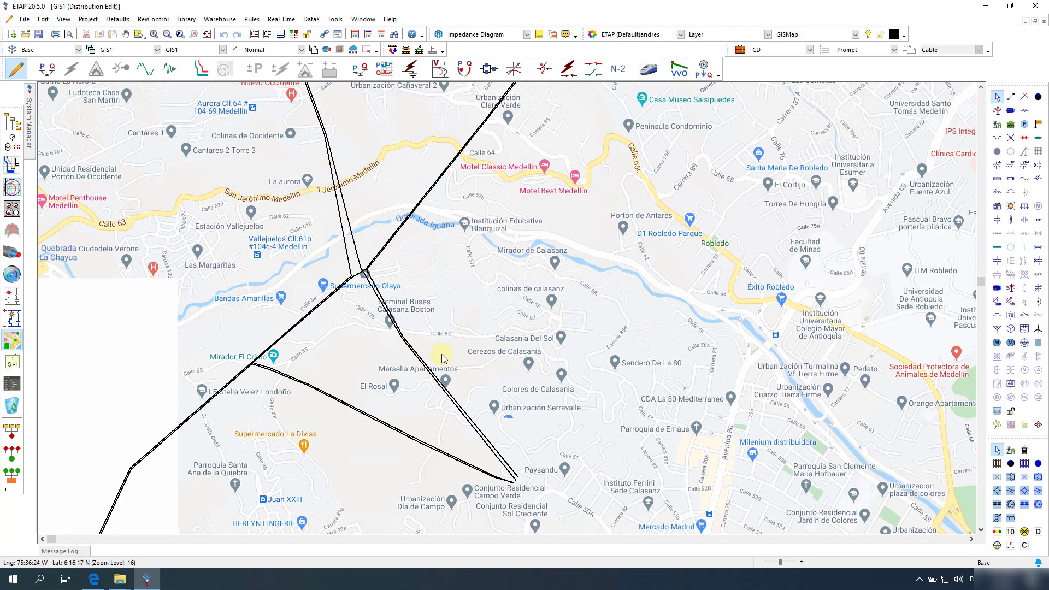
pyautogui.rightClick(374, 288)
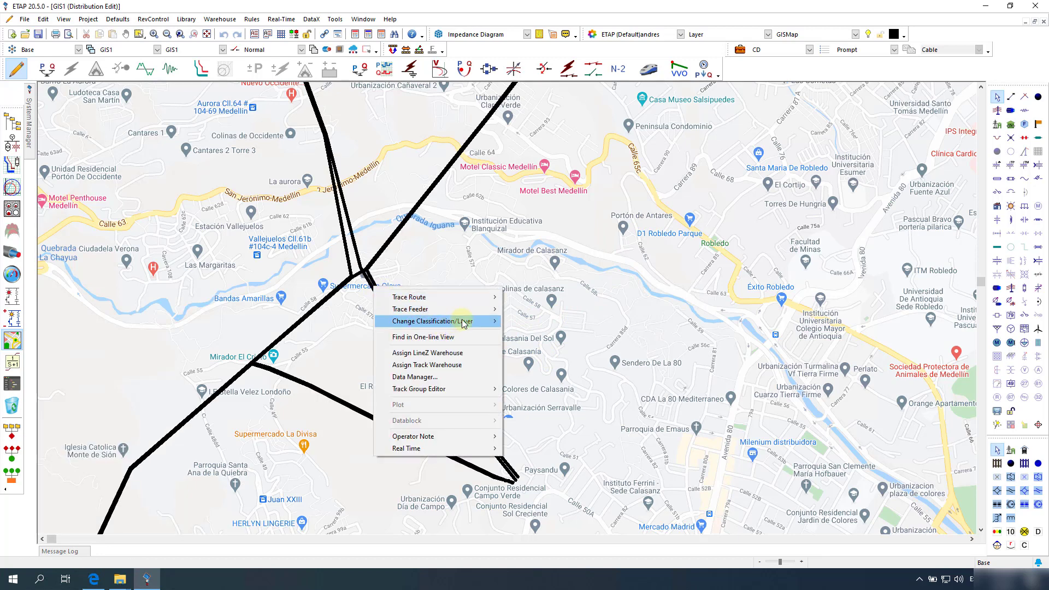
pyautogui.moveTo(463, 323)
pyautogui.click(524, 326)
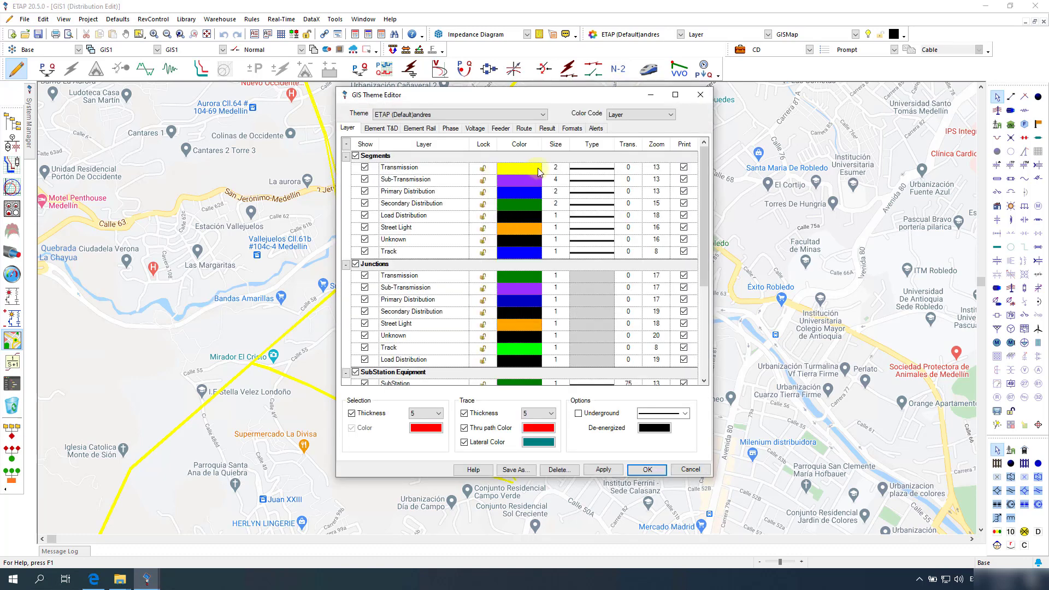
# Step: Change the transmission segment colour from yellow to red in the GIS theme and apply it
pyautogui.click(539, 171)
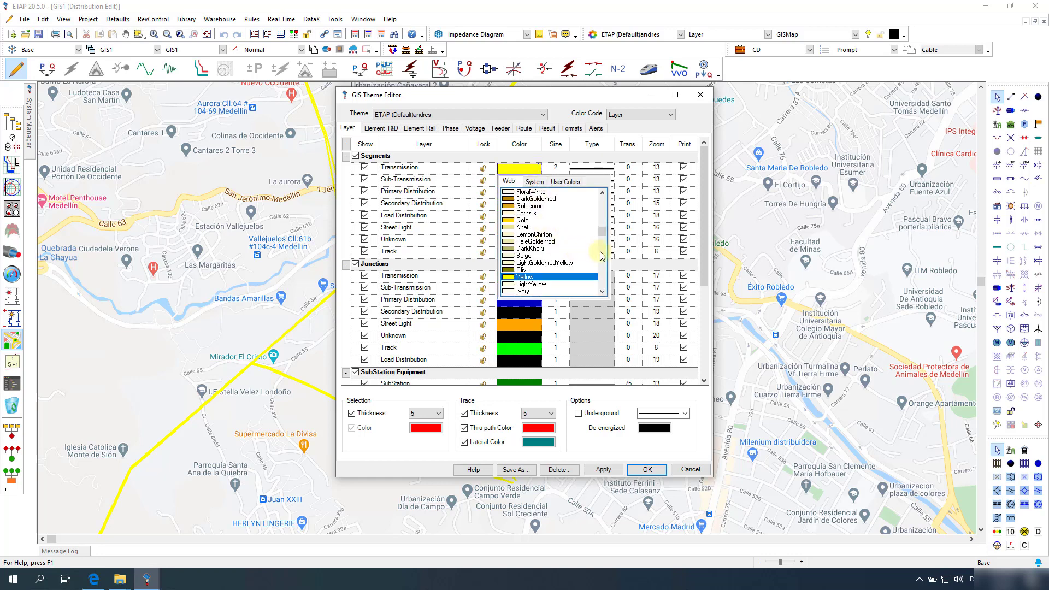
pyautogui.moveTo(603, 233); pyautogui.dragTo(605, 203)
pyautogui.click(524, 199)
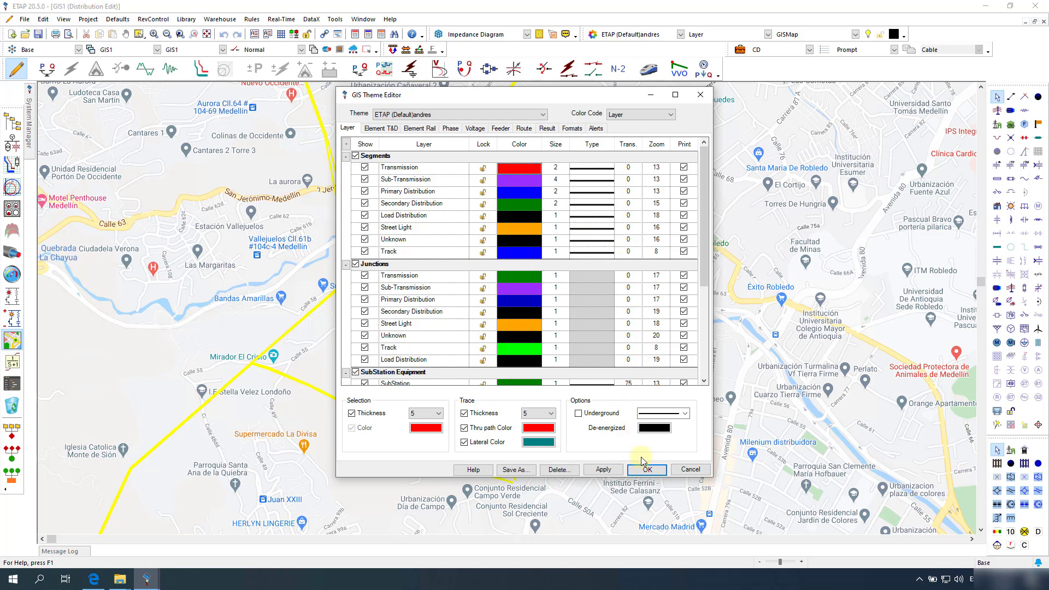
pyautogui.click(603, 469)
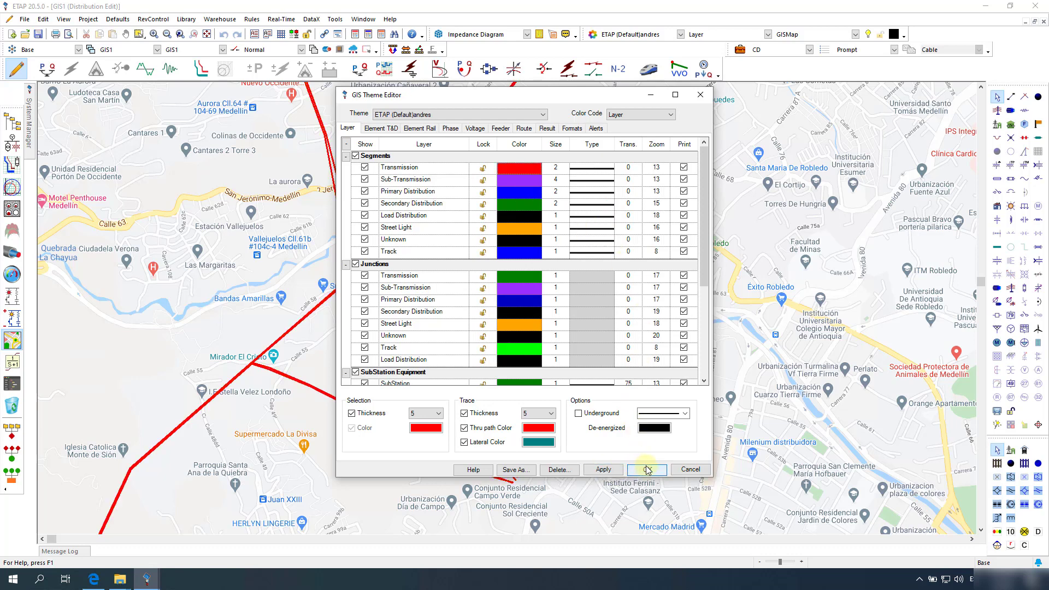
pyautogui.click(647, 469)
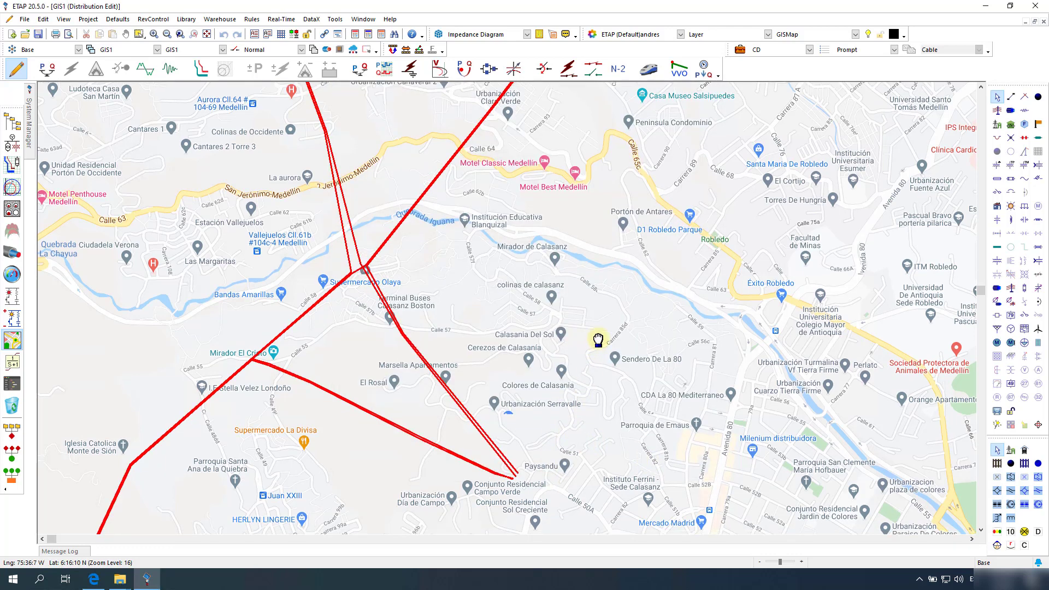
pyautogui.scroll(-3, 598, 340)
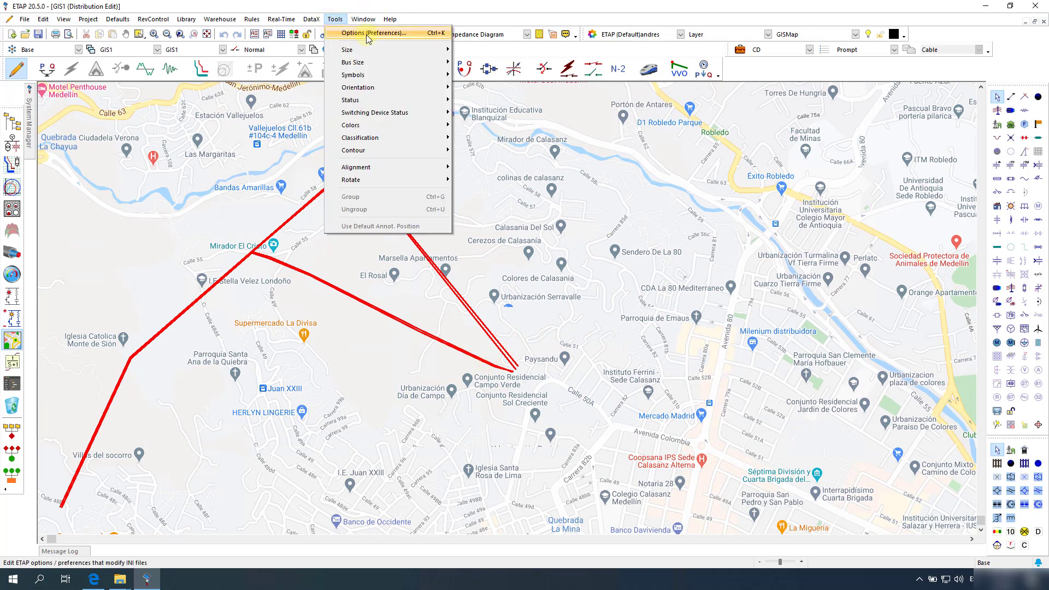
# Step: Set the Geospatial View Google Map Tile Type to 2 (Satellite) in the preferences
pyautogui.click(623, 152)
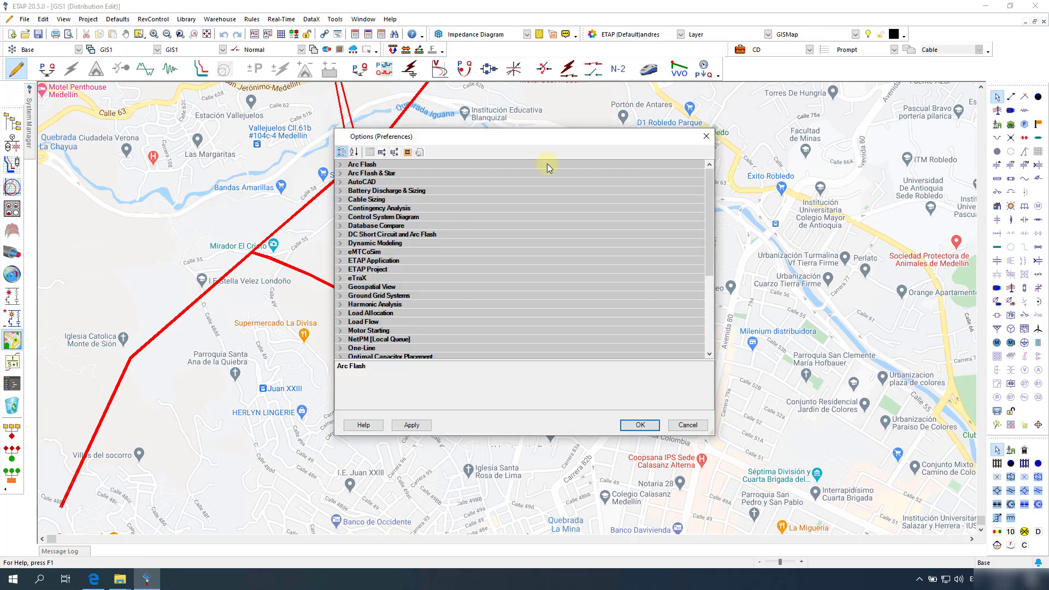
pyautogui.click(341, 288)
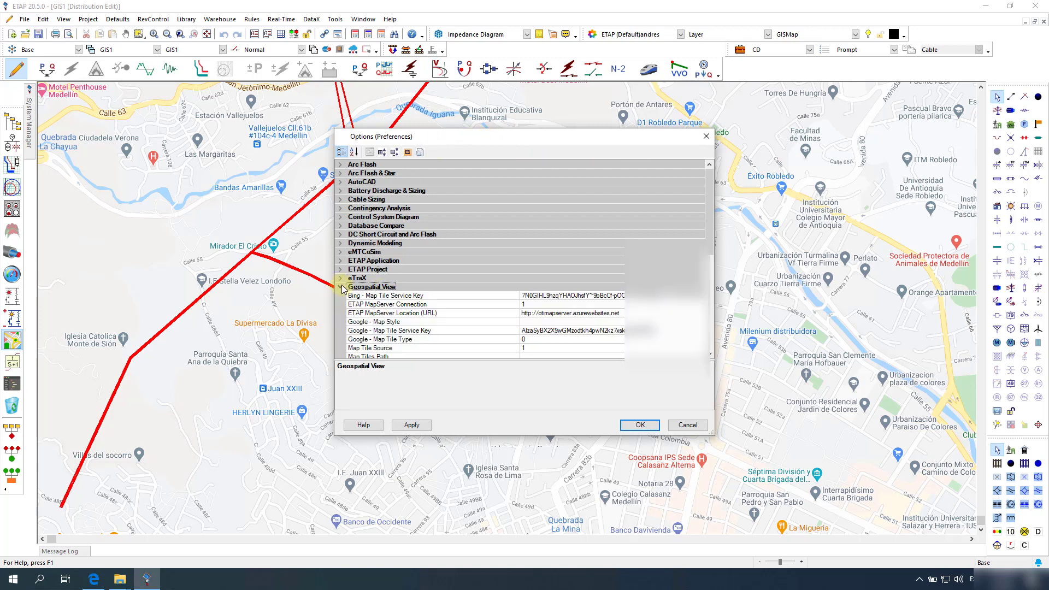
pyautogui.click(599, 339)
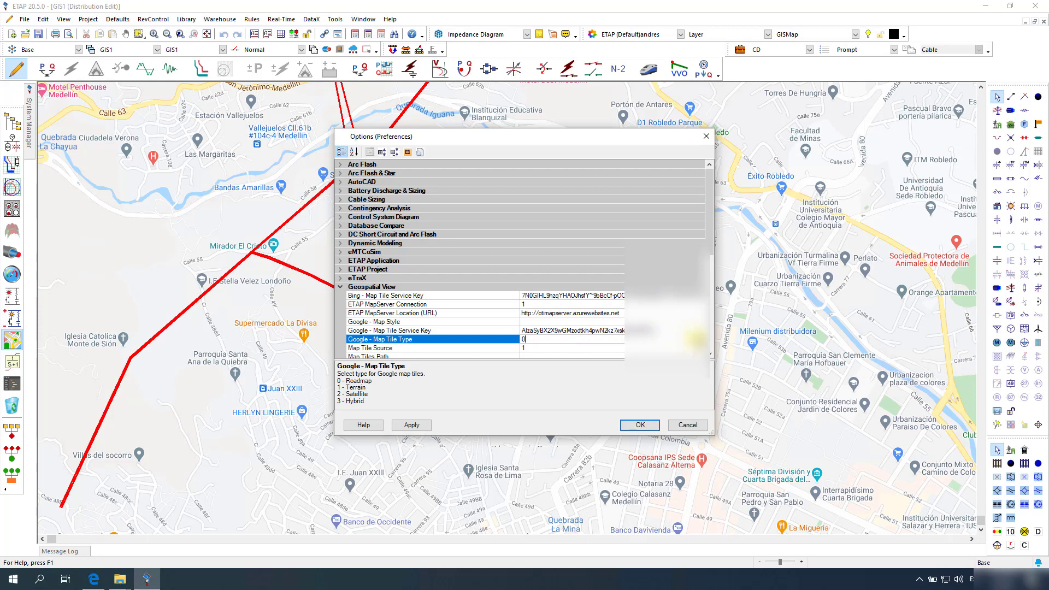
pyautogui.click(700, 339)
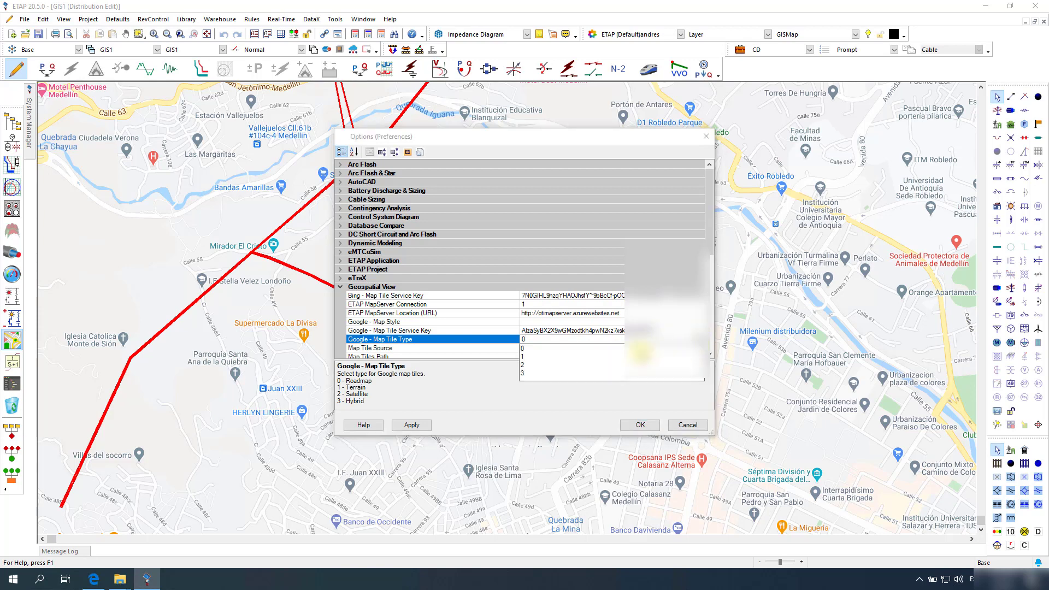
pyautogui.click(524, 365)
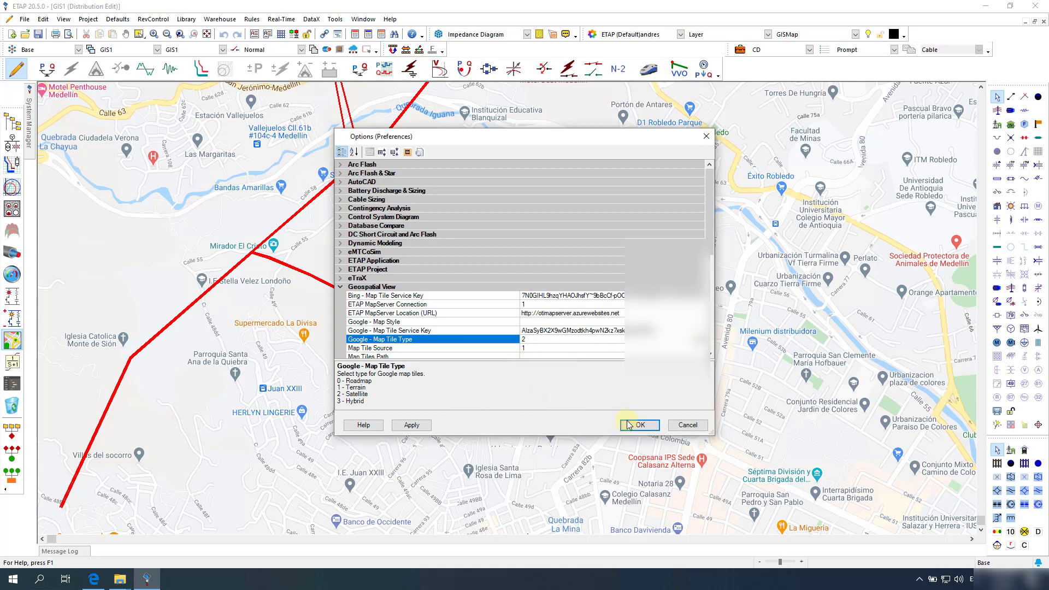
pyautogui.click(412, 425)
pyautogui.click(638, 428)
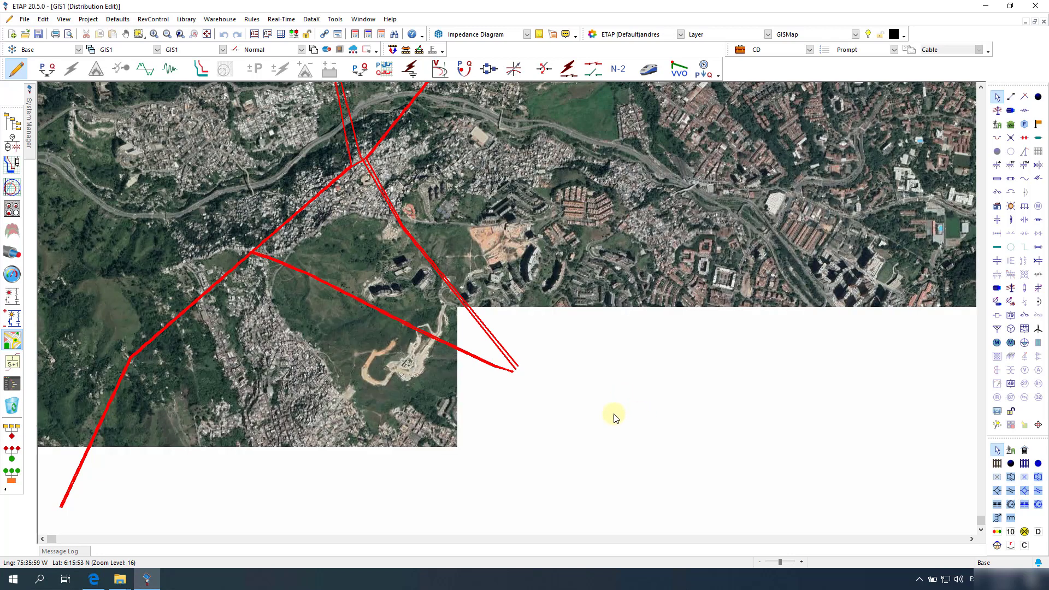
# Step: Zoom and pan onto the substation at the red lines' end, then select and deselect the upper cable
pyautogui.scroll(1, 522, 383)
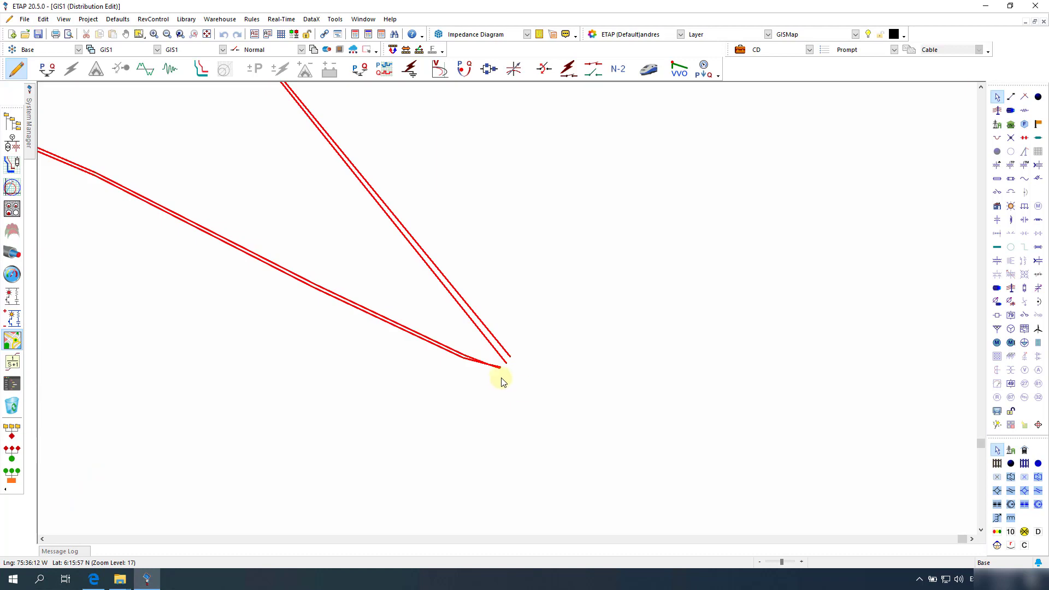
pyautogui.scroll(1, 499, 379)
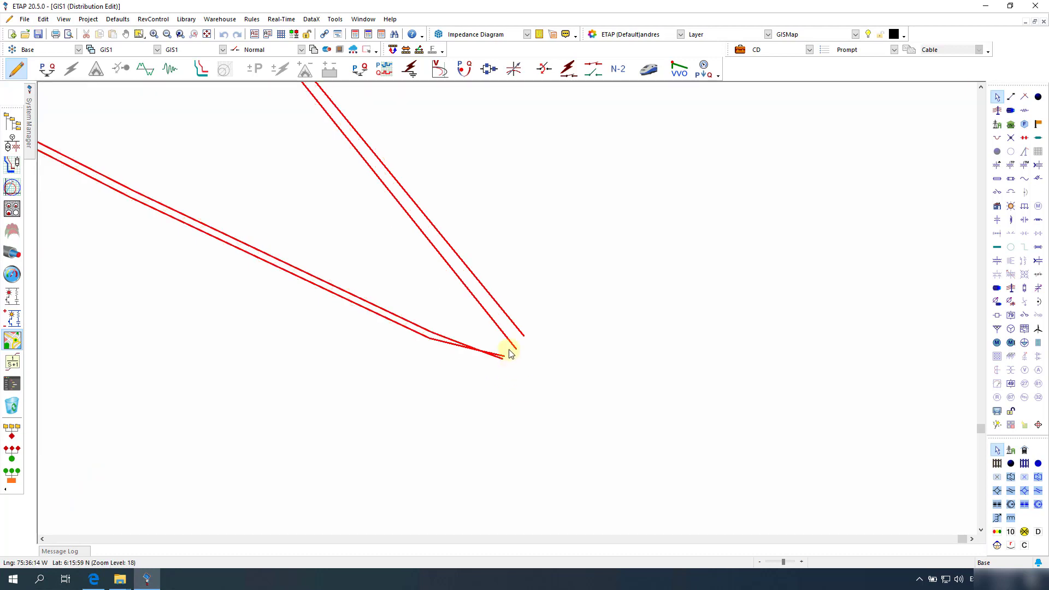
pyautogui.scroll(1, 509, 351)
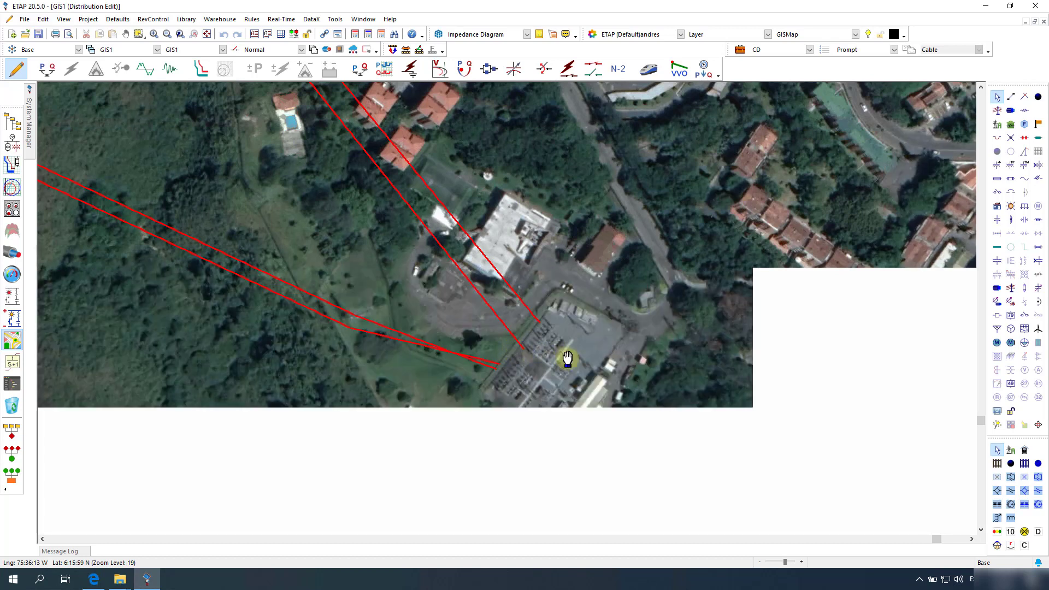
pyautogui.scroll(-2, 558, 292)
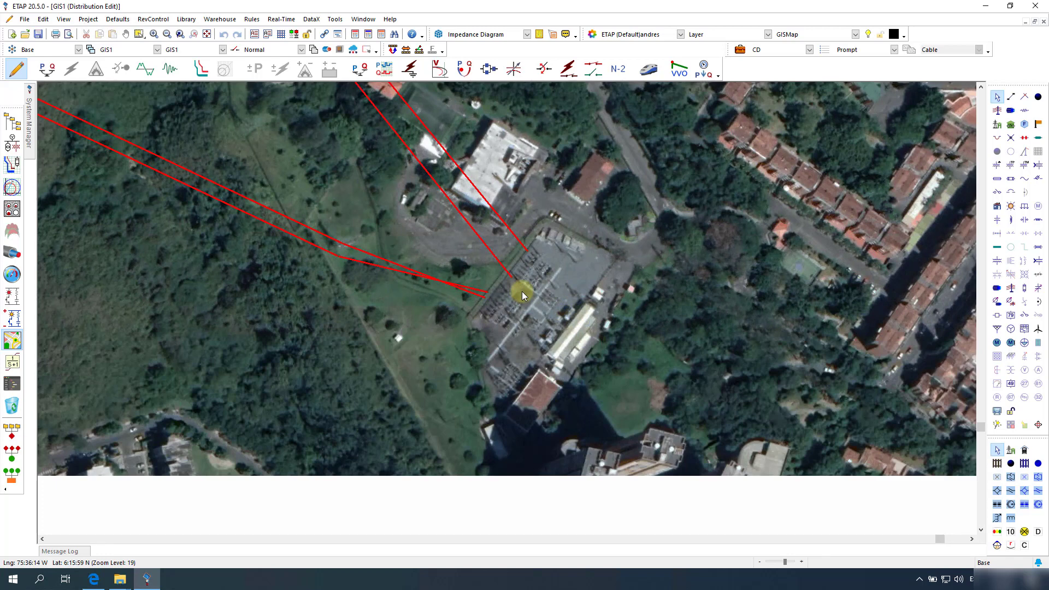
pyautogui.moveTo(522, 291); pyautogui.dragTo(555, 353)
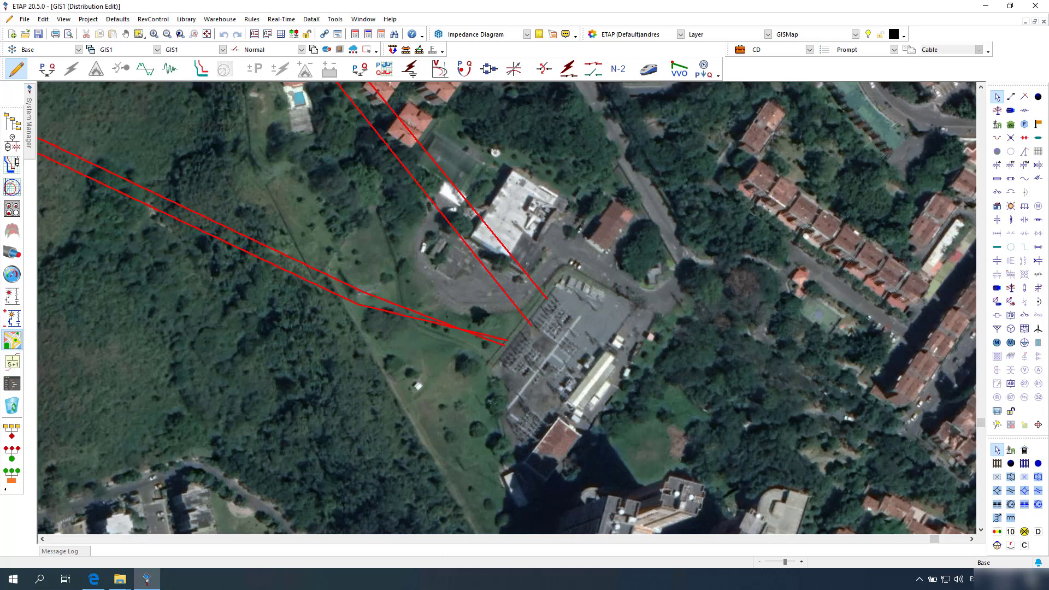
pyautogui.click(538, 289)
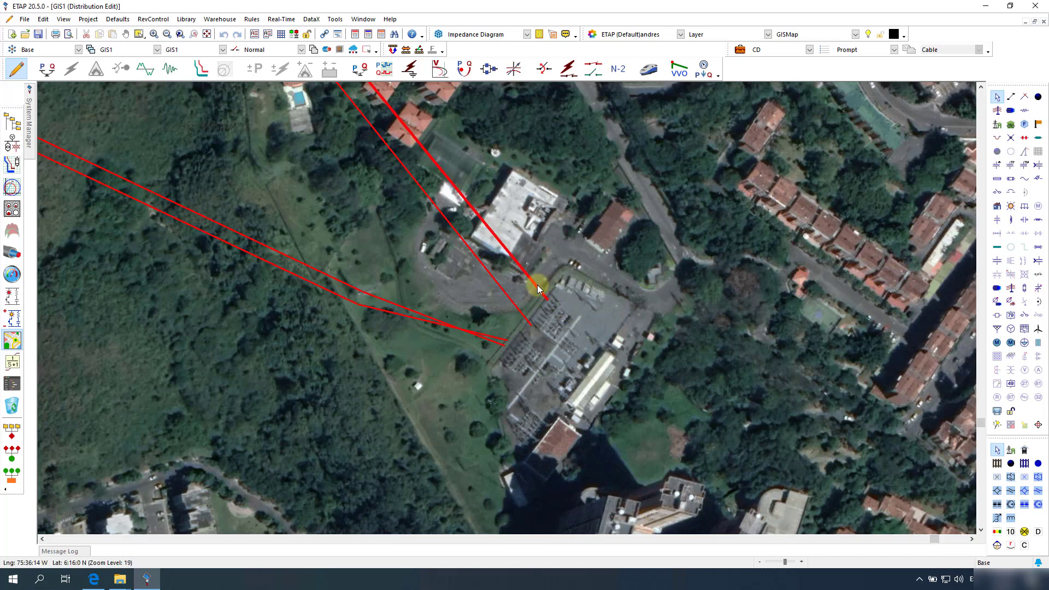
pyautogui.click(568, 307)
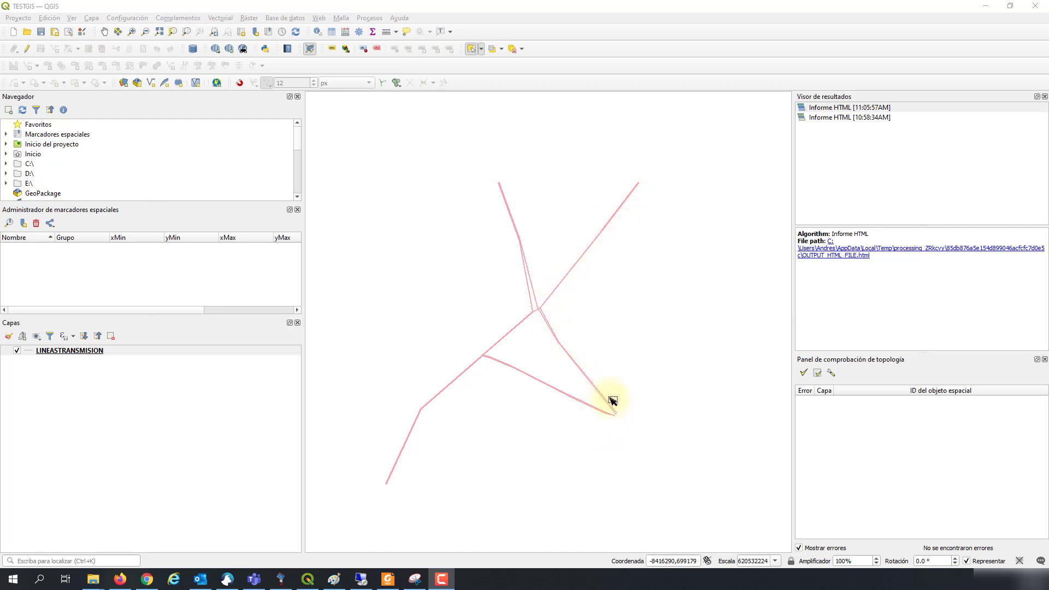
# Step: Zoom to the southeast line end and select the 28 overlapping features along the upper line
pyautogui.scroll(1, 616, 417)
pyautogui.scroll(3, 616, 419)
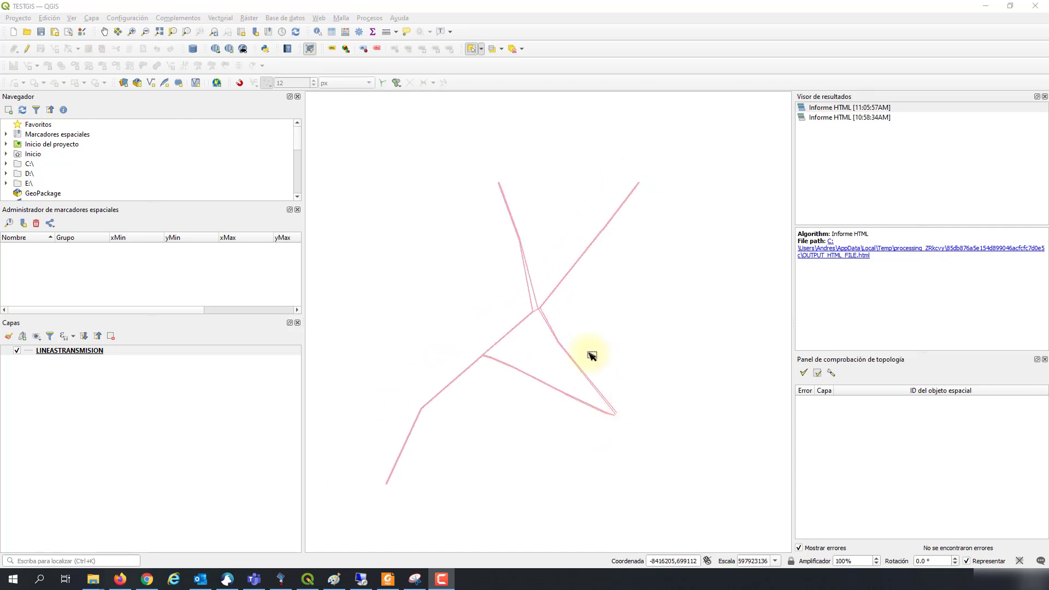
pyautogui.scroll(-1, 537, 343)
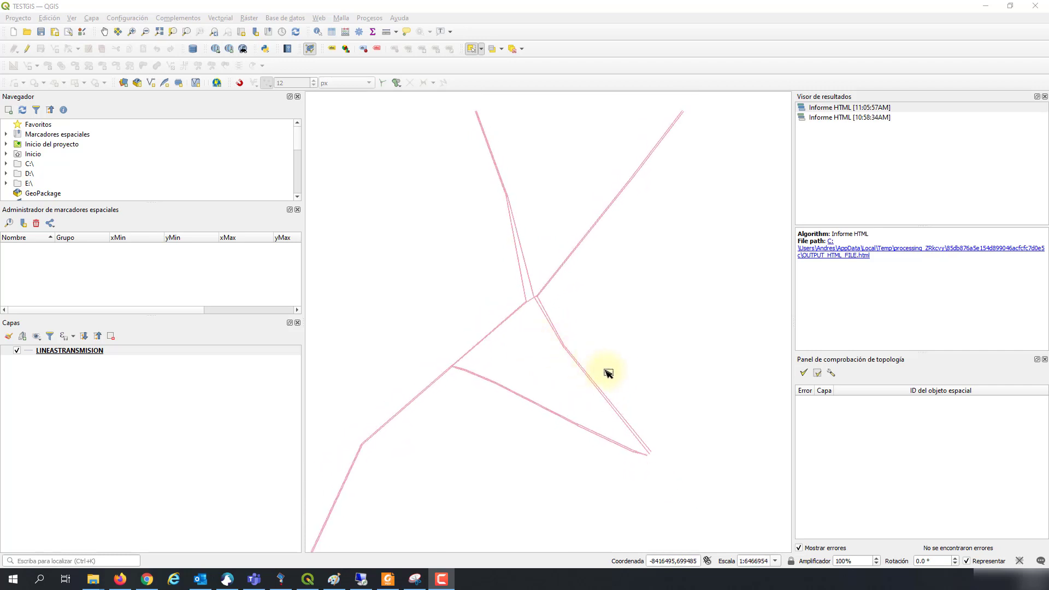
pyautogui.scroll(-1, 650, 459)
pyautogui.scroll(1, 650, 459)
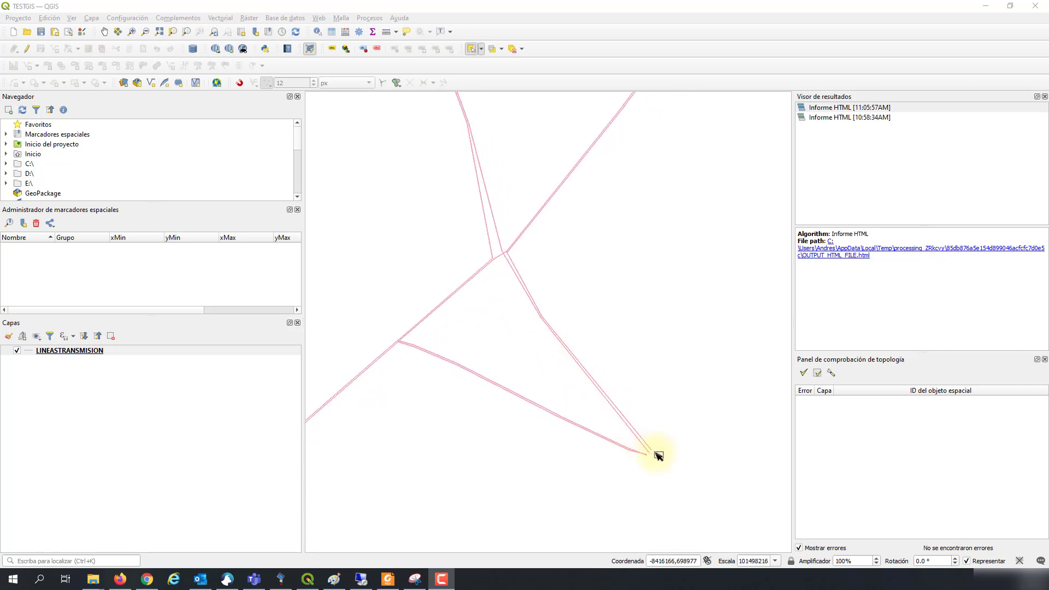
pyautogui.click(642, 440)
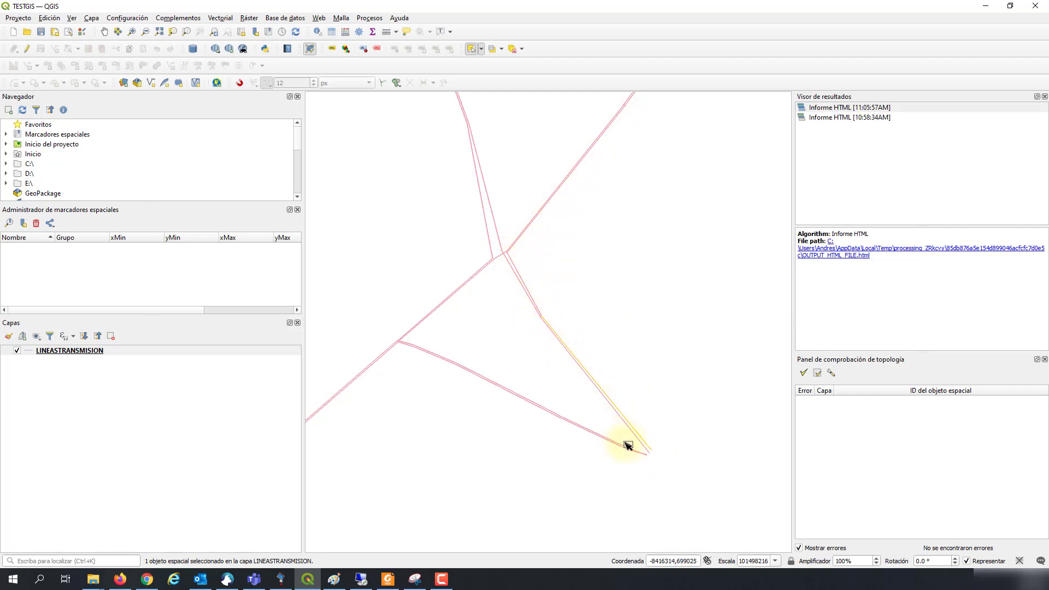
pyautogui.scroll(2, 629, 445)
pyautogui.click(666, 457)
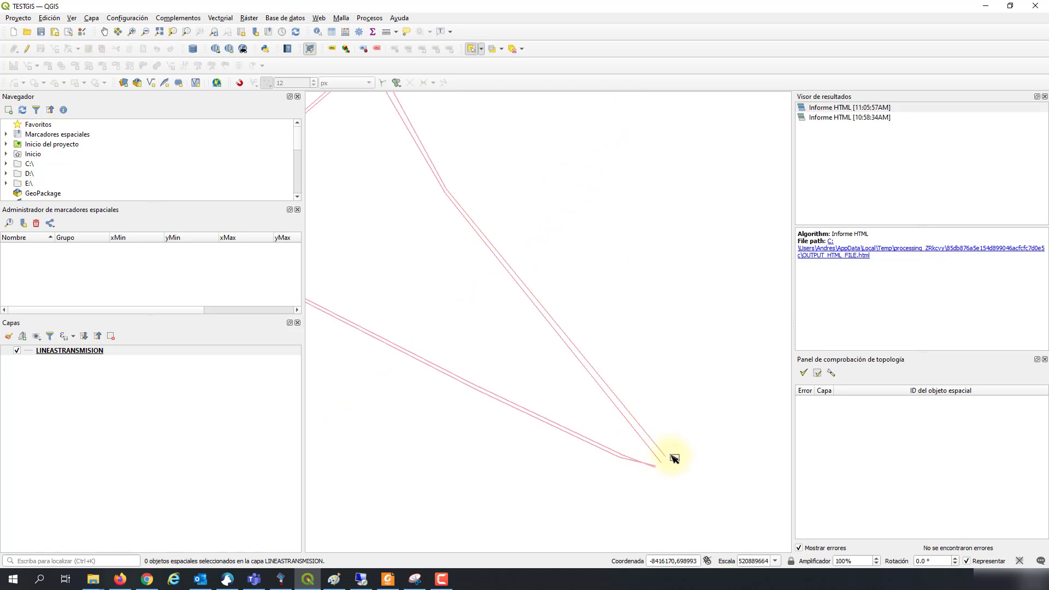
pyautogui.click(663, 450)
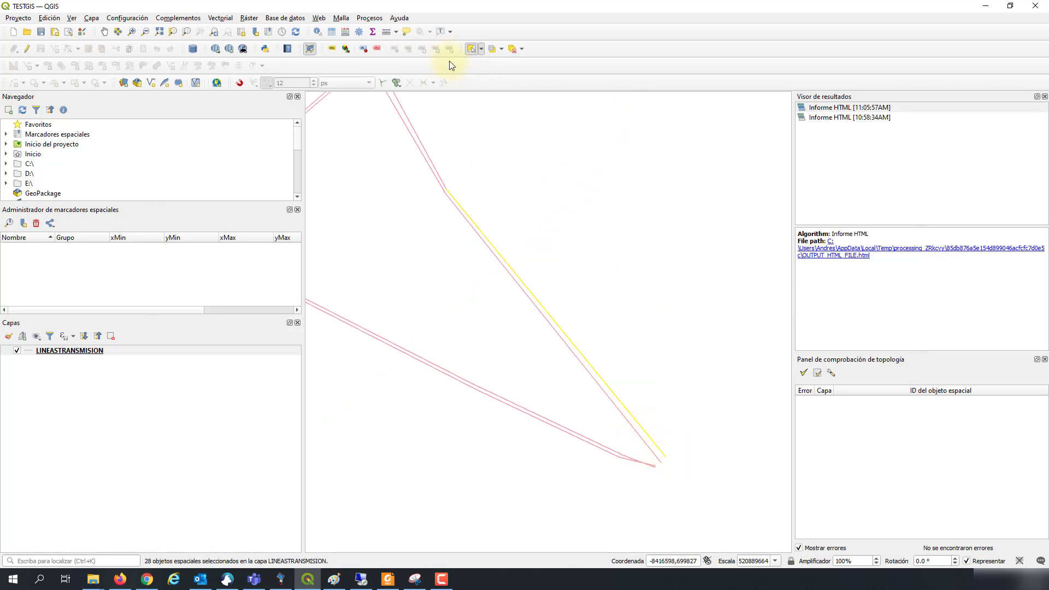
# Step: Review the 28 selected features in the LINEASTRANSMISION attribute table, filtered to selected rows, then close it
pyautogui.click(333, 34)
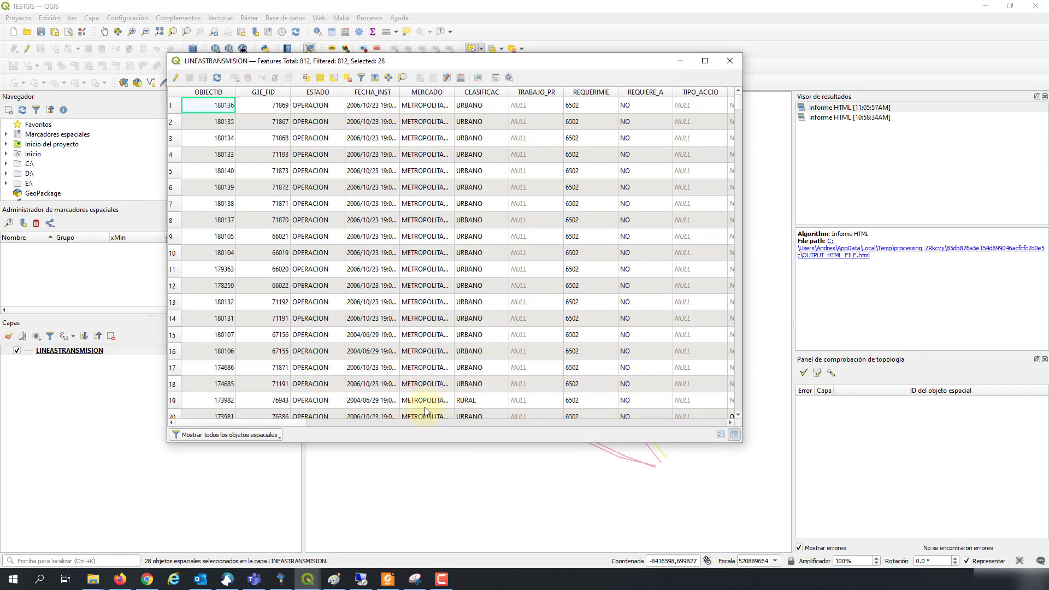
pyautogui.click(229, 435)
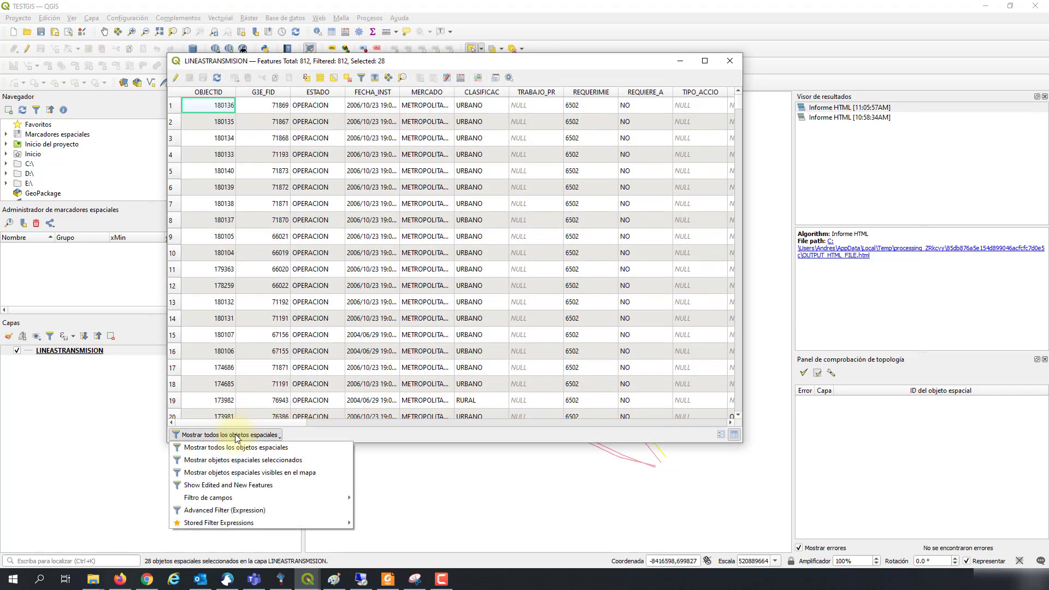
pyautogui.click(224, 462)
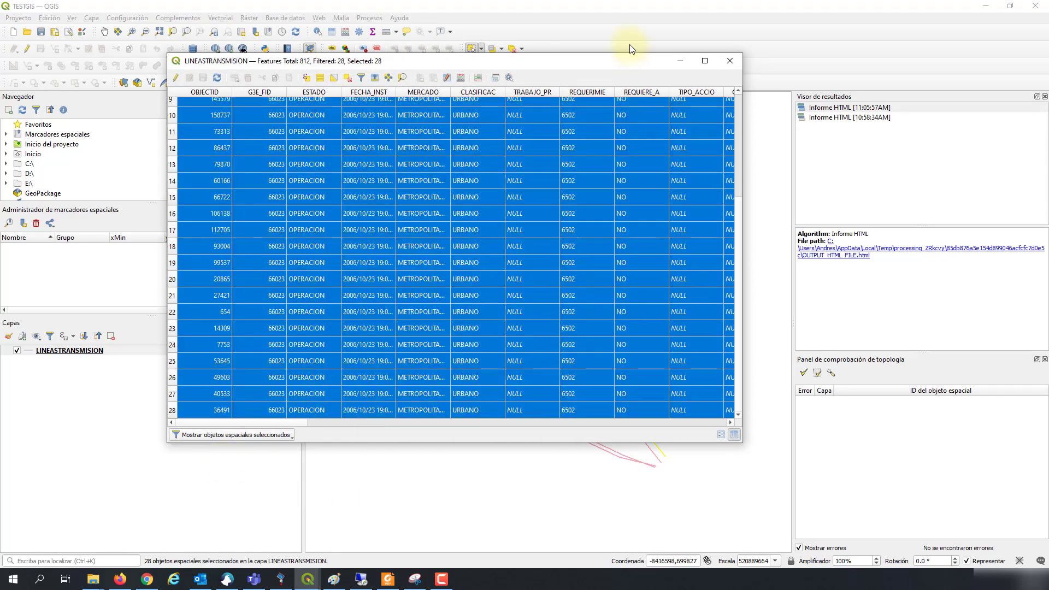
pyautogui.moveTo(624, 68); pyautogui.dragTo(858, 161)
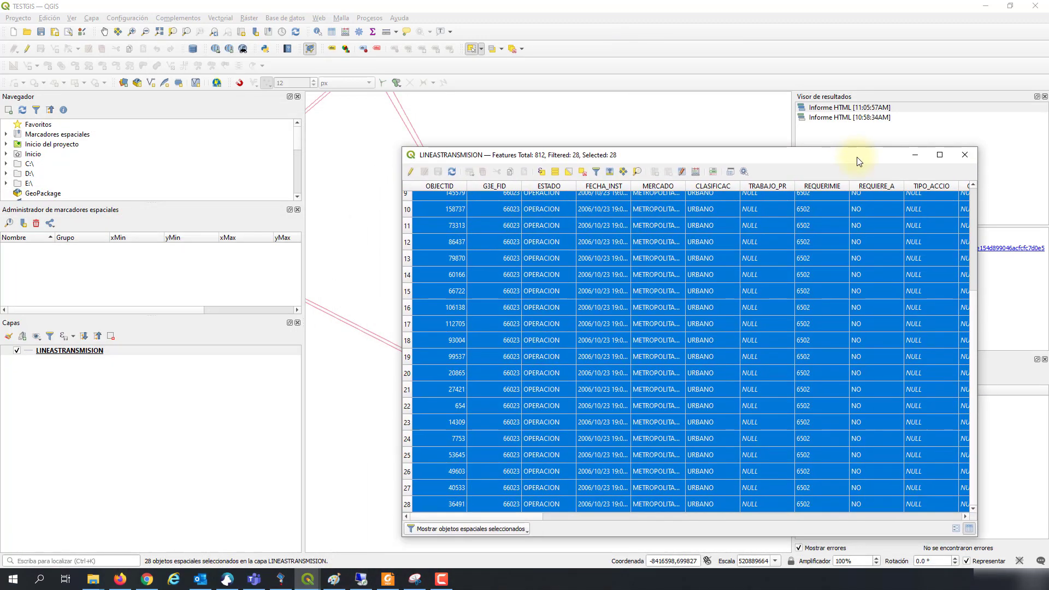
pyautogui.scroll(2, 974, 277)
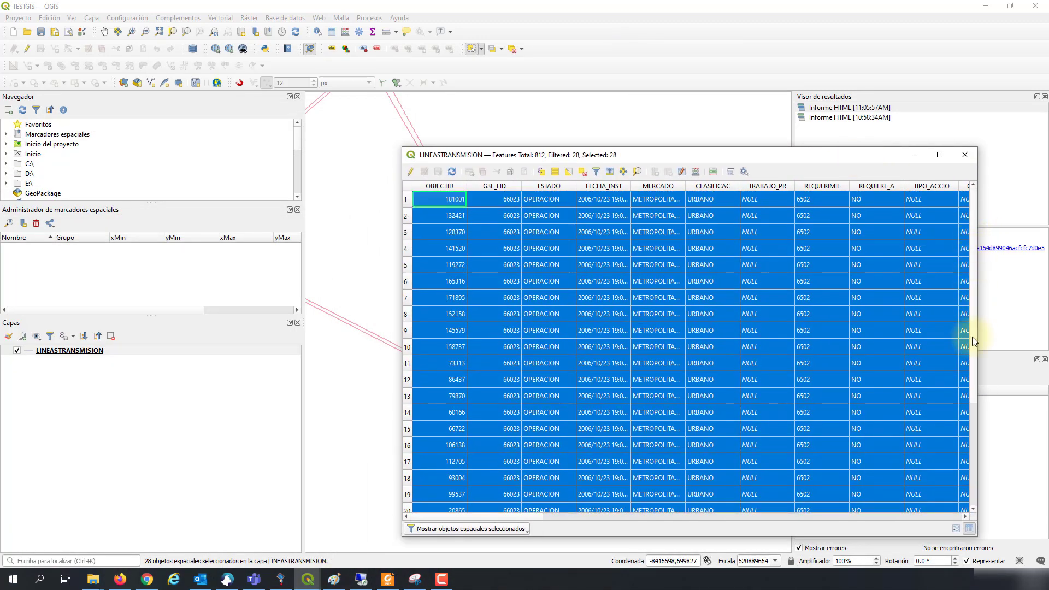
pyautogui.moveTo(973, 384); pyautogui.dragTo(984, 359)
pyautogui.click(965, 154)
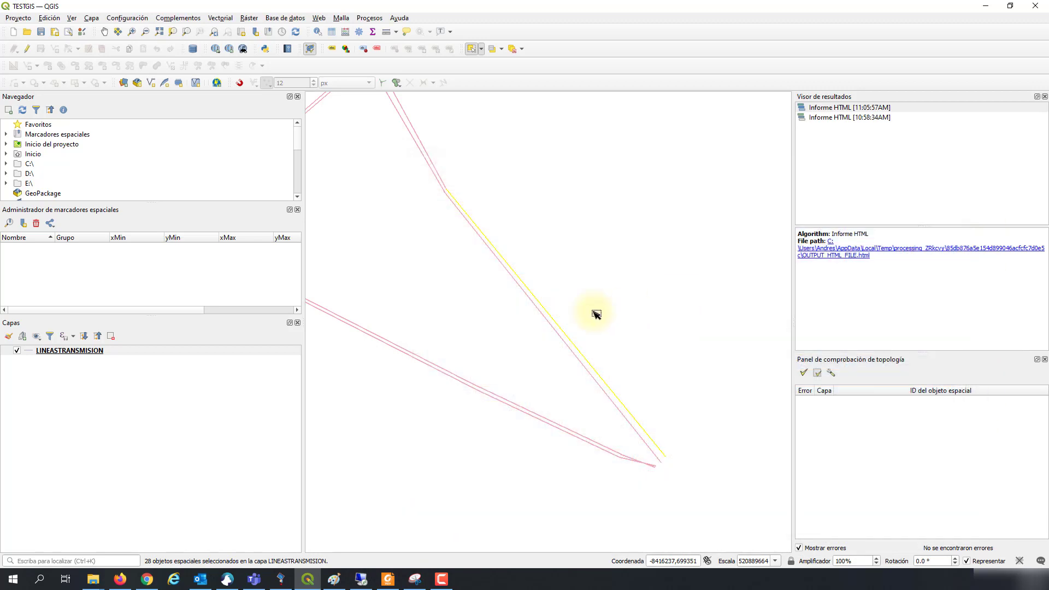
# Step: Clear the 28-feature selection and zoom the map to the line junction
pyautogui.click(670, 399)
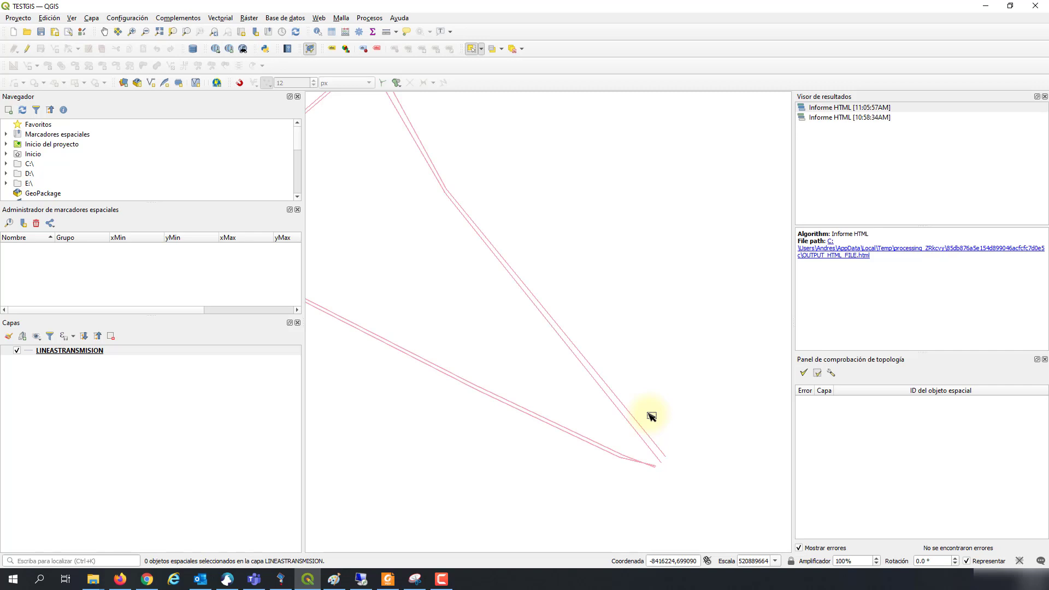
pyautogui.scroll(-1, 626, 392)
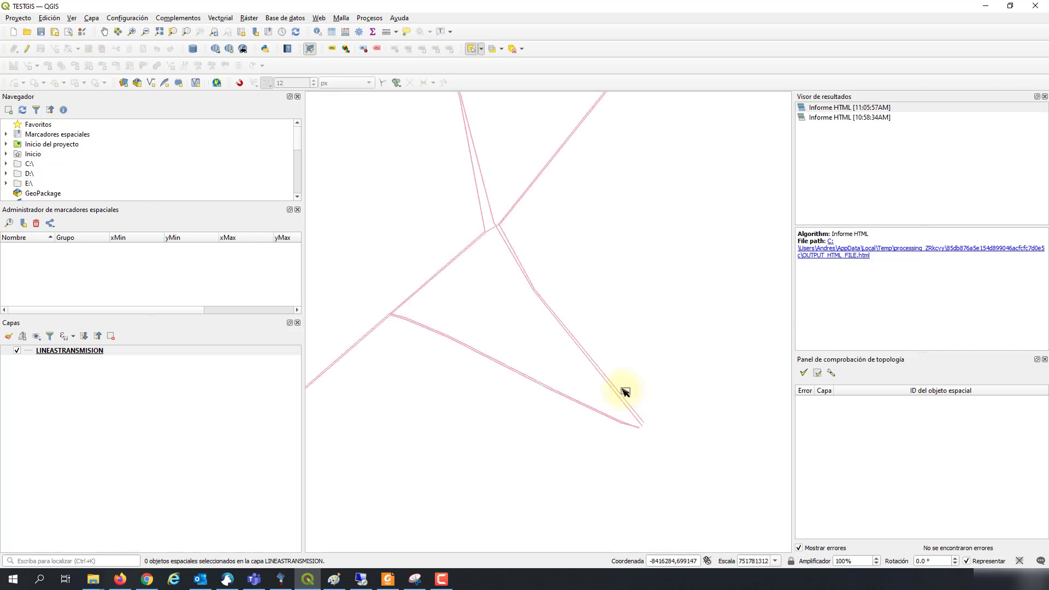
pyautogui.scroll(1, 626, 392)
pyautogui.scroll(-1, 625, 392)
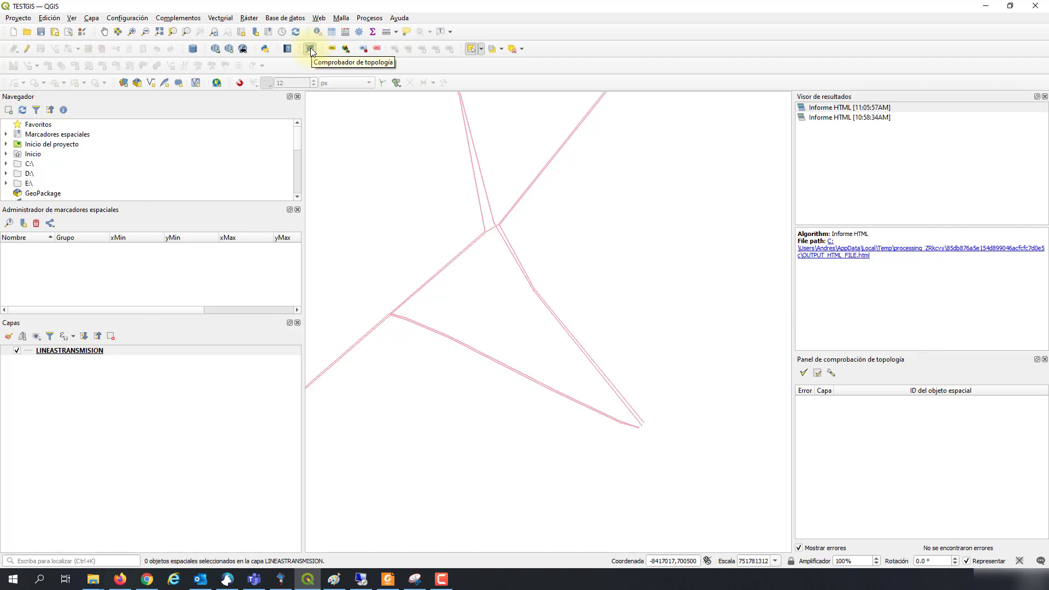
# Step: Confirm Comprobador de topología is enabled in the plugin manager, then zoom out and centre the network
pyautogui.click(179, 18)
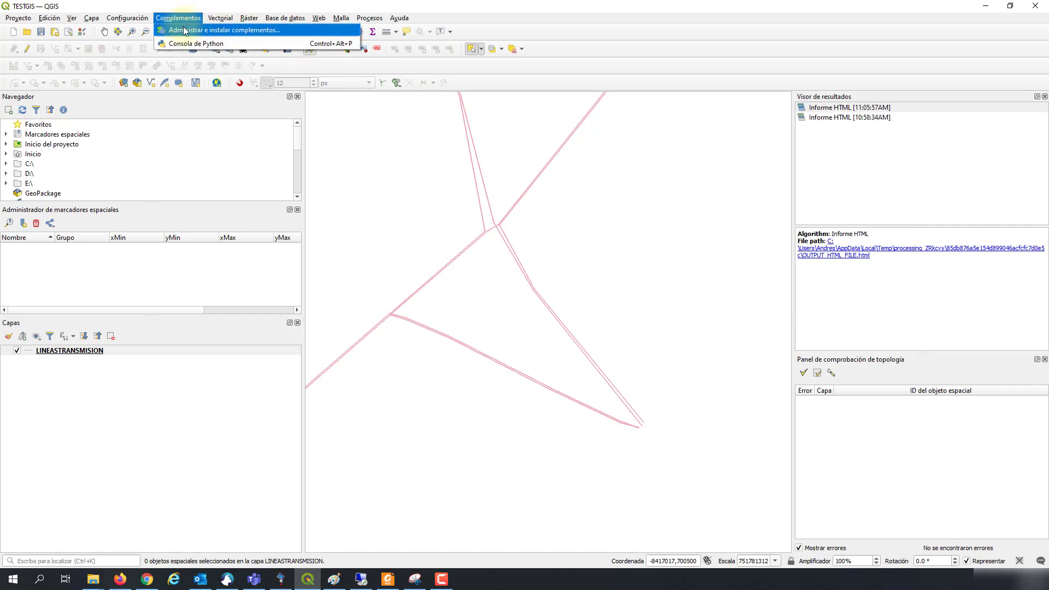
pyautogui.click(508, 200)
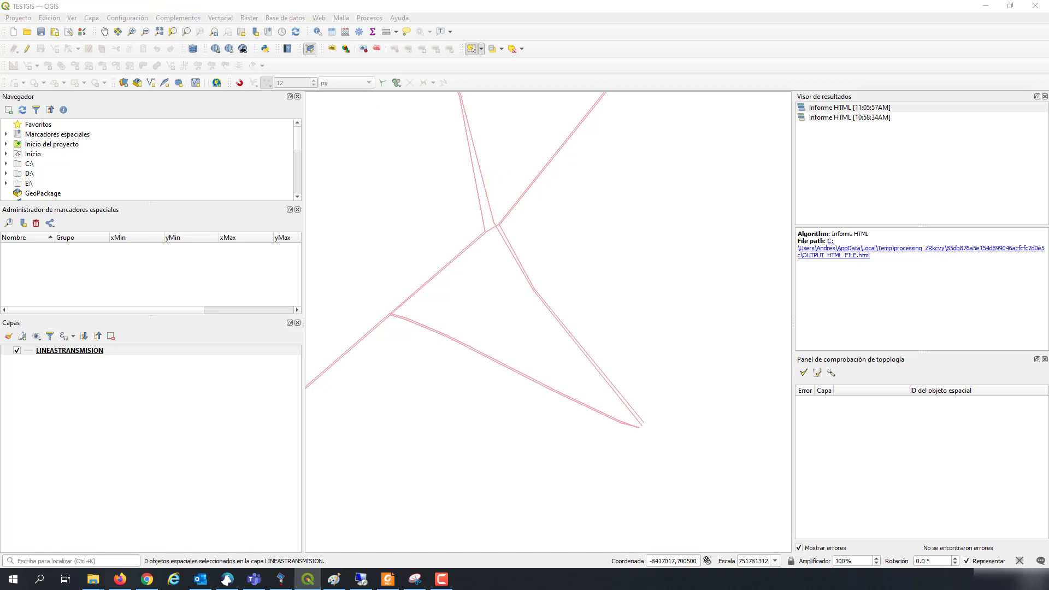
pyautogui.hotkey('alt', 'Tab')
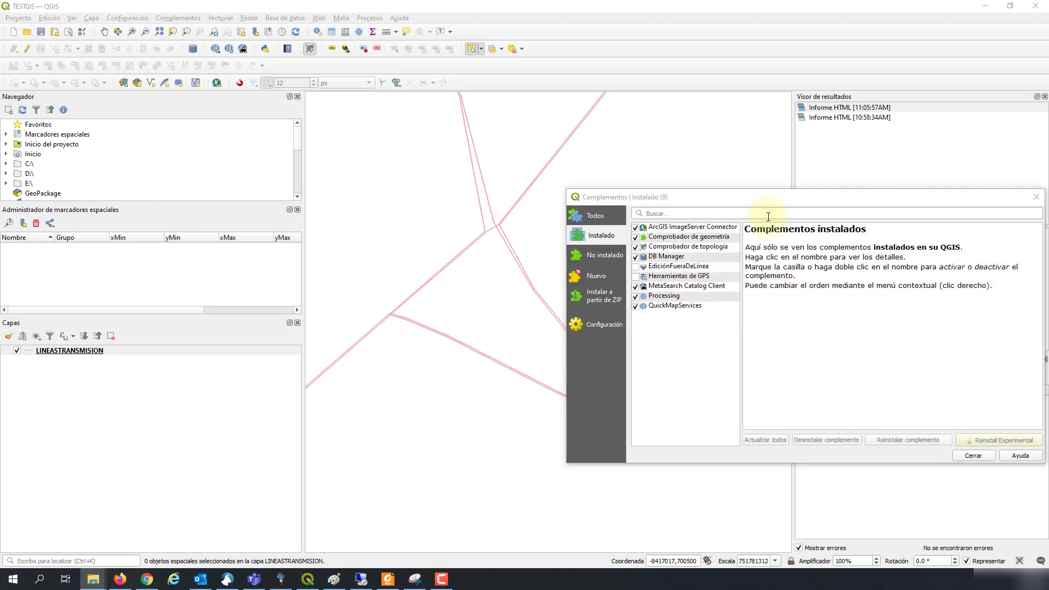
pyautogui.moveTo(734, 203); pyautogui.dragTo(519, 199)
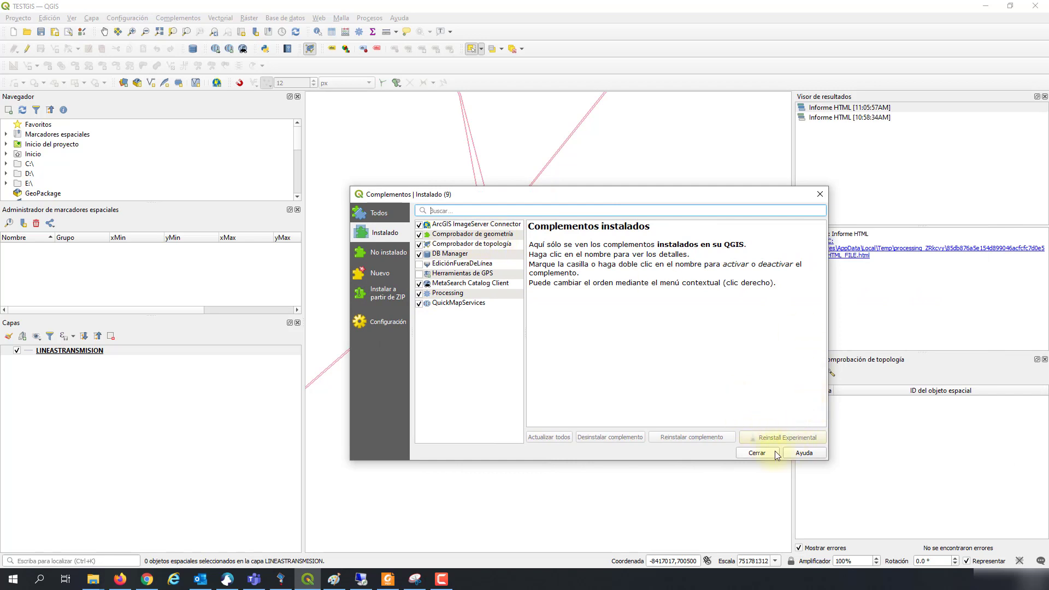
pyautogui.click(757, 453)
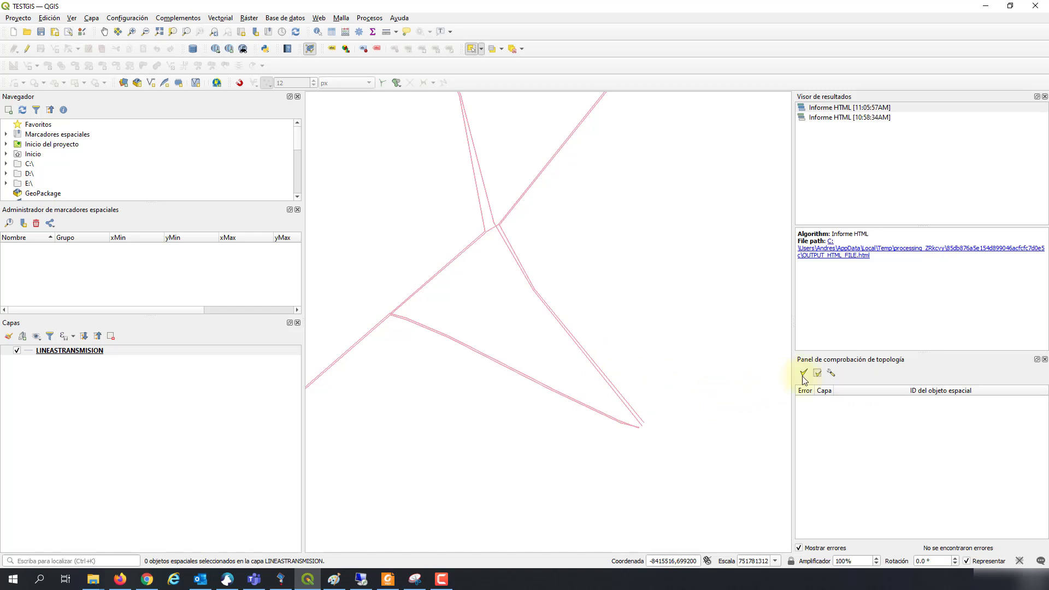
pyautogui.scroll(-1, 518, 335)
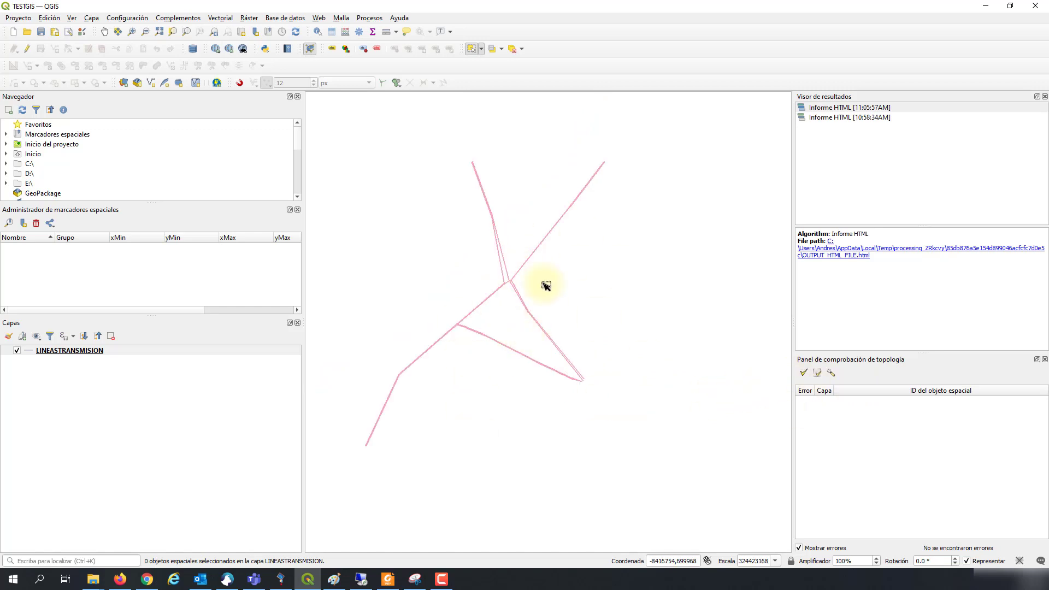
pyautogui.moveTo(546, 285); pyautogui.dragTo(606, 304)
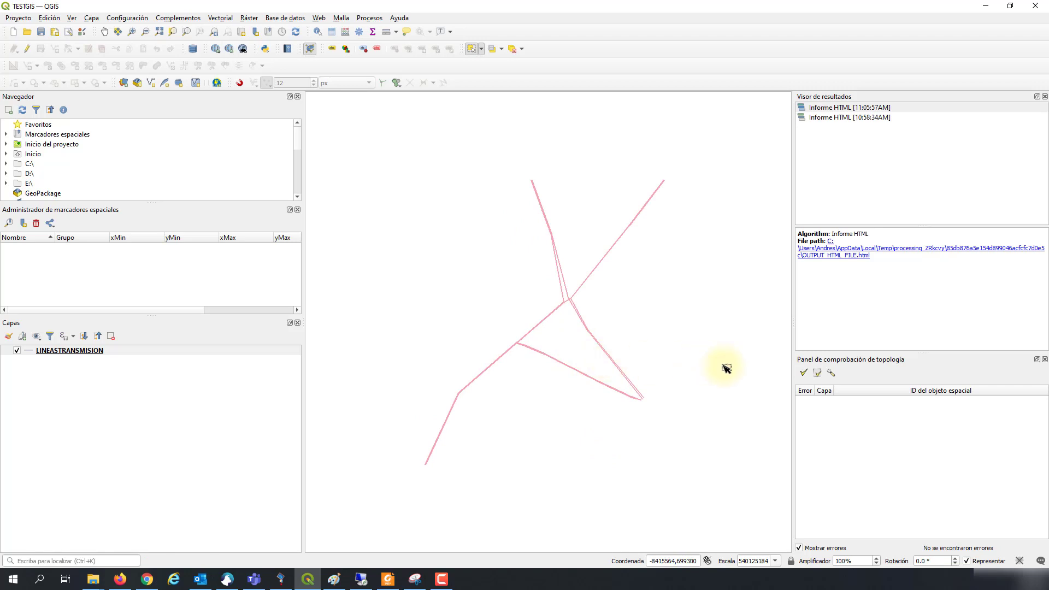
# Step: Add the 'no debe tener duplicados' topology rule for LINEASTRANSMISION and save the rule settings
pyautogui.click(831, 374)
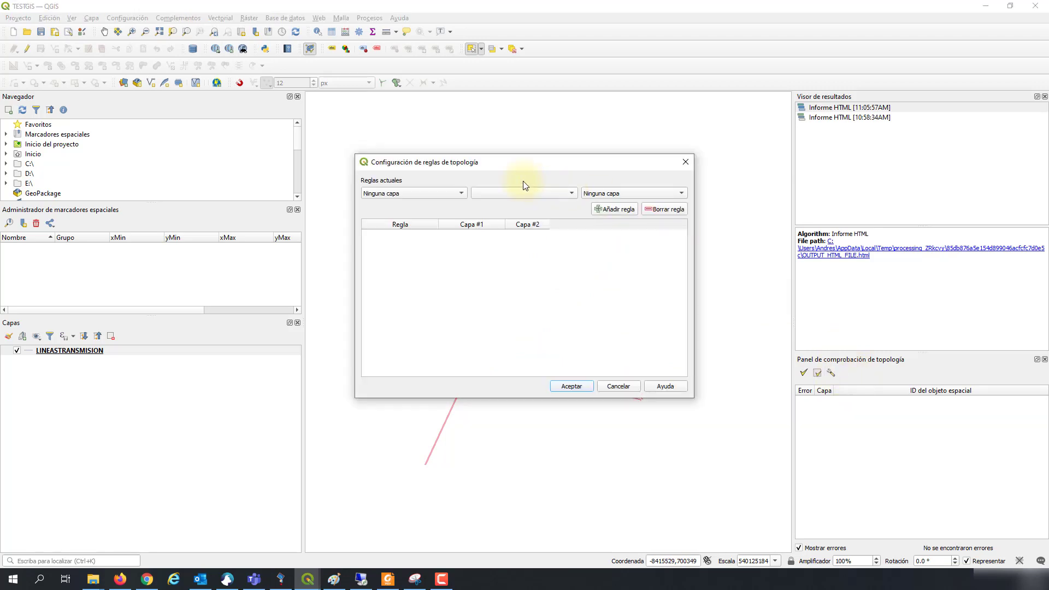
pyautogui.click(431, 196)
pyautogui.click(421, 205)
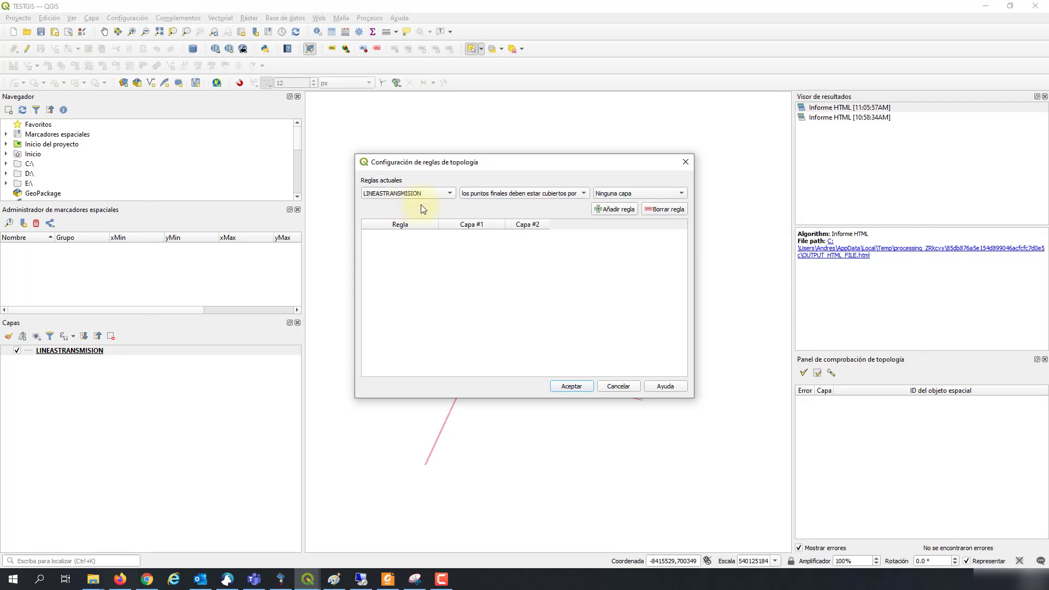
pyautogui.click(516, 195)
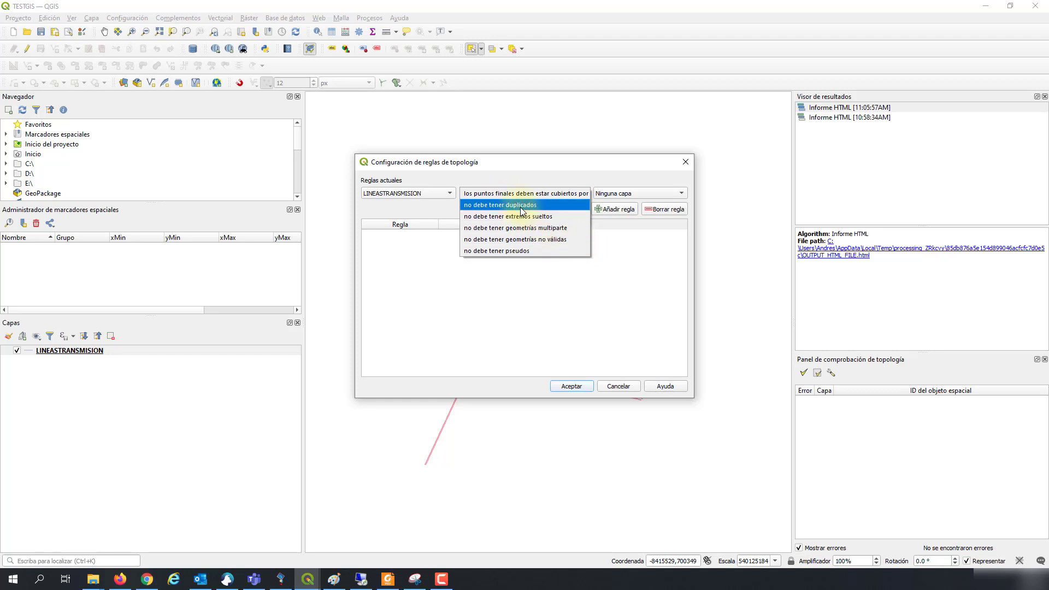
pyautogui.click(519, 205)
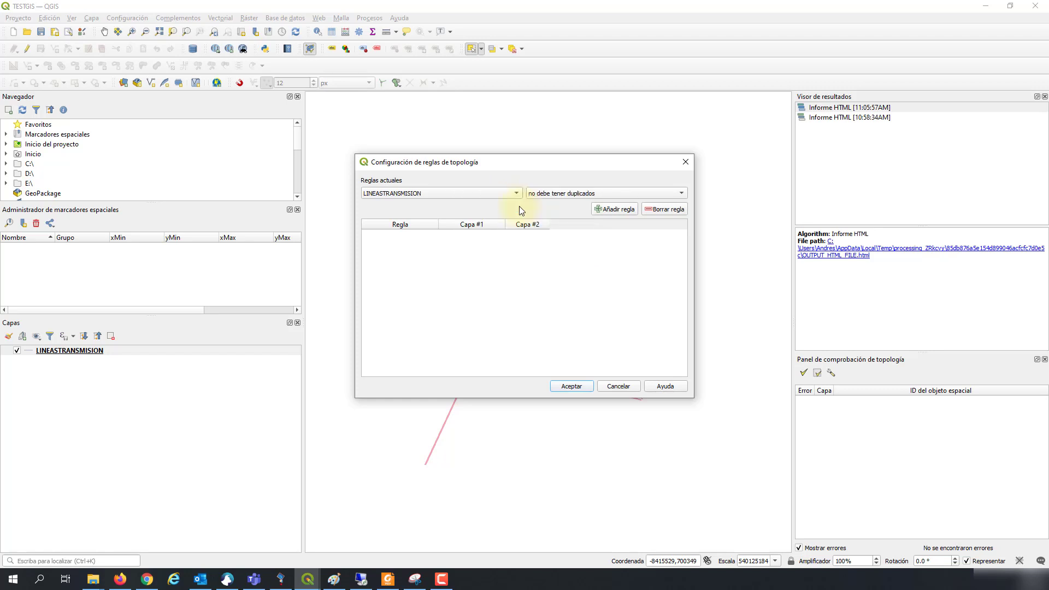
pyautogui.click(605, 211)
pyautogui.click(571, 386)
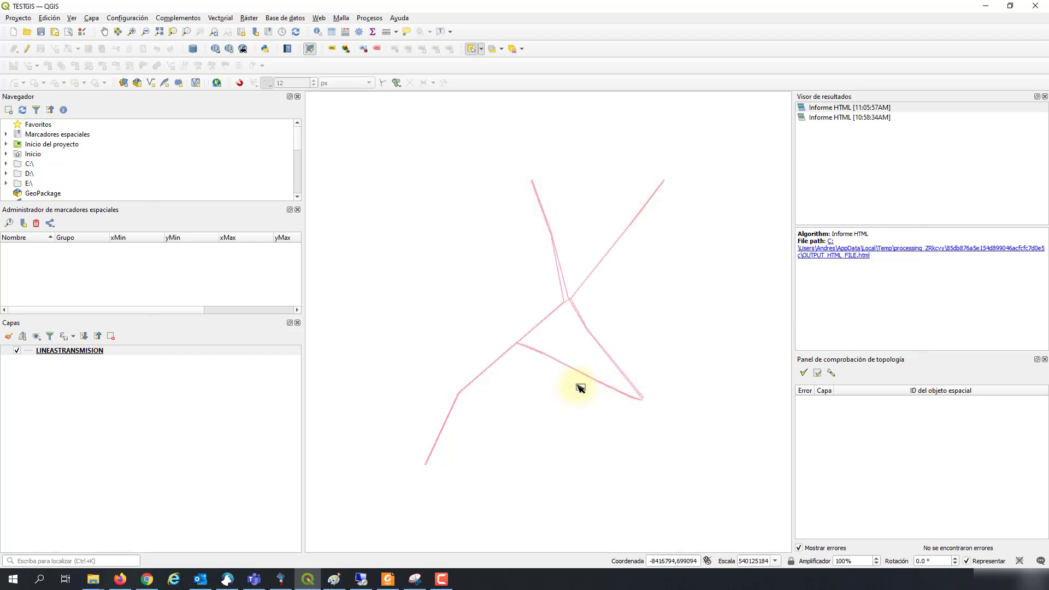
pyautogui.scroll(3, 636, 382)
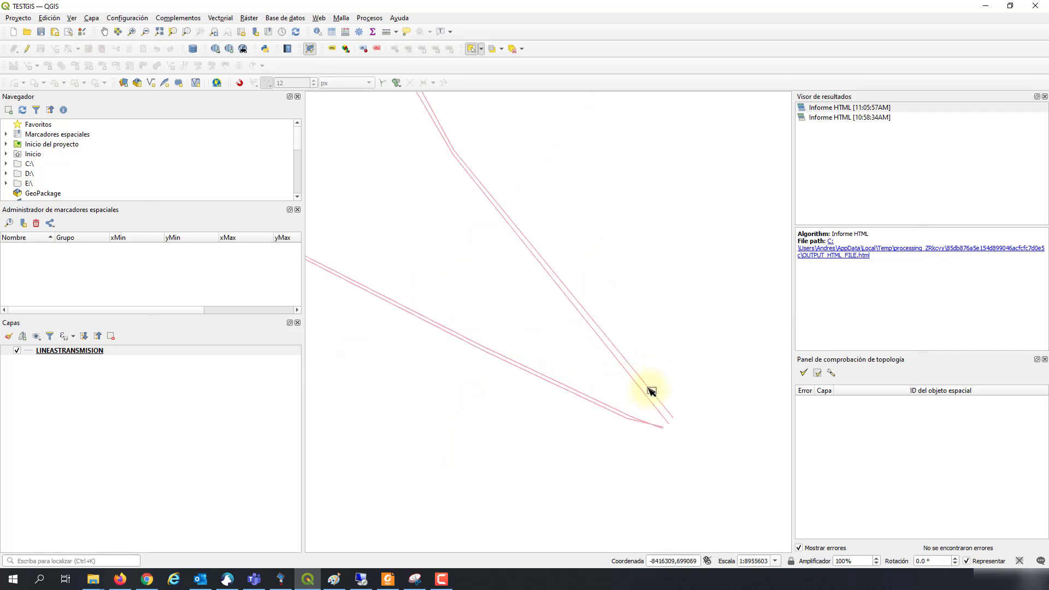
pyautogui.scroll(-1, 644, 394)
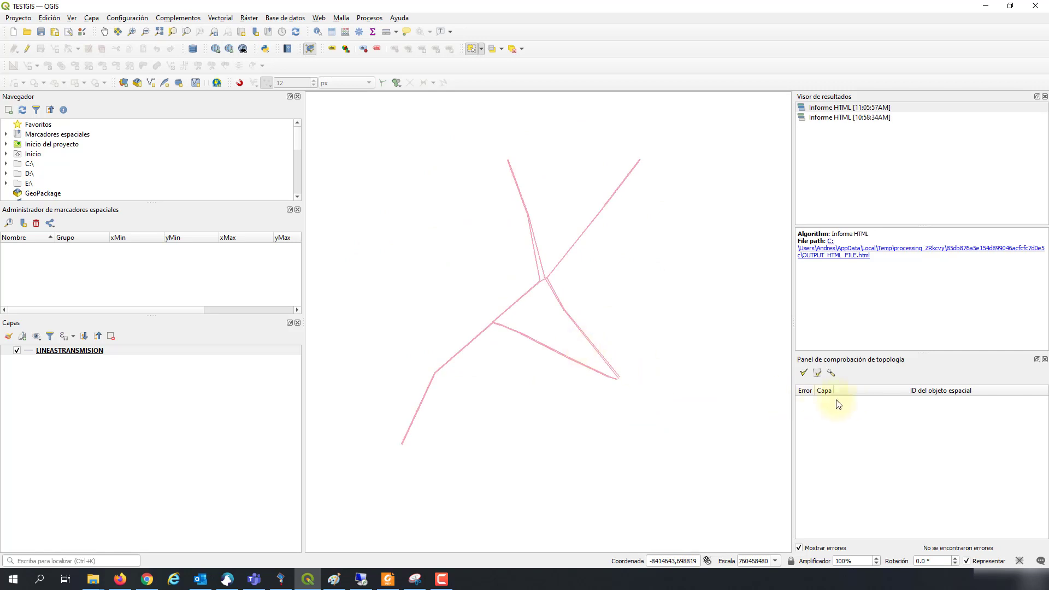
# Step: Run Validar todo and scroll through the 783 listed duplicate-geometry errors
pyautogui.click(803, 373)
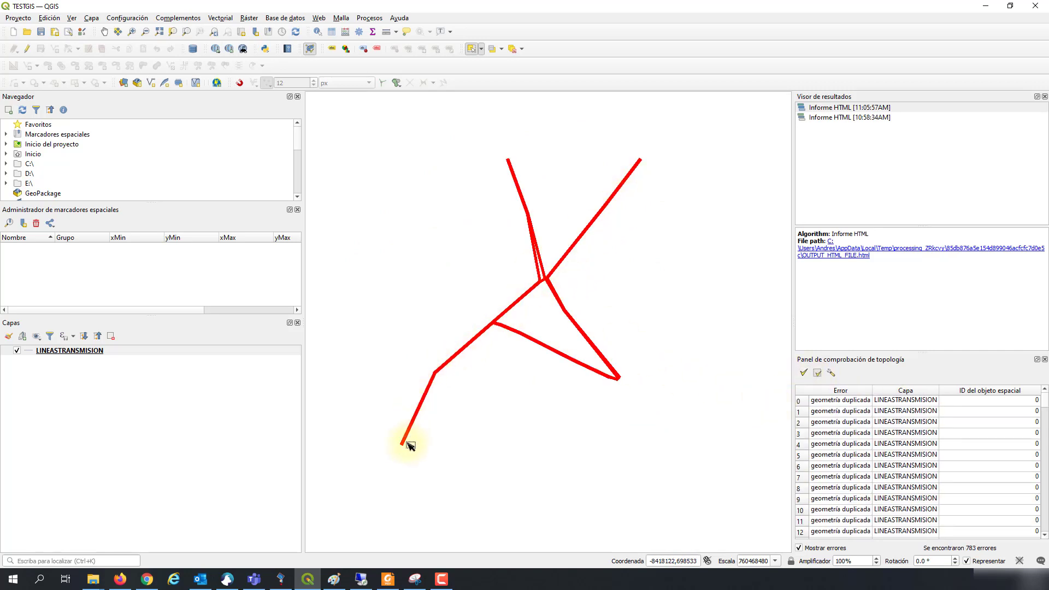
pyautogui.scroll(-3, 916, 456)
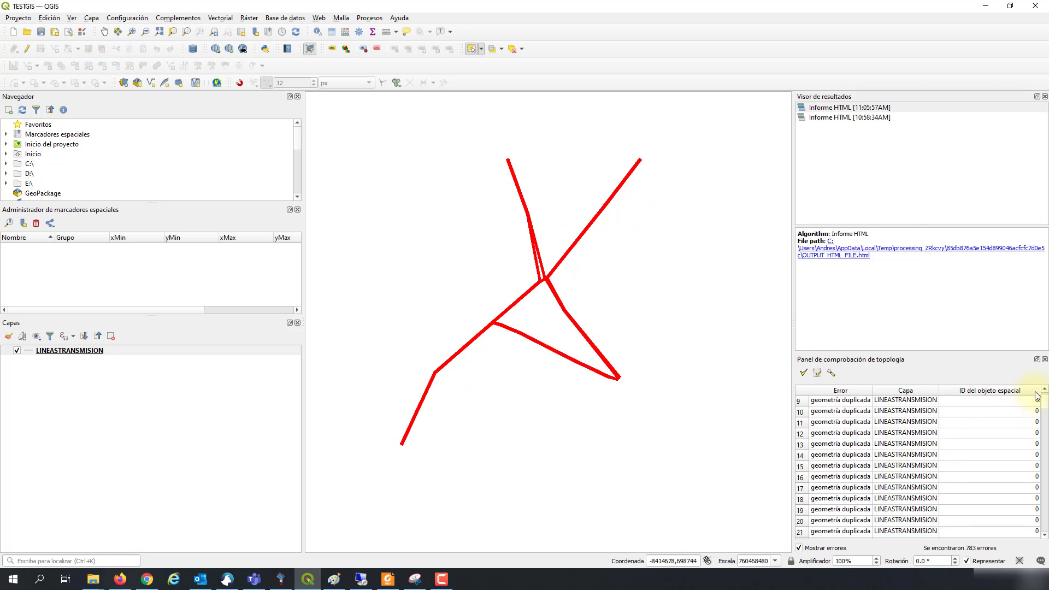
pyautogui.moveTo(1044, 405)
pyautogui.mouseDown()
pyautogui.moveTo(1045, 532)
pyautogui.moveTo(1044, 401)
pyautogui.mouseUp()
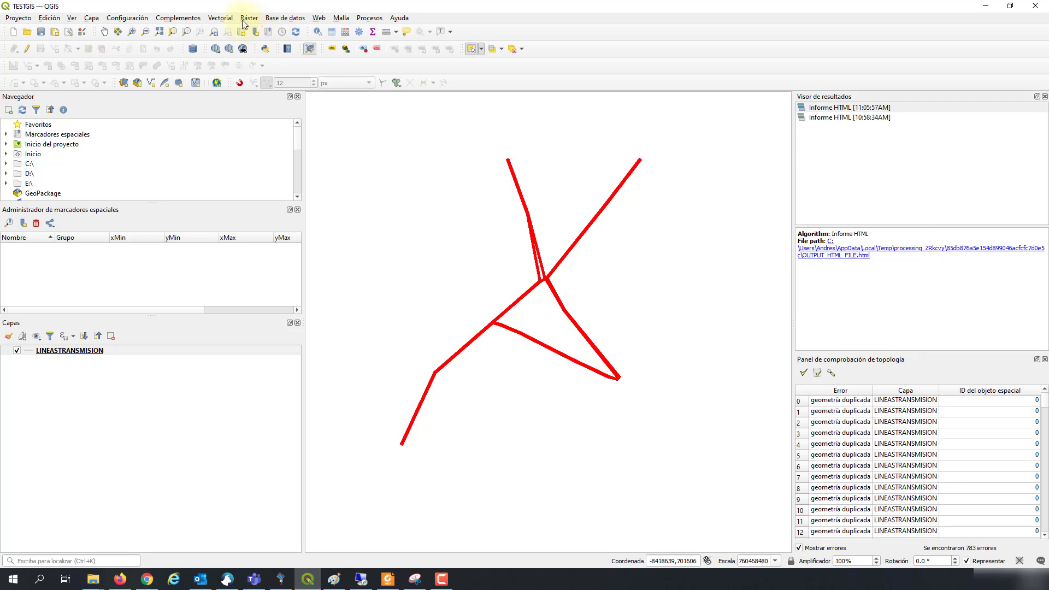
pyautogui.click(220, 18)
pyautogui.moveTo(310, 58)
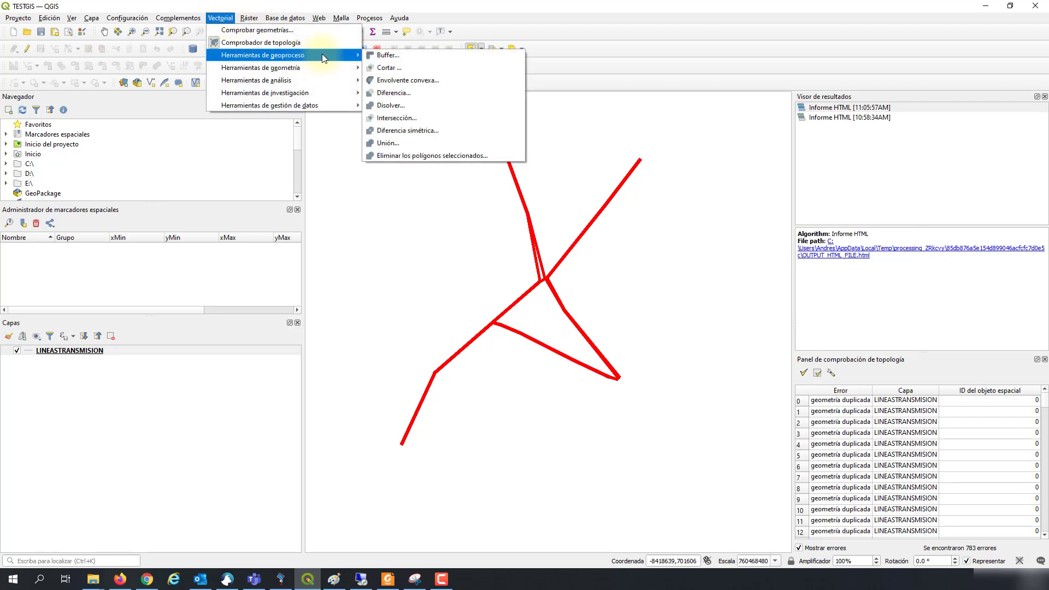
pyautogui.click(390, 105)
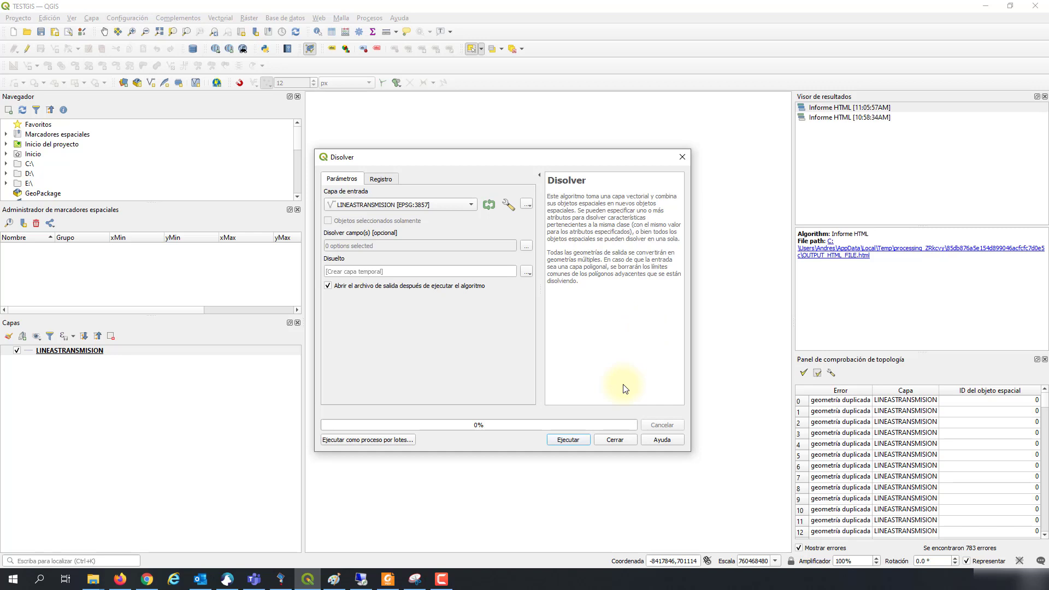
pyautogui.moveTo(664, 158); pyautogui.dragTo(407, 200)
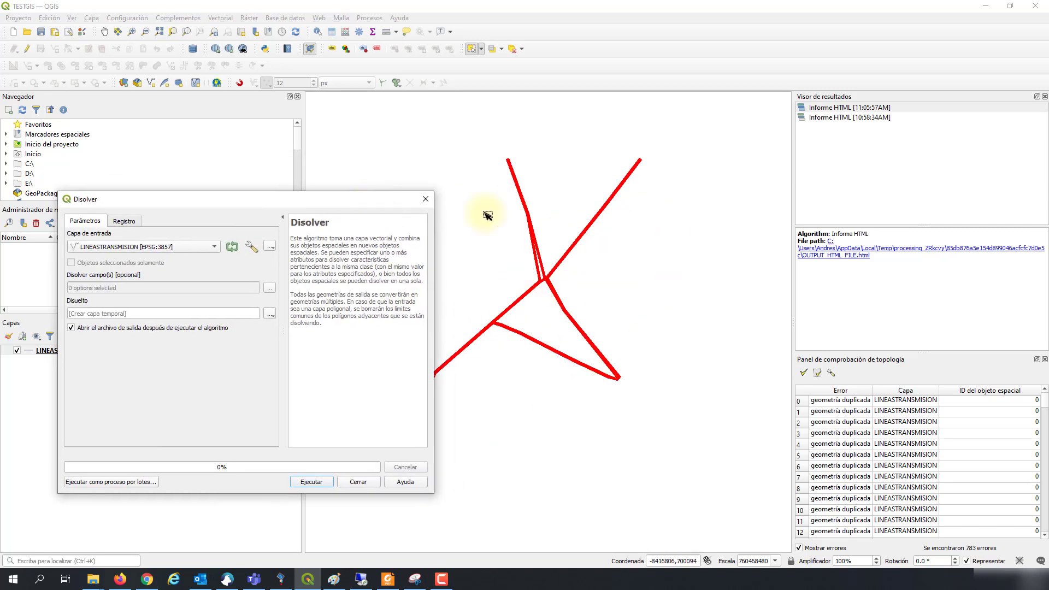
pyautogui.click(425, 199)
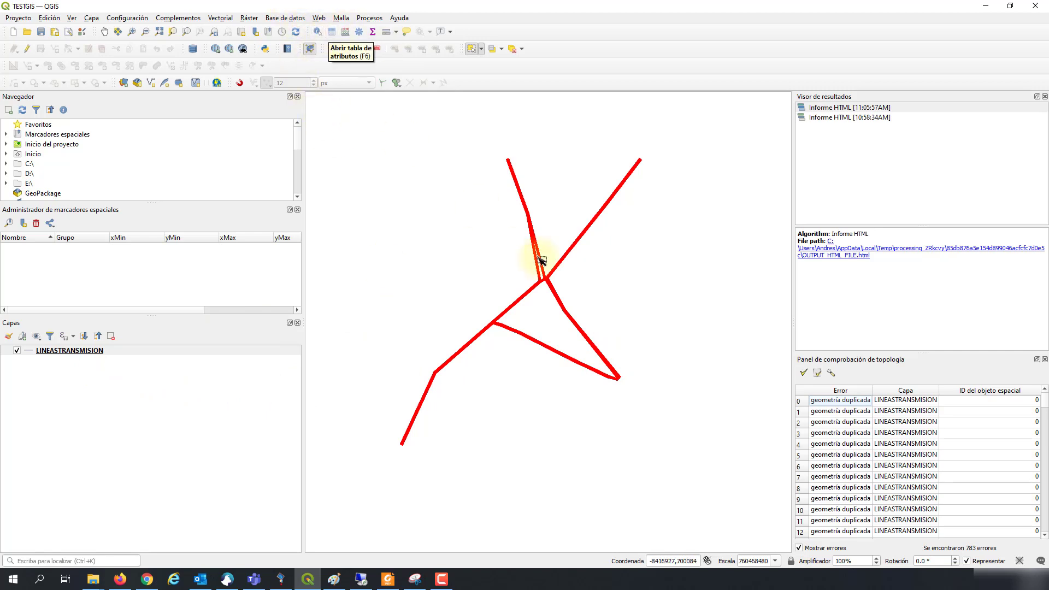
# Step: Clear the map selection and open and close the LINEASTRANSMISION attribute table twice
pyautogui.moveTo(530, 249); pyautogui.dragTo(495, 274)
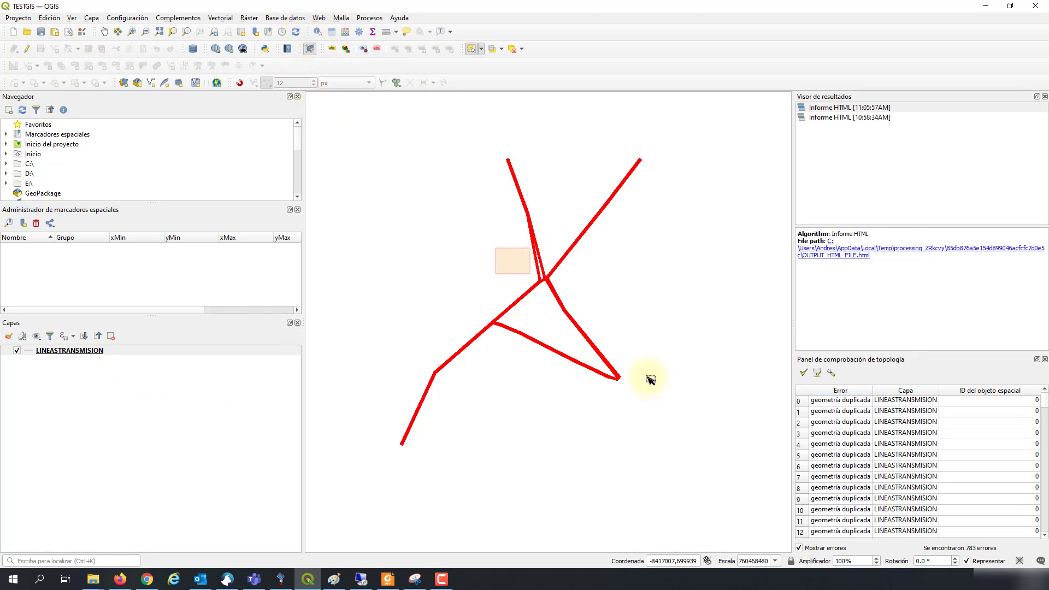
pyautogui.click(334, 32)
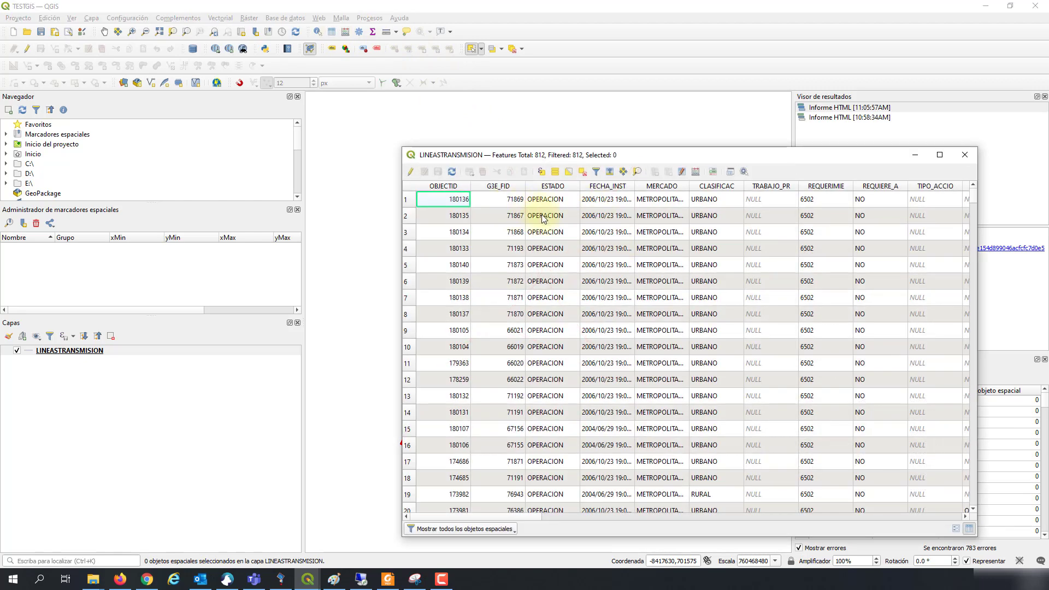
pyautogui.click(965, 156)
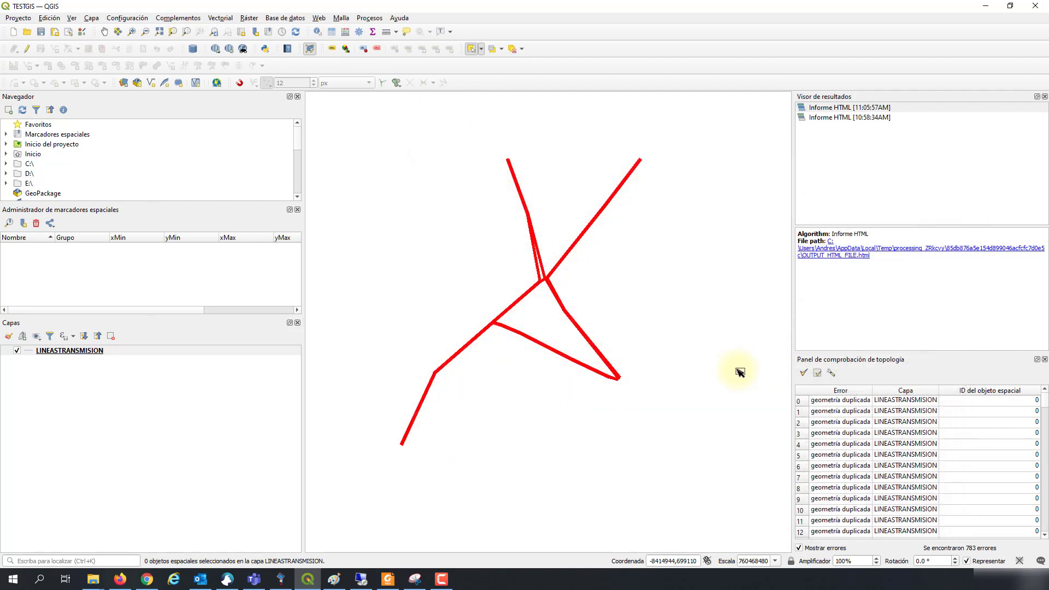
pyautogui.scroll(1, 629, 374)
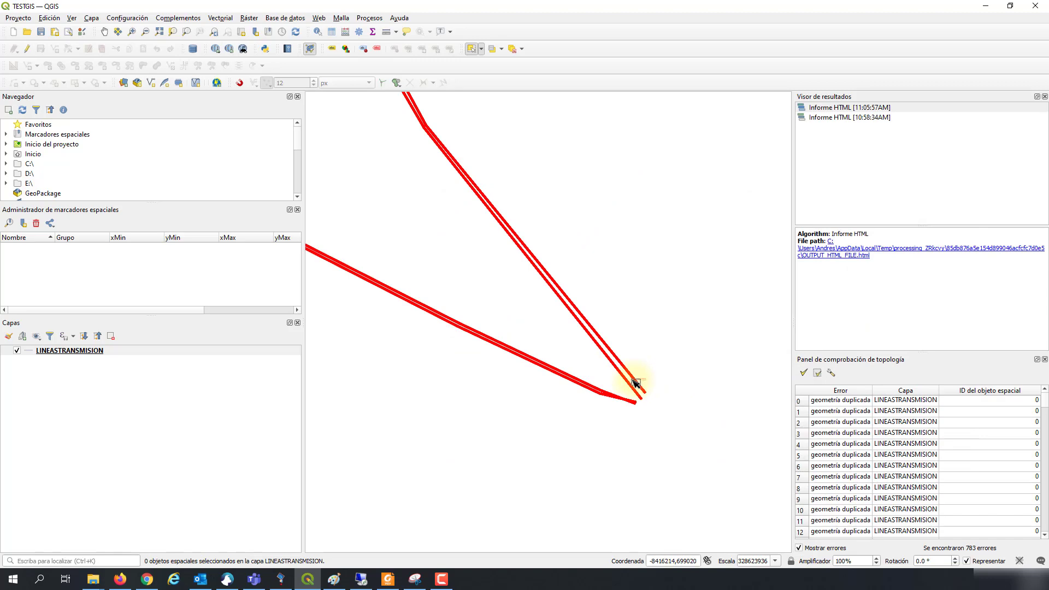
pyautogui.click(330, 35)
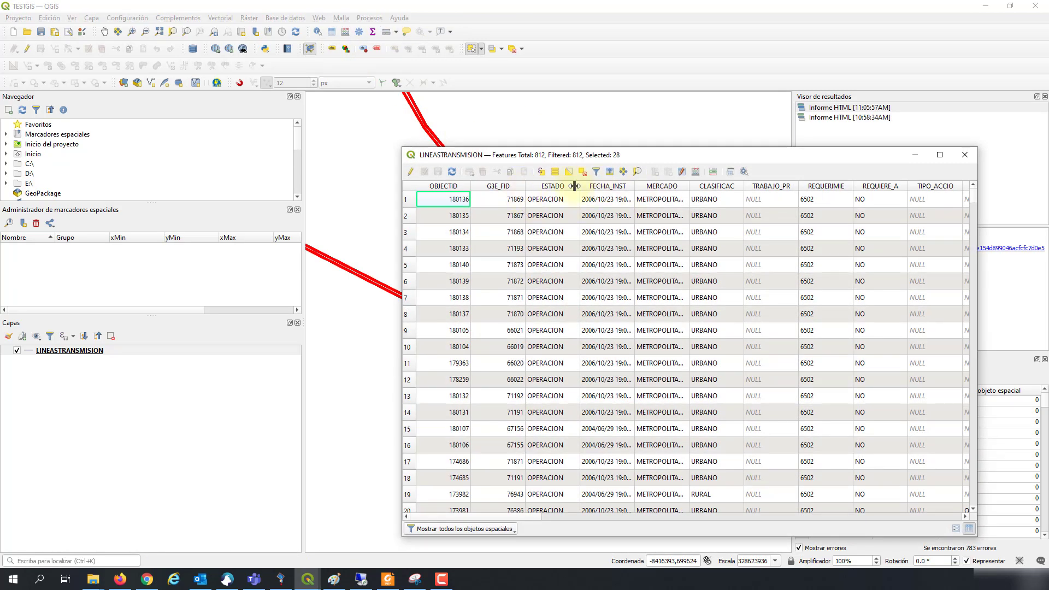
pyautogui.click(976, 159)
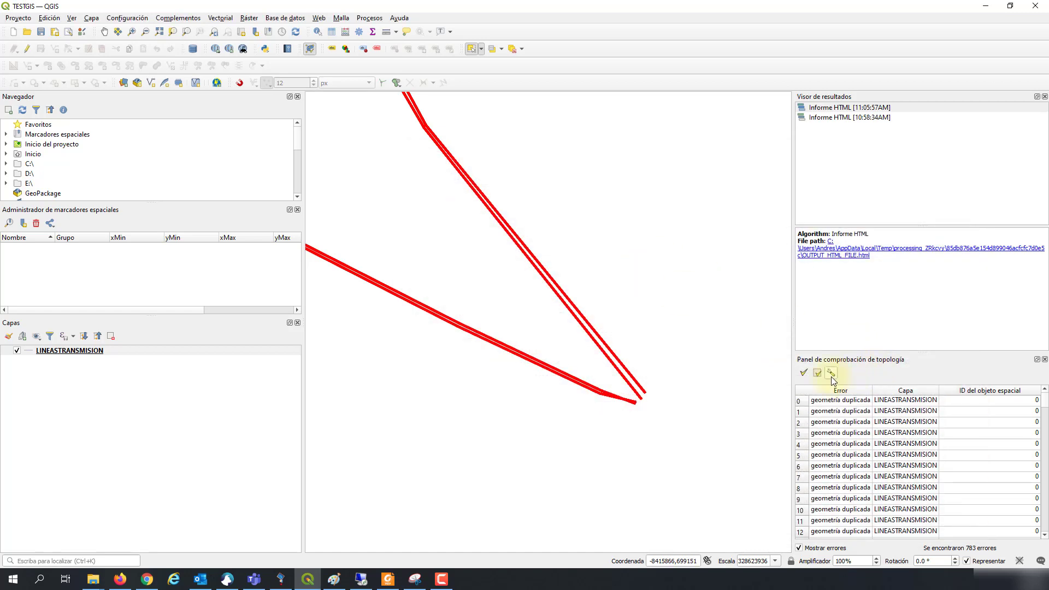
# Step: Hide the error overlay, select the stacked duplicates, review the 28 selected rows, then deselect them
pyautogui.click(798, 548)
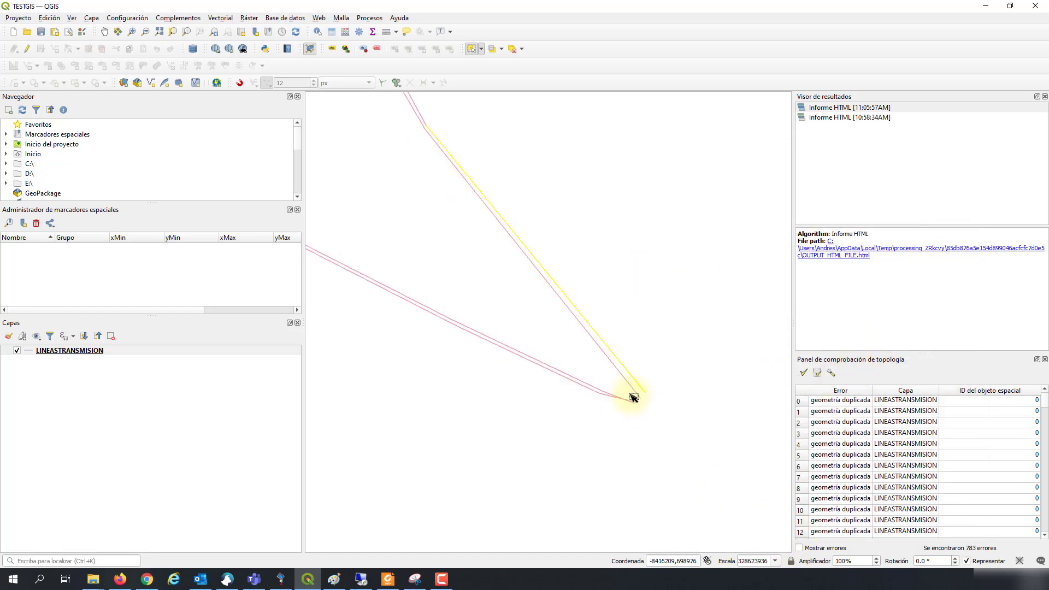
pyautogui.click(651, 365)
pyautogui.click(640, 386)
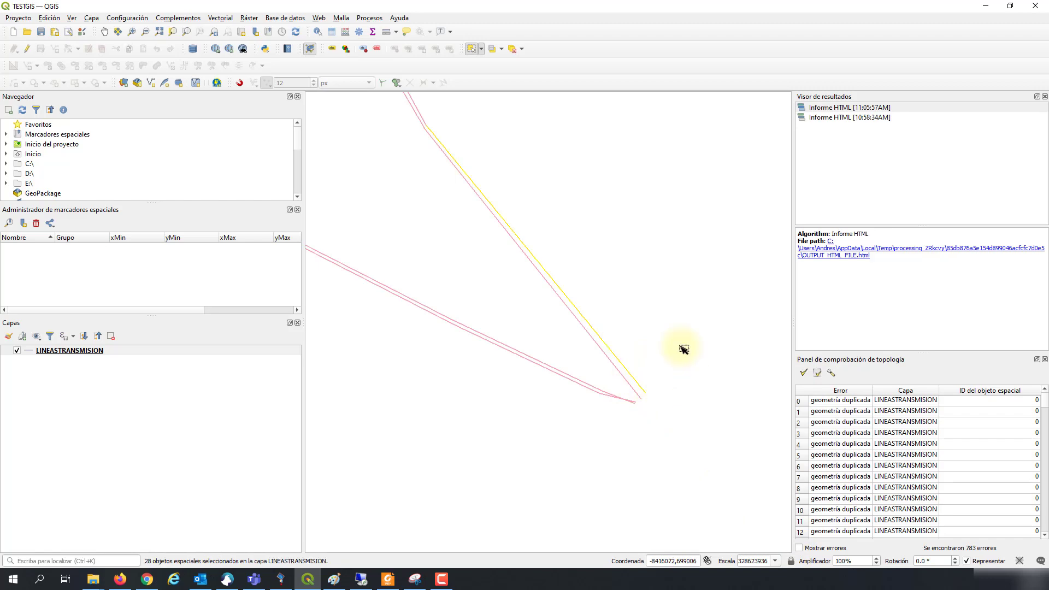
pyautogui.click(331, 33)
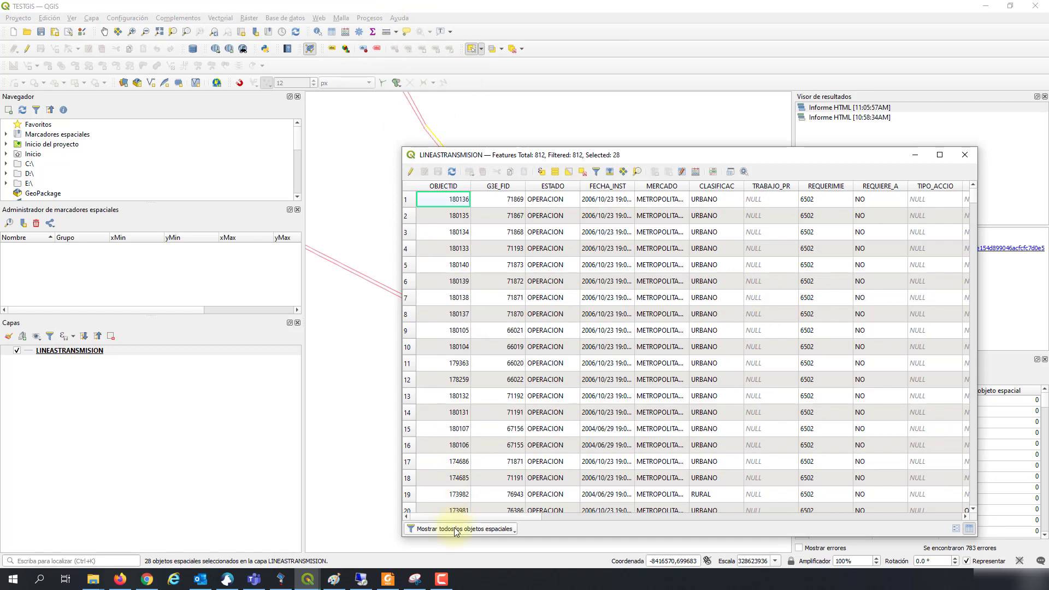
pyautogui.click(454, 529)
pyautogui.click(467, 454)
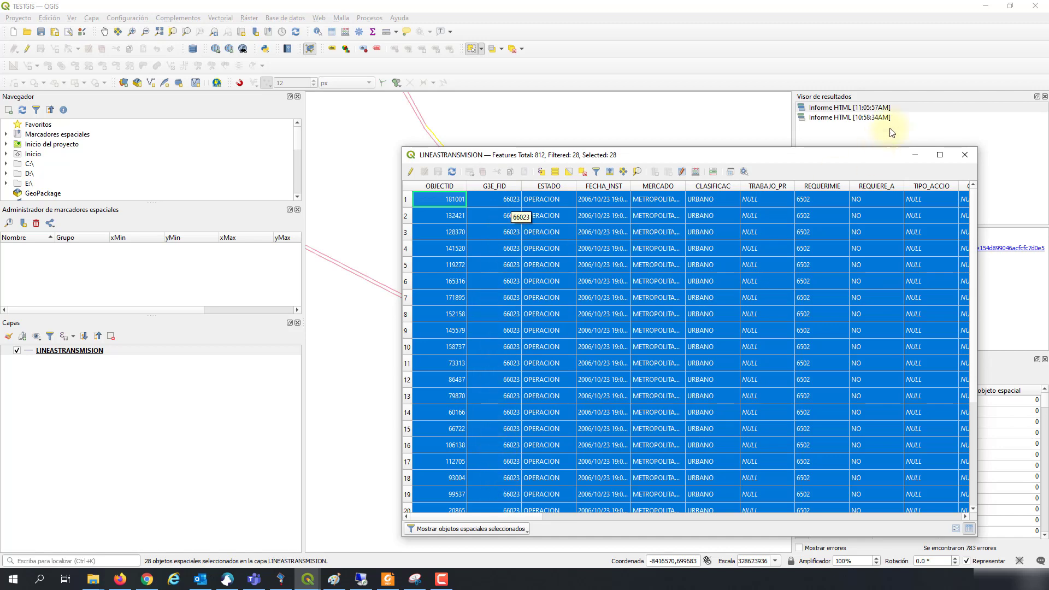
pyautogui.click(965, 155)
pyautogui.click(630, 323)
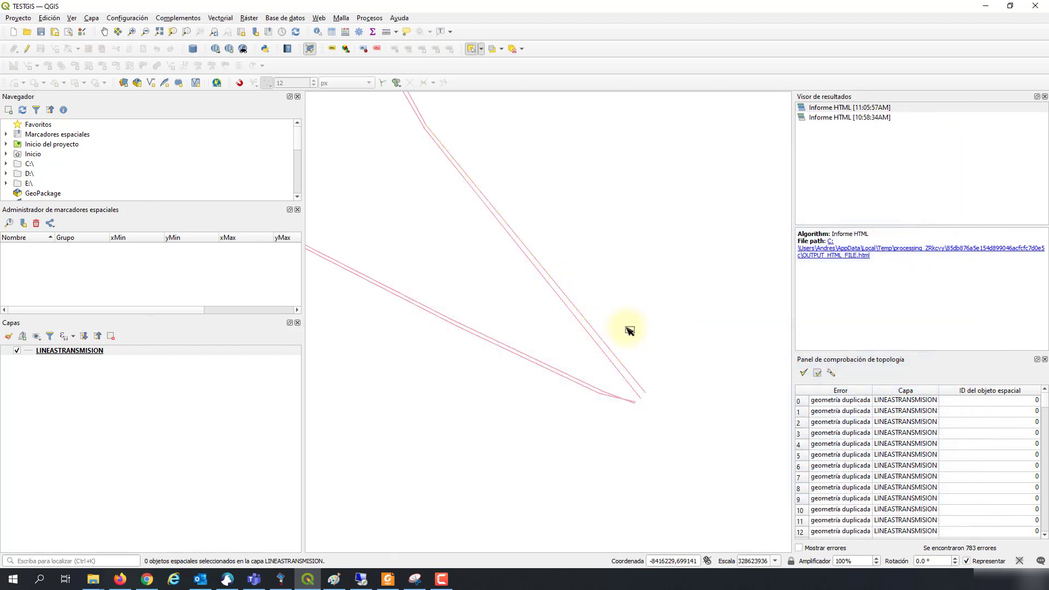
# Step: Run Dissolve on LINEASTRANSMISION by the G3E_FID field, producing the temporary Disuelto layer
pyautogui.click(229, 20)
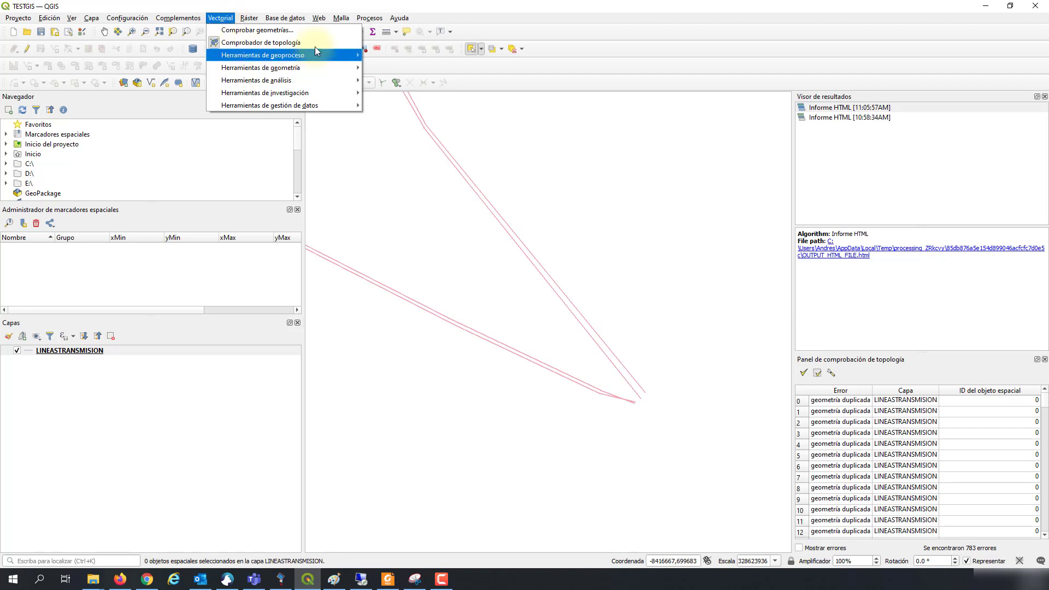
pyautogui.moveTo(316, 55)
pyautogui.click(399, 106)
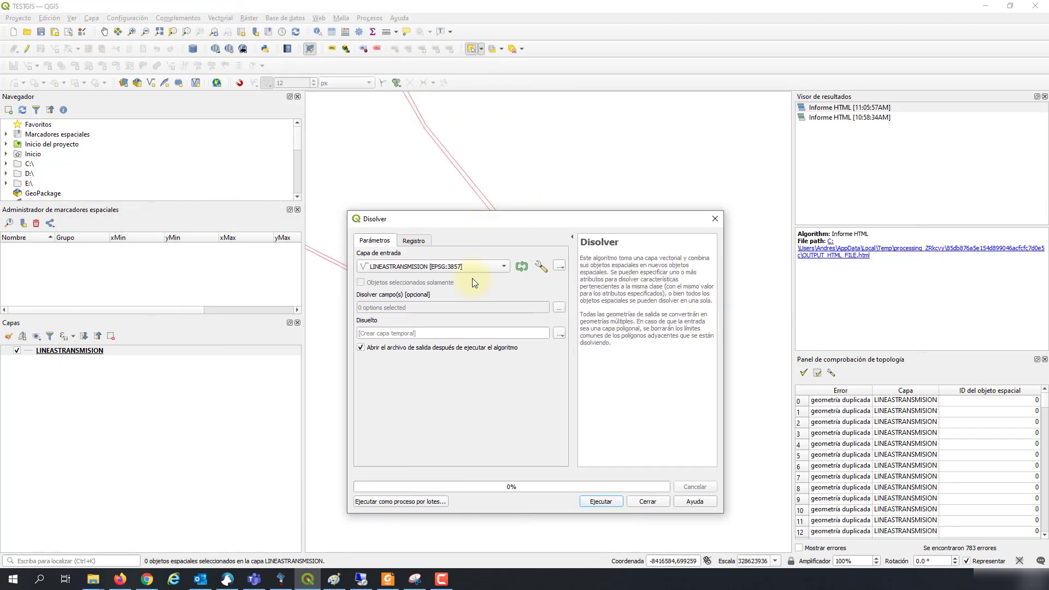
pyautogui.click(560, 308)
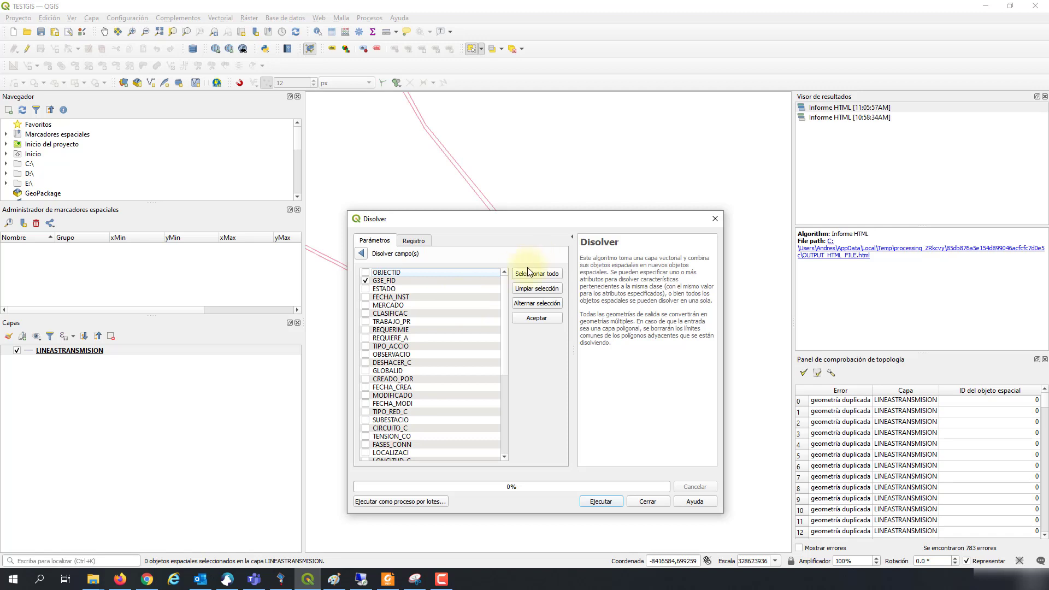
pyautogui.click(363, 254)
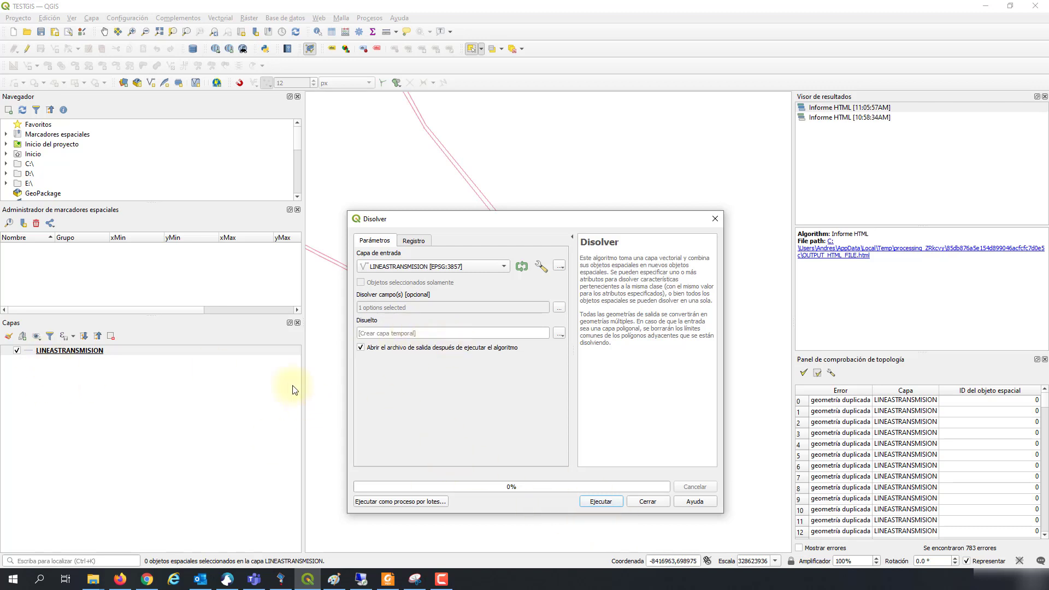
pyautogui.click(601, 501)
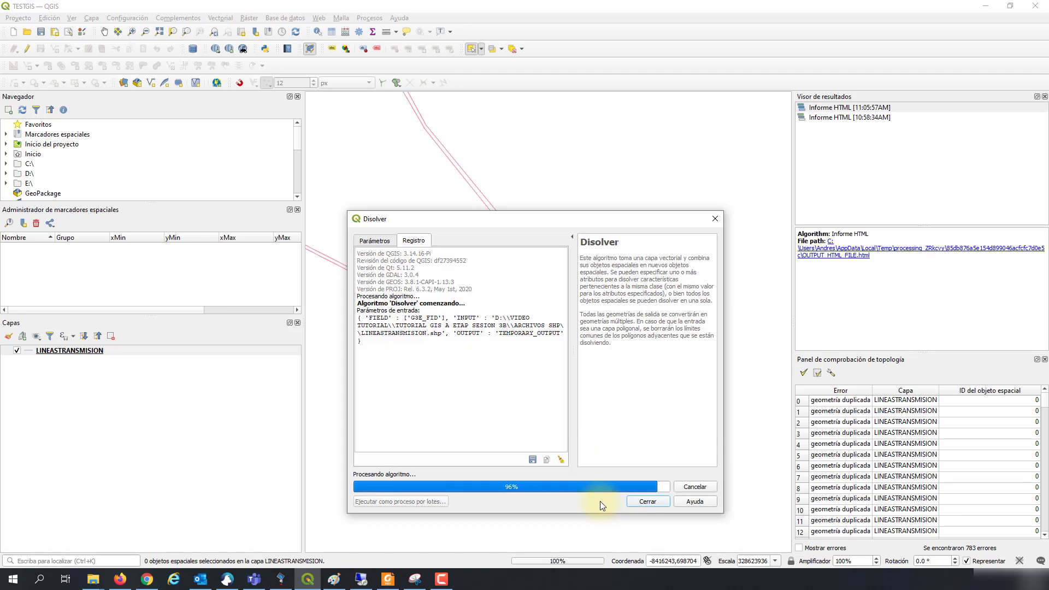
pyautogui.click(647, 502)
pyautogui.click(63, 351)
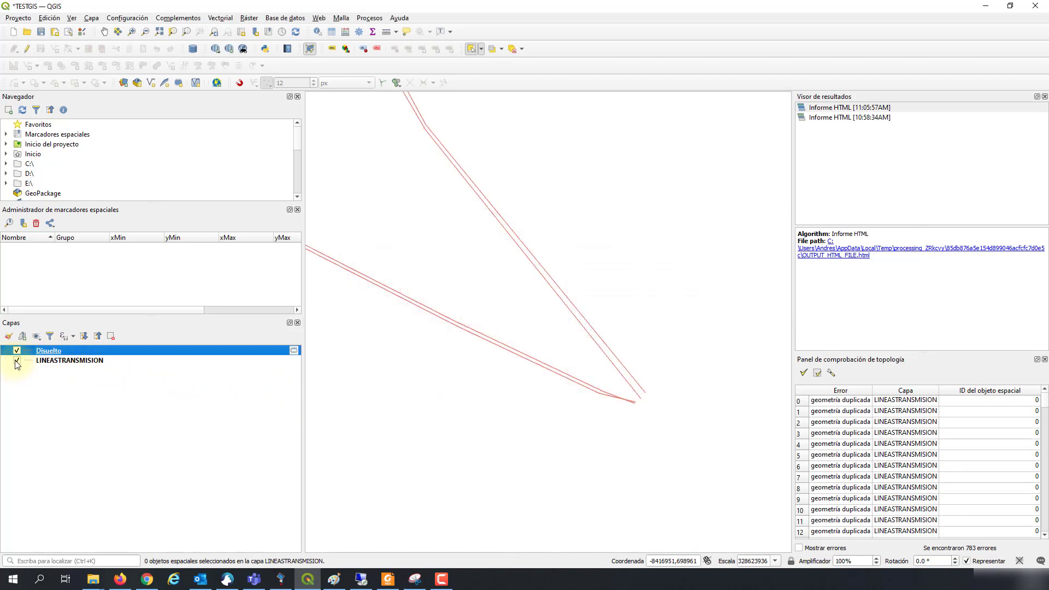
# Step: Hide LINEASTRANSMISION, zoom in, and select then deselect a Disuelto line to inspect it
pyautogui.click(17, 360)
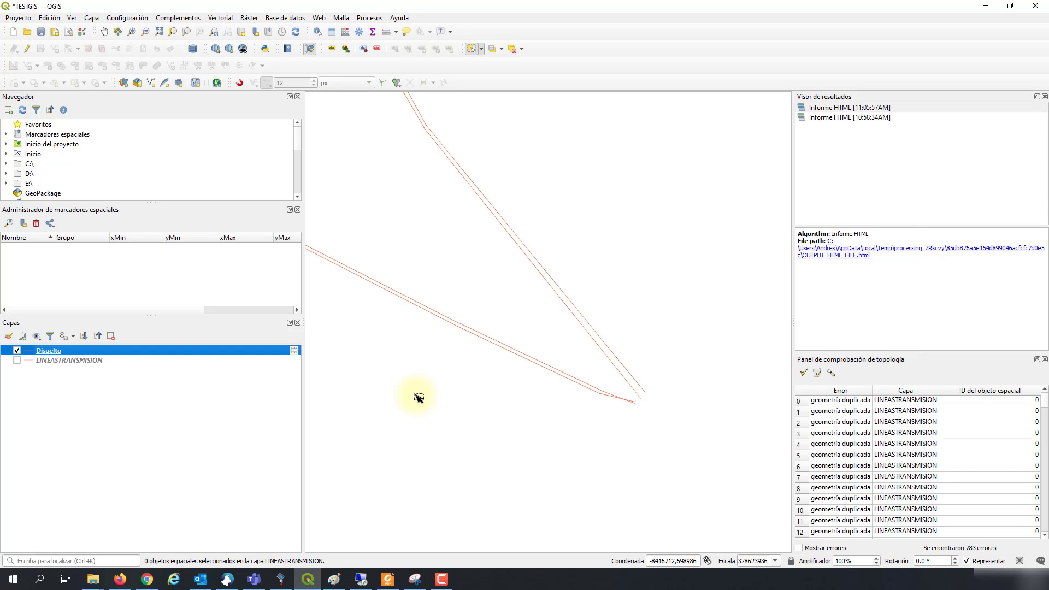
pyautogui.scroll(1, 637, 397)
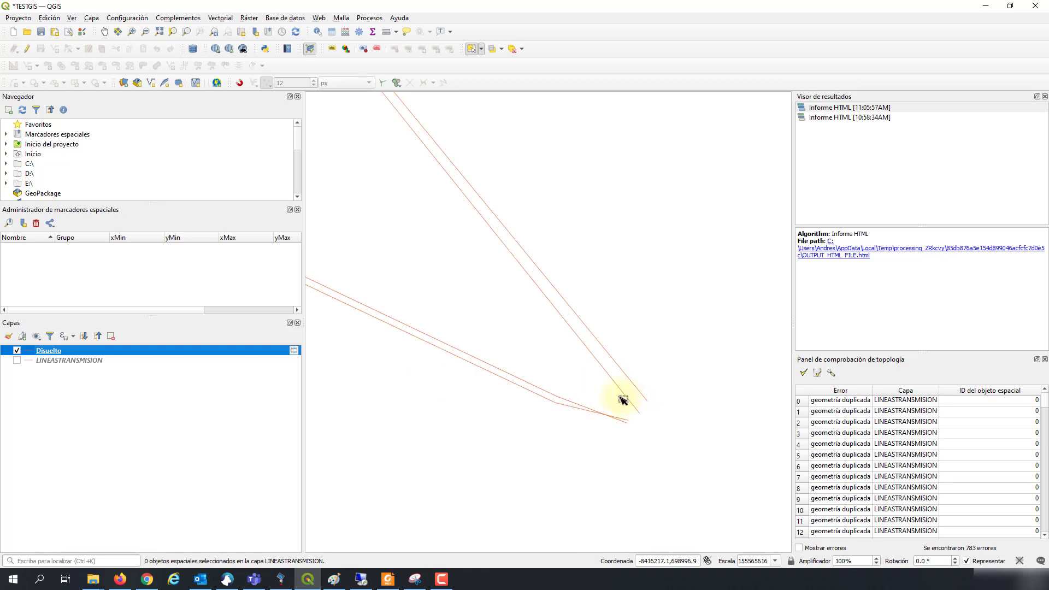
pyautogui.scroll(3, 624, 400)
pyautogui.click(659, 396)
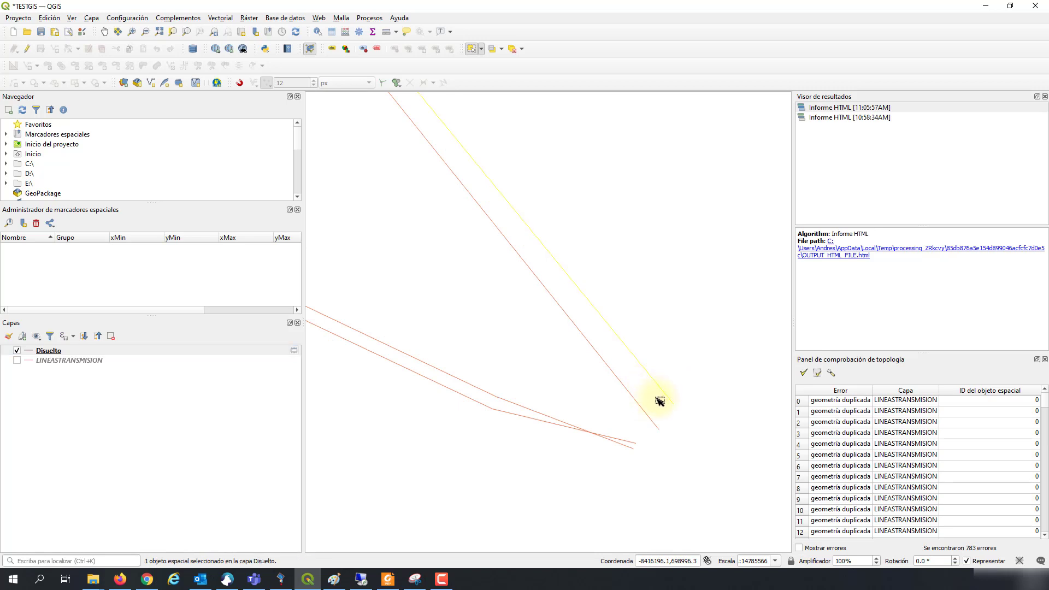
pyautogui.click(708, 495)
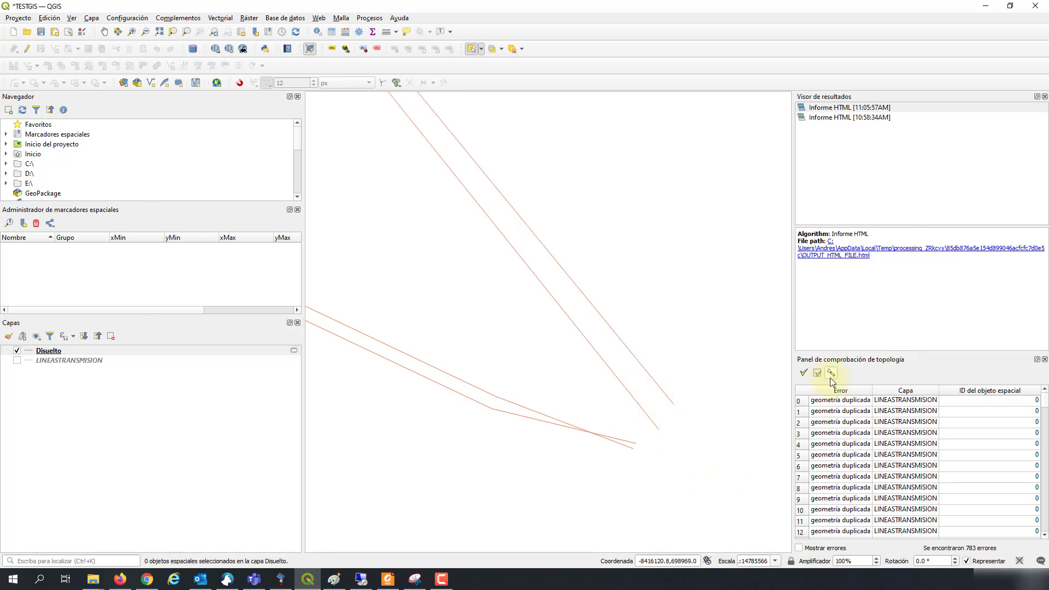
# Step: Save Disuelto as the LINEASNODUPLICADAS shapefile in ARCHIVOS SHP, adding it to the map
pyautogui.rightClick(58, 352)
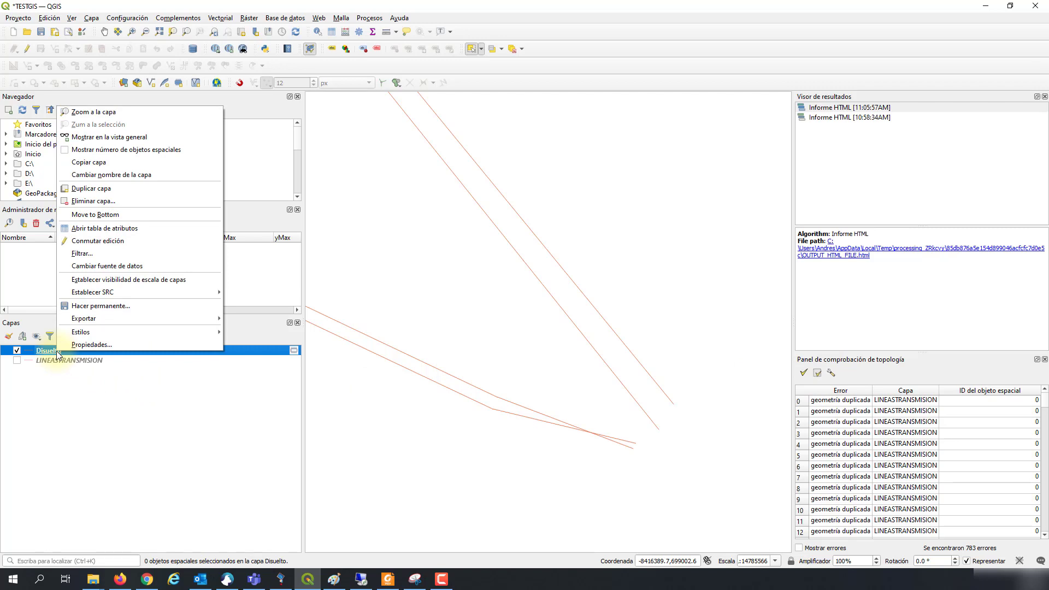
pyautogui.moveTo(107, 318)
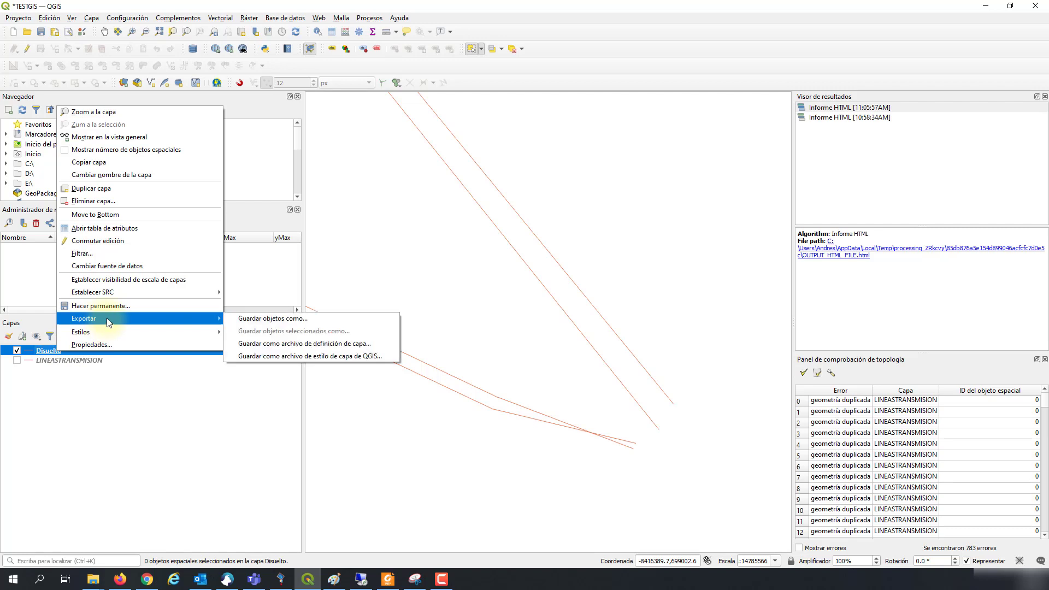
pyautogui.click(257, 319)
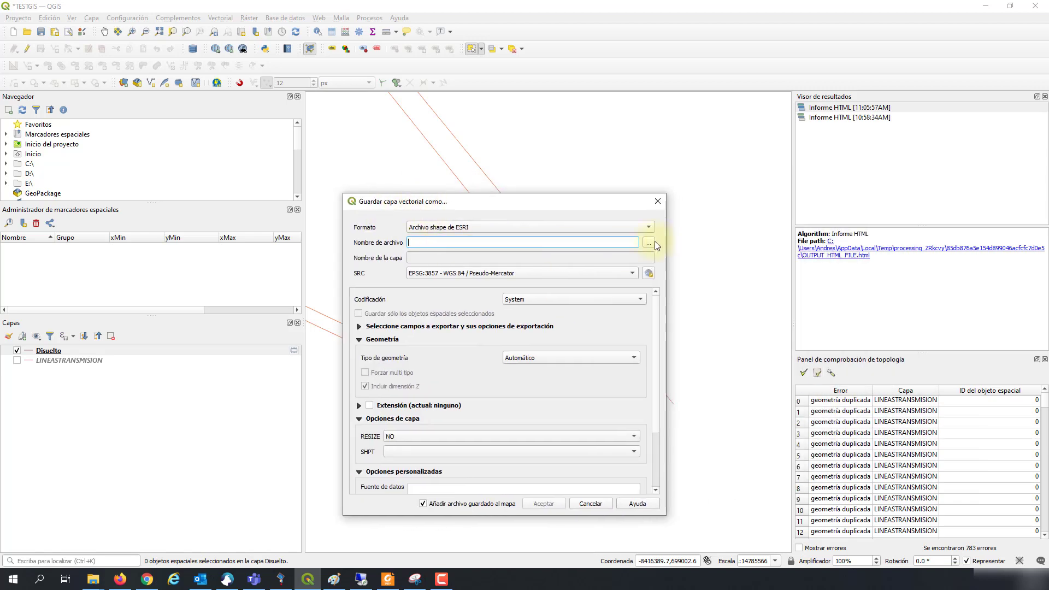
pyautogui.click(649, 242)
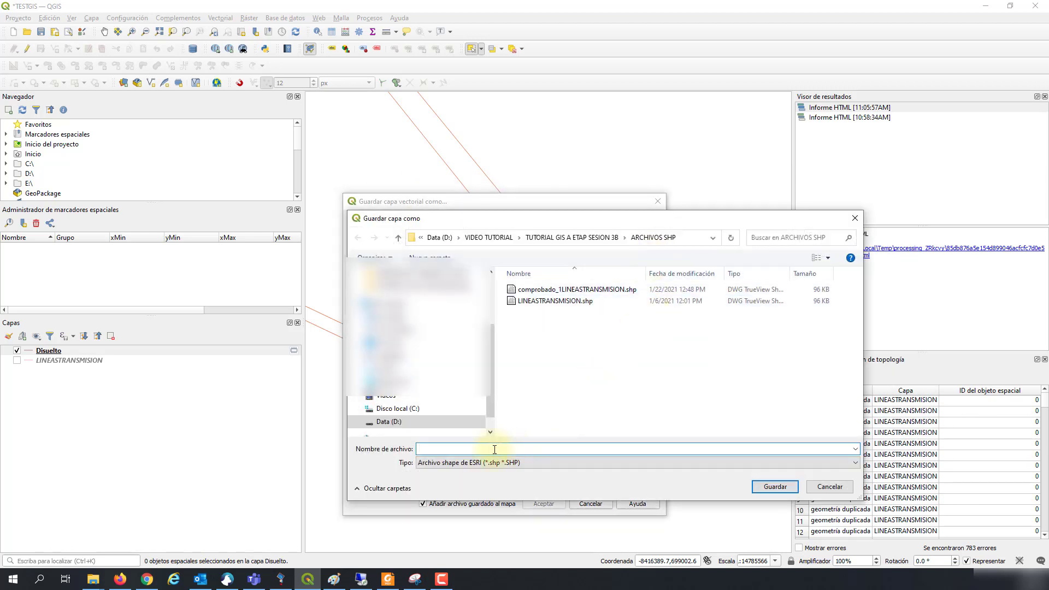
pyautogui.write('LINEA')
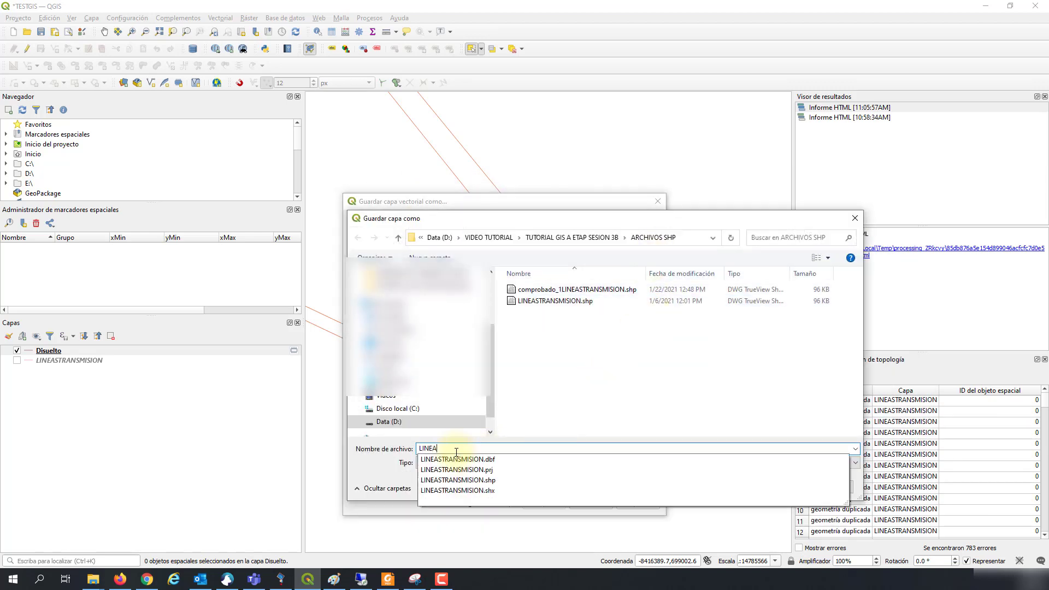
pyautogui.write('SNODUPLICADAS')
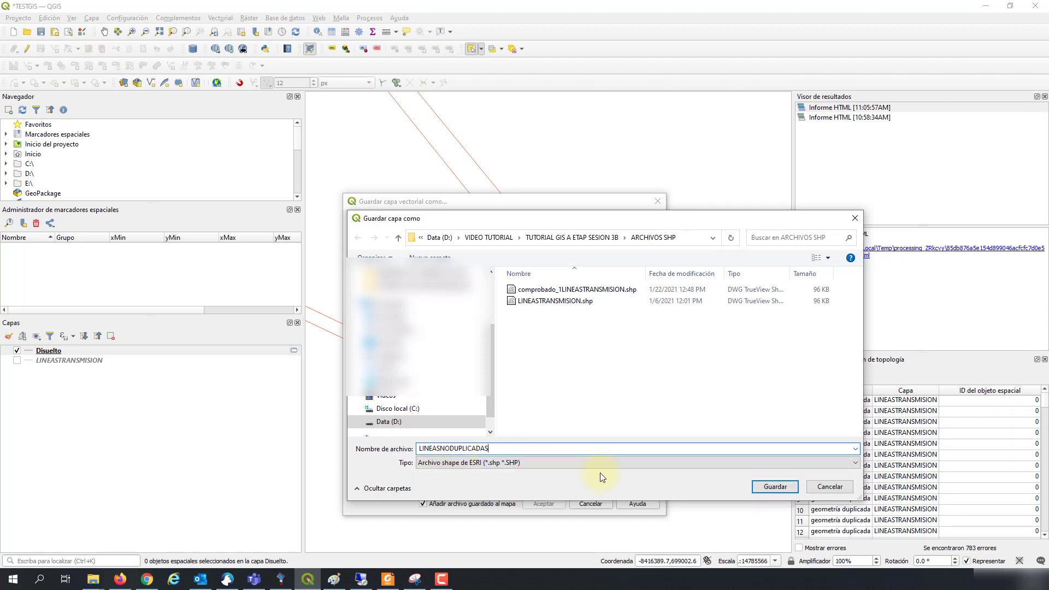
pyautogui.click(773, 487)
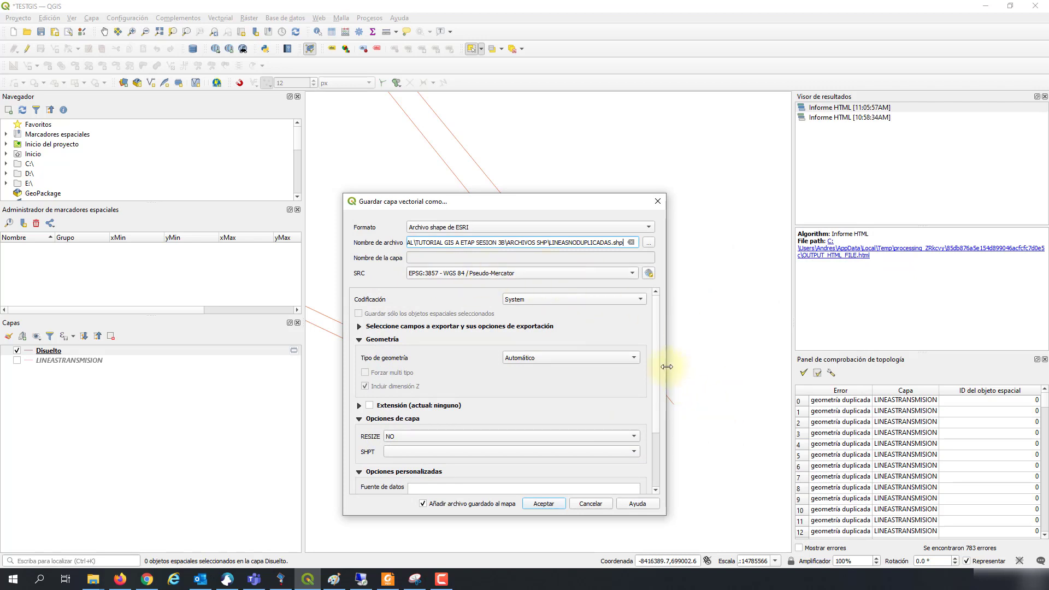
pyautogui.moveTo(656, 393)
pyautogui.mouseDown()
pyautogui.moveTo(657, 441)
pyautogui.moveTo(645, 380)
pyautogui.mouseUp()
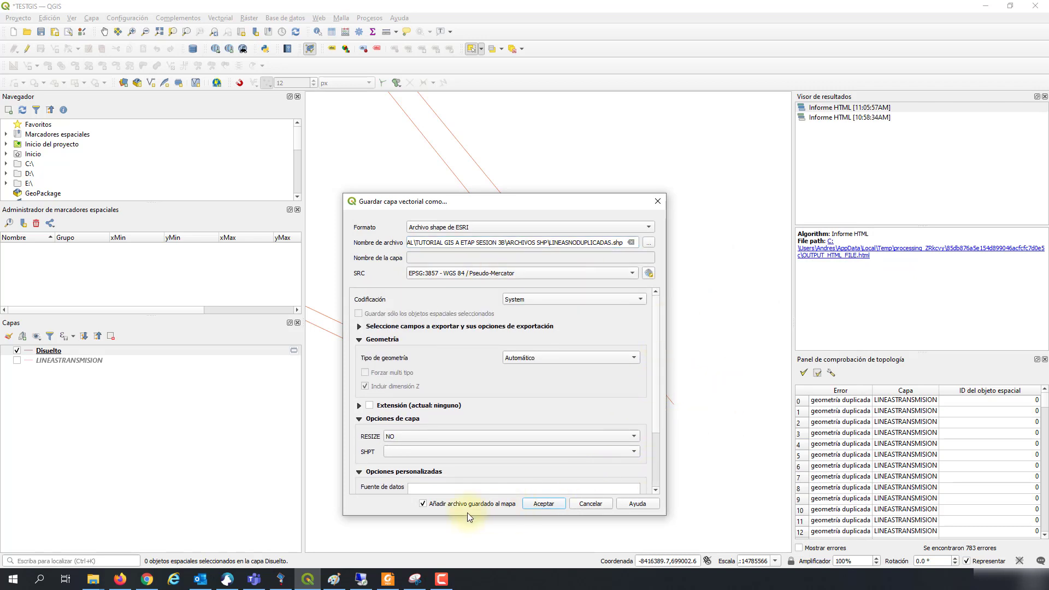
pyautogui.click(546, 505)
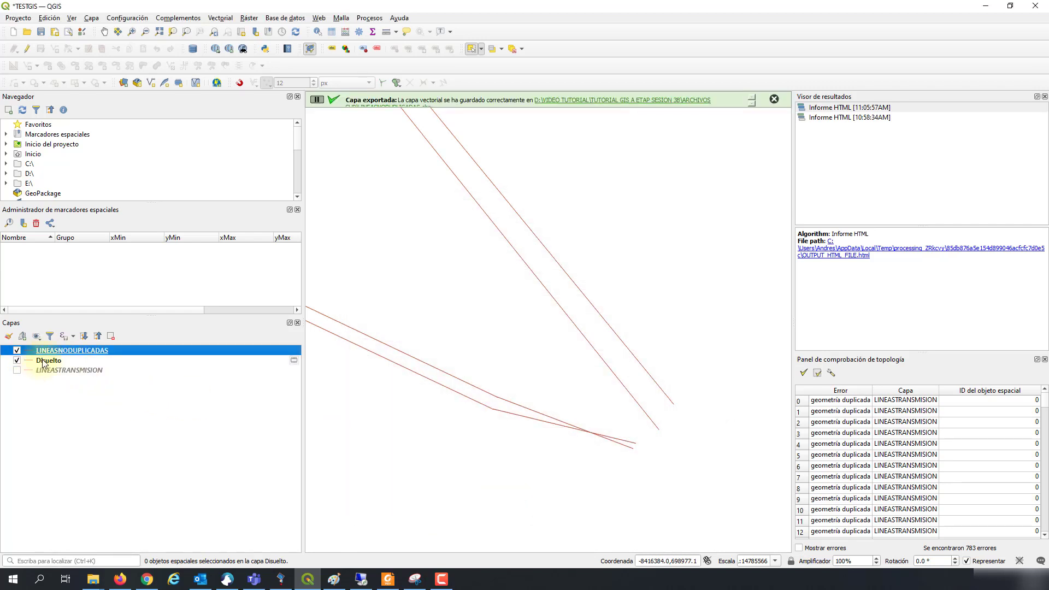
# Step: Remove the LINEASTRANSMISION layer from the project
pyautogui.click(44, 362)
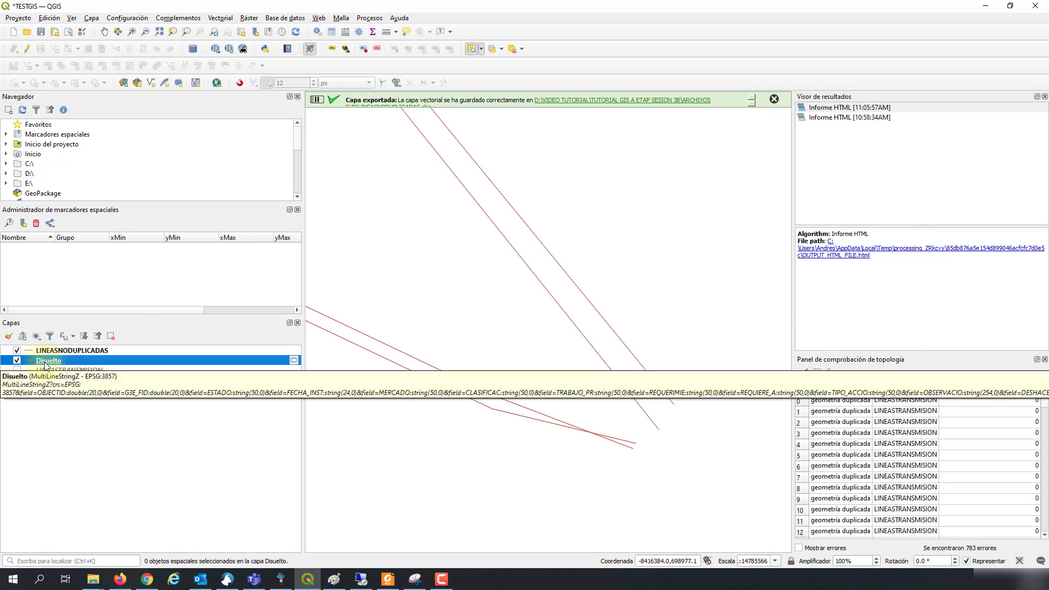
pyautogui.rightClick(48, 371)
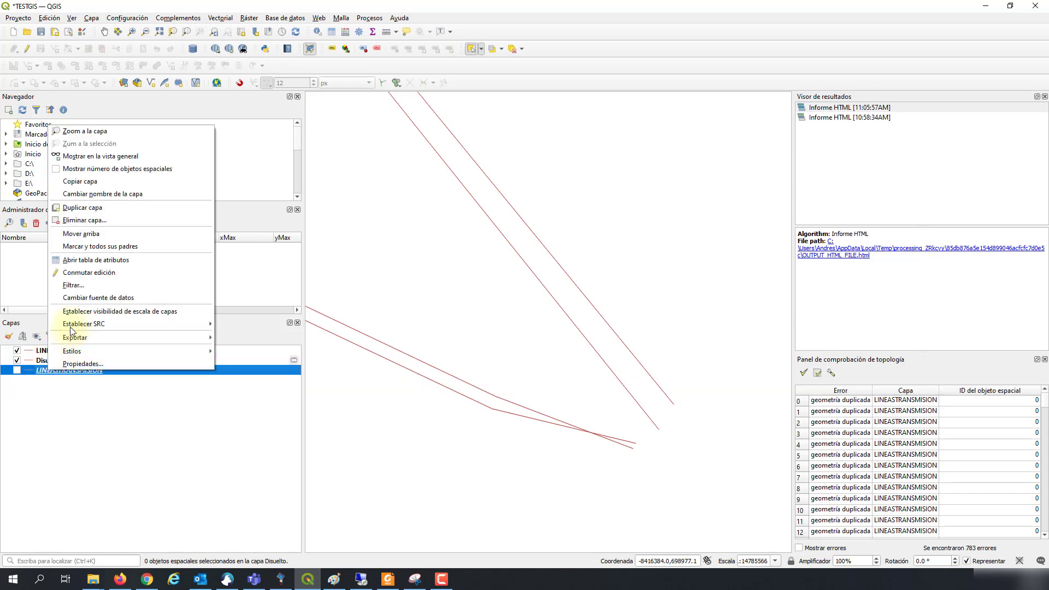
pyautogui.click(82, 220)
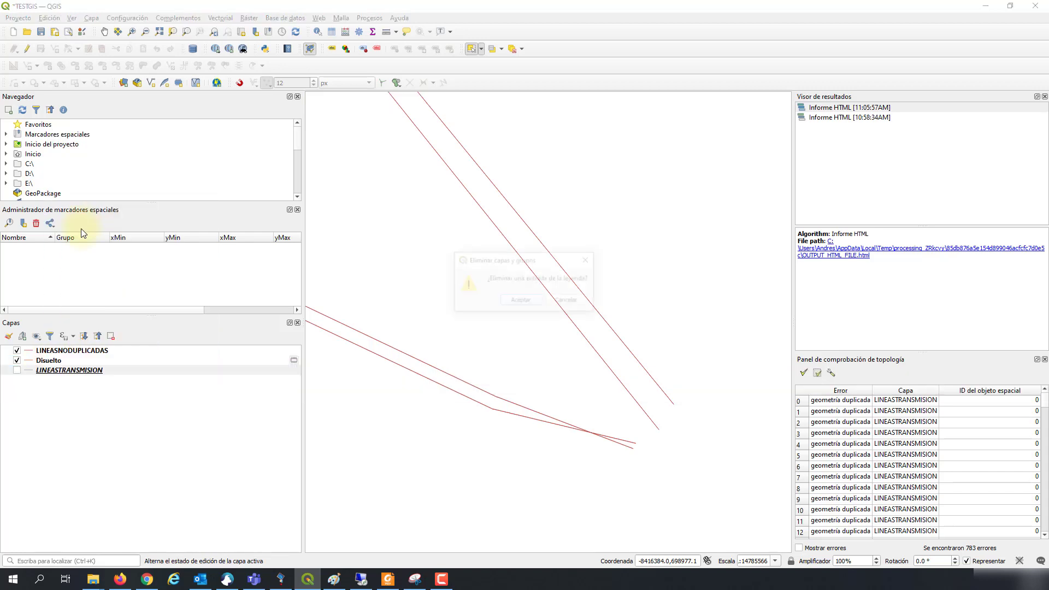
pyautogui.click(520, 302)
# Step: Remove the Disuelto layer, leaving LINEASNODUPLICADAS selected
pyautogui.rightClick(64, 360)
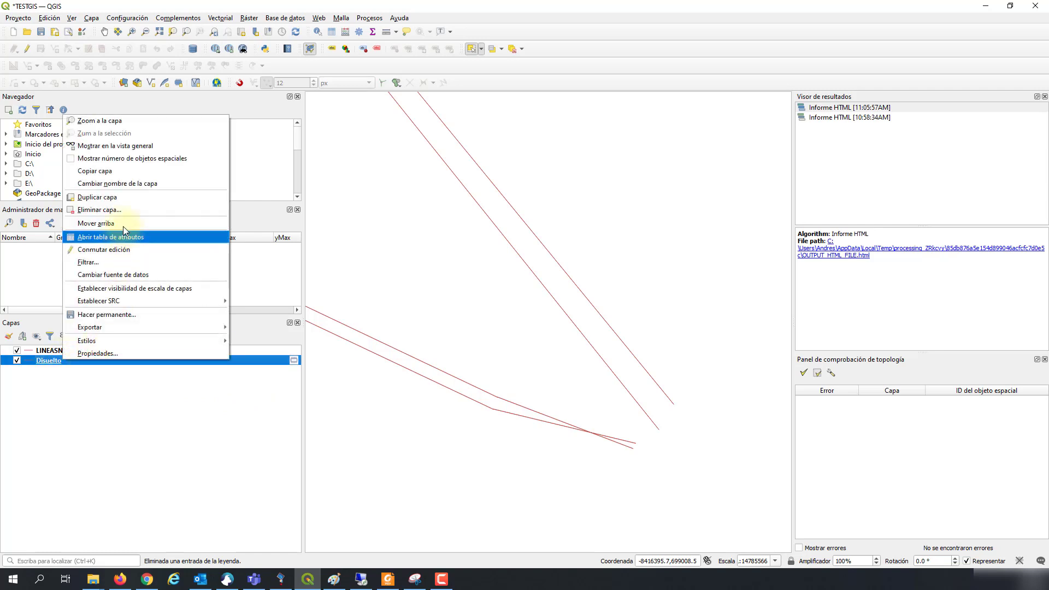
pyautogui.click(106, 211)
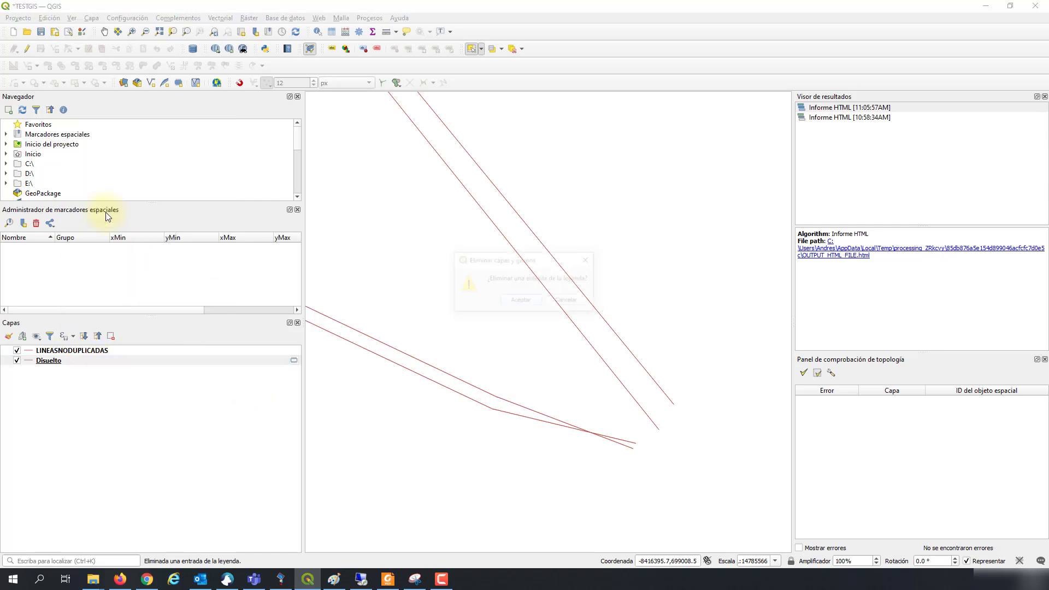
pyautogui.click(517, 302)
pyautogui.click(91, 351)
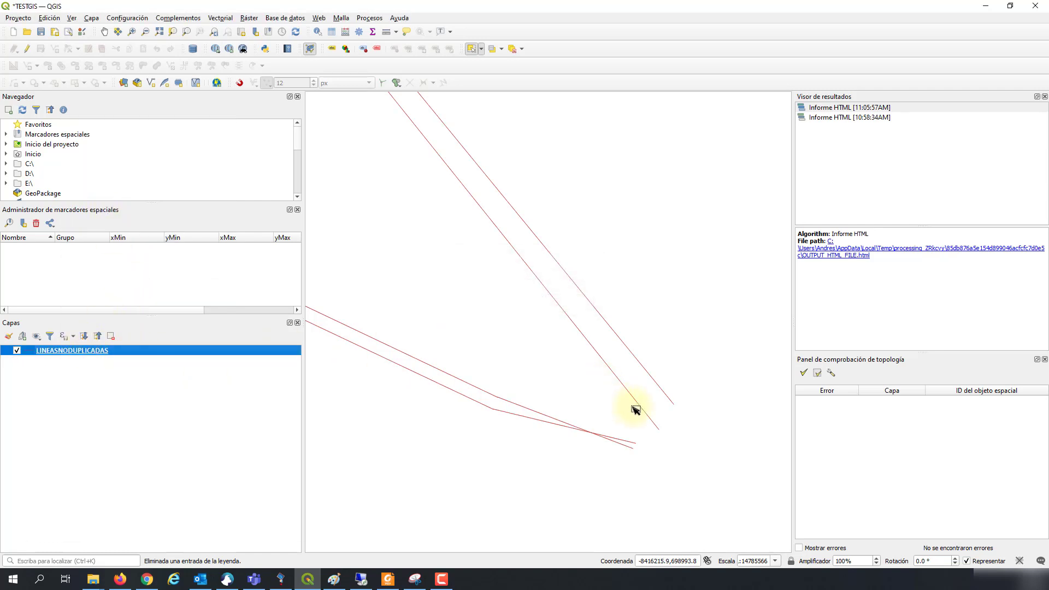
# Step: Select the right-hand line, view only it in the LINEASNODUPLICADAS attribute table, then close the table
pyautogui.scroll(2, 566, 446)
pyautogui.scroll(-2, 605, 421)
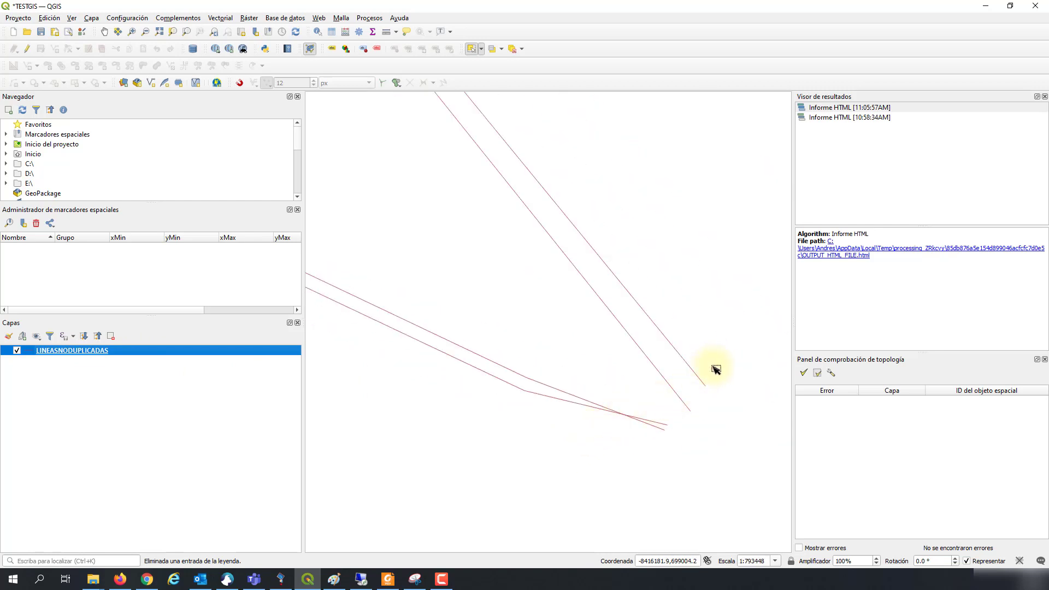
pyautogui.moveTo(714, 367); pyautogui.dragTo(679, 359)
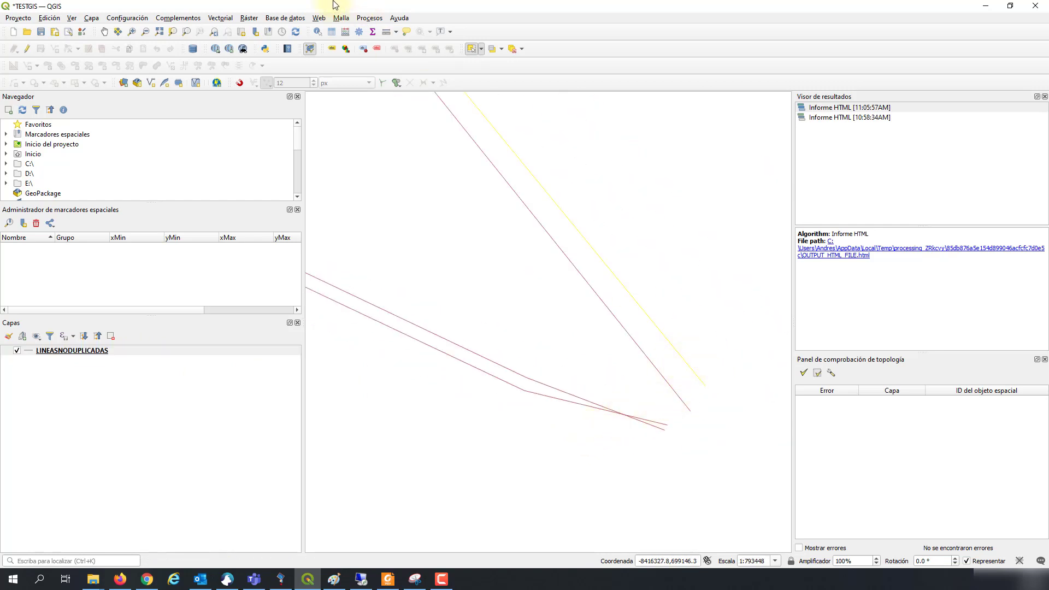
pyautogui.click(331, 31)
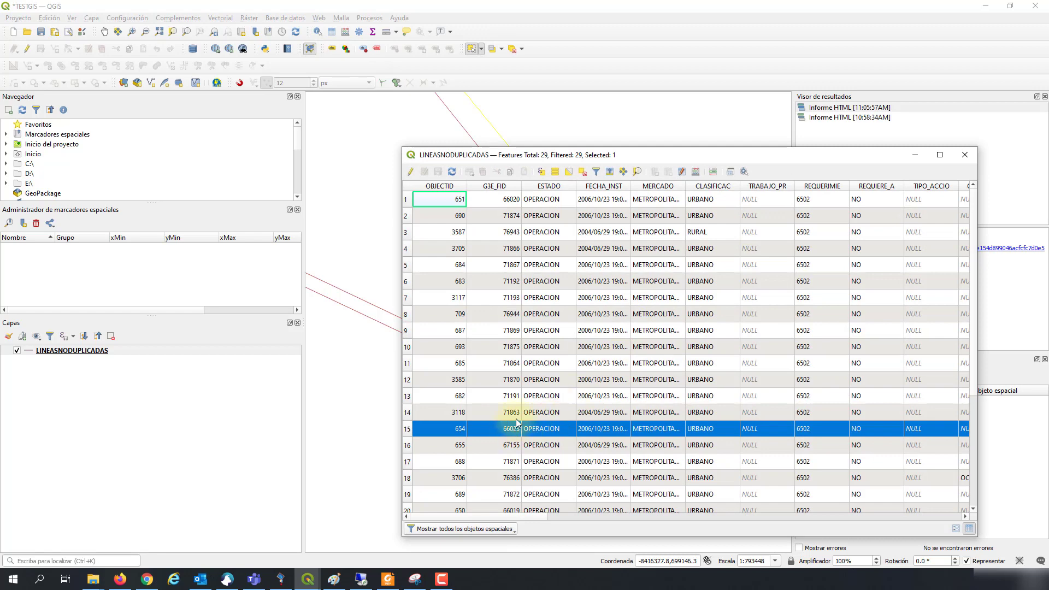
pyautogui.click(470, 527)
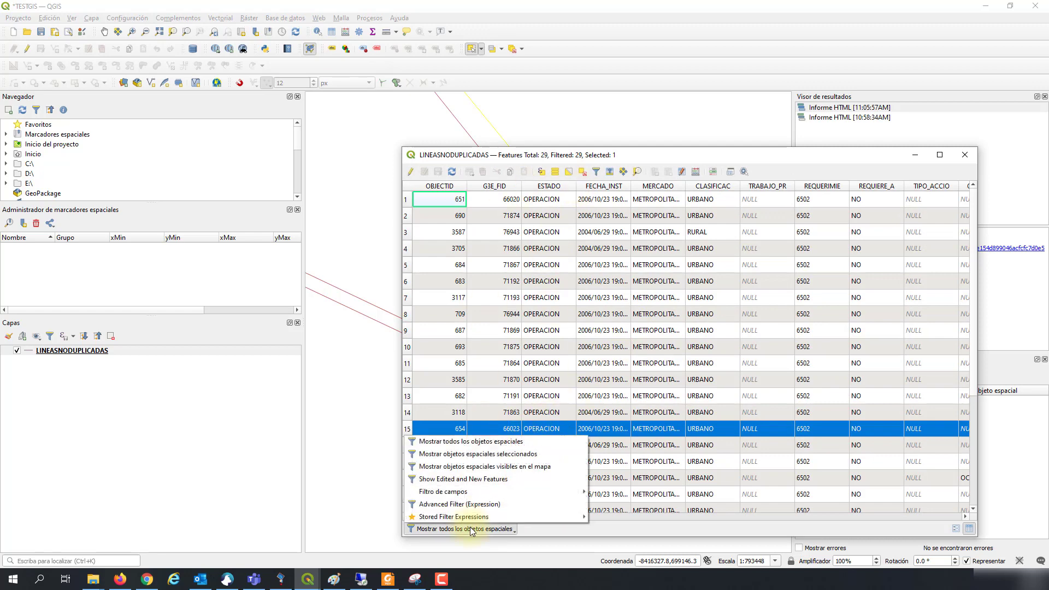
pyautogui.click(473, 455)
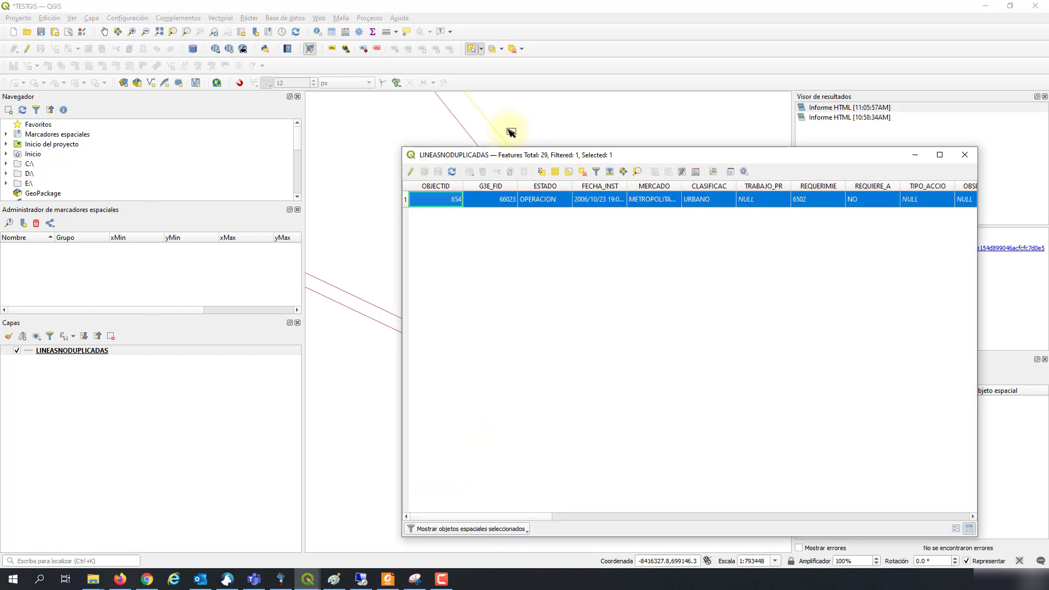
pyautogui.moveTo(573, 157); pyautogui.dragTo(232, 141)
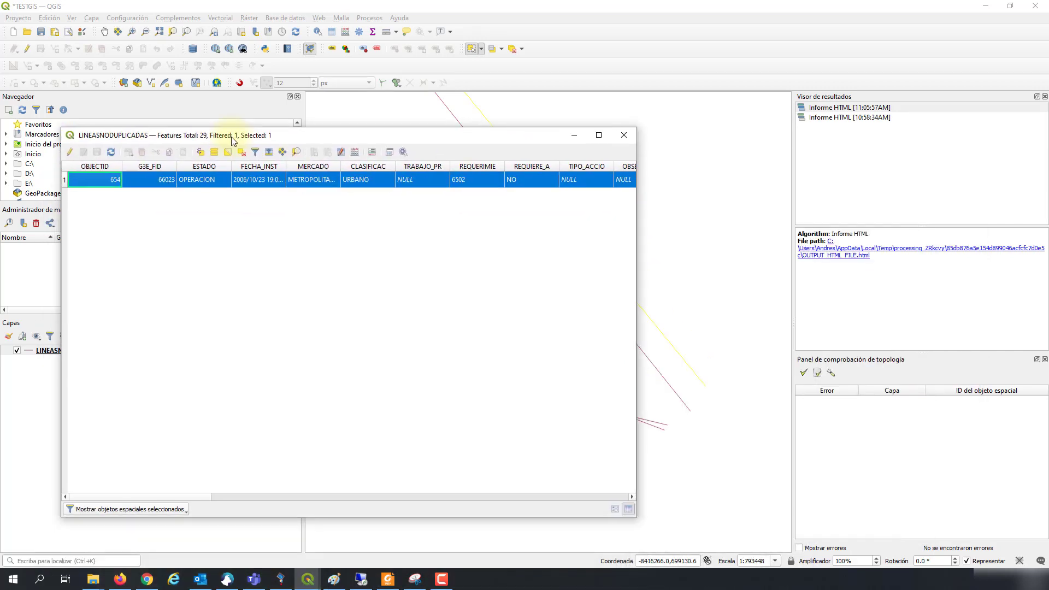
pyautogui.click(629, 136)
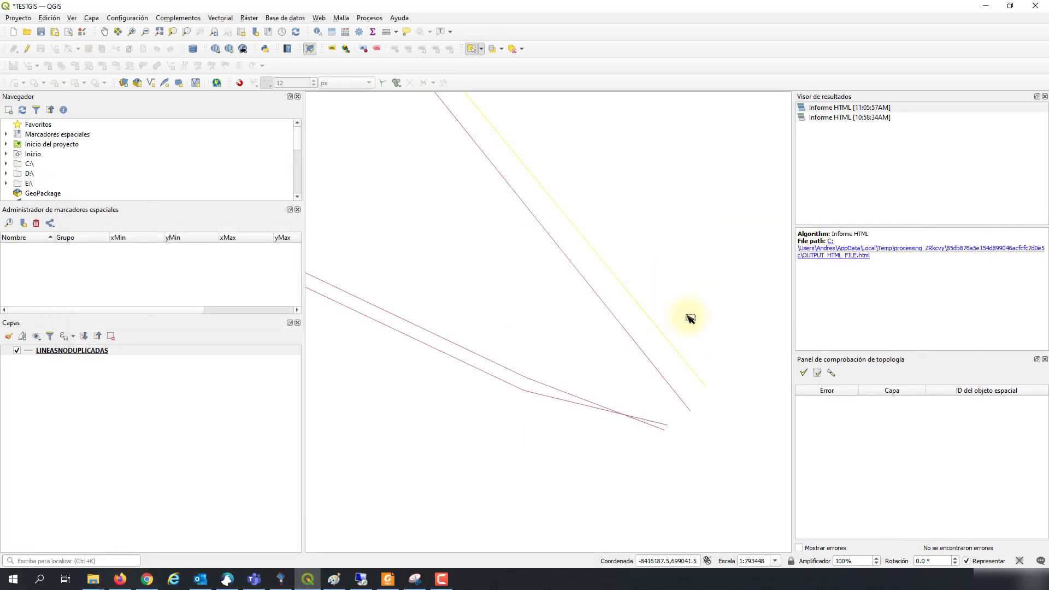
pyautogui.scroll(-5, 692, 321)
# Step: Pan and zoom around the triangular junction, selecting and deselecting a line to inspect the doubled lines
pyautogui.click(699, 282)
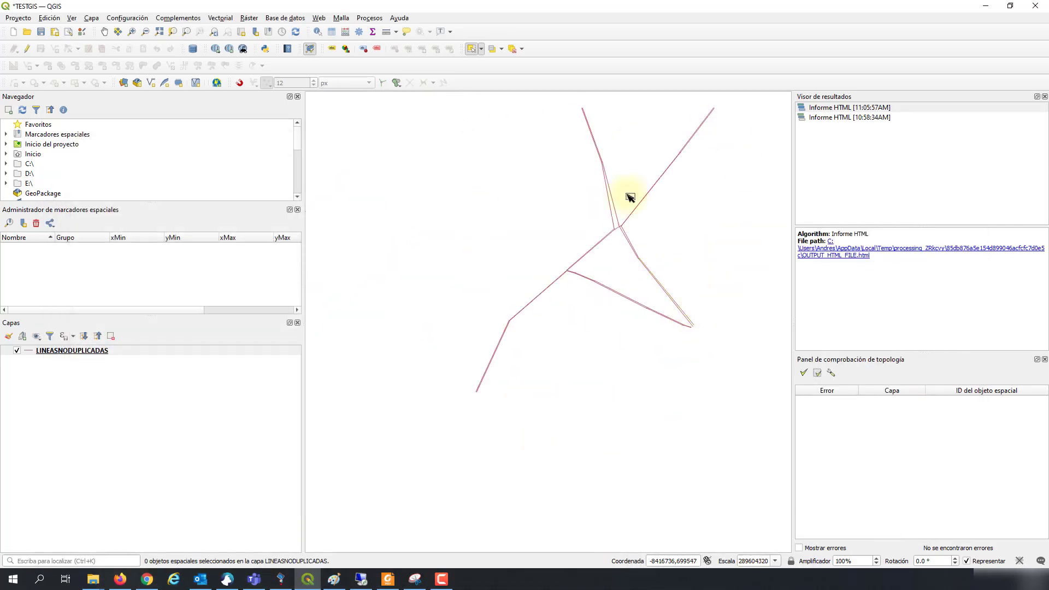
pyautogui.moveTo(693, 248); pyautogui.dragTo(616, 326)
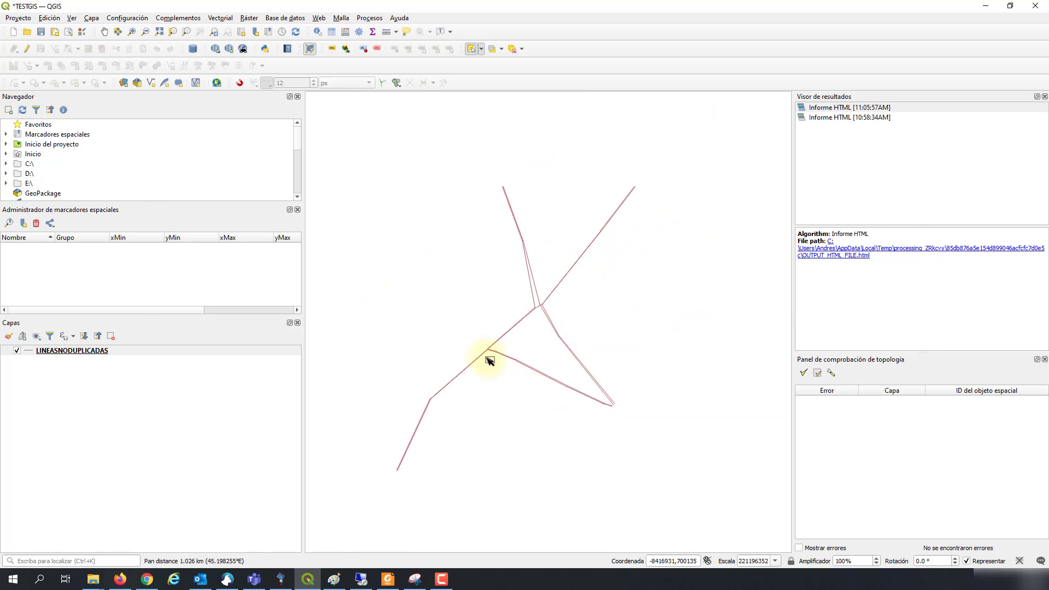
pyautogui.scroll(2, 557, 341)
pyautogui.scroll(-1, 571, 352)
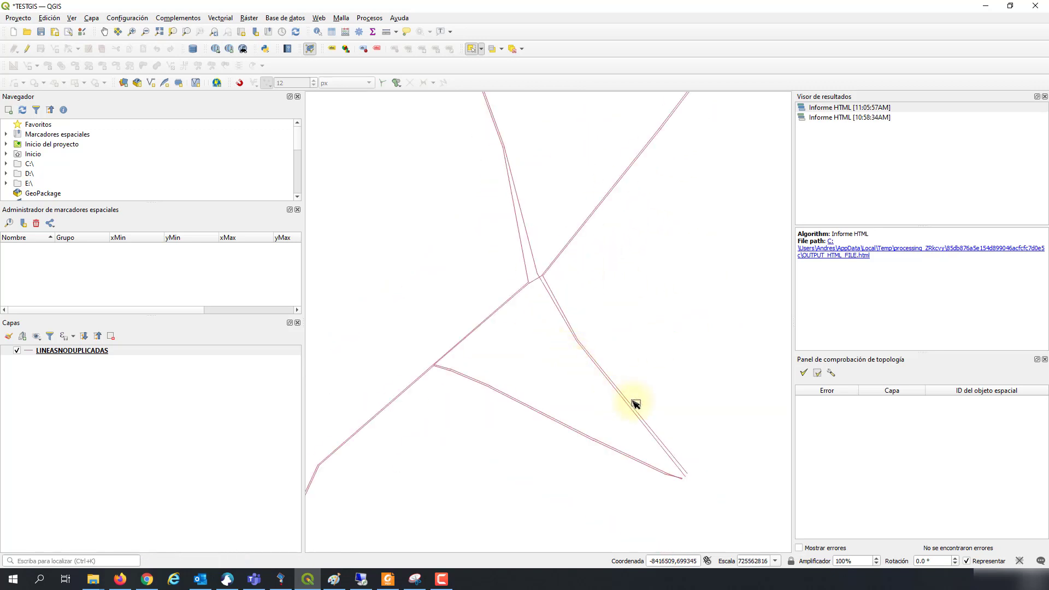
pyautogui.scroll(1, 662, 448)
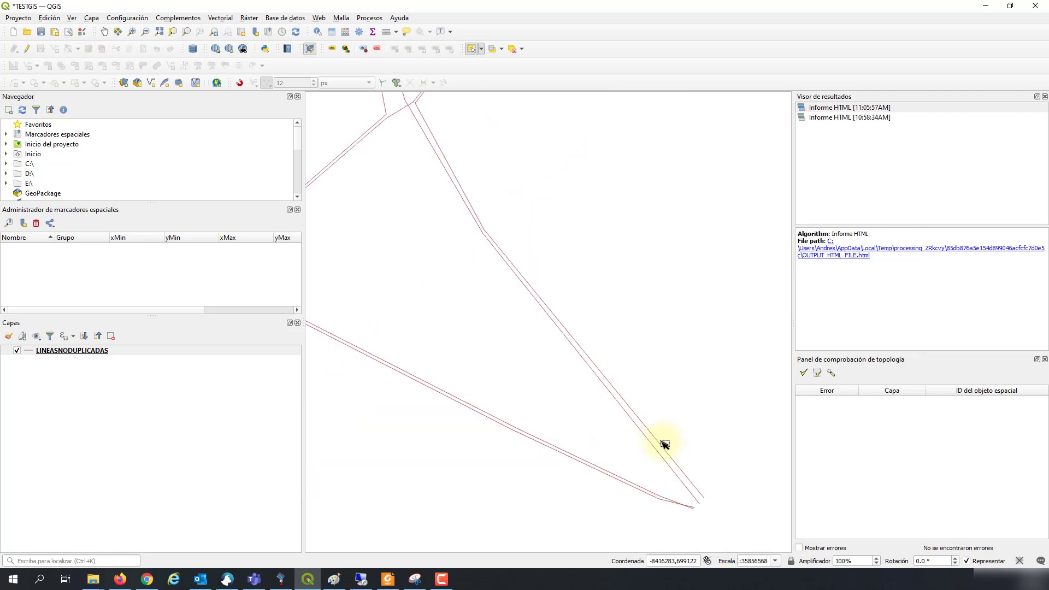
pyautogui.click(664, 443)
pyautogui.click(706, 414)
pyautogui.scroll(-5, 713, 414)
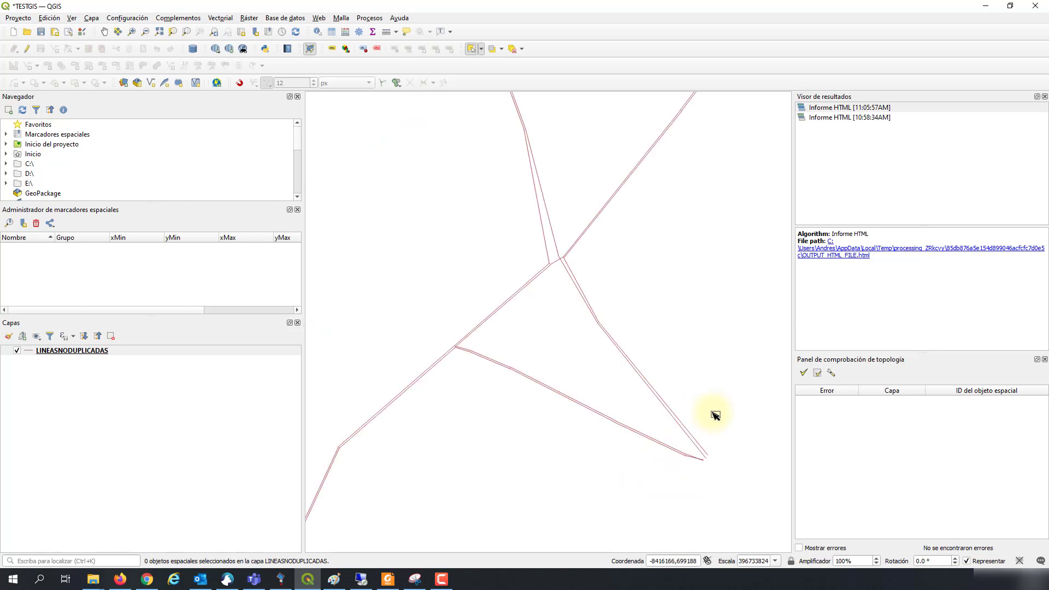
pyautogui.moveTo(738, 429); pyautogui.dragTo(681, 410)
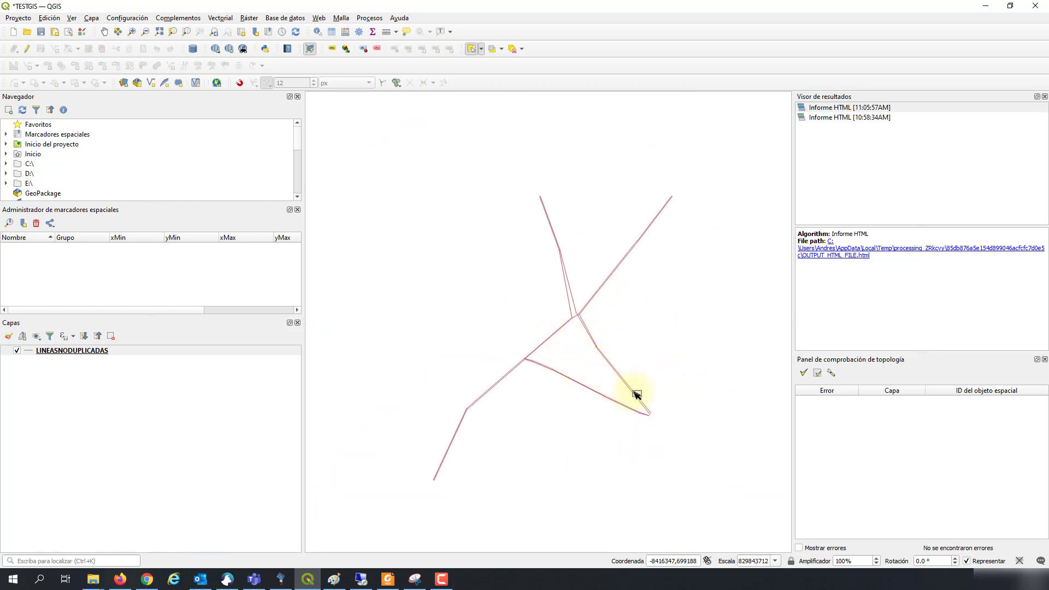
pyautogui.scroll(3, 623, 390)
pyautogui.scroll(-2, 617, 390)
pyautogui.moveTo(709, 445); pyautogui.dragTo(661, 402)
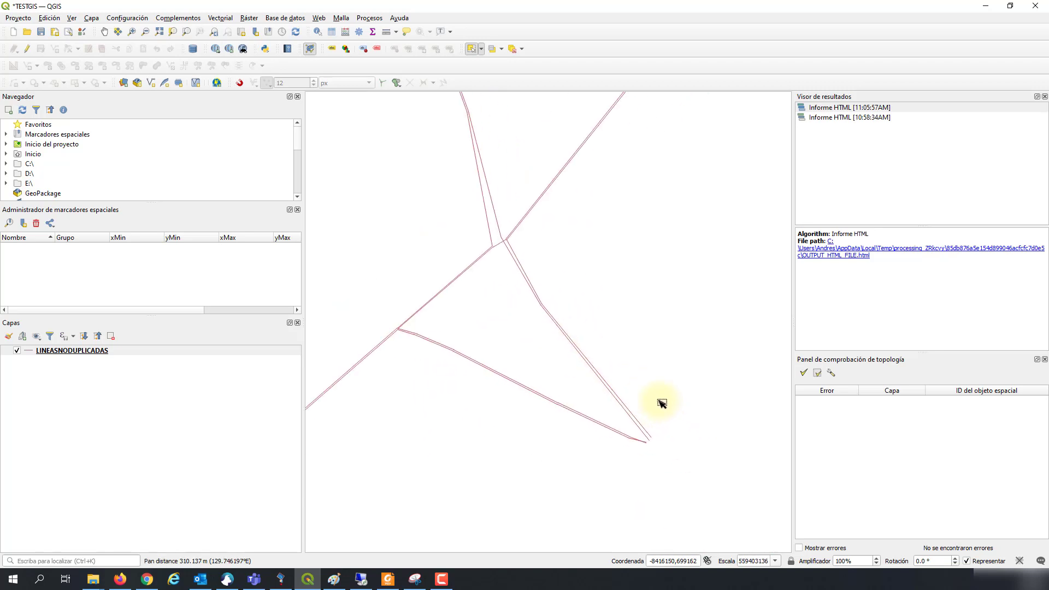
# Step: Replace the LINEASTRANSMISION duplicates rule with a 'no debe tener duplicados' rule on LINEASNODUPLICADAS
pyautogui.click(831, 373)
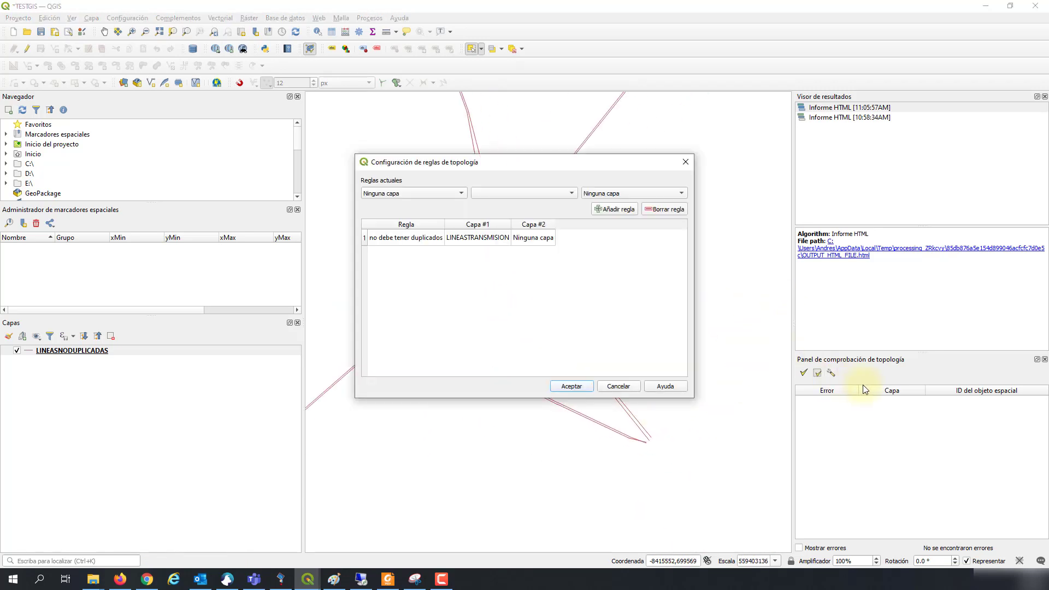
pyautogui.click(453, 195)
pyautogui.click(454, 206)
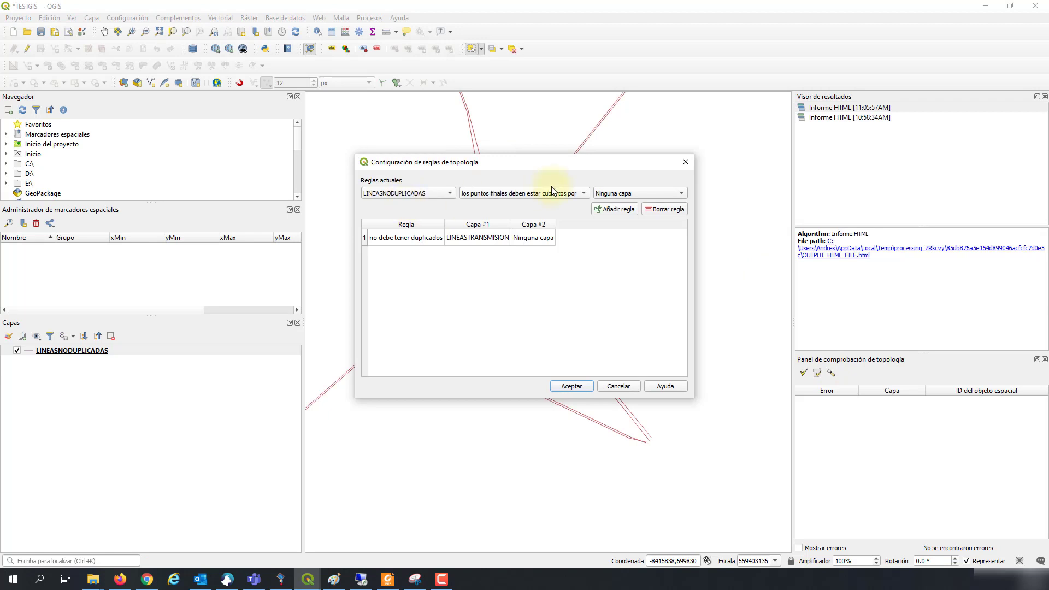
pyautogui.click(584, 194)
pyautogui.click(564, 205)
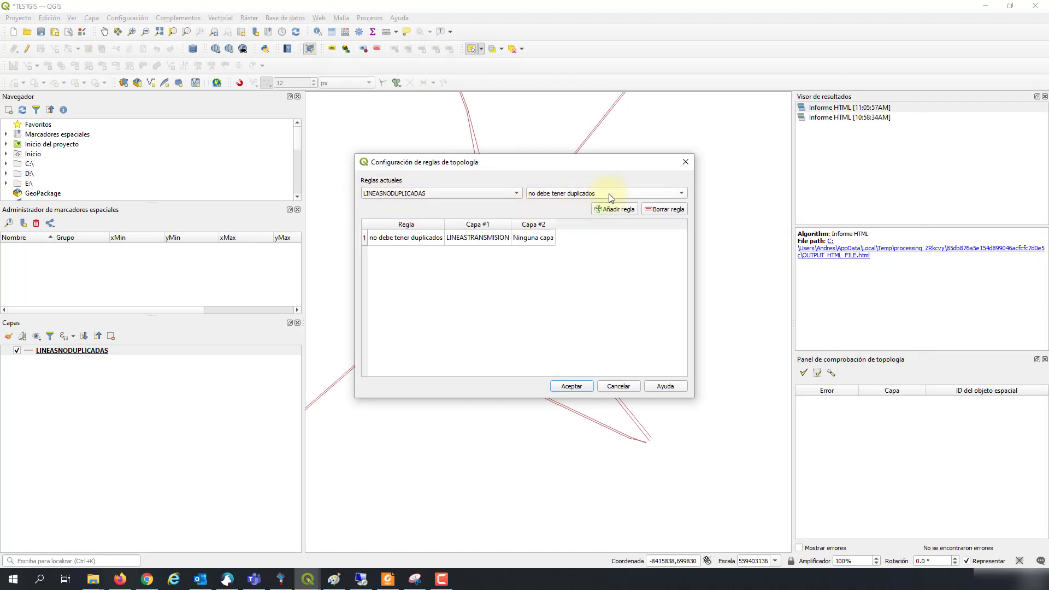
pyautogui.click(621, 211)
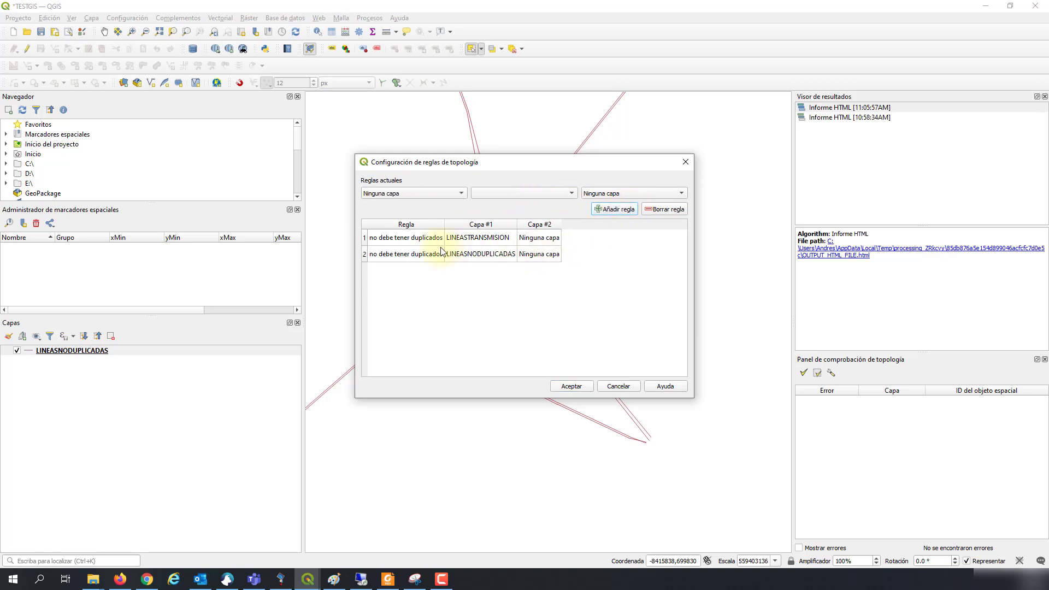
pyautogui.click(398, 239)
pyautogui.click(662, 211)
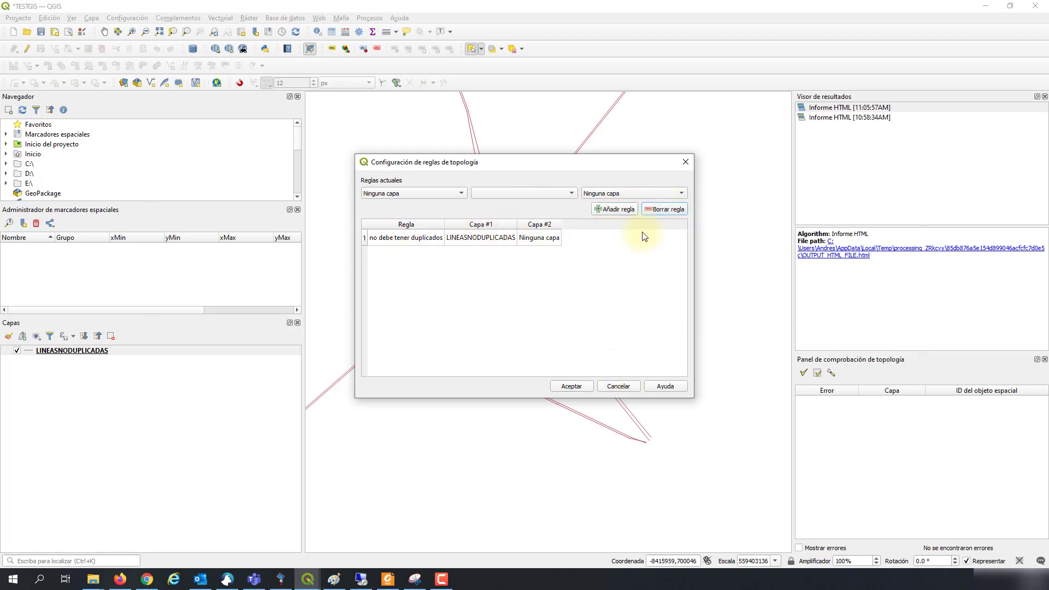
pyautogui.click(572, 387)
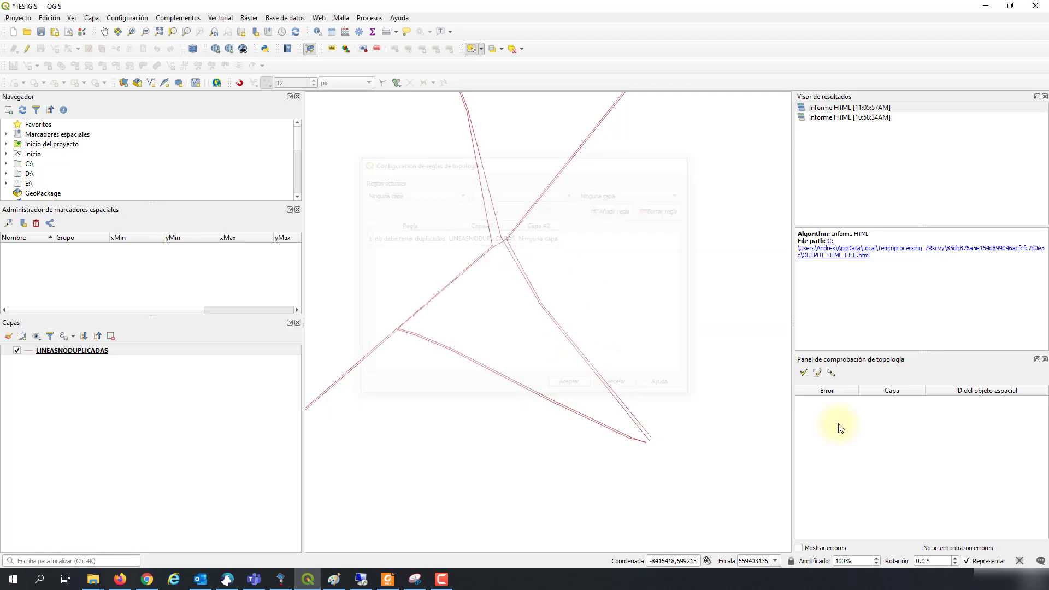
# Step: Validate all rules, finding 0 errors, and pan around the junction to review the lines
pyautogui.click(816, 372)
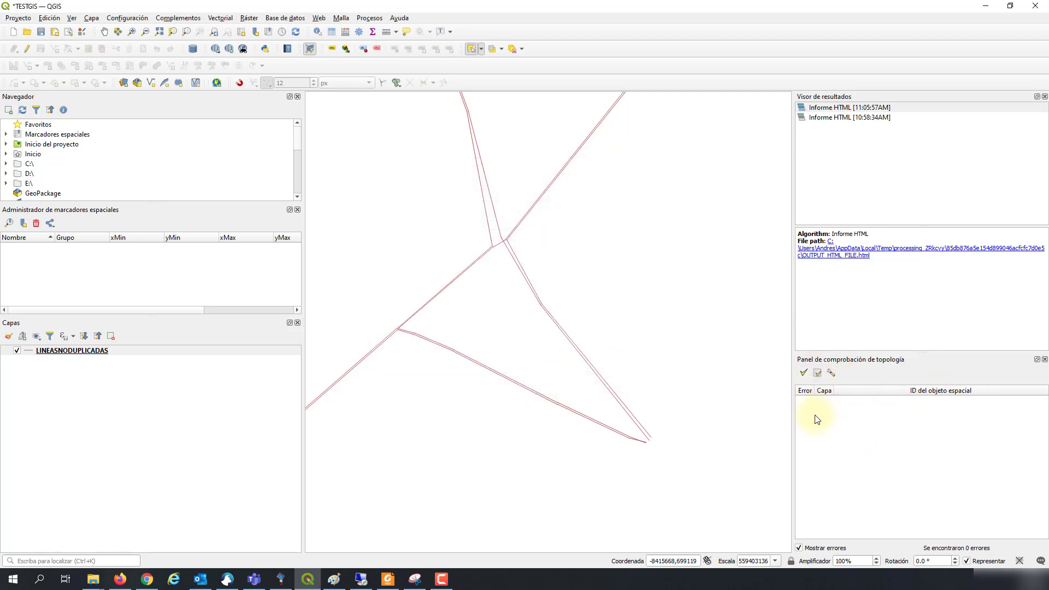
pyautogui.scroll(-1, 637, 367)
pyautogui.scroll(3, 618, 382)
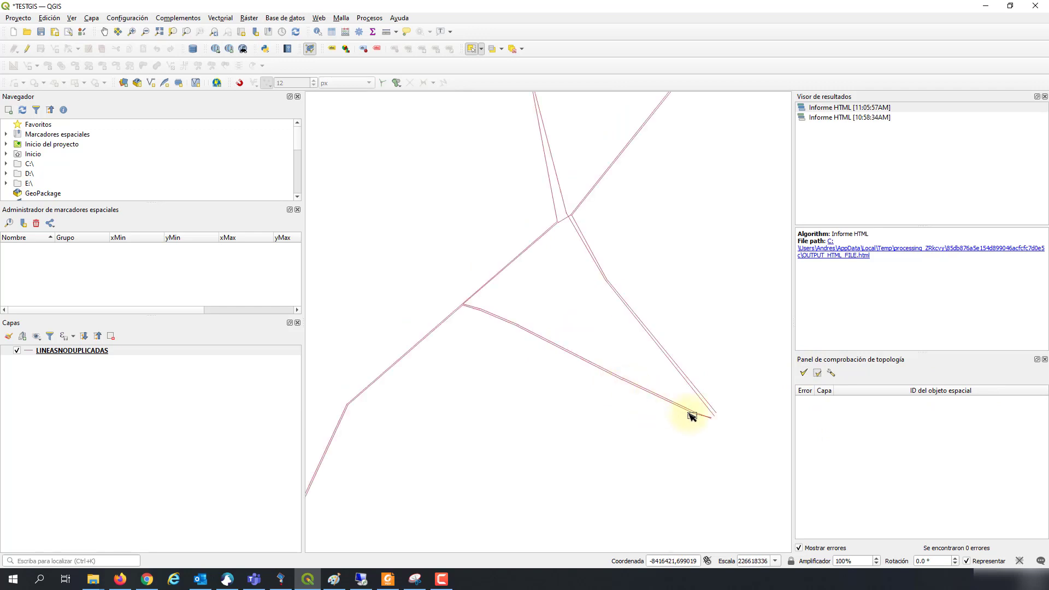
pyautogui.moveTo(693, 415); pyautogui.dragTo(601, 366)
pyautogui.scroll(1, 593, 351)
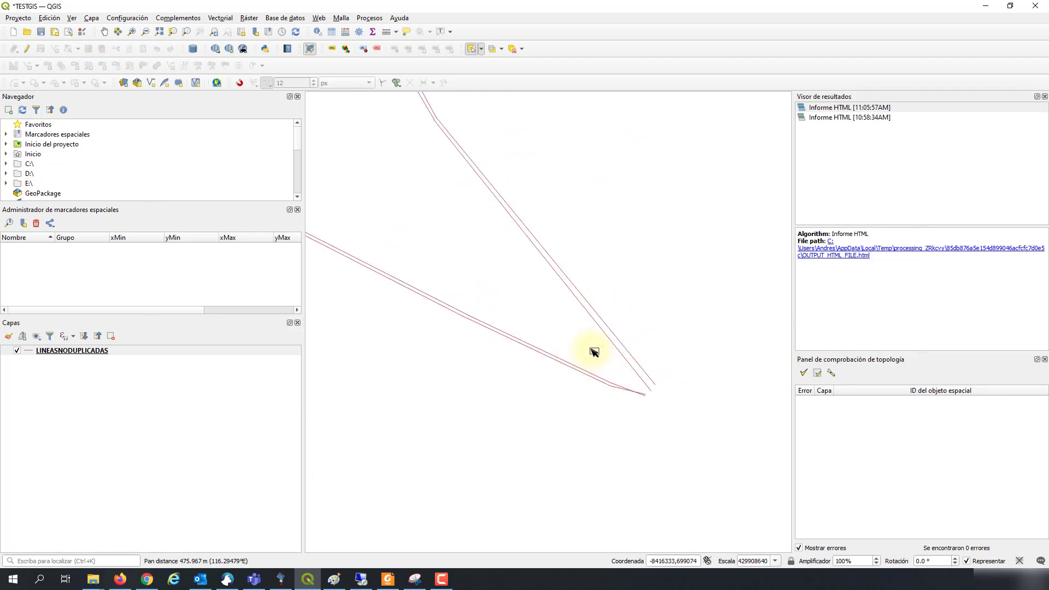
pyautogui.scroll(-1, 606, 356)
pyautogui.moveTo(635, 321); pyautogui.dragTo(677, 340)
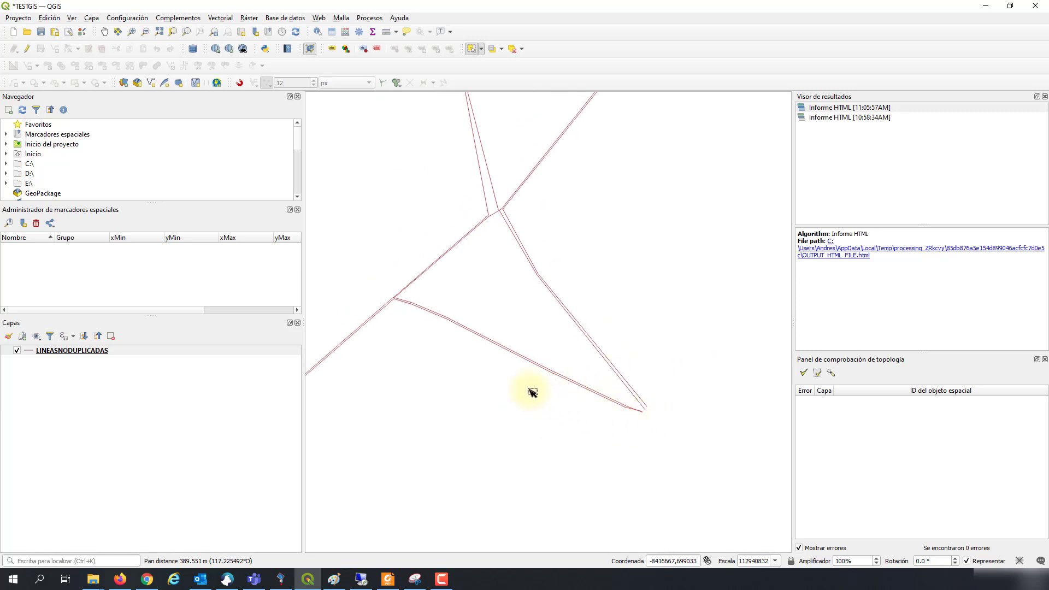
pyautogui.moveTo(587, 405); pyautogui.dragTo(716, 329)
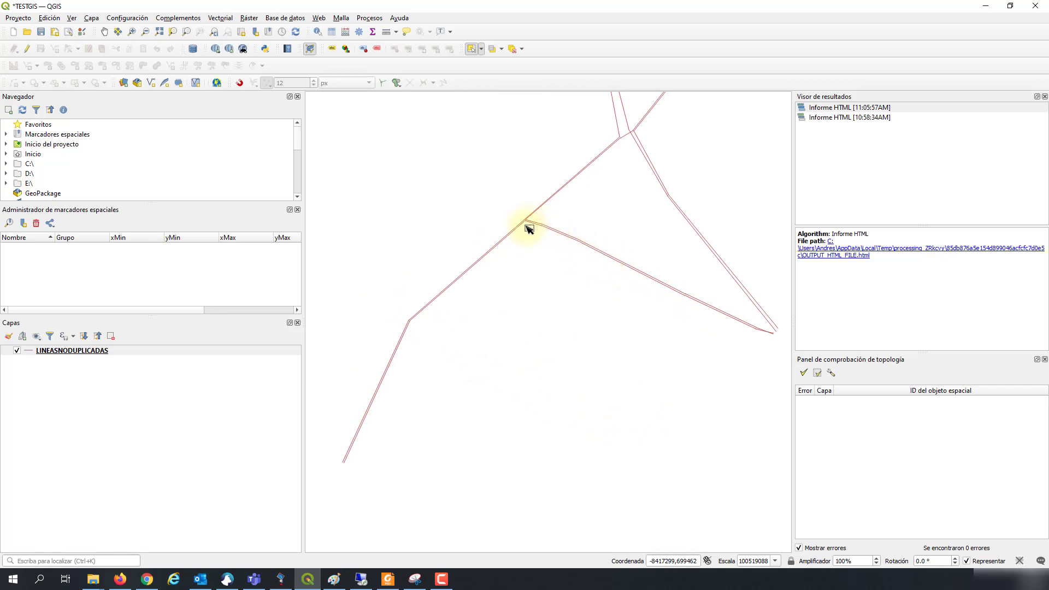
# Step: Zoom and pan along the parallel red line pairs, ending centred on the triangular junction
pyautogui.moveTo(520, 450); pyautogui.dragTo(665, 424)
pyautogui.scroll(3, 437, 345)
pyautogui.moveTo(674, 368); pyautogui.dragTo(471, 323)
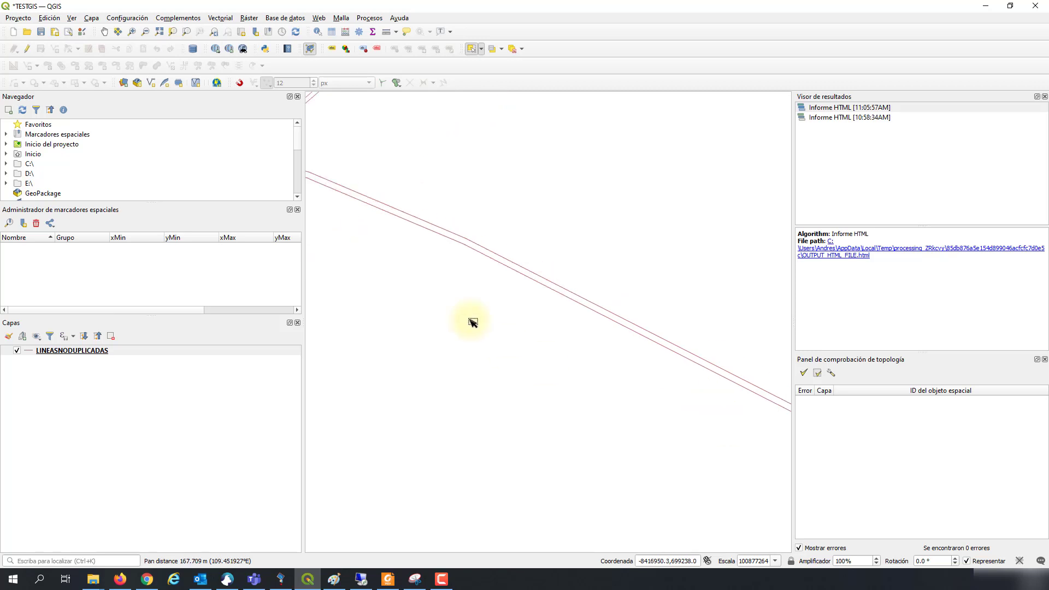
pyautogui.scroll(-1, 640, 397)
pyautogui.scroll(-2, 640, 397)
pyautogui.moveTo(681, 387); pyautogui.dragTo(628, 354)
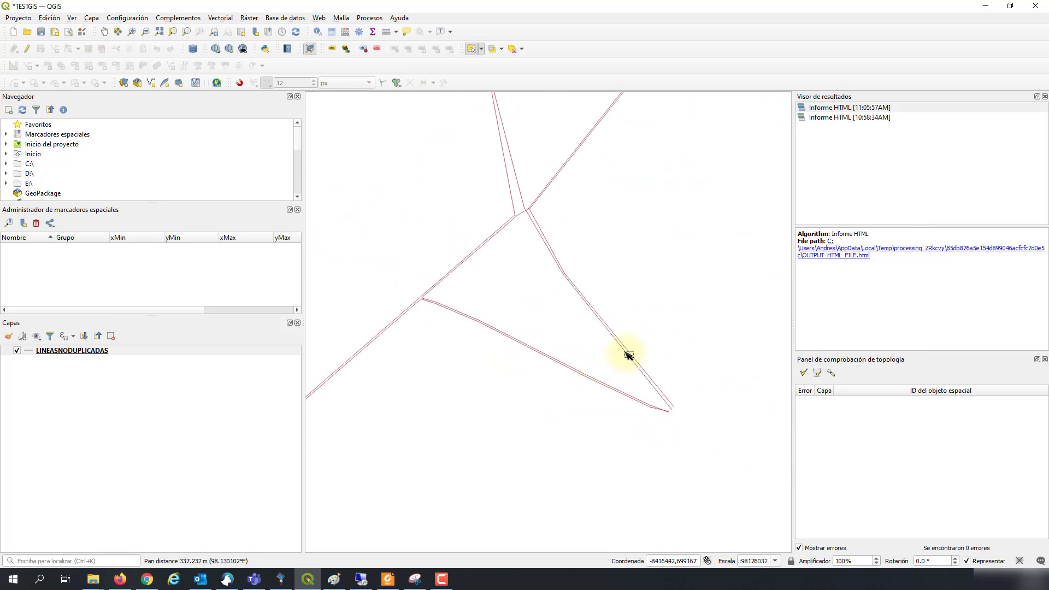
pyautogui.scroll(1, 445, 257)
pyautogui.scroll(2, 531, 241)
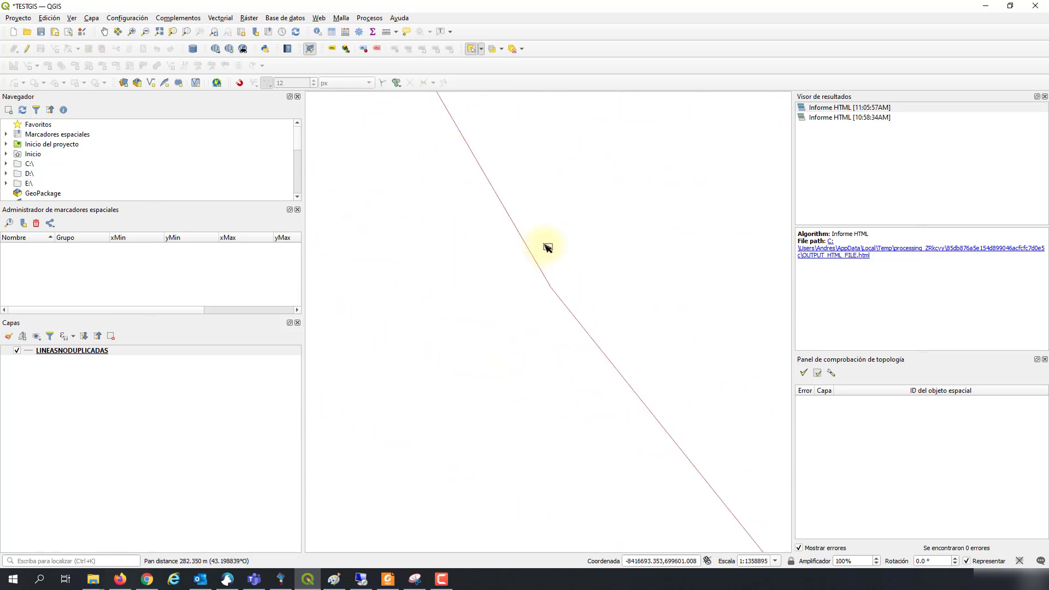
pyautogui.scroll(-4, 565, 300)
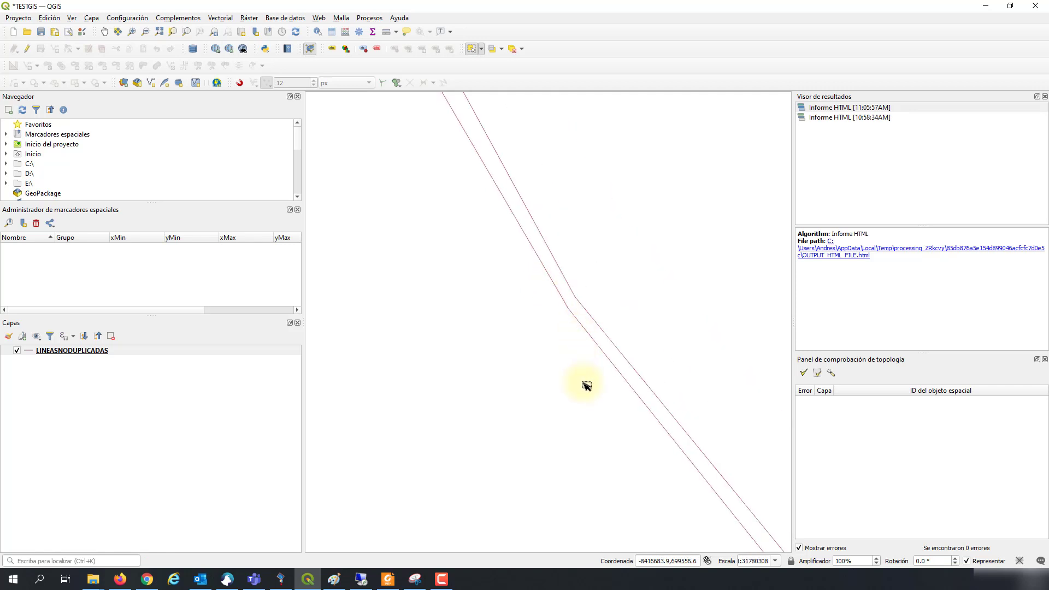
pyautogui.moveTo(588, 400); pyautogui.dragTo(616, 297)
pyautogui.scroll(-1, 616, 297)
pyautogui.moveTo(569, 358); pyautogui.dragTo(583, 326)
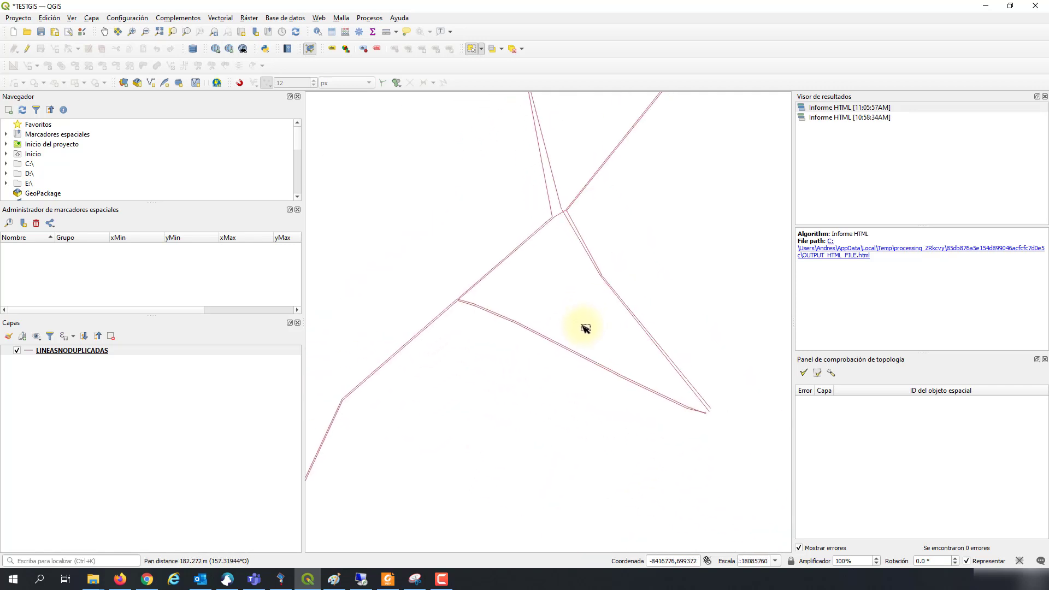
# Step: Add a 'no debe tener extremos sueltos' rule for LINEASNODUPLICADAS and confirm both rules
pyautogui.click(831, 375)
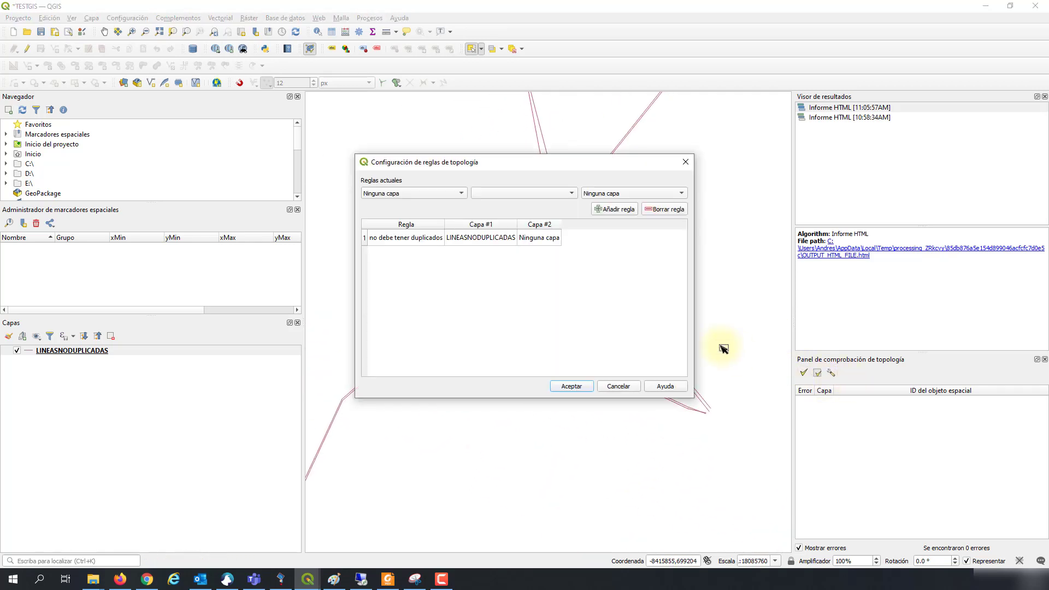
pyautogui.click(413, 193)
pyautogui.click(406, 205)
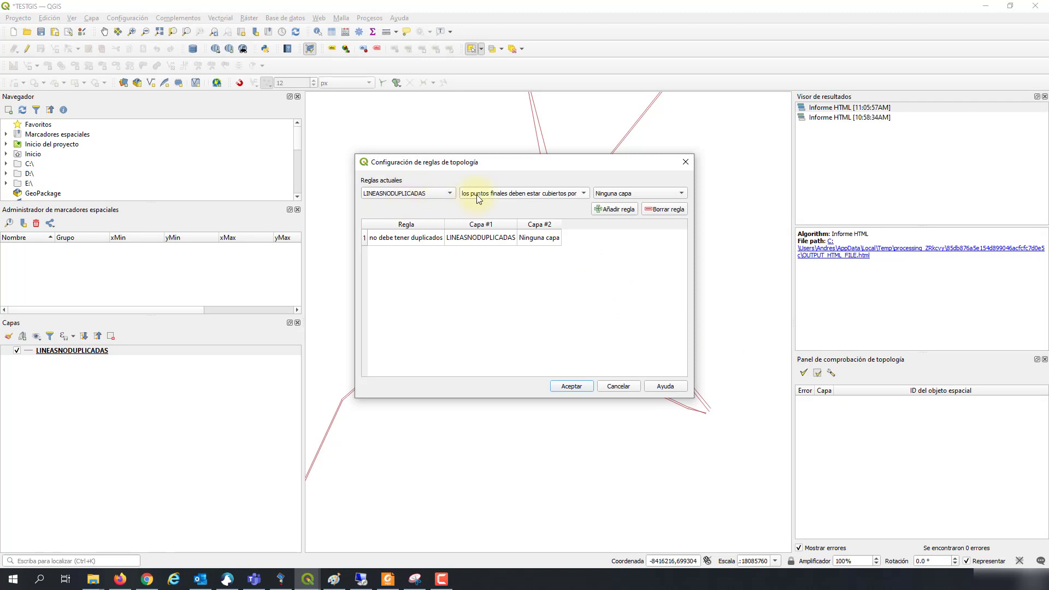
pyautogui.click(500, 194)
pyautogui.click(555, 216)
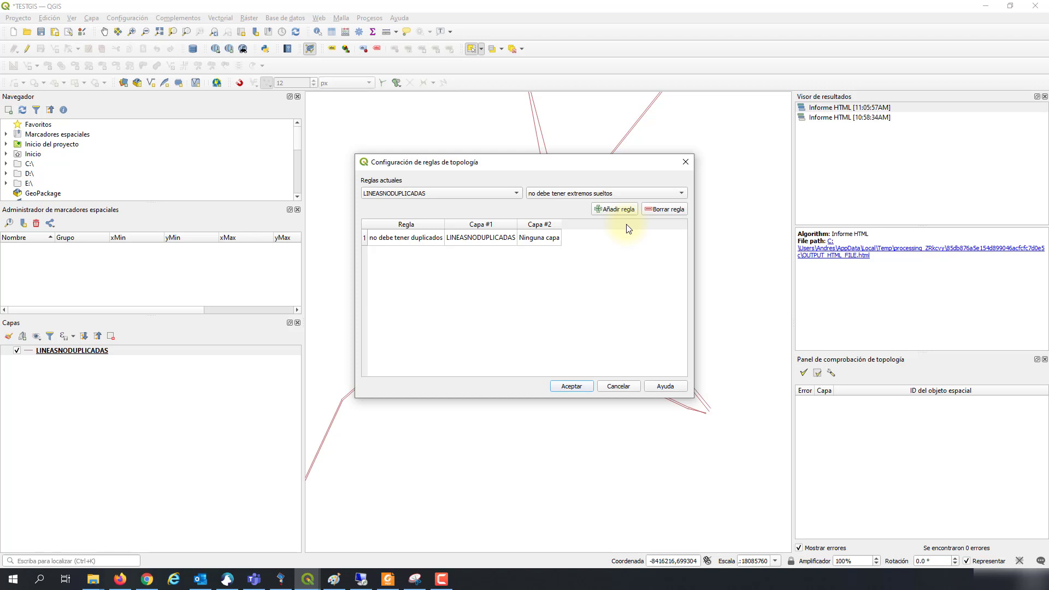
pyautogui.click(622, 209)
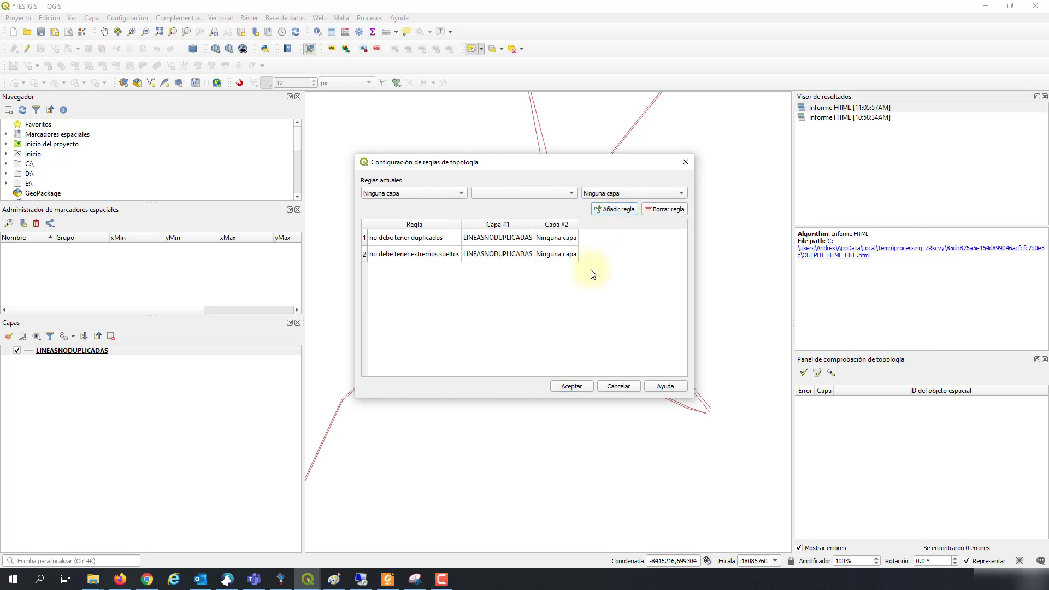
pyautogui.click(570, 387)
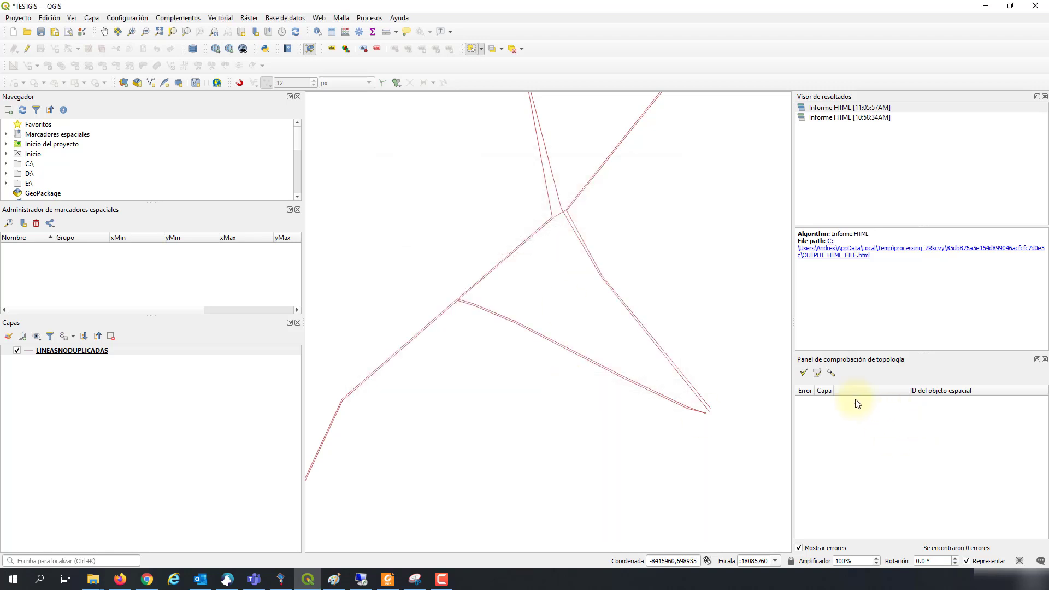
# Step: Validate both rules, revealing 14 dangling-end errors, and zoom toward a pair of flagged dangle points
pyautogui.click(804, 373)
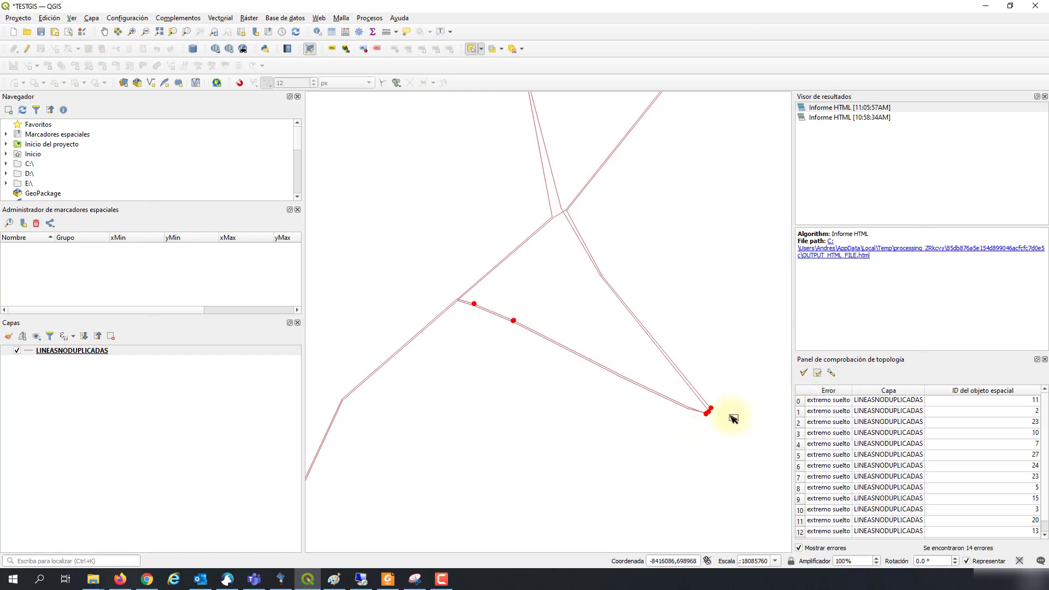
pyautogui.moveTo(710, 421); pyautogui.dragTo(684, 424)
pyautogui.scroll(2, 686, 415)
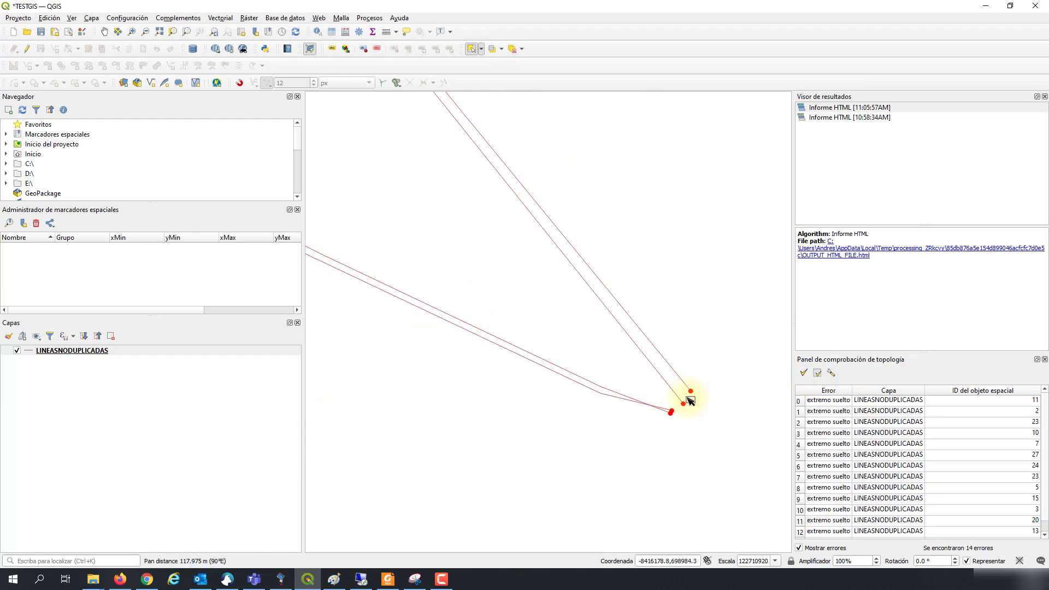
pyautogui.scroll(1, 565, 432)
pyautogui.moveTo(567, 422); pyautogui.dragTo(532, 372)
pyautogui.scroll(2, 519, 306)
pyautogui.scroll(2, 519, 305)
pyautogui.scroll(2, 536, 345)
pyautogui.scroll(2, 550, 329)
pyautogui.scroll(4, 538, 345)
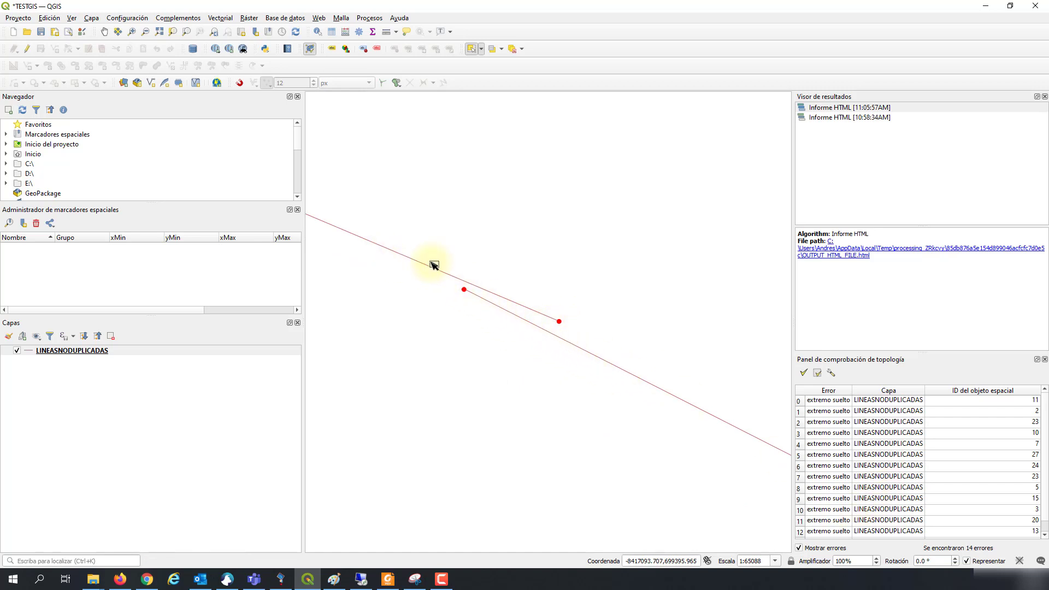
# Step: Frame the two separated red dangle endpoints closely and toggle editing on LINEASNODUPLICADAS
pyautogui.scroll(-3, 461, 309)
pyautogui.moveTo(461, 311); pyautogui.dragTo(428, 295)
pyautogui.scroll(-2, 633, 335)
pyautogui.scroll(-2, 593, 385)
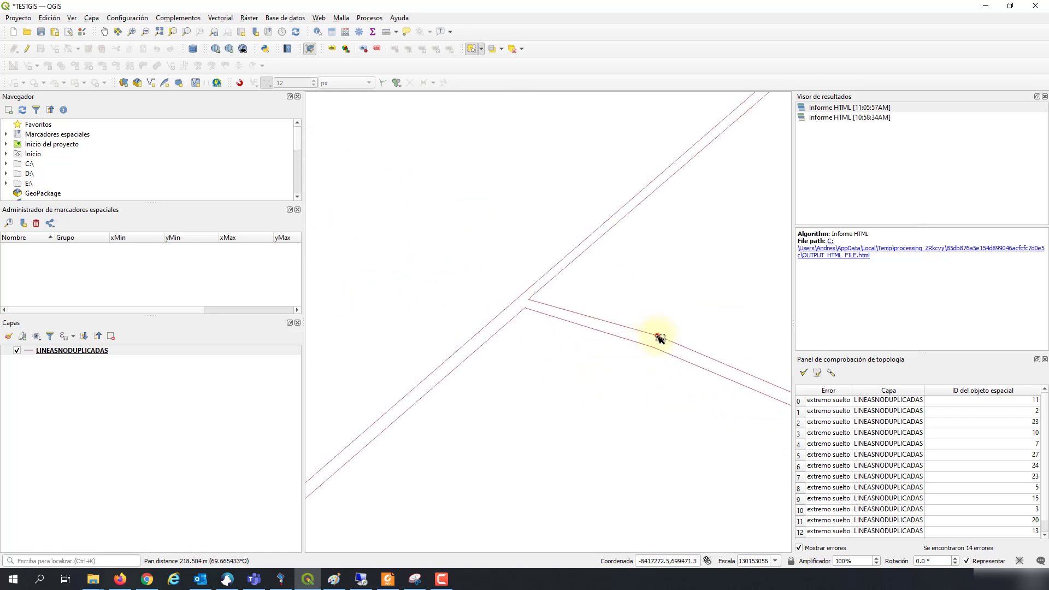
pyautogui.scroll(3, 658, 337)
pyautogui.scroll(-3, 557, 274)
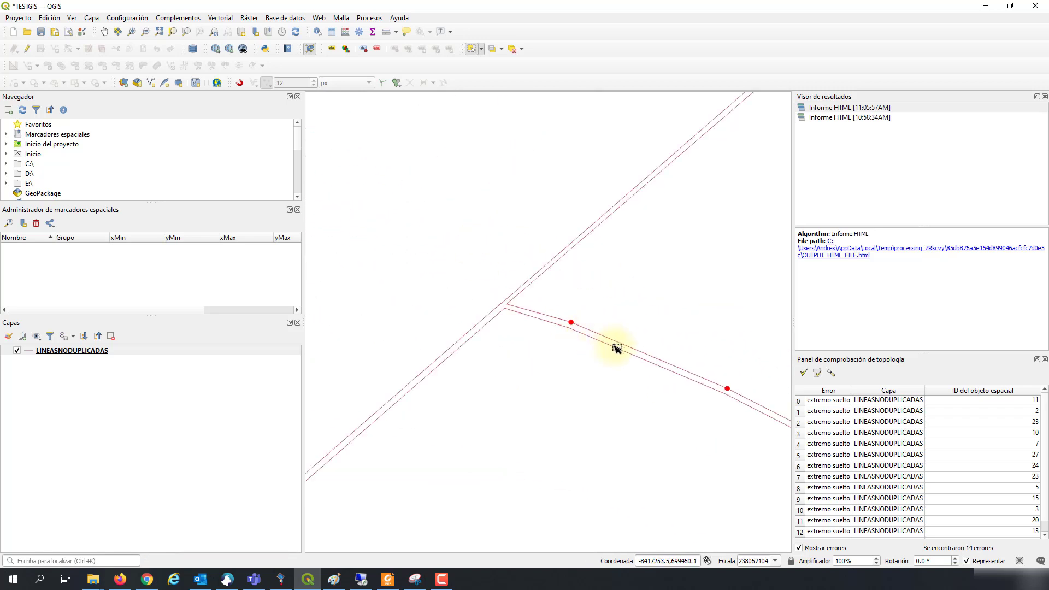
pyautogui.moveTo(616, 349); pyautogui.dragTo(470, 241)
pyautogui.scroll(5, 547, 289)
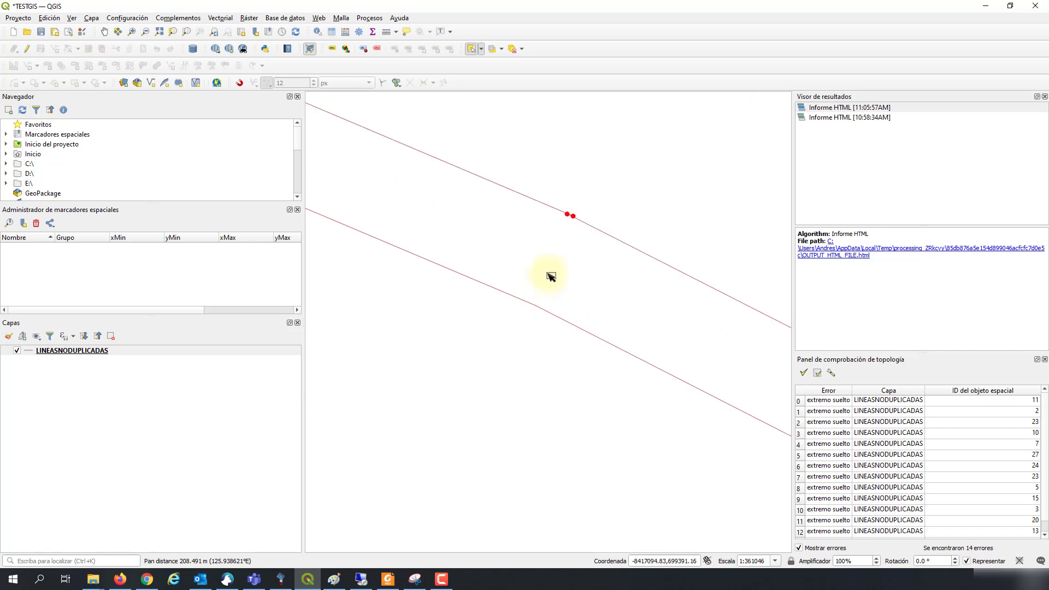
pyautogui.scroll(4, 569, 289)
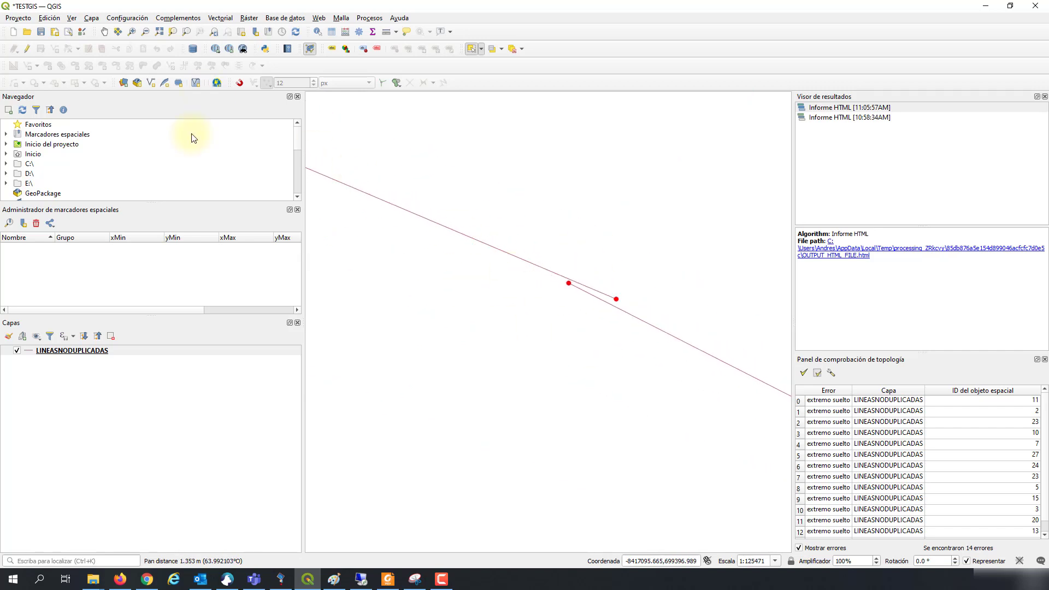
pyautogui.click(26, 50)
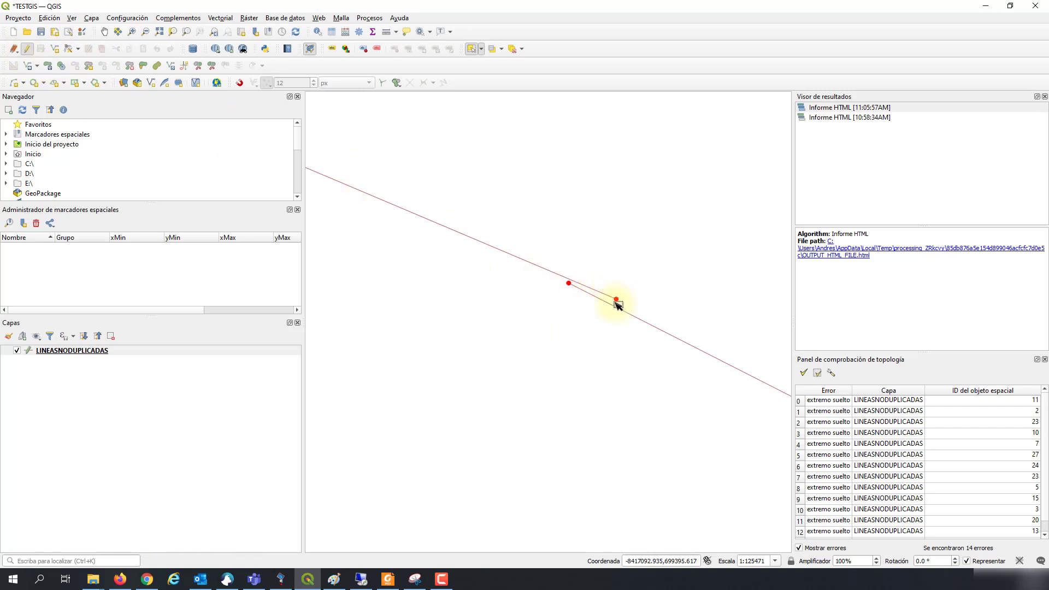
# Step: With the Vertex Tool and snapping on, snap the first dangling line end onto the adjacent endpoint and re-validate
pyautogui.click(68, 49)
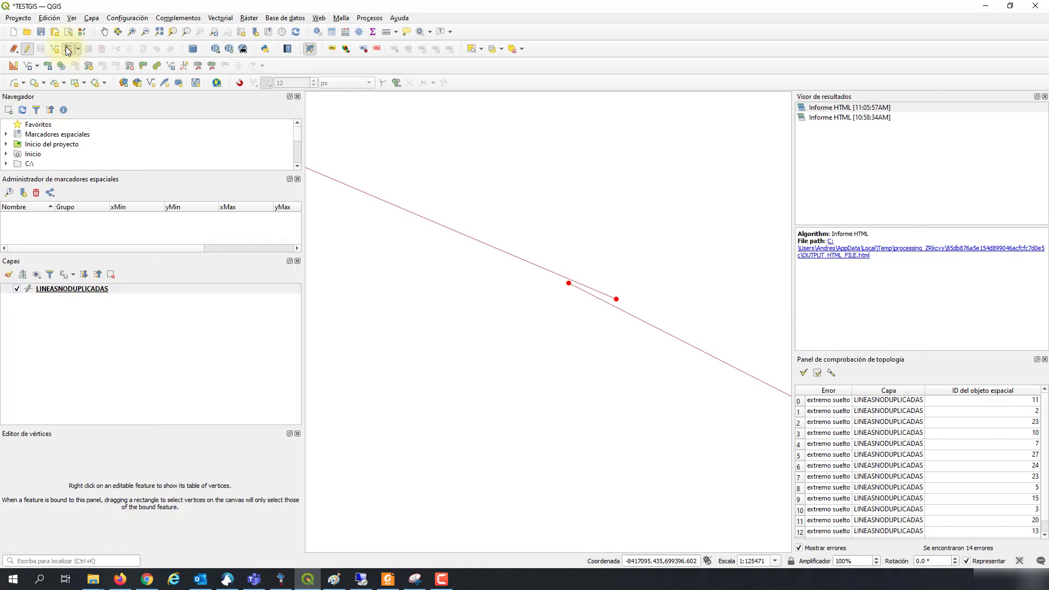
pyautogui.click(241, 83)
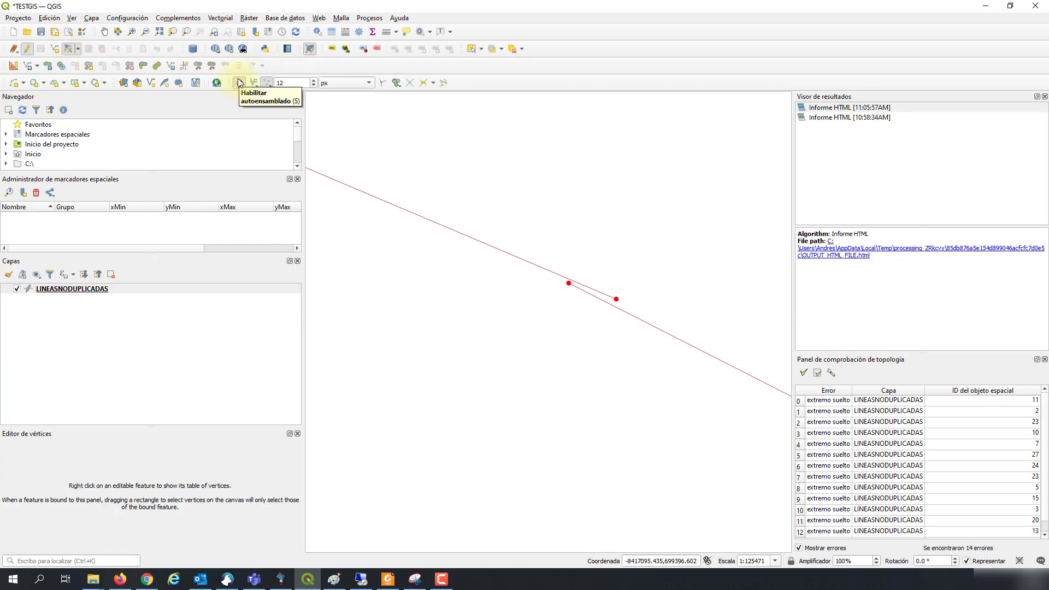
pyautogui.click(612, 297)
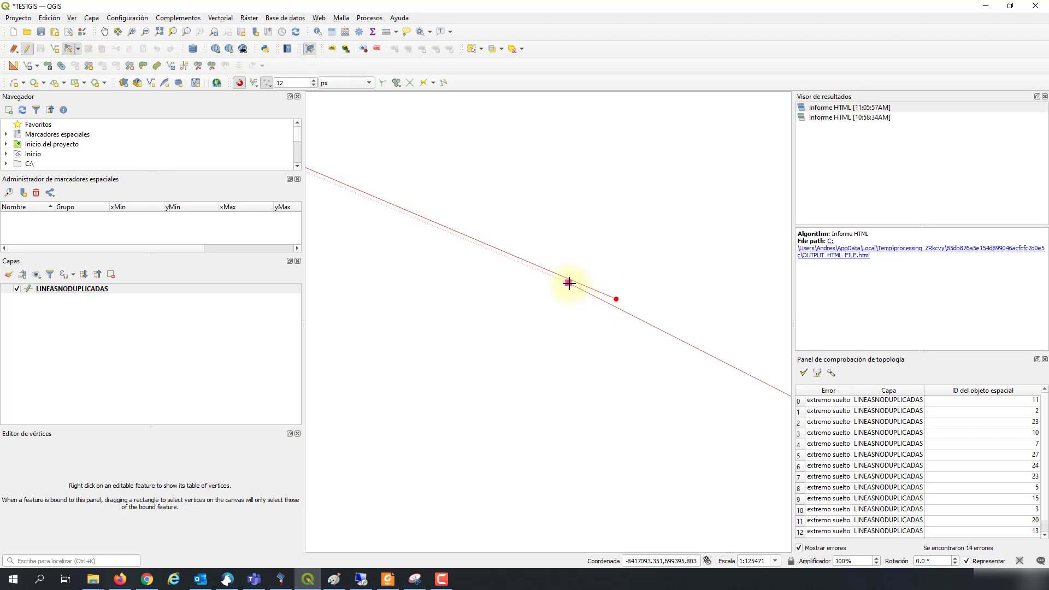
pyautogui.click(569, 283)
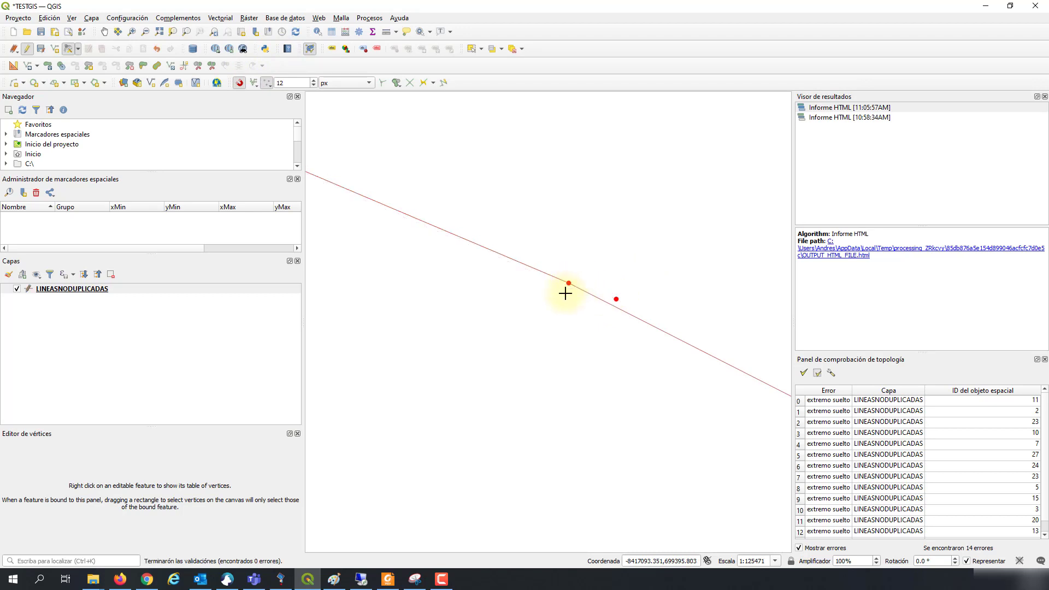
pyautogui.moveTo(533, 321); pyautogui.dragTo(562, 322)
pyautogui.click(803, 374)
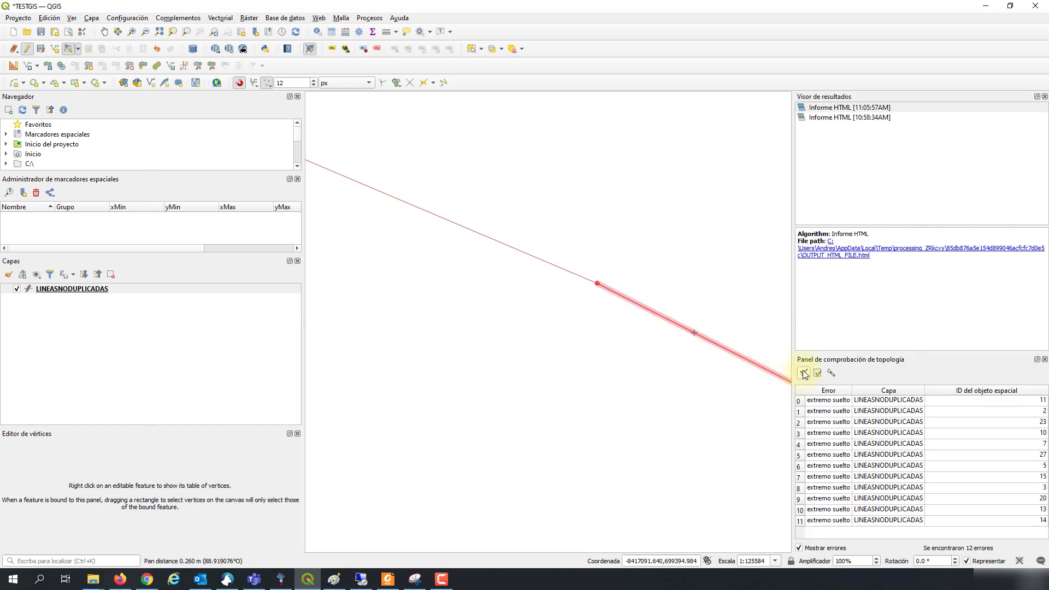
# Step: Snap the long line's dangling end onto the nearby vertex and re-validate, leaving 10 dangle errors
pyautogui.scroll(-2, 529, 323)
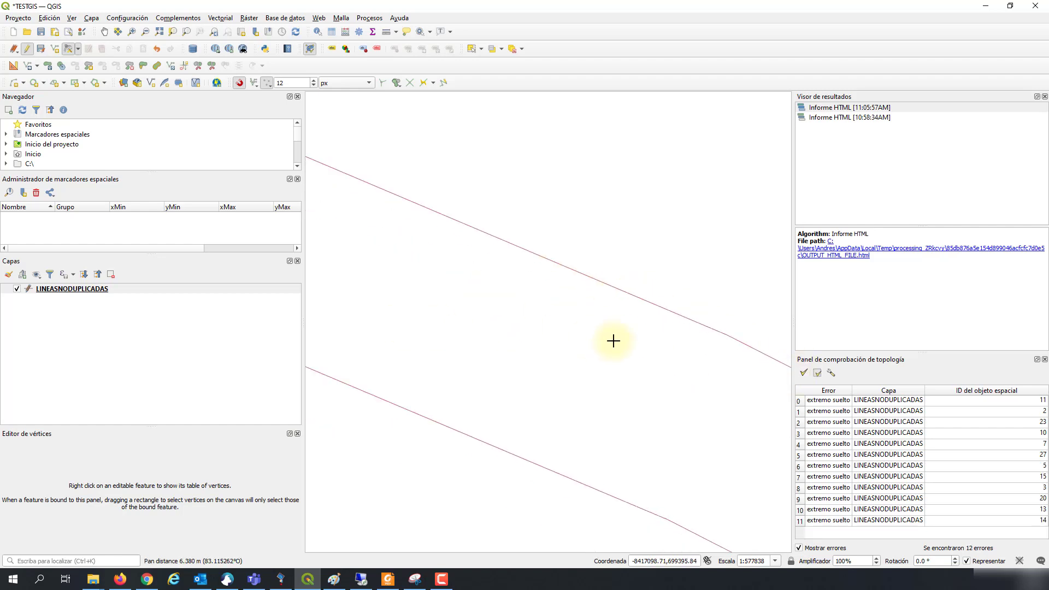
pyautogui.scroll(-4, 601, 338)
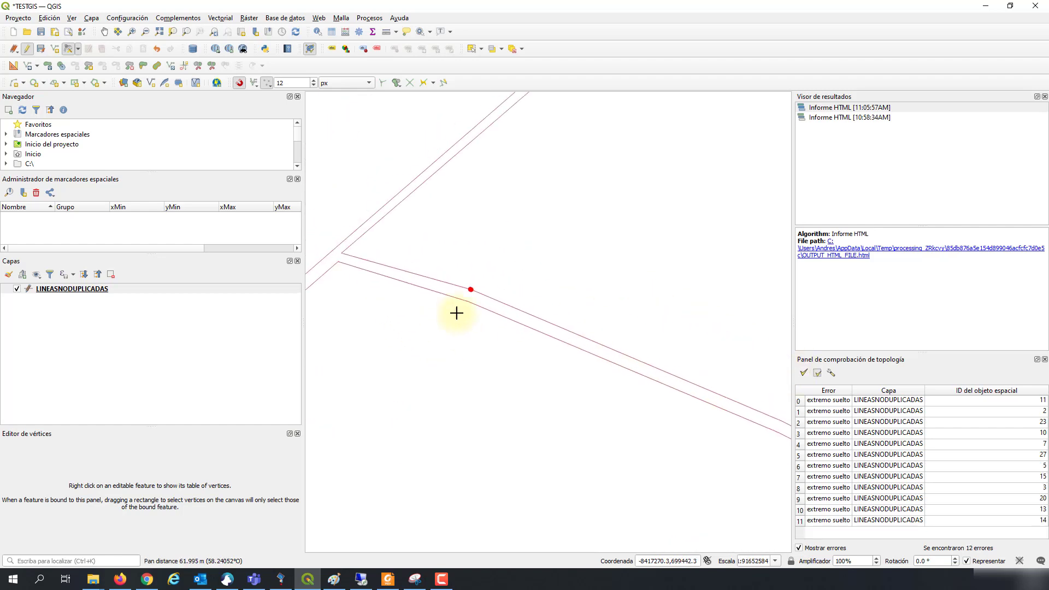
pyautogui.scroll(3, 476, 288)
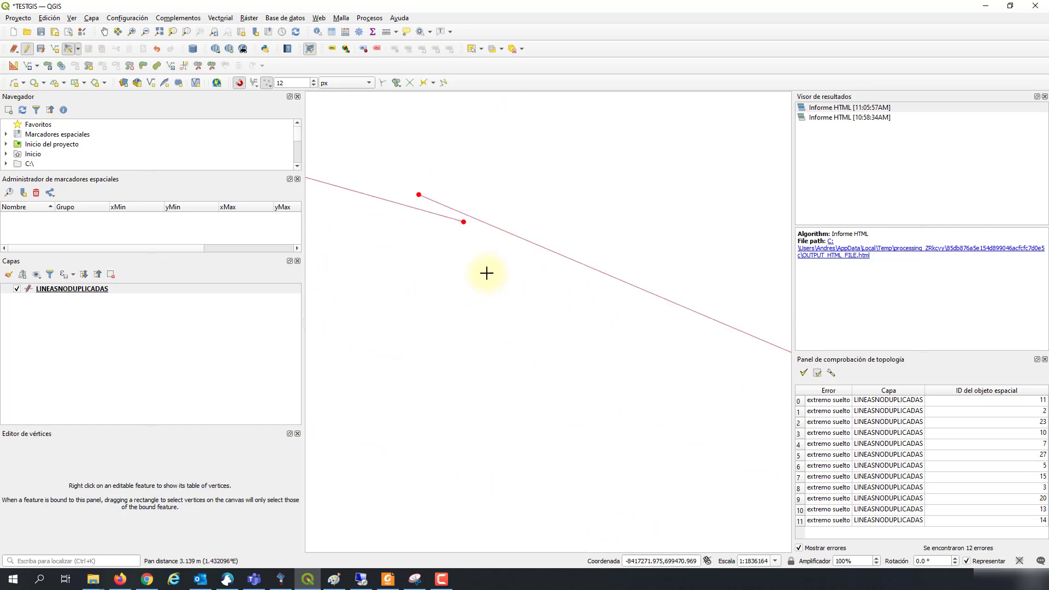
pyautogui.click(464, 222)
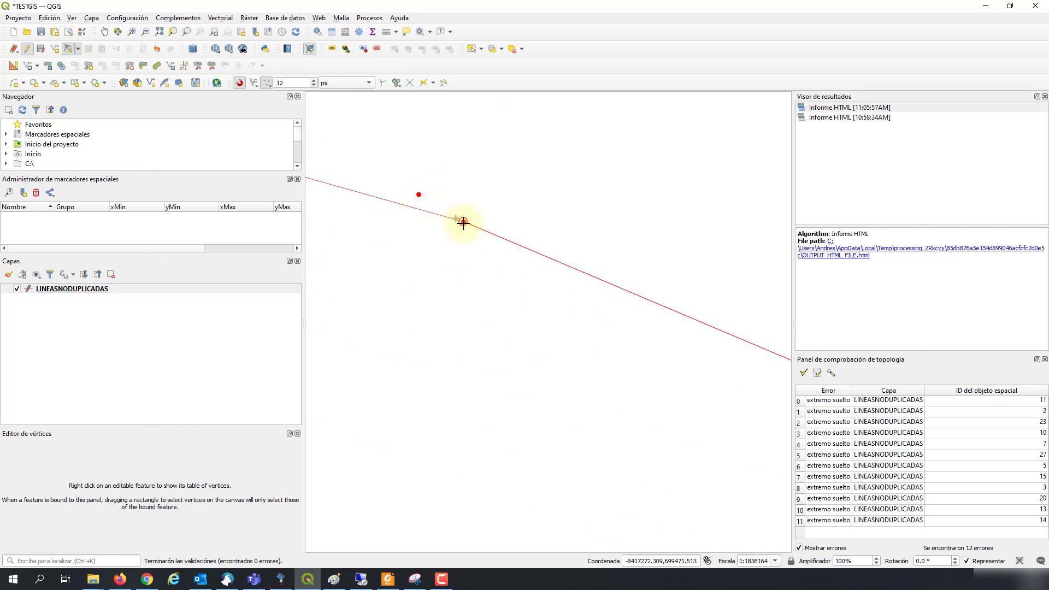
pyautogui.click(803, 374)
pyautogui.scroll(-5, 505, 270)
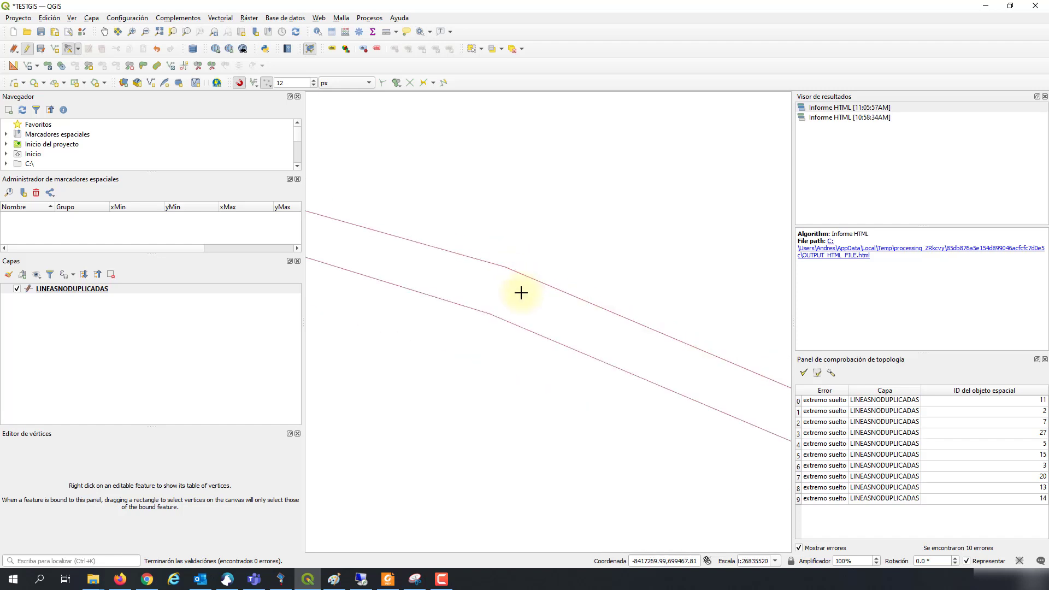
pyautogui.scroll(-3, 537, 358)
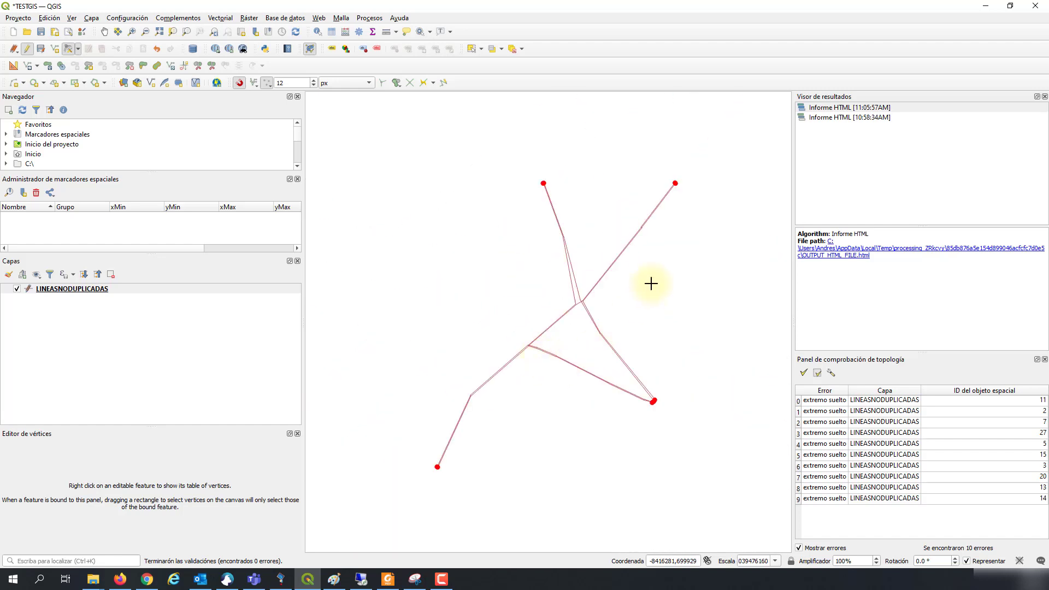
# Step: Pan and zoom around the line network to inspect the remaining dangling ends
pyautogui.moveTo(676, 194); pyautogui.dragTo(644, 296)
pyautogui.scroll(3, 644, 294)
pyautogui.scroll(1, 629, 181)
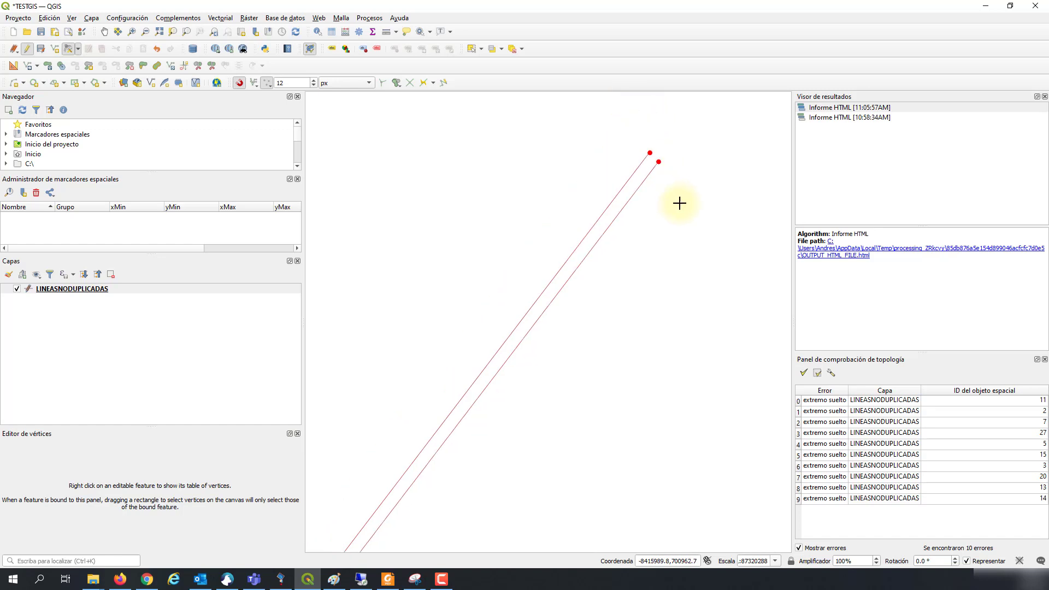
pyautogui.scroll(3, 640, 253)
pyautogui.scroll(4, 542, 224)
pyautogui.moveTo(541, 233); pyautogui.dragTo(580, 157)
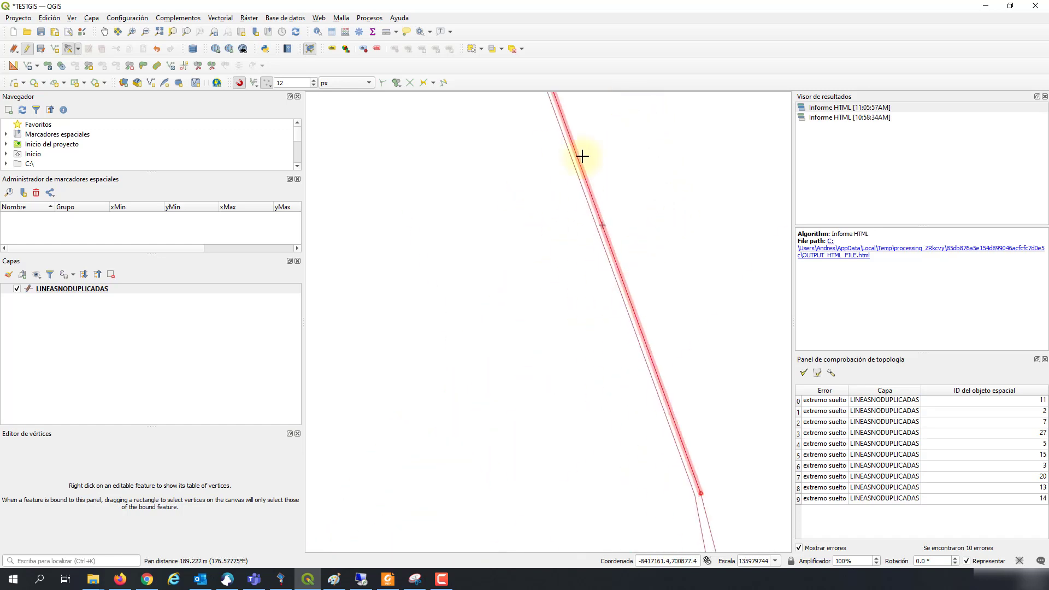
pyautogui.scroll(-4, 585, 328)
pyautogui.moveTo(493, 515); pyautogui.dragTo(428, 267)
pyautogui.scroll(3, 426, 273)
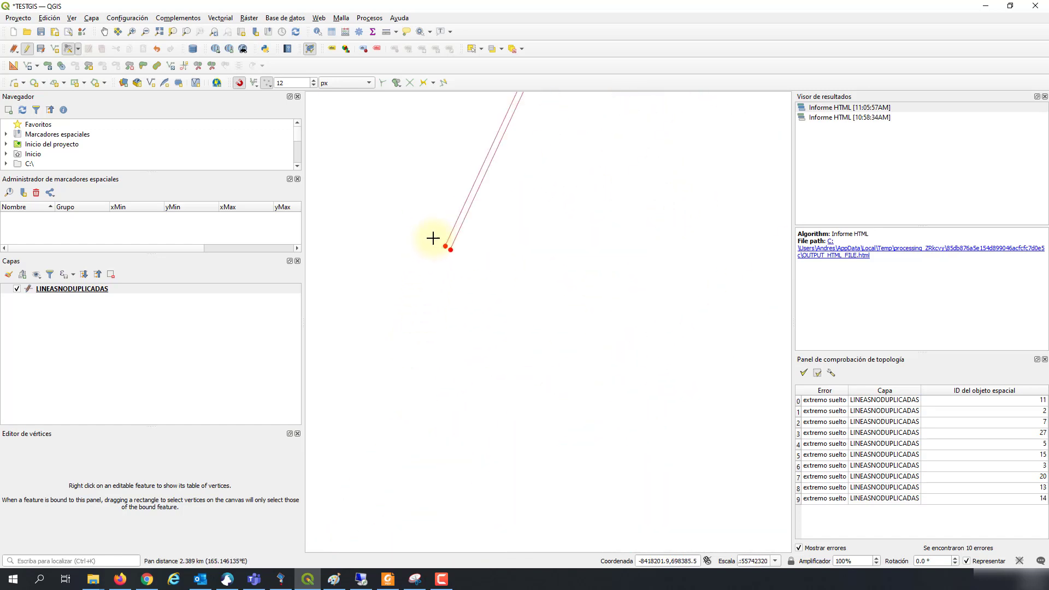
pyautogui.scroll(1, 435, 237)
pyautogui.moveTo(540, 236); pyautogui.dragTo(449, 372)
pyautogui.scroll(-2, 449, 372)
pyautogui.scroll(-2, 623, 355)
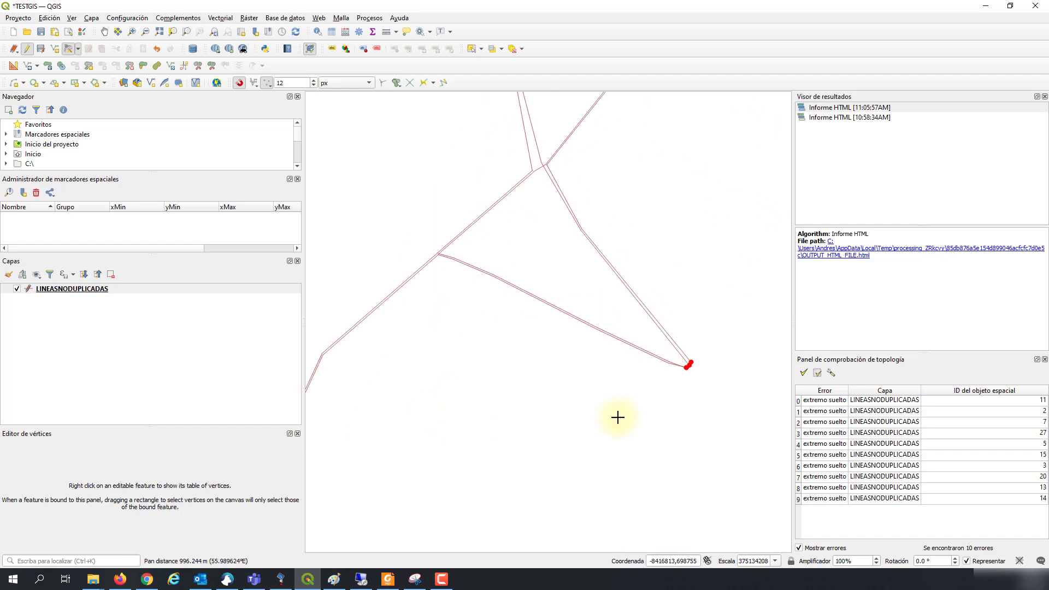
# Step: Save the LINEASNODUPLICADAS edits, stop editing the layer, and save the TESTGIS.qgz project
pyautogui.click(27, 48)
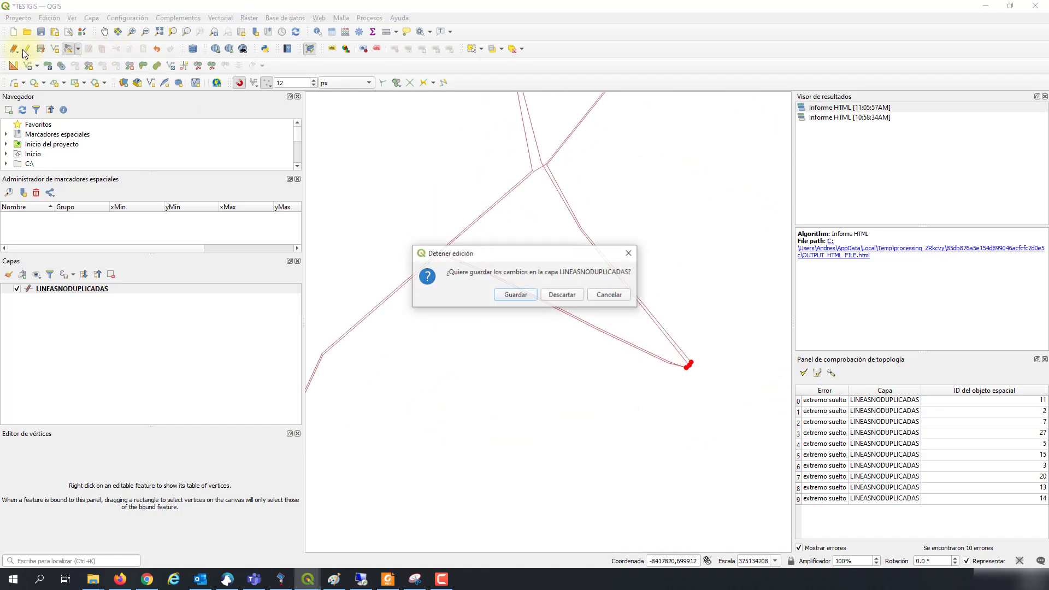
pyautogui.click(514, 296)
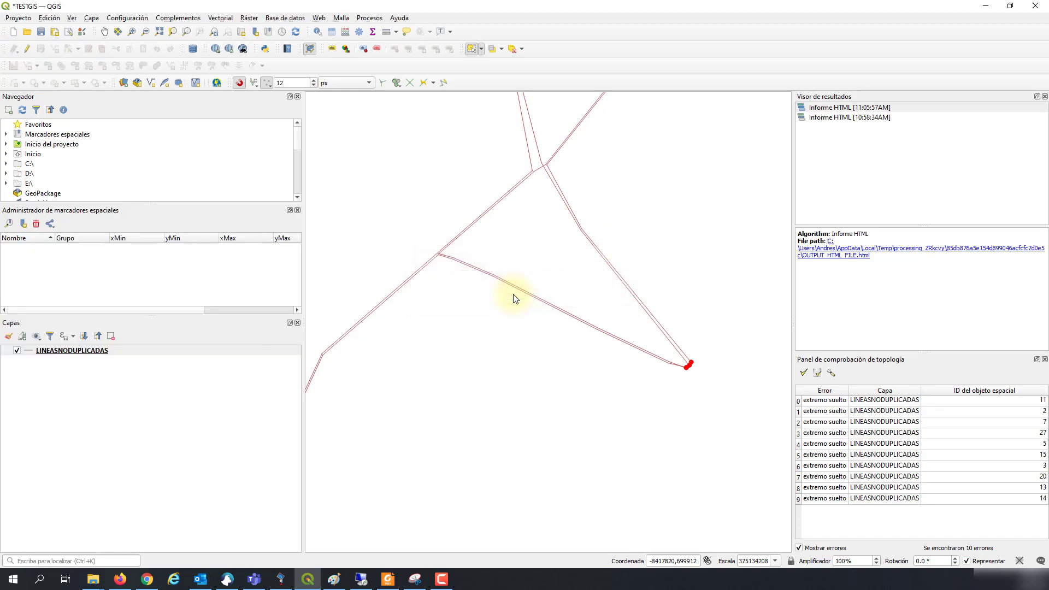
pyautogui.click(41, 33)
pyautogui.scroll(-2, 687, 415)
pyautogui.scroll(1, 690, 382)
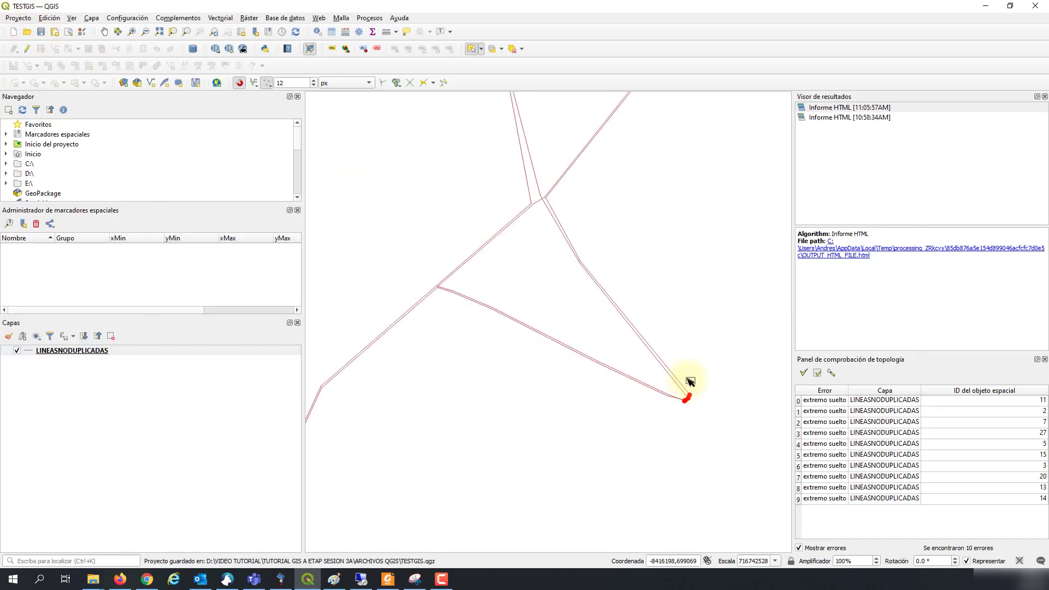
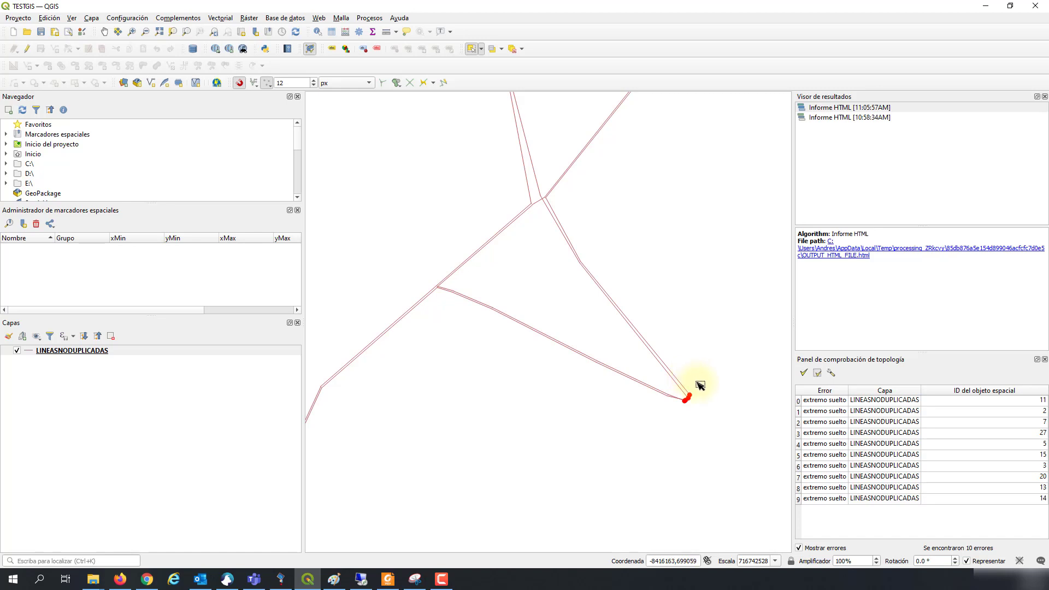
# Step: Center the view on the lower red dangling endpoint and pick the Identify Features tool
pyautogui.moveTo(700, 385); pyautogui.dragTo(587, 410)
pyautogui.scroll(-1, 644, 450)
pyautogui.scroll(1, 476, 368)
pyautogui.scroll(-1, 593, 439)
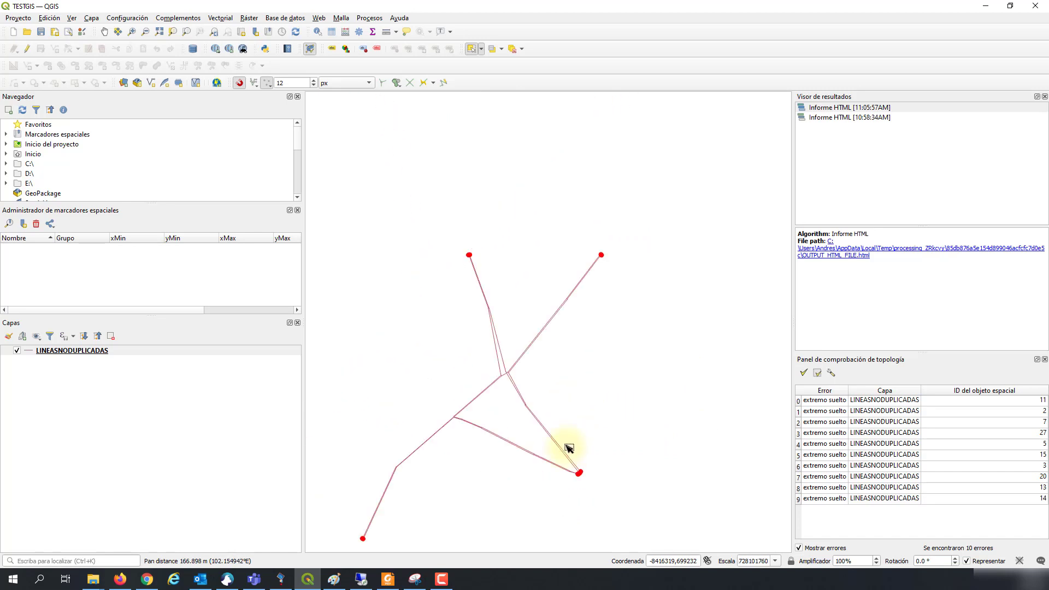
pyautogui.scroll(1, 568, 448)
pyautogui.moveTo(604, 461); pyautogui.dragTo(565, 475)
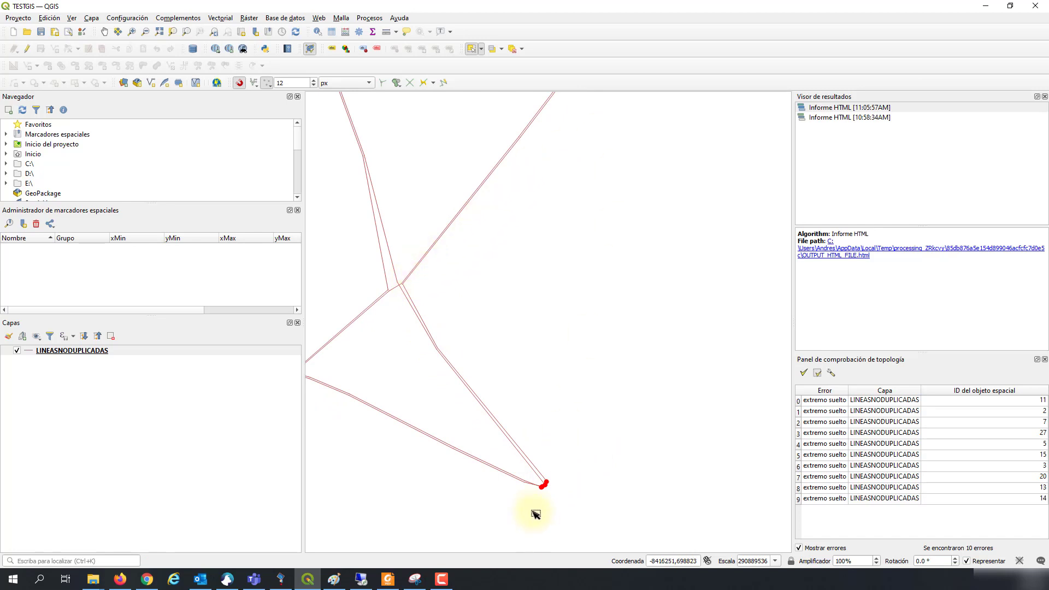
pyautogui.click(317, 32)
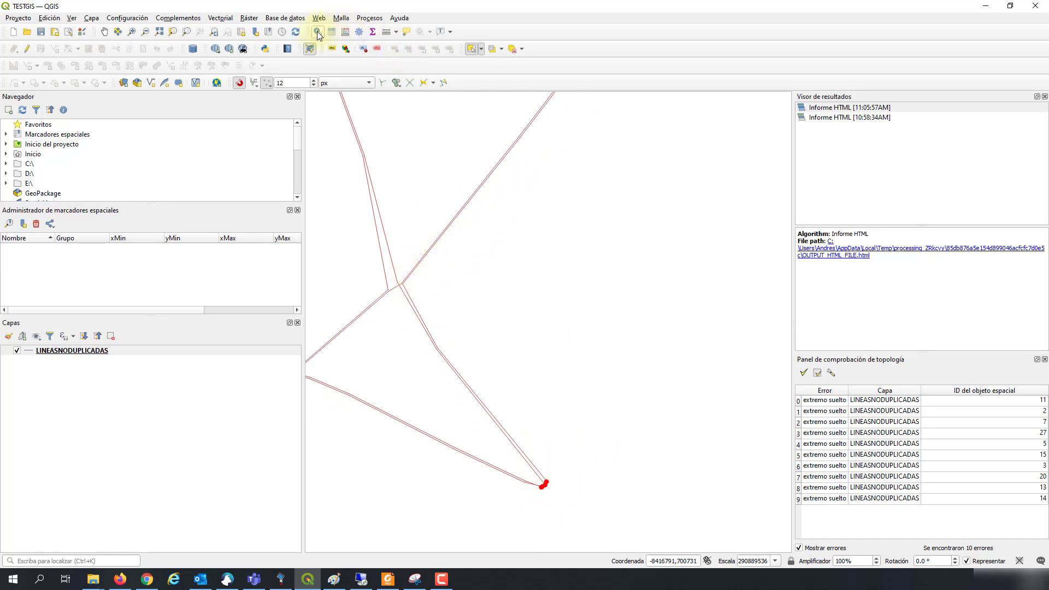
# Step: Identify the line ending at the red endpoint and the upper line nearby, reviewing their attributes
pyautogui.click(541, 471)
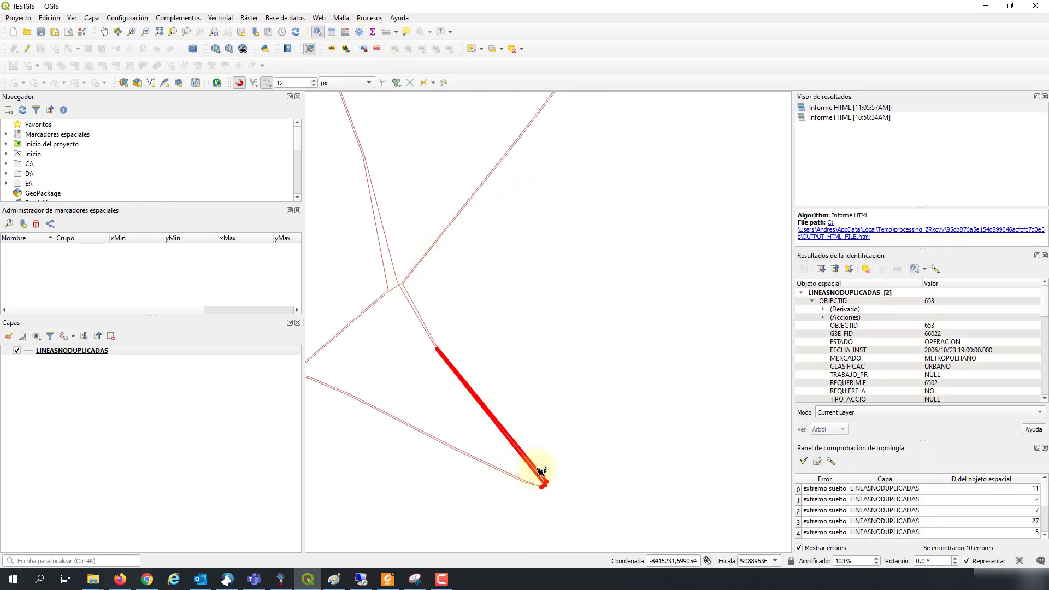
pyautogui.scroll(-1, 900, 349)
pyautogui.scroll(-5, 900, 349)
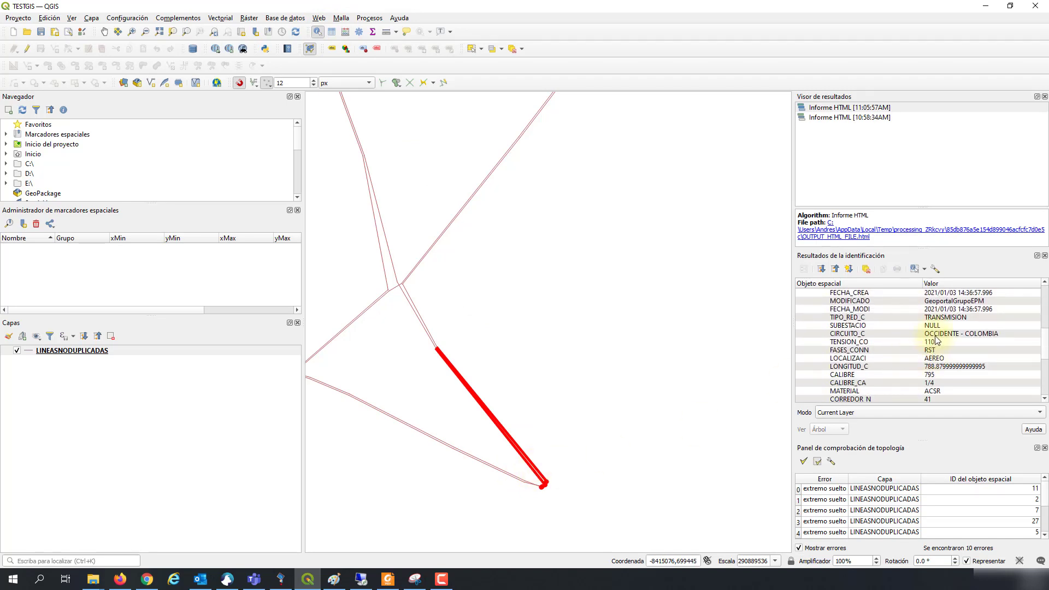
pyautogui.click(548, 506)
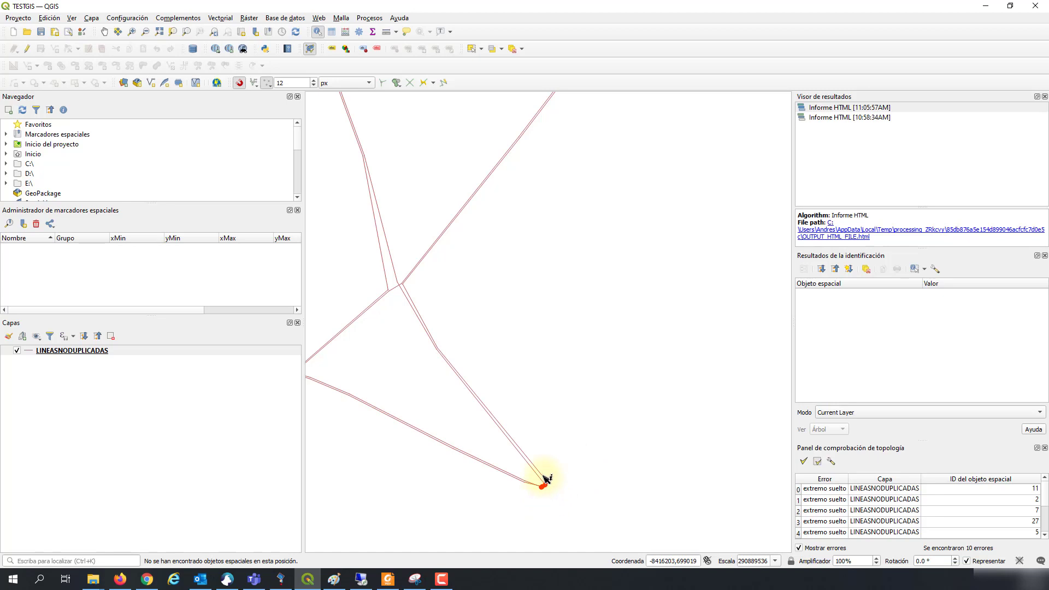
pyautogui.click(546, 479)
pyautogui.scroll(2, 545, 481)
pyautogui.click(555, 482)
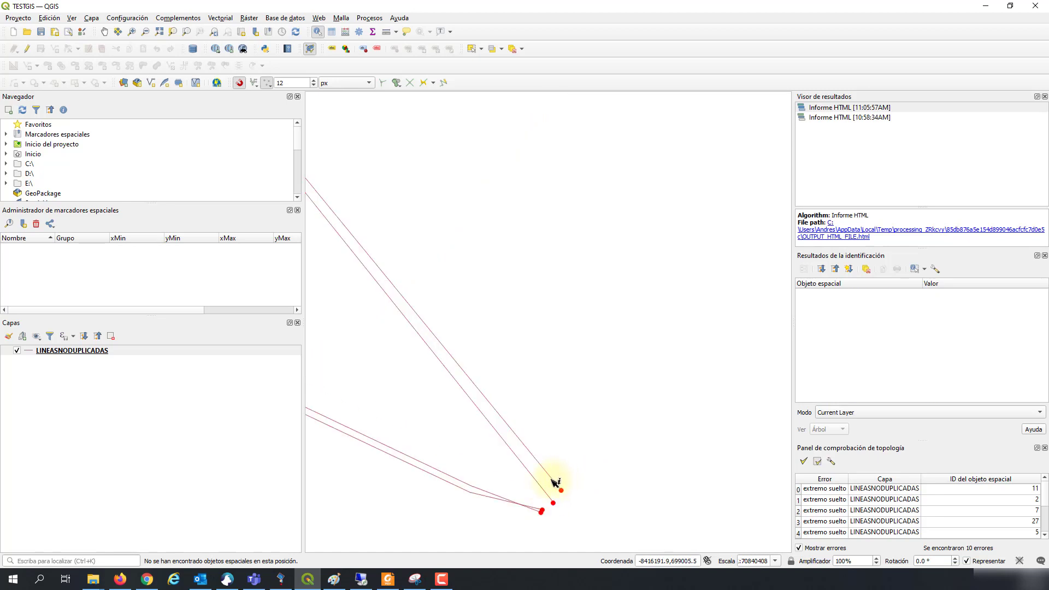
pyautogui.scroll(-8, 886, 376)
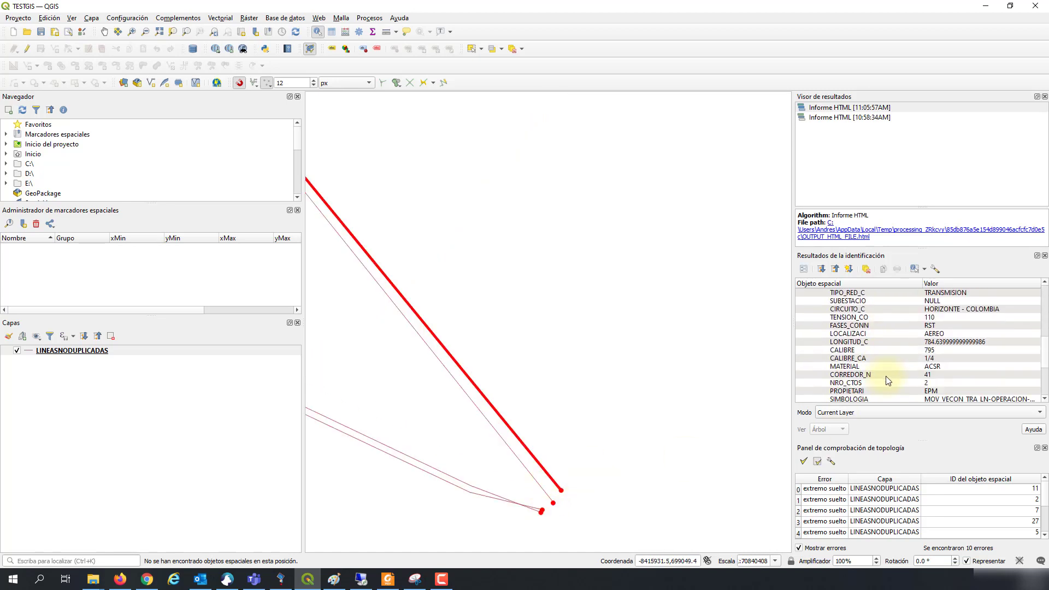
pyautogui.scroll(3, 886, 376)
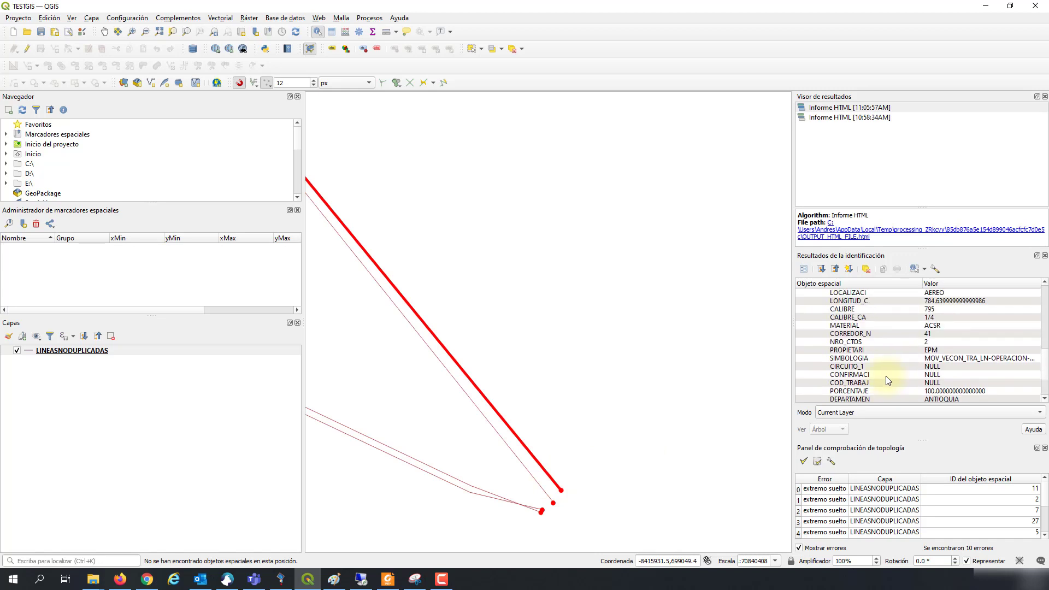
pyautogui.click(563, 509)
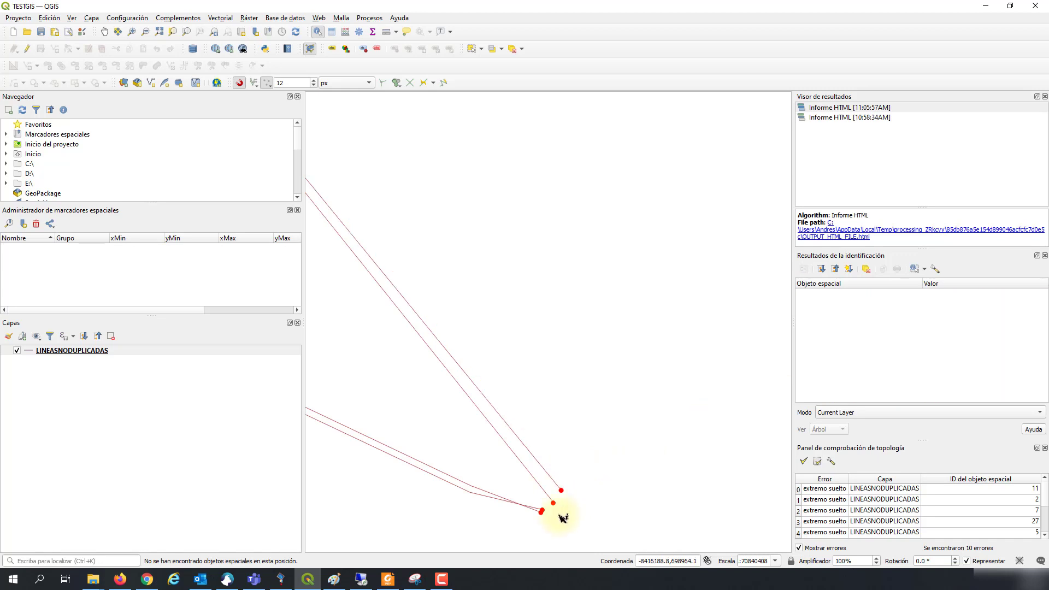
# Step: Identify lines OBJECTID 653 and OBJECTID 650 at the endpoint and compare their circuit and length
pyautogui.click(545, 494)
pyautogui.scroll(-5, 940, 371)
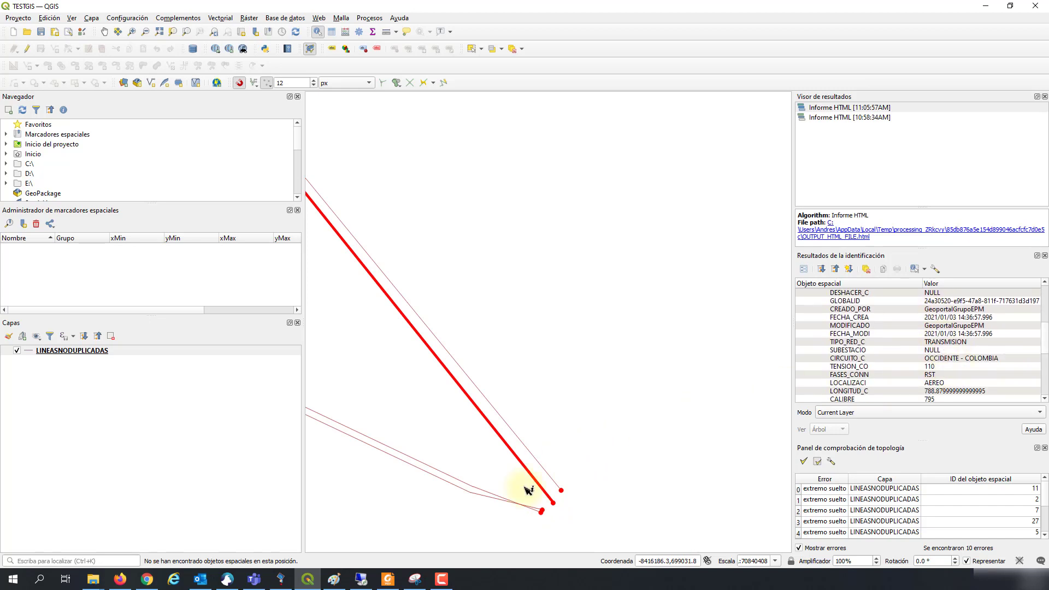
pyautogui.click(503, 501)
pyautogui.click(499, 503)
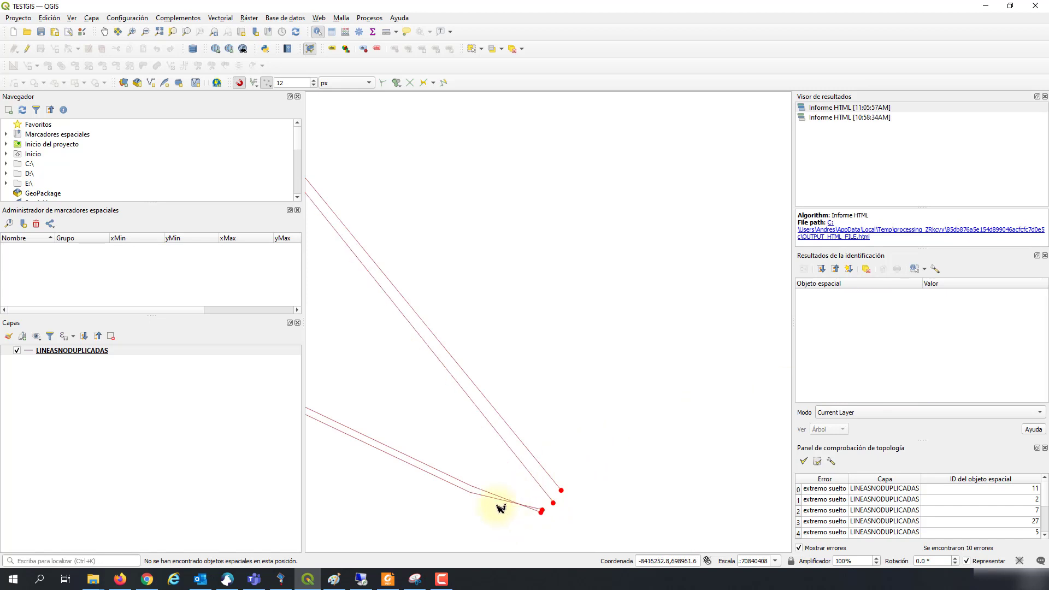
pyautogui.scroll(-1, 999, 366)
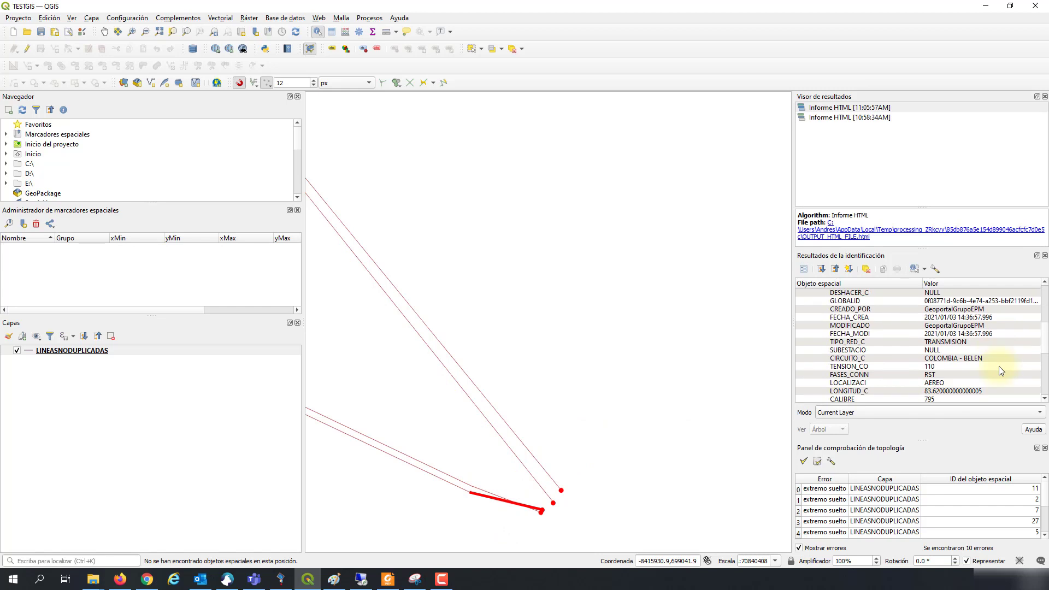
pyautogui.click(486, 498)
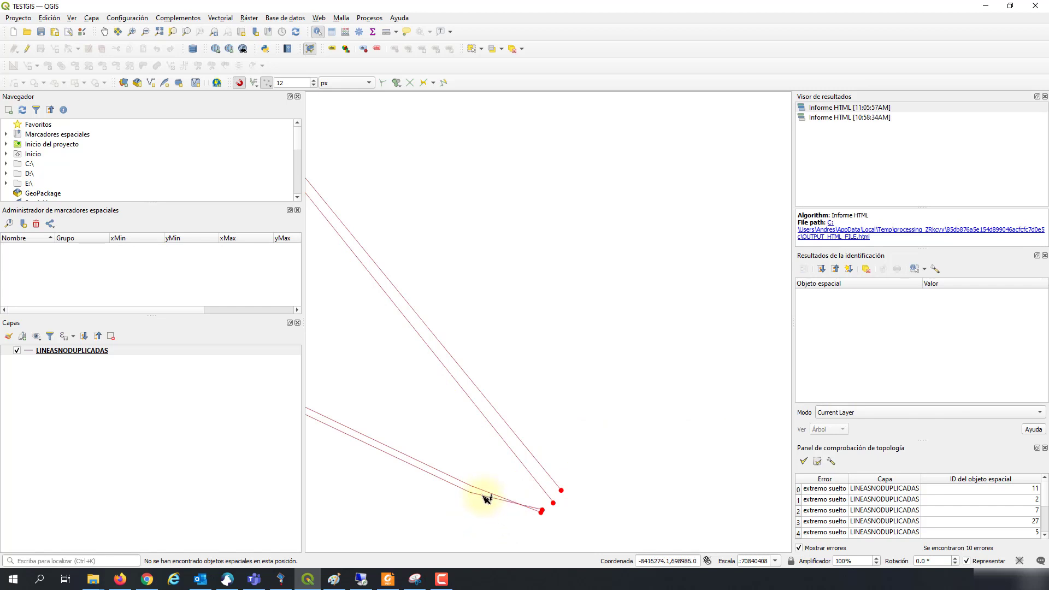
pyautogui.click(483, 494)
pyautogui.click(481, 482)
# Step: Identify the left line OBJECTID 652, clear the results, and pan back over the network
pyautogui.click(469, 486)
pyautogui.scroll(-8, 1024, 357)
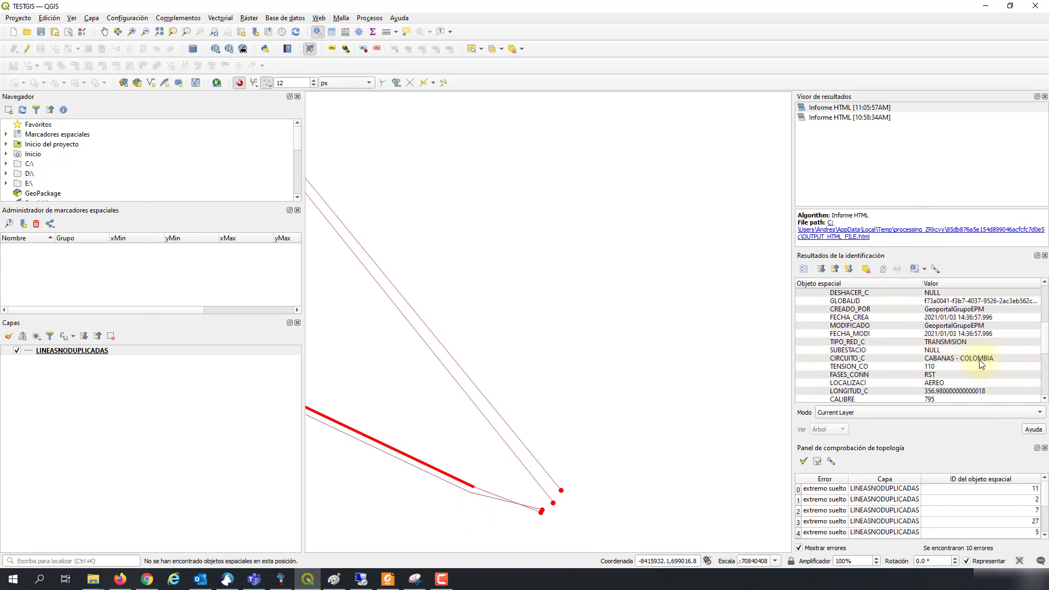
pyautogui.click(601, 519)
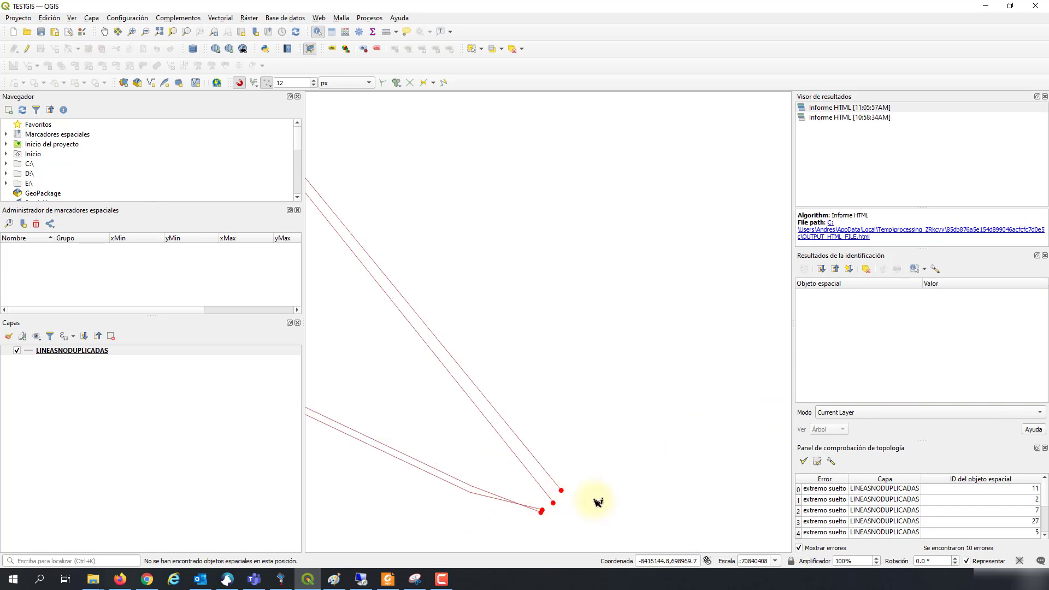
pyautogui.scroll(-3, 601, 500)
pyautogui.moveTo(489, 499); pyautogui.dragTo(552, 377)
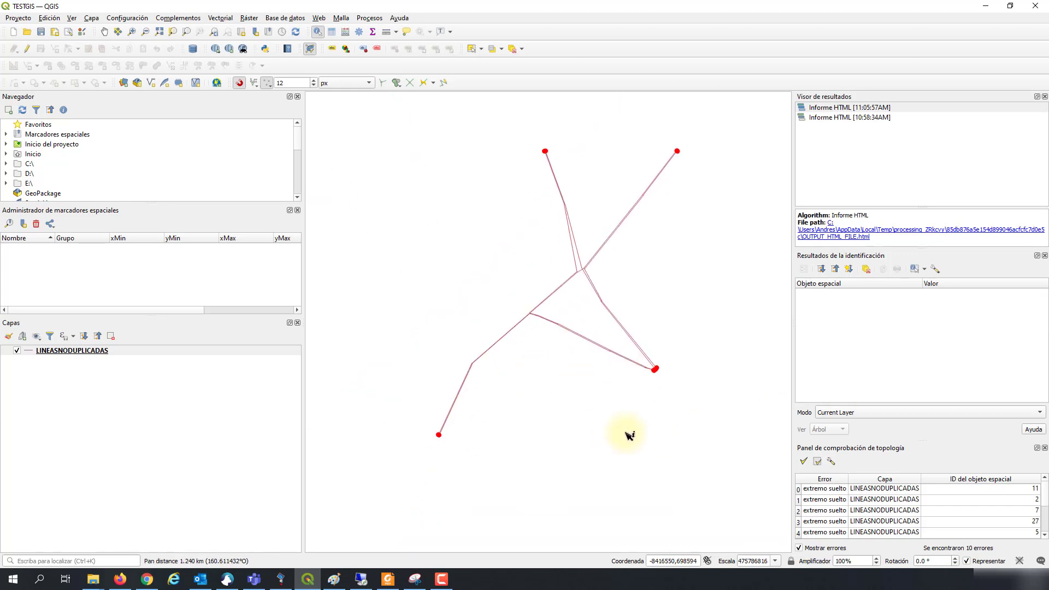
pyautogui.moveTo(692, 440); pyautogui.dragTo(660, 506)
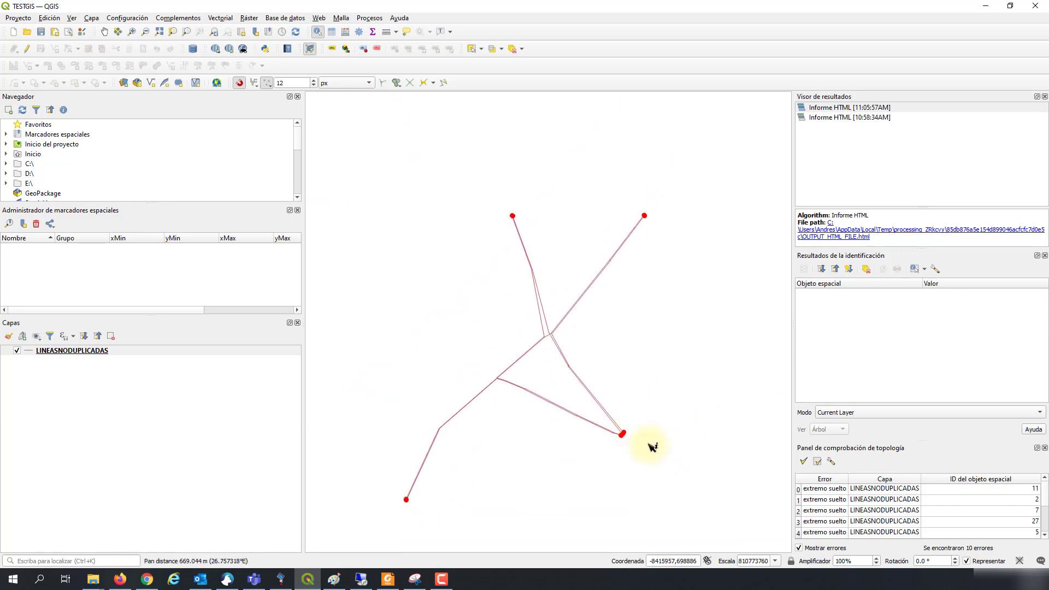
pyautogui.scroll(3, 596, 429)
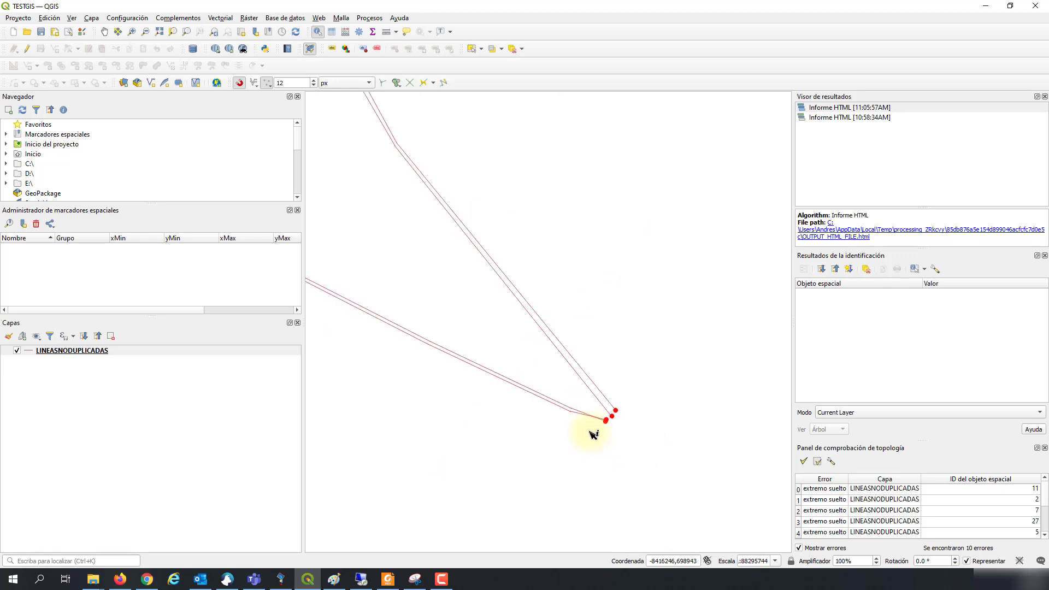
pyautogui.scroll(-3, 595, 434)
pyautogui.scroll(1, 596, 431)
# Step: Identify the line at the lower endpoint and the parallel line OBJECTID 654
pyautogui.moveTo(661, 382); pyautogui.dragTo(619, 451)
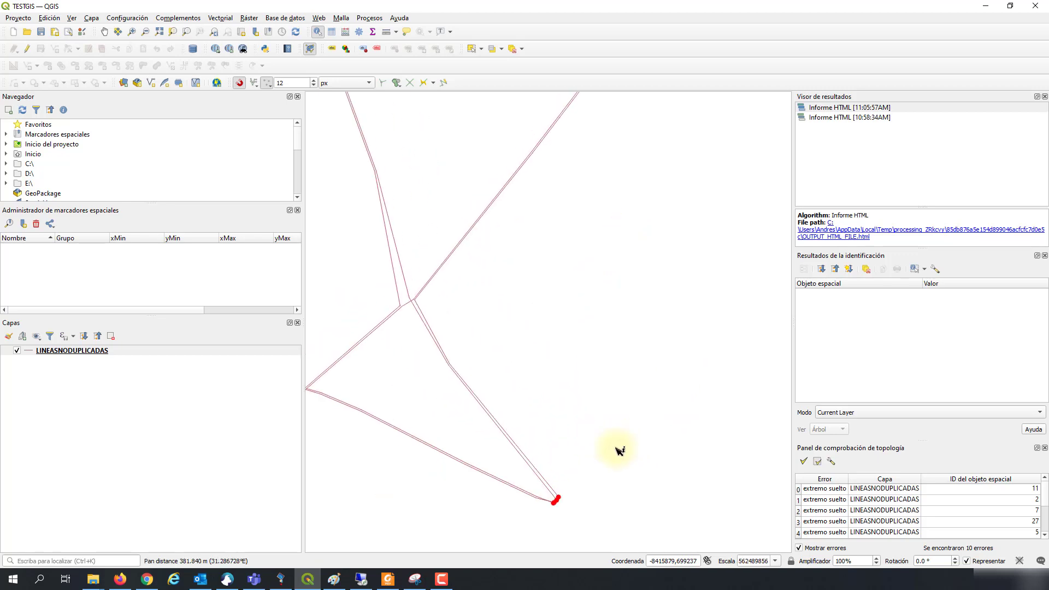
pyautogui.click(541, 468)
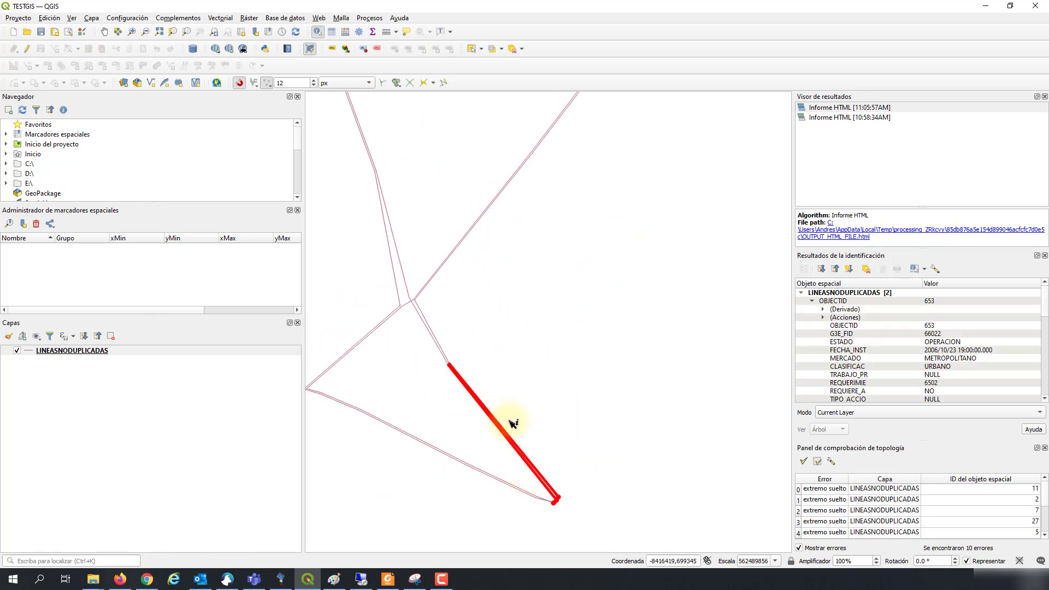
pyautogui.scroll(3, 502, 442)
pyautogui.click(575, 389)
pyautogui.click(545, 408)
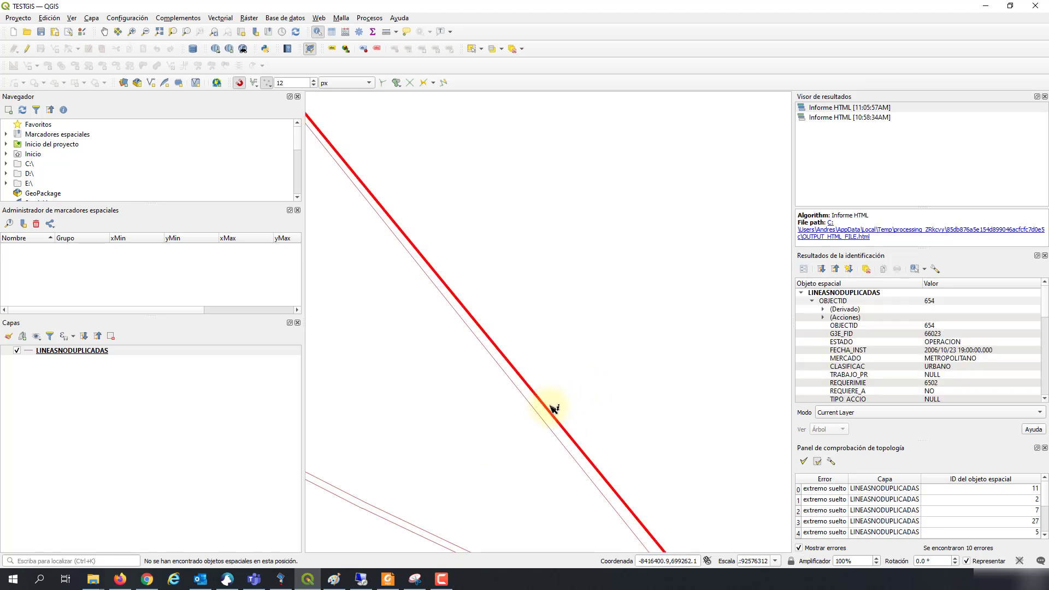
pyautogui.scroll(-2, 549, 408)
# Step: Identify the upper segments OBJECTID 692 and OBJECTID 3117
pyautogui.click(398, 205)
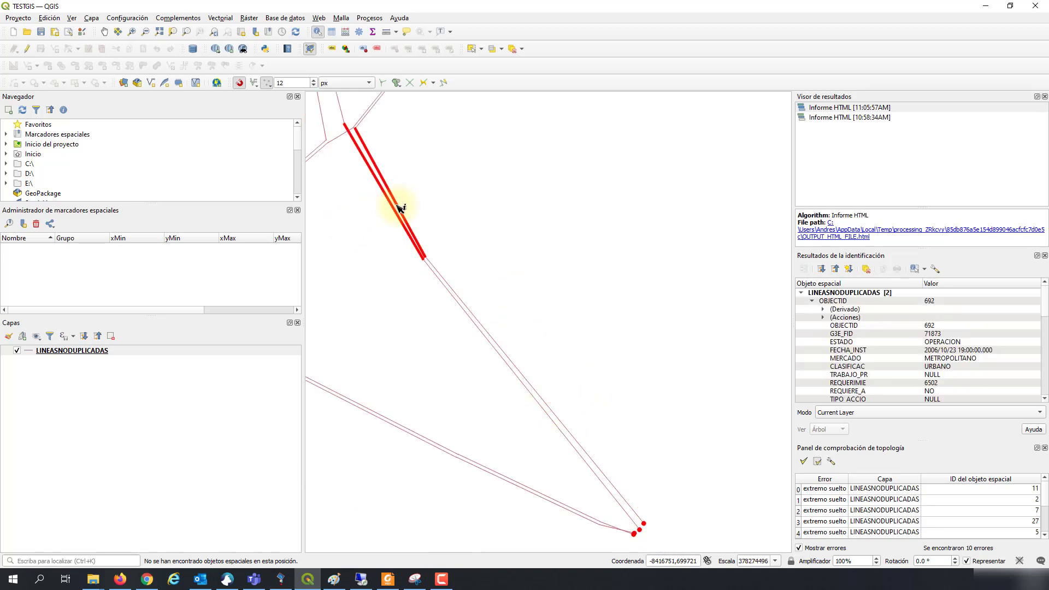
pyautogui.click(420, 222)
pyautogui.click(414, 227)
pyautogui.click(421, 235)
pyautogui.click(419, 235)
pyautogui.click(417, 236)
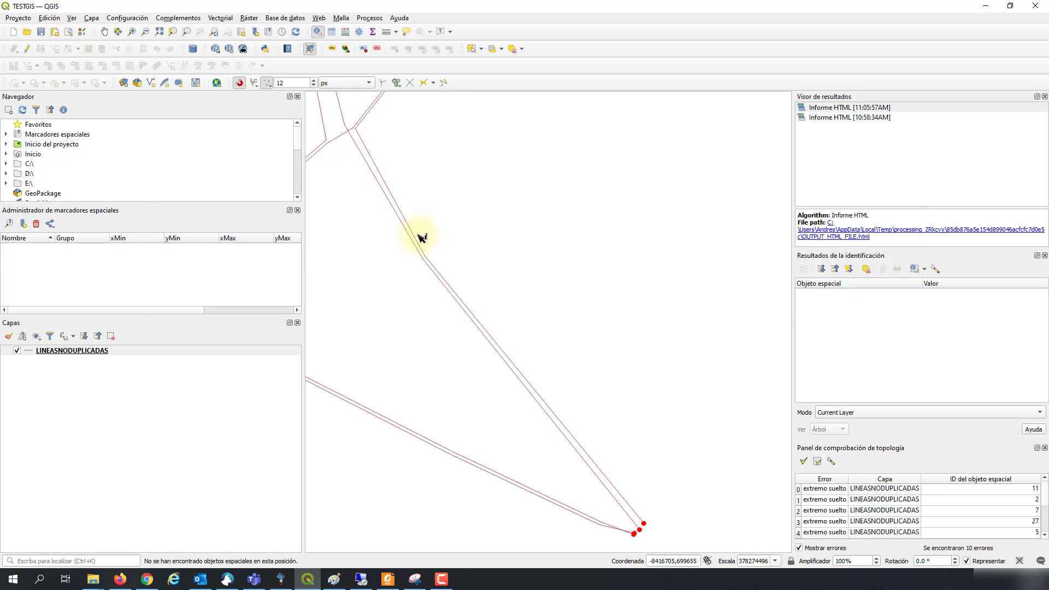
pyautogui.scroll(2, 416, 240)
pyautogui.click(418, 243)
pyautogui.scroll(-2, 525, 301)
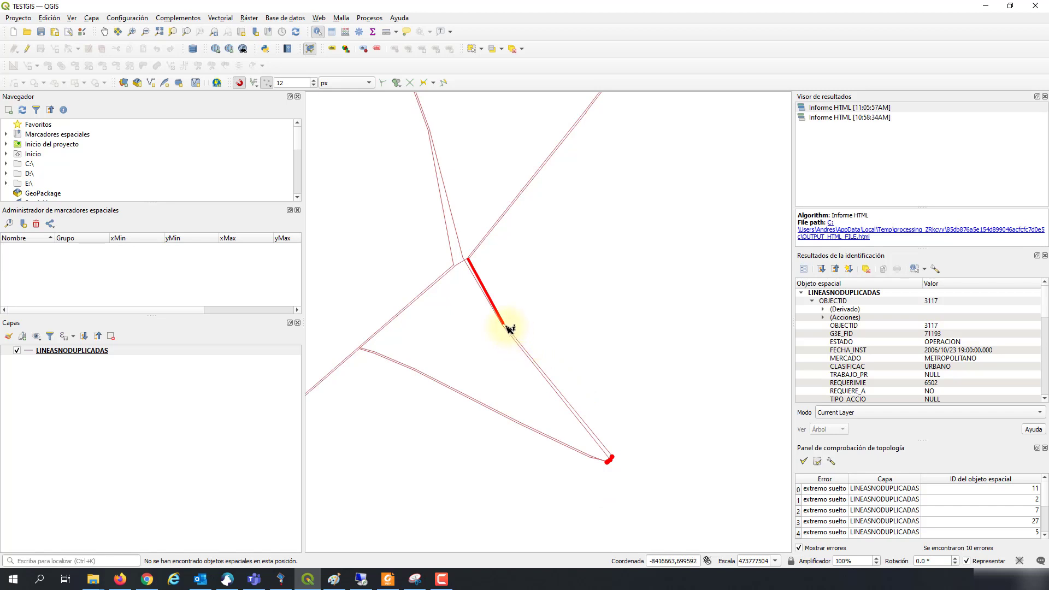
# Step: Pan up to the upper lines and back to the junction, clearing the results
pyautogui.moveTo(562, 202); pyautogui.dragTo(547, 295)
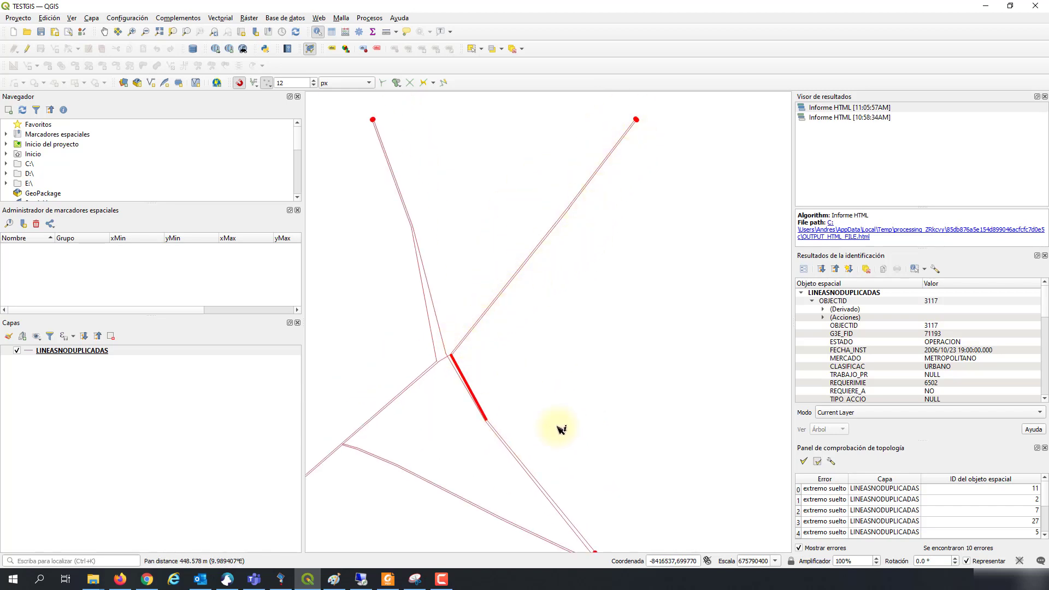
pyautogui.moveTo(555, 424); pyautogui.dragTo(538, 336)
pyautogui.scroll(1, 551, 426)
pyautogui.scroll(-1, 561, 427)
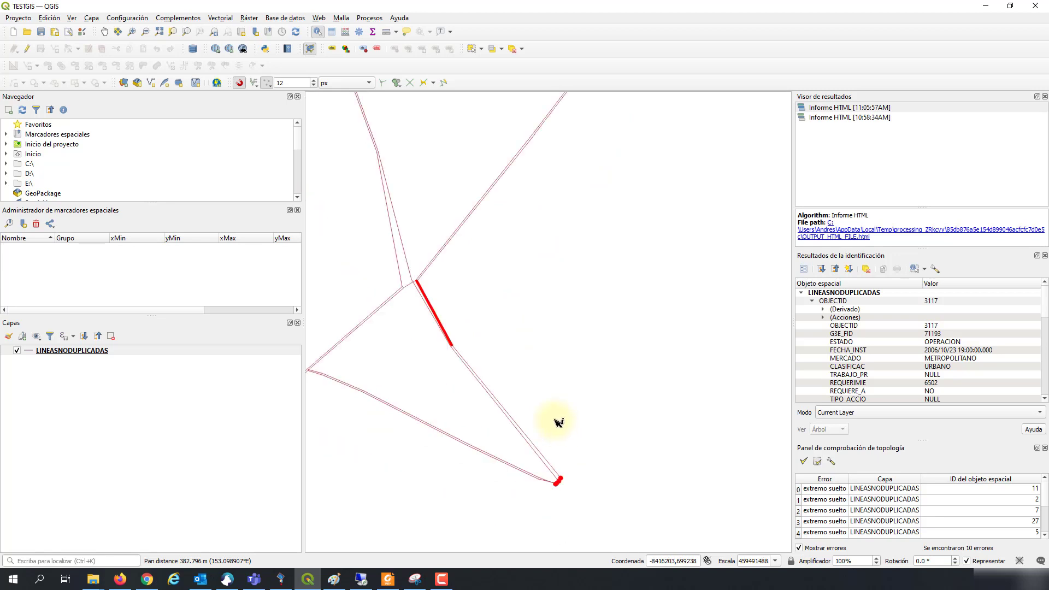
pyautogui.click(551, 424)
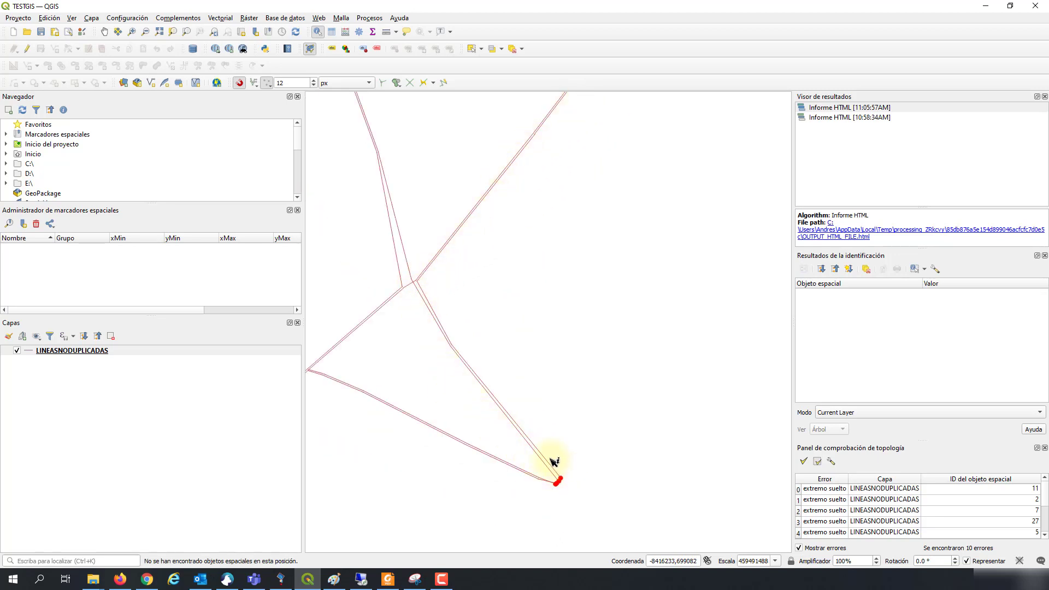
# Step: Frame the lower endpoints and review the attributes of the long line ending there
pyautogui.moveTo(550, 146); pyautogui.dragTo(537, 258)
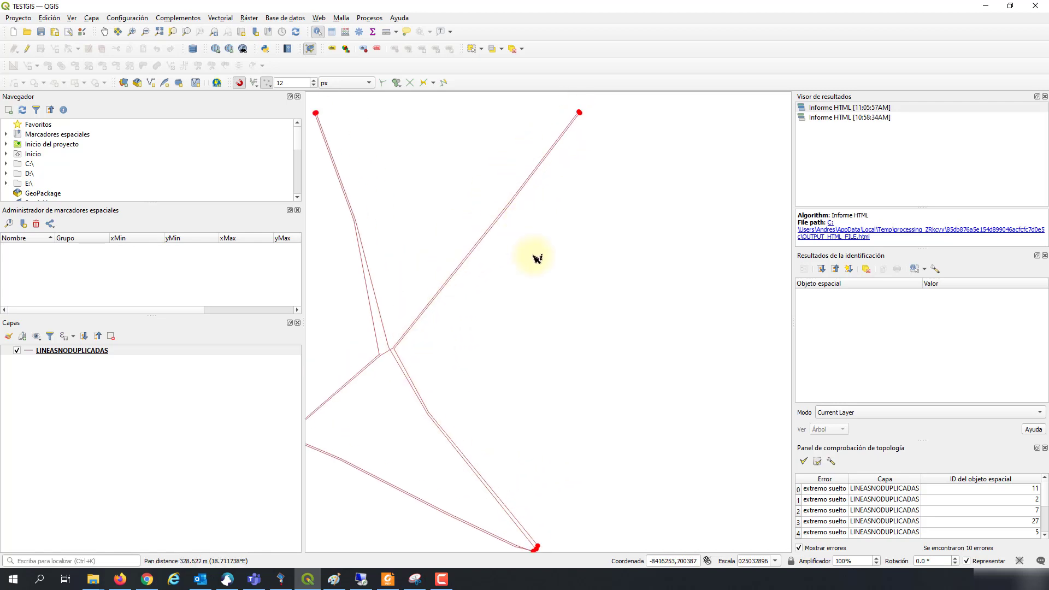
pyautogui.scroll(-1, 546, 295)
pyautogui.moveTo(539, 403); pyautogui.dragTo(531, 382)
pyautogui.scroll(2, 523, 376)
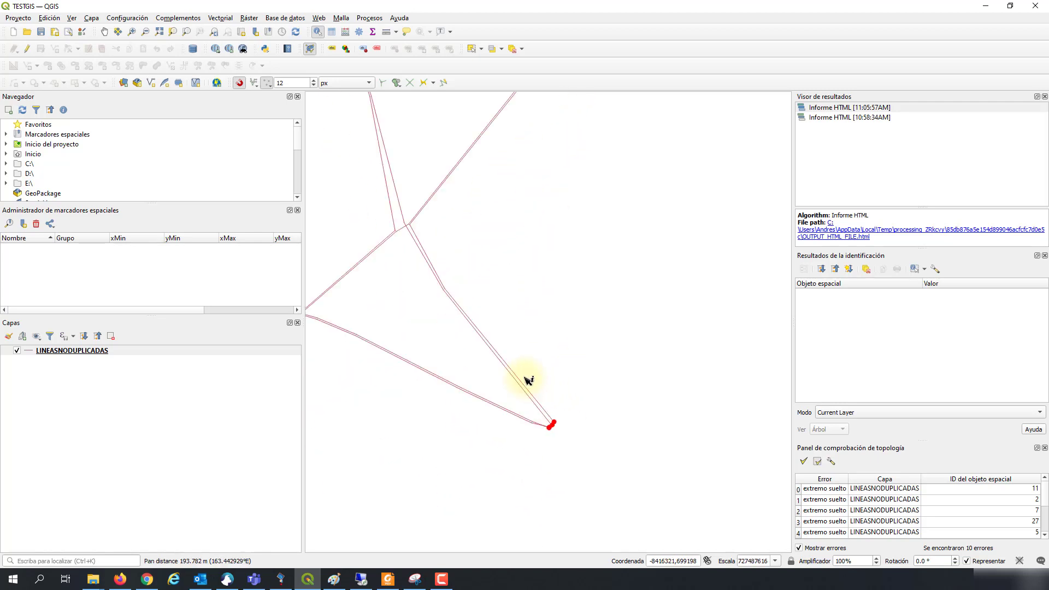
pyautogui.click(531, 404)
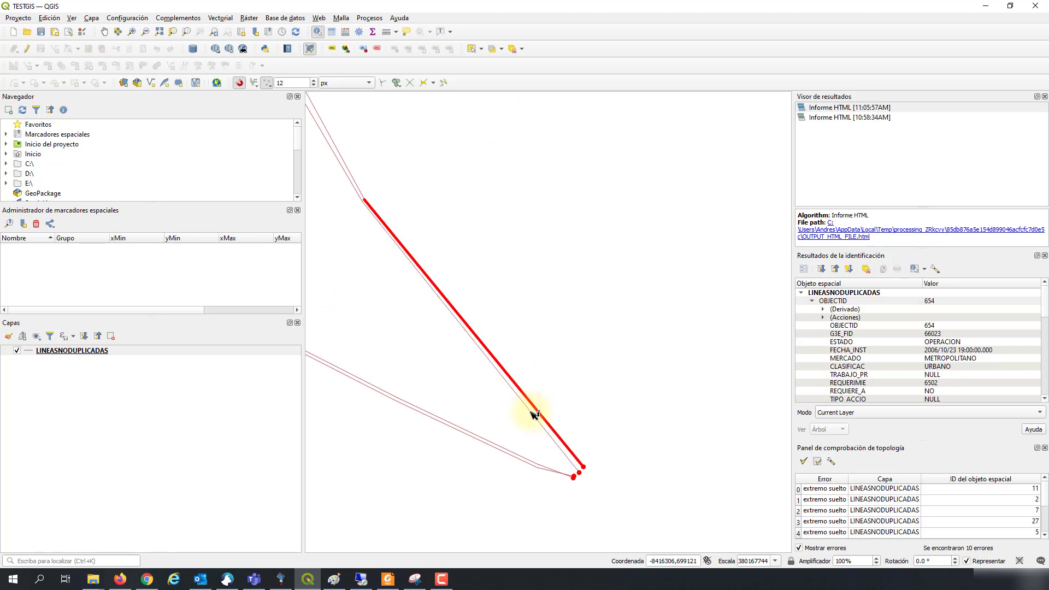
pyautogui.scroll(-4, 928, 351)
pyautogui.scroll(-3, 962, 370)
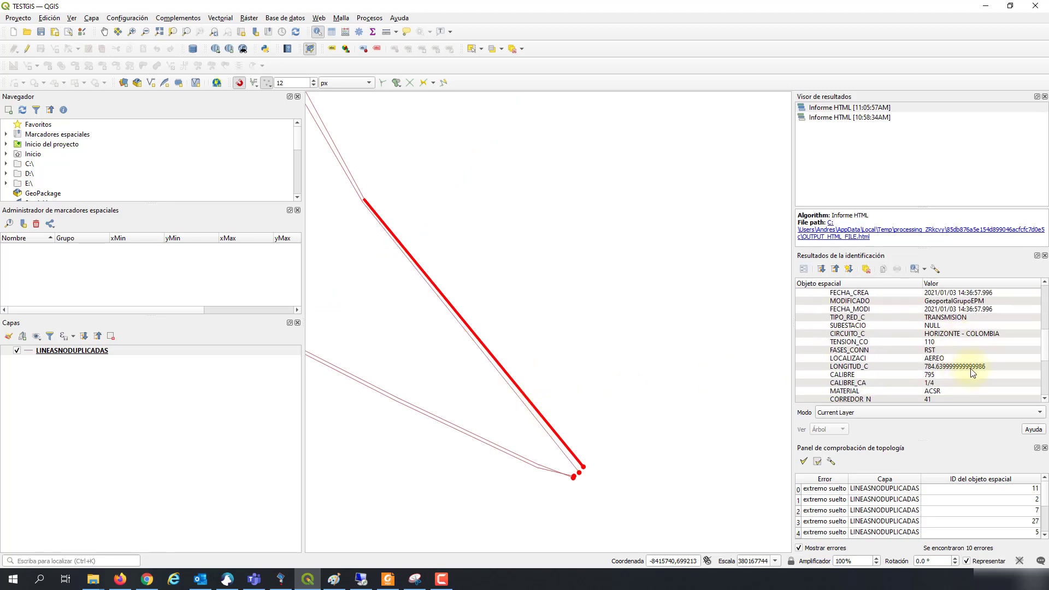
pyautogui.scroll(-5, 972, 373)
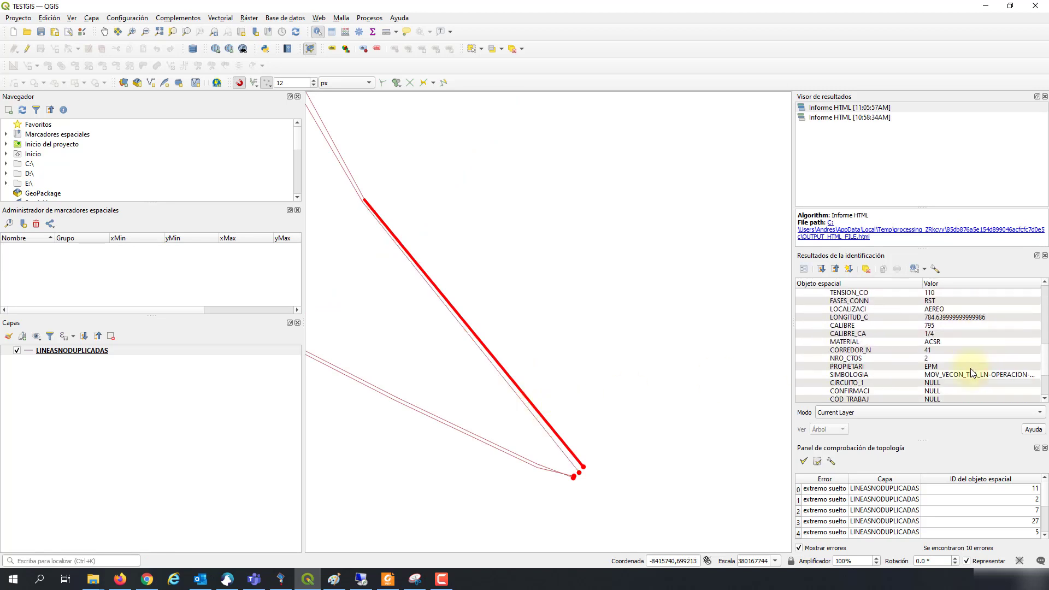
pyautogui.scroll(4, 971, 369)
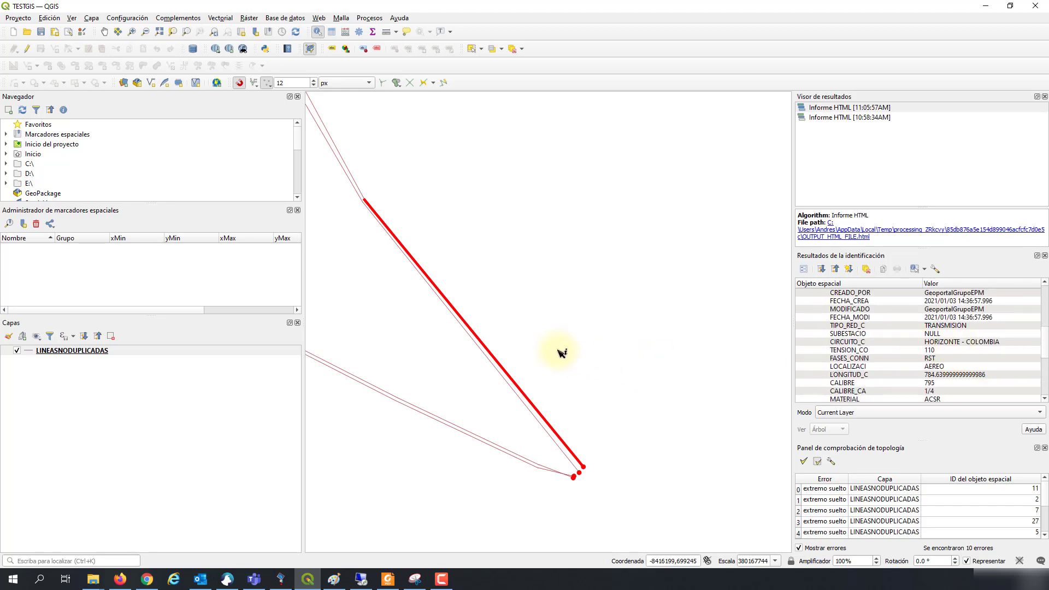
pyautogui.scroll(-2, 557, 351)
pyautogui.scroll(1, 568, 345)
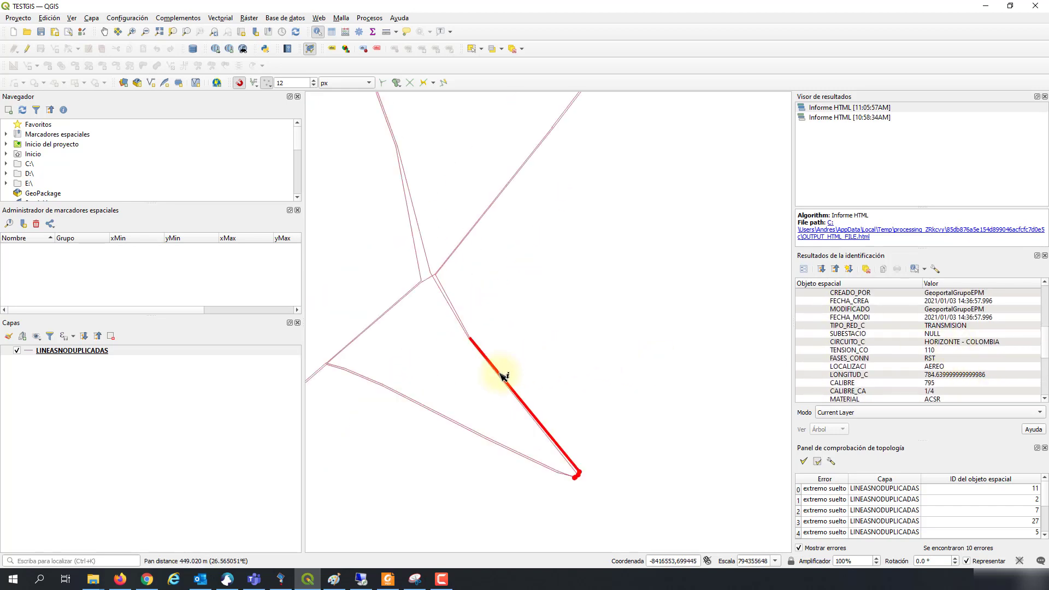
pyautogui.click(572, 370)
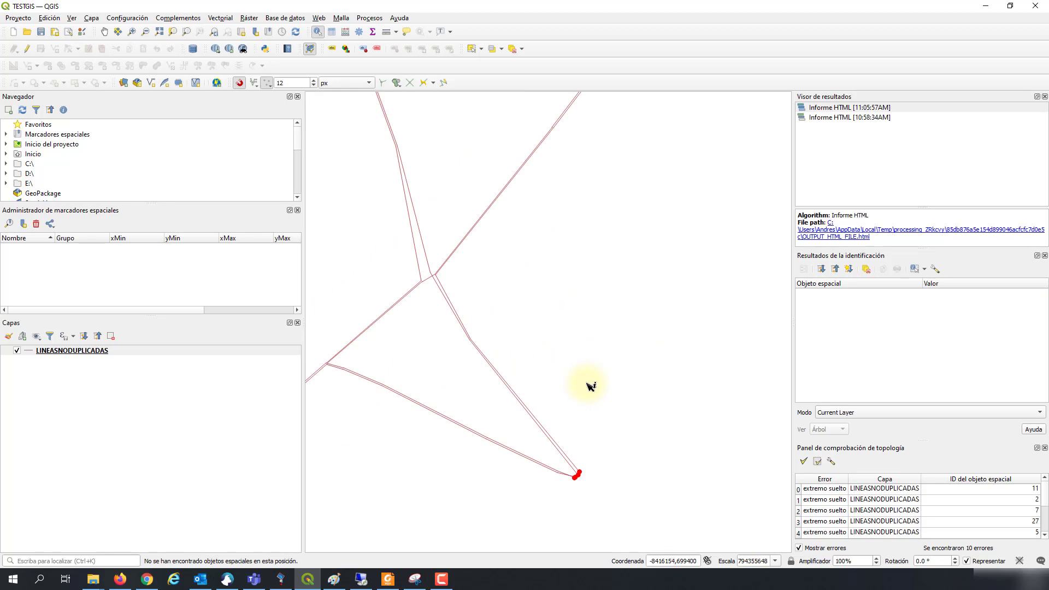
# Step: Identify the next line segments near the junction one by one to read their attributes
pyautogui.click(549, 428)
pyautogui.scroll(1, 557, 440)
pyautogui.click(583, 430)
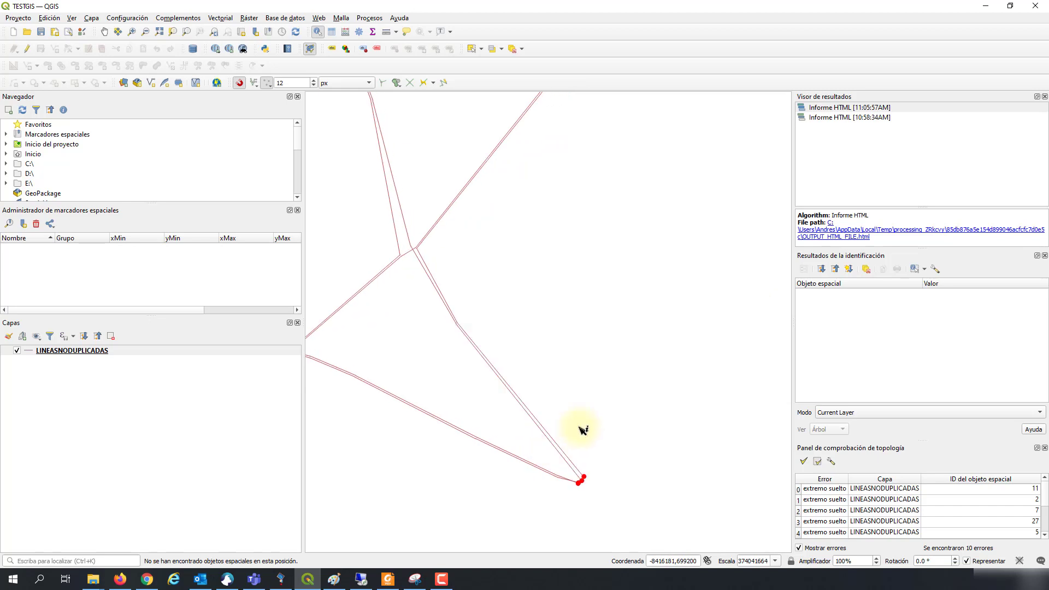
pyautogui.click(563, 448)
pyautogui.scroll(1, 564, 447)
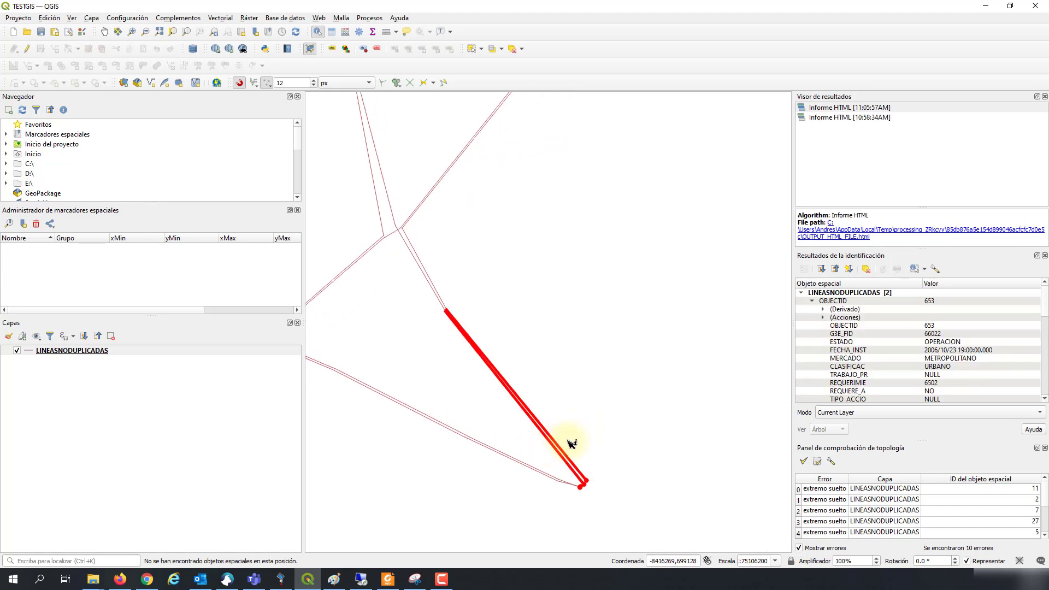
pyautogui.click(565, 443)
pyautogui.scroll(1, 565, 445)
pyautogui.click(564, 449)
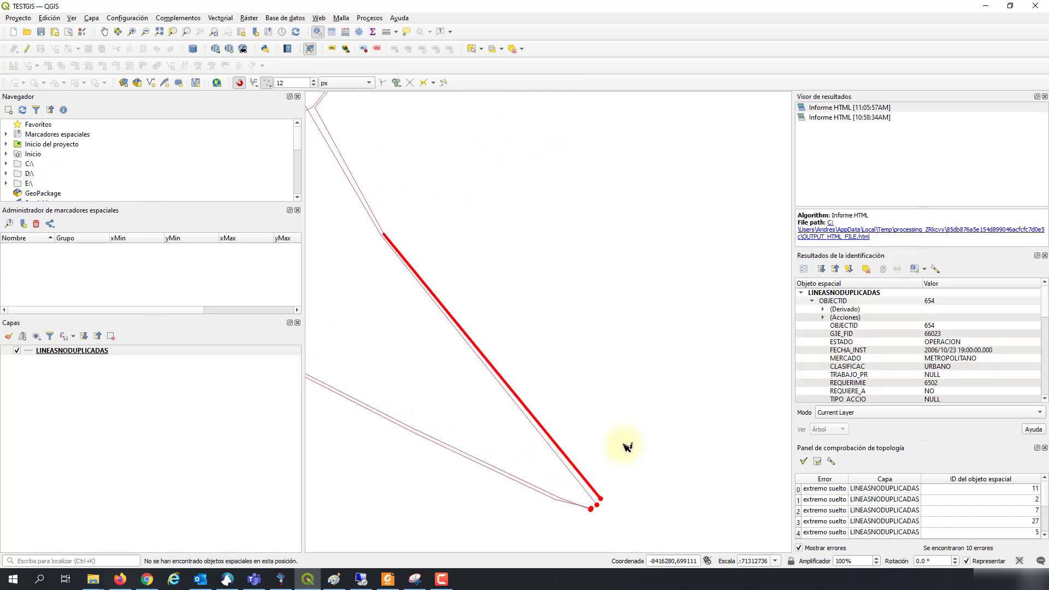
pyautogui.scroll(-5, 975, 355)
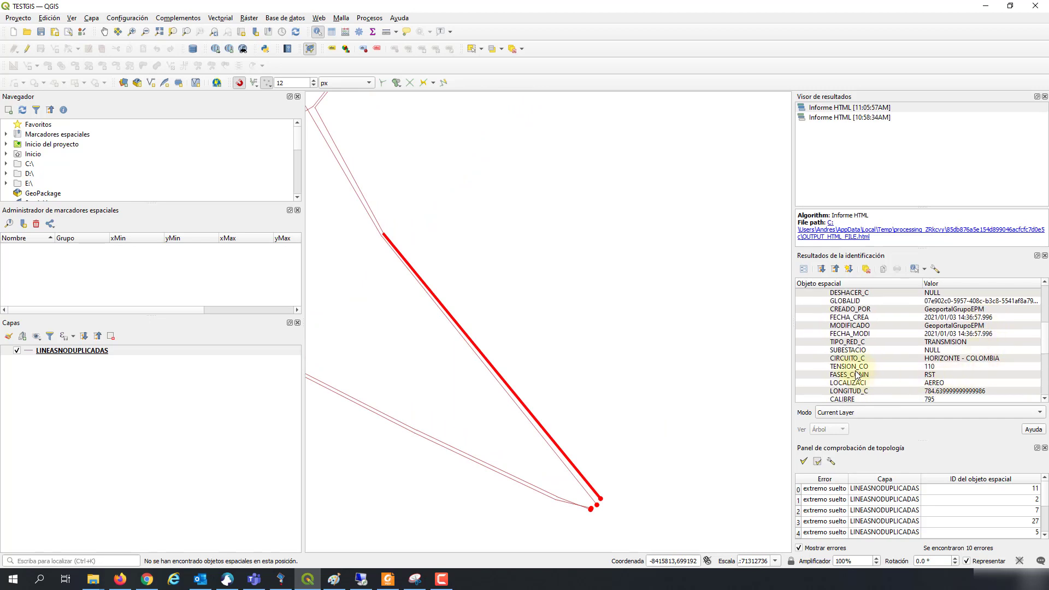
# Step: Open Select Features by Value for LINEASNODUPLICADAS from the attribute selection dropdown
pyautogui.click(481, 50)
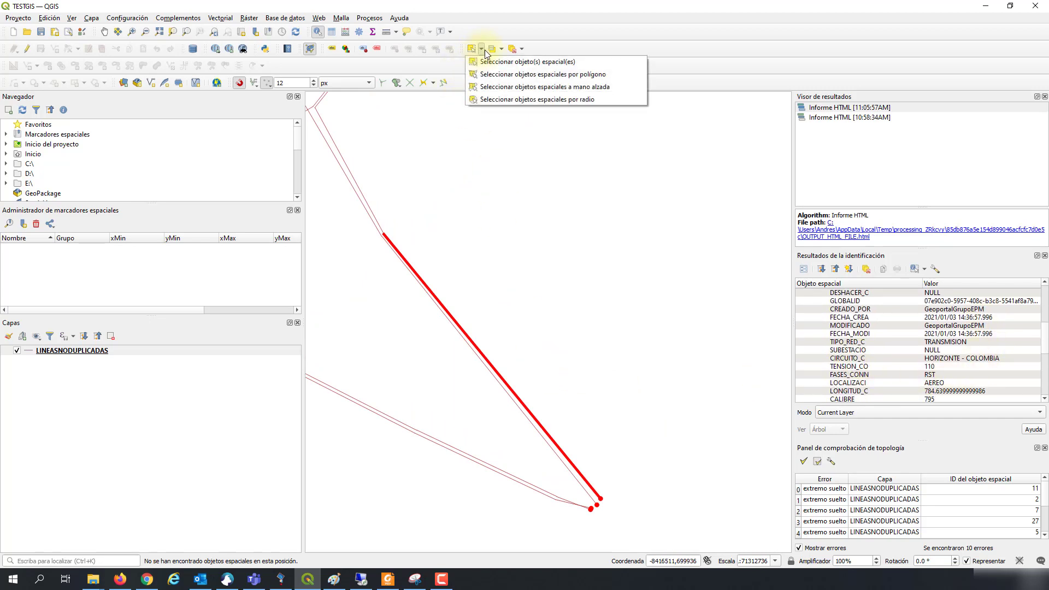
pyautogui.click(501, 49)
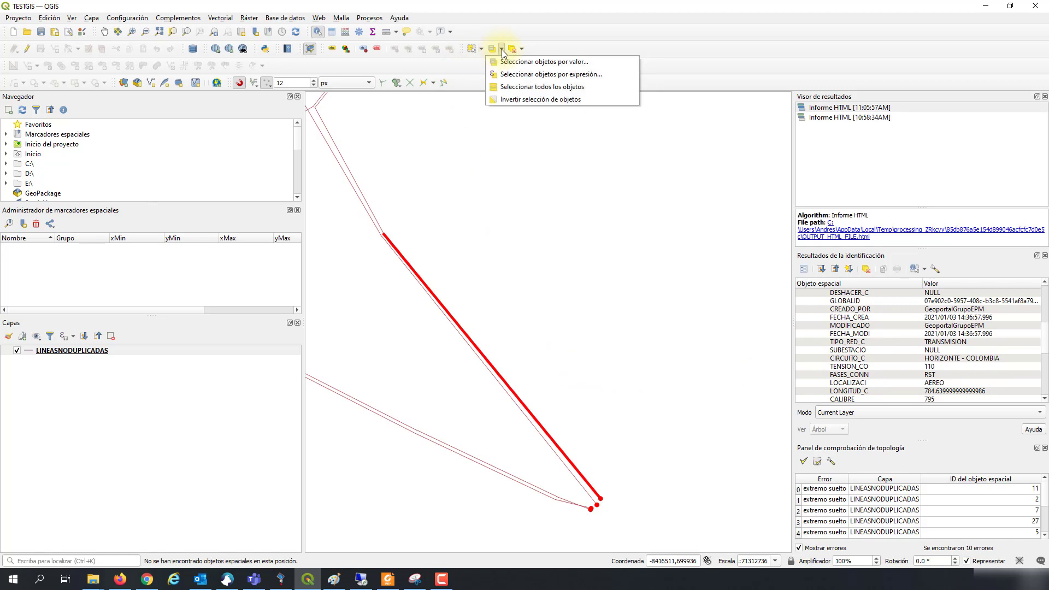
pyautogui.click(508, 61)
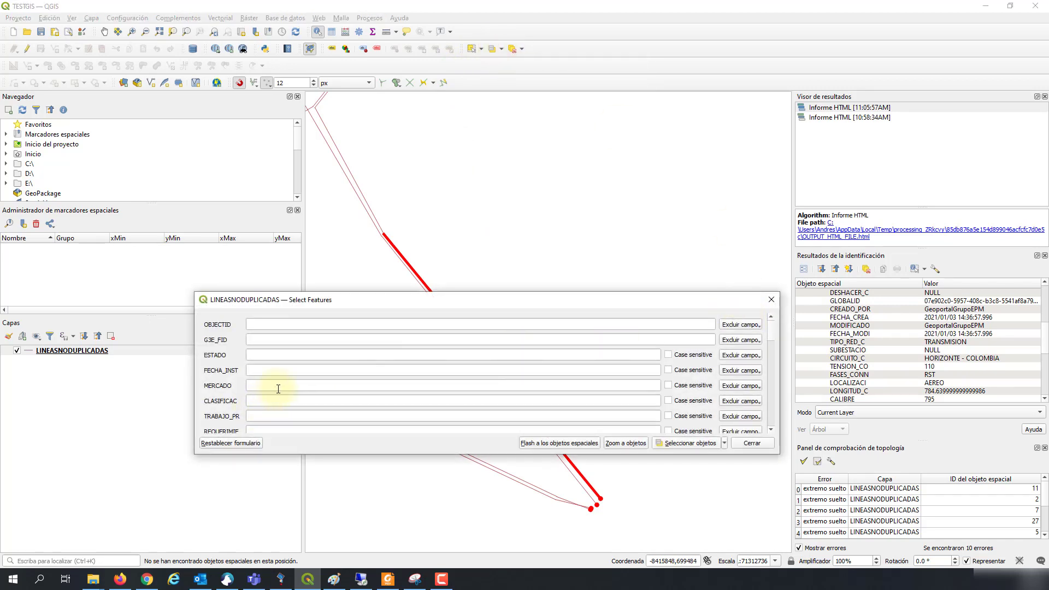
# Step: Select the lines whose CIRCUITO_C is HORIZONTE - COLOMBIA and close the form
pyautogui.scroll(-4, 278, 389)
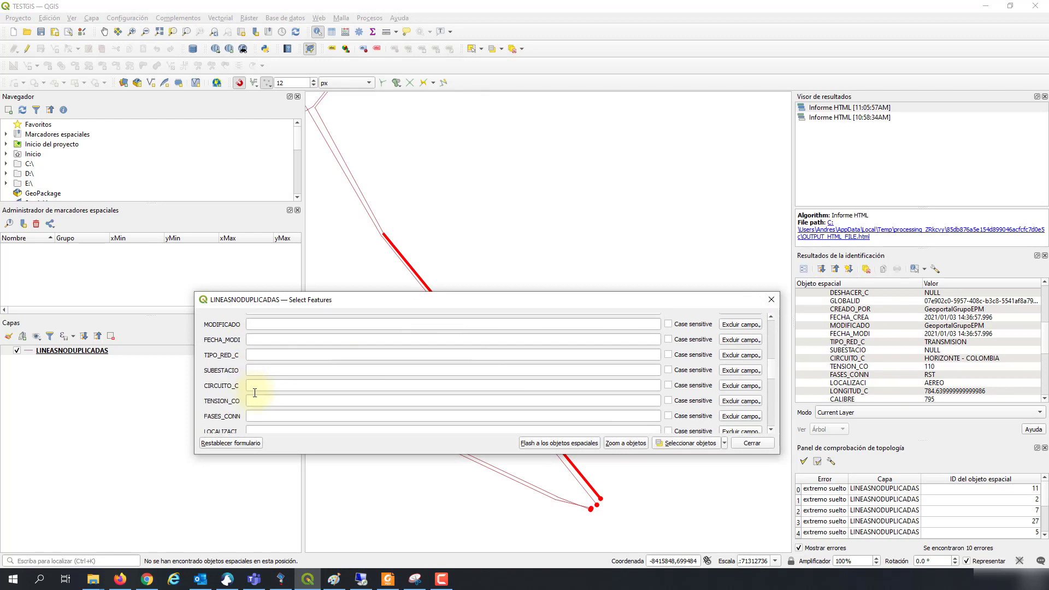
pyautogui.click(250, 386)
pyautogui.write('ho')
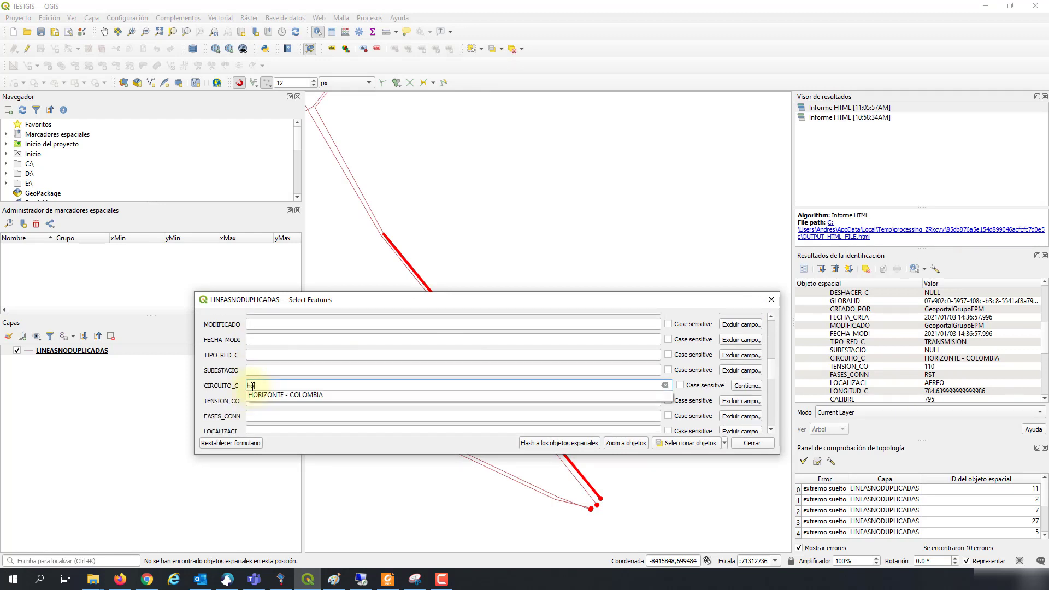
pyautogui.write('r')
pyautogui.click(269, 393)
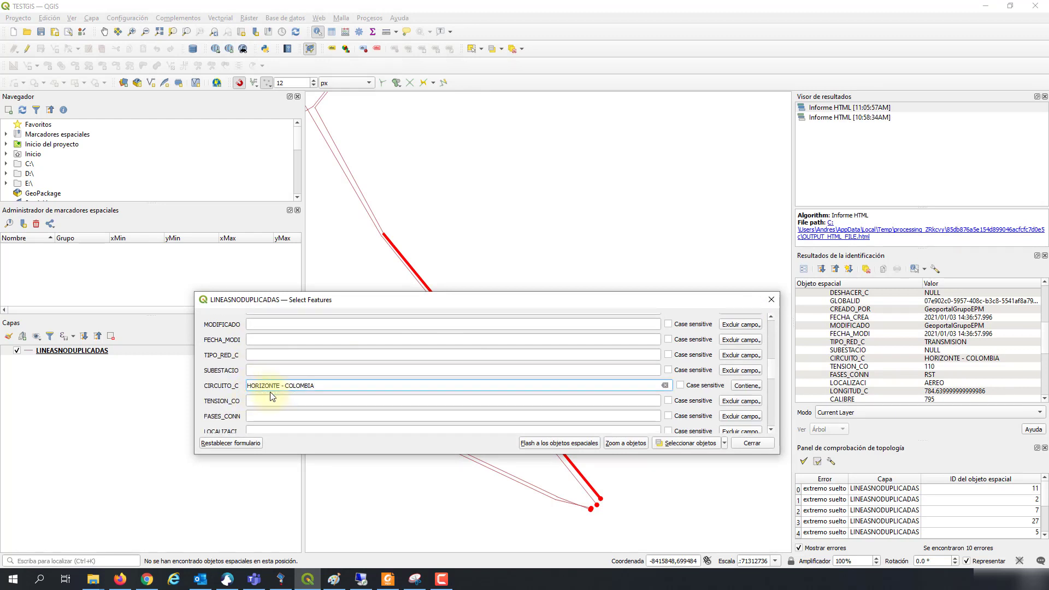
pyautogui.click(692, 444)
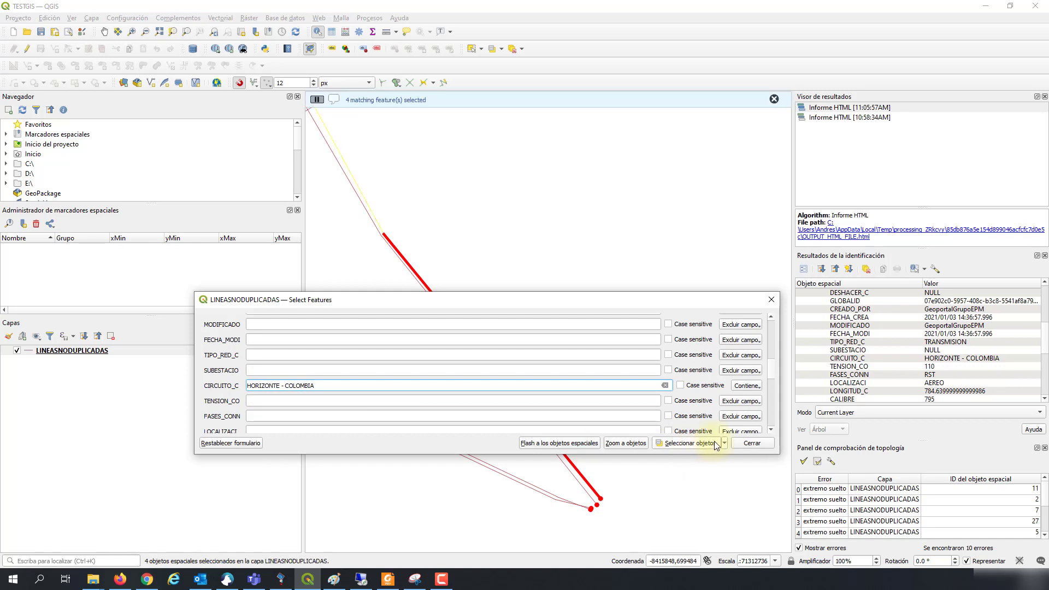
pyautogui.click(748, 443)
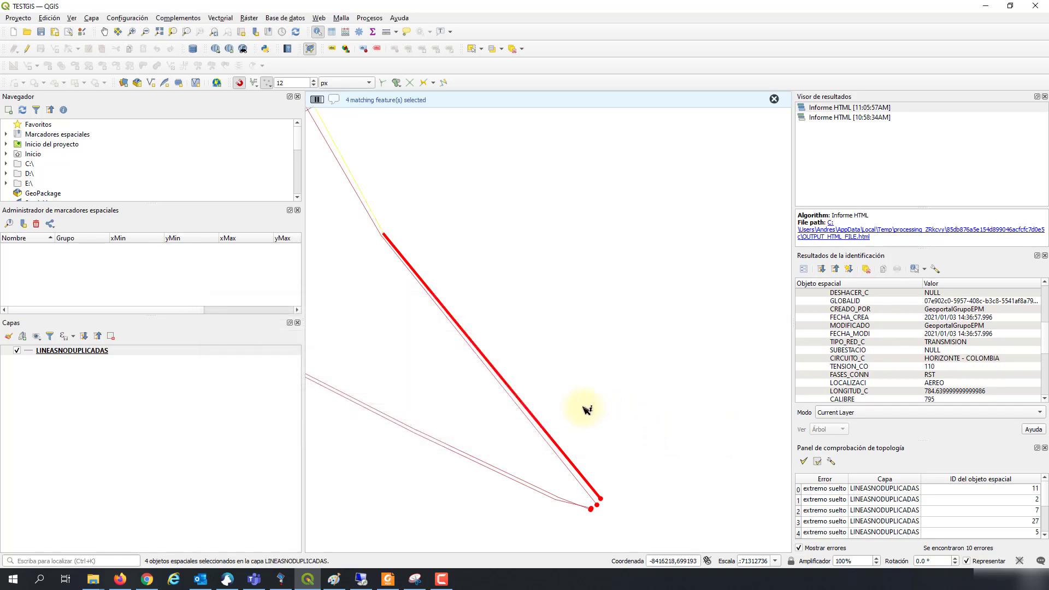
# Step: Zoom around the four selected lines and clear the identification results
pyautogui.scroll(-2, 586, 410)
pyautogui.scroll(1, 586, 410)
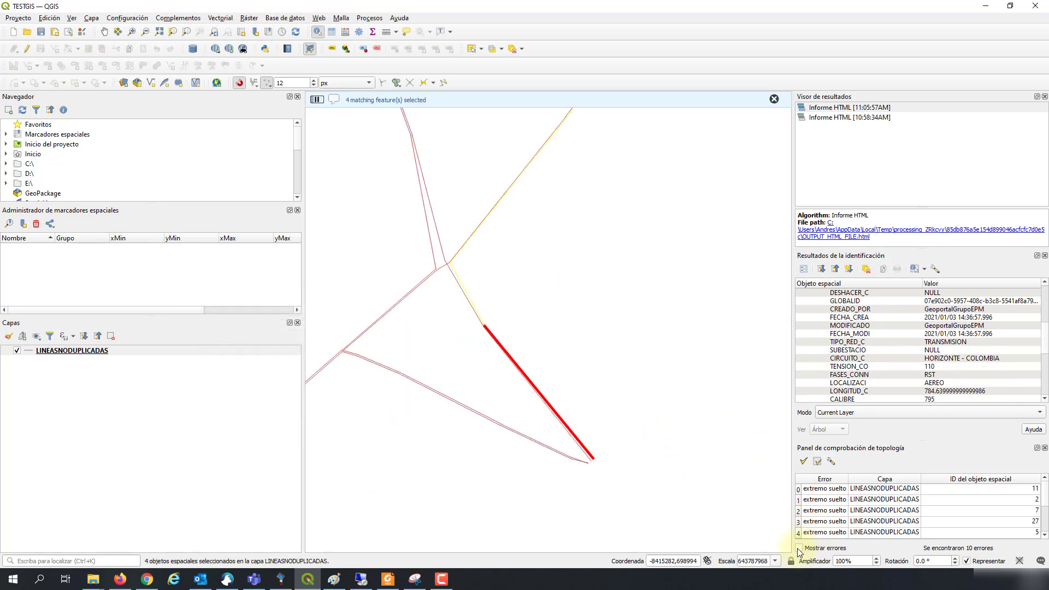
pyautogui.scroll(2, 526, 417)
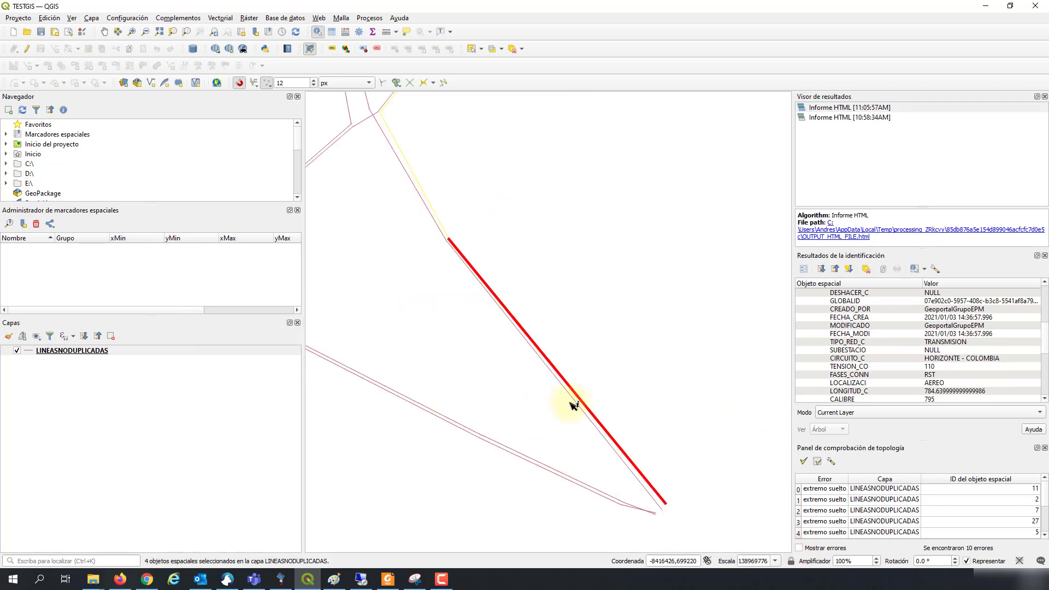
pyautogui.click(604, 396)
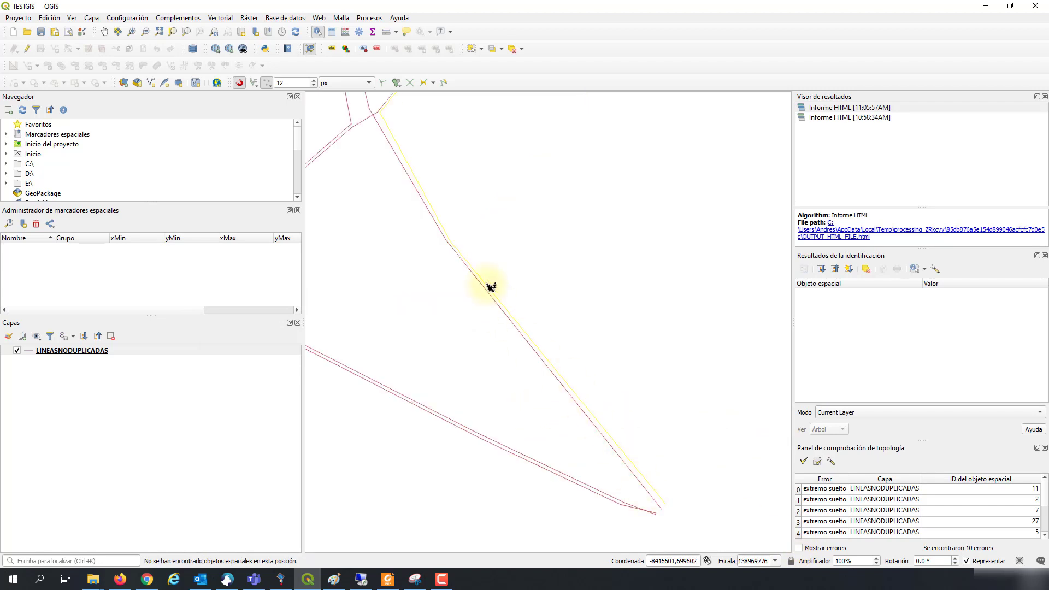
pyautogui.scroll(-2, 490, 285)
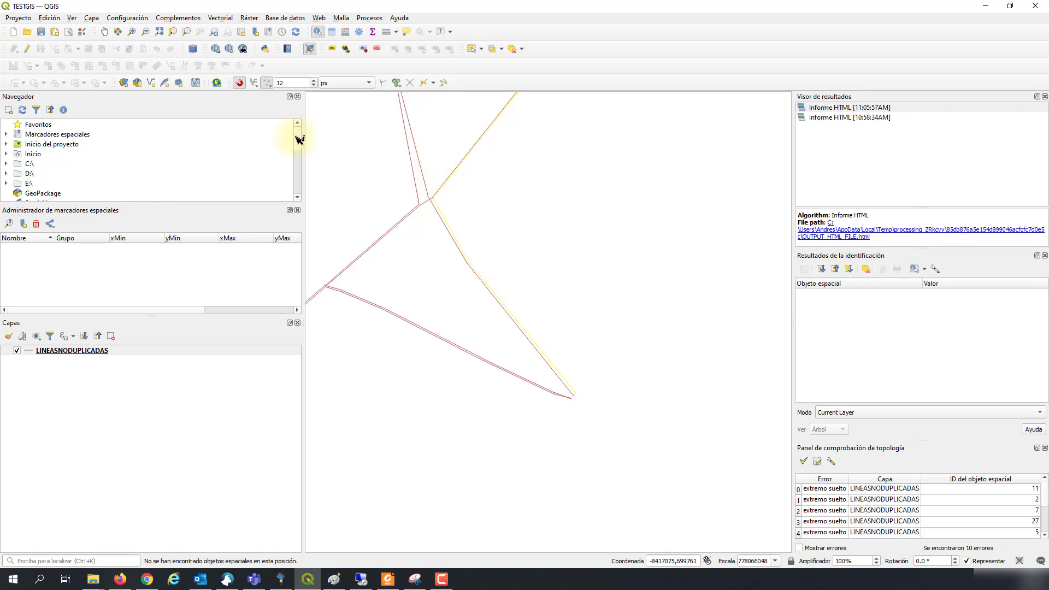
# Step: Enable editing and merge the four selected lines, keeping feature 28's (OBJECTID 3117) attributes
pyautogui.click(28, 50)
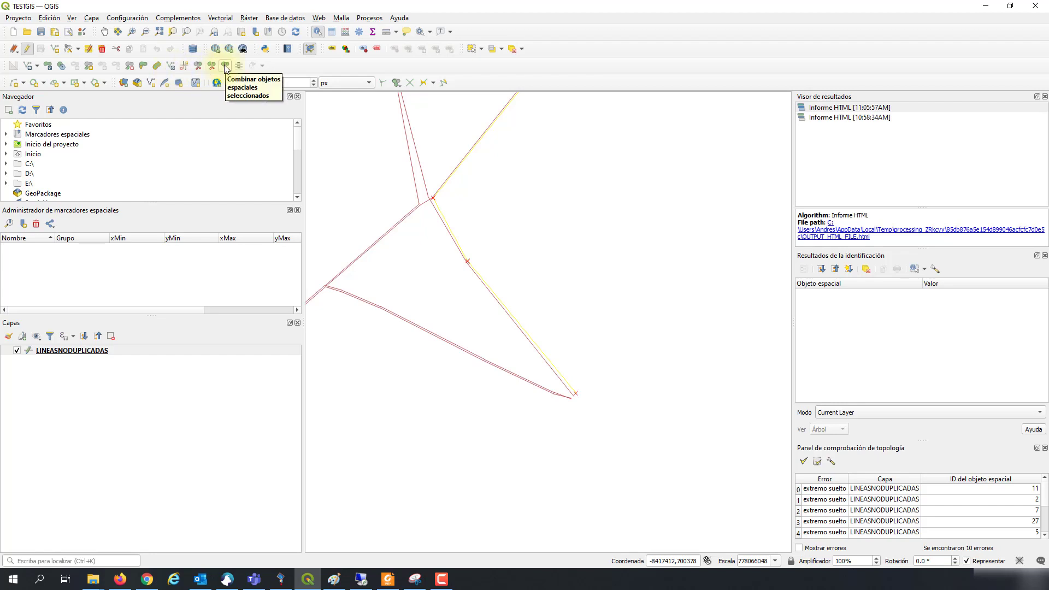
pyautogui.click(225, 67)
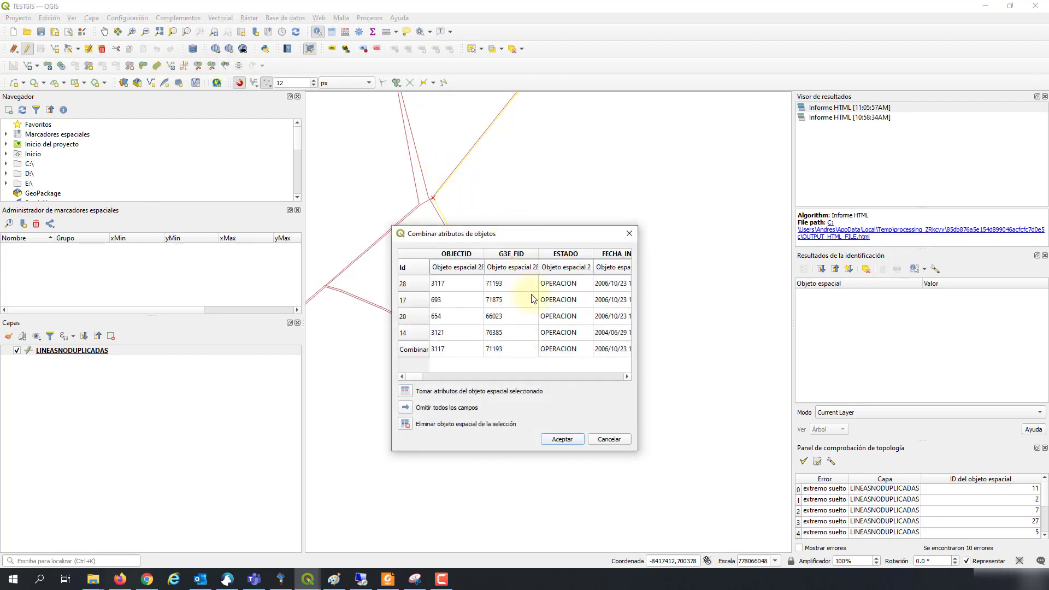
pyautogui.click(413, 289)
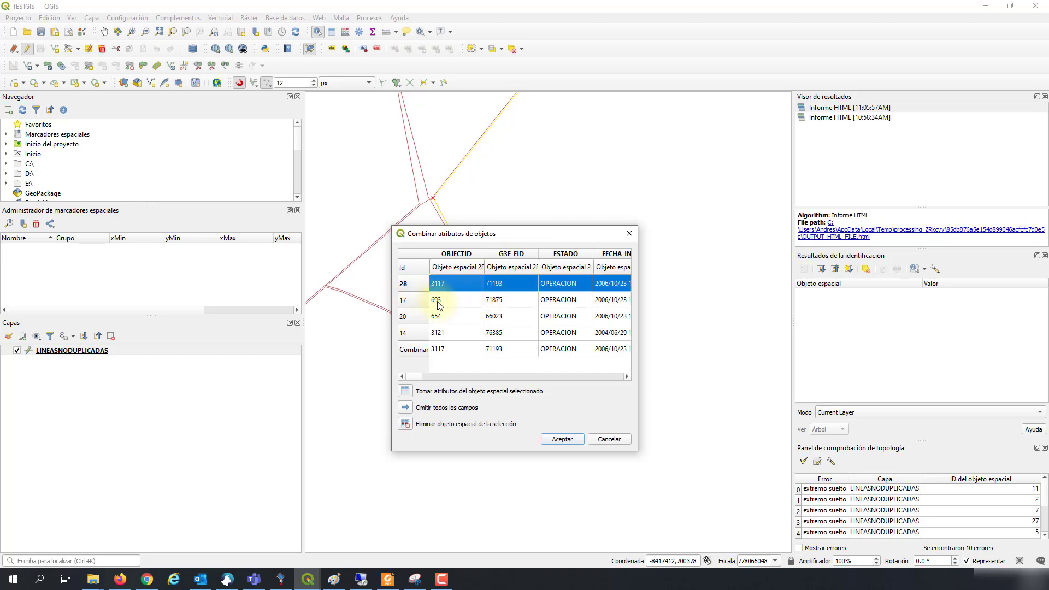
pyautogui.click(406, 391)
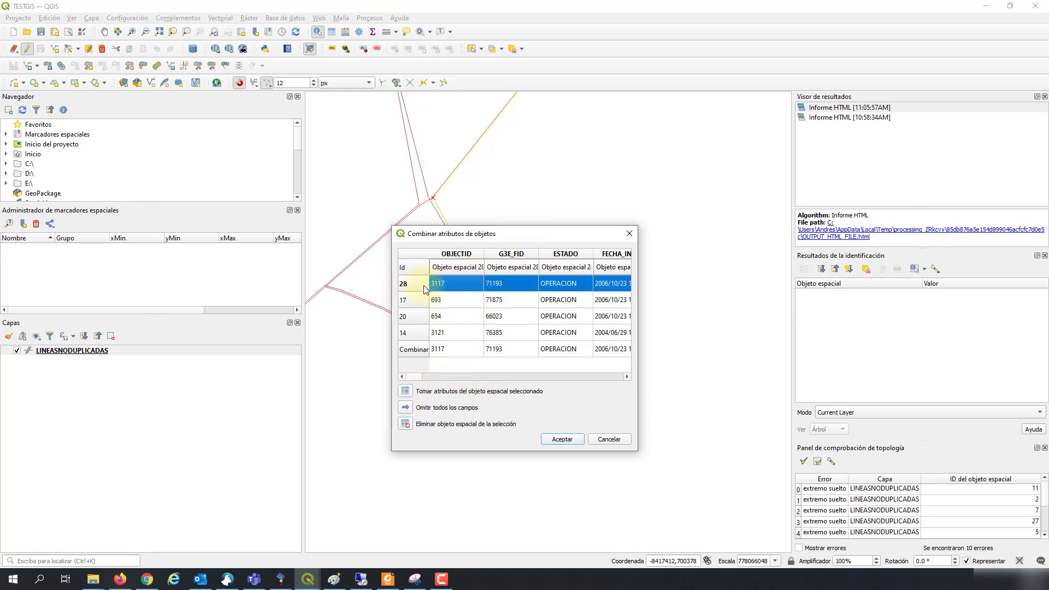
pyautogui.click(406, 391)
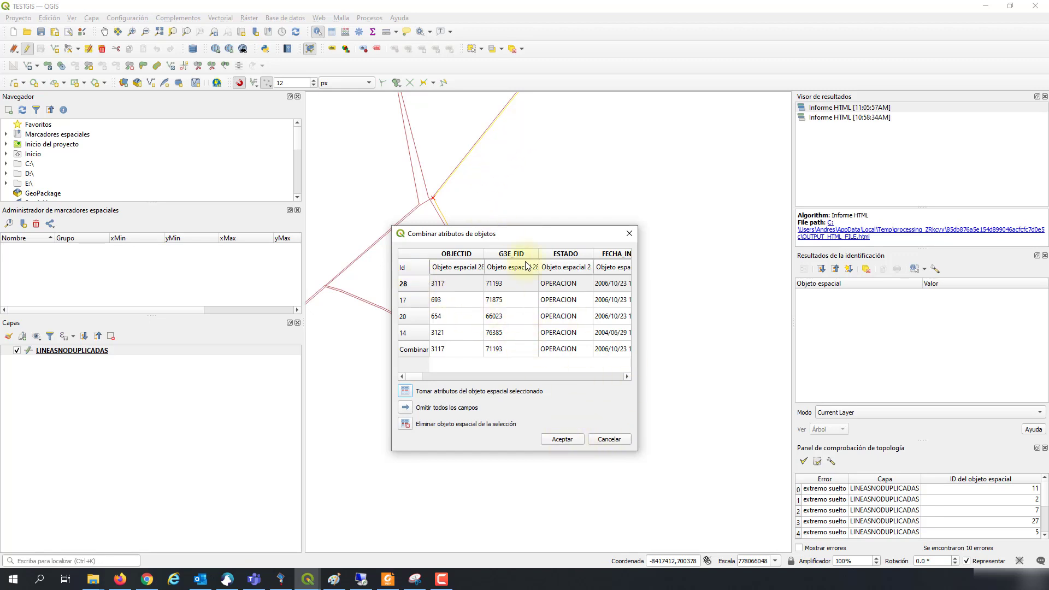
pyautogui.click(553, 441)
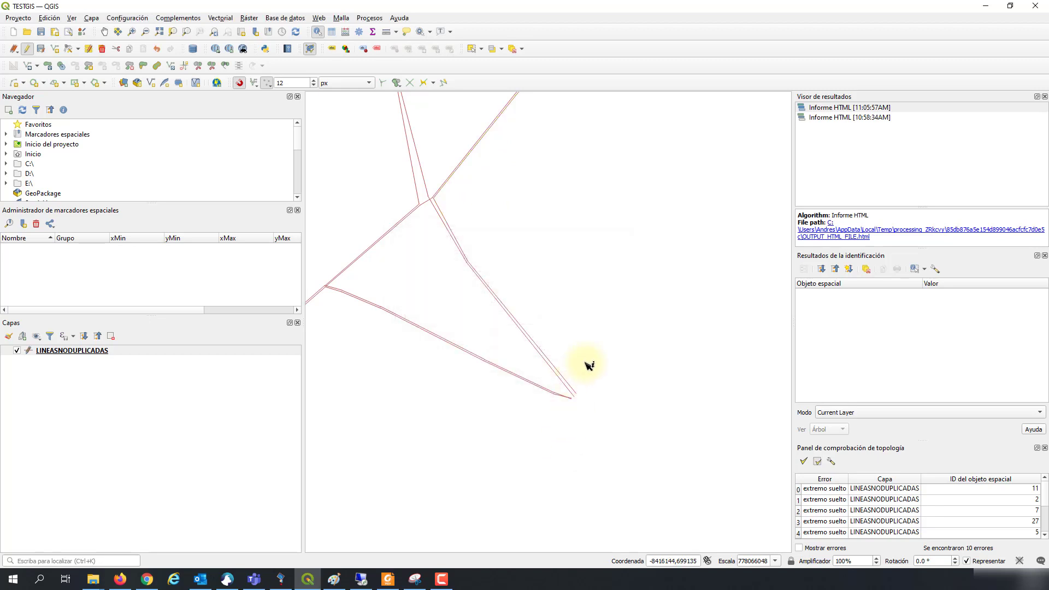
# Step: Identify the merged line to check its attributes
pyautogui.click(572, 384)
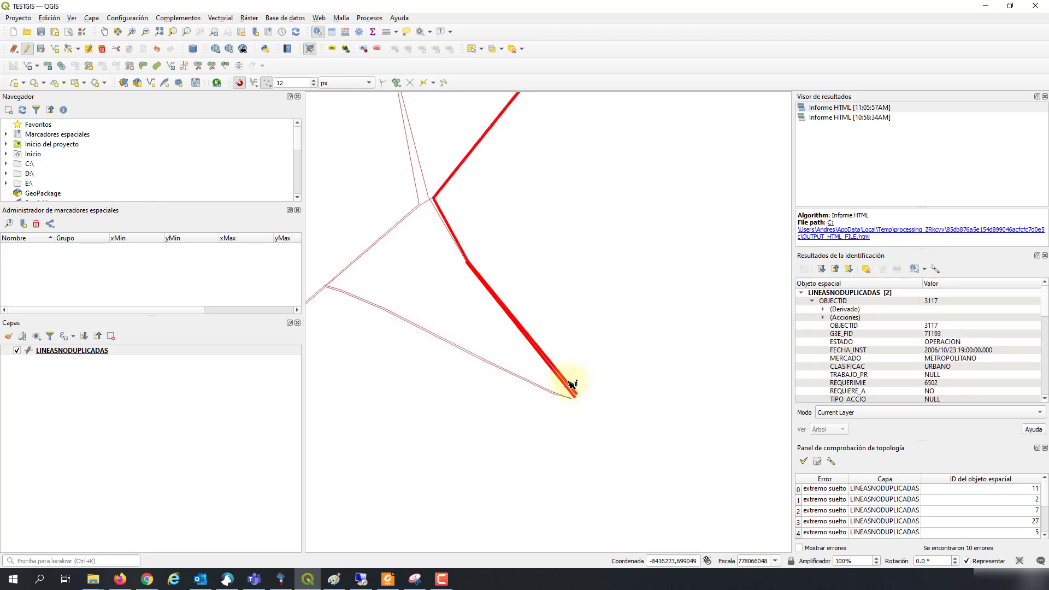
pyautogui.click(556, 373)
pyautogui.scroll(1, 568, 388)
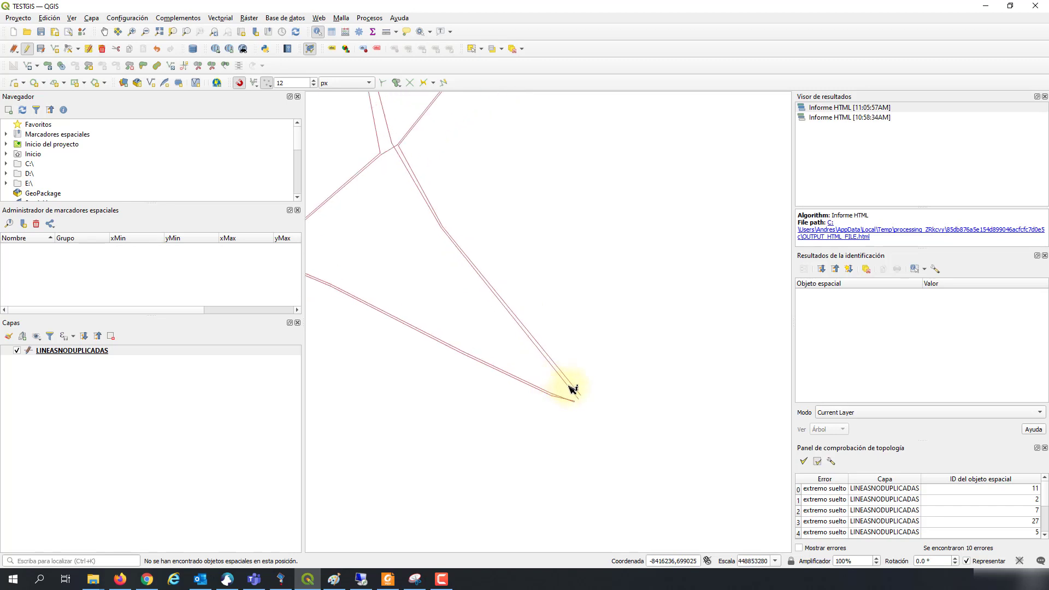
pyautogui.scroll(1, 573, 387)
pyautogui.click(581, 386)
pyautogui.scroll(-1, 578, 399)
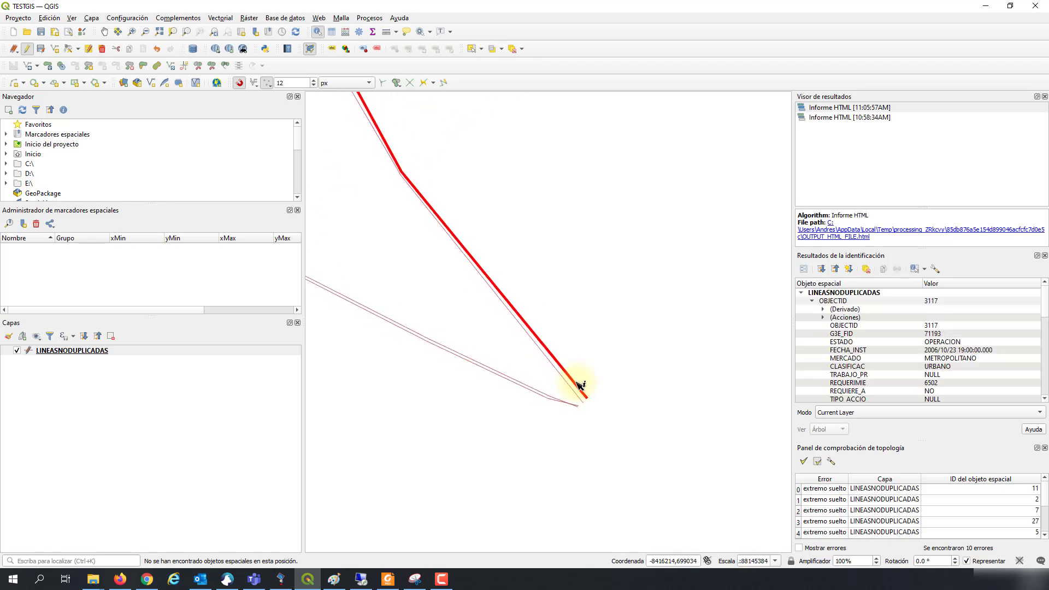
# Step: Pan along the merged line to view its upper and lower ends, then clear the results
pyautogui.moveTo(547, 247); pyautogui.dragTo(526, 429)
pyautogui.moveTo(523, 225); pyautogui.dragTo(485, 437)
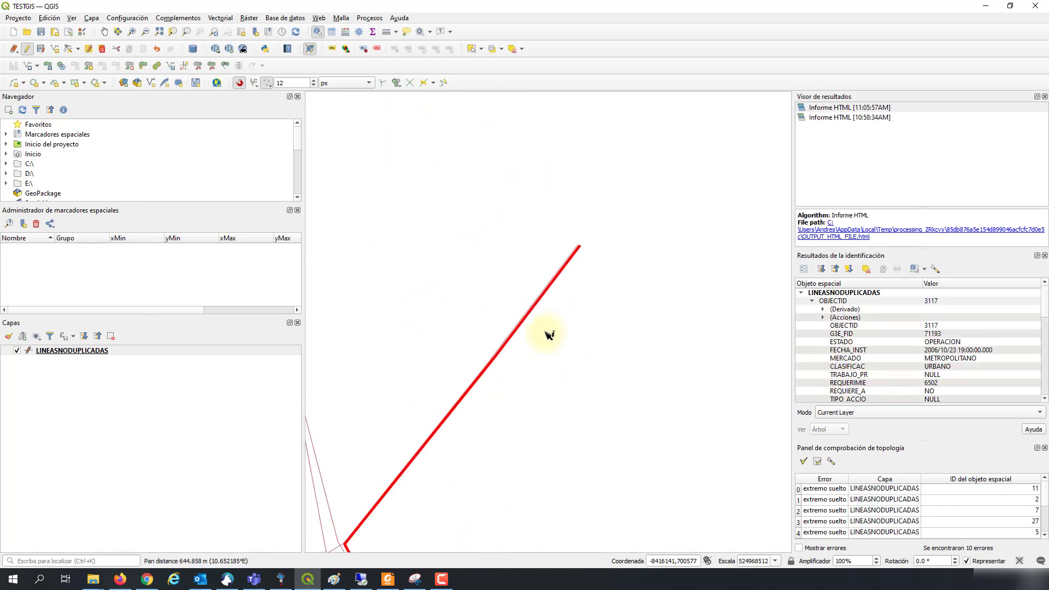
pyautogui.moveTo(477, 347); pyautogui.dragTo(466, 156)
pyautogui.moveTo(523, 498); pyautogui.dragTo(549, 230)
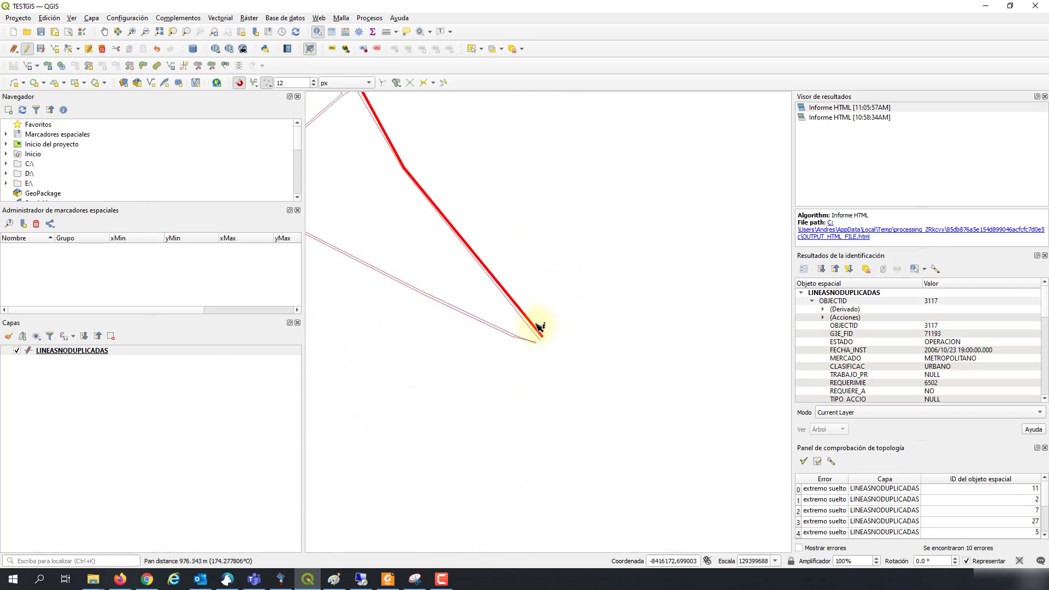
pyautogui.moveTo(545, 331); pyautogui.dragTo(570, 377)
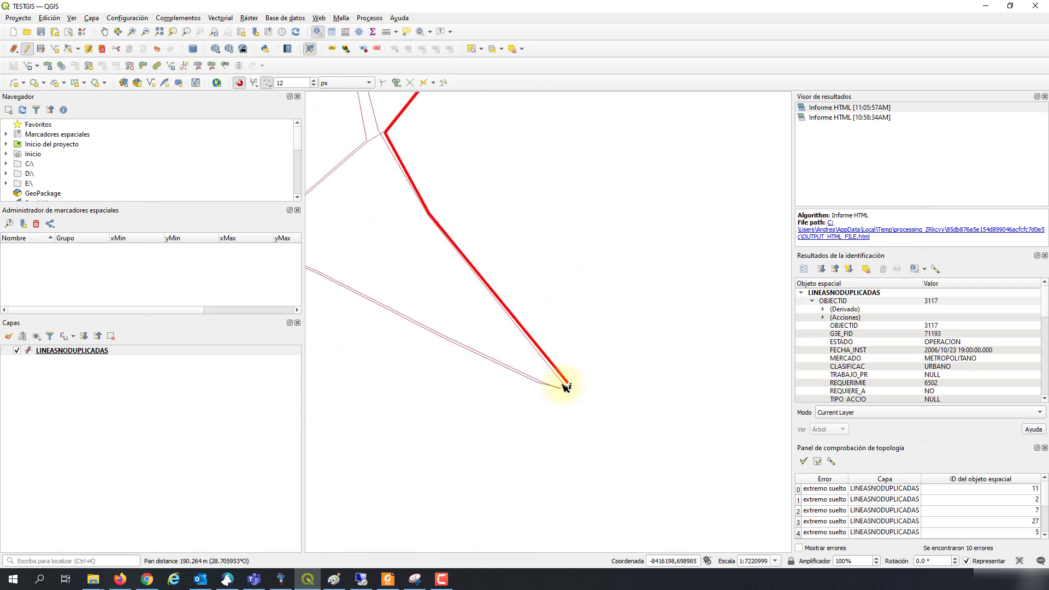
pyautogui.click(588, 394)
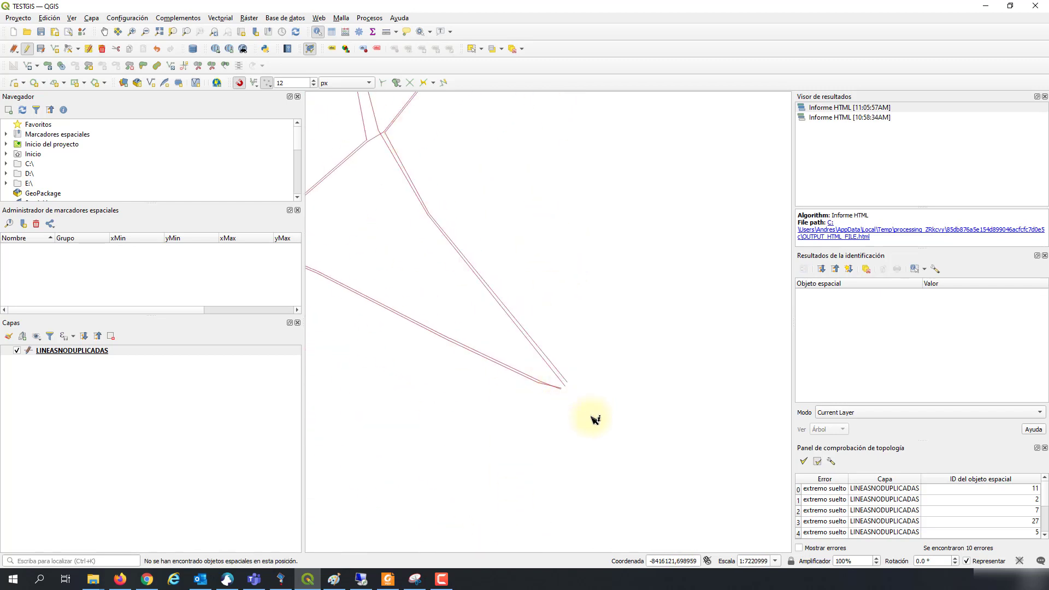
# Step: Inspect another line's attributes, clear them, and zoom out to the whole network
pyautogui.click(566, 385)
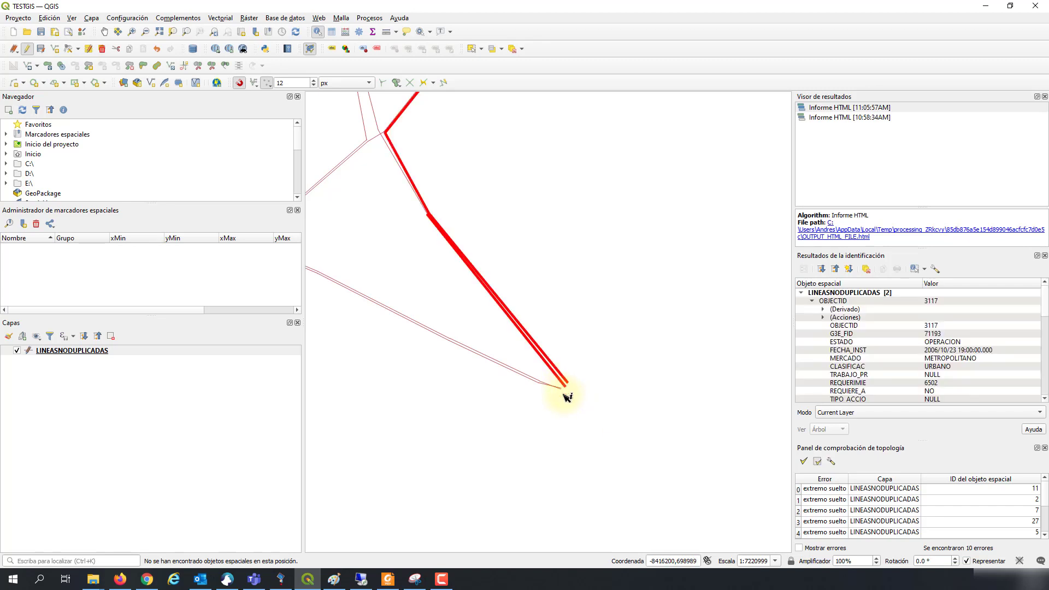
pyautogui.scroll(3, 562, 388)
pyautogui.click(683, 393)
pyautogui.scroll(-5, 639, 422)
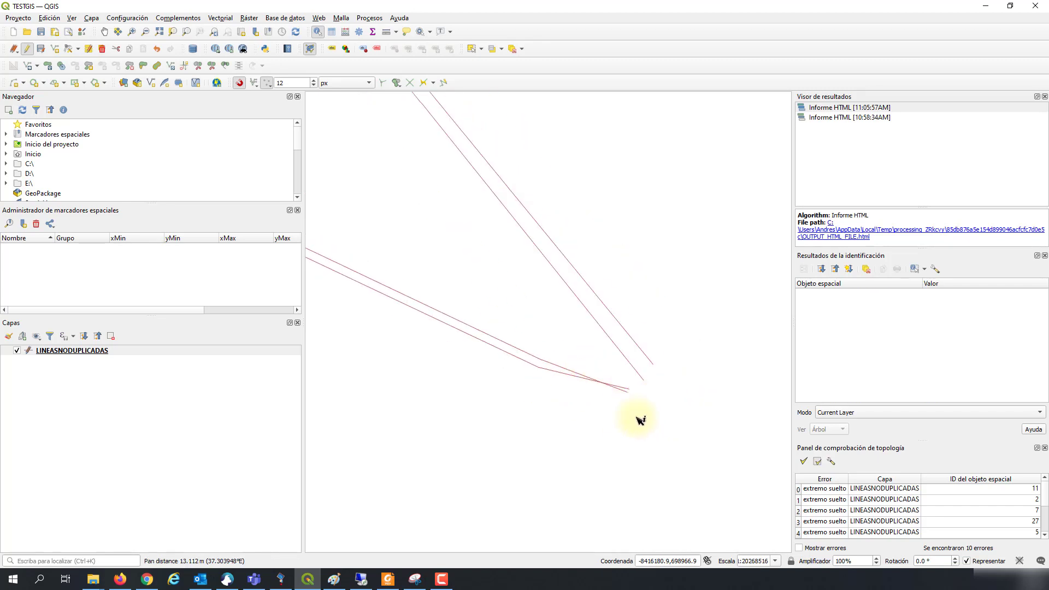
pyautogui.scroll(3, 581, 421)
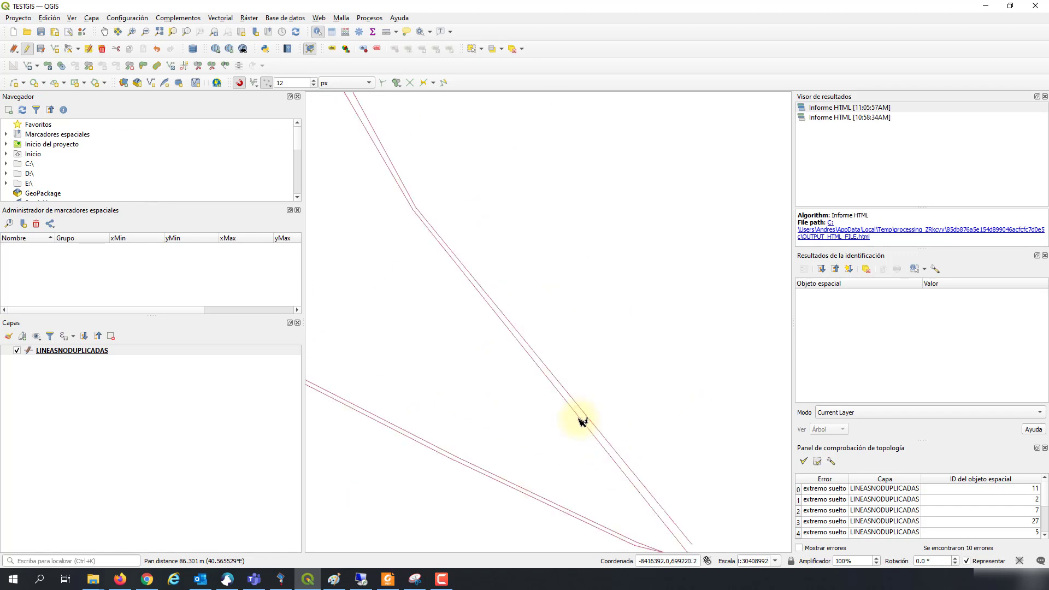
pyautogui.scroll(-3, 578, 417)
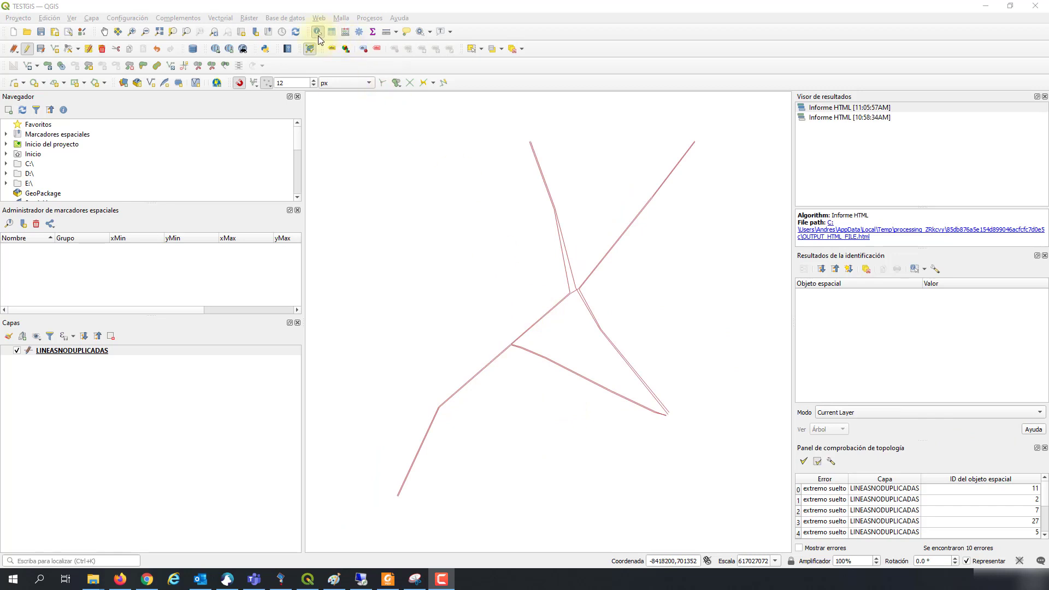
# Step: With Select Features, select neighbouring network lines one at a time, then clear the selection
pyautogui.click(342, 46)
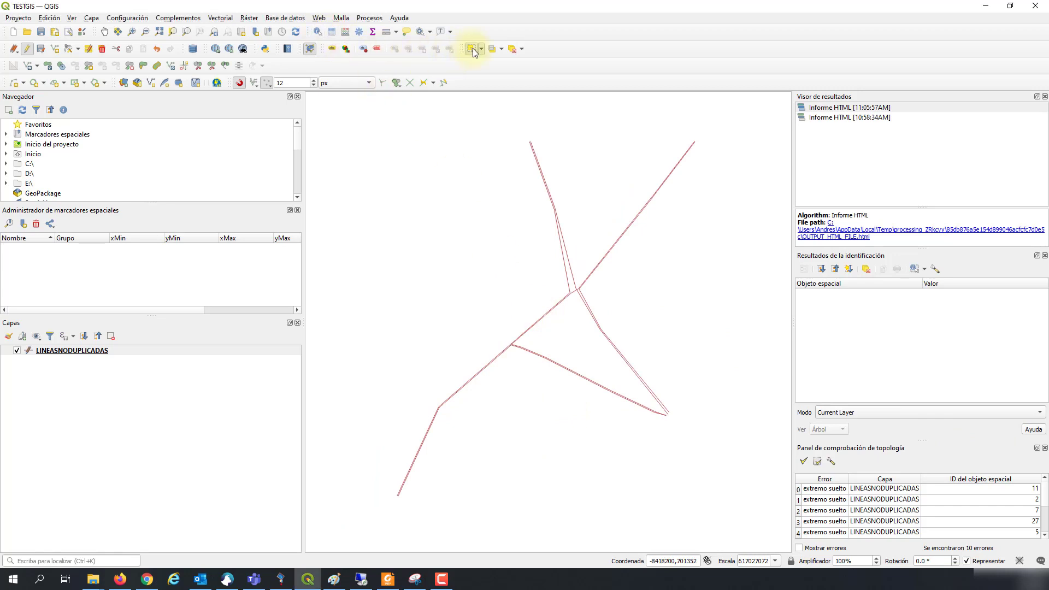
pyautogui.click(566, 305)
pyautogui.click(569, 288)
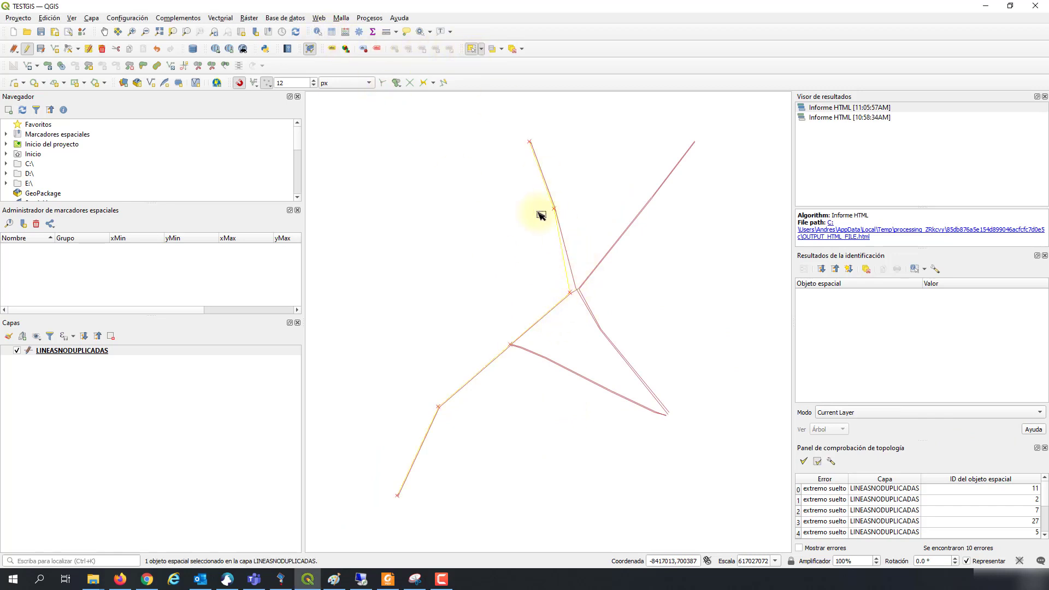
pyautogui.scroll(1, 571, 268)
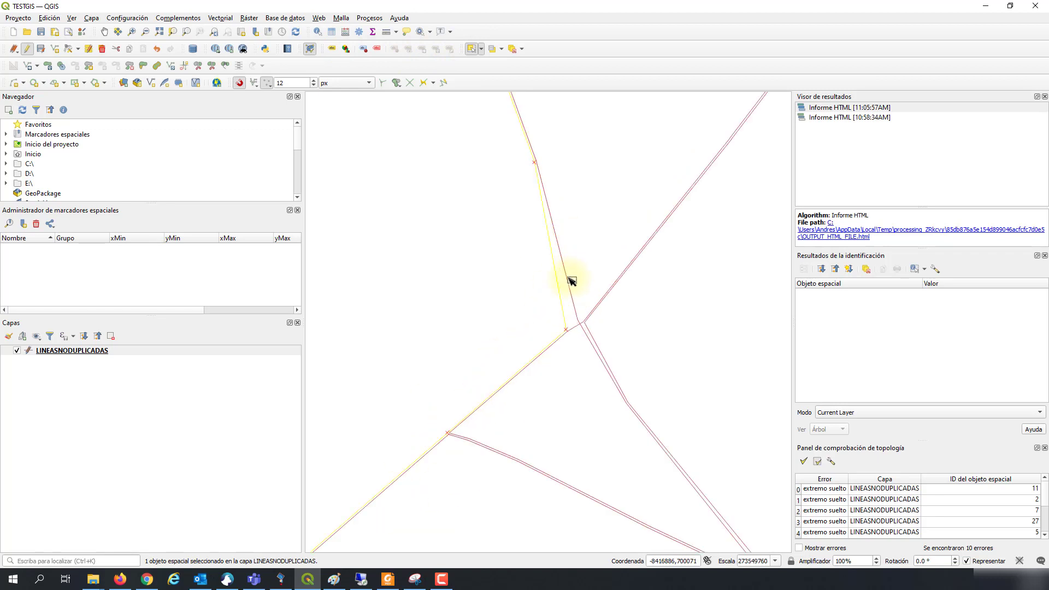
pyautogui.click(567, 279)
pyautogui.scroll(-1, 674, 405)
pyautogui.moveTo(658, 378); pyautogui.dragTo(616, 314)
pyautogui.scroll(1, 571, 326)
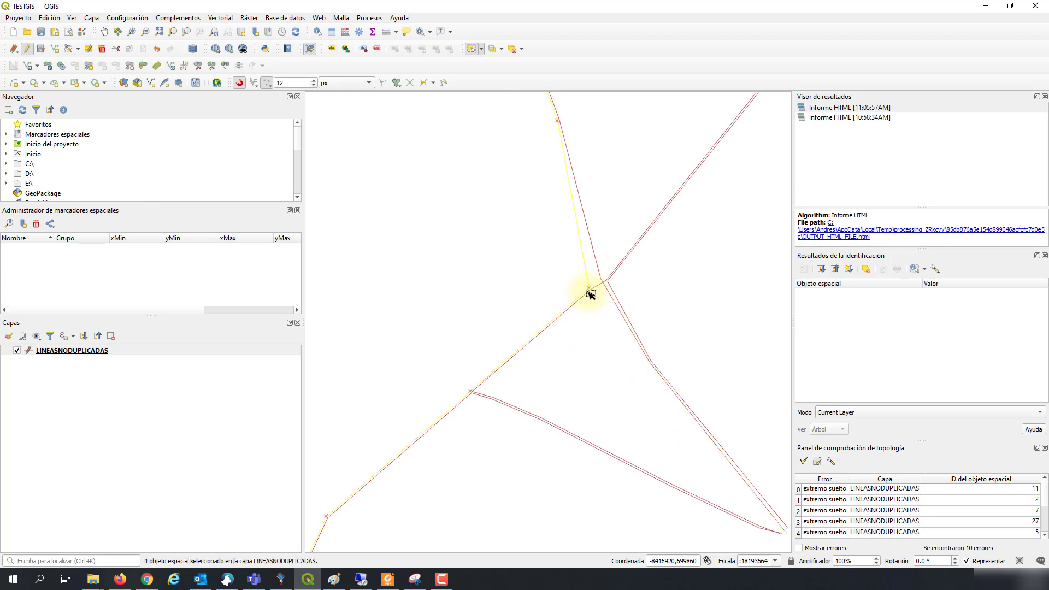
pyautogui.click(595, 304)
# Step: Select lines around the central and upper junctions, recentre the network, and deselect everything
pyautogui.click(589, 298)
pyautogui.click(601, 292)
pyautogui.moveTo(645, 483); pyautogui.dragTo(541, 377)
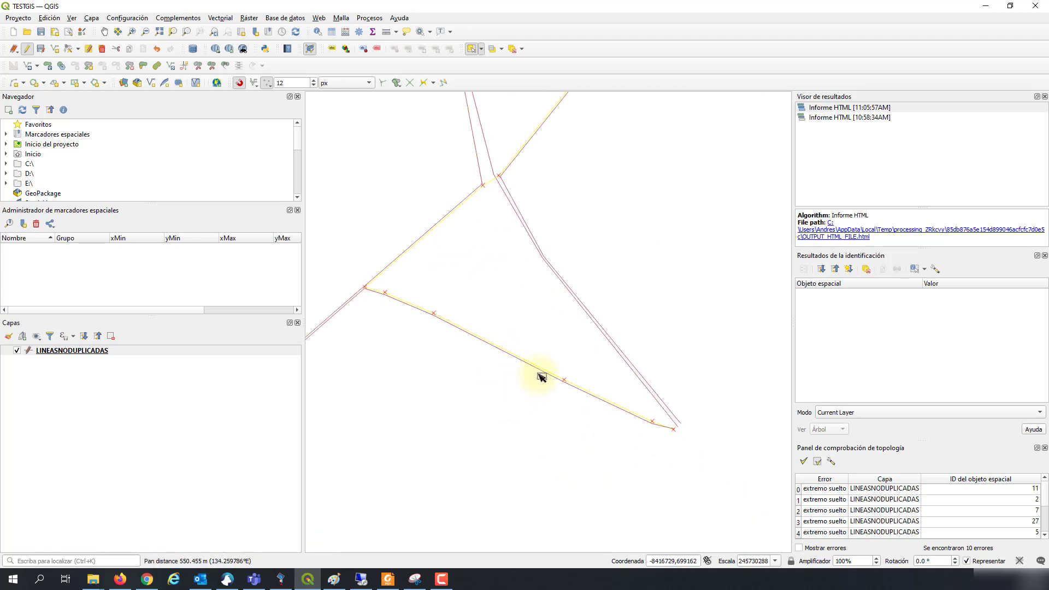
pyautogui.click(627, 356)
pyautogui.moveTo(574, 217); pyautogui.dragTo(554, 405)
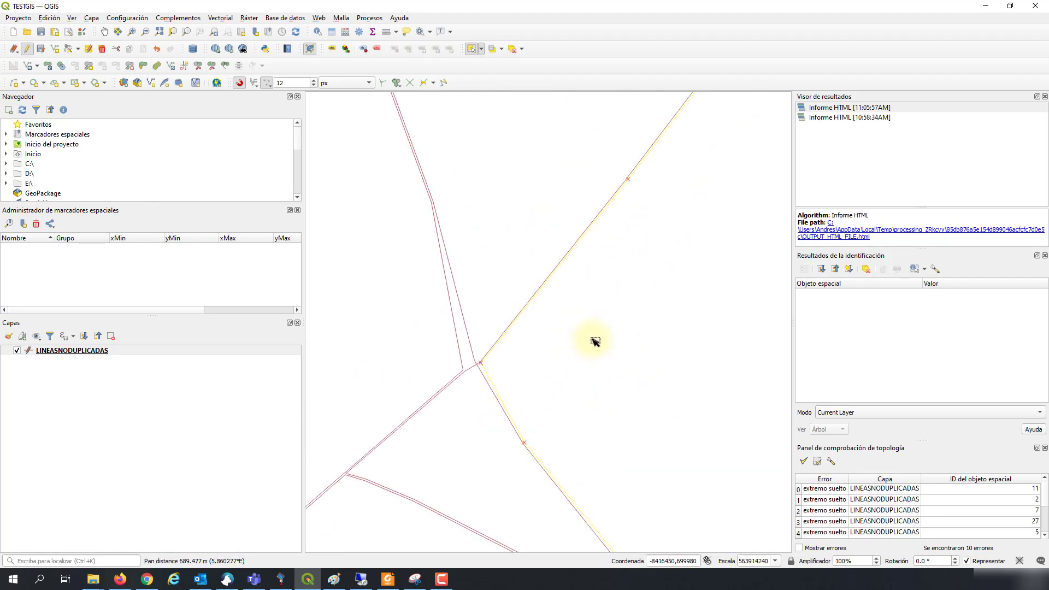
pyautogui.scroll(-1, 592, 339)
pyautogui.moveTo(643, 331); pyautogui.dragTo(662, 223)
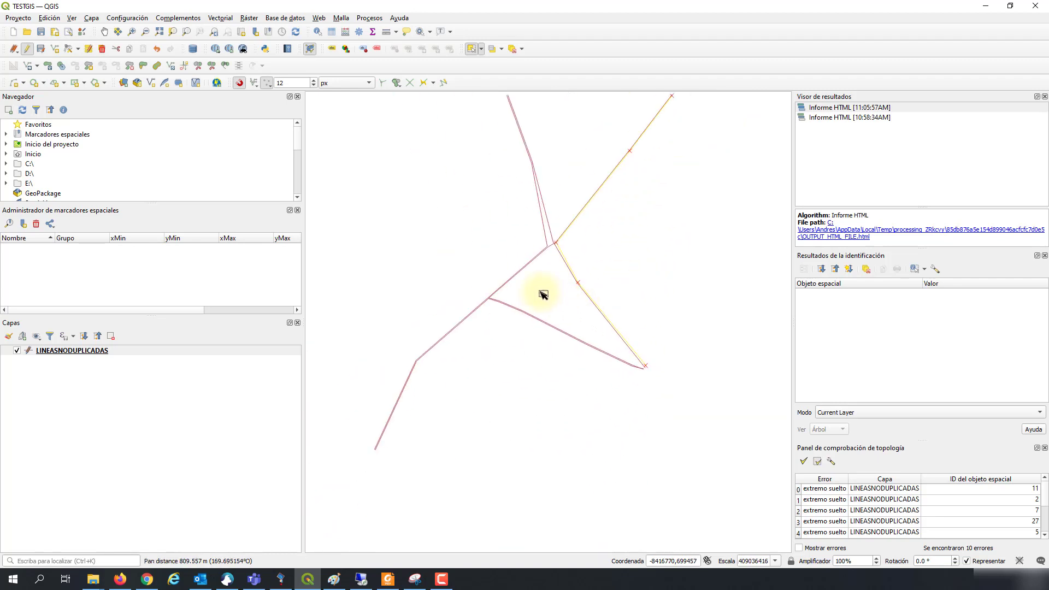
pyautogui.moveTo(636, 303); pyautogui.dragTo(615, 354)
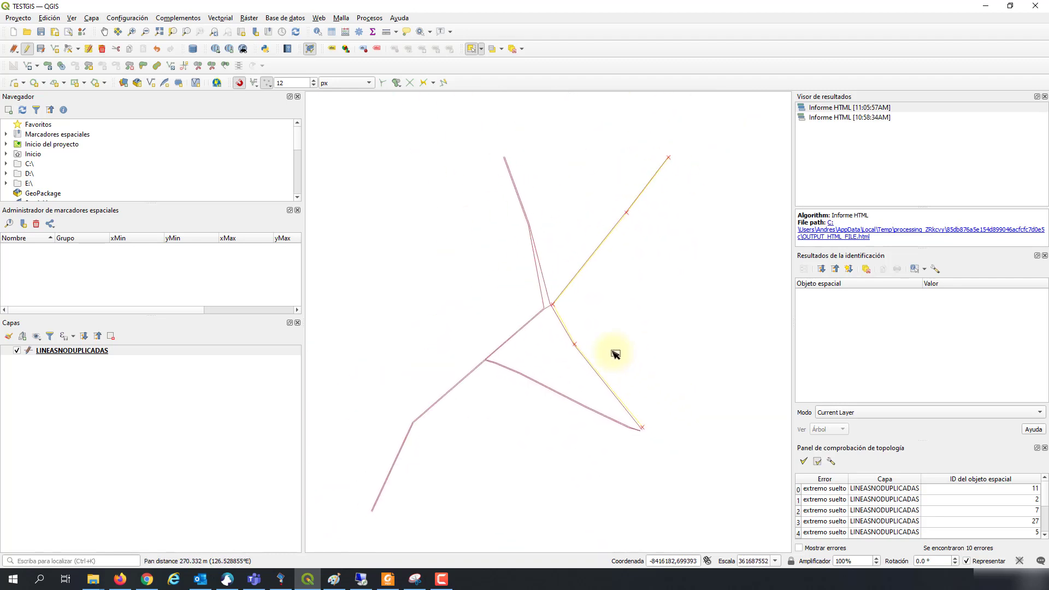
pyautogui.click(623, 482)
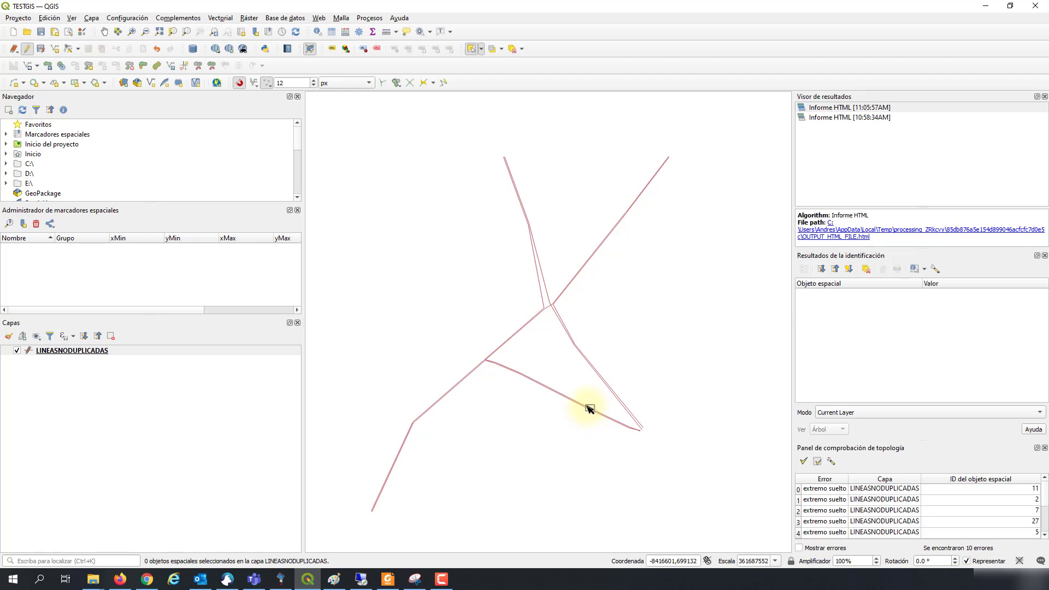
# Step: Stop editing LINEASNODUPLICADAS keeping the changes, save the TESTGIS project, and select the layer
pyautogui.click(27, 48)
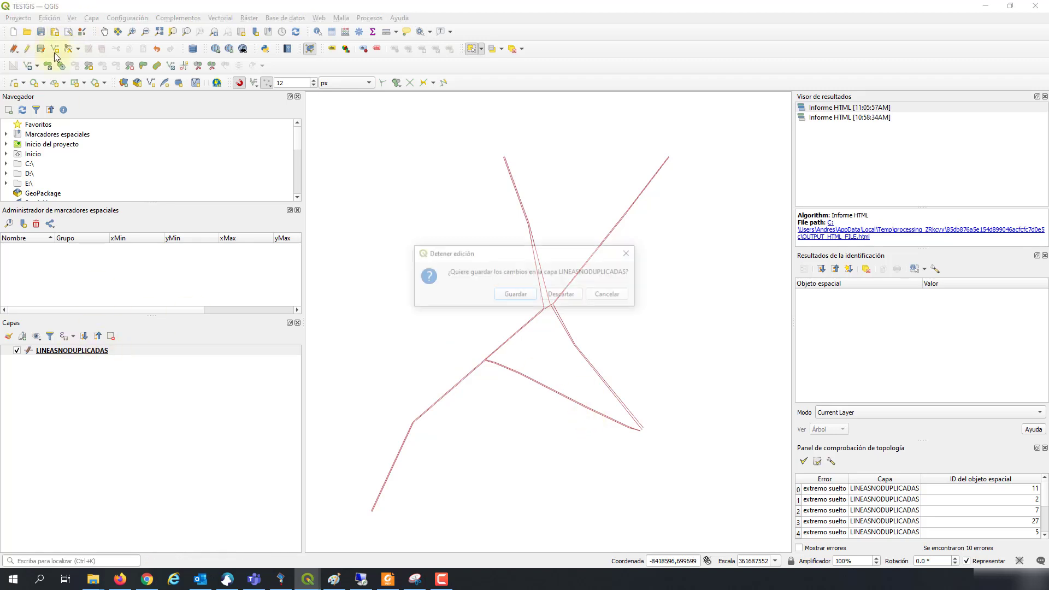
pyautogui.click(519, 298)
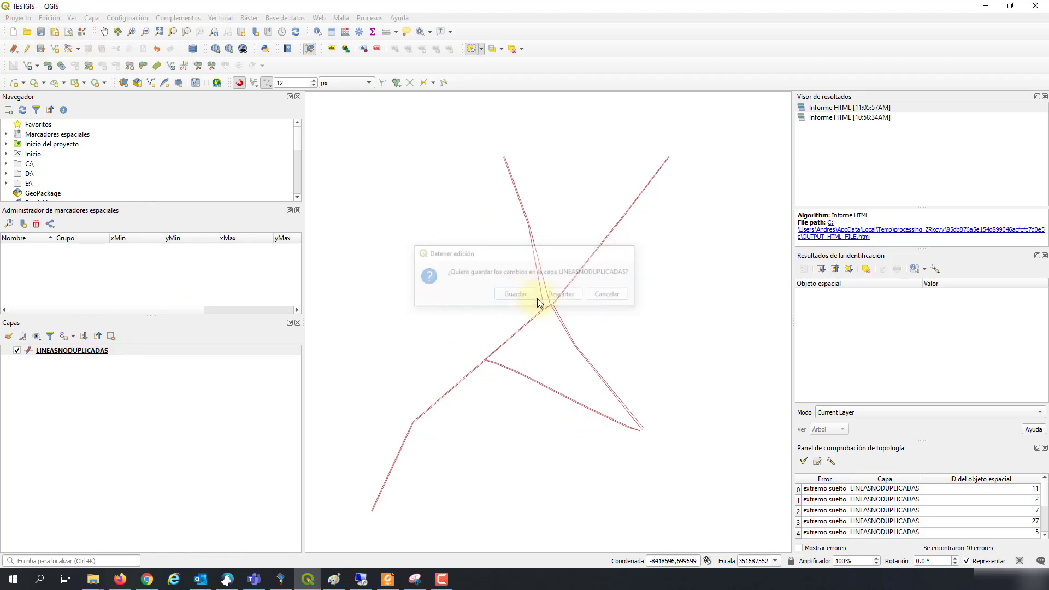
pyautogui.click(40, 33)
pyautogui.click(84, 350)
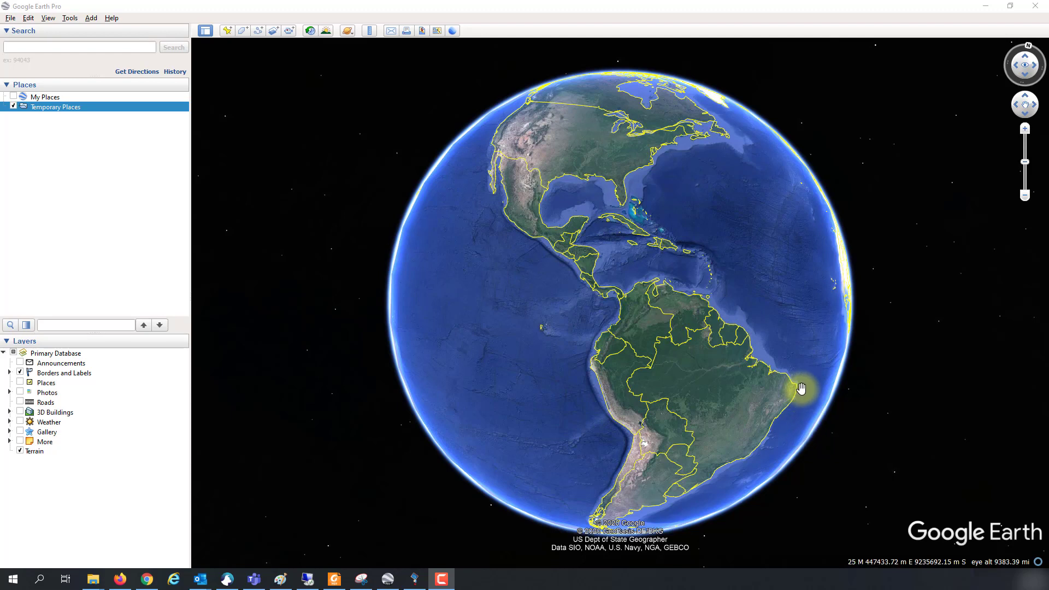
# Step: Import LINEASNODUPLICADAS.shp into Google Earth Pro and choose to create a new style template
pyautogui.click(12, 18)
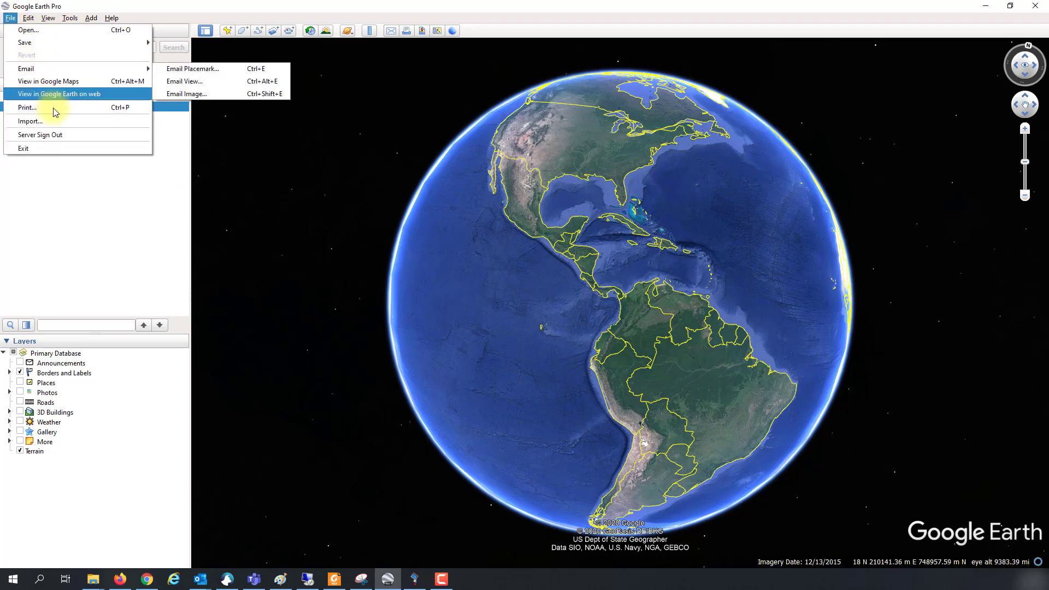
pyautogui.click(50, 121)
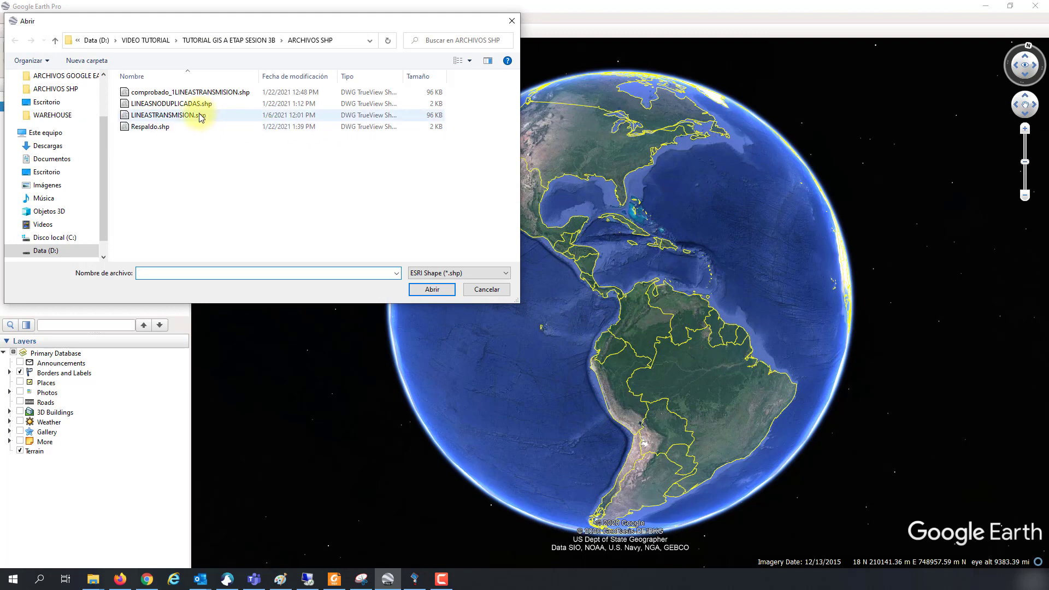
pyautogui.click(180, 104)
pyautogui.click(429, 290)
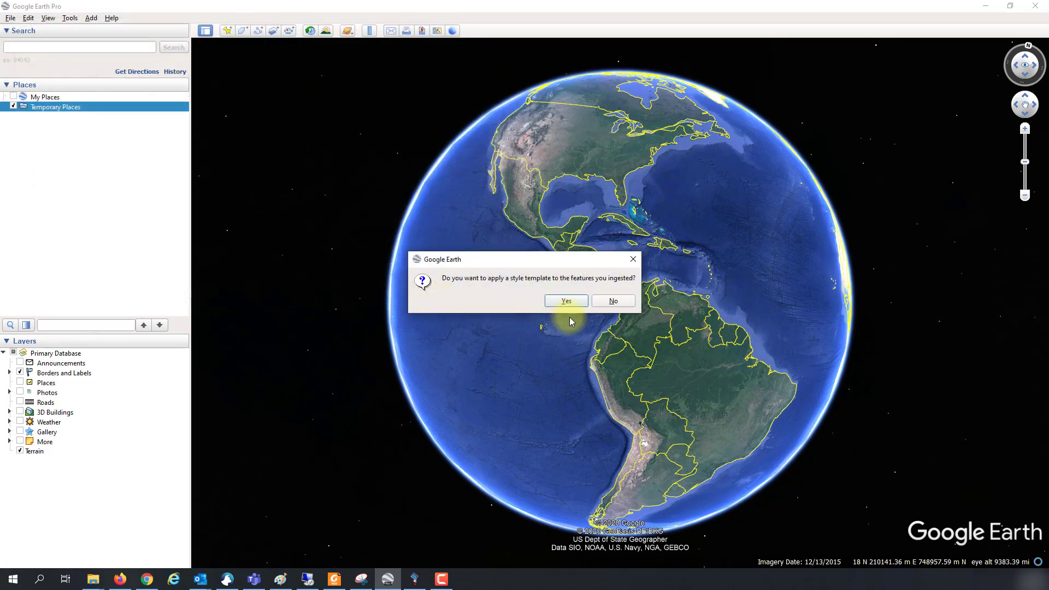
pyautogui.click(566, 301)
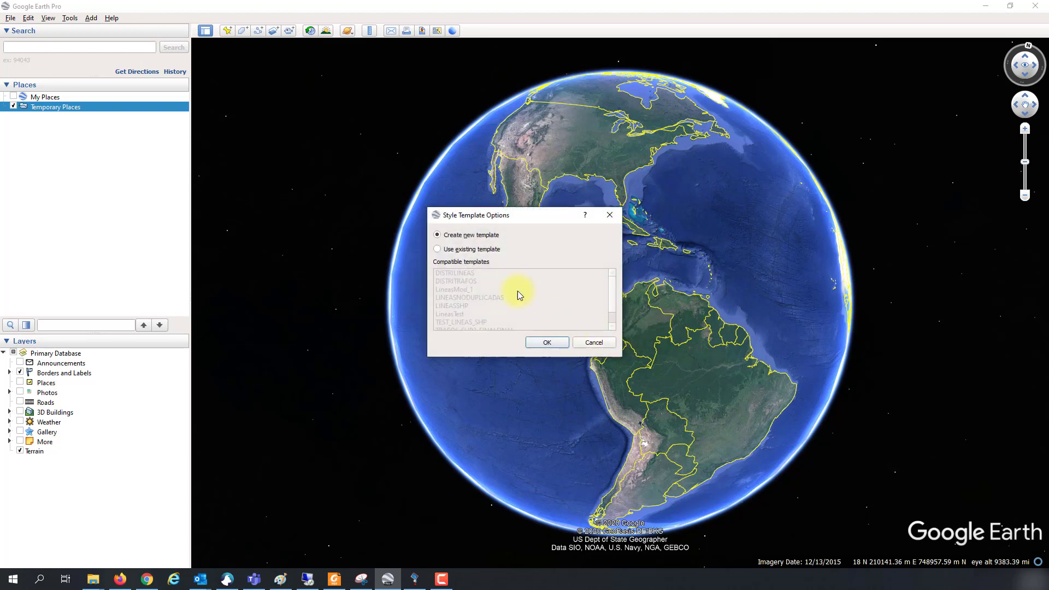
pyautogui.click(537, 343)
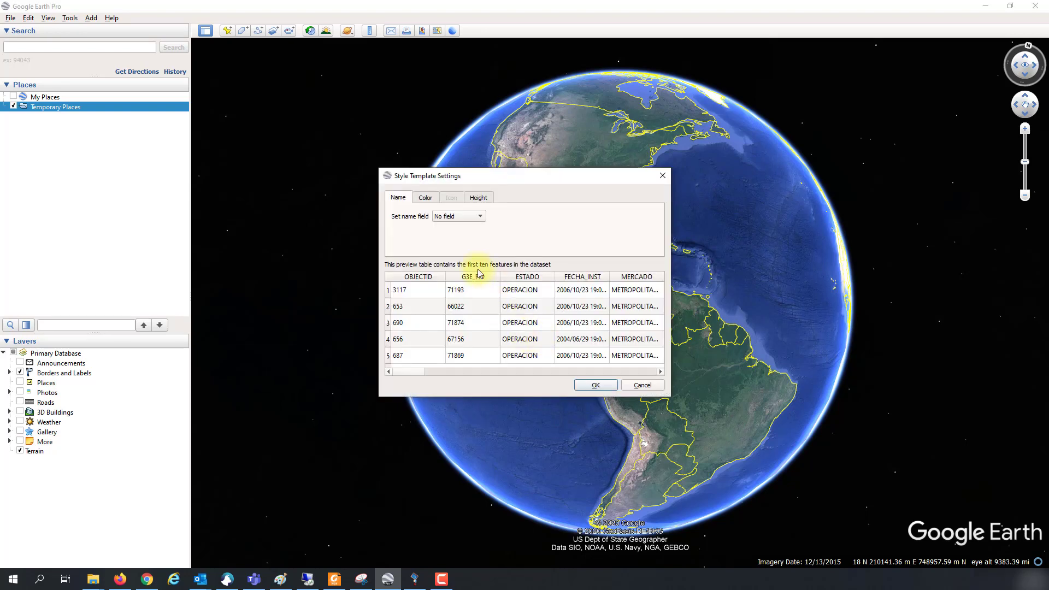
# Step: Set the template to label features by OBJECTID and draw all lines in single-colour yellow
pyautogui.click(426, 198)
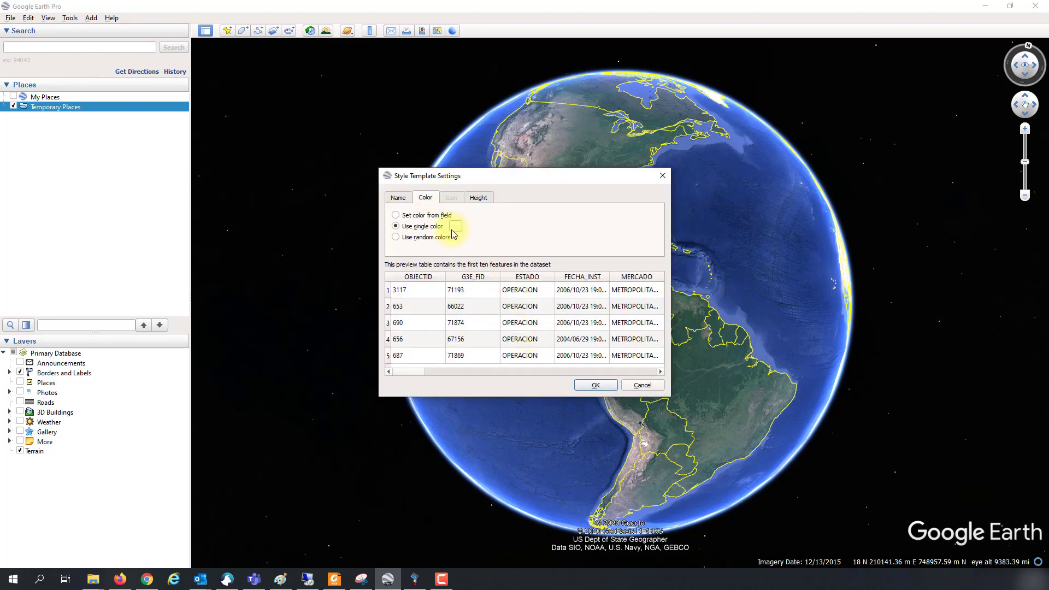
pyautogui.click(407, 202)
pyautogui.click(453, 218)
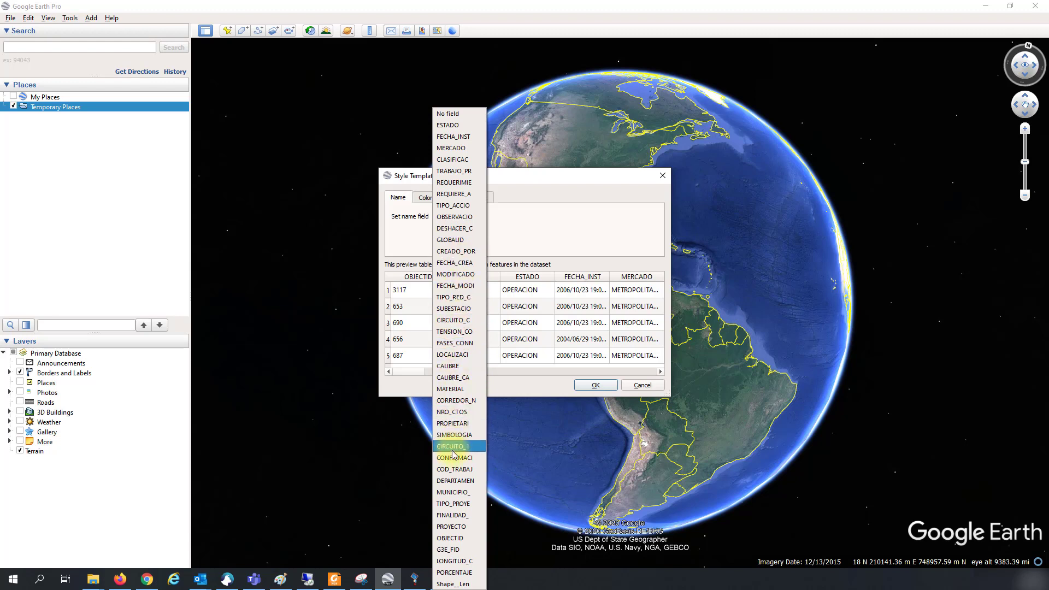
pyautogui.click(447, 540)
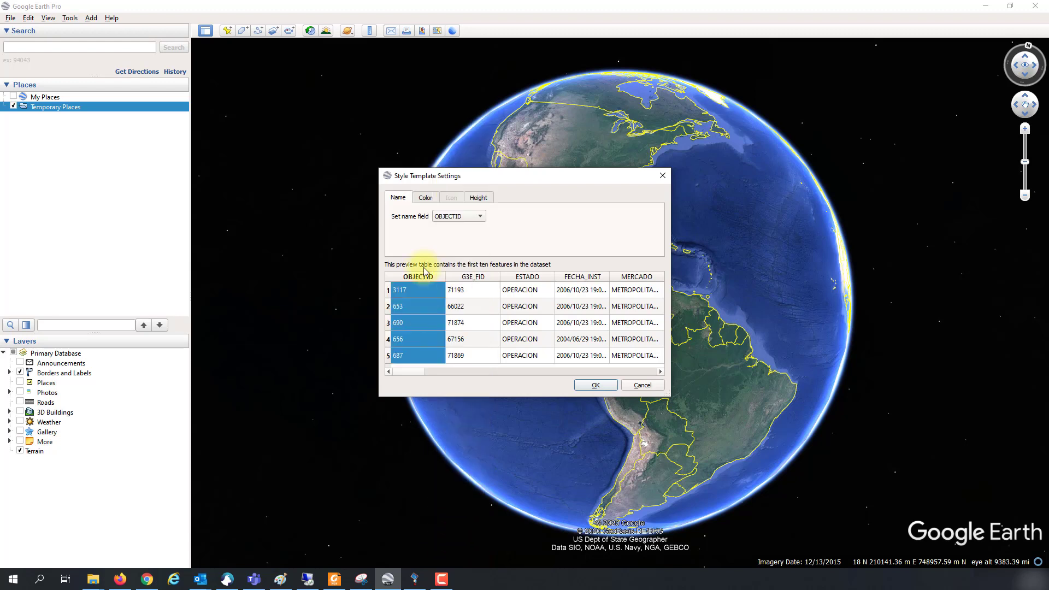
pyautogui.click(426, 198)
pyautogui.click(462, 241)
pyautogui.click(502, 235)
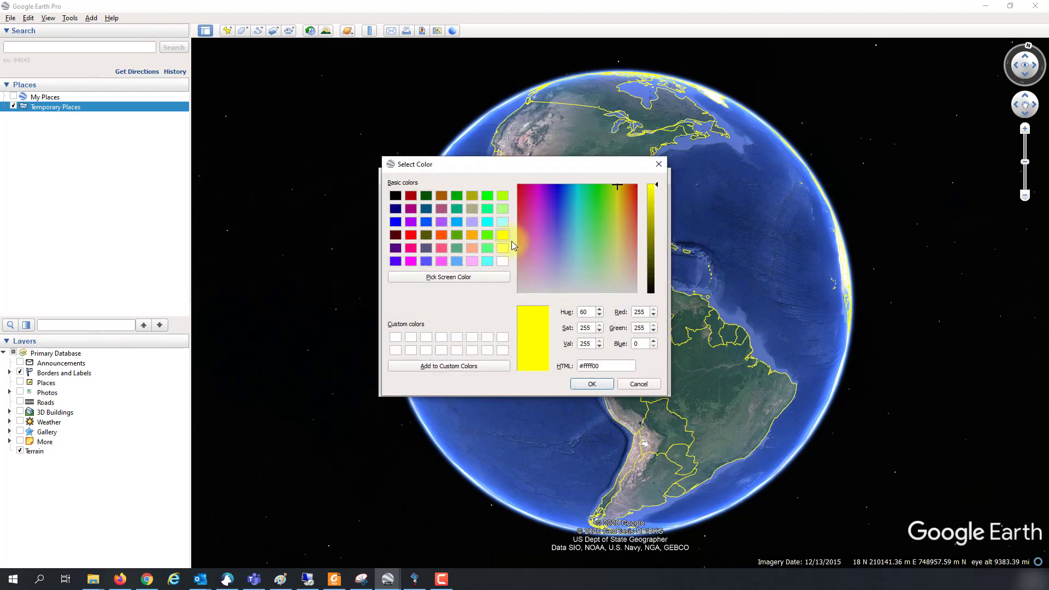
pyautogui.click(589, 384)
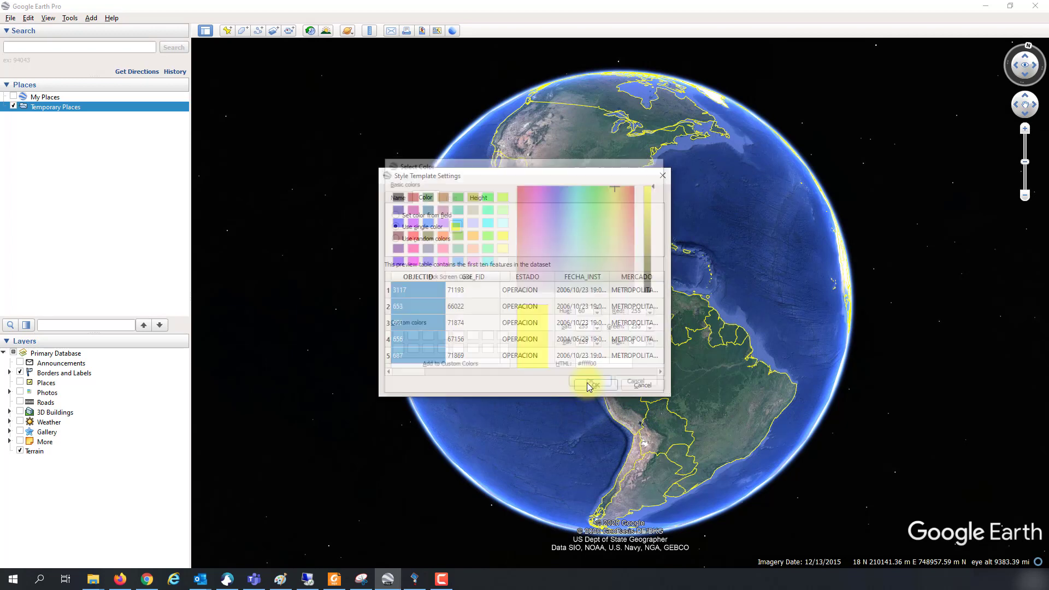
# Step: Accept the style and save it, overwriting the LINEASNODUPLICADAS.kst template
pyautogui.click(596, 386)
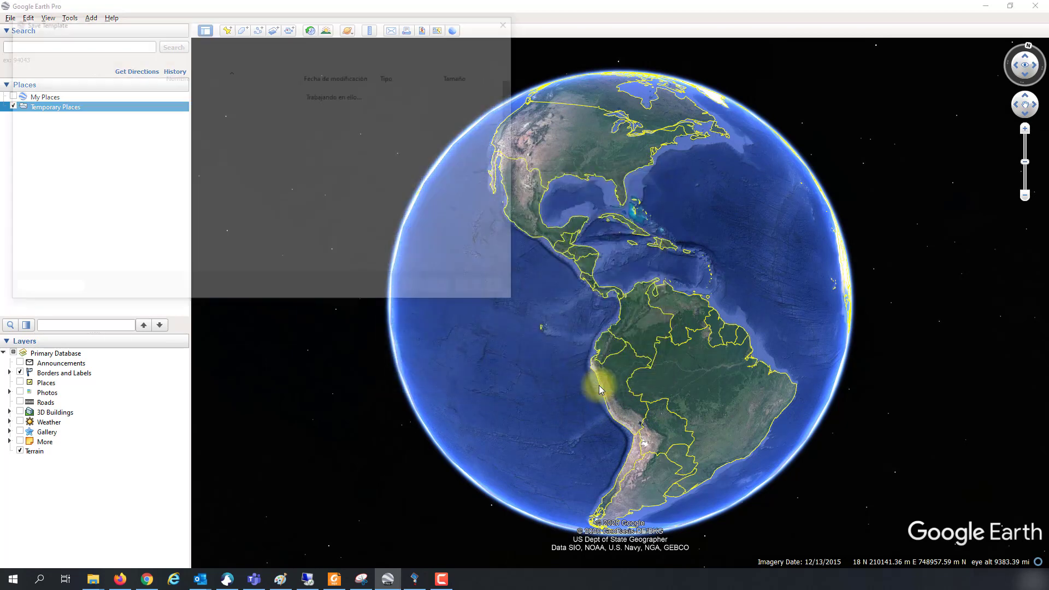
pyautogui.click(431, 293)
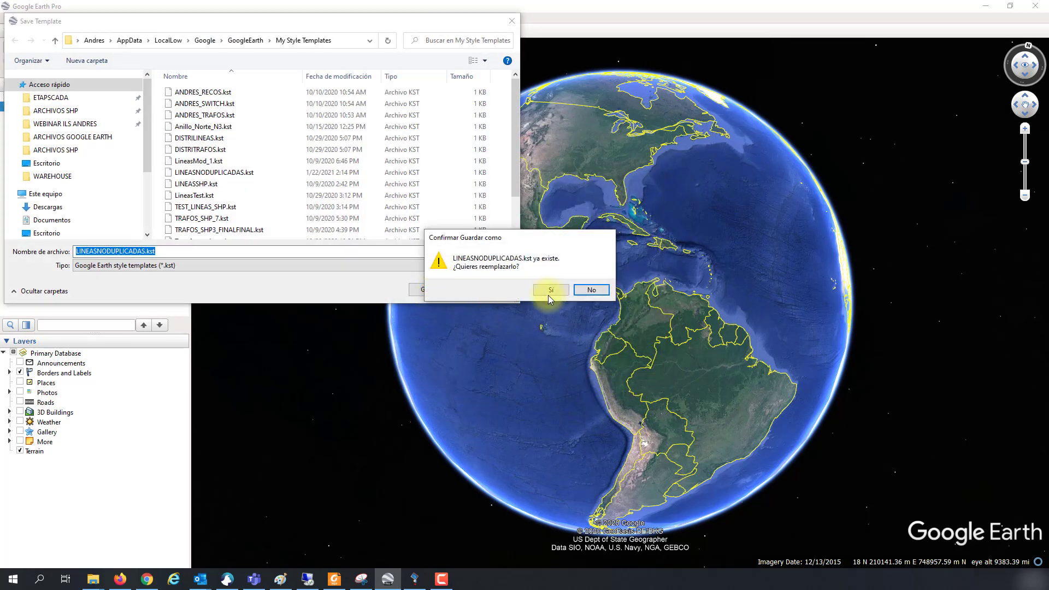
pyautogui.click(560, 290)
# Step: Fly to the imported yellow lines and zoom out until the whole city network is visible
pyautogui.scroll(4, 562, 288)
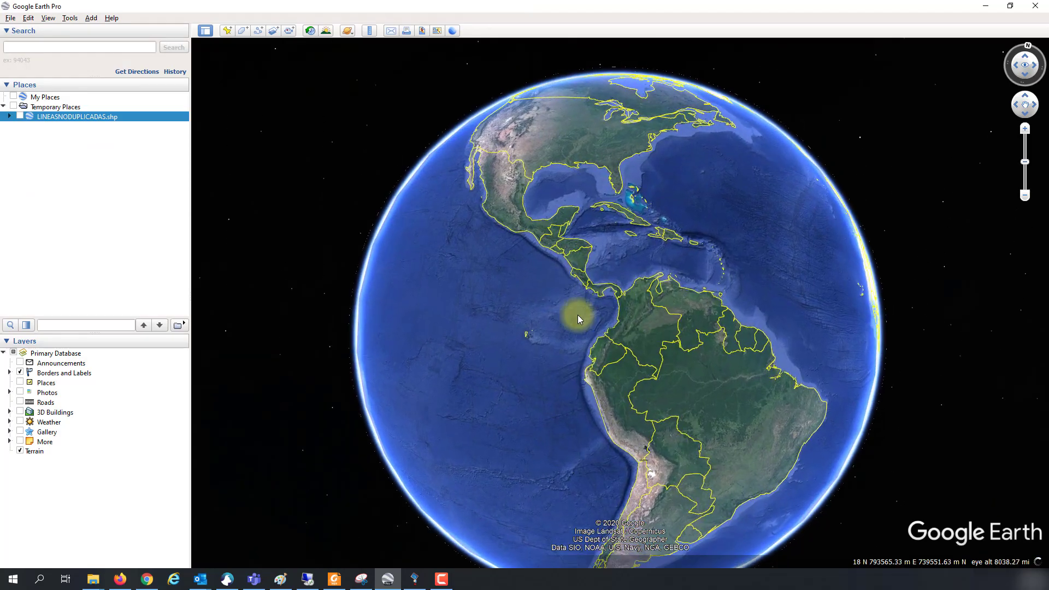
pyautogui.scroll(5, 648, 354)
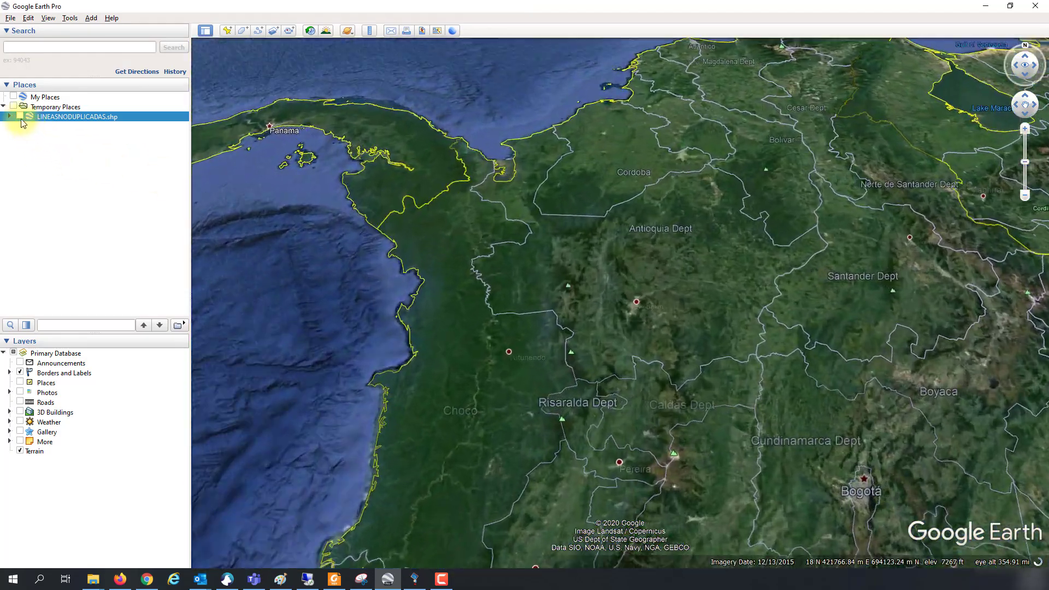
pyautogui.click(20, 117)
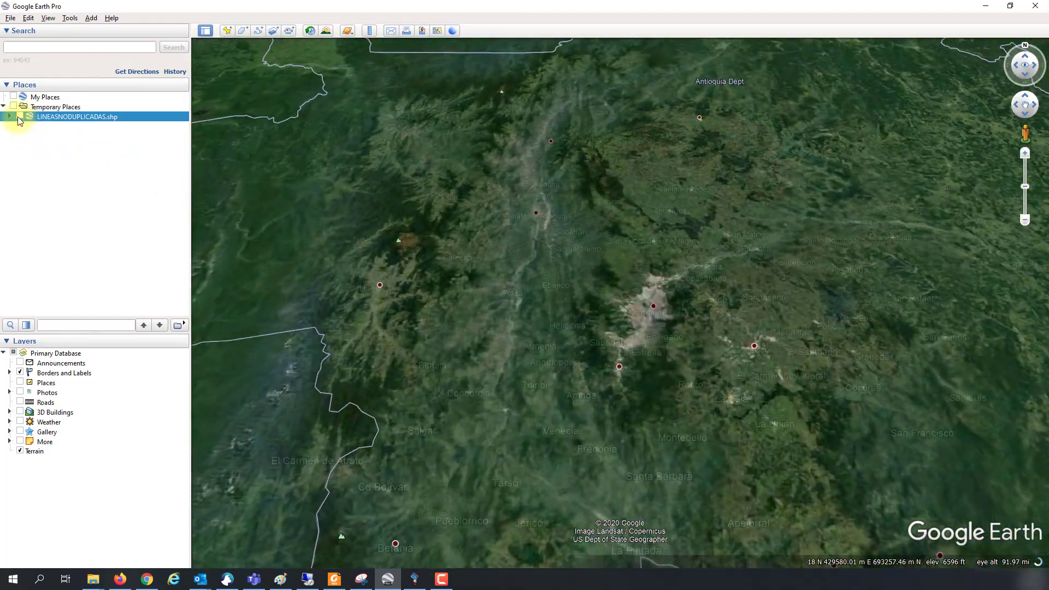
pyautogui.scroll(5, 663, 378)
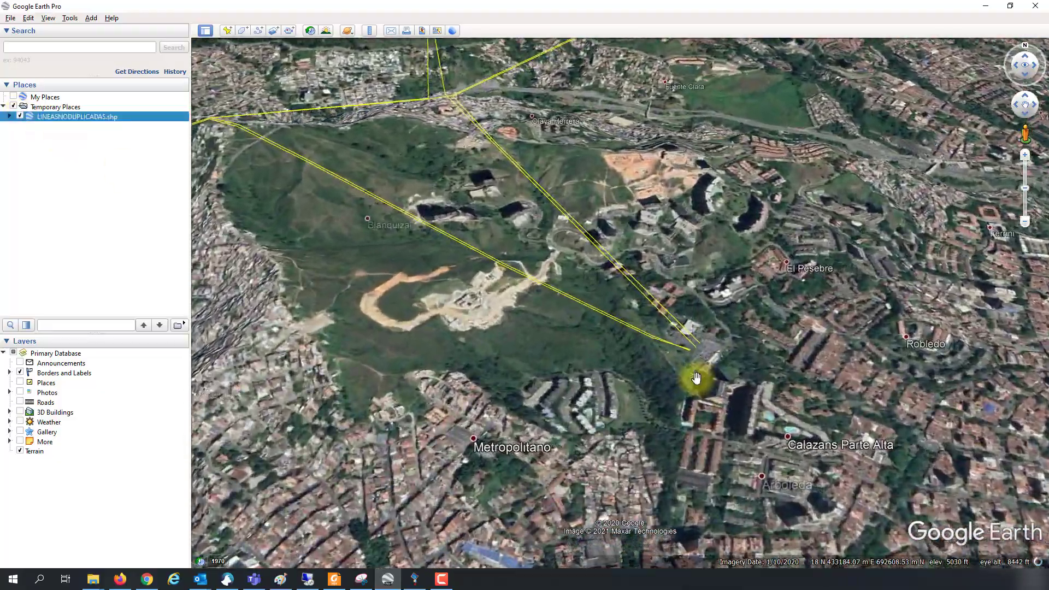
pyautogui.moveTo(696, 378); pyautogui.dragTo(613, 152)
pyautogui.scroll(-4, 517, 271)
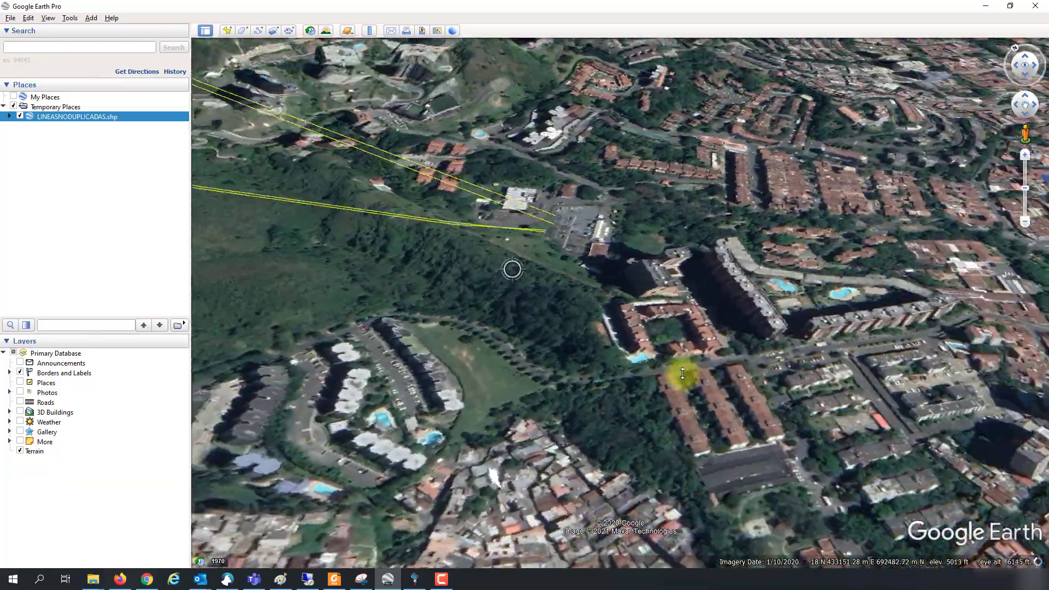
pyautogui.scroll(-6, 599, 461)
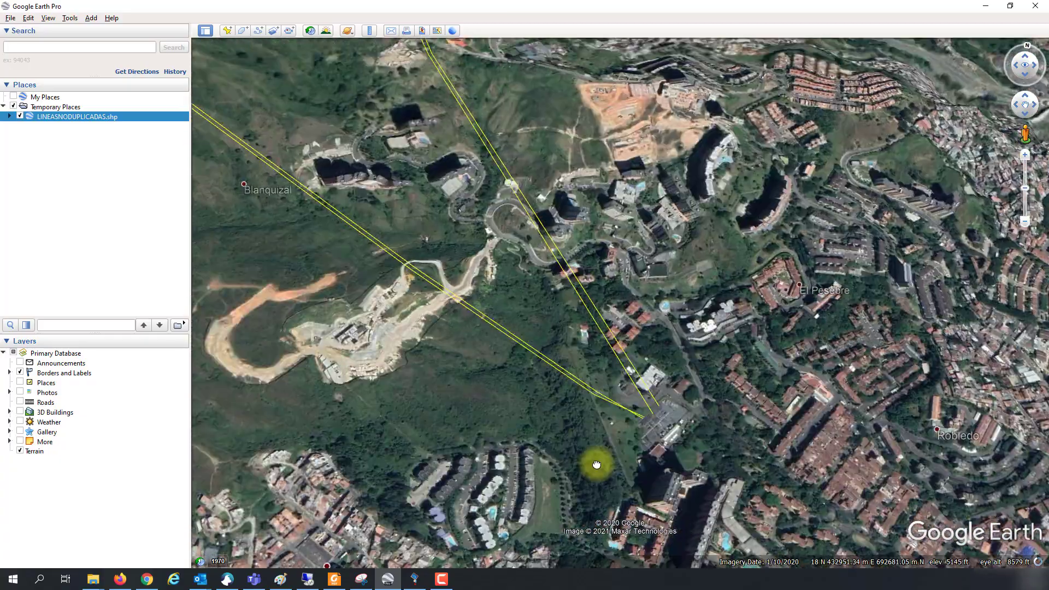
pyautogui.scroll(-3, 660, 420)
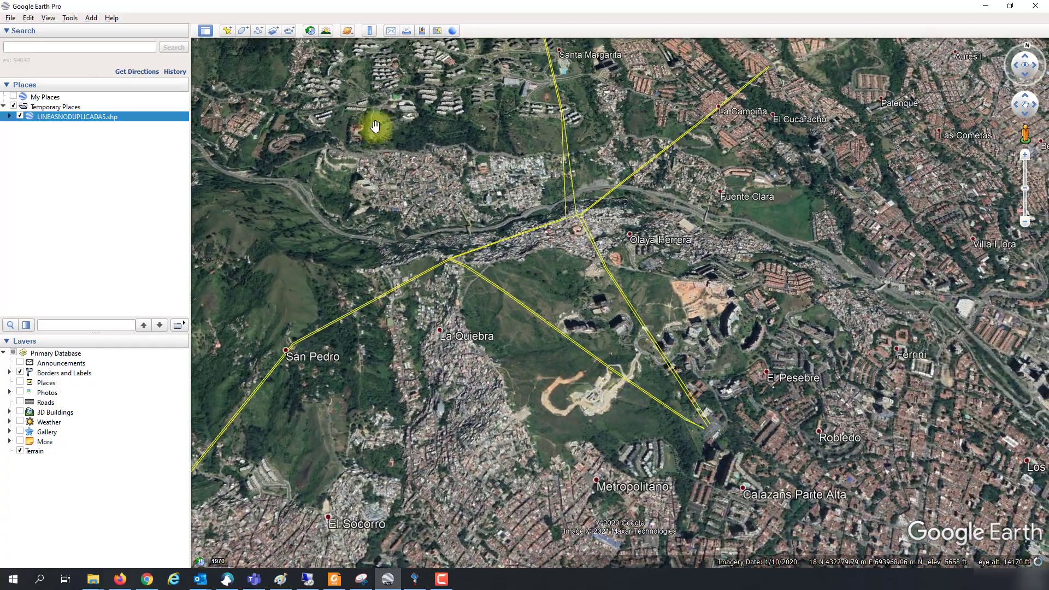
pyautogui.click(11, 19)
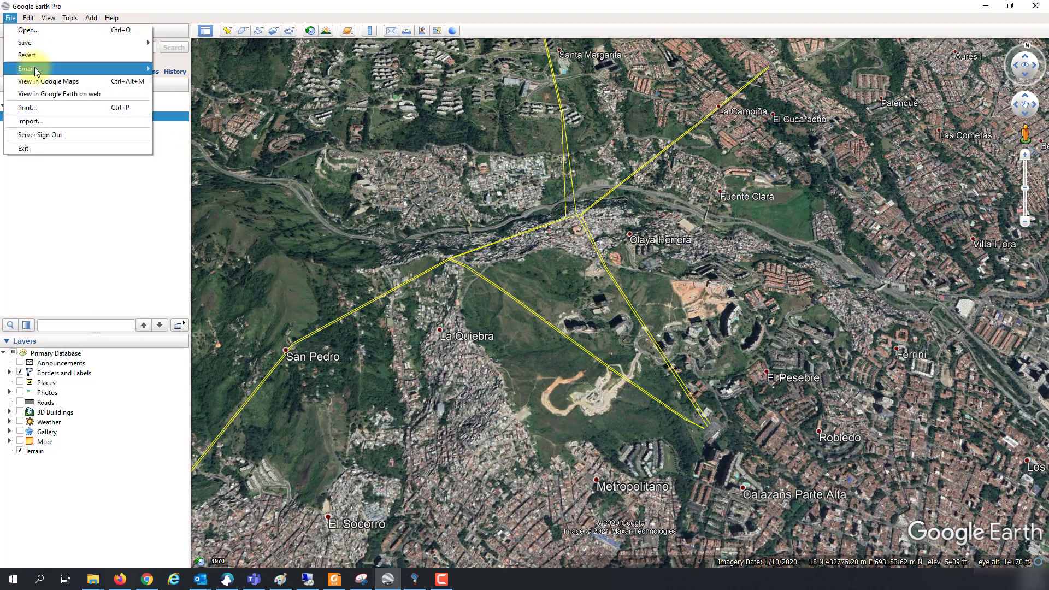
pyautogui.click(73, 235)
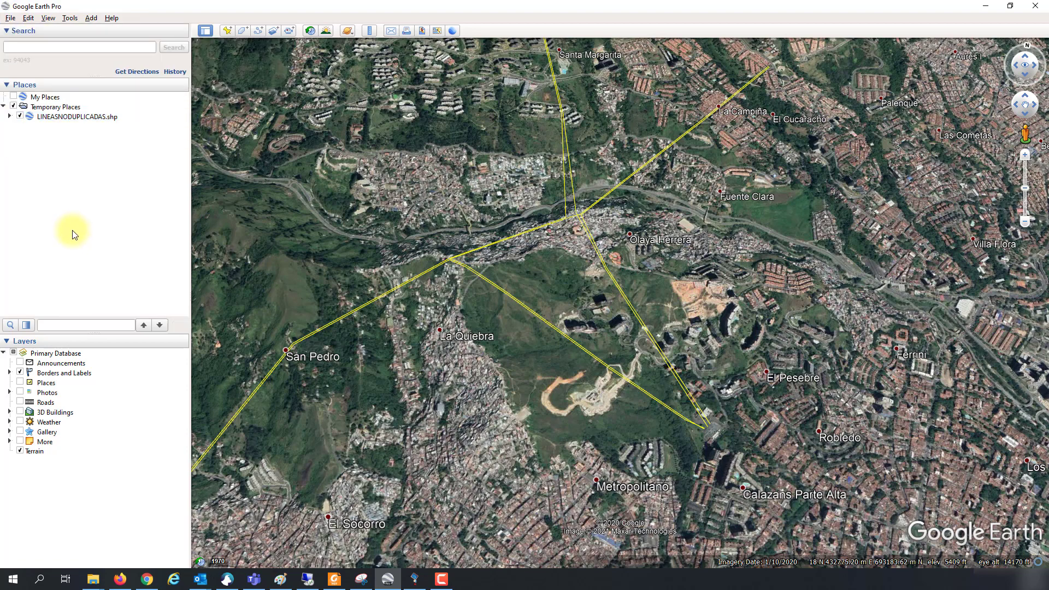
# Step: Save the LINEASNODUPLICADAS.shp layer as a Kml file renamed LINEASGOOGLEERATH.shp
pyautogui.rightClick(63, 117)
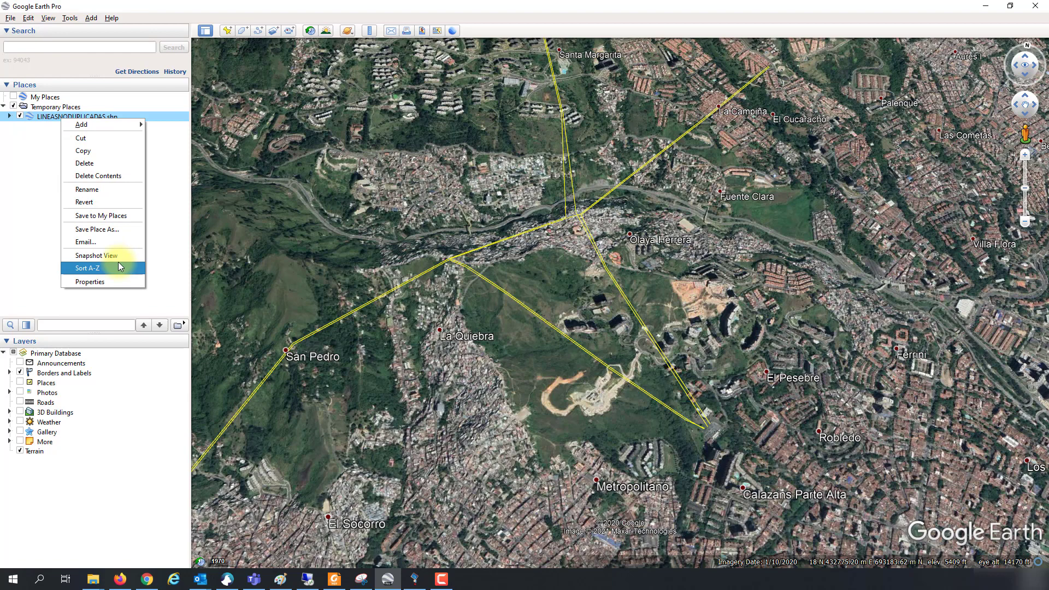
pyautogui.click(119, 234)
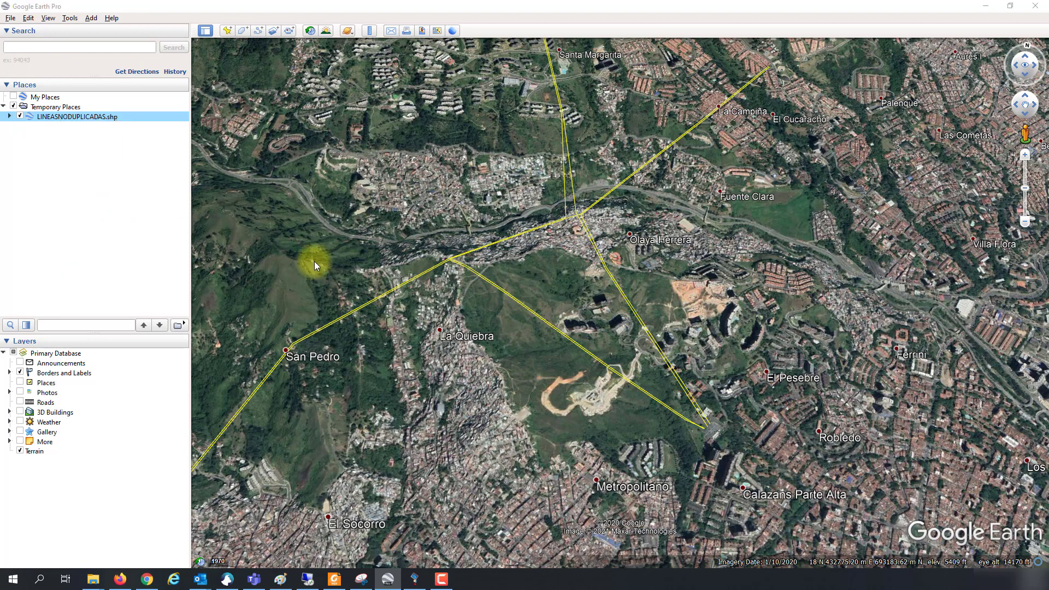
pyautogui.click(162, 264)
pyautogui.click(162, 265)
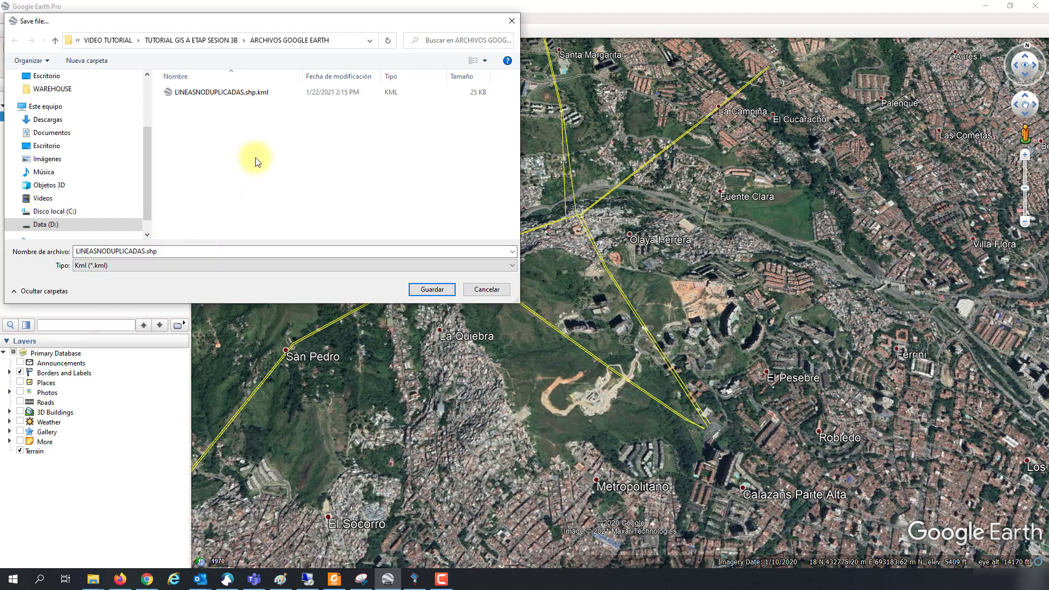
pyautogui.click(145, 251)
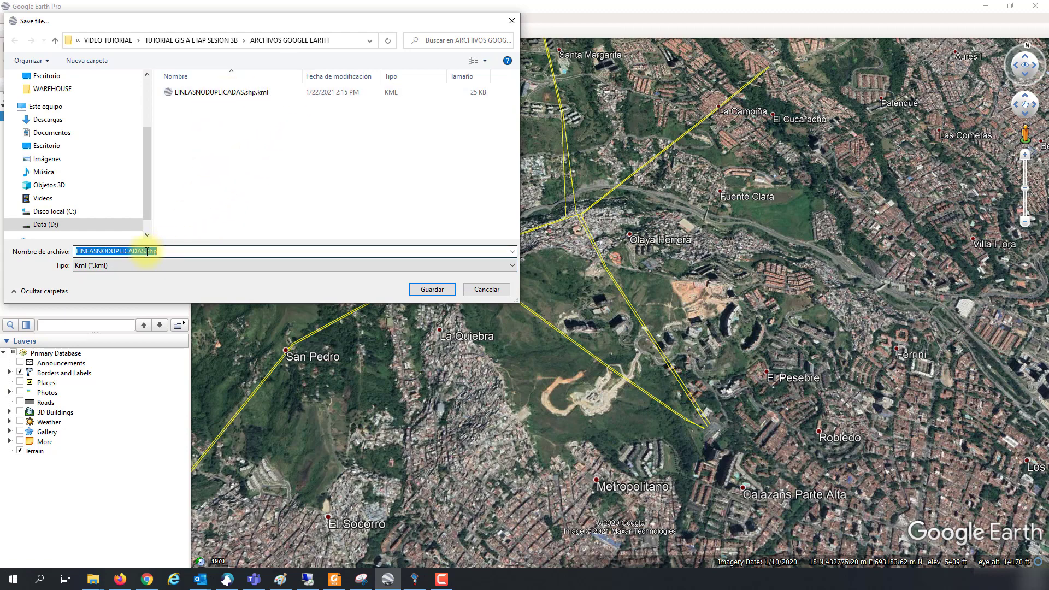
pyautogui.click(146, 251)
pyautogui.moveTo(145, 251); pyautogui.dragTo(53, 255)
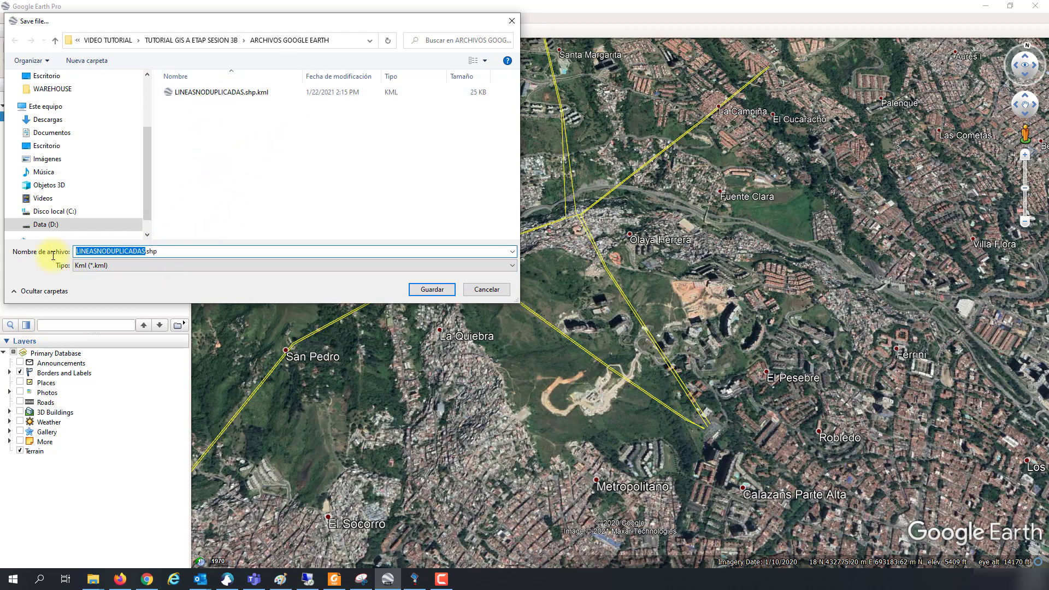
pyautogui.write('Li')
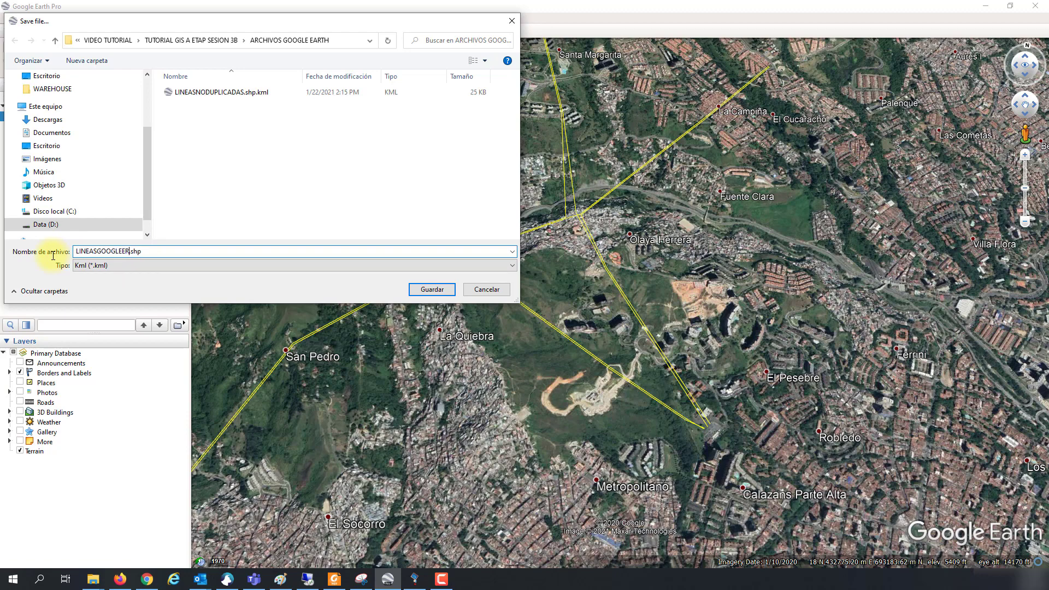
pyautogui.press('Return')
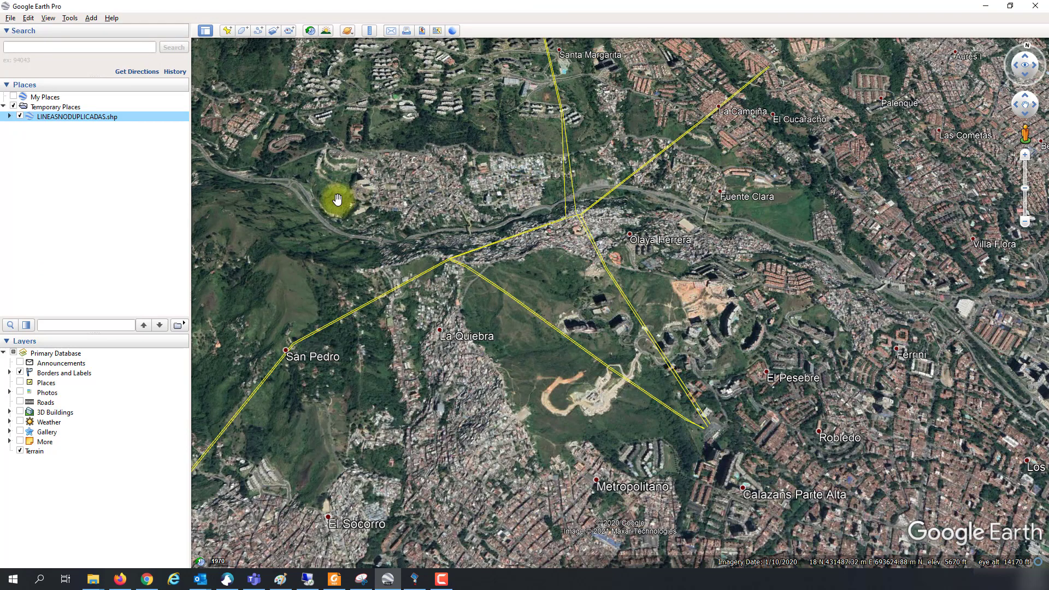
pyautogui.moveTo(632, 392); pyautogui.dragTo(648, 359)
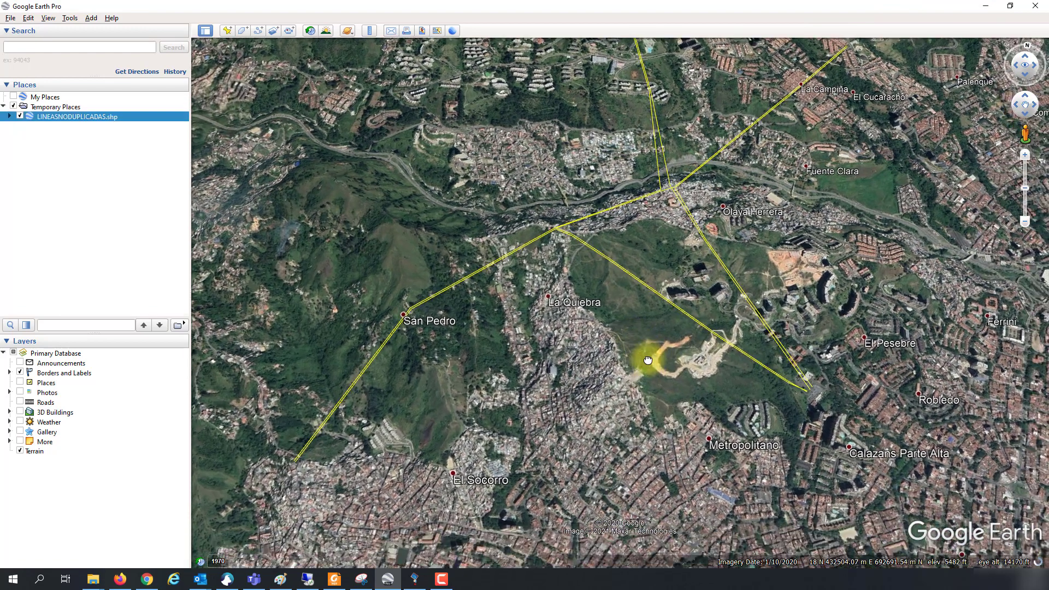
# Step: In ETAP, create a new GIS map presentation named GIS1
pyautogui.click(415, 579)
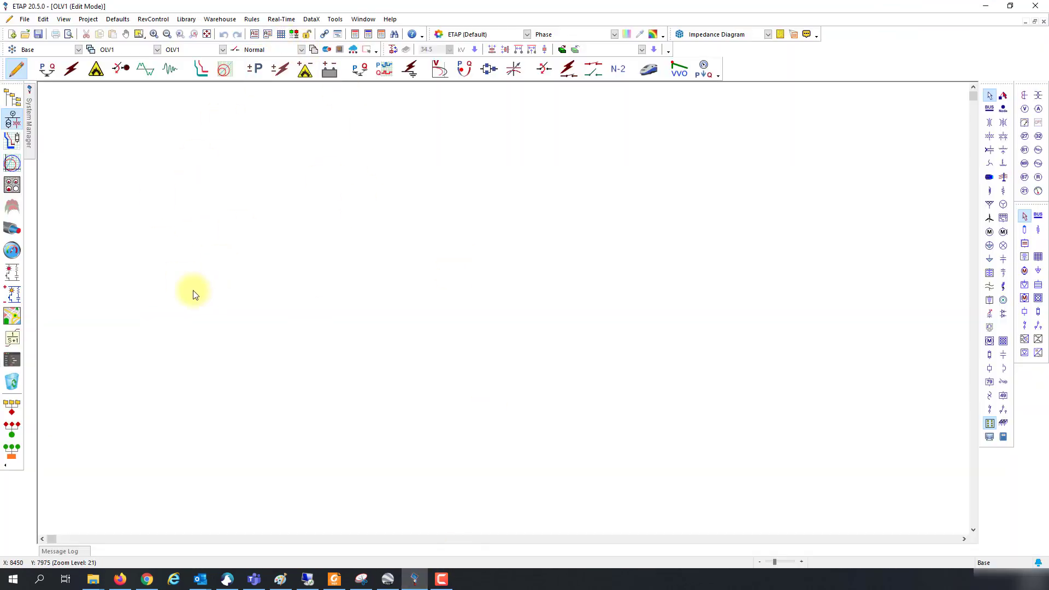
pyautogui.click(14, 317)
pyautogui.click(533, 324)
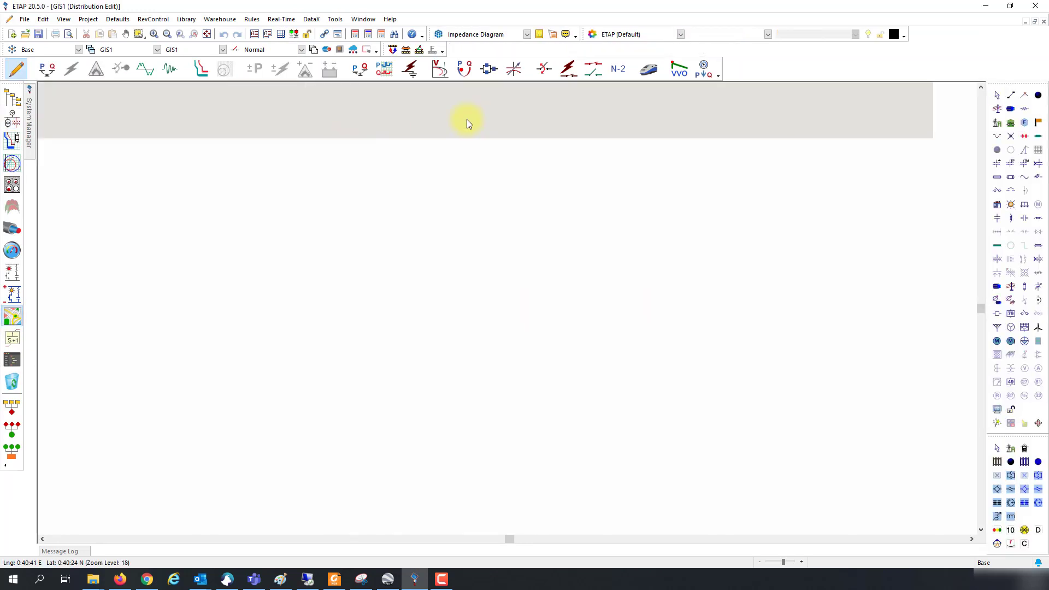
# Step: Load LINEASGOOGLEERATH.shp.kml into DataX's KML import
pyautogui.click(311, 20)
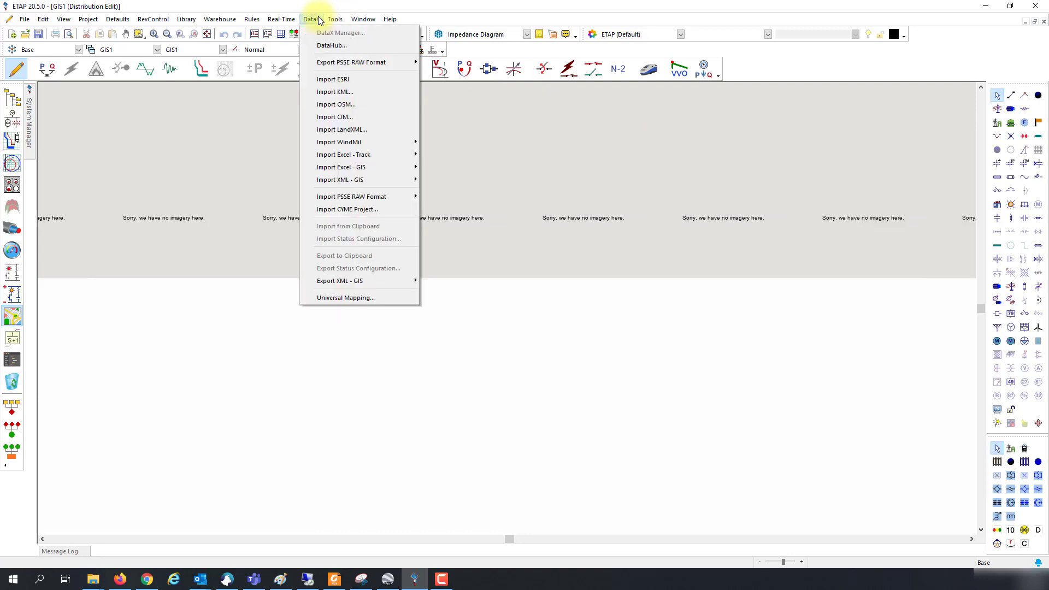
pyautogui.click(343, 92)
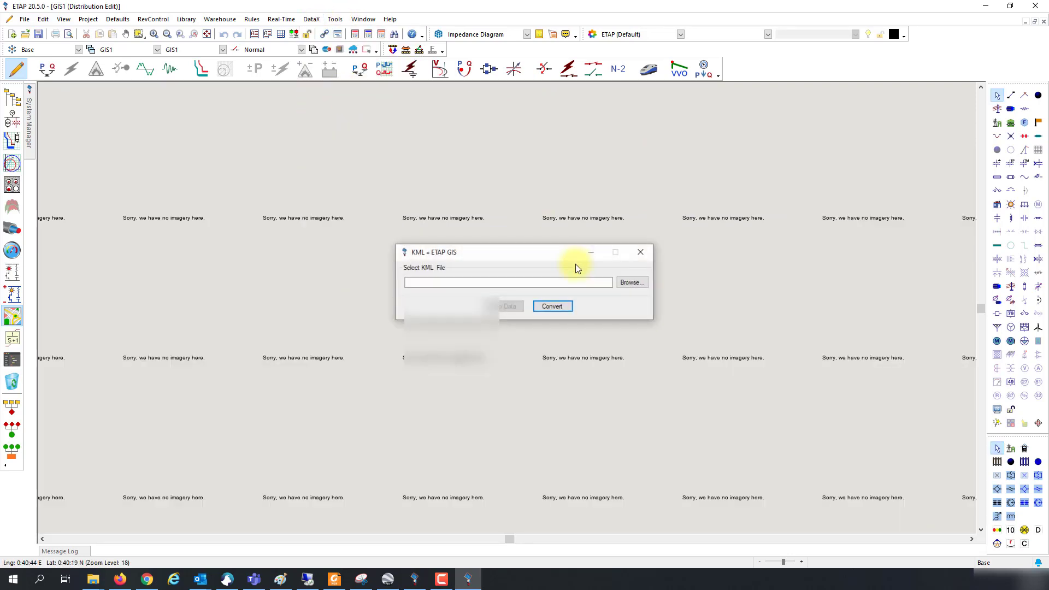
pyautogui.click(634, 286)
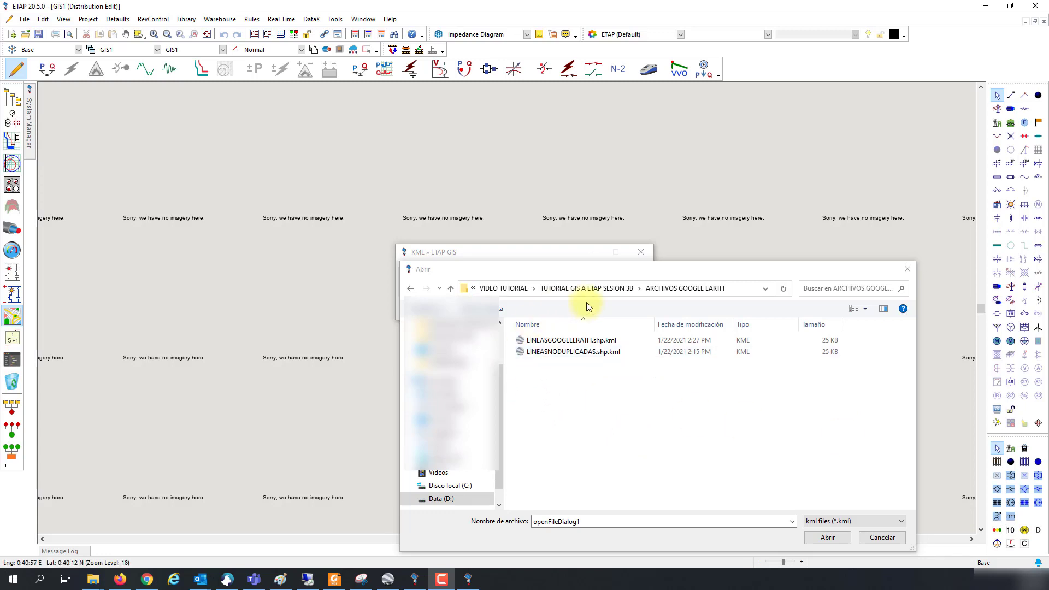
pyautogui.click(549, 344)
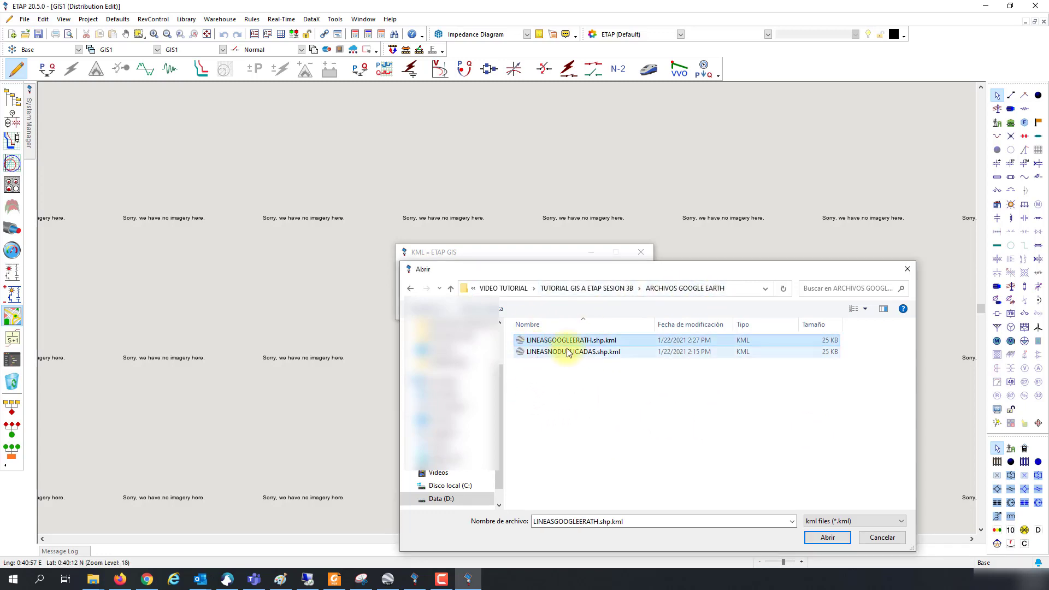
pyautogui.click(827, 537)
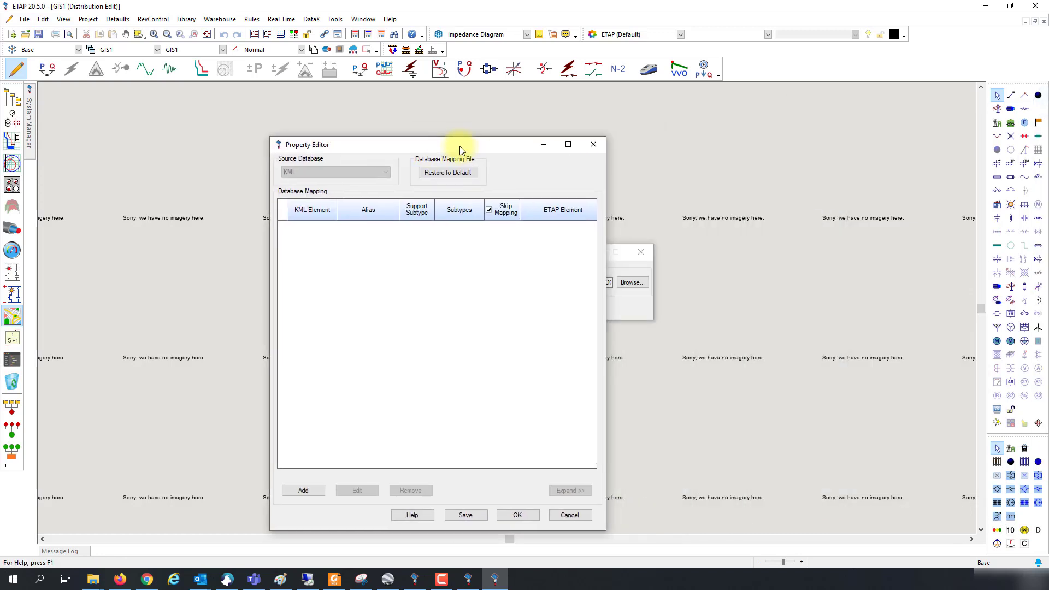
# Step: Add a KML element mapping for LINEASNODUPLICADAS as a Branch, importing all fields as properties
pyautogui.click(303, 491)
pyautogui.click(493, 250)
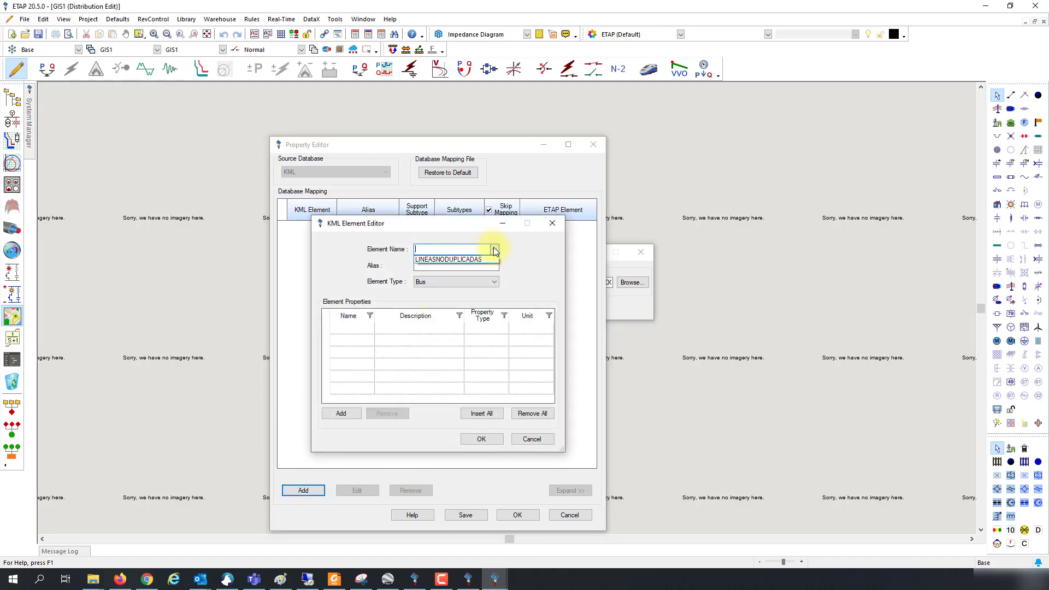
pyautogui.click(462, 258)
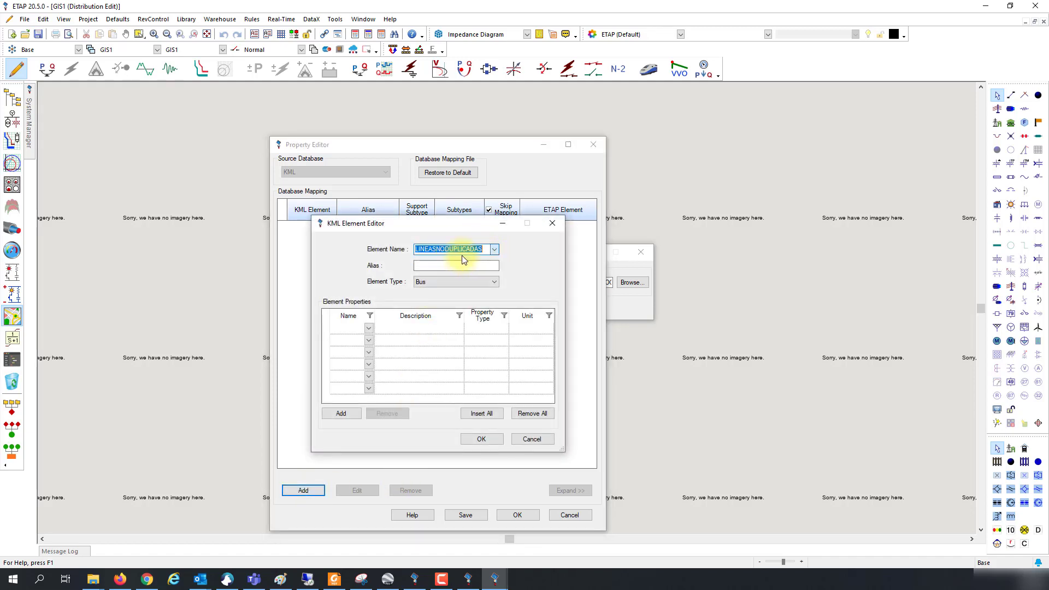
pyautogui.click(433, 266)
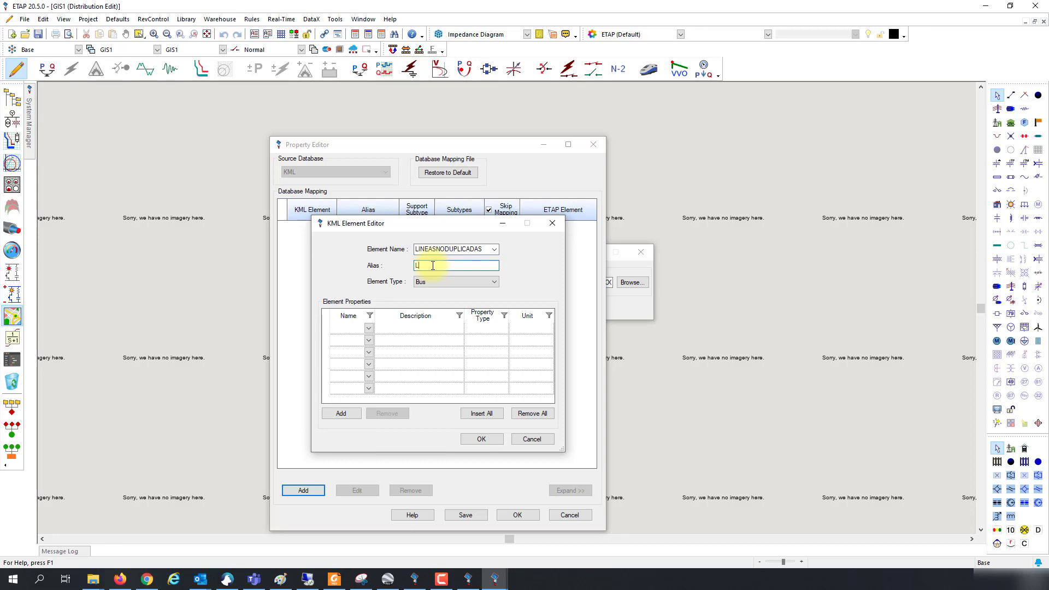
pyautogui.click(454, 280)
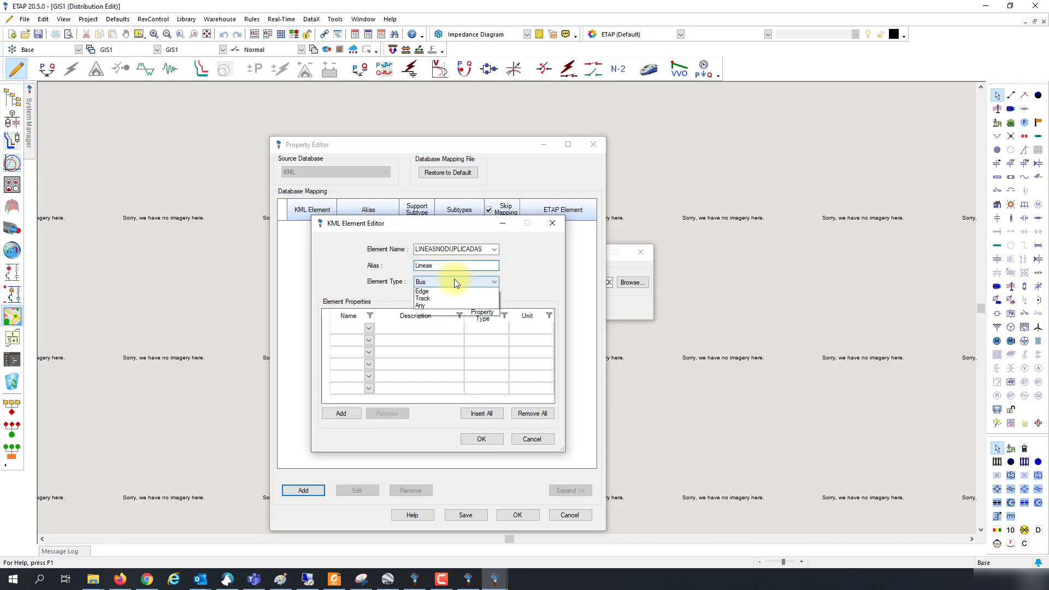
pyautogui.click(428, 299)
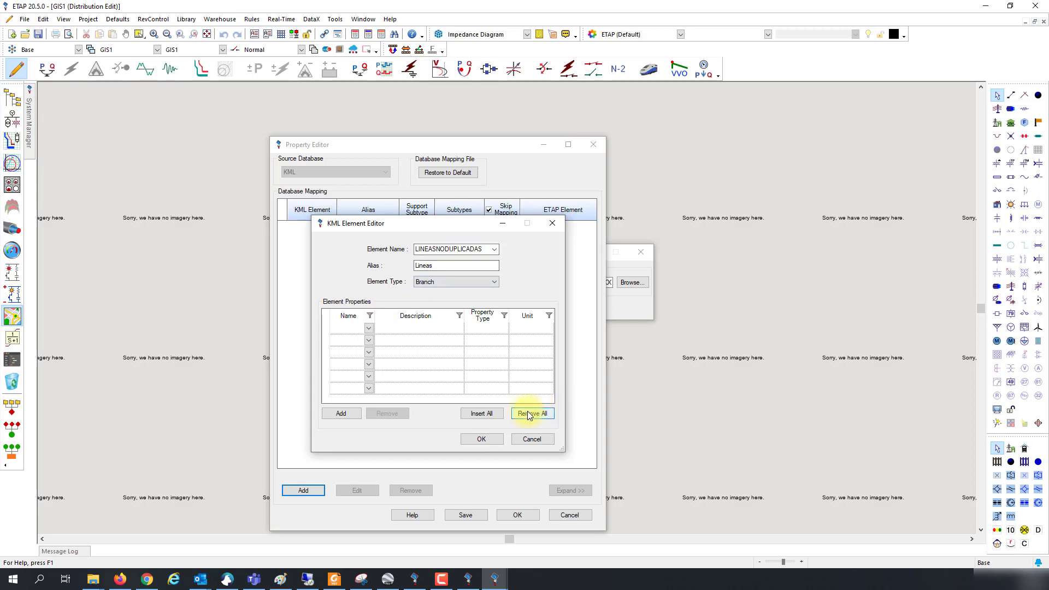
pyautogui.click(481, 414)
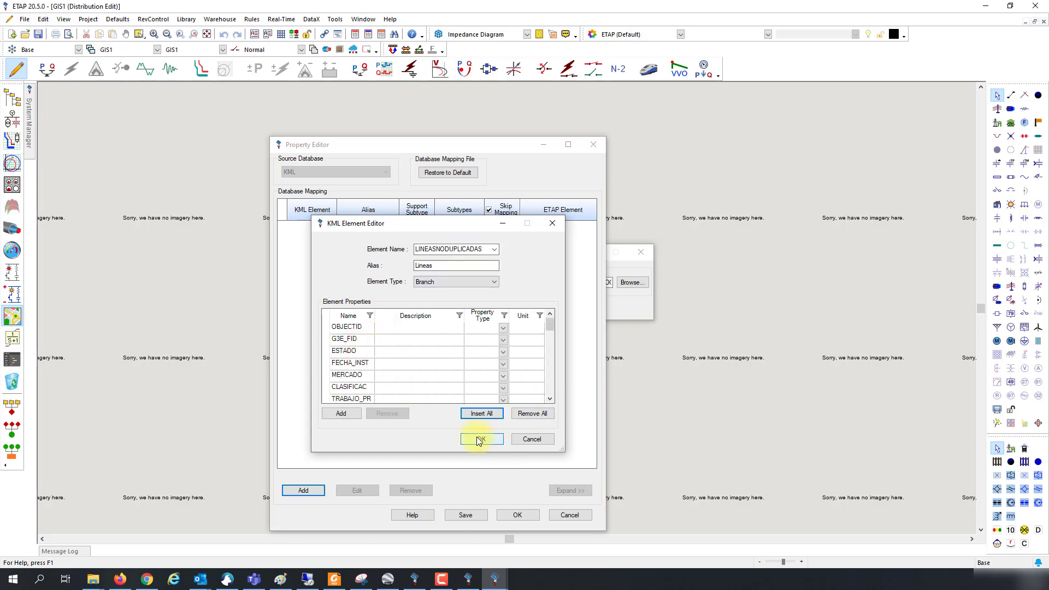
pyautogui.click(481, 440)
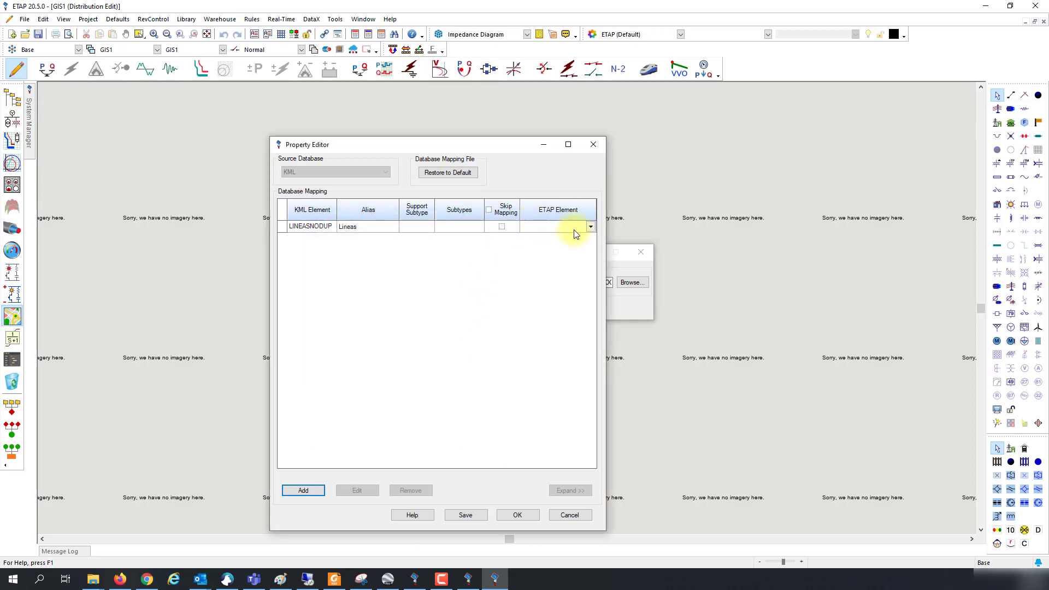
# Step: Map the KML lines to ETAP TransmissionLine elements and show the detailed property mapping
pyautogui.click(590, 227)
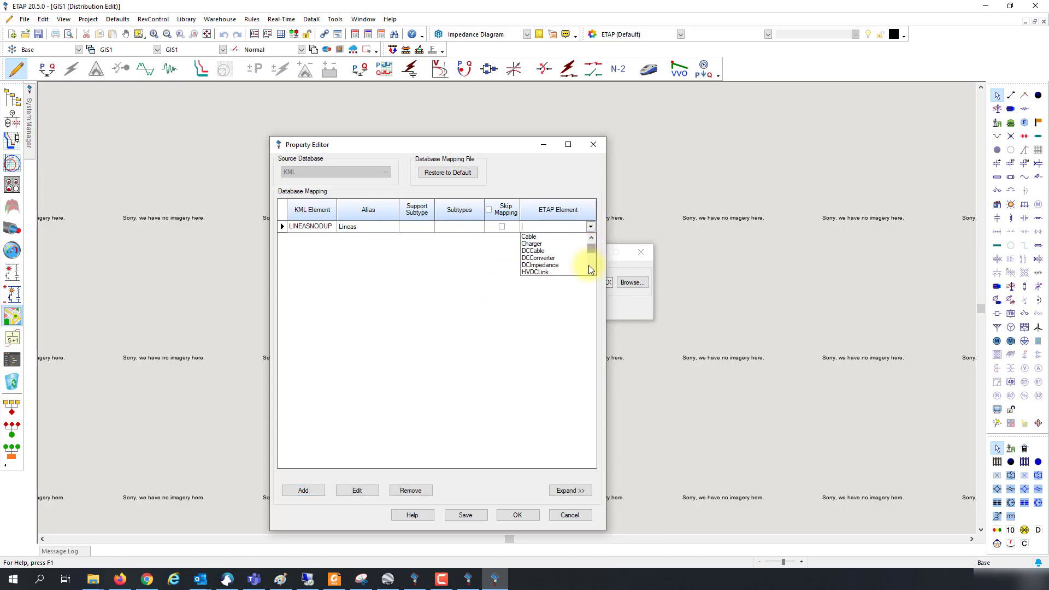
pyautogui.scroll(-7, 592, 271)
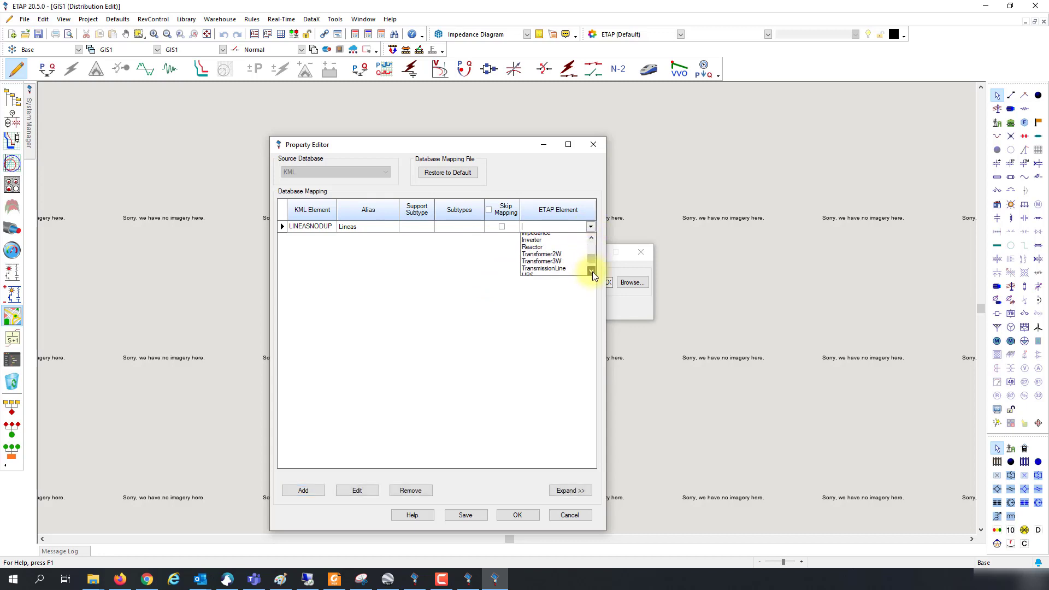
pyautogui.click(529, 258)
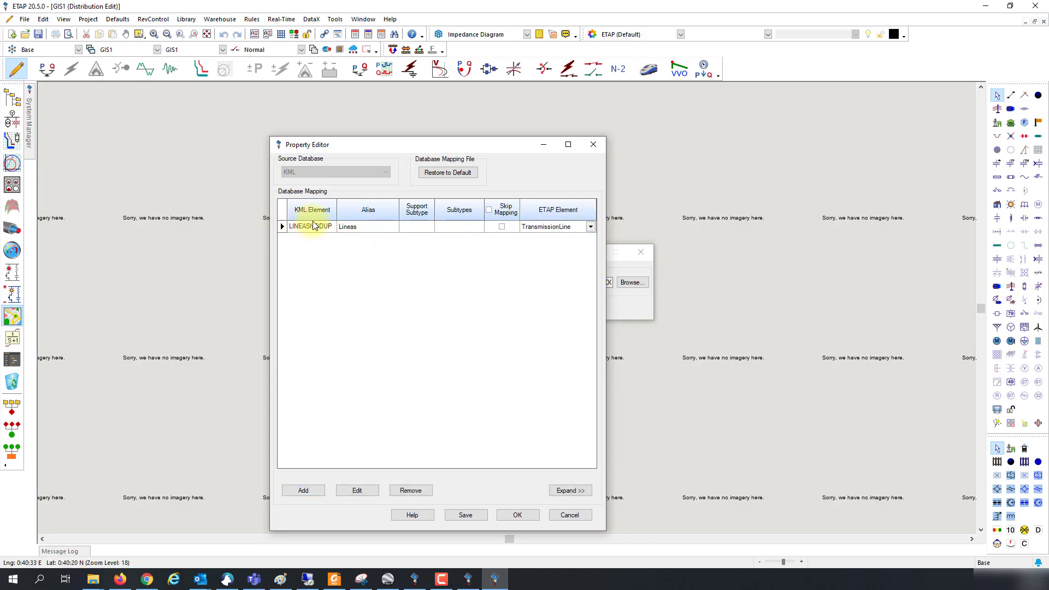
pyautogui.click(571, 492)
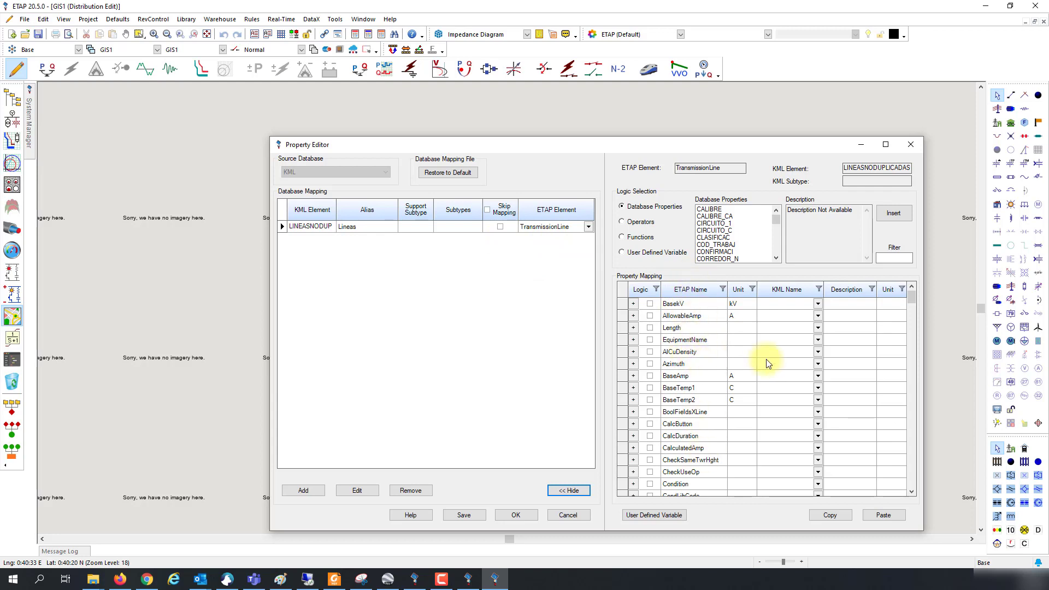
# Step: Filter the ETAP property names so only the CommentText row is shown
pyautogui.click(818, 305)
pyautogui.click(817, 306)
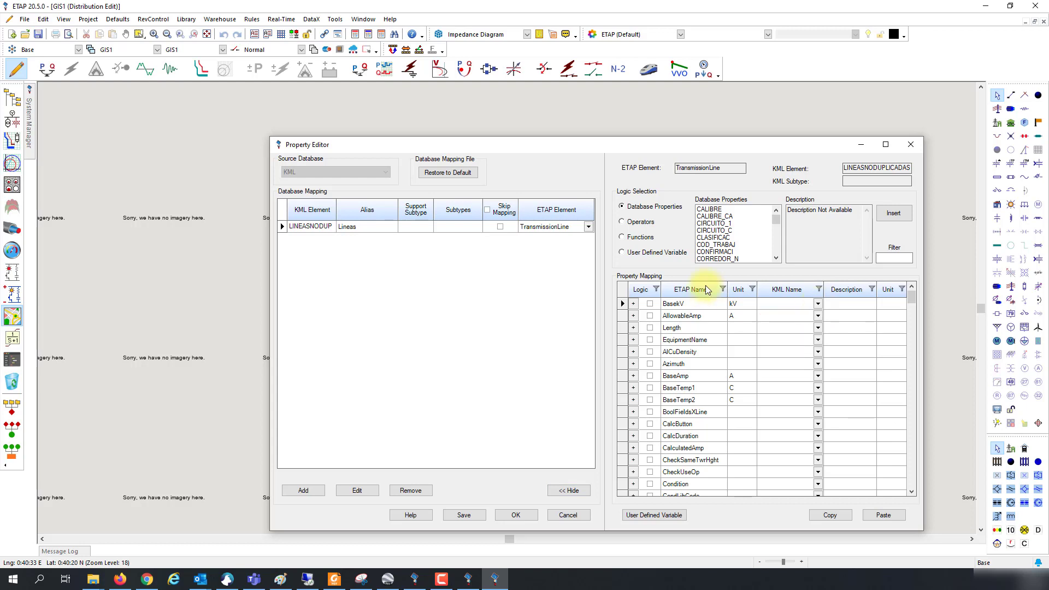
pyautogui.click(723, 289)
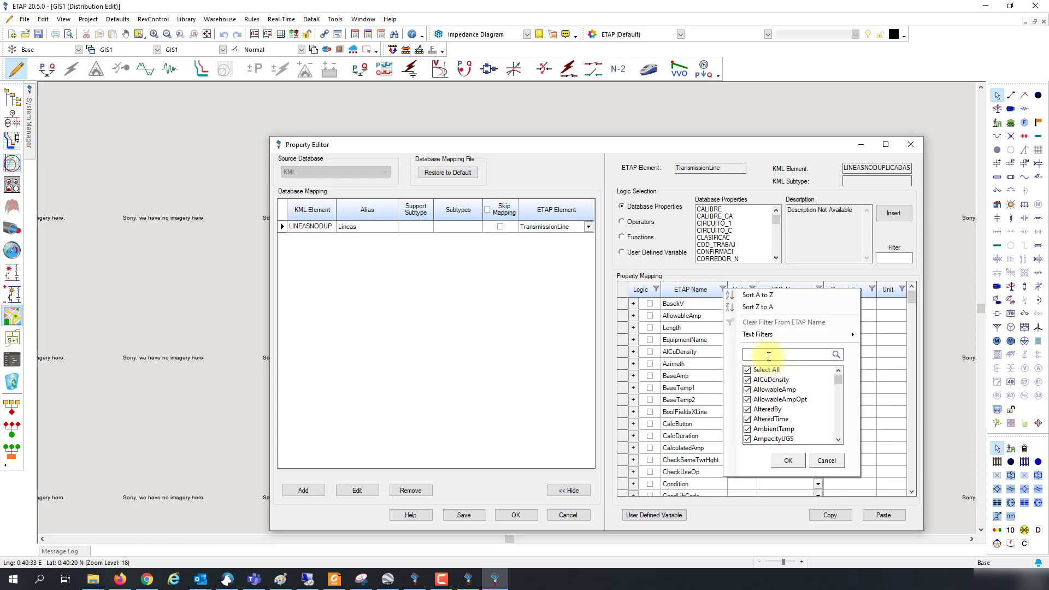
pyautogui.write('com')
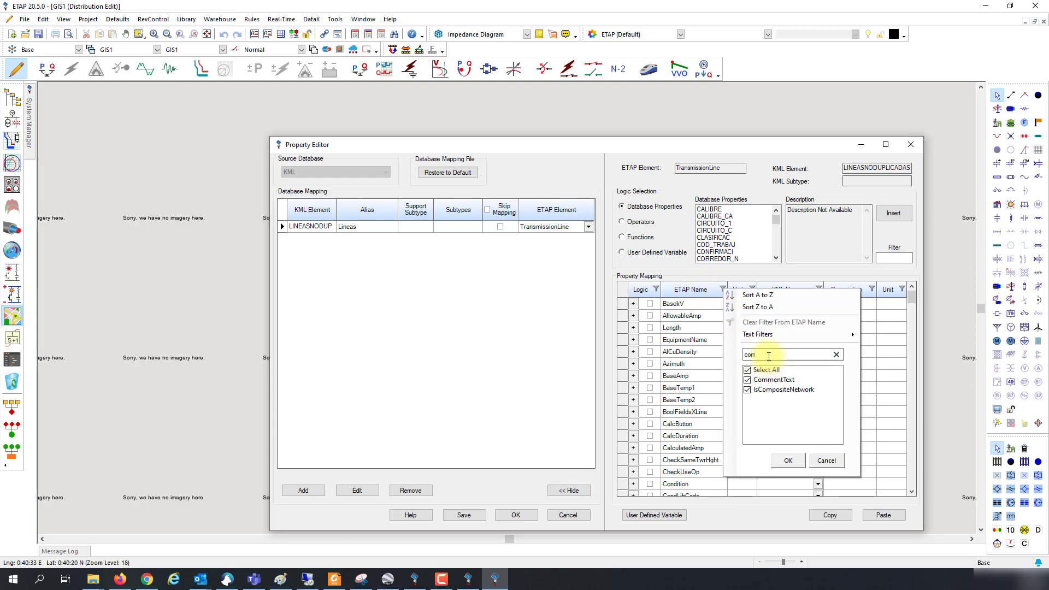
pyautogui.click(753, 390)
pyautogui.click(748, 379)
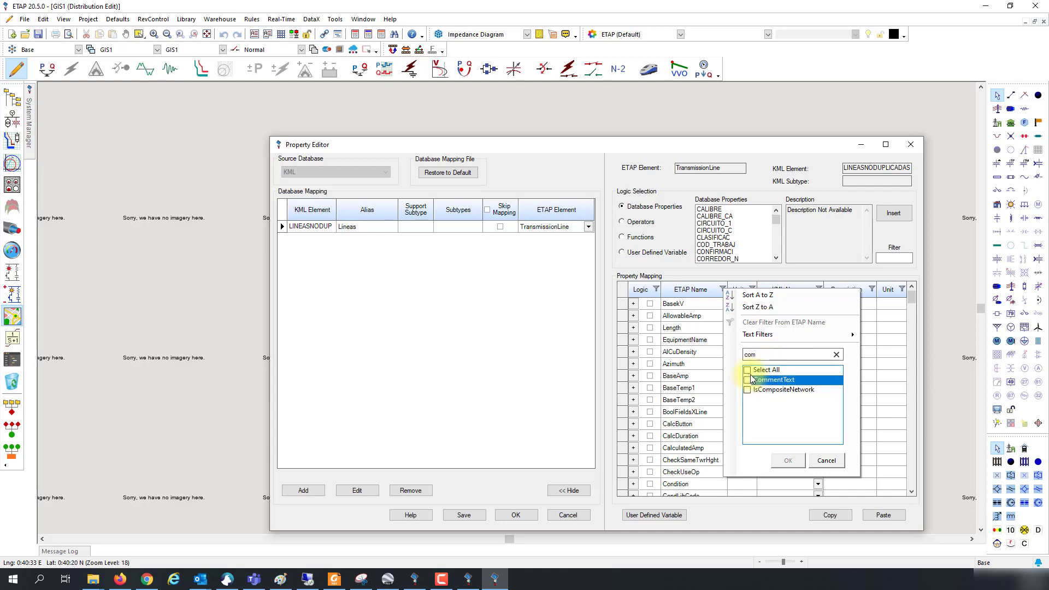
pyautogui.click(826, 460)
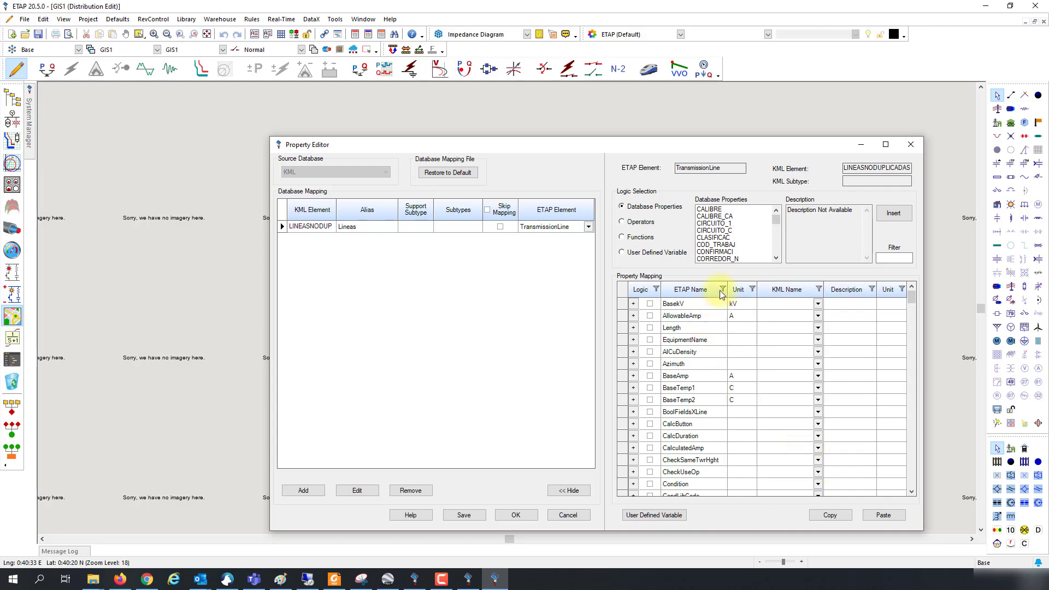
pyautogui.click(721, 290)
pyautogui.click(766, 358)
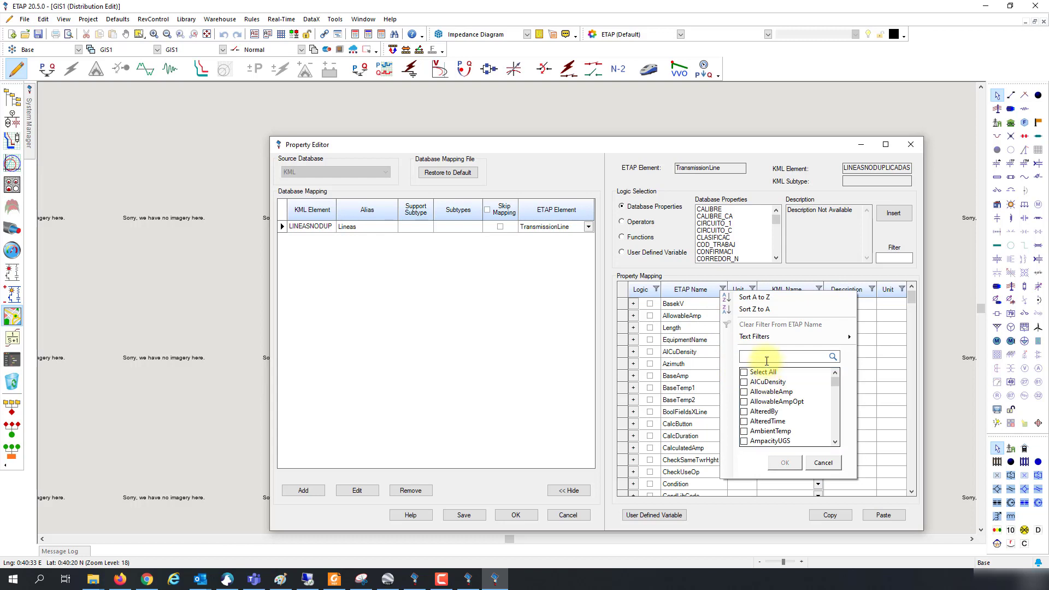
pyautogui.write('com')
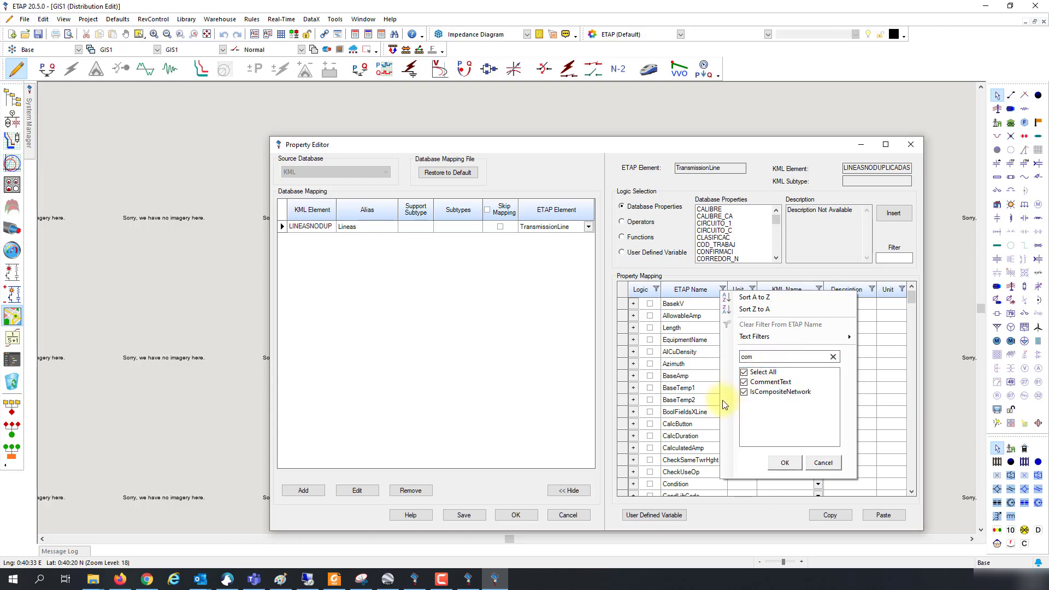
pyautogui.click(744, 392)
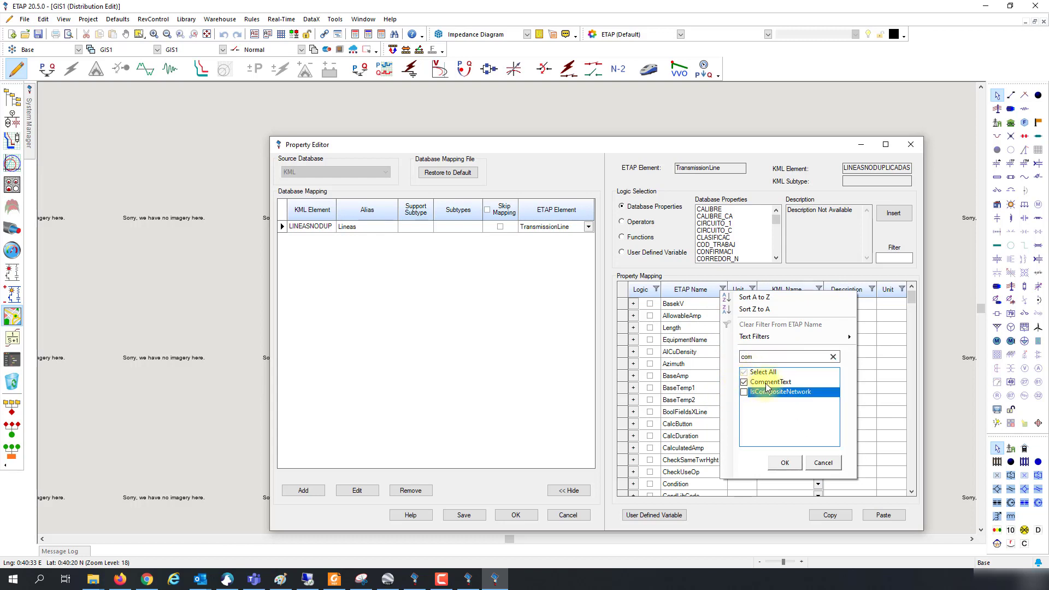
pyautogui.click(766, 383)
pyautogui.click(785, 462)
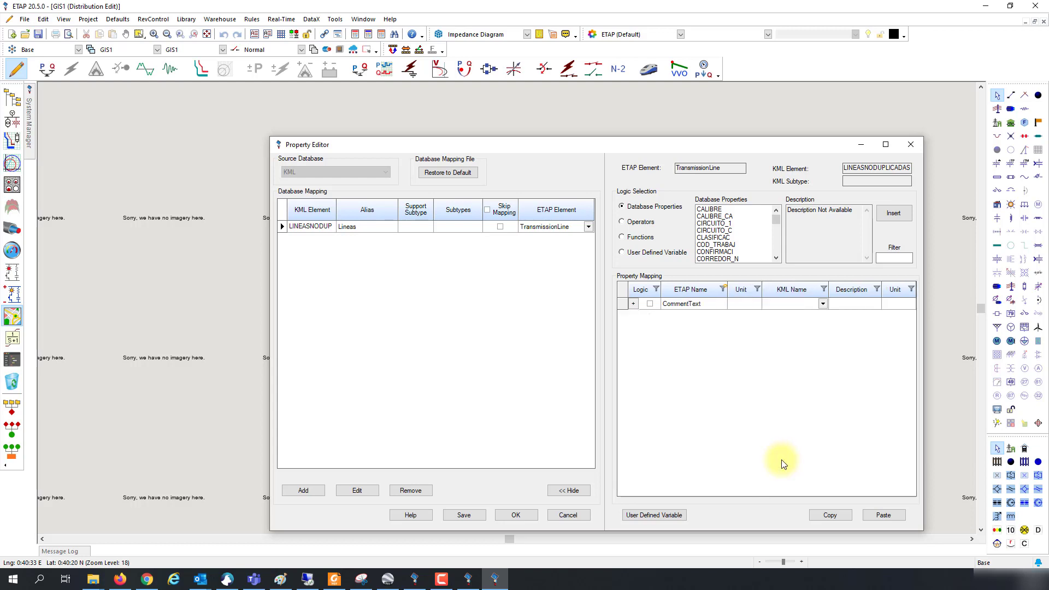
# Step: Map CommentText to the CIRCUITO_C KML field and accept the property editor
pyautogui.click(822, 304)
pyautogui.click(801, 342)
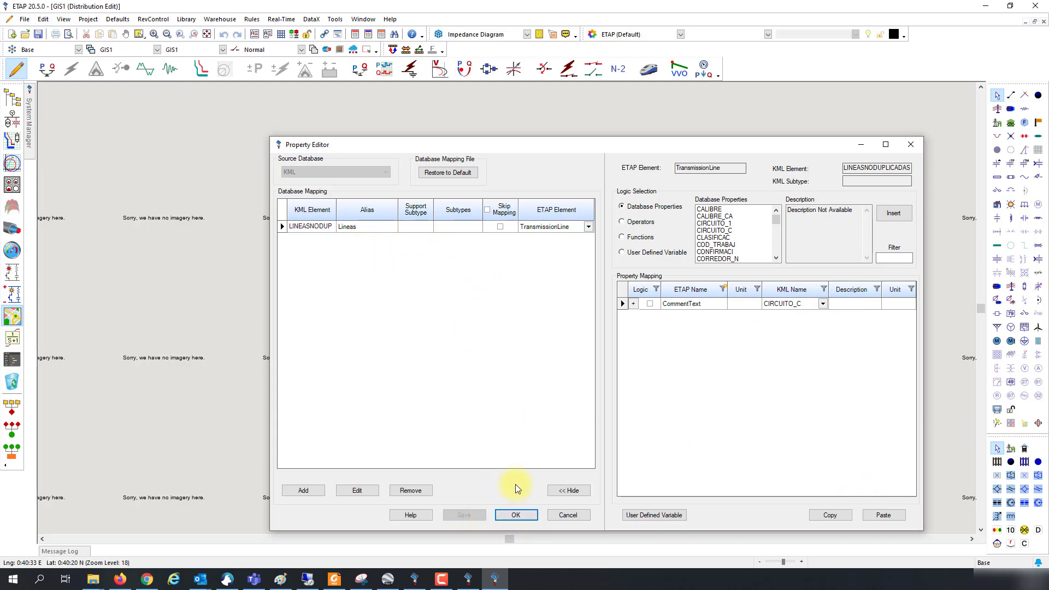
pyautogui.click(515, 515)
# Step: Convert the KML lines to GIS1 and create a new warehouse from etapwh2050.wh
pyautogui.click(555, 308)
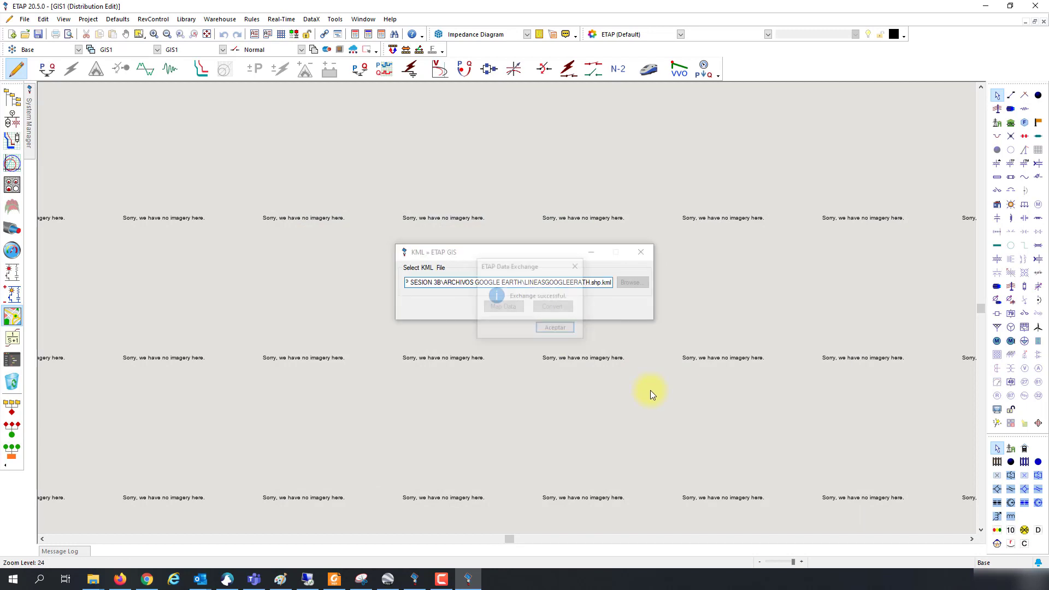
pyautogui.click(553, 328)
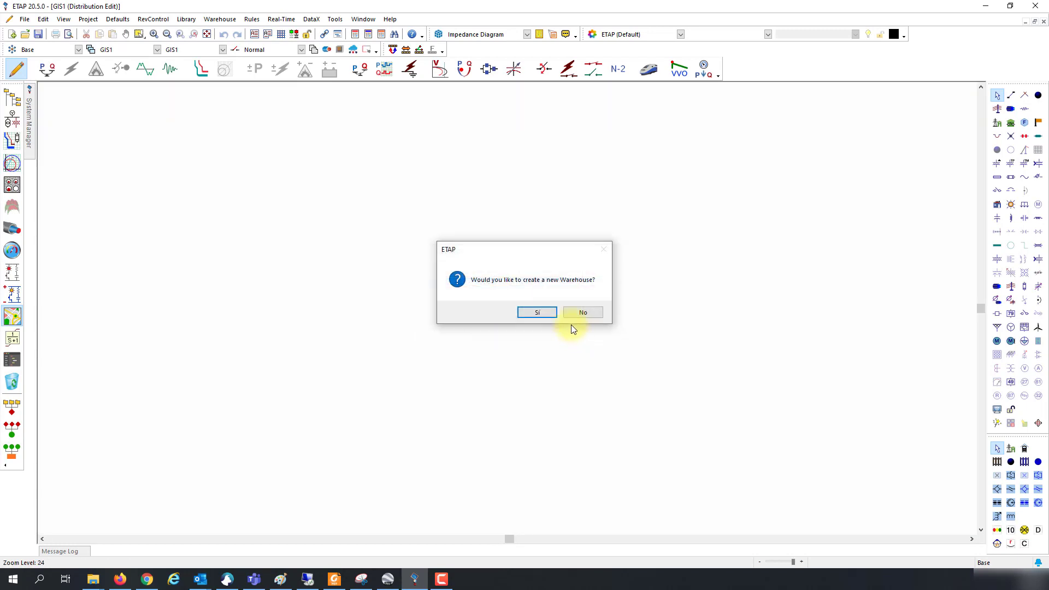
pyautogui.click(539, 315)
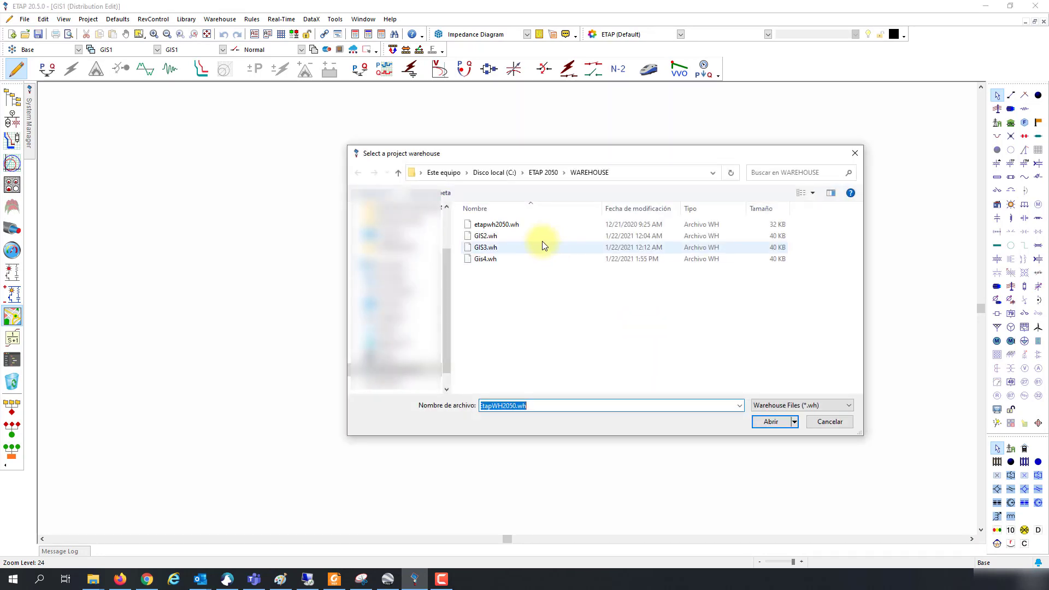
pyautogui.click(481, 224)
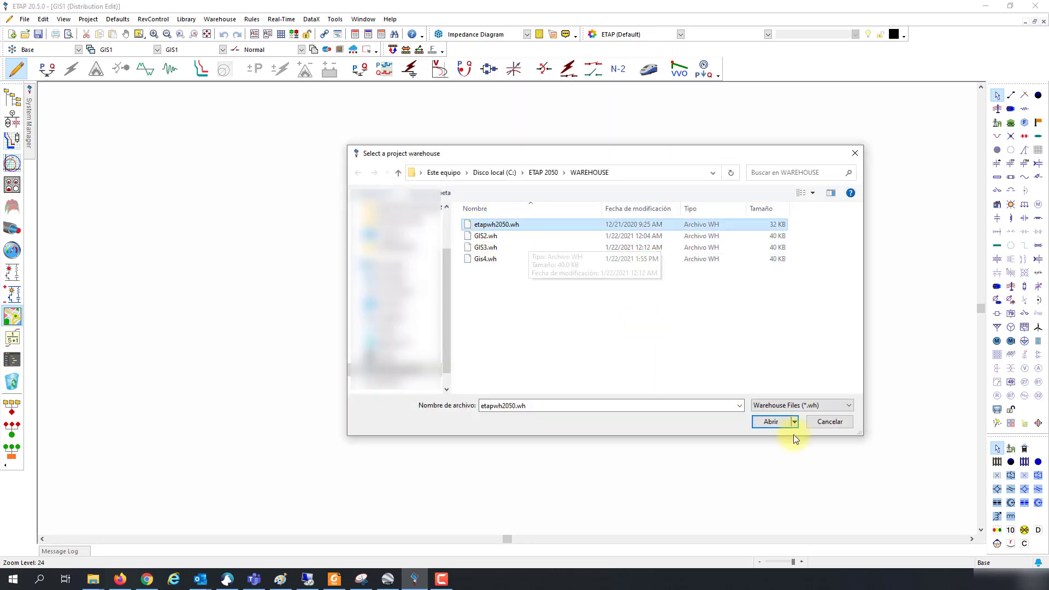
pyautogui.click(770, 423)
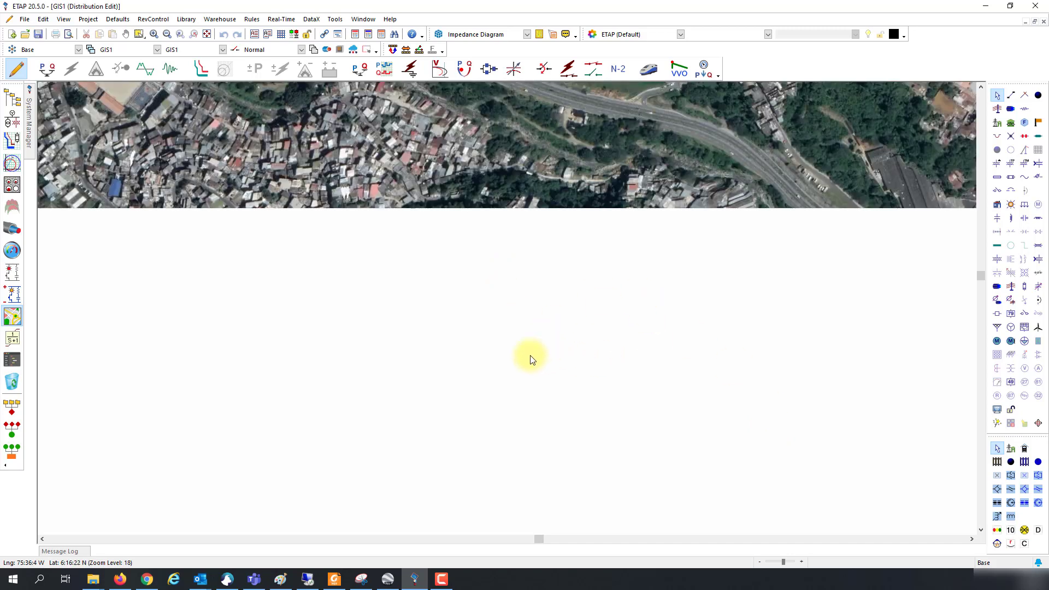
# Step: Zoom the GIS1 map in on the imported line's end at the substation
pyautogui.scroll(-1, 529, 358)
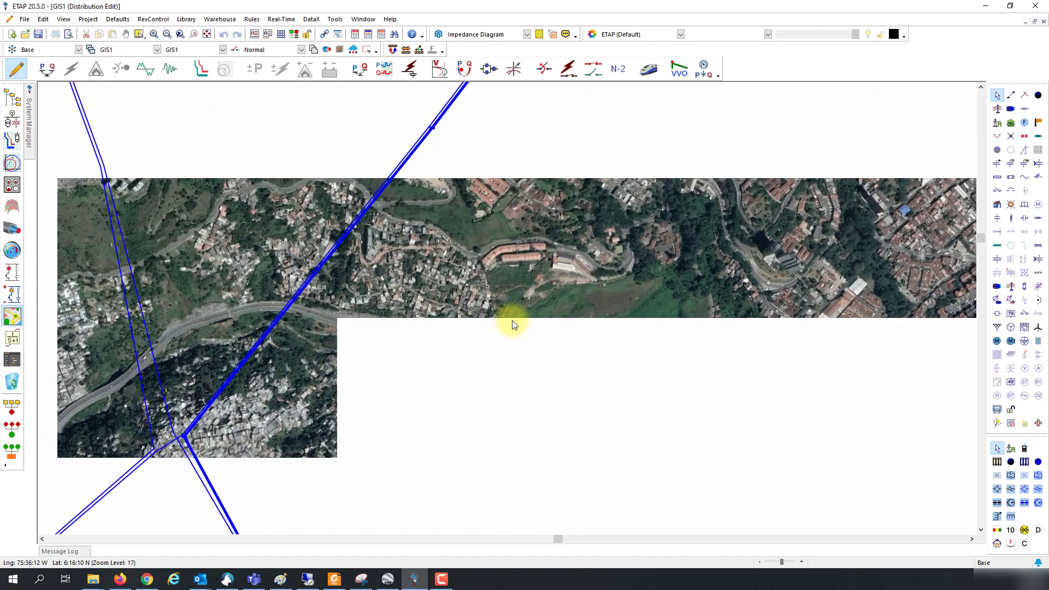
pyautogui.scroll(3, 528, 309)
pyautogui.scroll(-10, 600, 273)
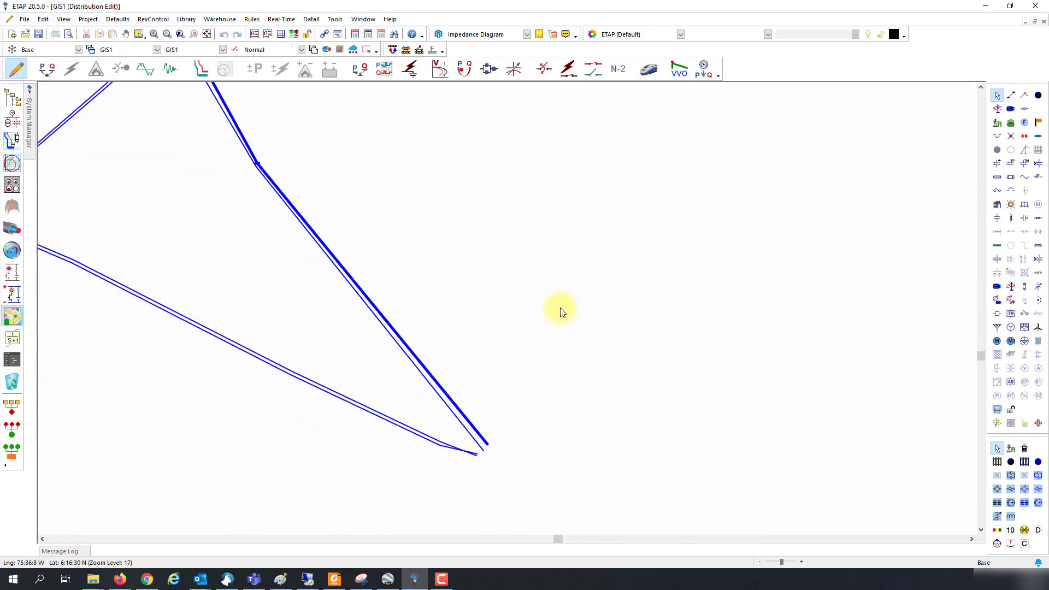
pyautogui.scroll(4, 559, 307)
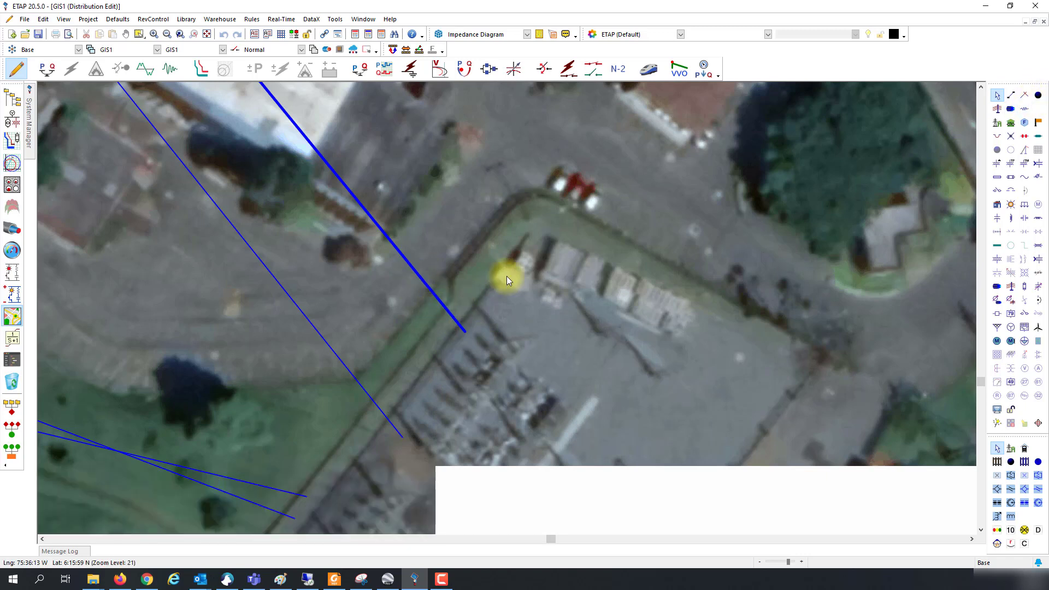
# Step: Place a junction at the open end of the first imported line
pyautogui.click(1038, 95)
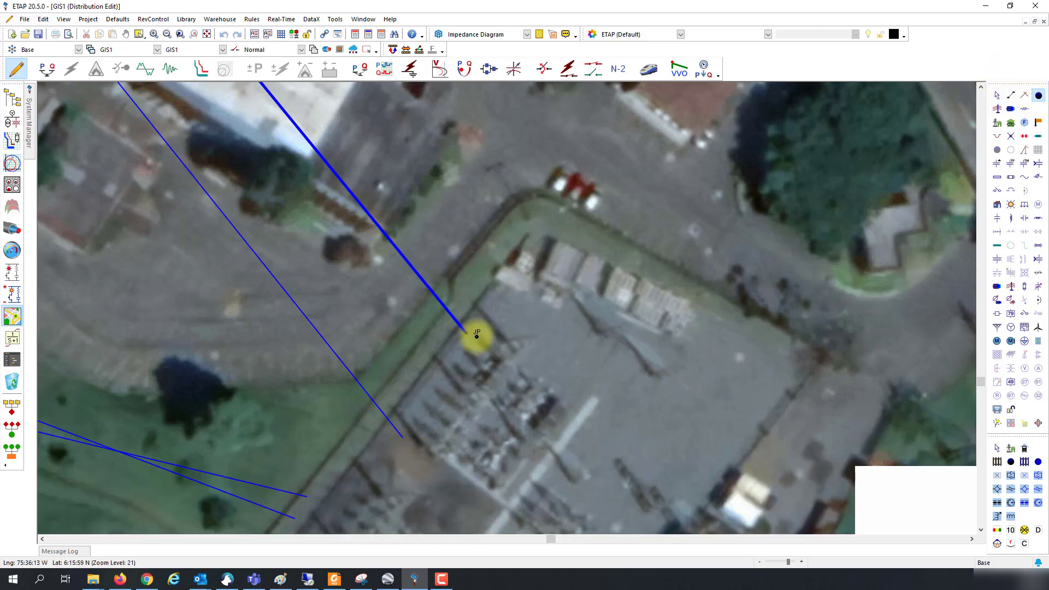
pyautogui.click(468, 332)
pyautogui.scroll(-5, 528, 323)
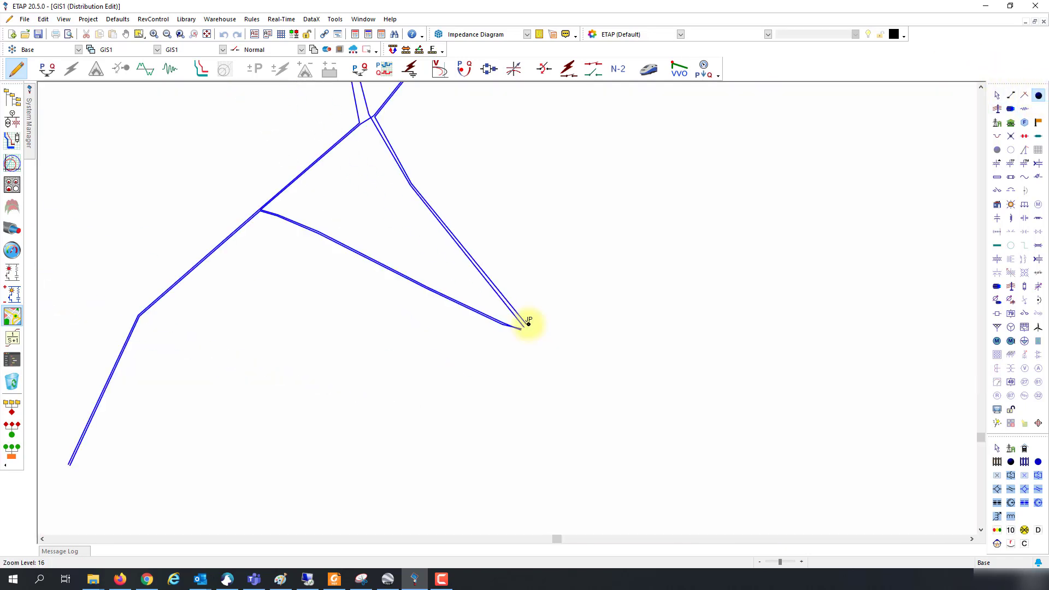
pyautogui.moveTo(499, 299); pyautogui.dragTo(512, 185)
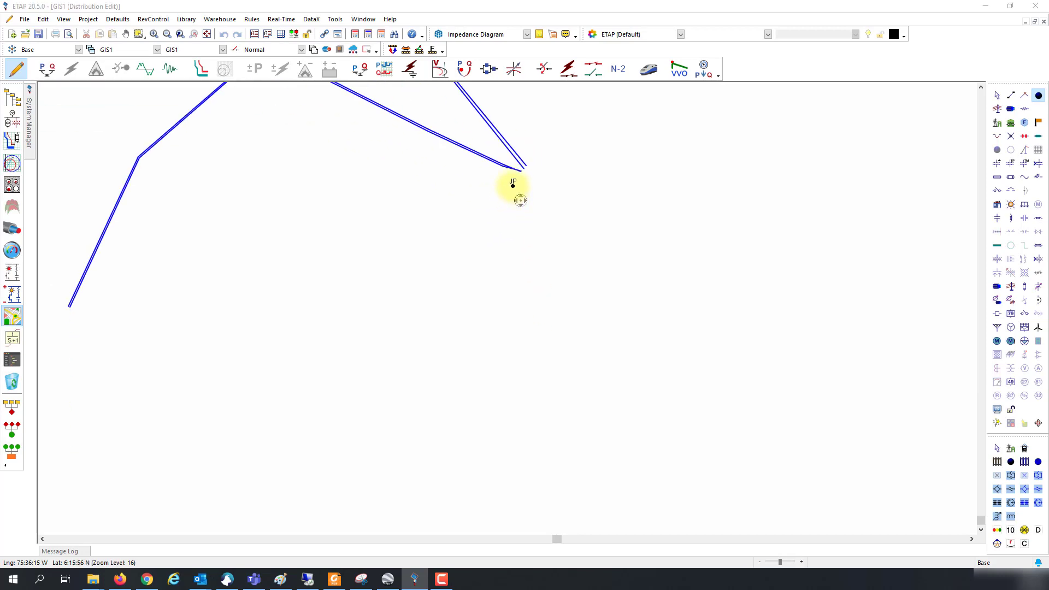
pyautogui.scroll(1, 554, 191)
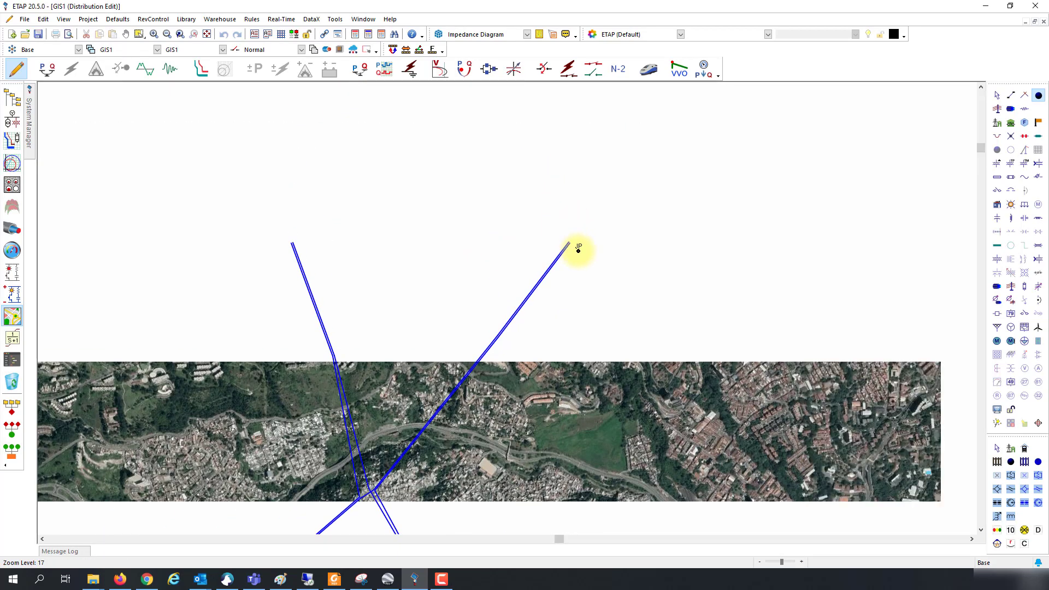
pyautogui.scroll(4, 578, 248)
# Step: Select the right-hand line and place a junction at its upper end
pyautogui.press('Escape')
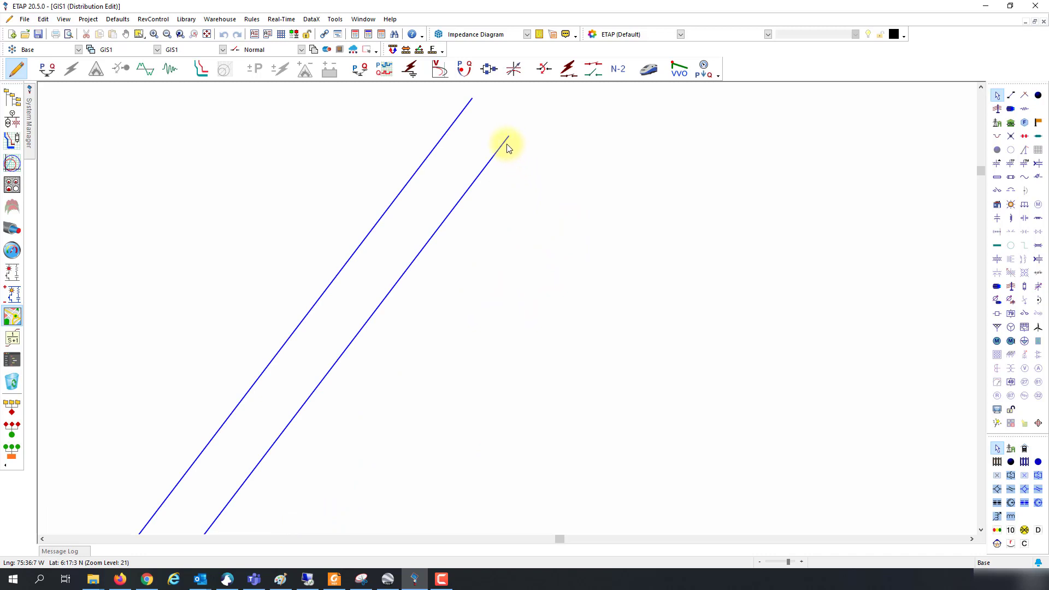
pyautogui.click(508, 146)
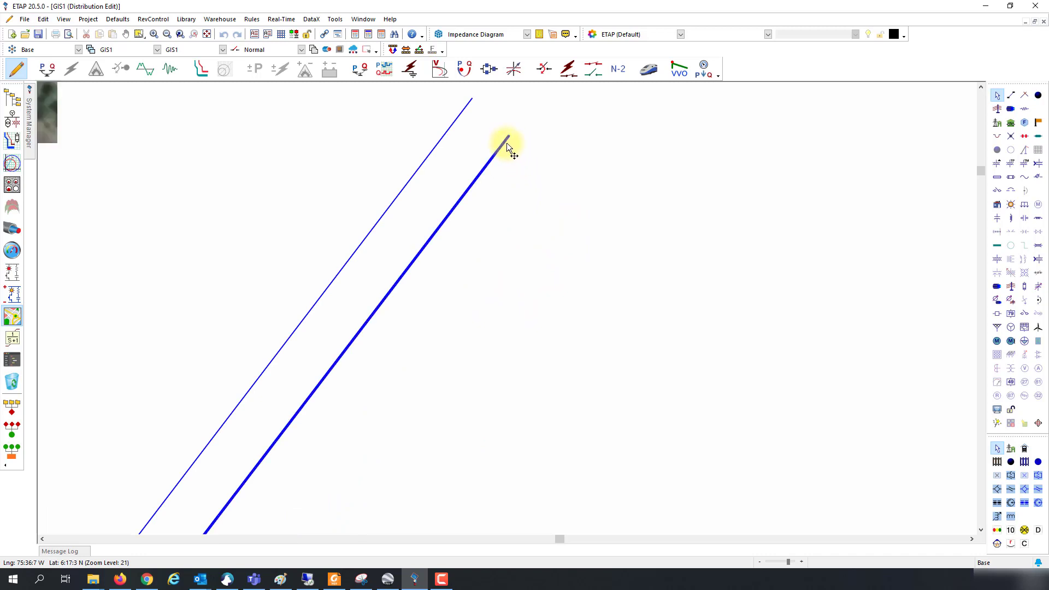
pyautogui.click(1039, 95)
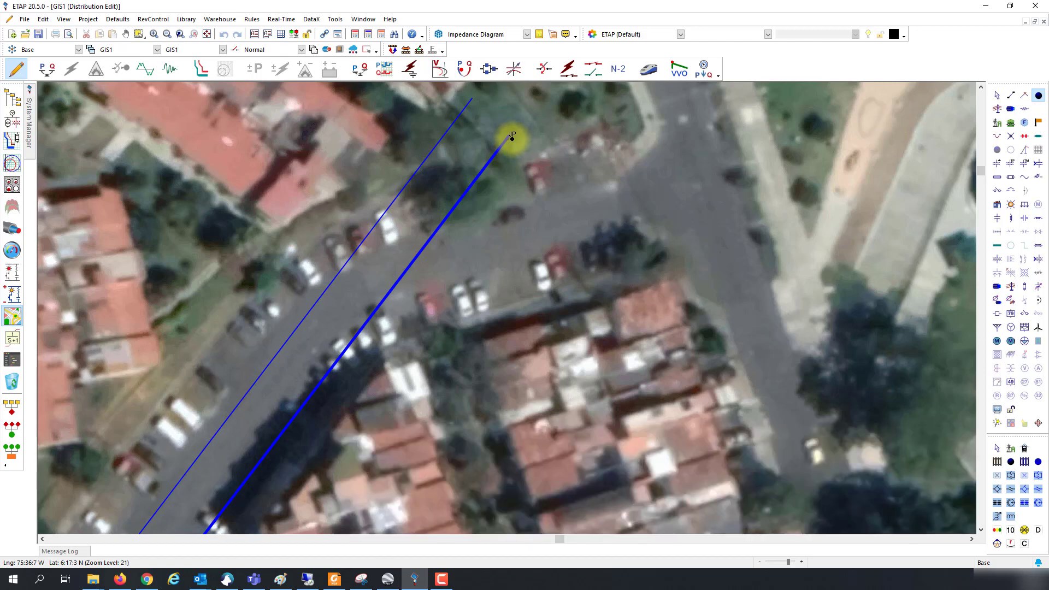
pyautogui.scroll(3, 512, 138)
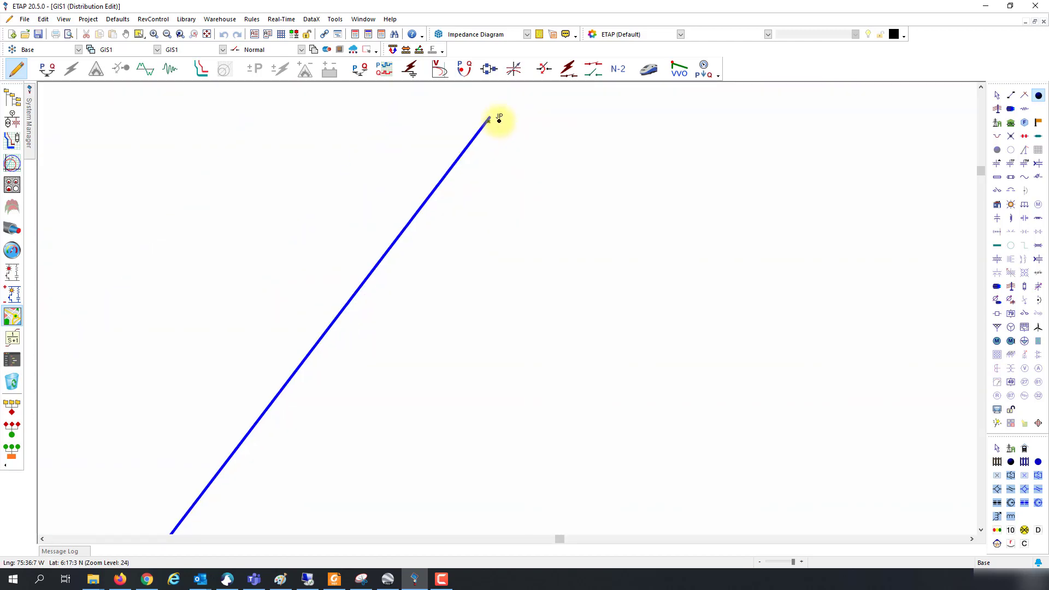
pyautogui.click(499, 119)
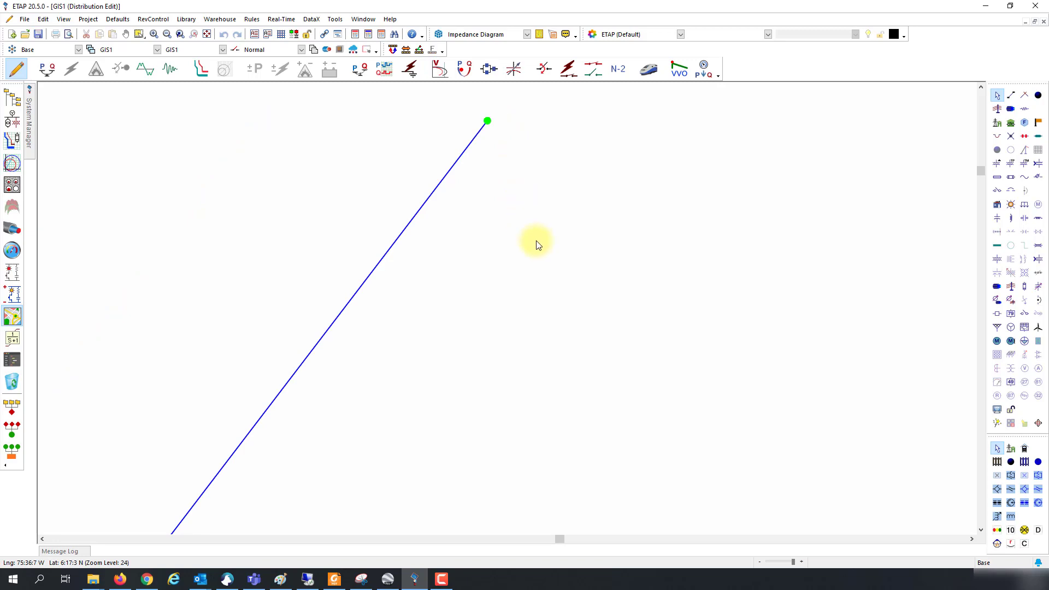
pyautogui.scroll(-3, 516, 252)
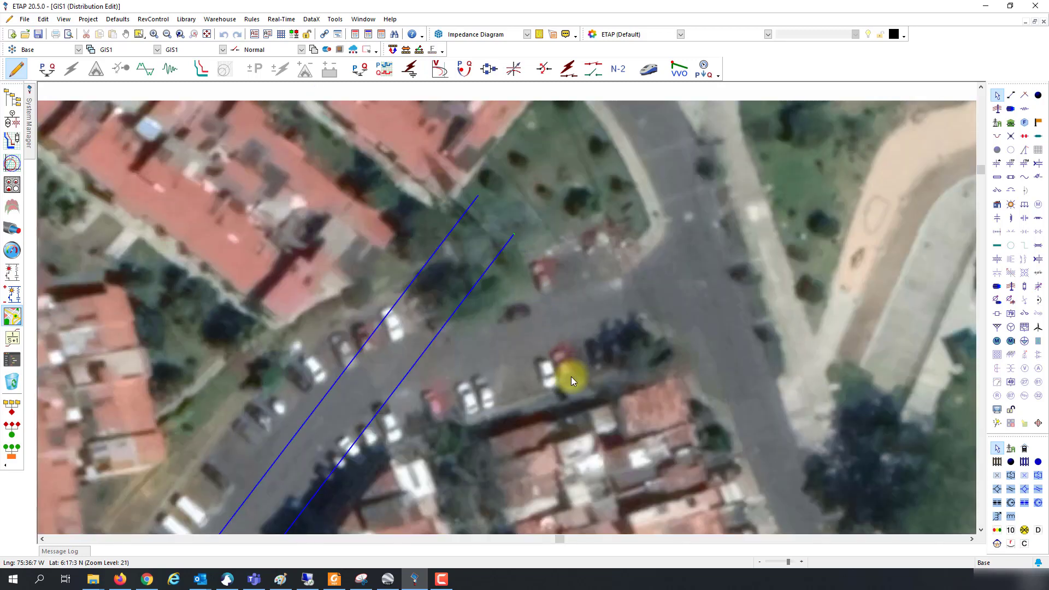
pyautogui.scroll(-3, 571, 376)
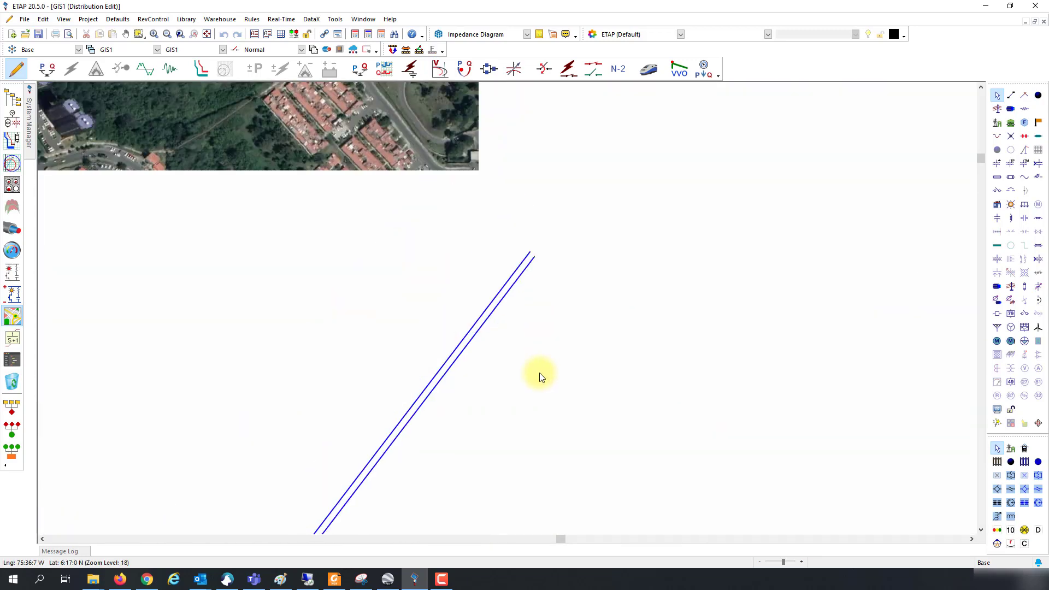
pyautogui.moveTo(539, 376); pyautogui.dragTo(233, 139)
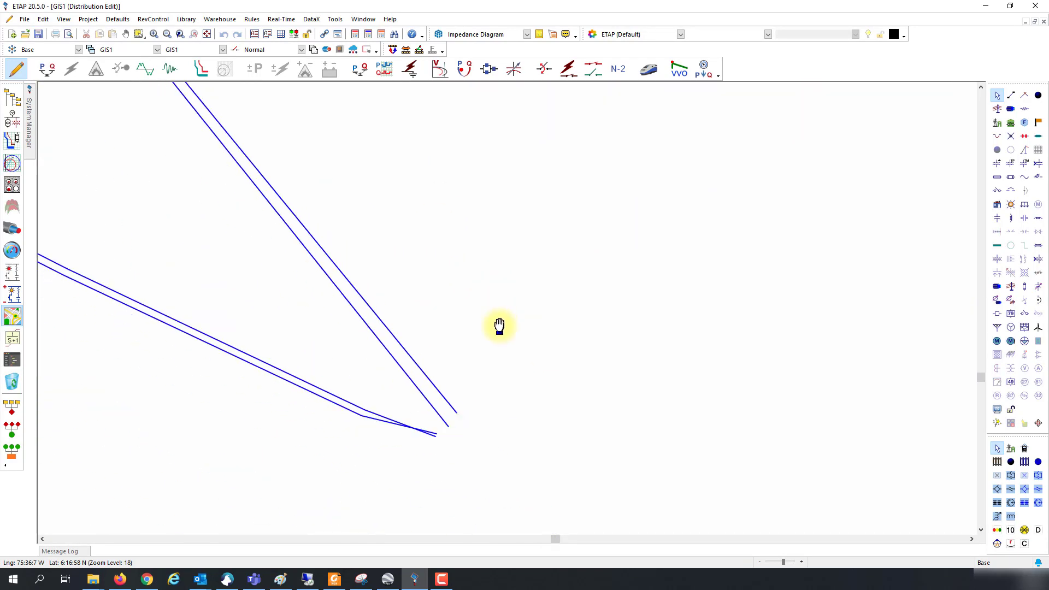
# Step: Save the ETAP project
pyautogui.click(38, 34)
pyautogui.click(522, 347)
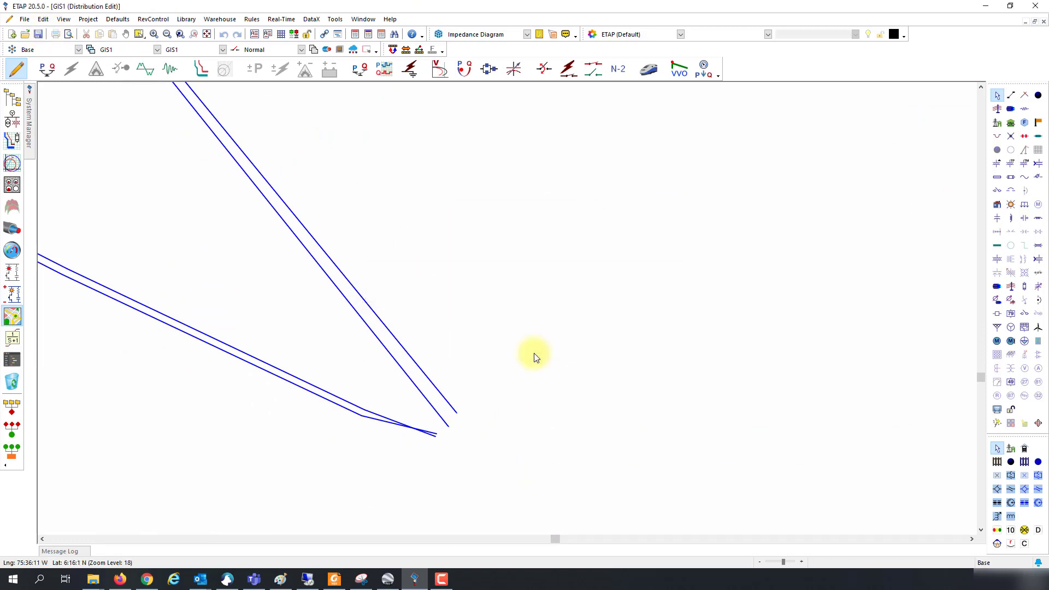
pyautogui.scroll(-1, 533, 353)
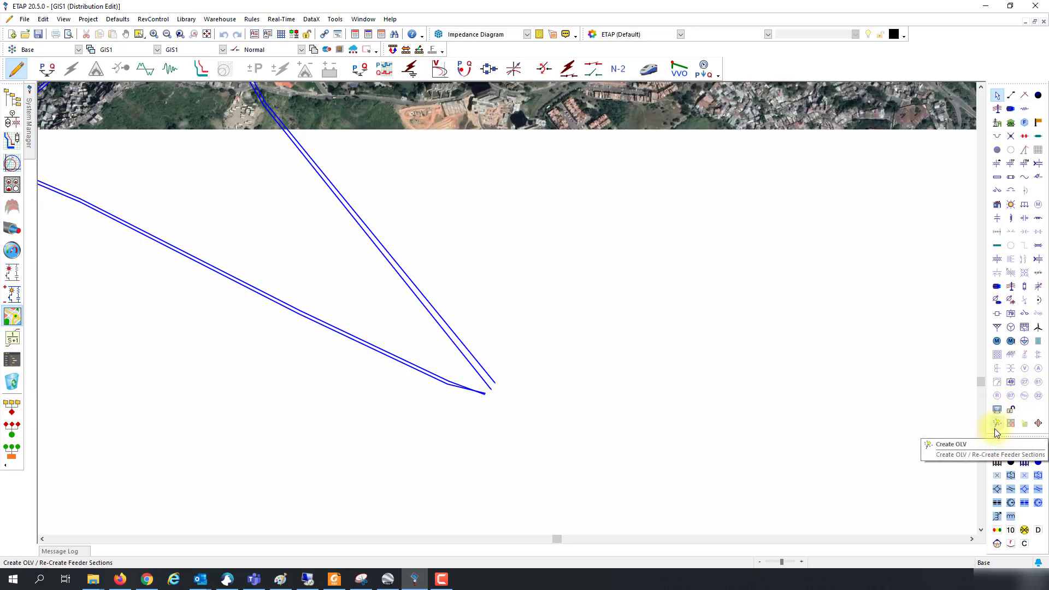
# Step: Select the right-hand line near the substation, then switch to the OLV1 one-line diagram
pyautogui.click(451, 344)
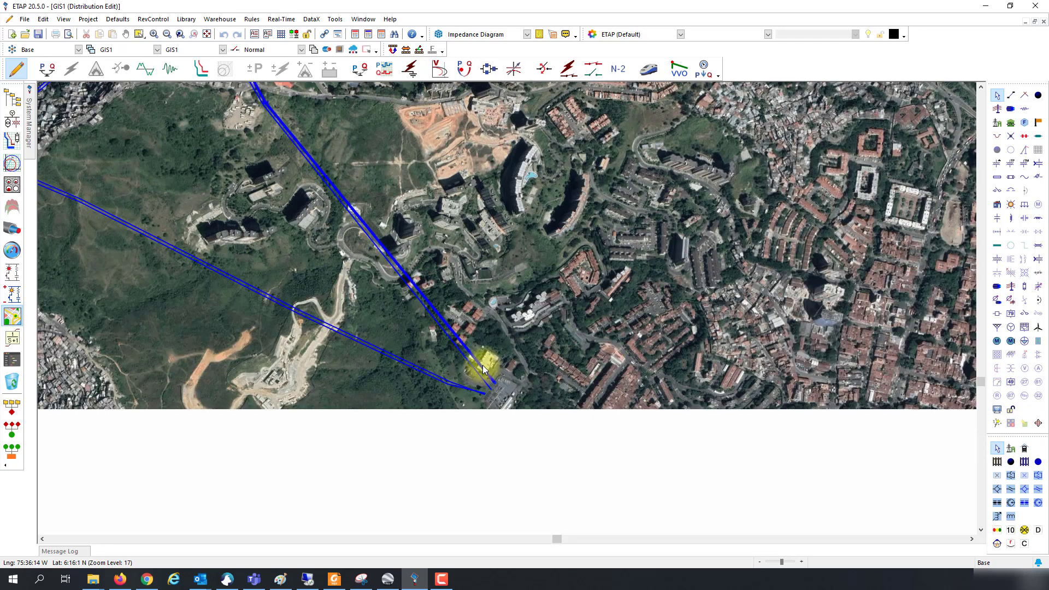
pyautogui.click(997, 423)
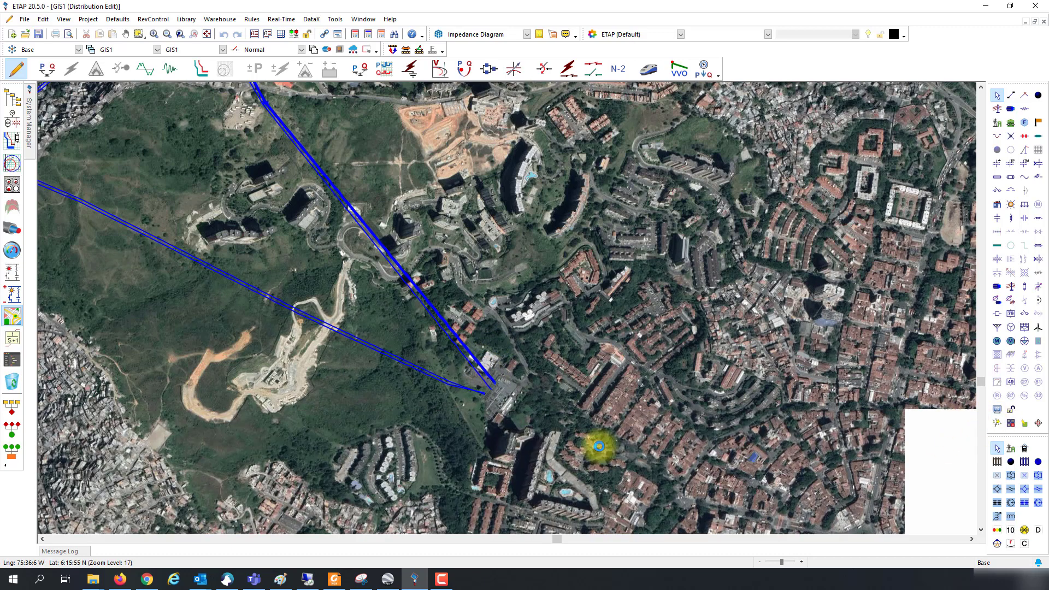
pyautogui.click(12, 119)
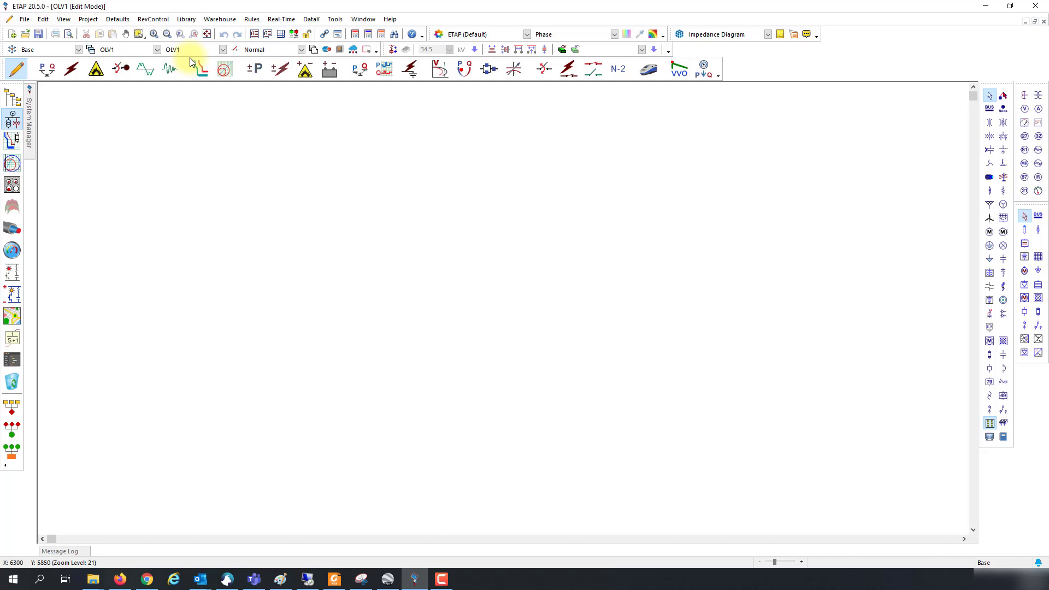
# Step: Fit the diagram, move Bus_Junction2 above EQCircuit1 and shift EQCircuit1 left
pyautogui.click(206, 34)
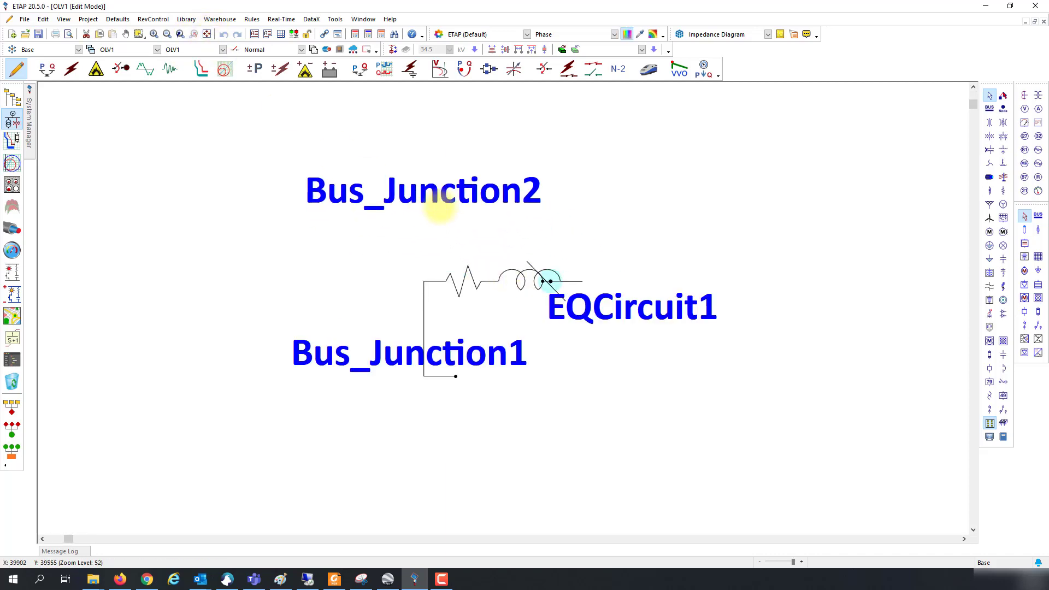
pyautogui.moveTo(543, 276); pyautogui.dragTo(526, 206)
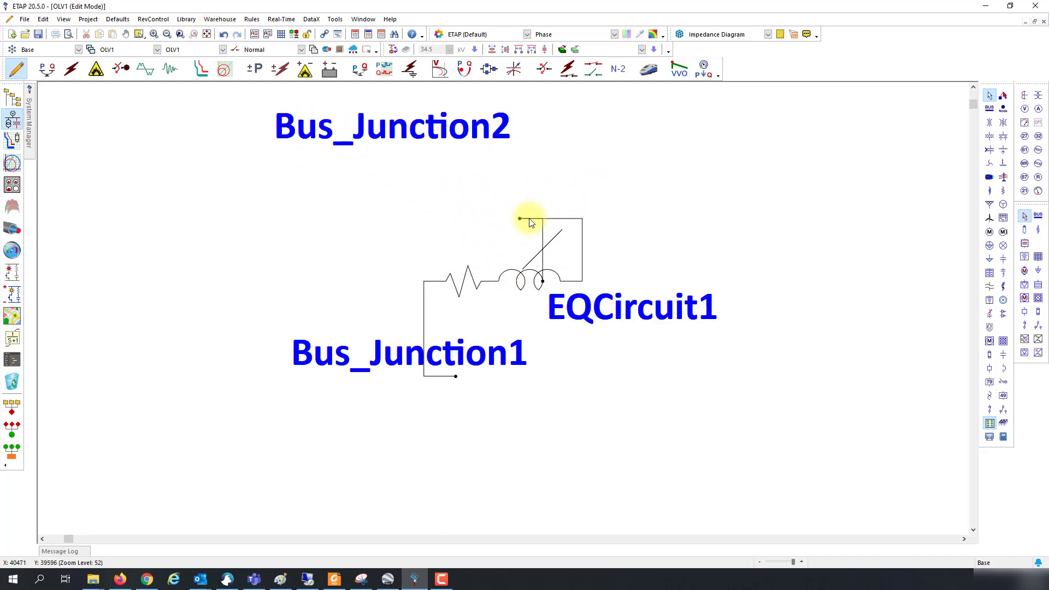
pyautogui.doubleClick(518, 218)
pyautogui.click(641, 461)
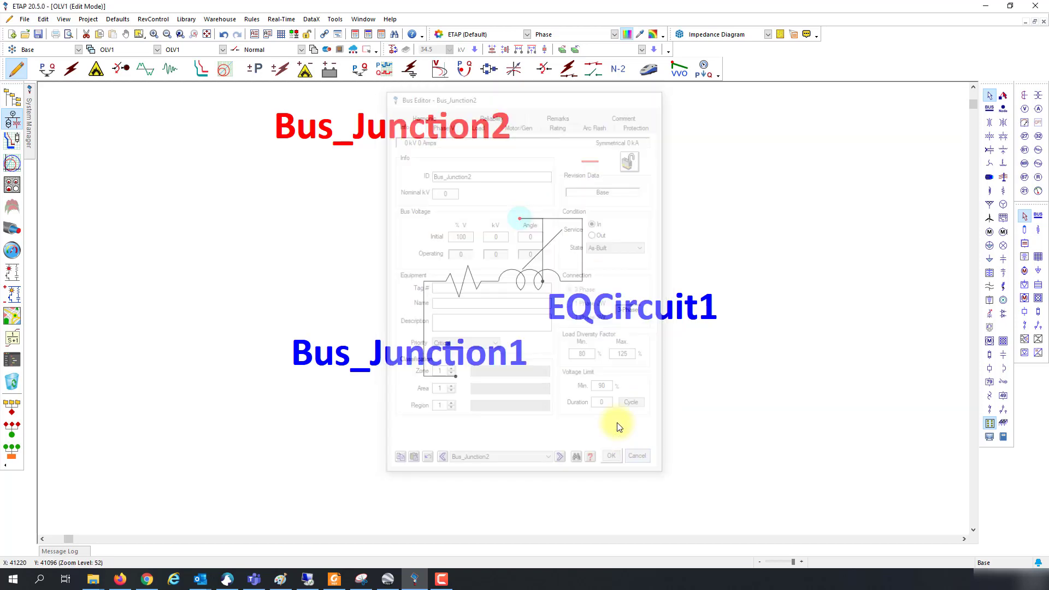
pyautogui.moveTo(519, 218); pyautogui.dragTo(551, 187)
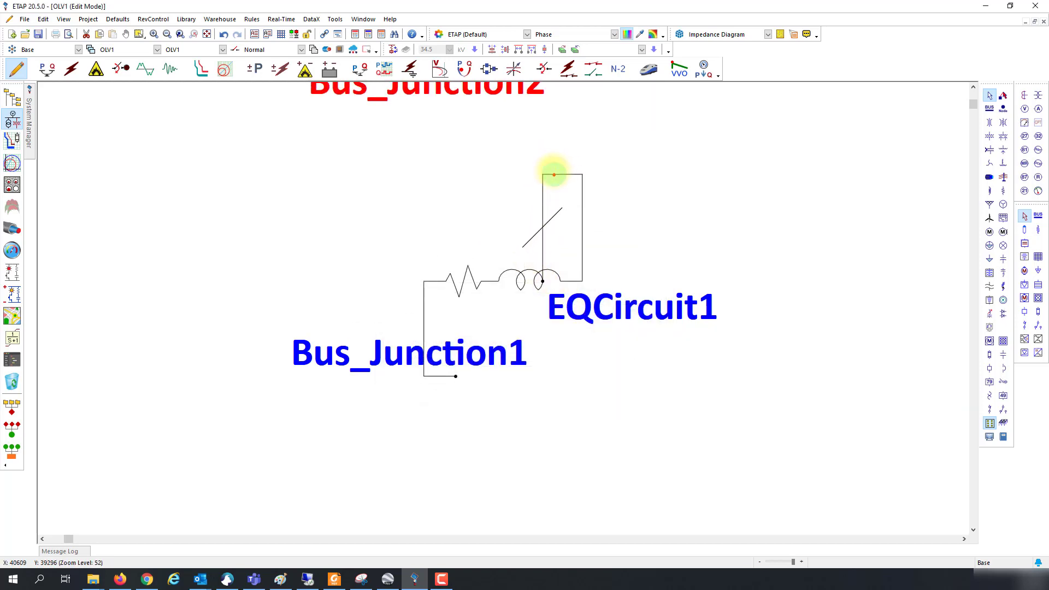
pyautogui.moveTo(543, 279); pyautogui.dragTo(547, 165)
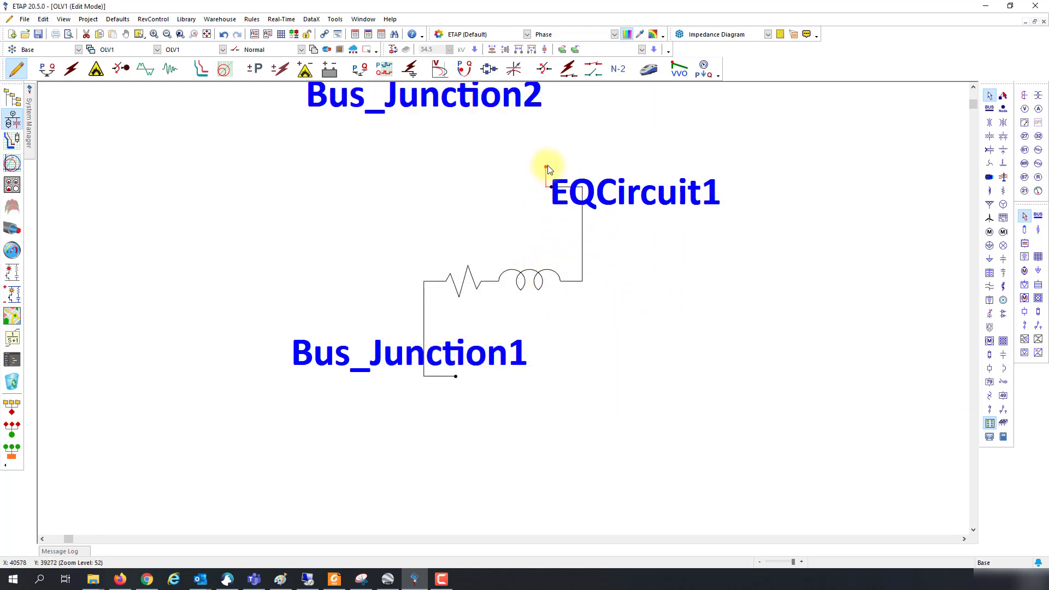
pyautogui.moveTo(529, 284); pyautogui.dragTo(499, 284)
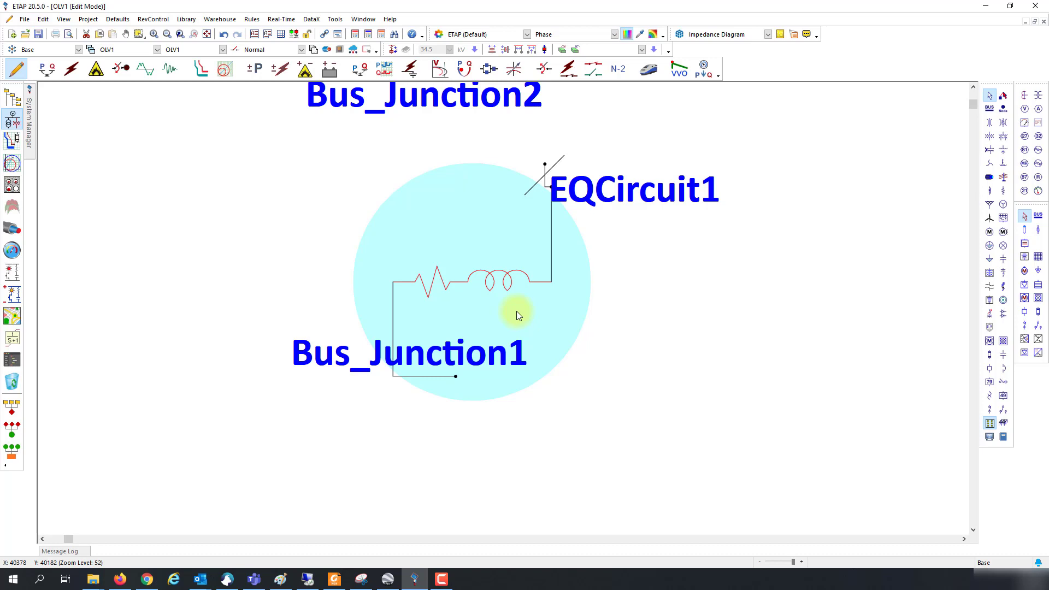
# Step: Rotate EQCircuit1 vertical and align it vertically with Bus_Junction1 and Bus_Junction2
pyautogui.click(529, 333)
pyautogui.click(501, 280)
pyautogui.hotkey('ctrl', 'r')
pyautogui.hotkey('ctrl', 'r')
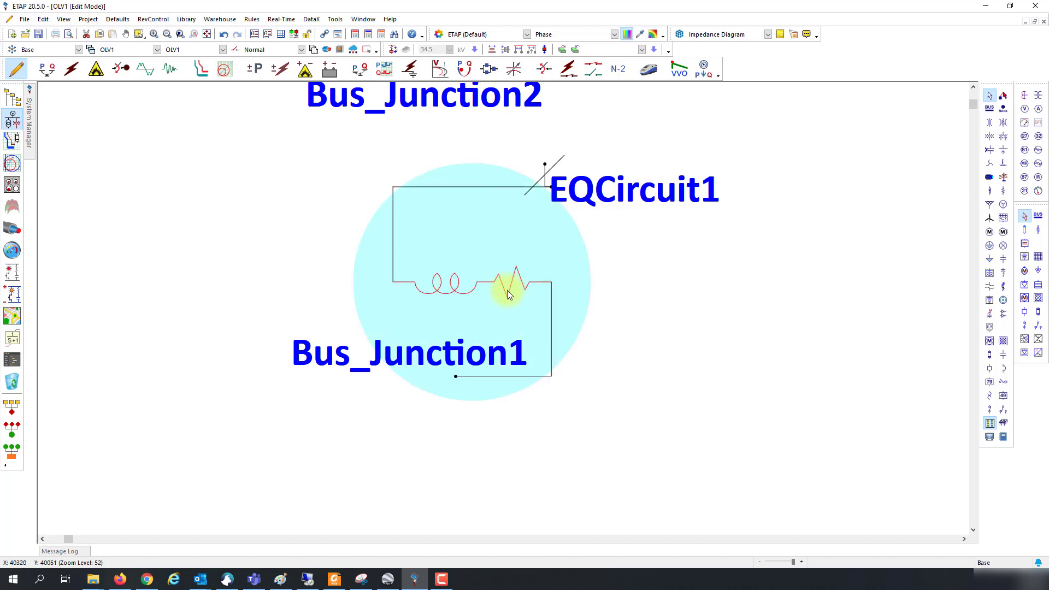
pyautogui.hotkey('ctrl', 'r')
pyautogui.moveTo(628, 421); pyautogui.dragTo(355, 145)
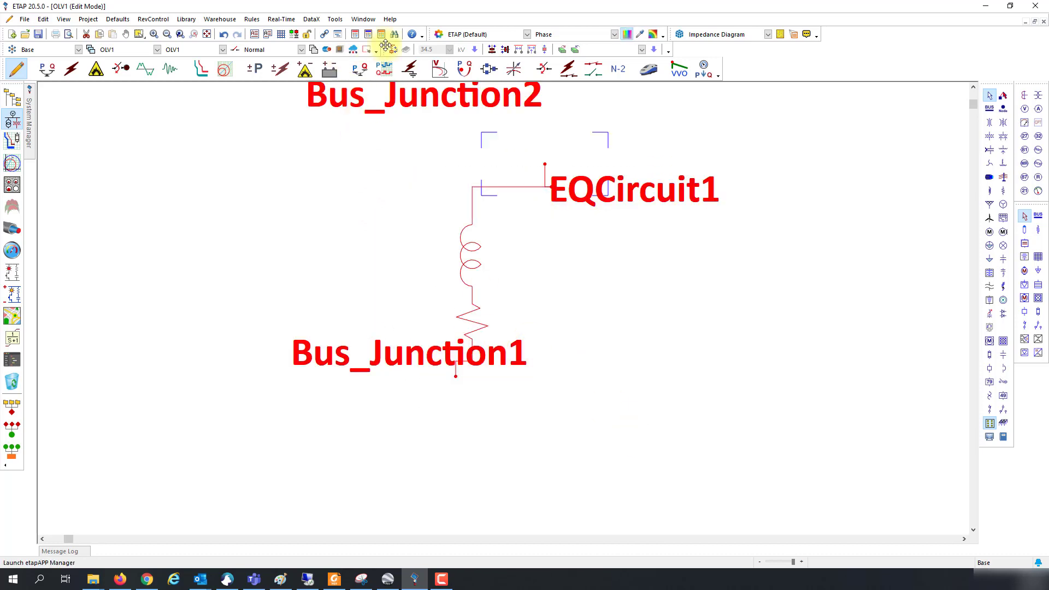
pyautogui.click(491, 49)
pyautogui.click(685, 411)
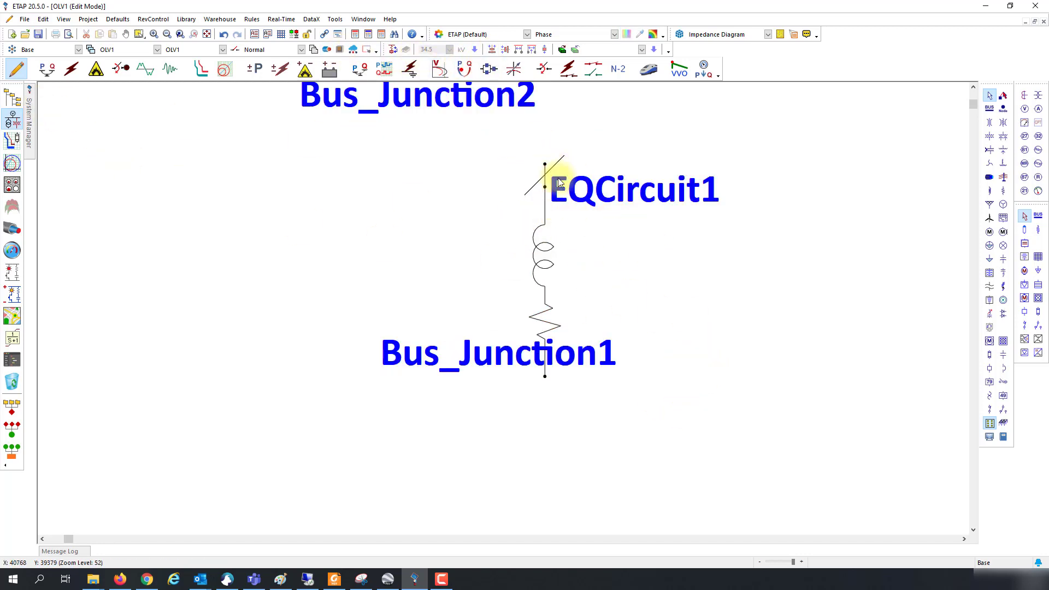
# Step: Maximize the GIS1 map, pan north and zoom in closely on the green node at the cable's end
pyautogui.click(12, 315)
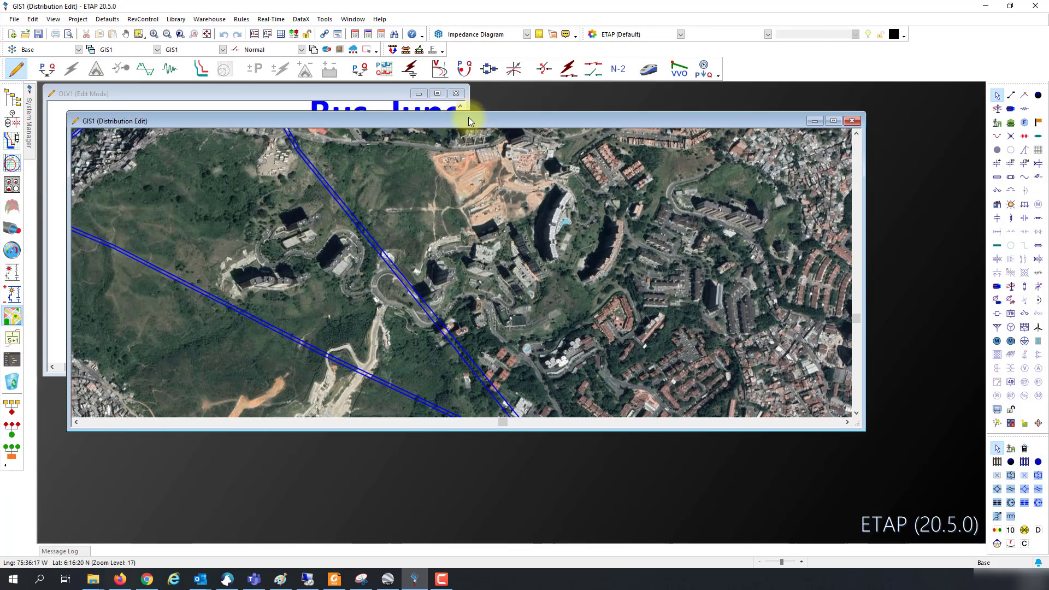
pyautogui.doubleClick(467, 117)
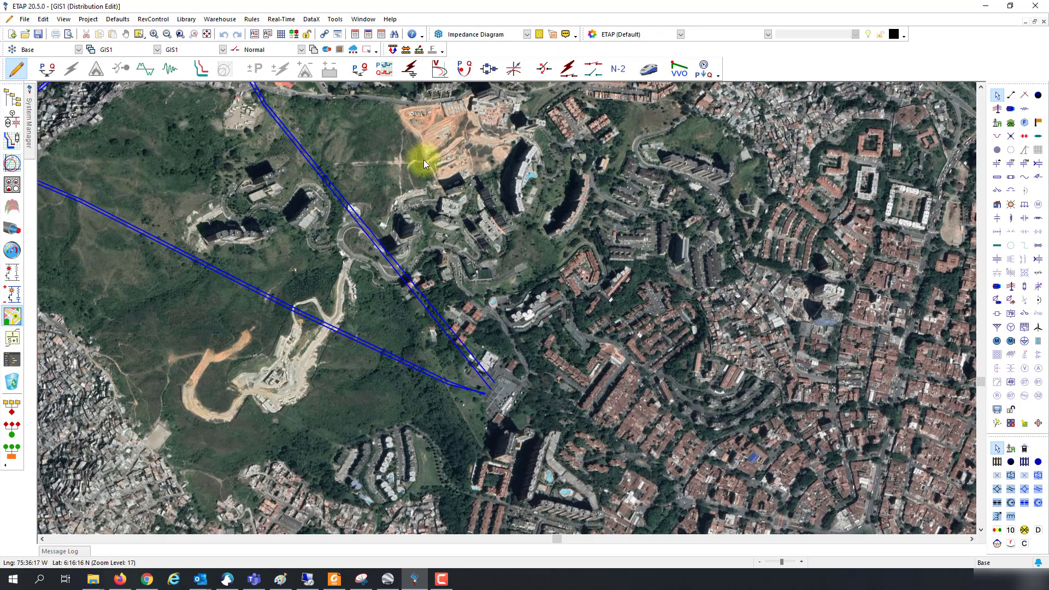
pyautogui.moveTo(398, 178); pyautogui.dragTo(412, 379)
pyautogui.scroll(3, 396, 218)
pyautogui.scroll(2, 397, 218)
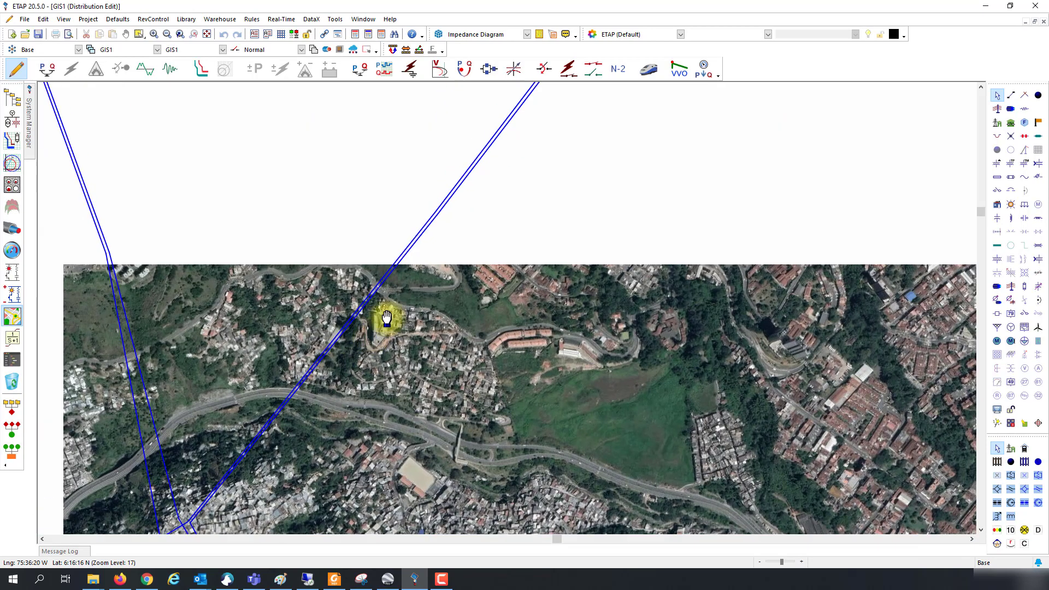
pyautogui.scroll(5, 470, 235)
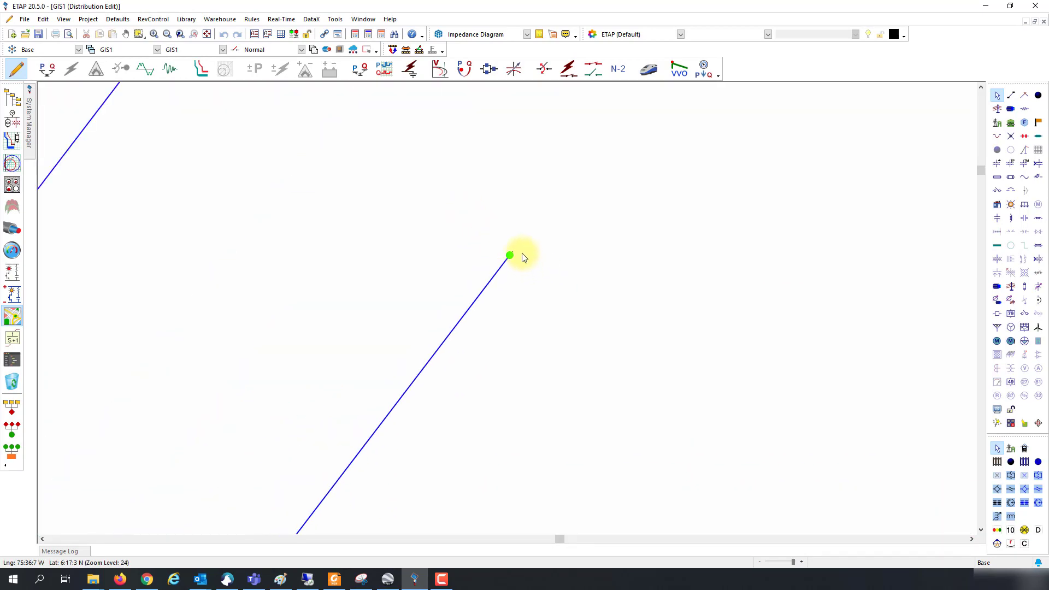
pyautogui.moveTo(514, 256); pyautogui.dragTo(561, 280)
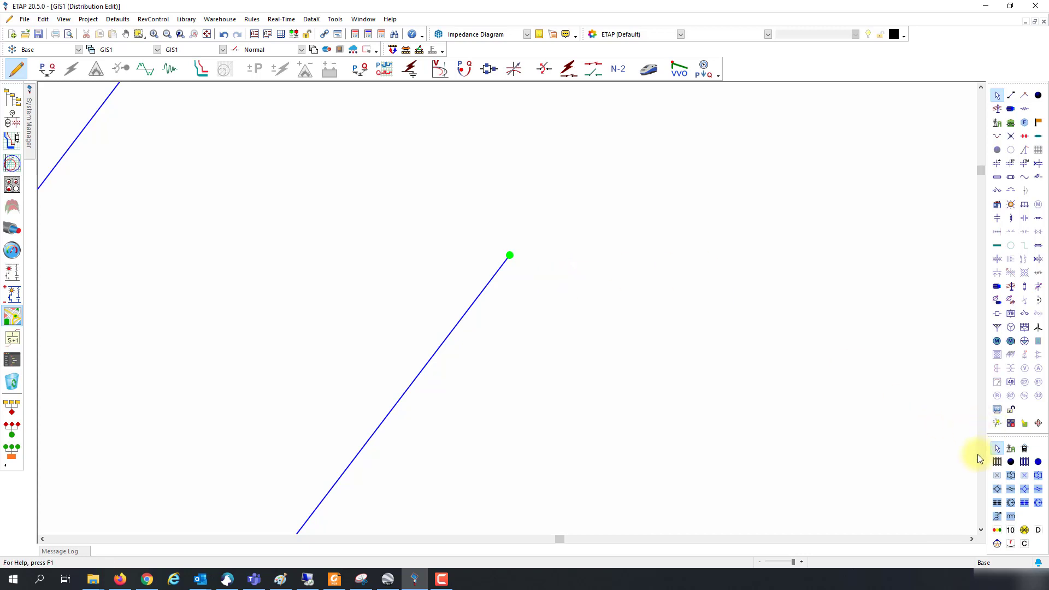
# Step: On OLV1, move the Bus_Junction1 and Bus_Junction2 labels beside the vertical line
pyautogui.click(12, 120)
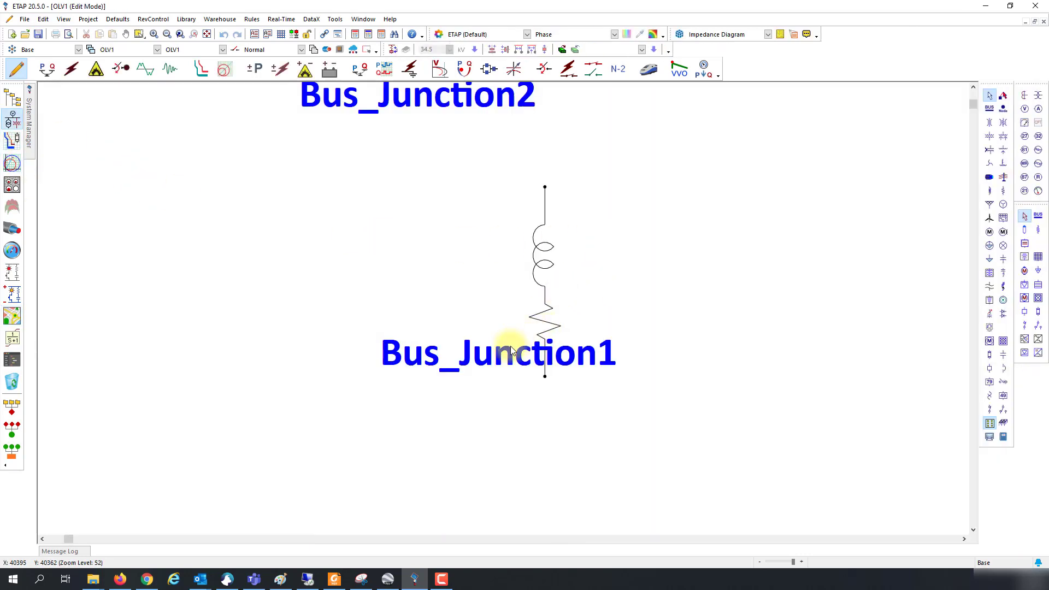
pyautogui.moveTo(510, 350); pyautogui.dragTo(396, 373)
pyautogui.moveTo(415, 89); pyautogui.dragTo(392, 170)
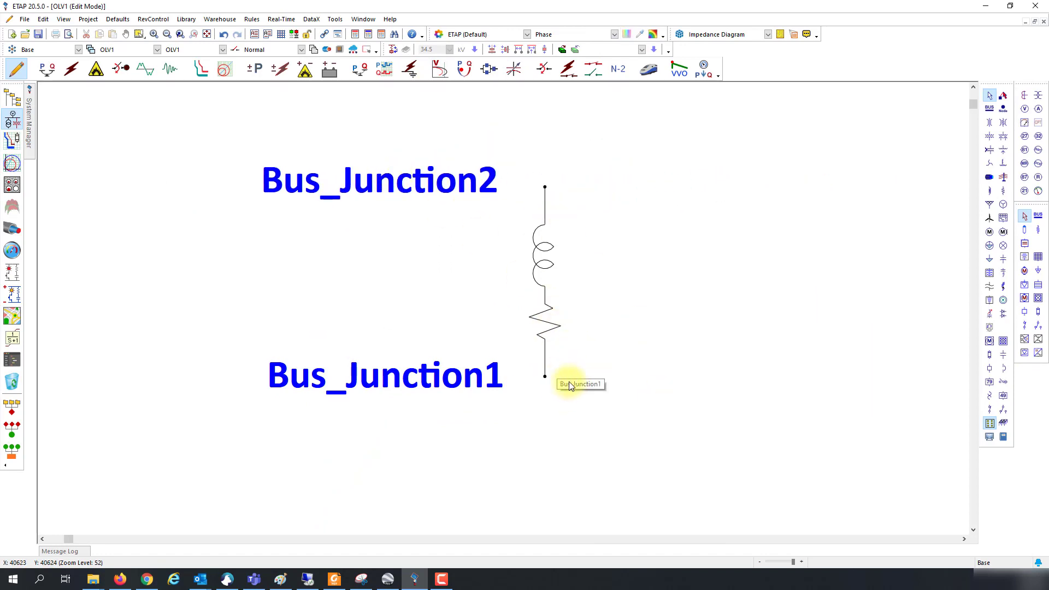
# Step: Read Line1's HORIZONTE - COLOMBIA comment, then put Bus_Junction2's label above and Bus_Junction1's below
pyautogui.click(535, 281)
pyautogui.doubleClick(536, 281)
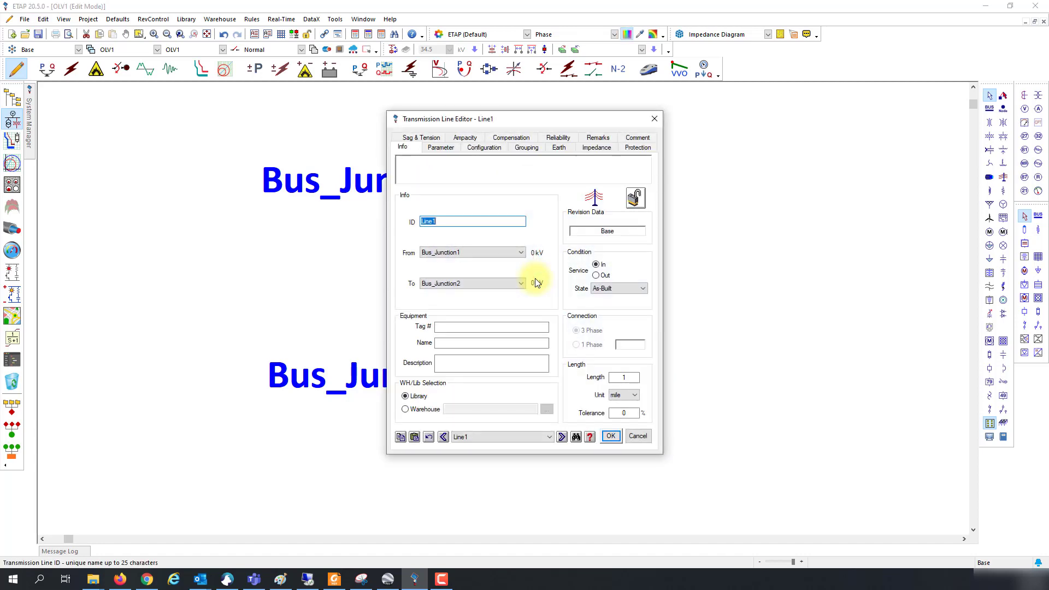
pyautogui.click(636, 136)
pyautogui.moveTo(472, 203); pyautogui.dragTo(398, 203)
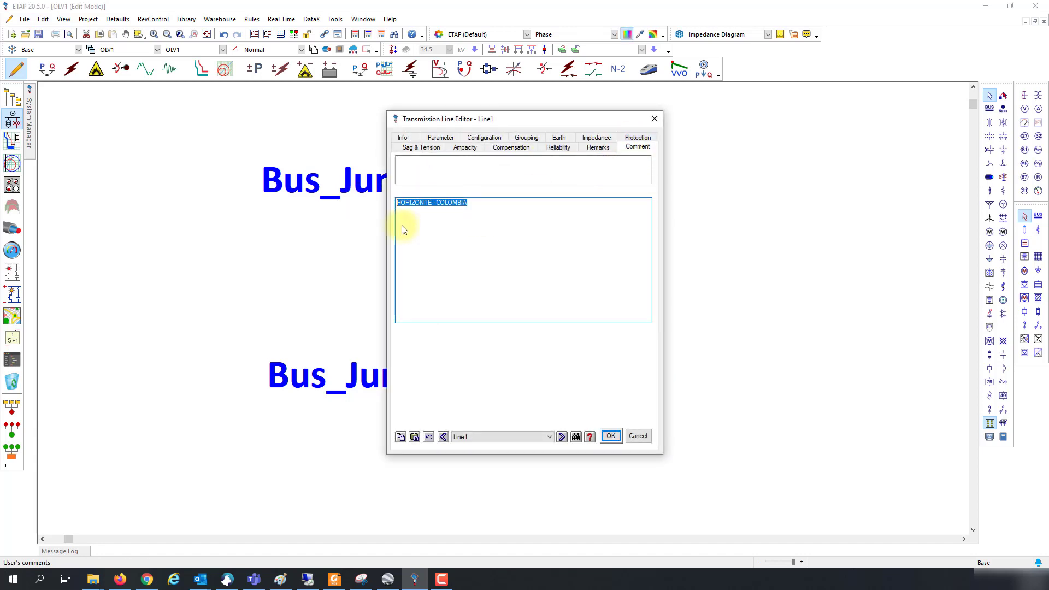
pyautogui.click(610, 436)
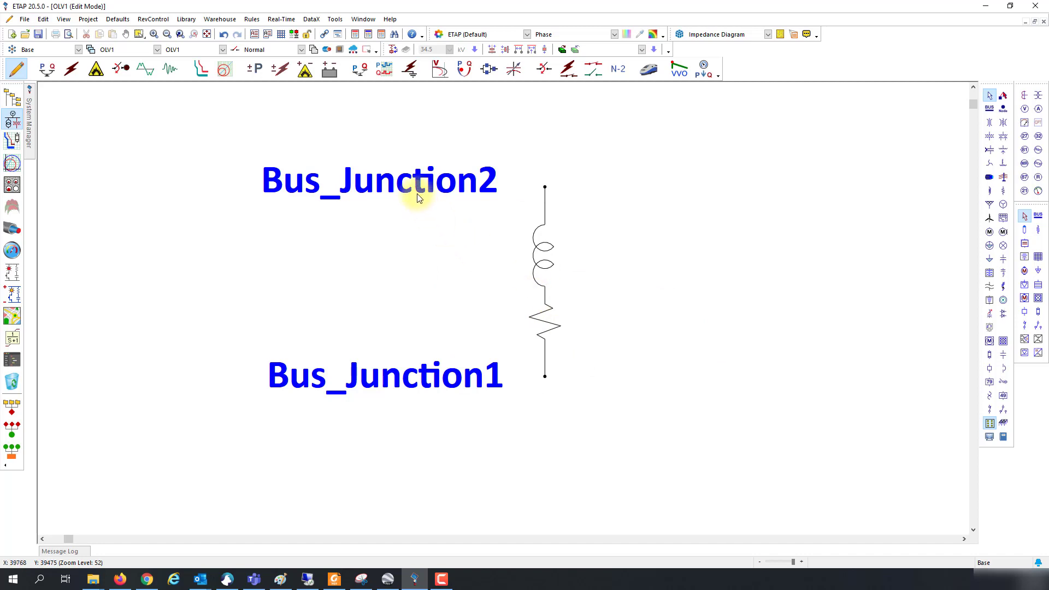
pyautogui.moveTo(419, 197); pyautogui.dragTo(585, 162)
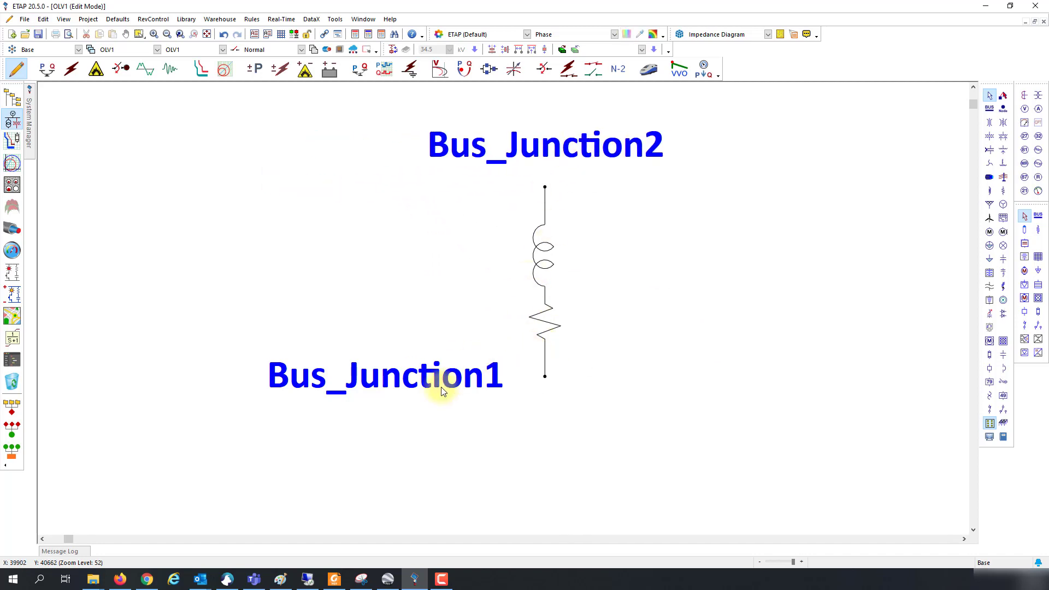
pyautogui.moveTo(442, 392); pyautogui.dragTo(614, 429)
# Step: Review the comments stored on Bus_Junction1 and Line1 without changing anything
pyautogui.doubleClick(546, 376)
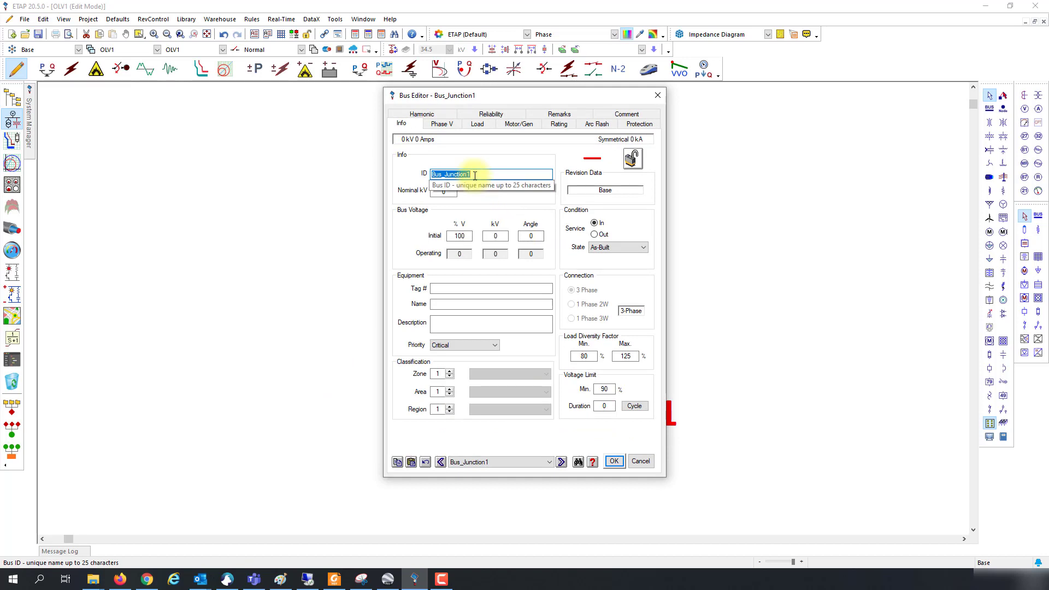
pyautogui.click(624, 116)
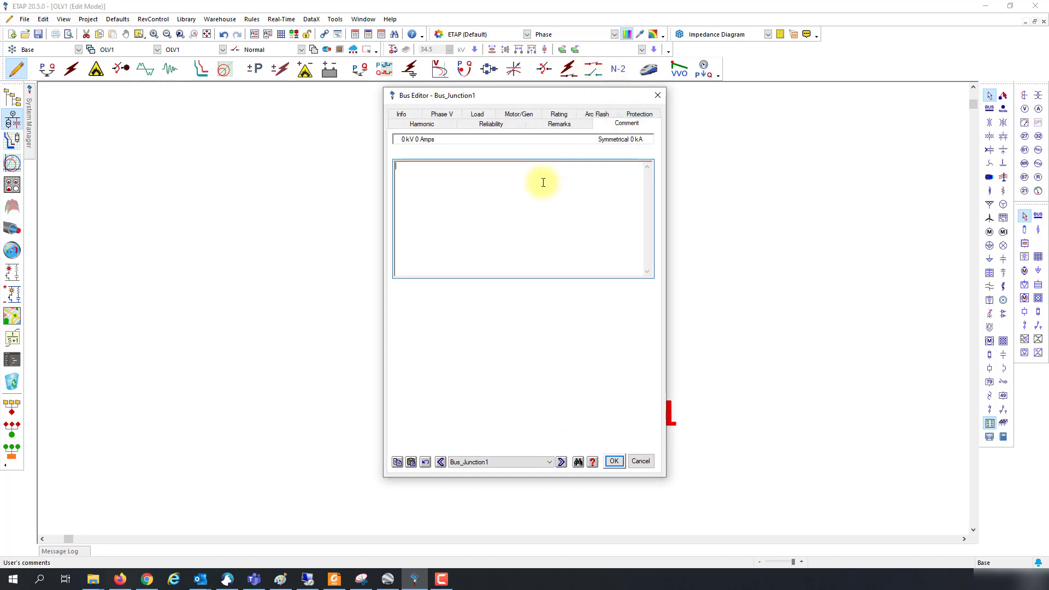
pyautogui.click(642, 462)
pyautogui.doubleClick(546, 282)
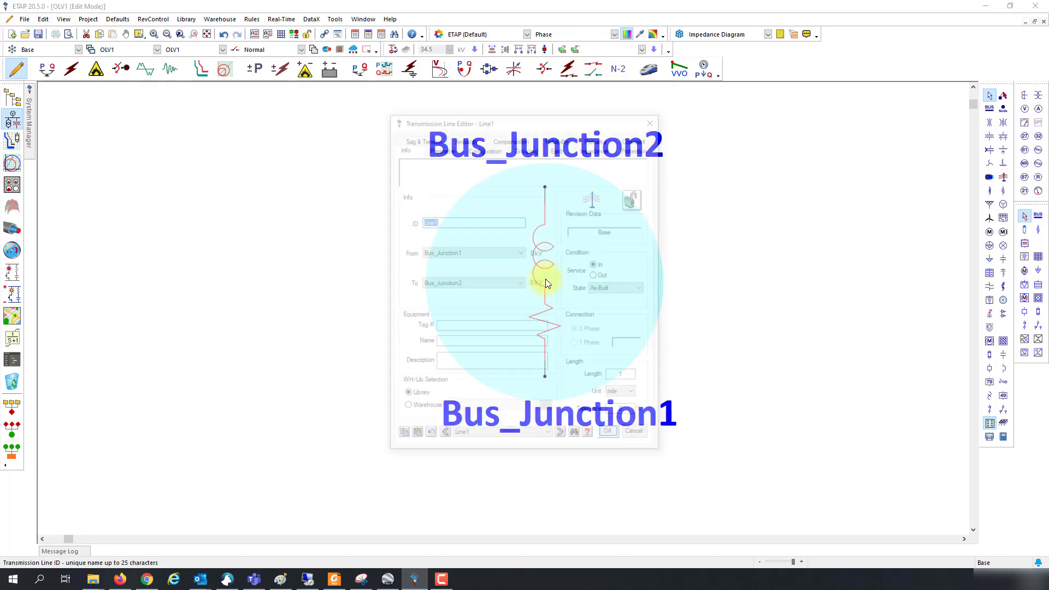
pyautogui.click(637, 147)
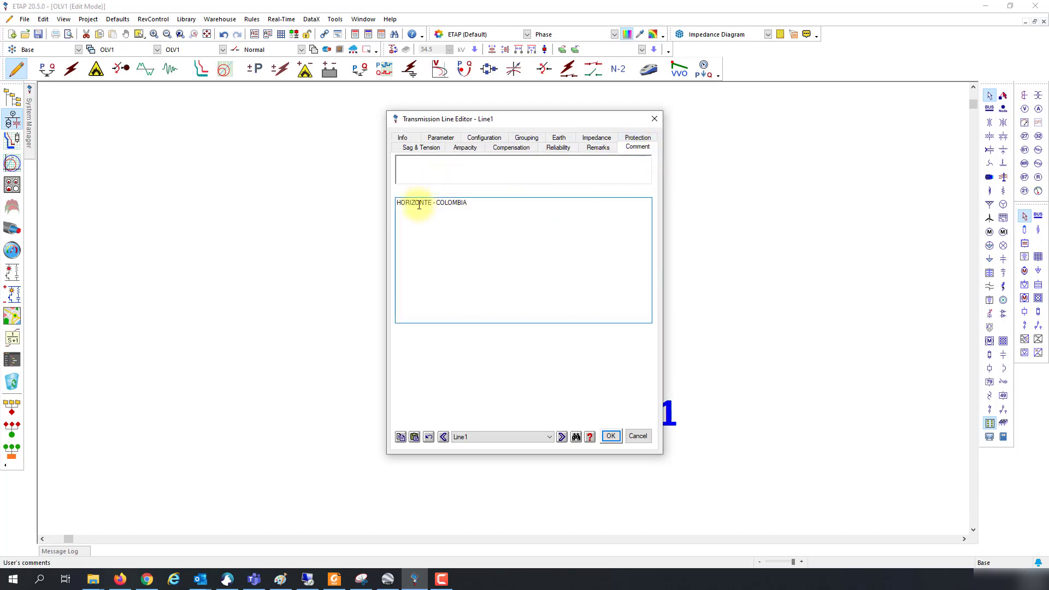
pyautogui.click(610, 435)
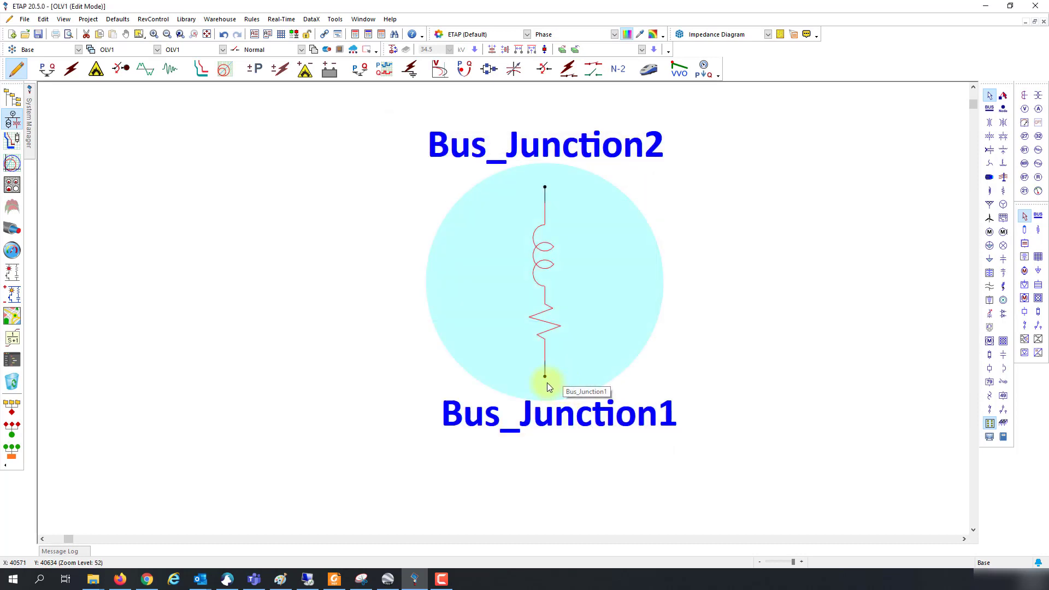
# Step: Rename the bottom bus Bus_Junction1 to COLOMBIA
pyautogui.doubleClick(546, 381)
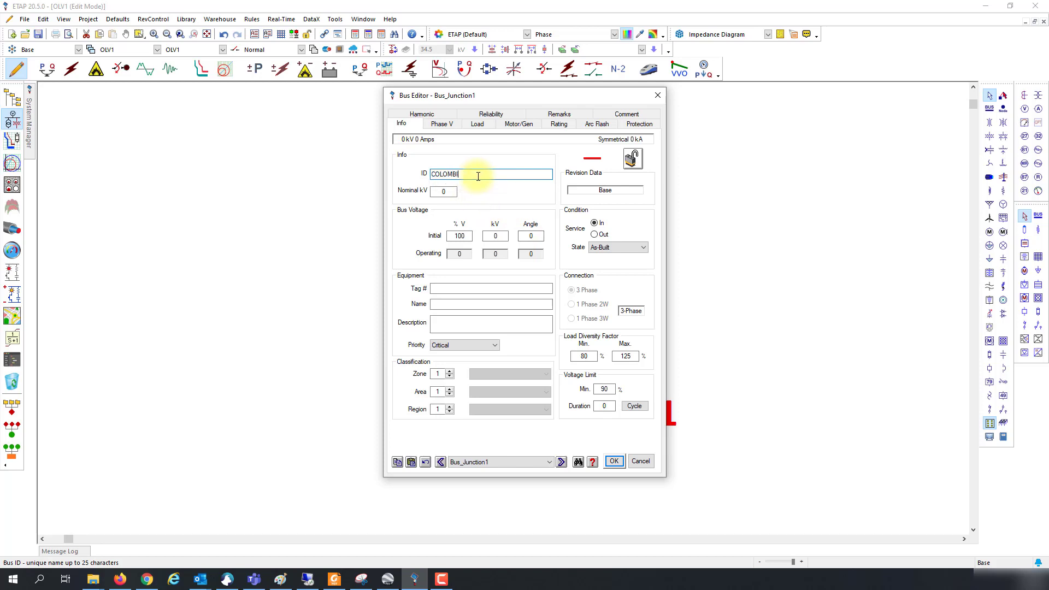
pyautogui.write('COLOMBI')
pyautogui.press('Return')
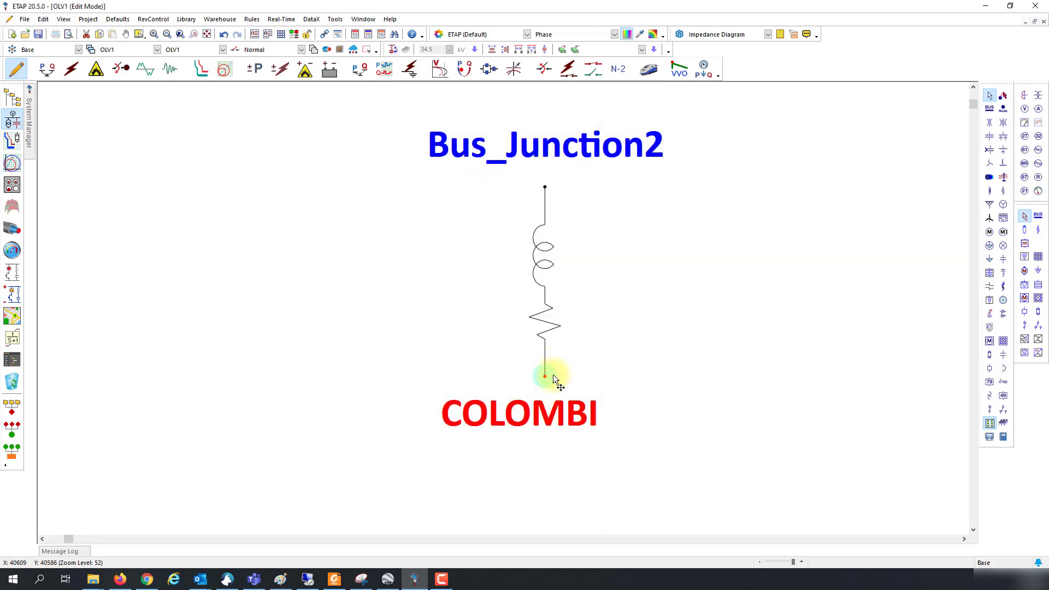
pyautogui.doubleClick(545, 377)
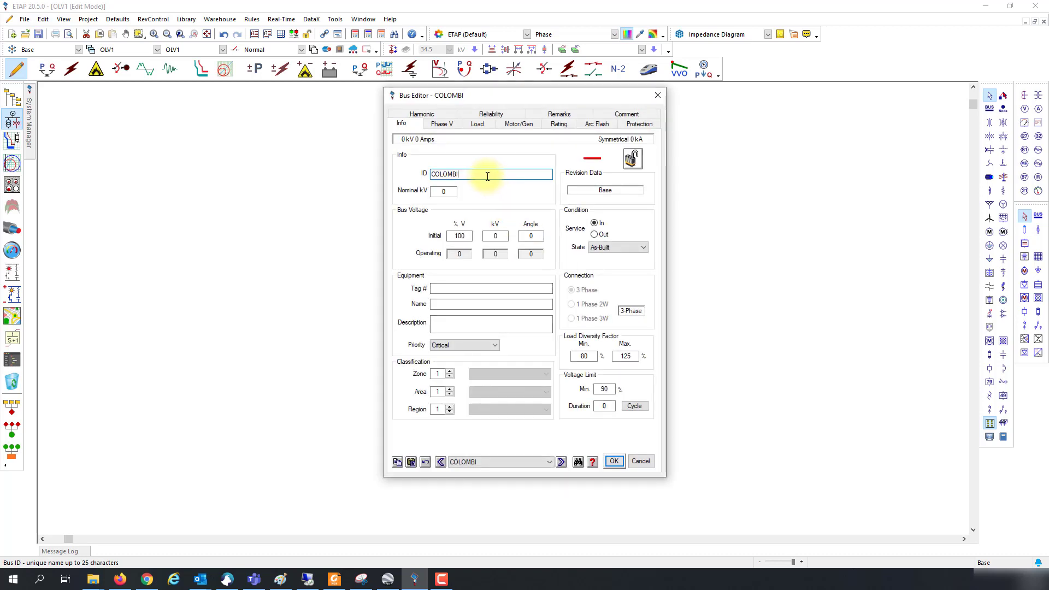
pyautogui.click(615, 460)
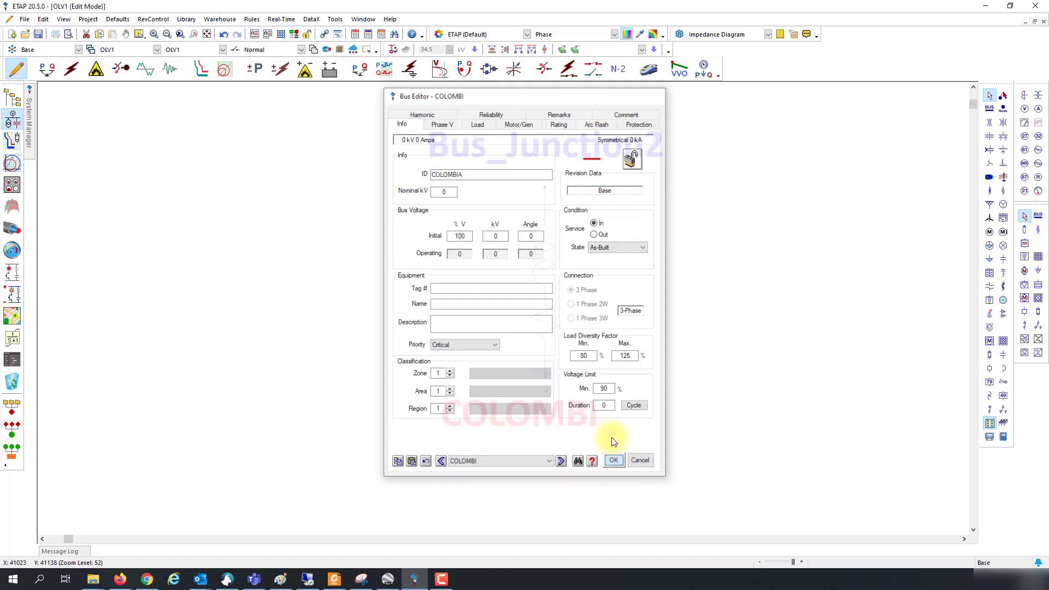
# Step: Rename the top bus Bus_Junction2 to HORIZONTE and check Line1's properties
pyautogui.doubleClick(545, 187)
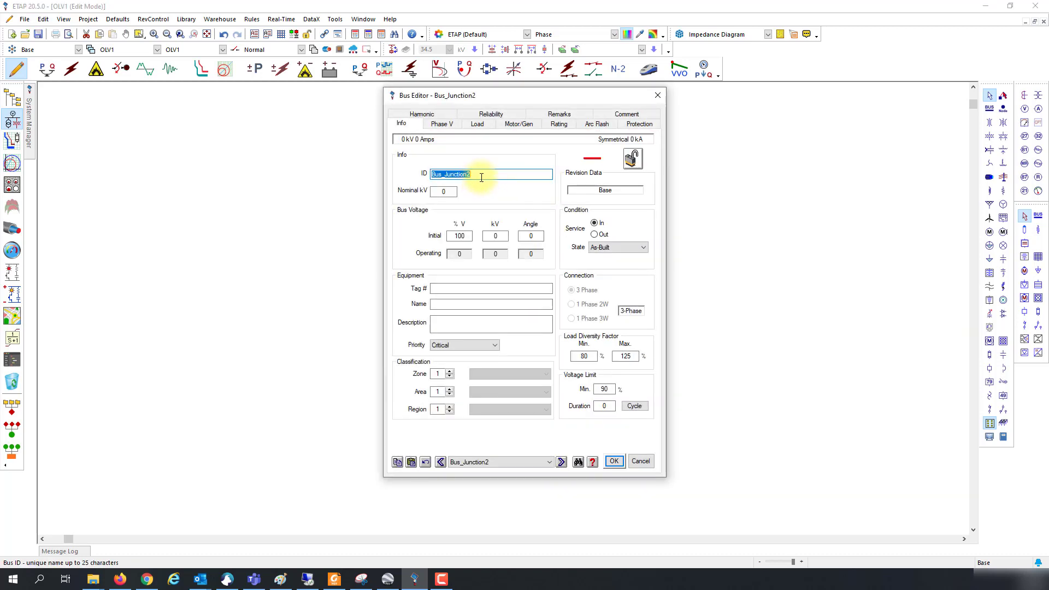
pyautogui.doubleClick(481, 177)
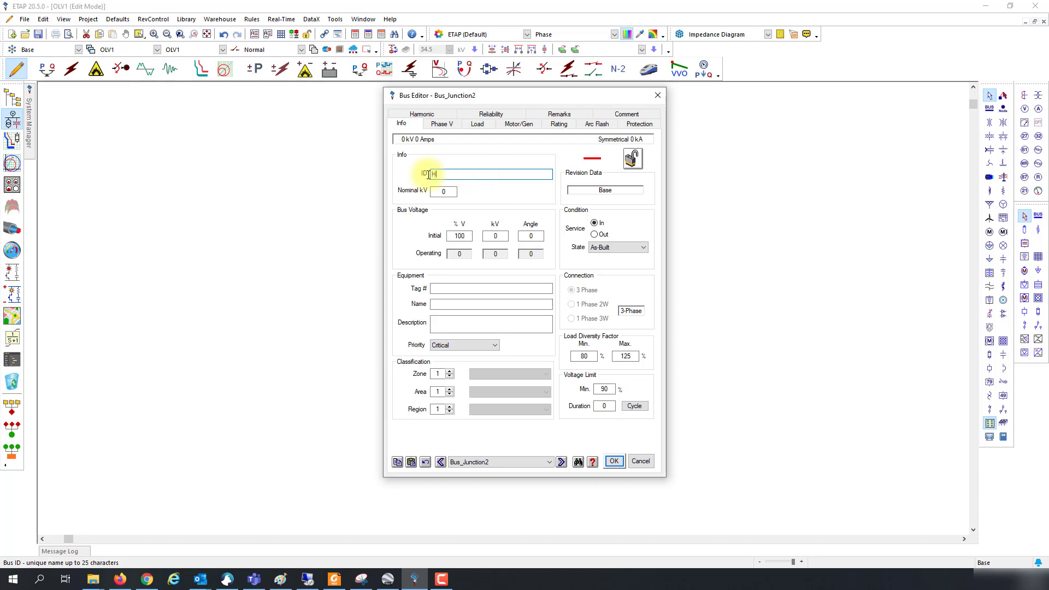
pyautogui.press('Return')
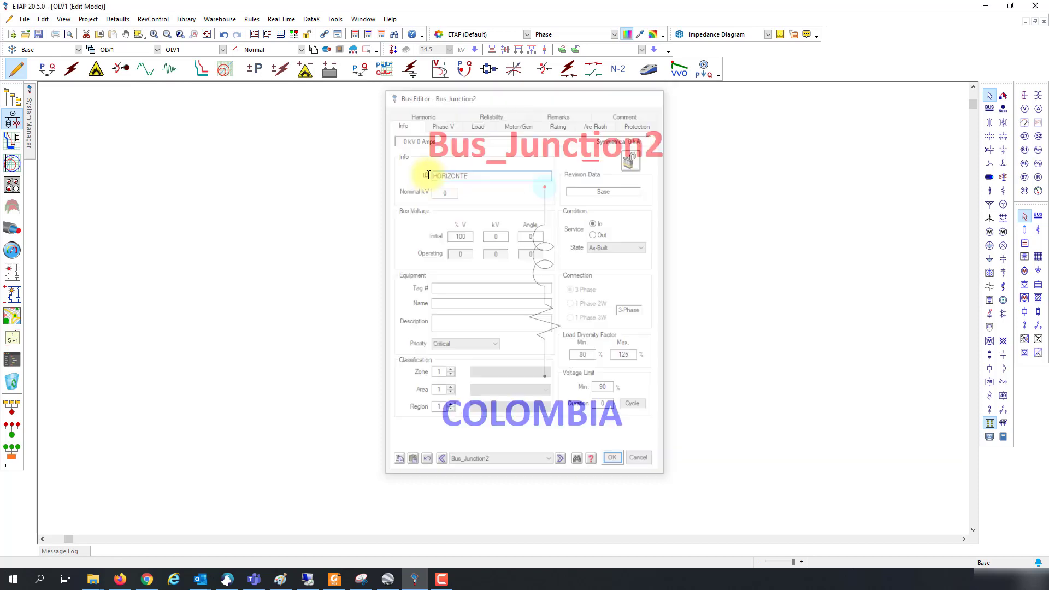
pyautogui.click(548, 266)
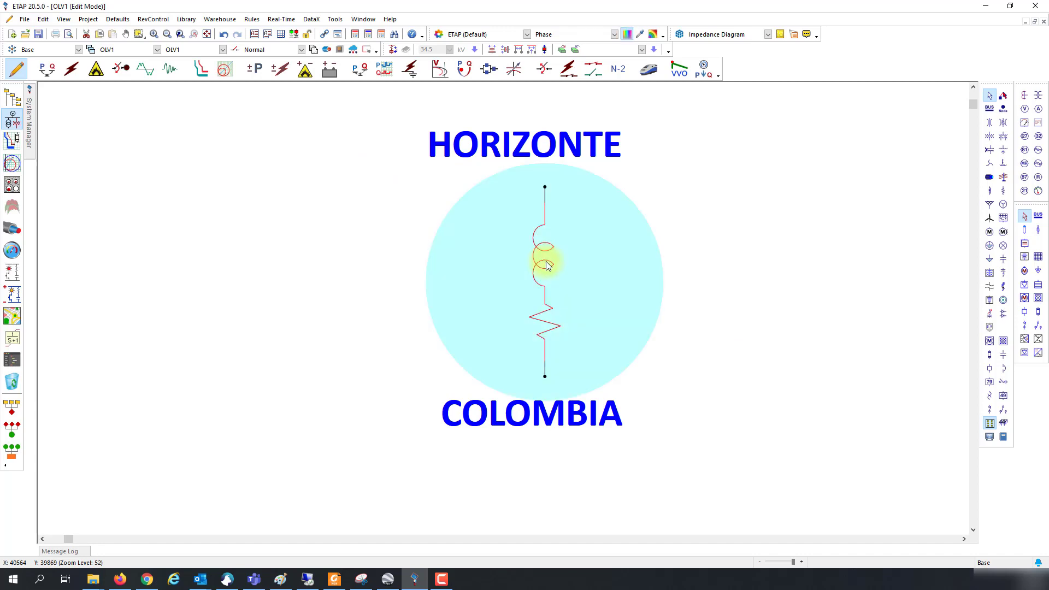
pyautogui.doubleClick(547, 266)
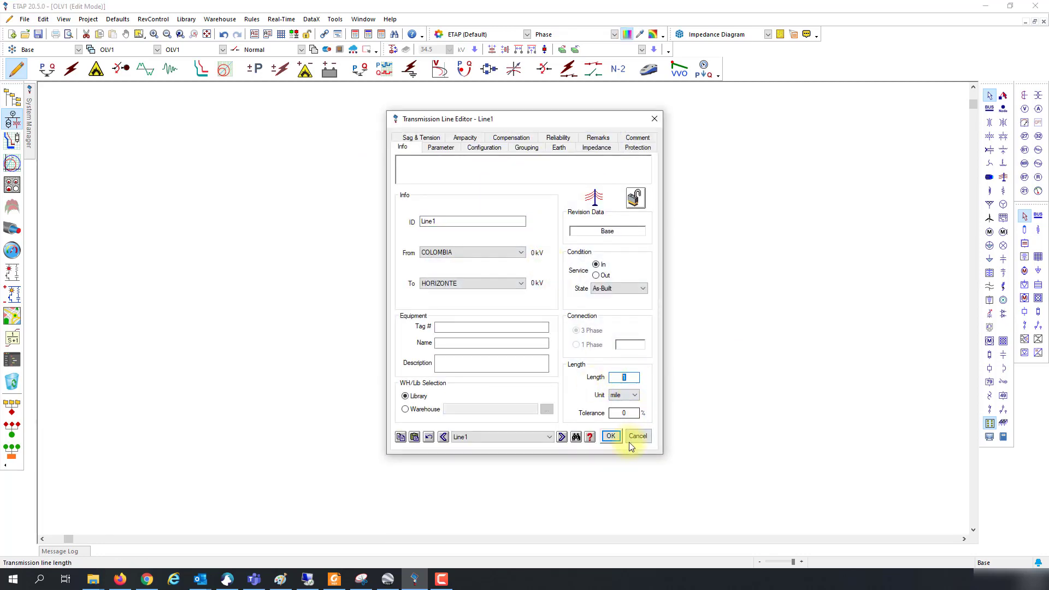
pyautogui.click(611, 436)
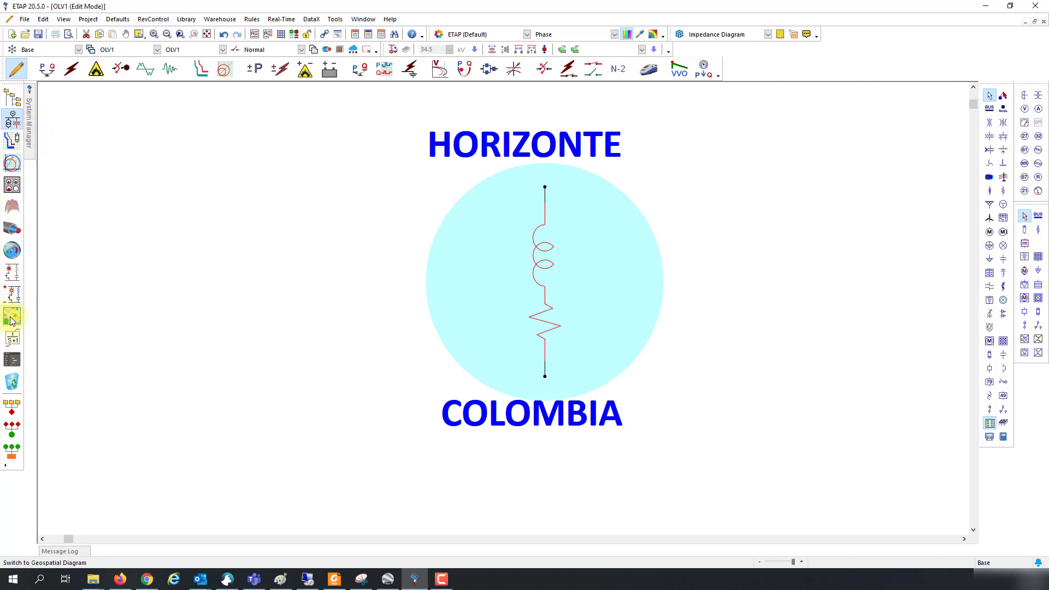
# Step: On the maximized GIS map, update Line1's length from its drawn route
pyautogui.click(12, 318)
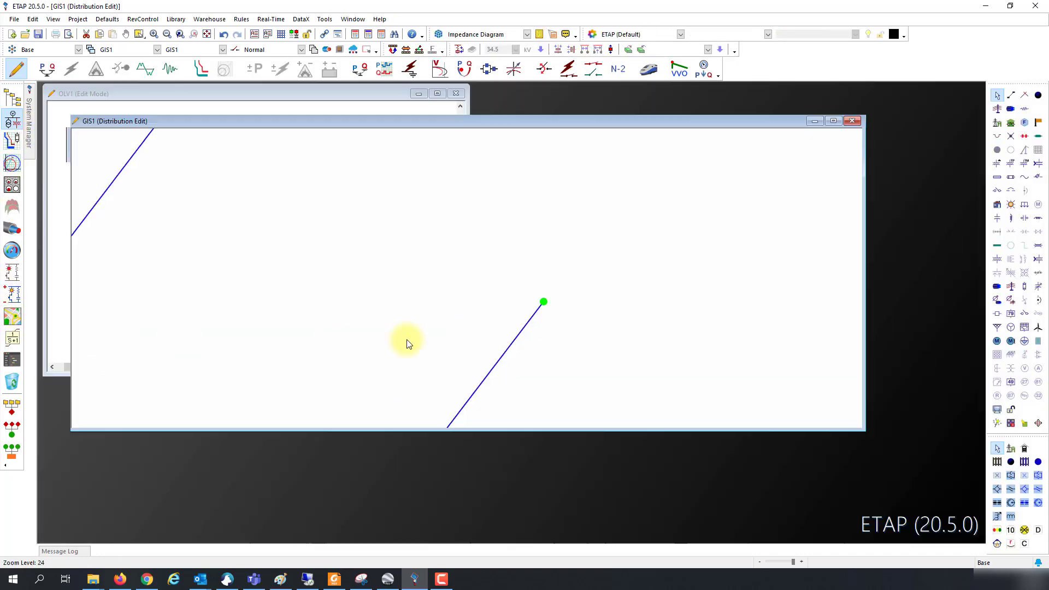
pyautogui.click(834, 121)
pyautogui.scroll(-2, 464, 328)
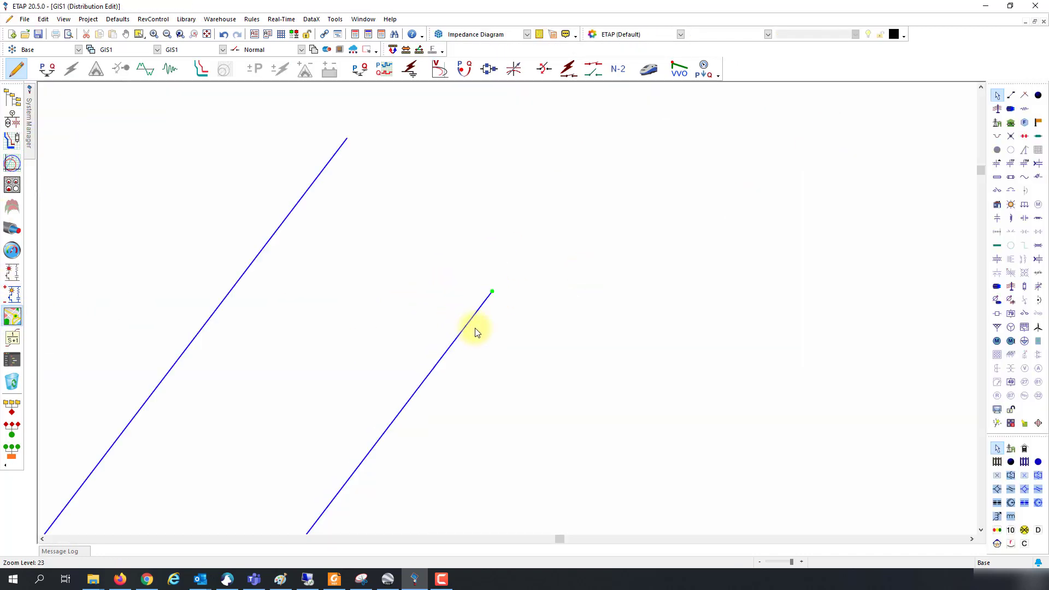
pyautogui.click(463, 337)
pyautogui.doubleClick(462, 337)
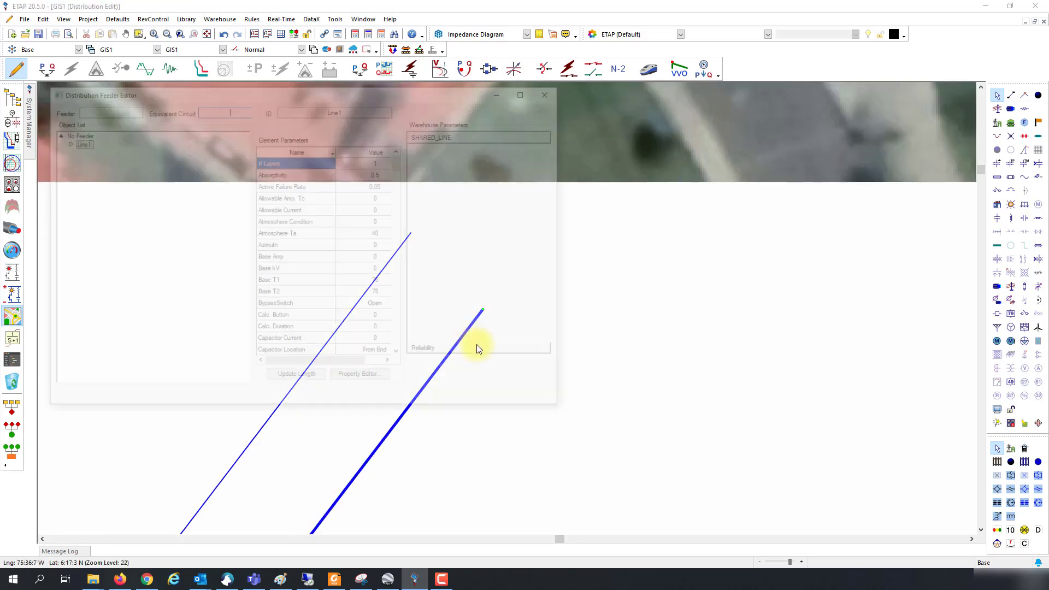
pyautogui.click(300, 378)
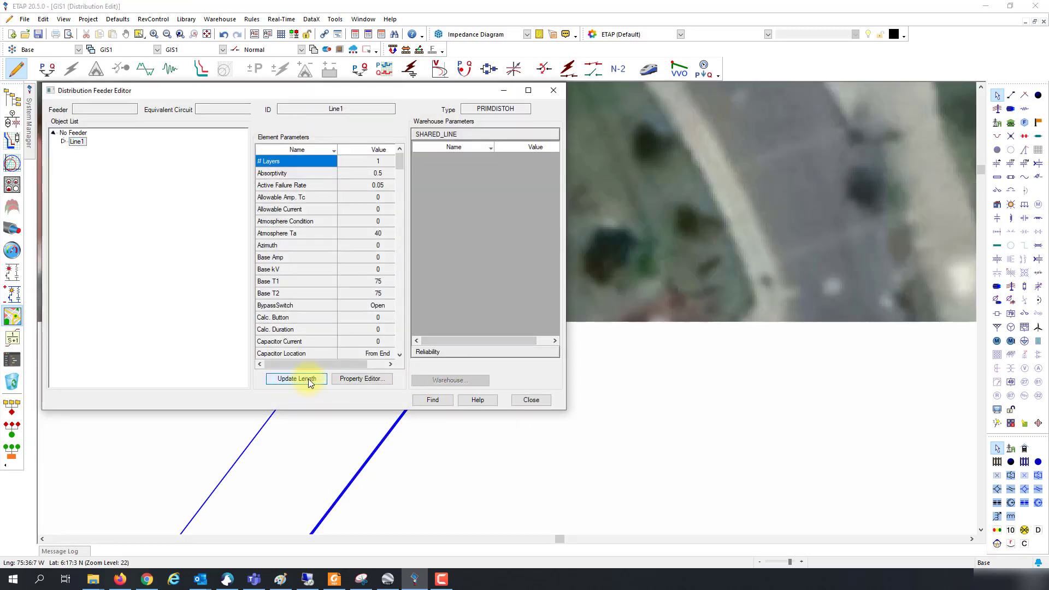
pyautogui.click(531, 400)
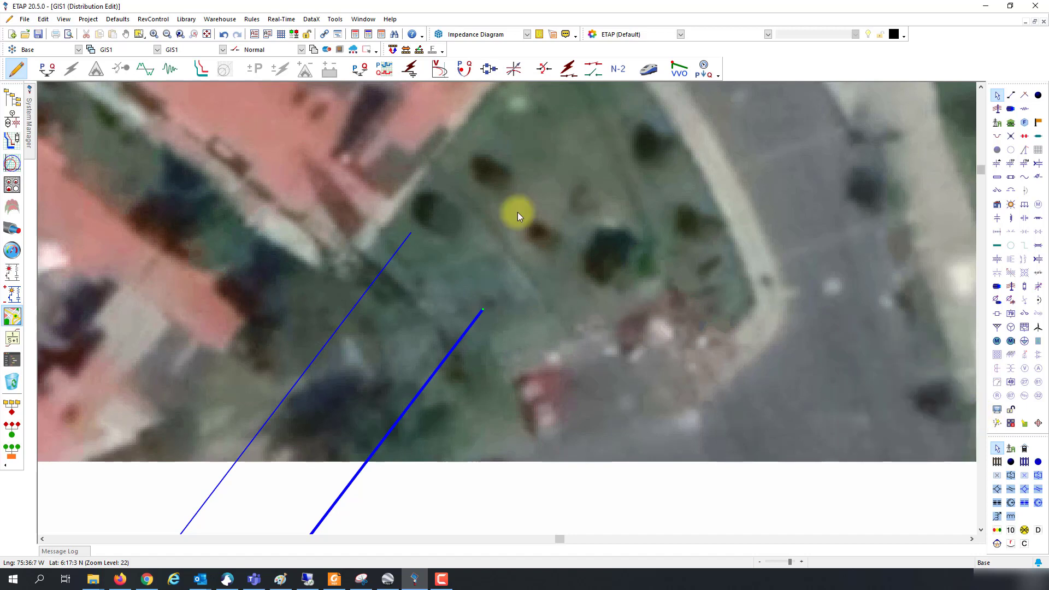
# Step: Save the project and return to the OLV1 one-line diagram
pyautogui.click(40, 35)
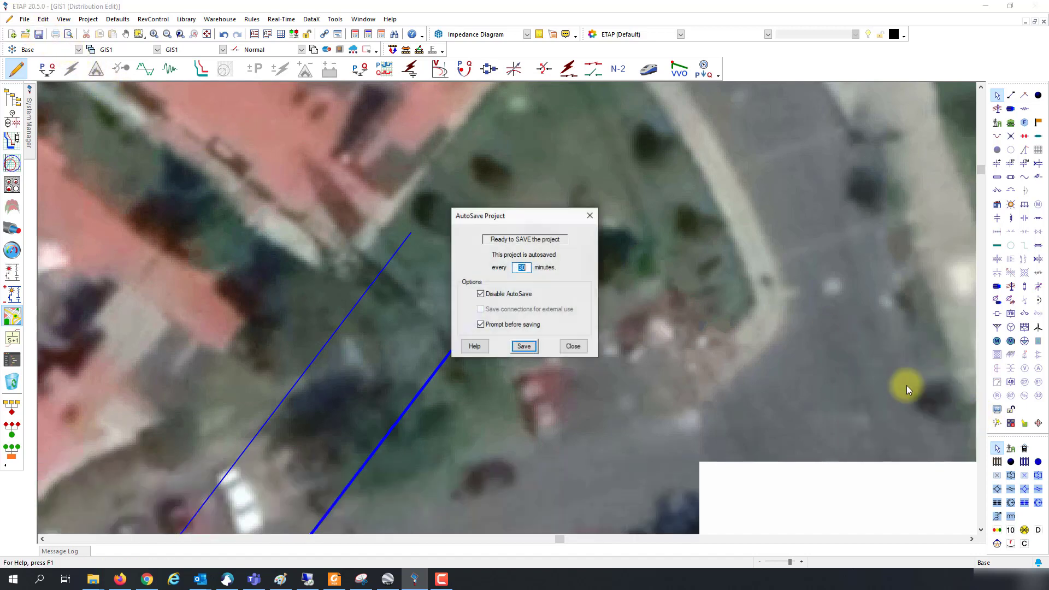
pyautogui.click(516, 347)
pyautogui.click(988, 421)
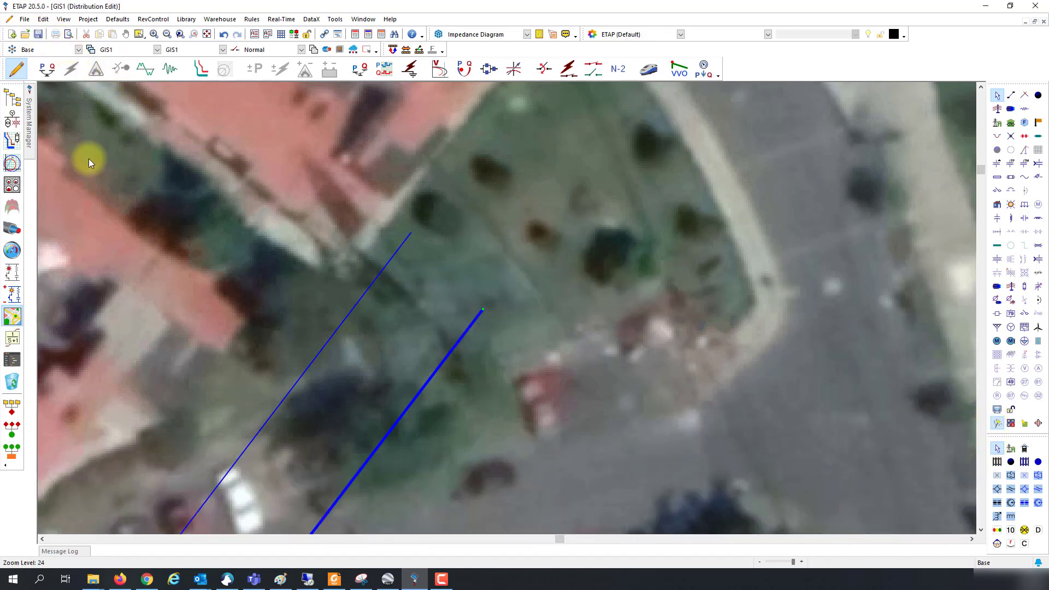
pyautogui.click(12, 130)
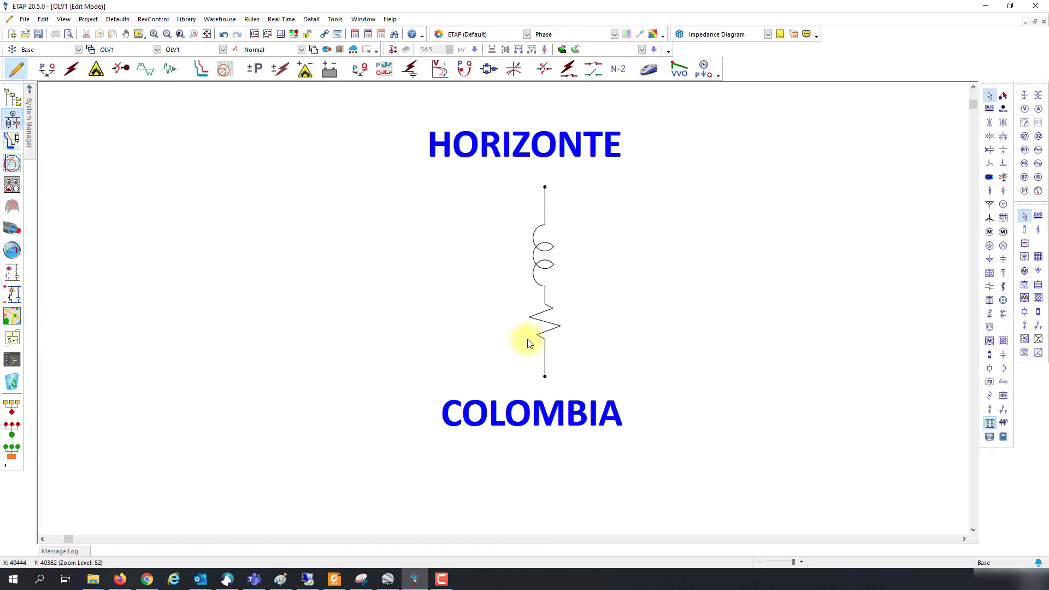
# Step: Confirm Line1's new 1.557 mile length and reposition the HORIZONTE and COLOMBIA labels
pyautogui.doubleClick(568, 345)
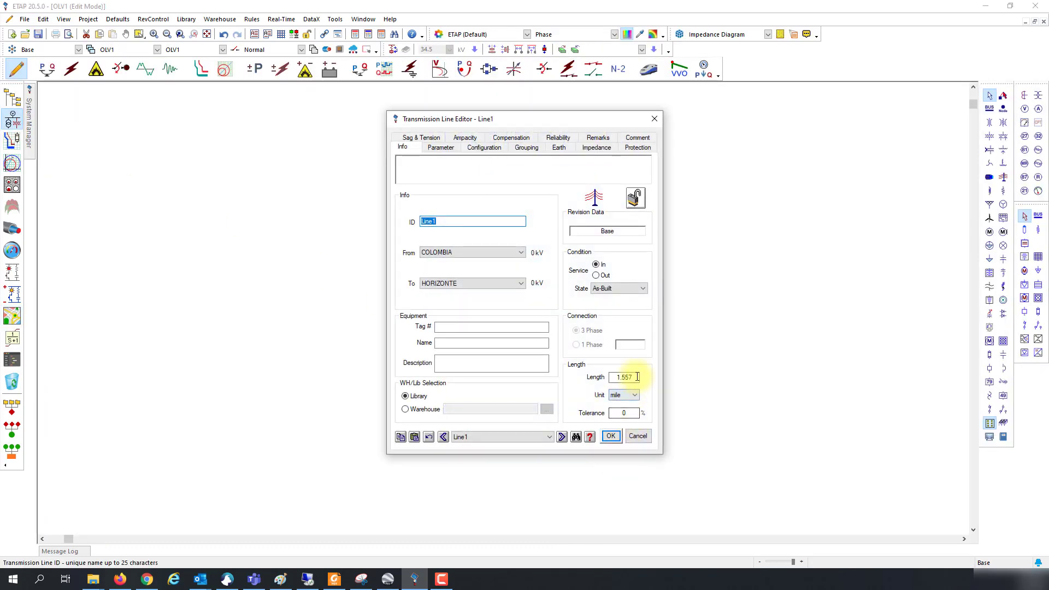
pyautogui.click(638, 437)
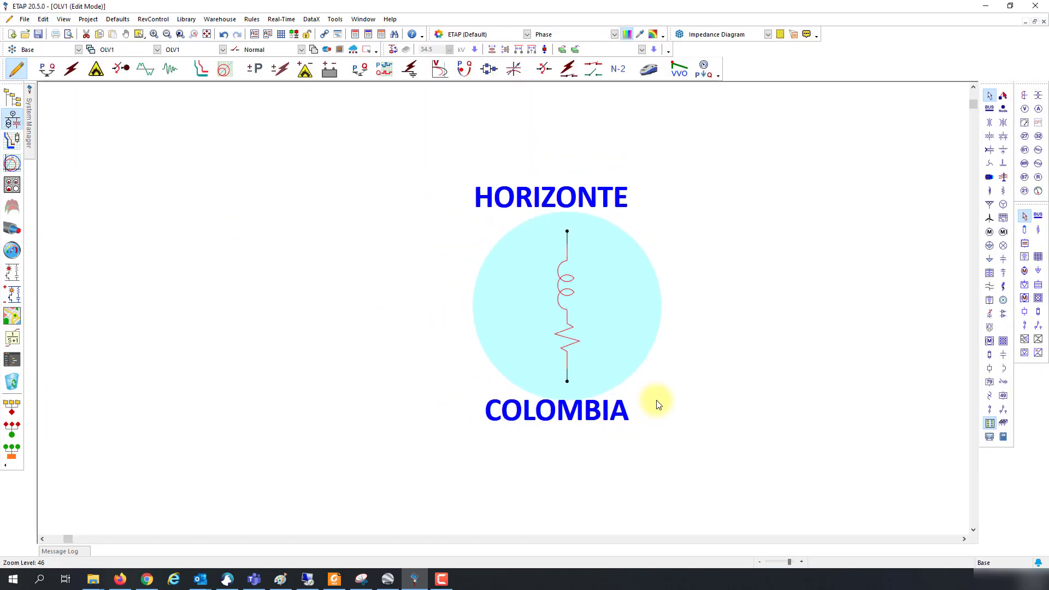
pyautogui.scroll(-2, 657, 400)
pyautogui.scroll(3, 661, 403)
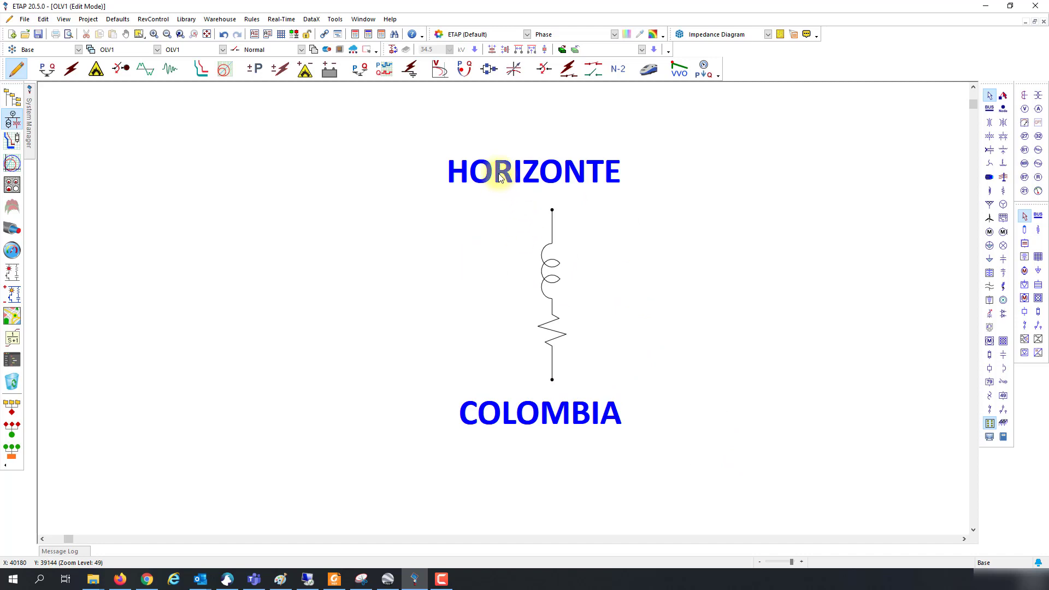
pyautogui.moveTo(498, 173); pyautogui.dragTo(511, 176)
pyautogui.moveTo(582, 428); pyautogui.dragTo(431, 356)
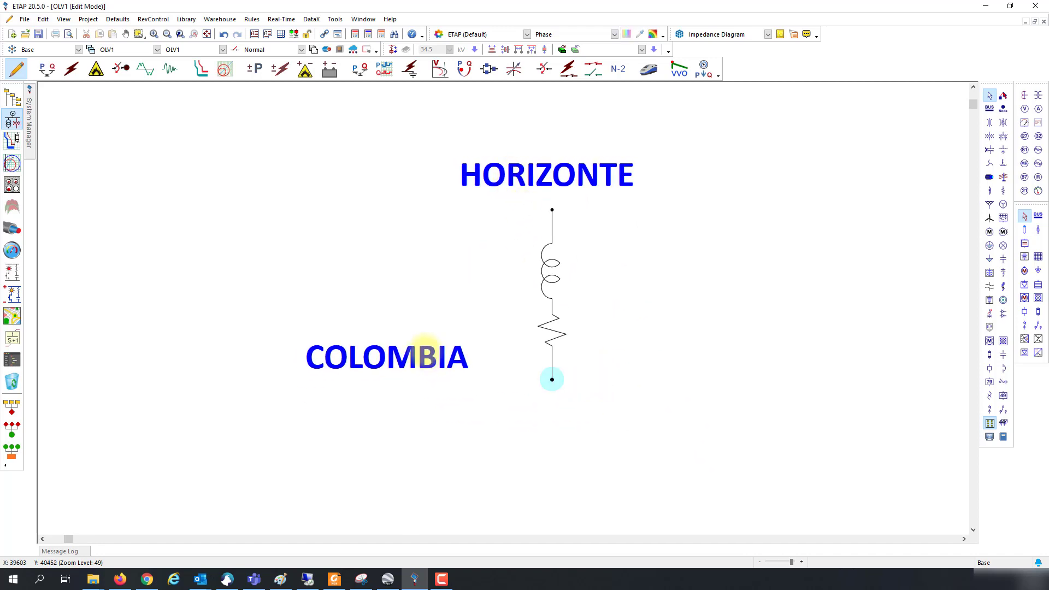
# Step: Convert the COLOMBIA end node into a bus, then view the GIS map full-window
pyautogui.rightClick(552, 379)
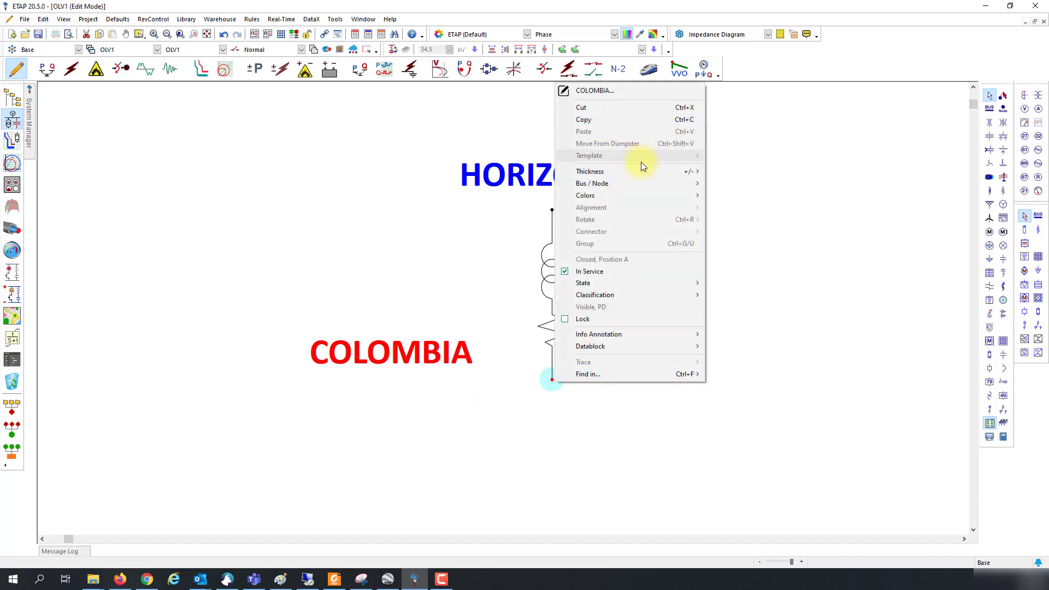
pyautogui.moveTo(660, 185)
pyautogui.click(712, 210)
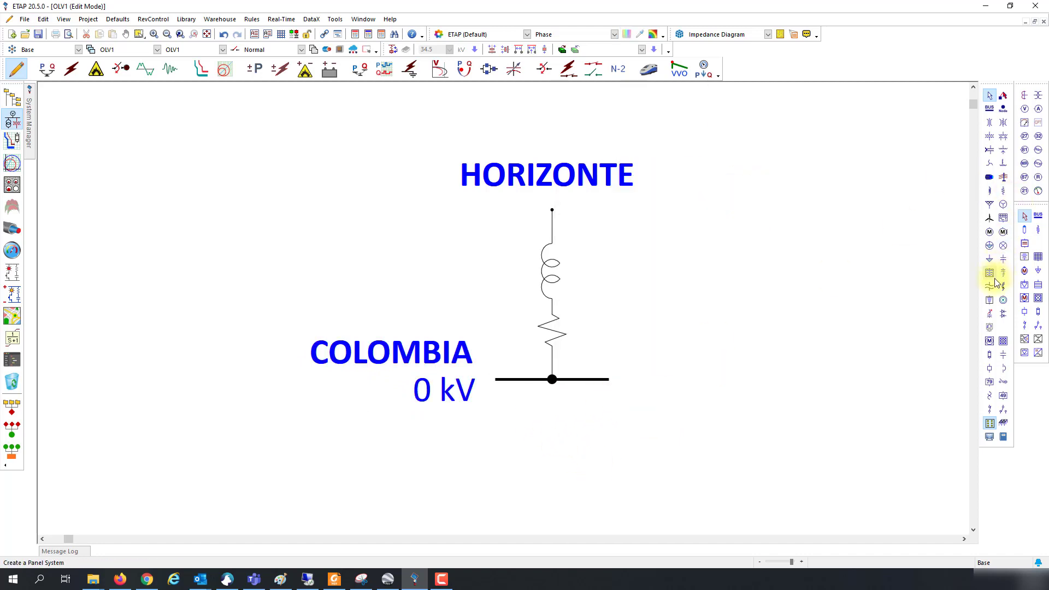
pyautogui.scroll(-2, 730, 373)
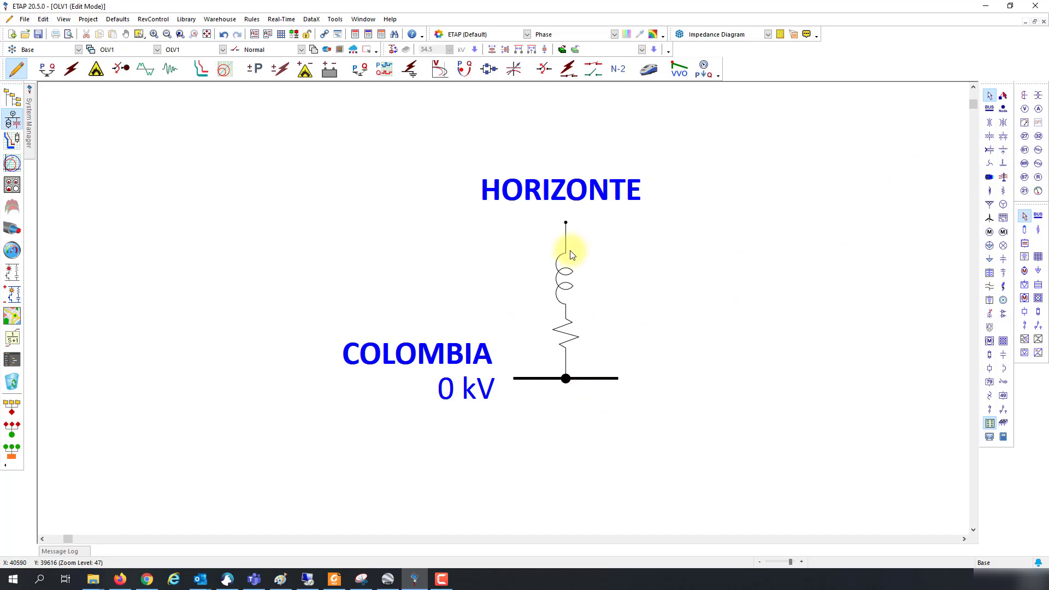
pyautogui.click(12, 316)
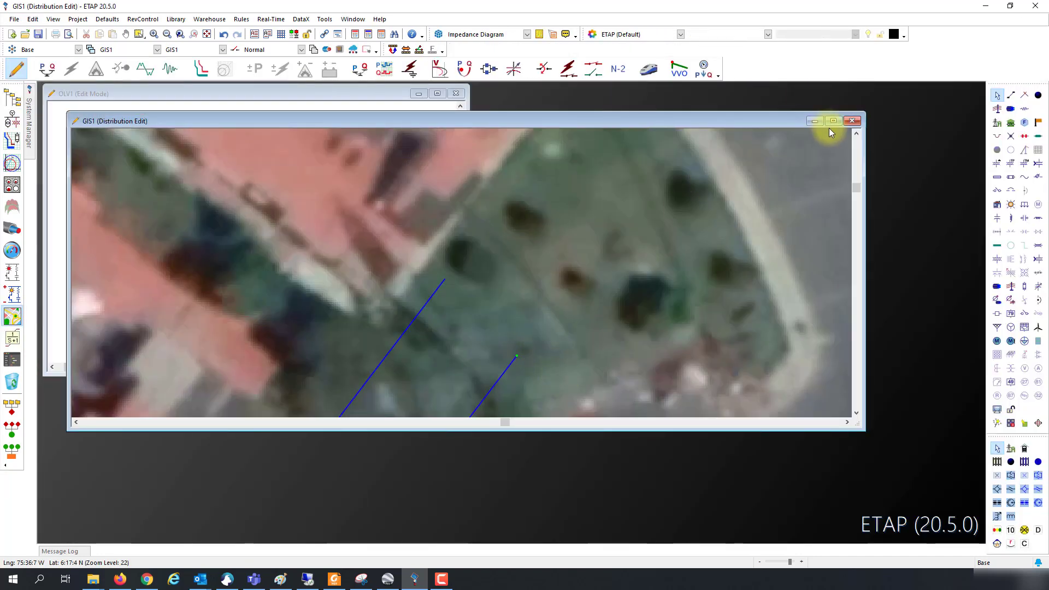
pyautogui.click(832, 121)
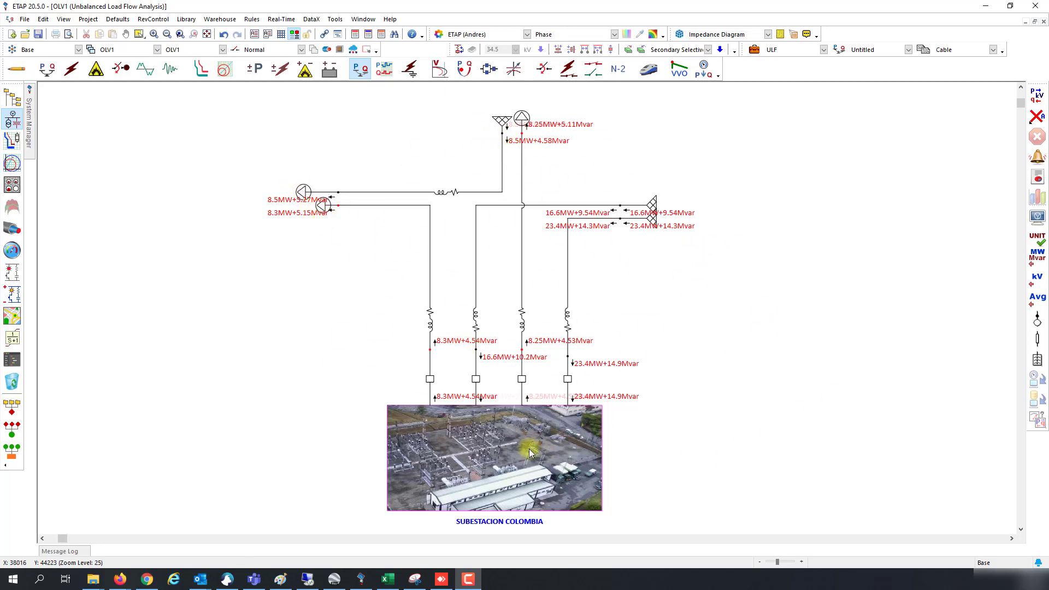
pyautogui.rightClick(428, 380)
pyautogui.moveTo(466, 375)
pyautogui.click(598, 398)
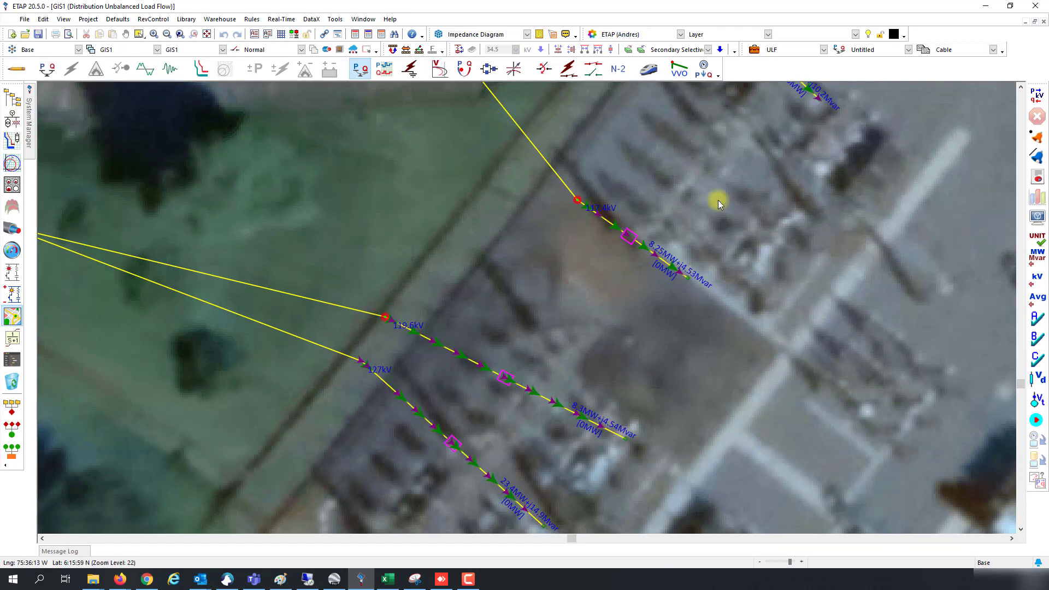
pyautogui.rightClick(628, 236)
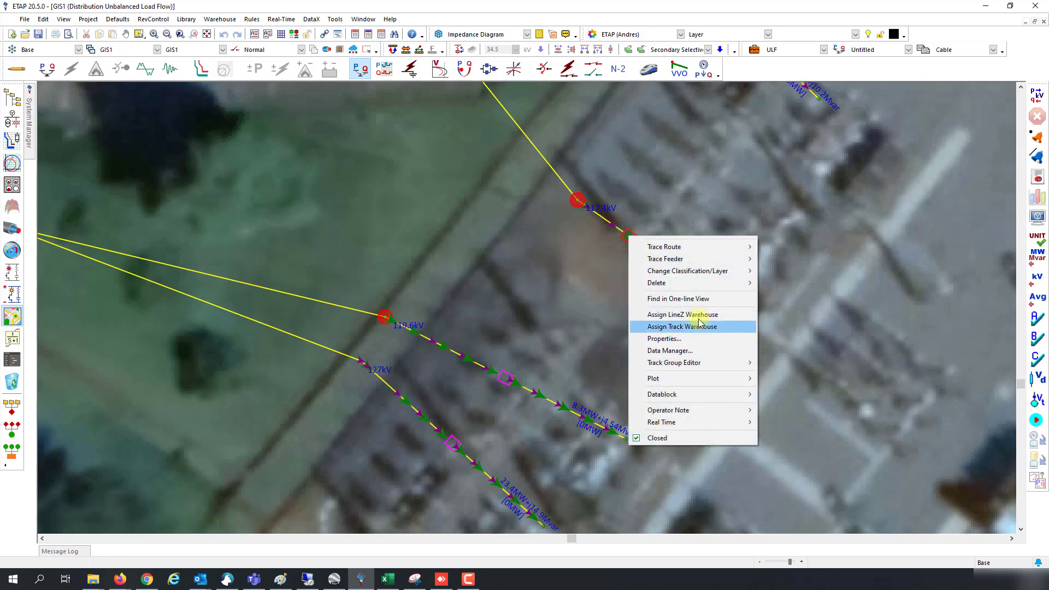
pyautogui.click(677, 299)
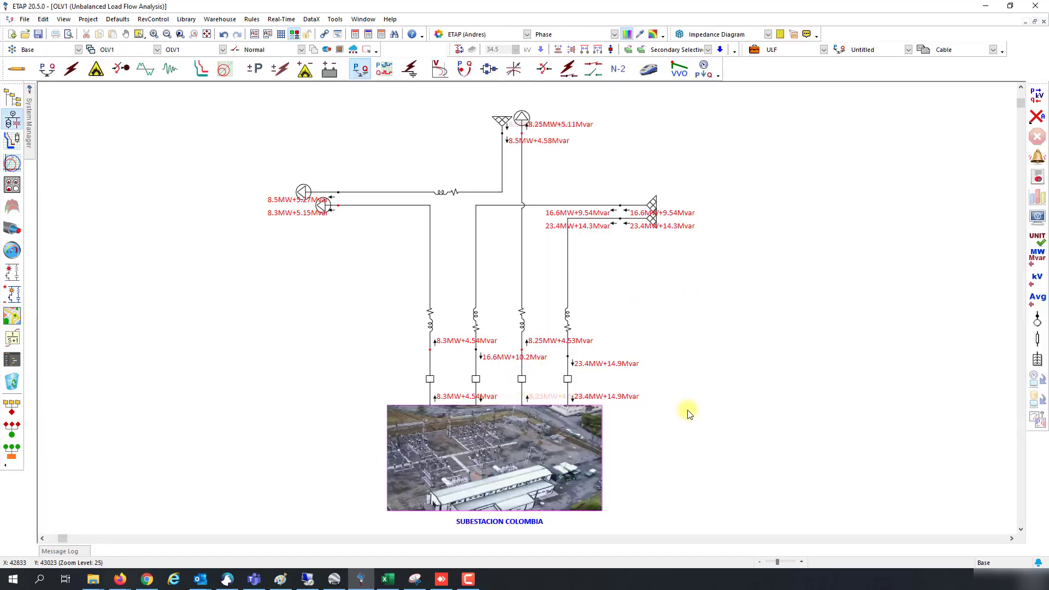
pyautogui.doubleClick(499, 435)
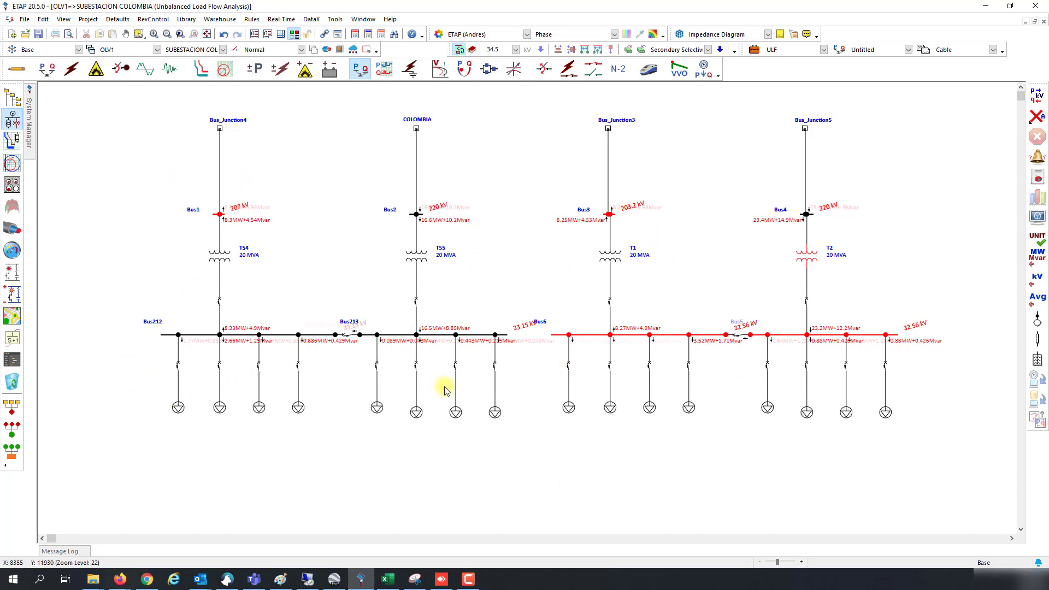
pyautogui.doubleClick(219, 129)
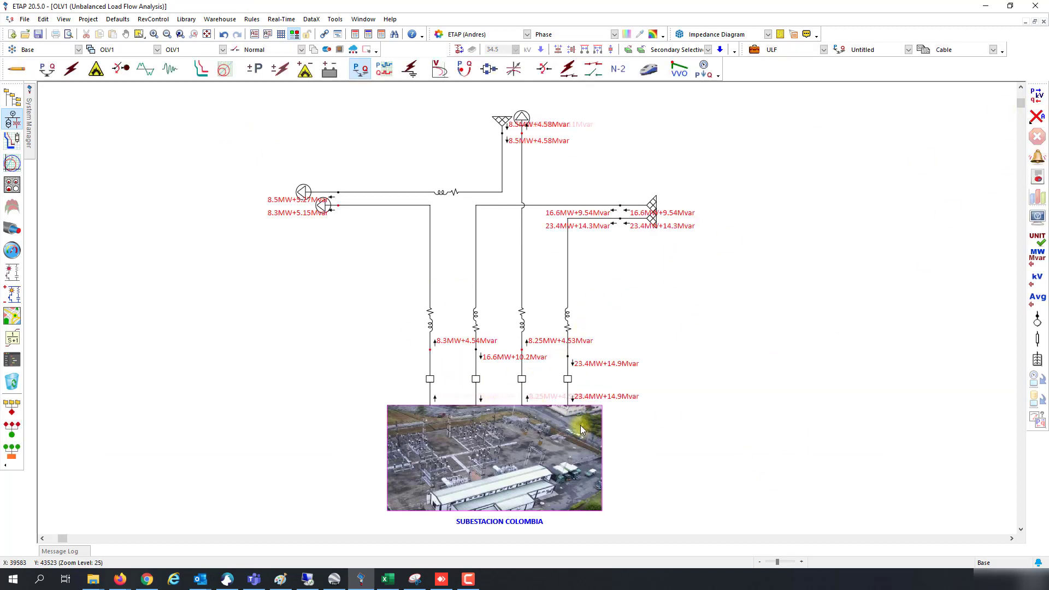
# Step: Check Line3's current length, then show the incoming lines on the maximized GIS map
pyautogui.doubleClick(566, 321)
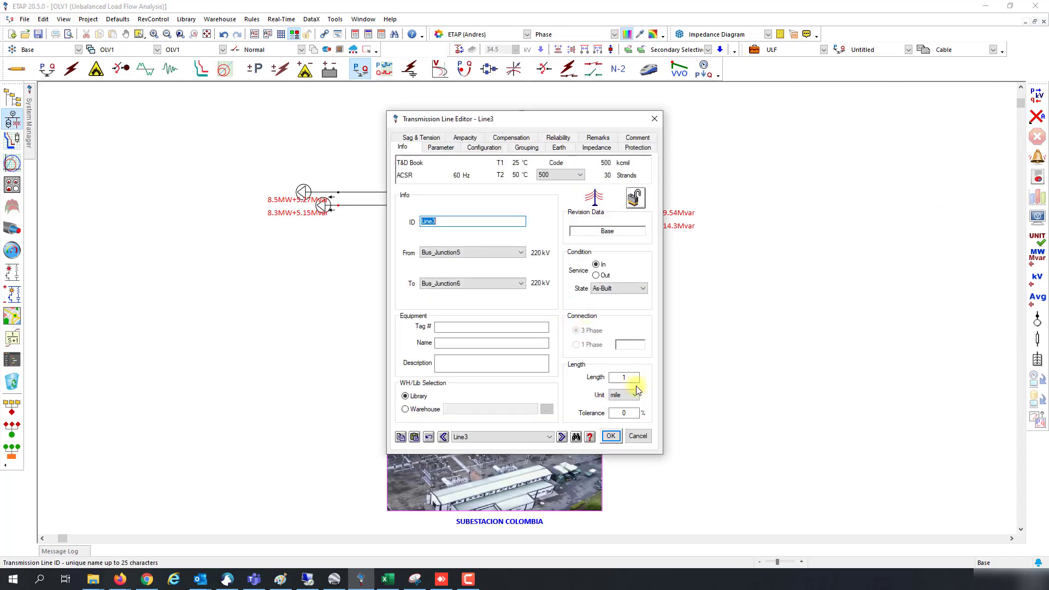
pyautogui.doubleClick(630, 381)
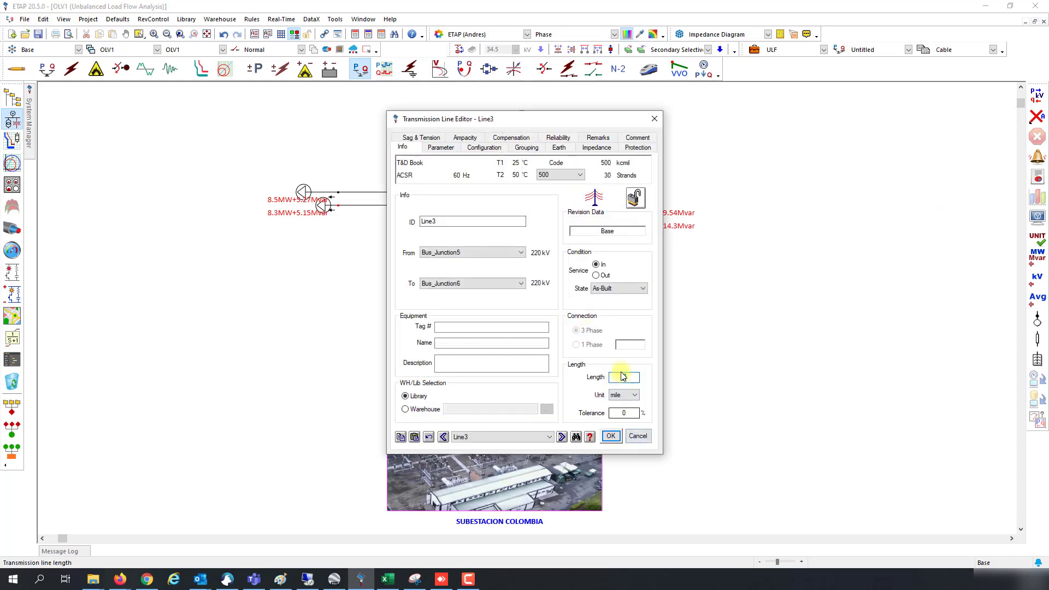
pyautogui.click(638, 436)
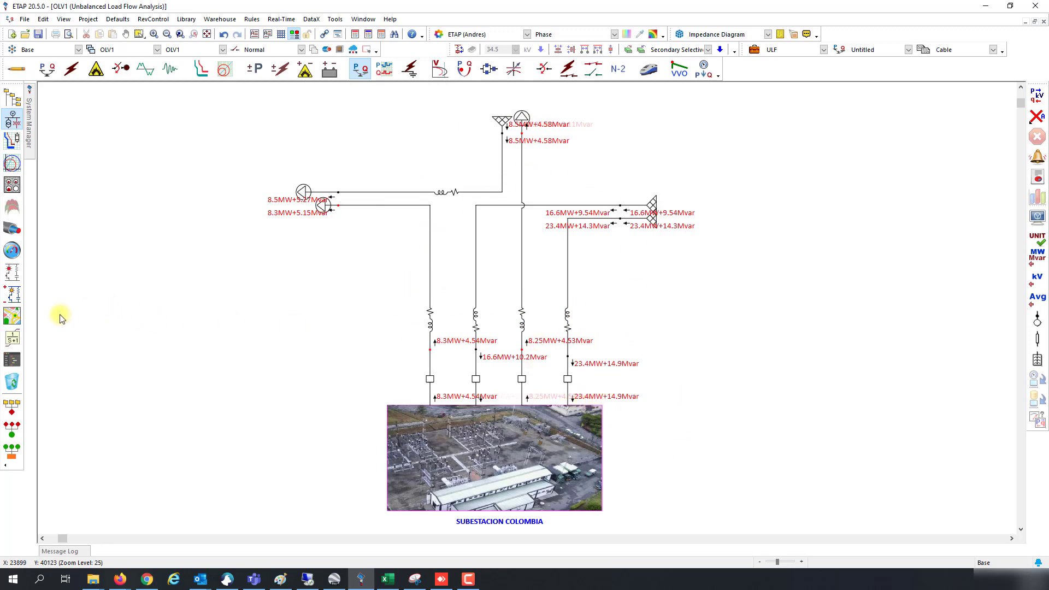
pyautogui.click(12, 316)
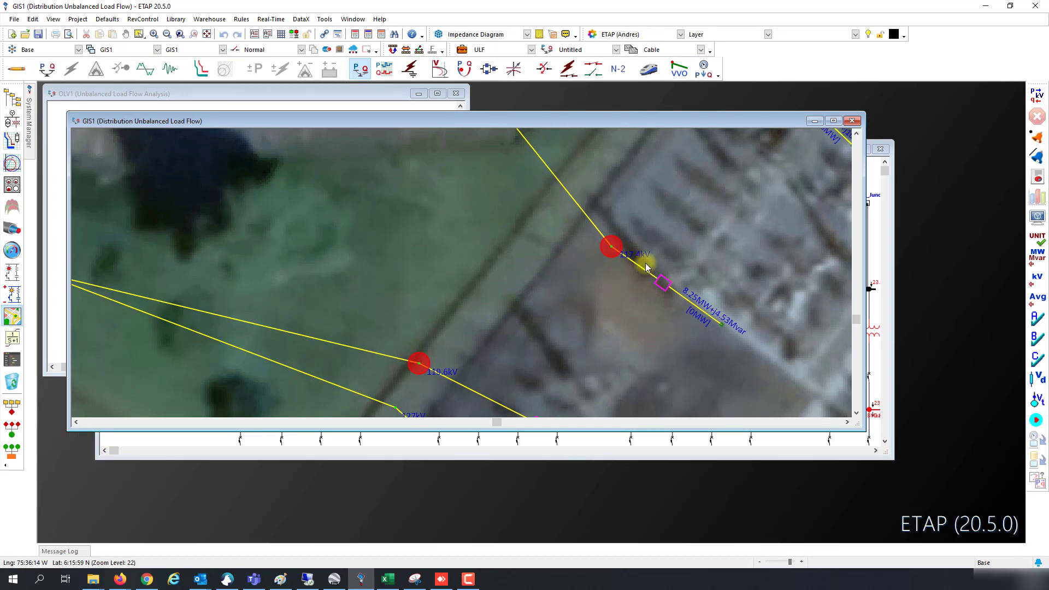
pyautogui.click(833, 120)
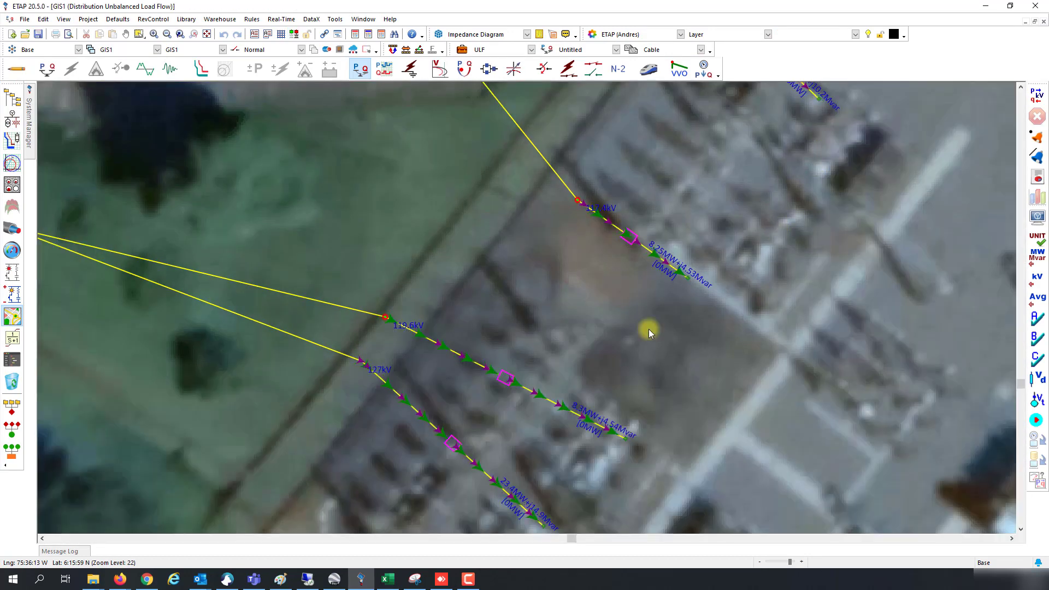
pyautogui.scroll(-3, 648, 329)
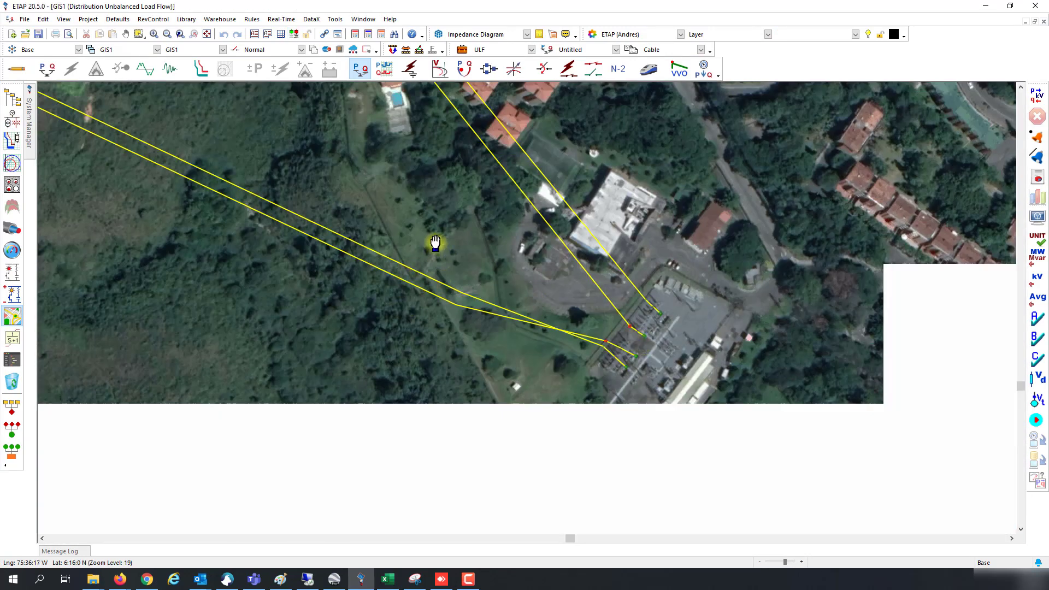
pyautogui.moveTo(433, 234); pyautogui.dragTo(513, 346)
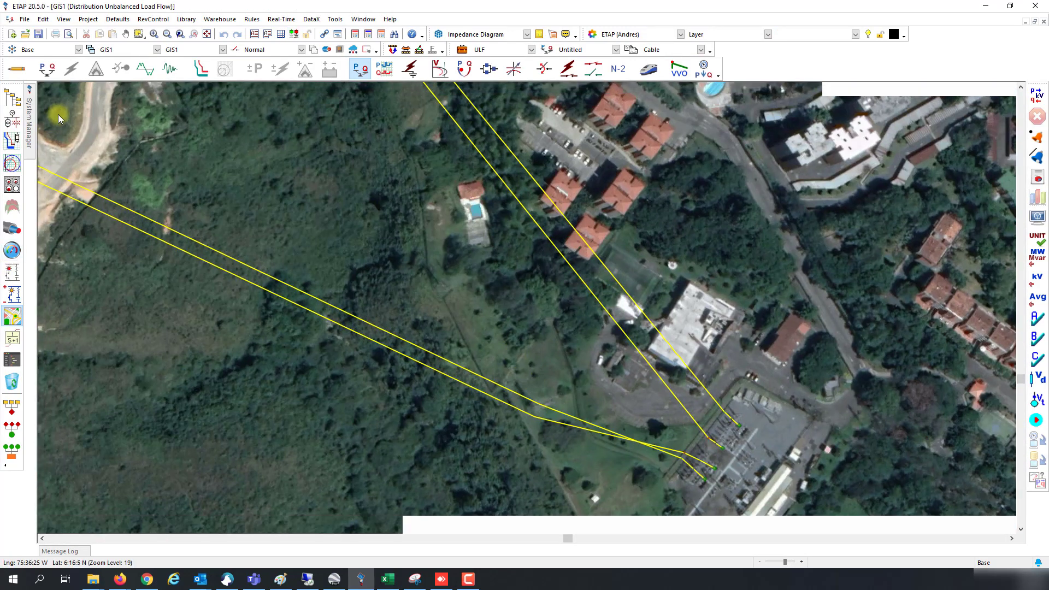
# Step: Replace the five transmission lines' lengths with their computed GIS shape lengths in miles
pyautogui.moveTo(31, 131)
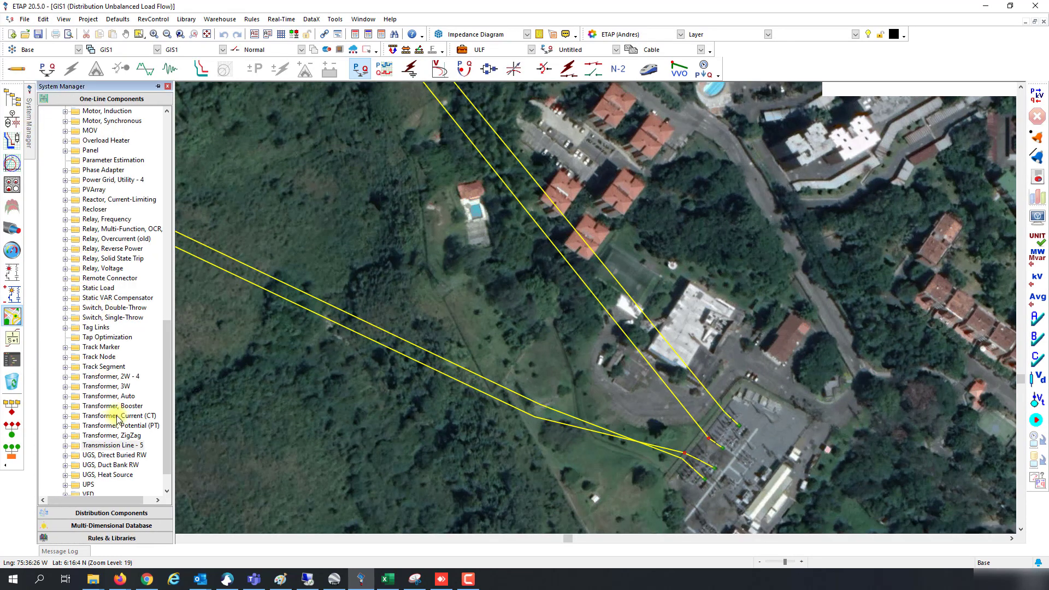
pyautogui.click(113, 445)
pyautogui.rightClick(119, 448)
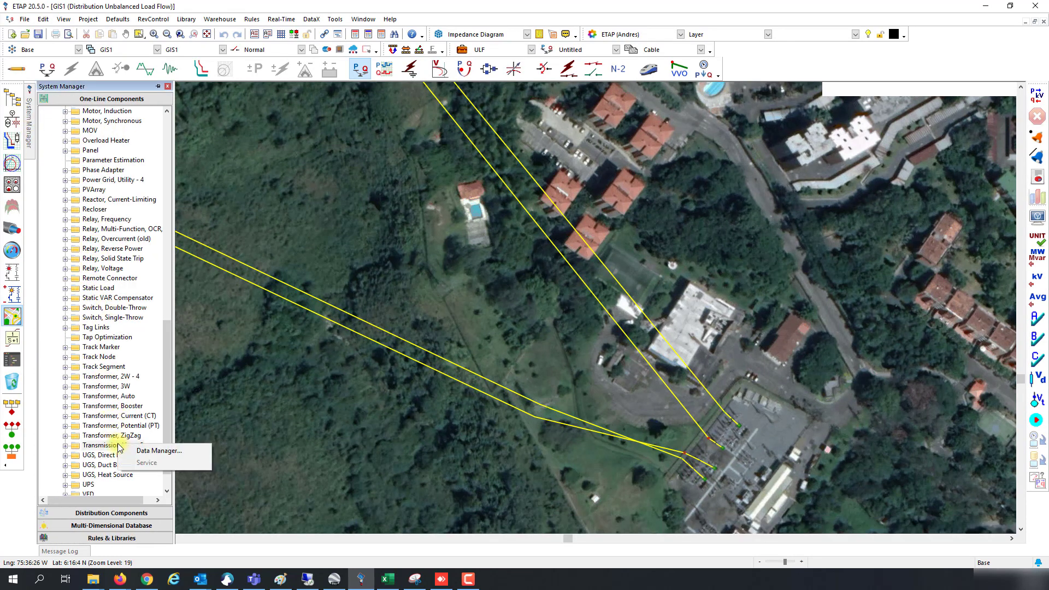
pyautogui.click(150, 451)
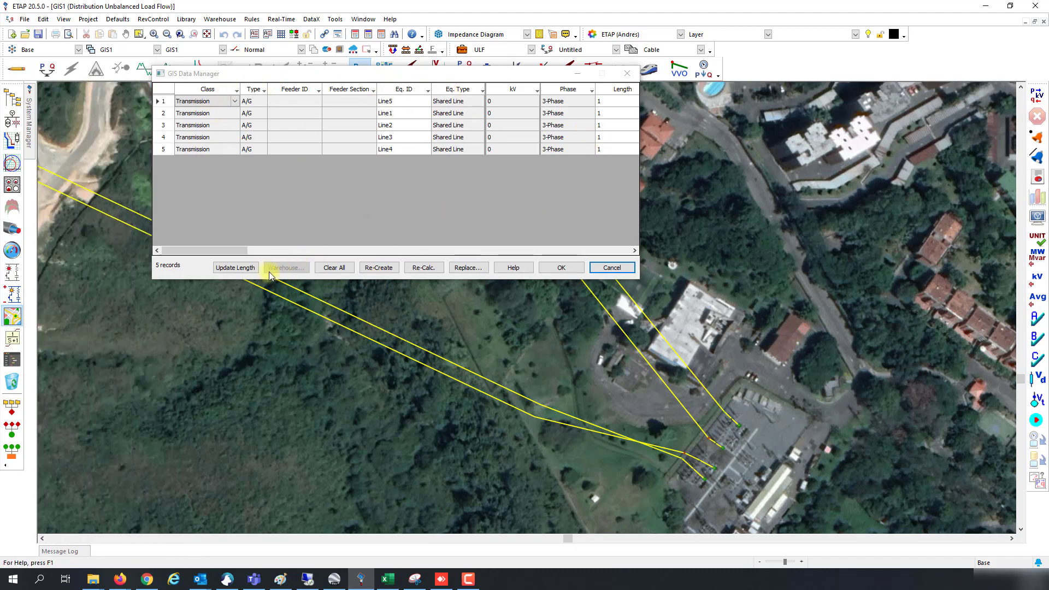
pyautogui.click(248, 271)
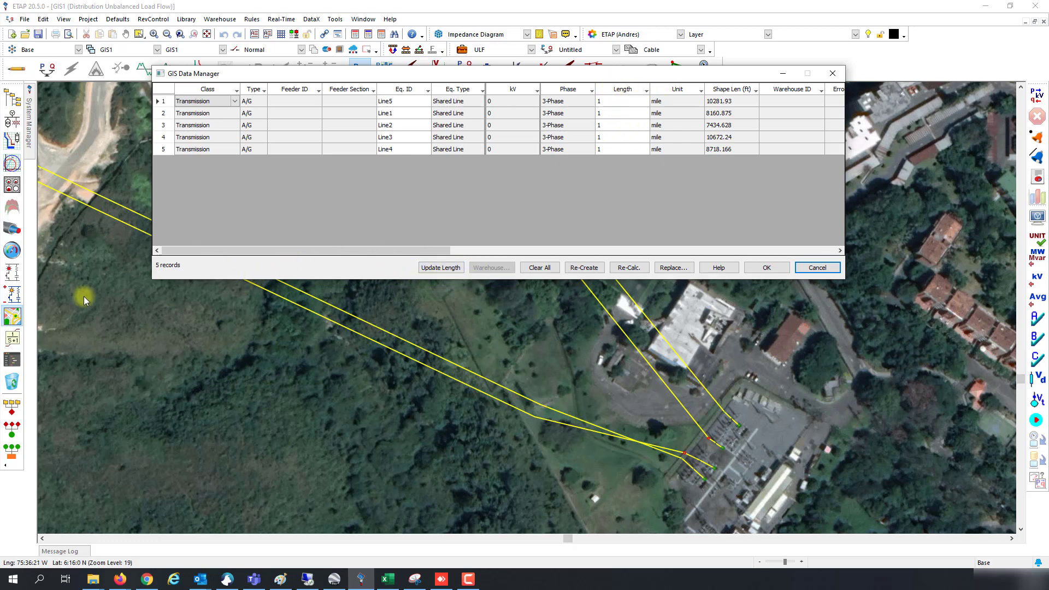
pyautogui.click(444, 272)
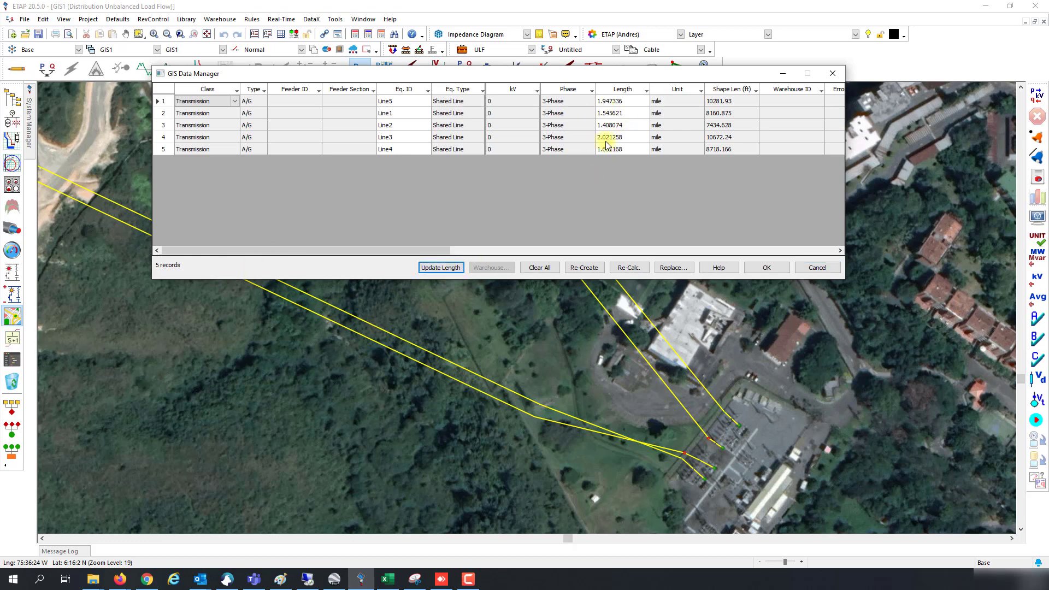
pyautogui.click(767, 267)
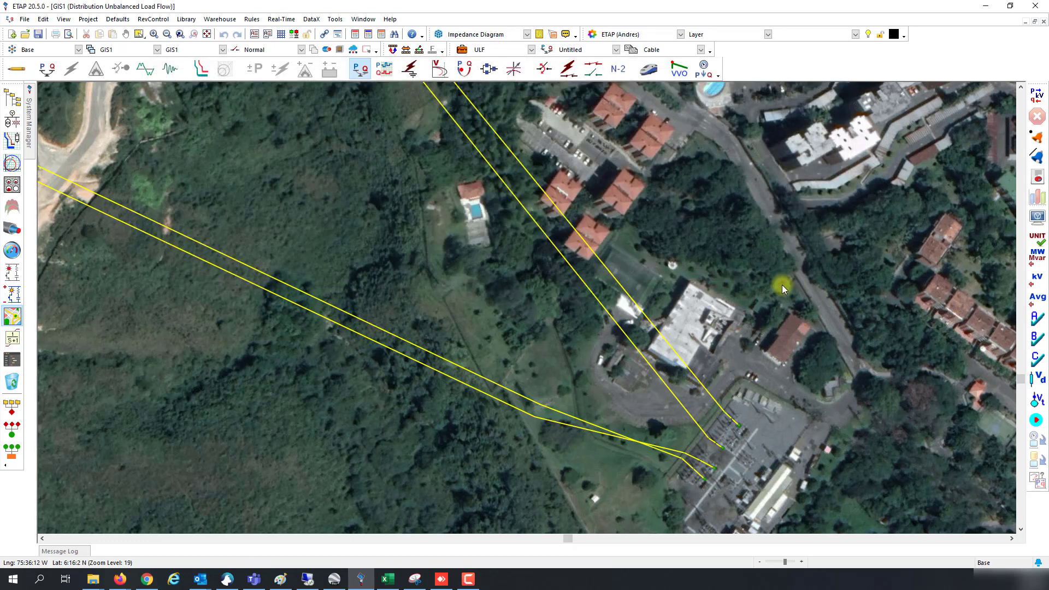
# Step: In Edit mode, find the yellow line in the one-line view
pyautogui.click(17, 68)
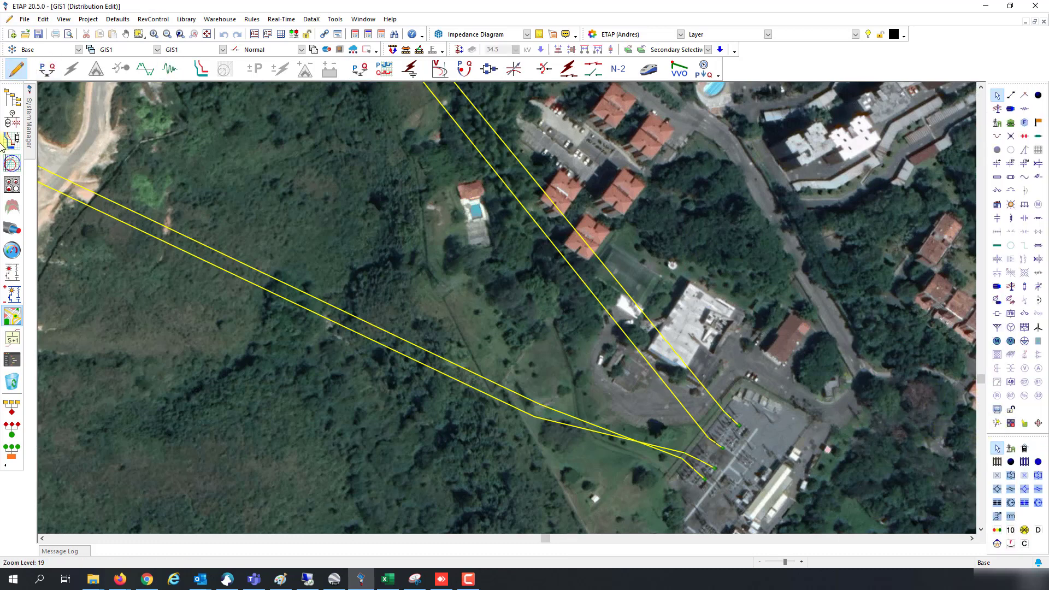
pyautogui.rightClick(470, 376)
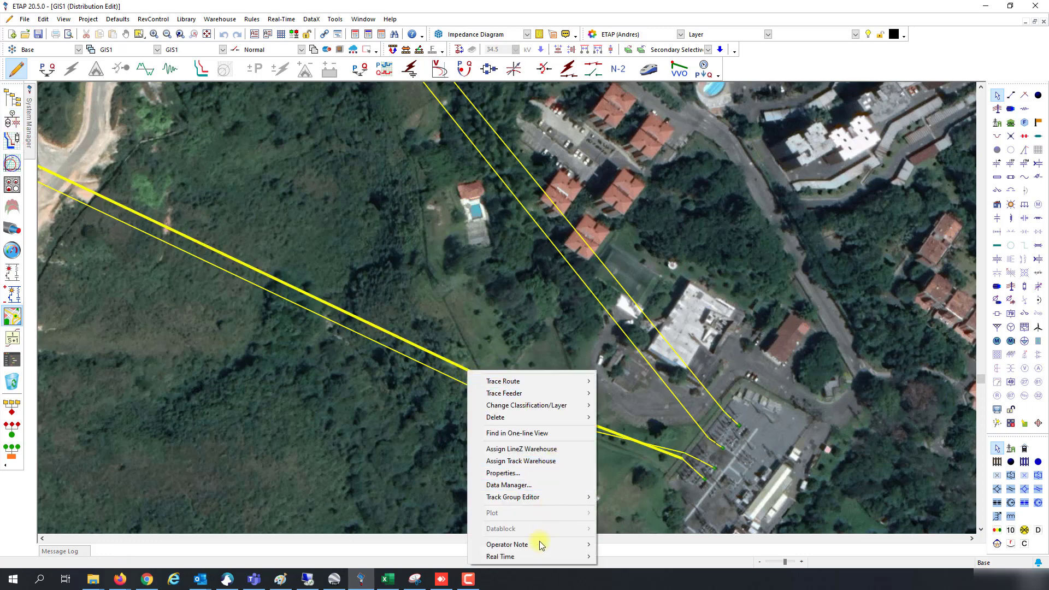
pyautogui.click(517, 434)
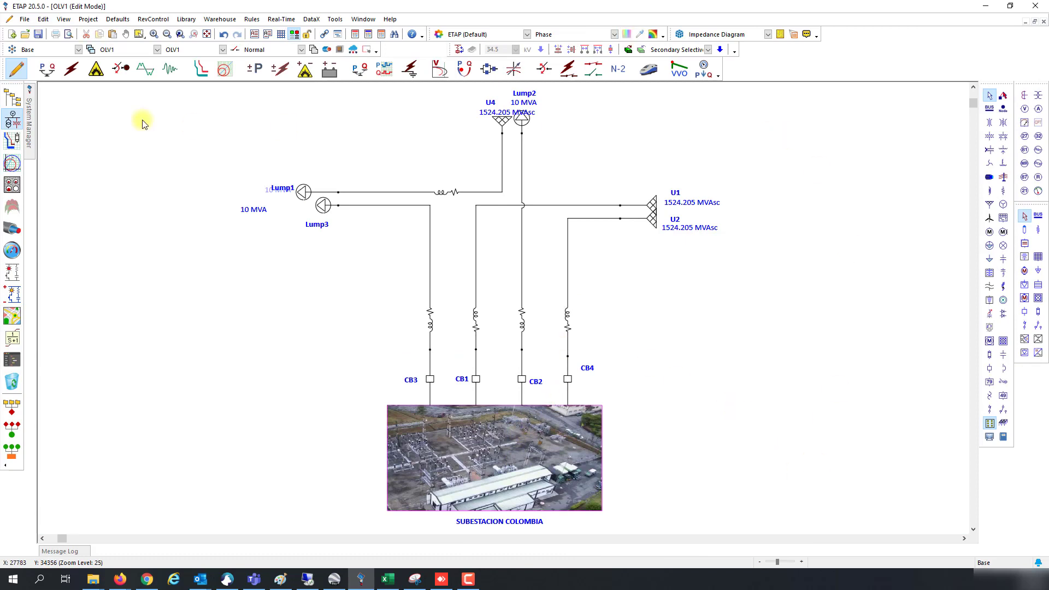
# Step: Show unbalanced load flow results and locate breaker CB4 in the GIS distribution view
pyautogui.click(360, 68)
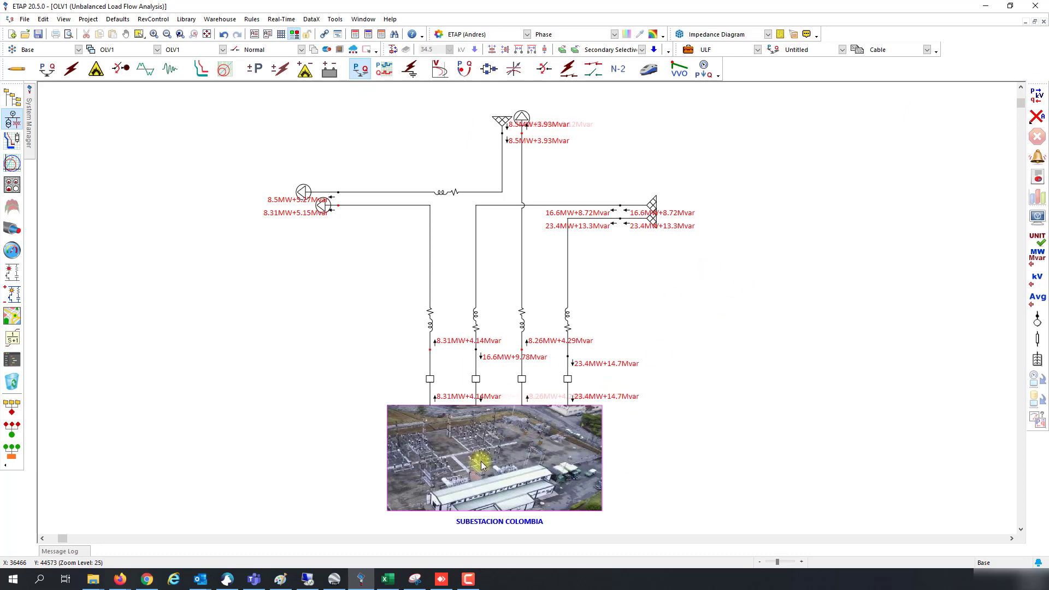
pyautogui.rightClick(568, 377)
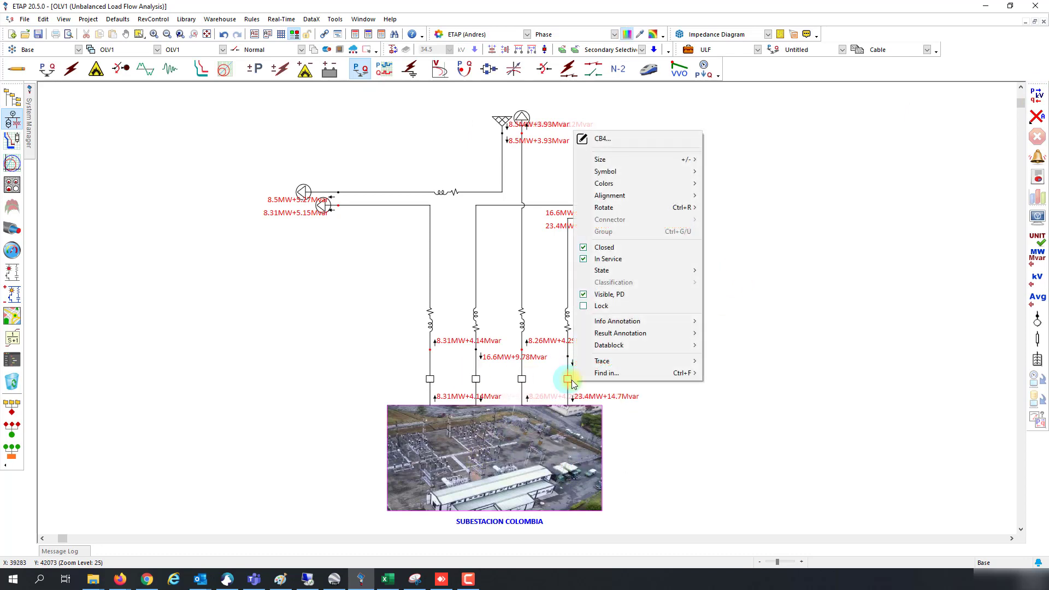
pyautogui.moveTo(683, 373)
pyautogui.click(734, 397)
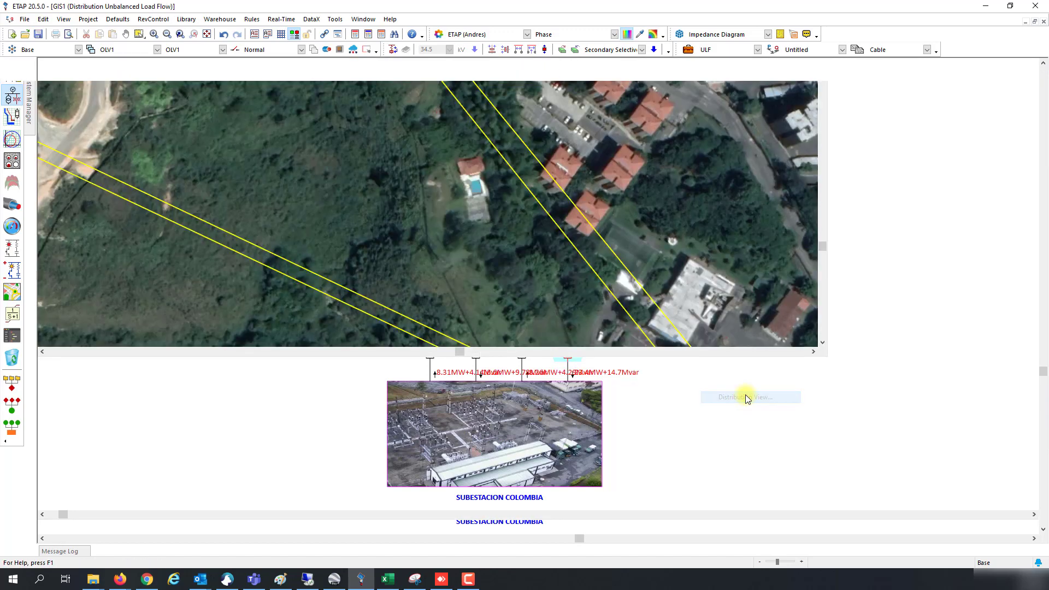
# Step: Zoom in and out around the substation to inspect the imported lines ending there
pyautogui.scroll(2, 726, 463)
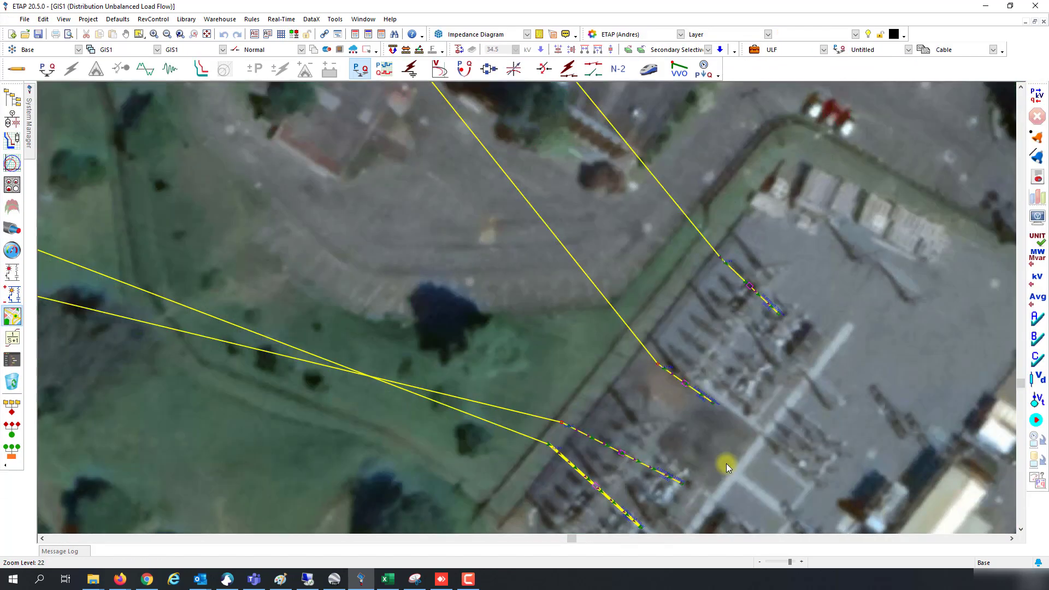
pyautogui.scroll(1, 726, 464)
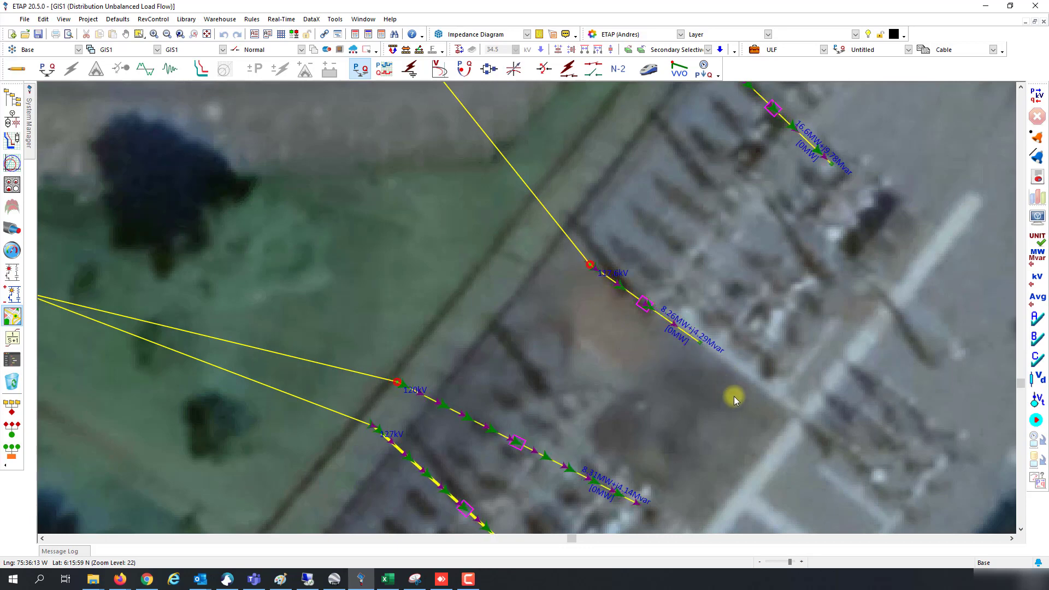
pyautogui.scroll(-2, 733, 396)
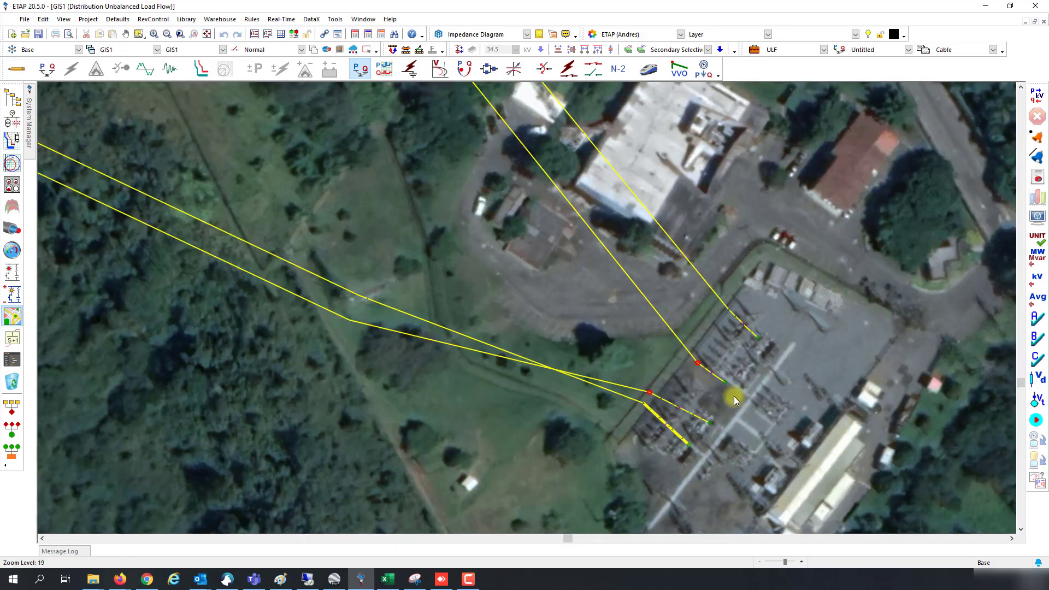
pyautogui.scroll(-1, 733, 396)
pyautogui.scroll(-1, 733, 396)
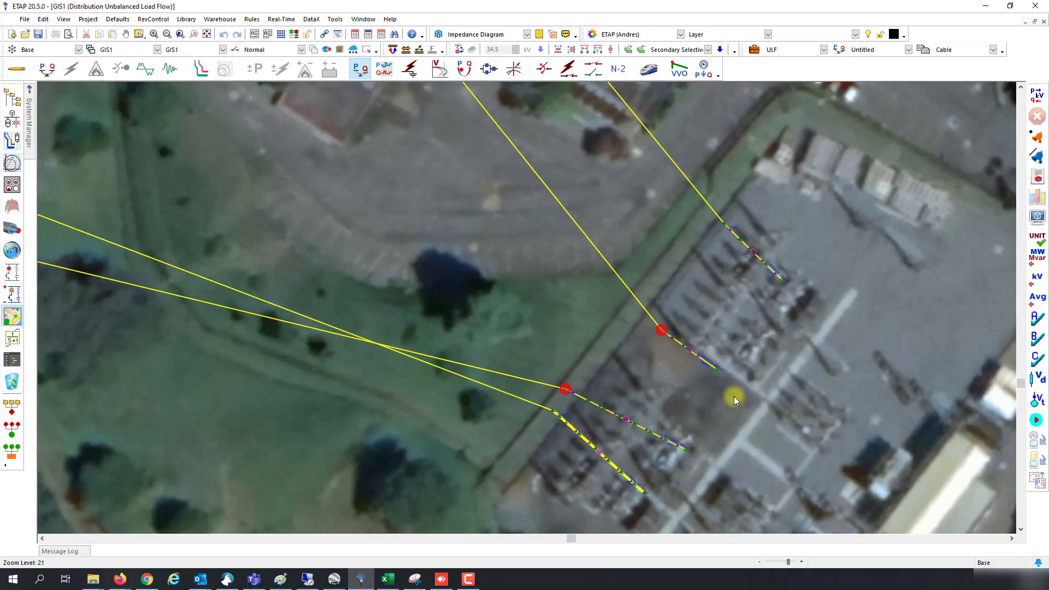
pyautogui.scroll(-2, 733, 396)
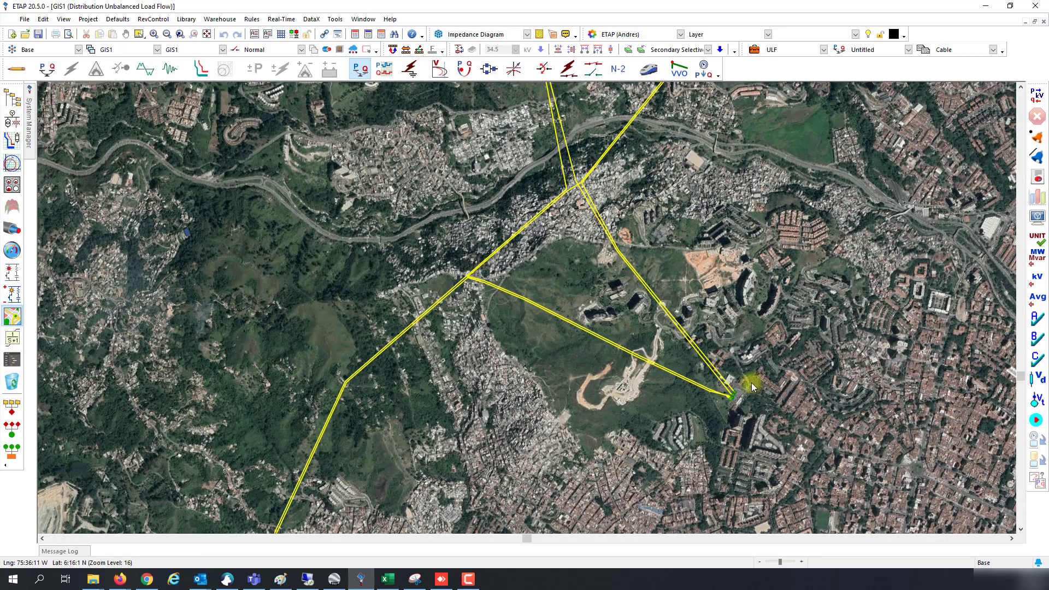
pyautogui.scroll(4, 744, 402)
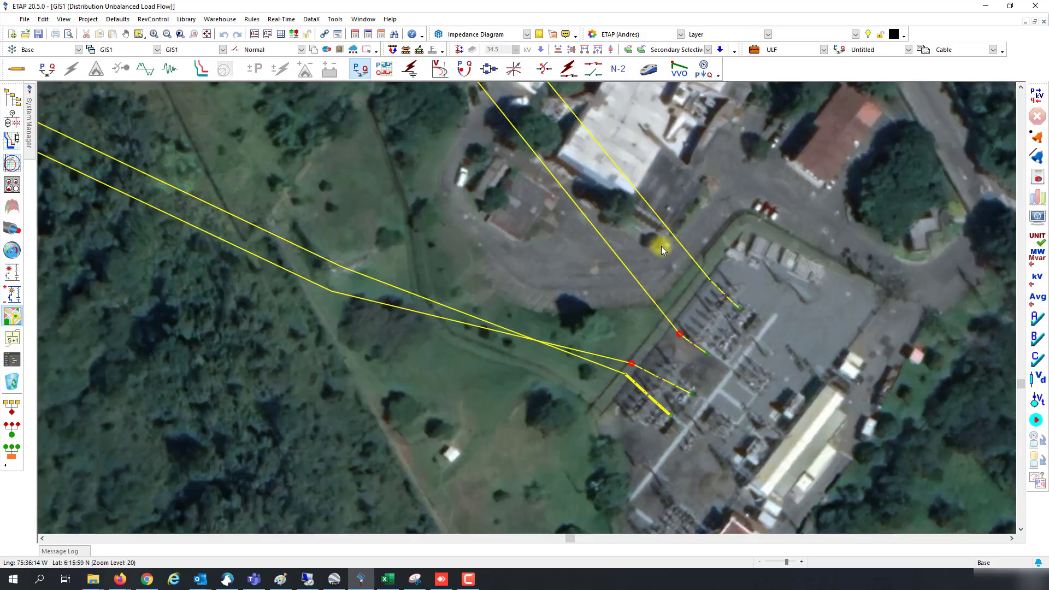
pyautogui.scroll(-6, 749, 327)
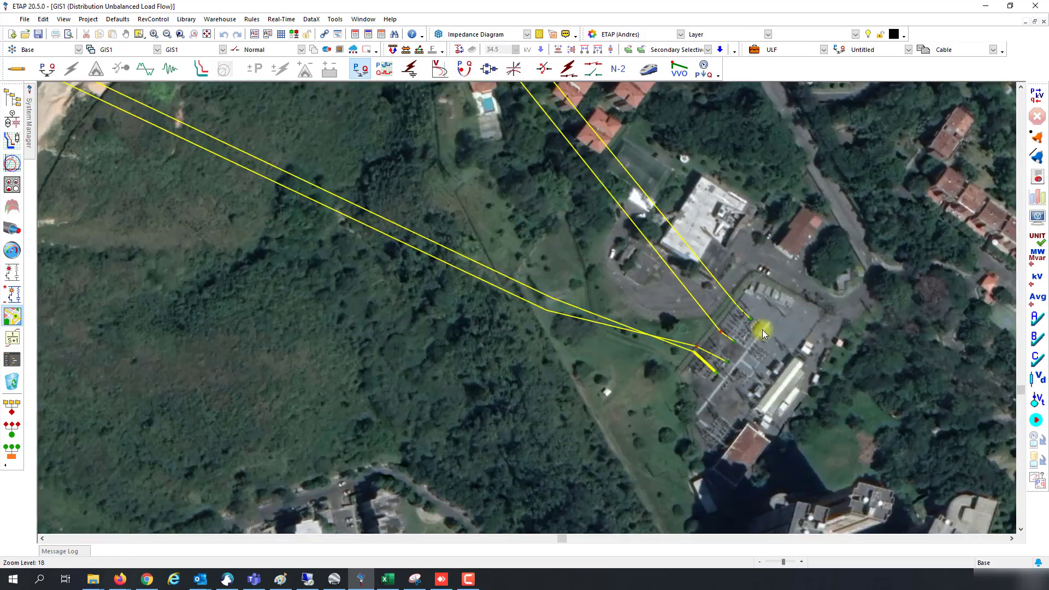
pyautogui.scroll(-1, 717, 291)
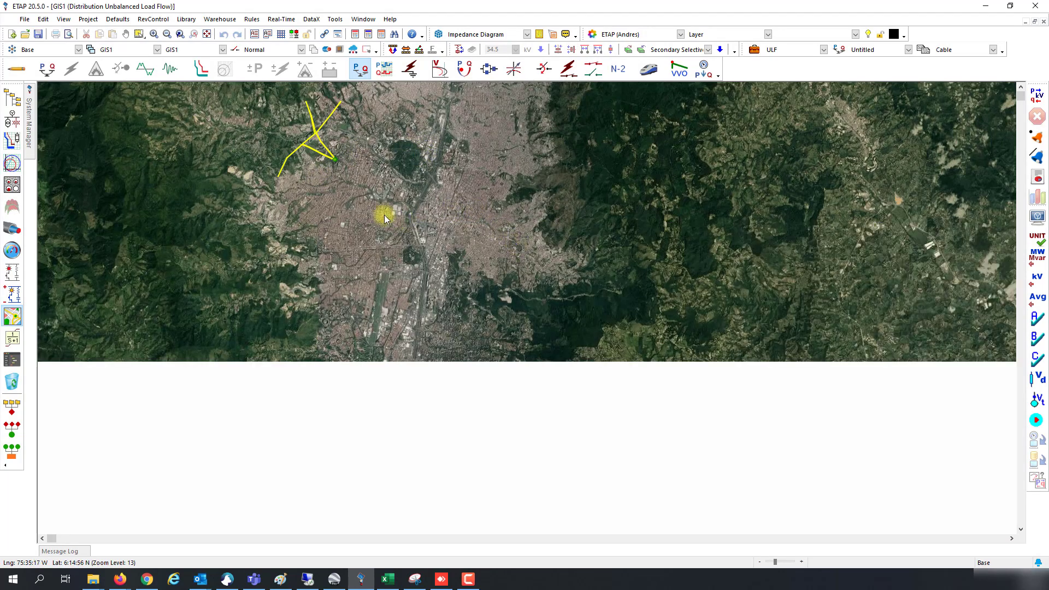
pyautogui.scroll(1, 301, 150)
pyautogui.scroll(1, 305, 155)
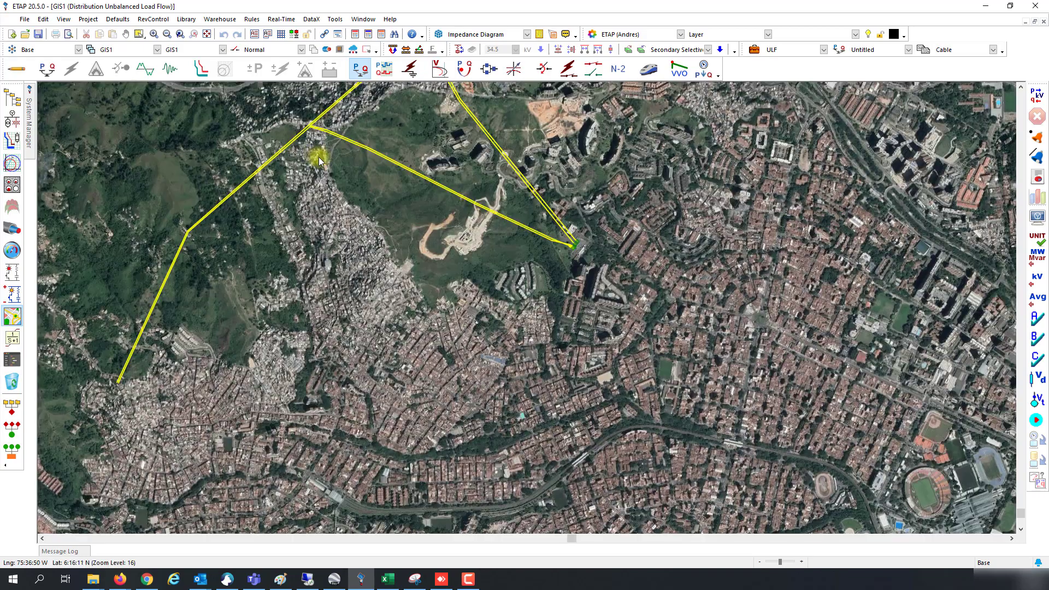
pyautogui.scroll(1, 564, 239)
pyautogui.scroll(4, 564, 239)
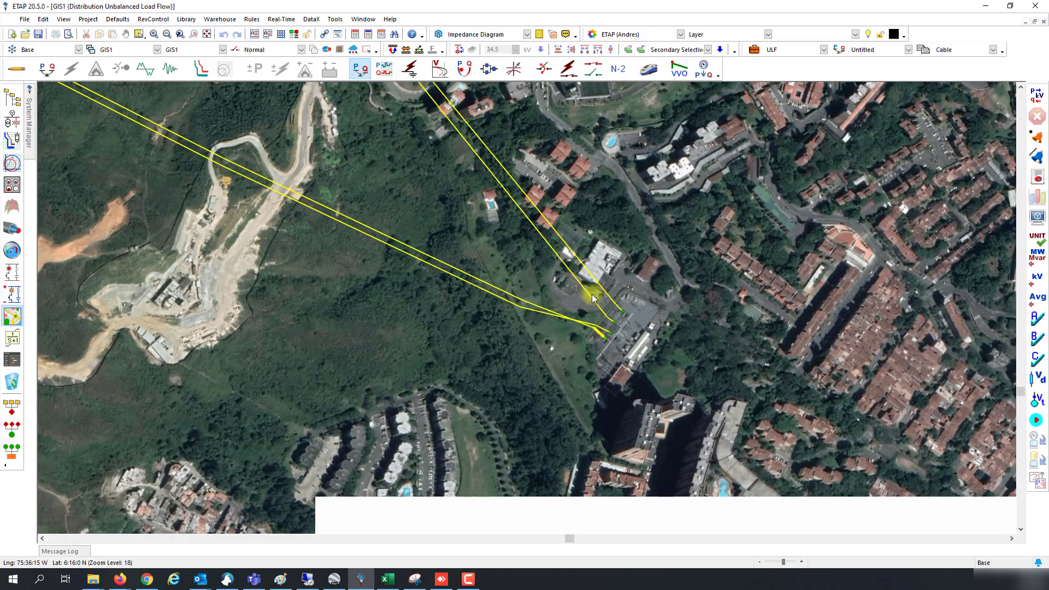
pyautogui.scroll(-3, 604, 338)
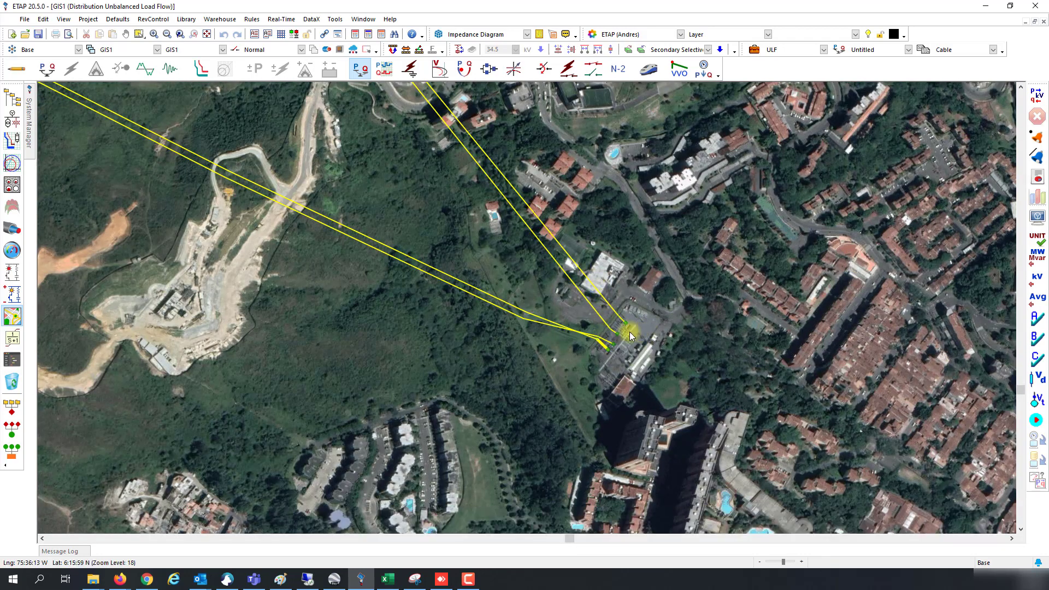
pyautogui.scroll(2, 628, 333)
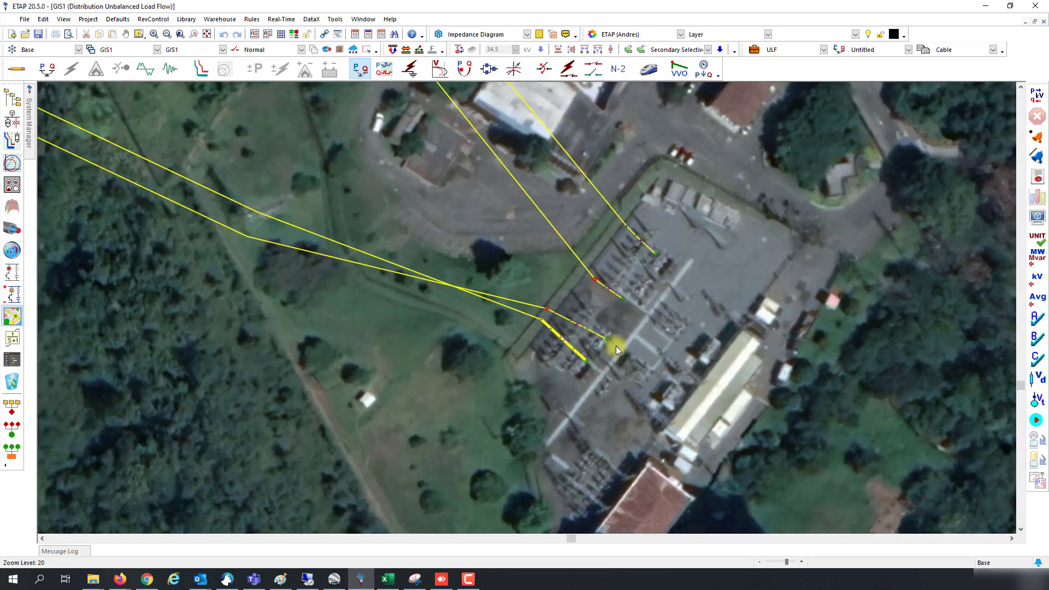